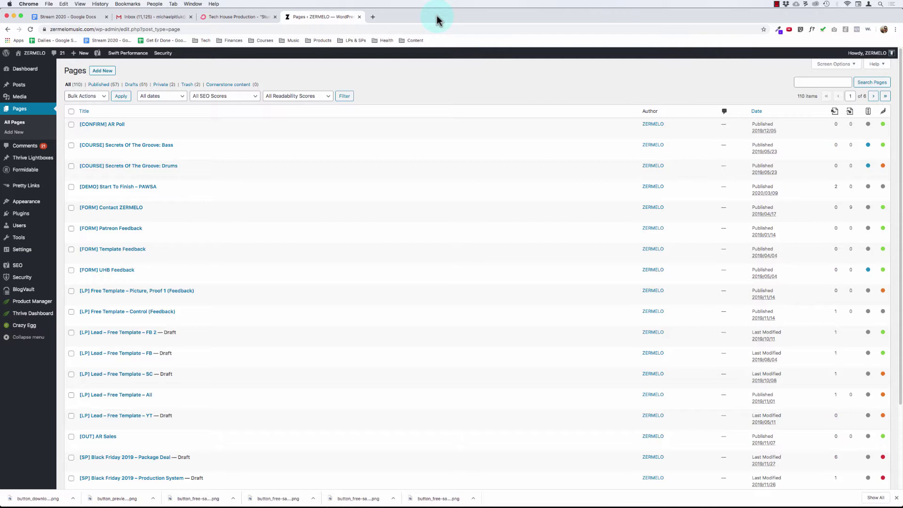
# Switch to the "Stuck At Home" sale broadcast in ConvertKit and skim the email draft from its introduction through the course and template offers.
pyautogui.click(240, 17)
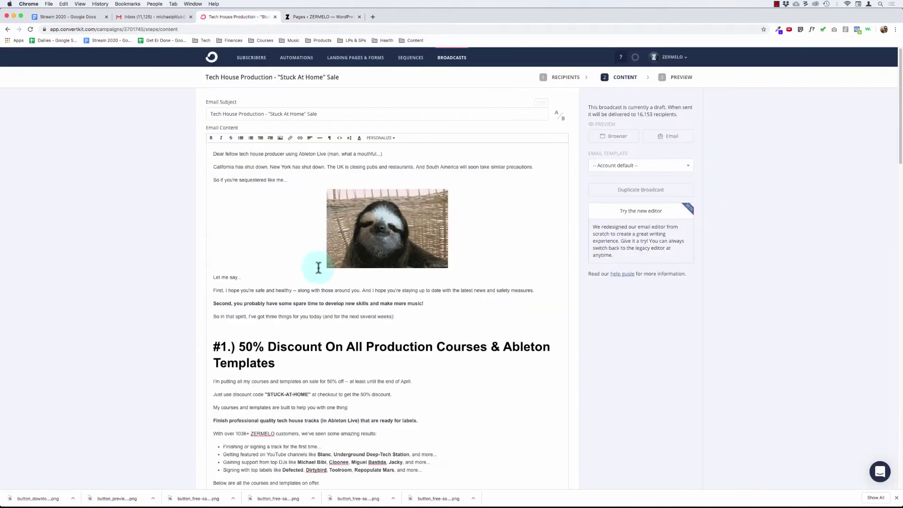
pyautogui.scroll(-10, 260, 209)
pyautogui.scroll(10, 262, 210)
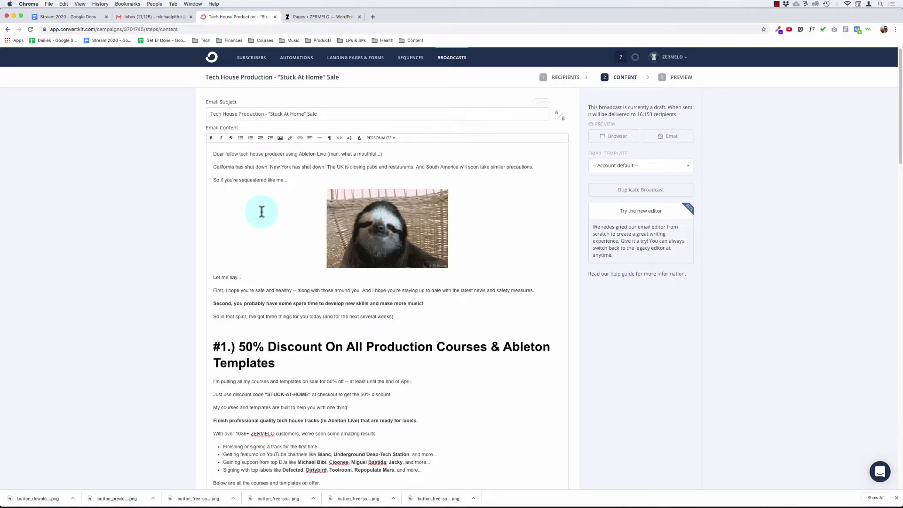
pyautogui.moveTo(261, 212); pyautogui.dragTo(336, 470)
pyautogui.click(335, 408)
pyautogui.click(325, 376)
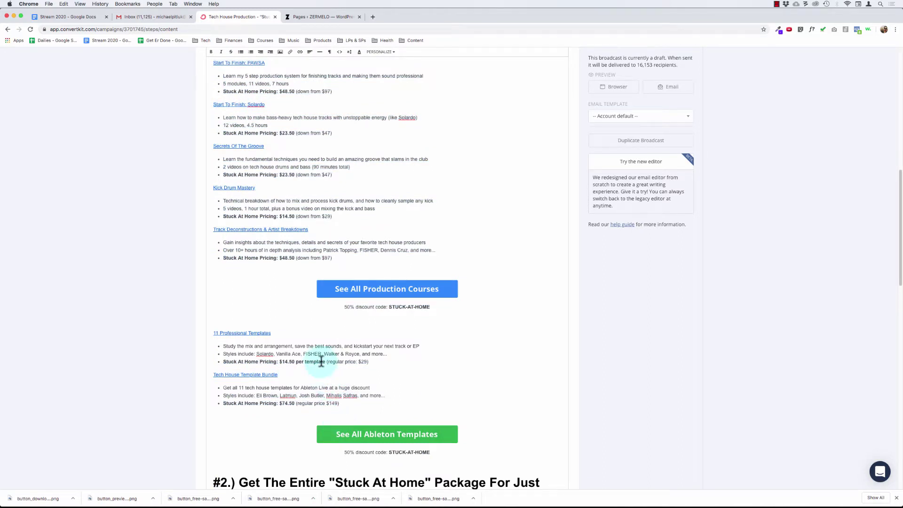
pyautogui.scroll(7, 316, 300)
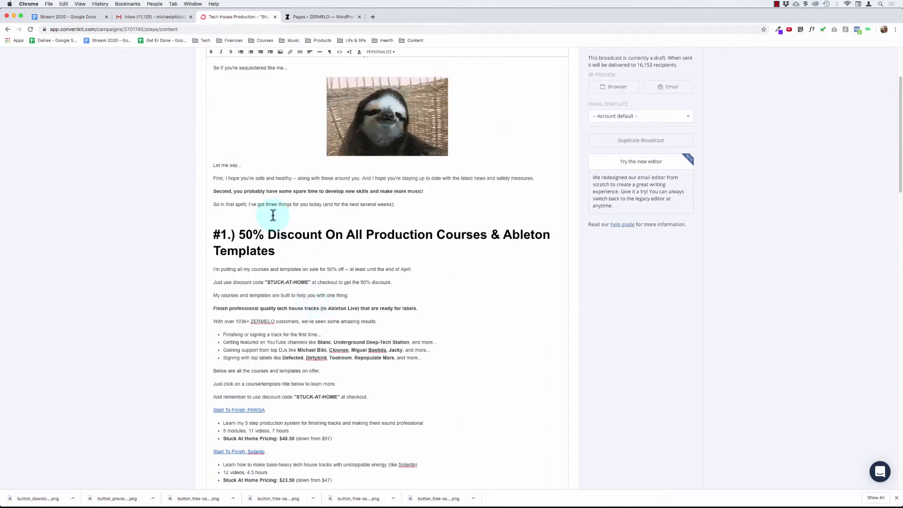
pyautogui.scroll(3, 273, 216)
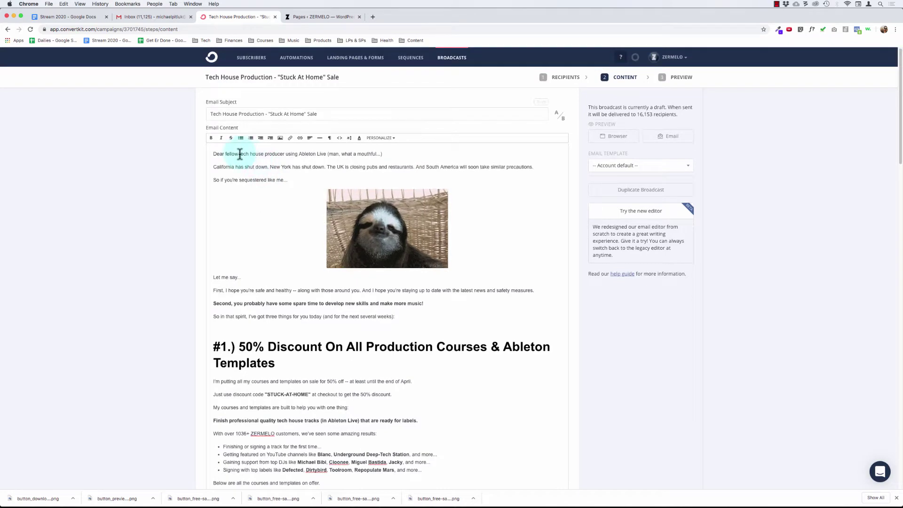
# Review the email's introduction and section #1, inspecting the linked course titles from Start To Finish: PAWSA to Kick Drum Mastery.
pyautogui.moveTo(240, 154); pyautogui.dragTo(302, 343)
pyautogui.scroll(-4, 302, 376)
pyautogui.click(293, 300)
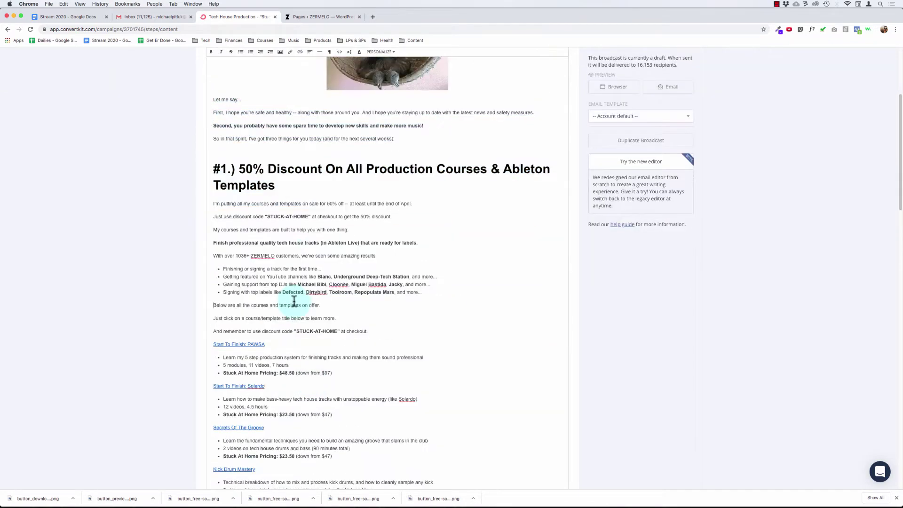
pyautogui.scroll(-5, 293, 300)
pyautogui.click(243, 149)
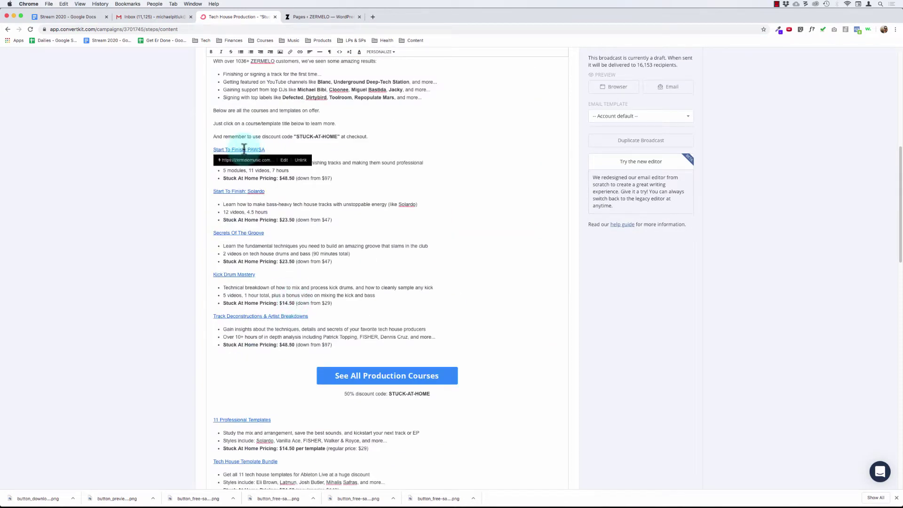
pyautogui.click(238, 191)
pyautogui.click(240, 233)
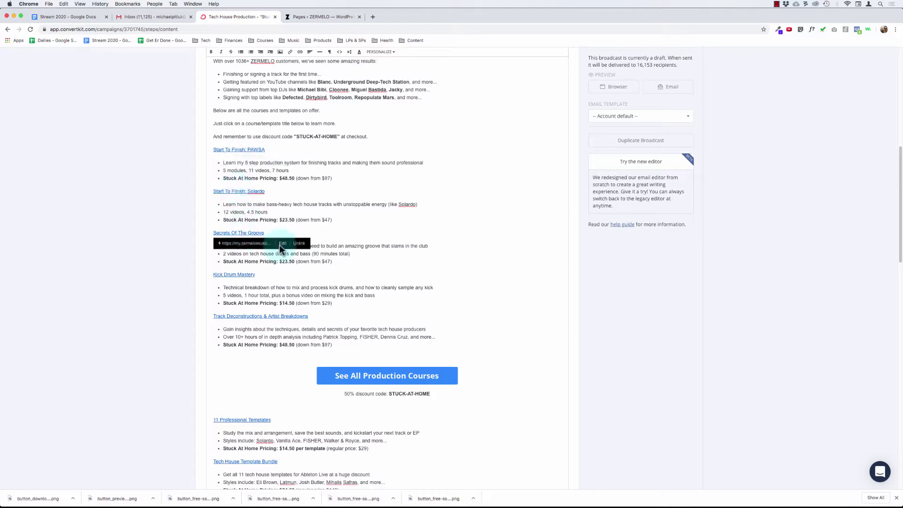
pyautogui.click(322, 274)
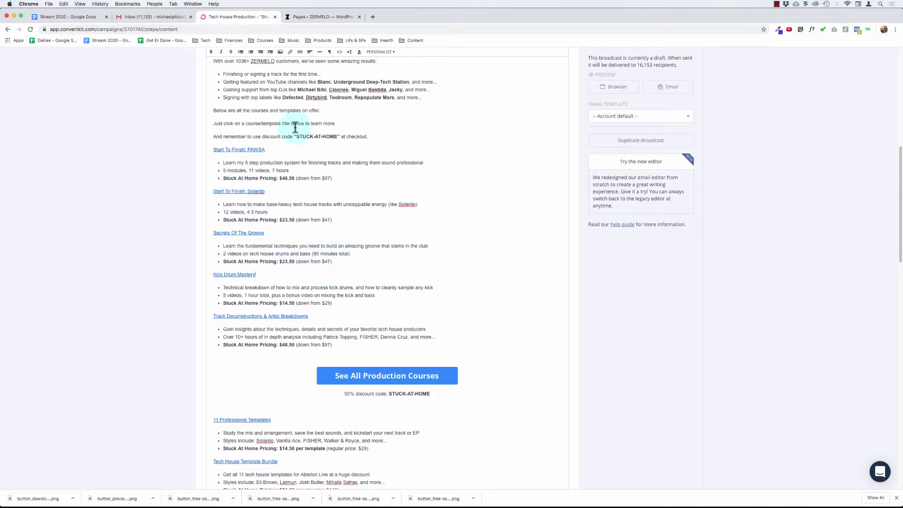
pyautogui.scroll(-12, 295, 127)
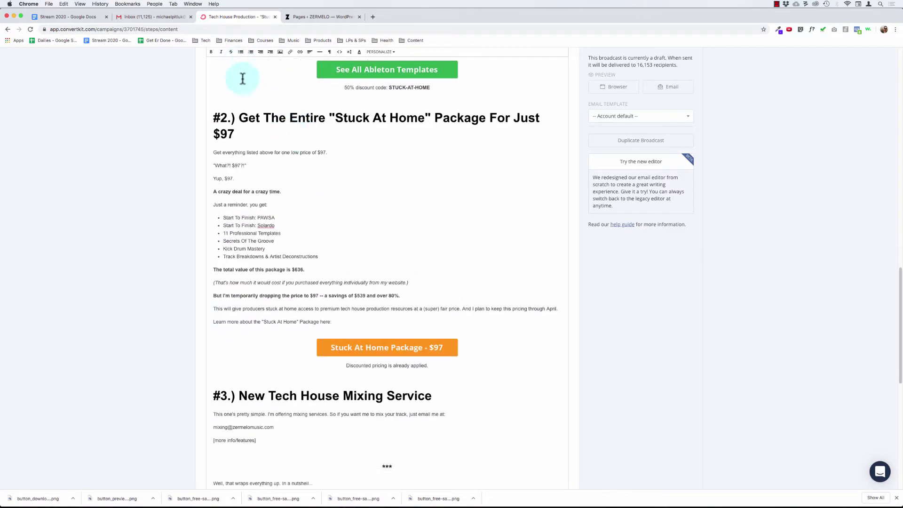
# Highlight the whole section #2 package offer and compare it with the courses and templates listed above it.
pyautogui.click(216, 117)
pyautogui.keyDown('shift'); pyautogui.click(489, 367); pyautogui.keyUp('shift')
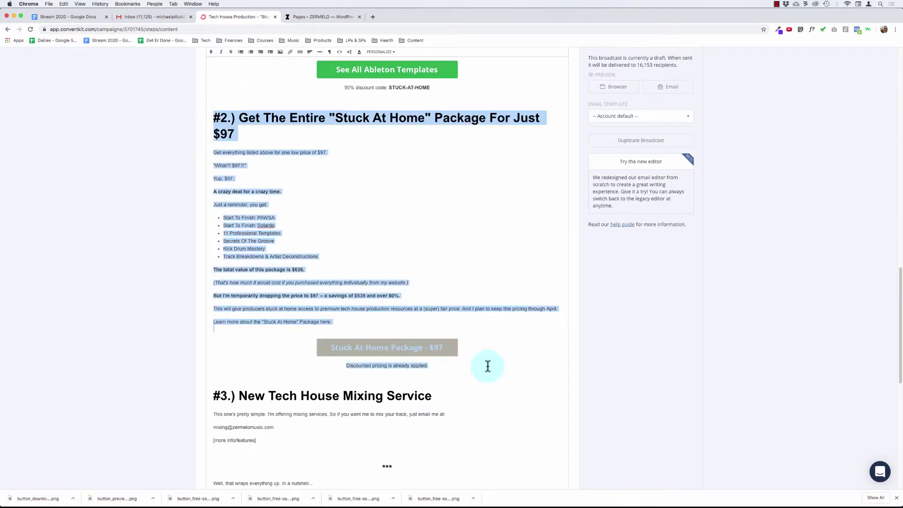
pyautogui.scroll(6, 336, 128)
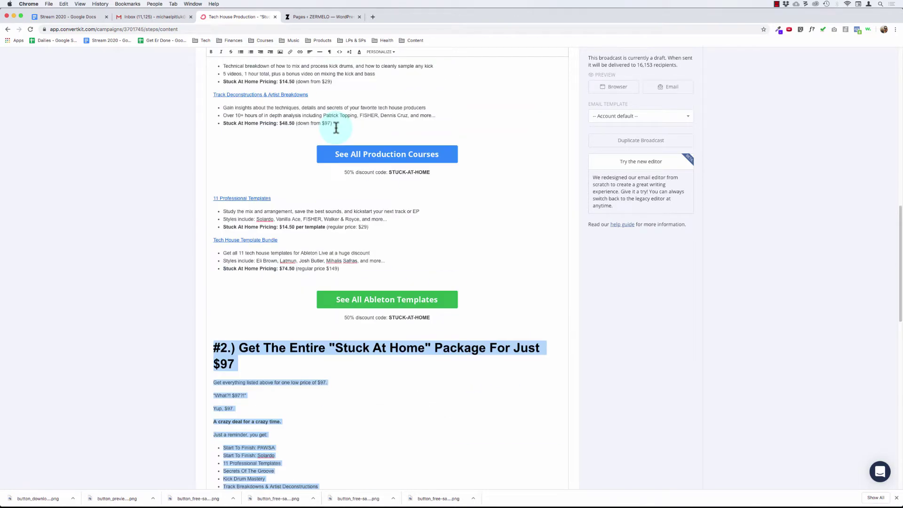
pyautogui.scroll(-3, 336, 128)
pyautogui.click(436, 244)
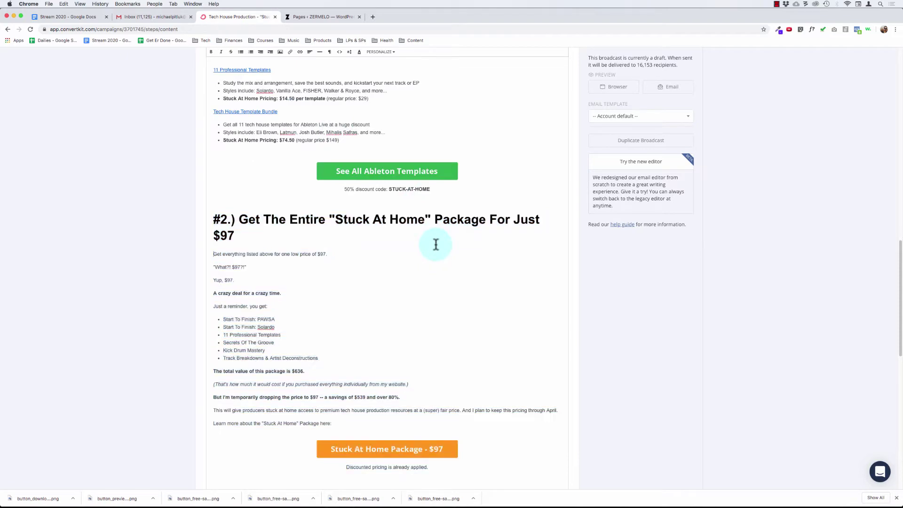
pyautogui.scroll(-1, 405, 266)
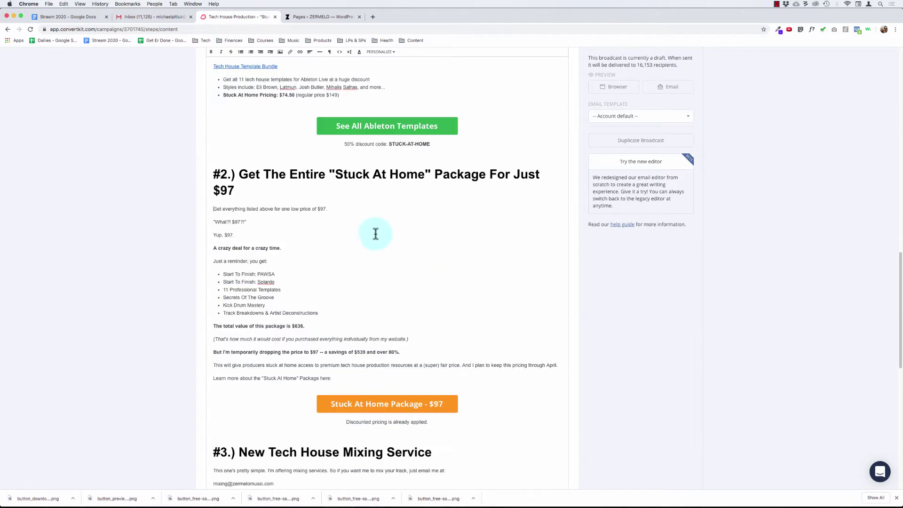
# Re-read the section #1 discount offer and its individual course listings in the email draft.
pyautogui.scroll(9, 369, 232)
pyautogui.moveTo(350, 323); pyautogui.dragTo(286, 211)
pyautogui.scroll(5, 359, 206)
pyautogui.click(253, 187)
pyautogui.click(286, 211)
pyautogui.scroll(-11, 287, 208)
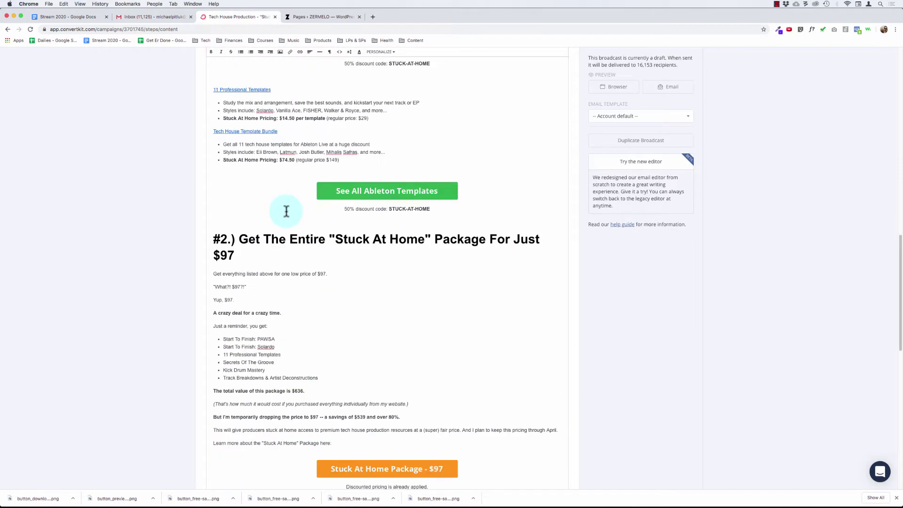
# Examine section #2's headline price, total package value and orange Stuck At Home Package button.
pyautogui.moveTo(235, 254); pyautogui.dragTo(213, 255)
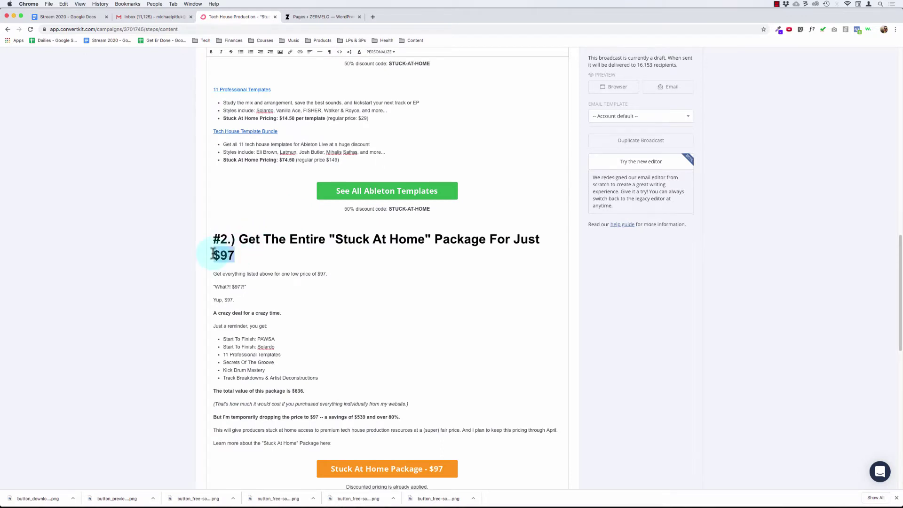
pyautogui.scroll(-1, 257, 320)
pyautogui.moveTo(305, 378)
pyautogui.mouseDown()
pyautogui.moveTo(278, 378)
pyautogui.moveTo(293, 377)
pyautogui.mouseUp()
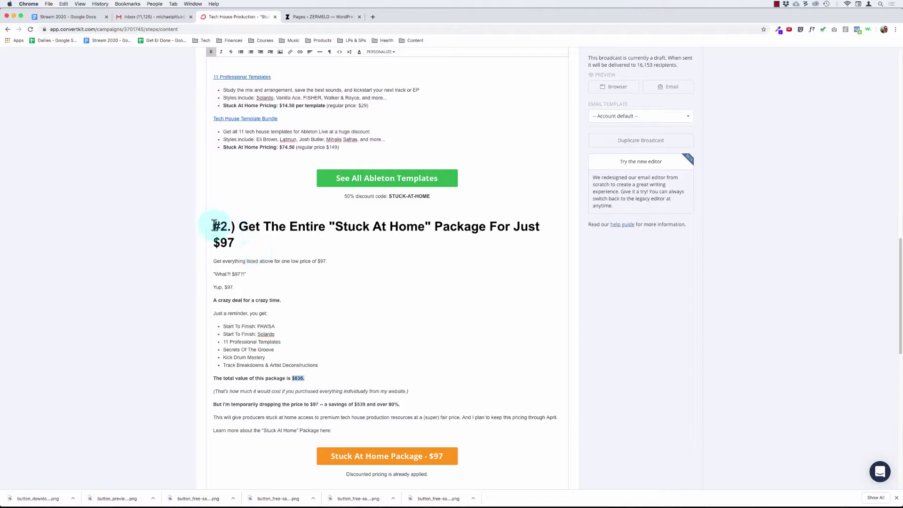
pyautogui.moveTo(214, 226); pyautogui.dragTo(299, 276)
pyautogui.click(312, 286)
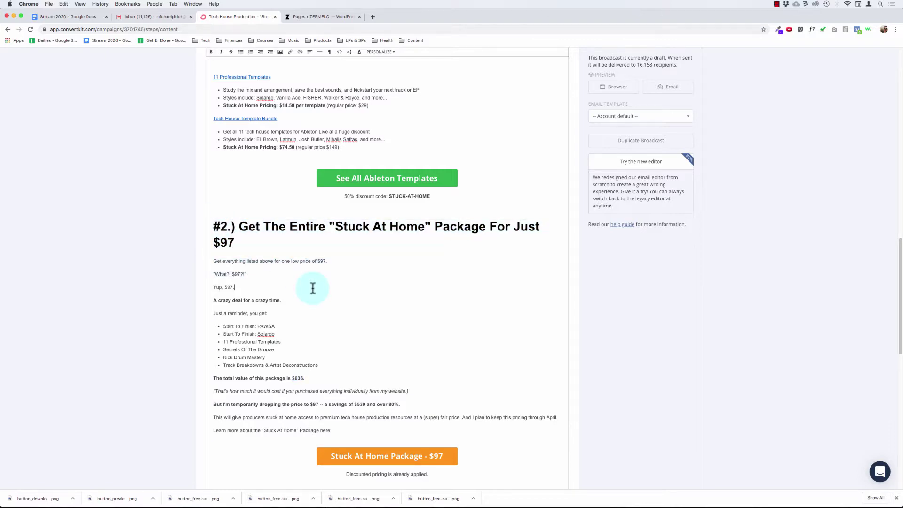
pyautogui.scroll(-5, 312, 286)
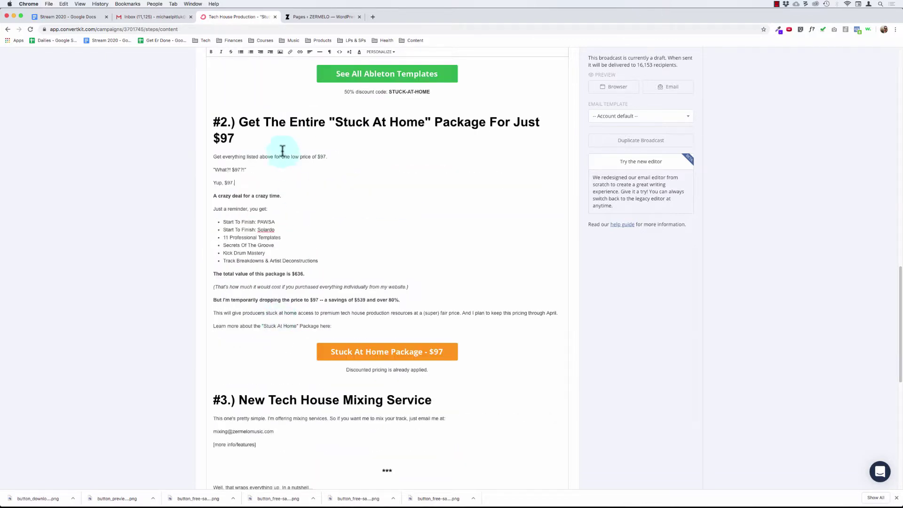
pyautogui.click(371, 355)
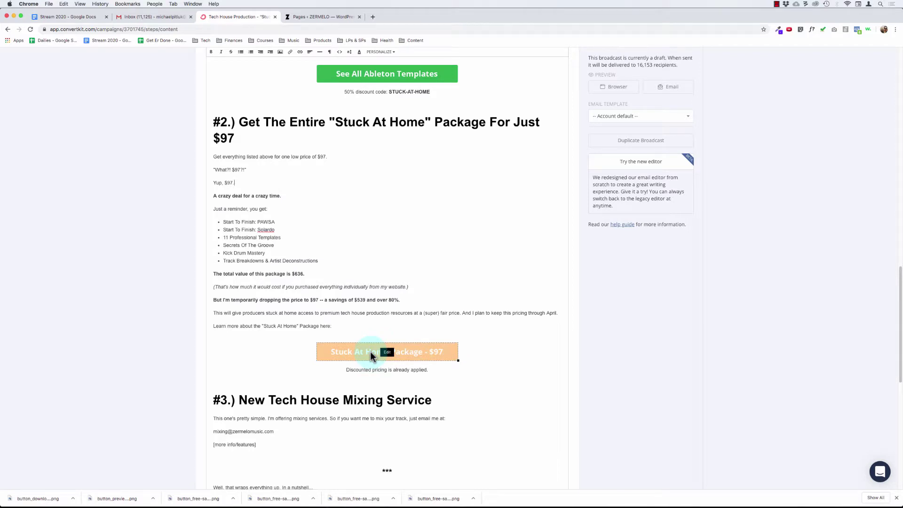
pyautogui.click(341, 326)
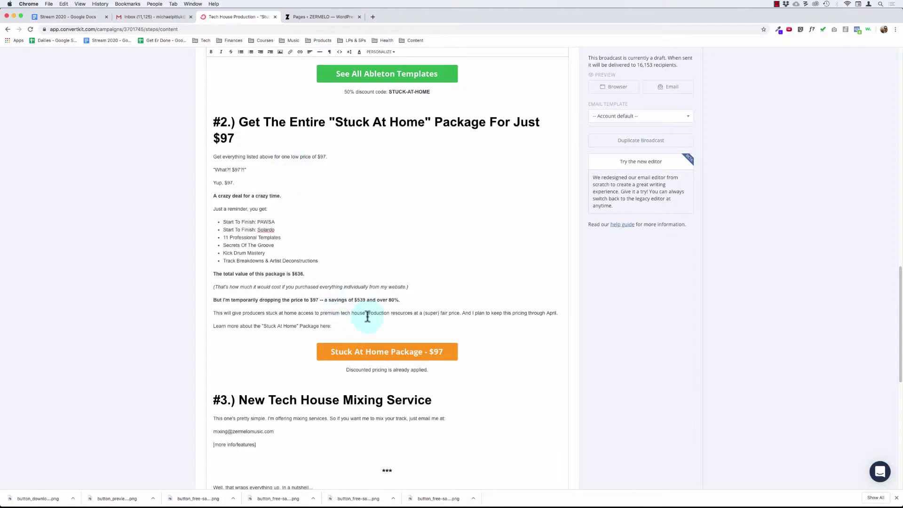
# Switch to the WordPress page list and open a preview of the "[SP] Black Friday 2019 – Package Deal" draft.
pyautogui.click(343, 19)
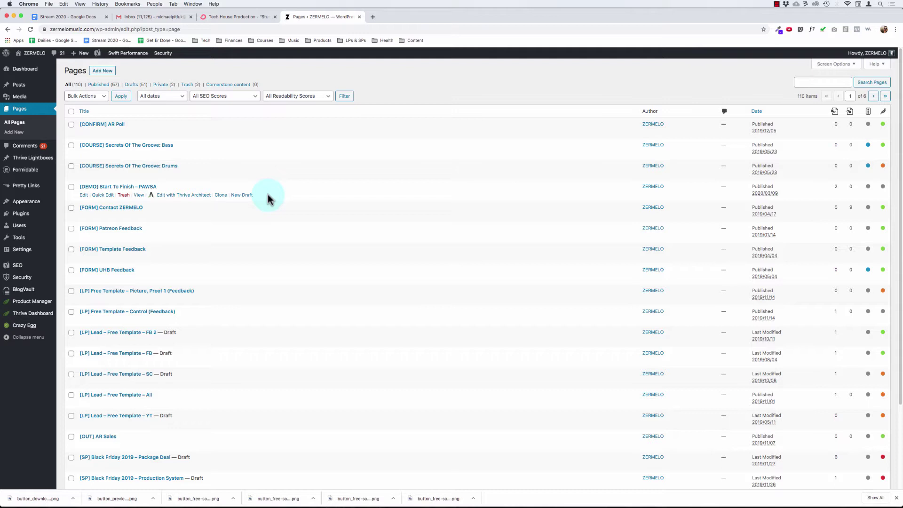
pyautogui.click(239, 17)
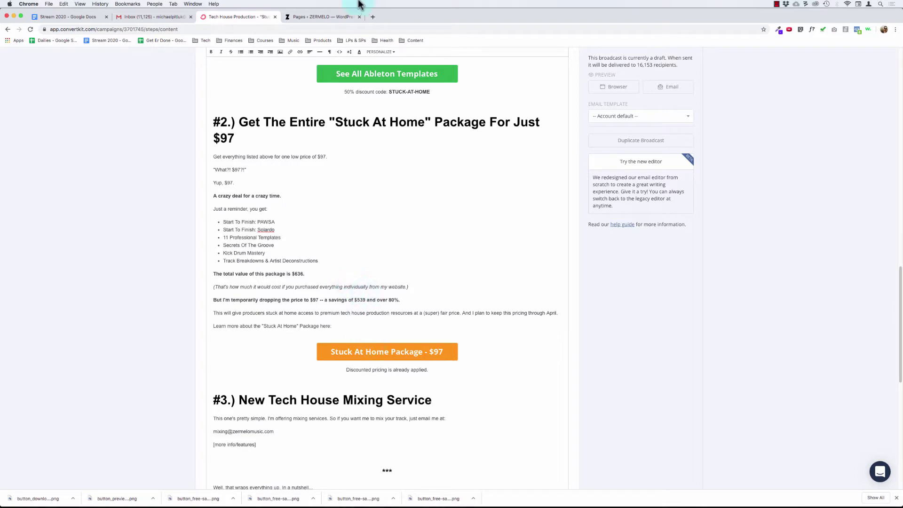
pyautogui.click(332, 18)
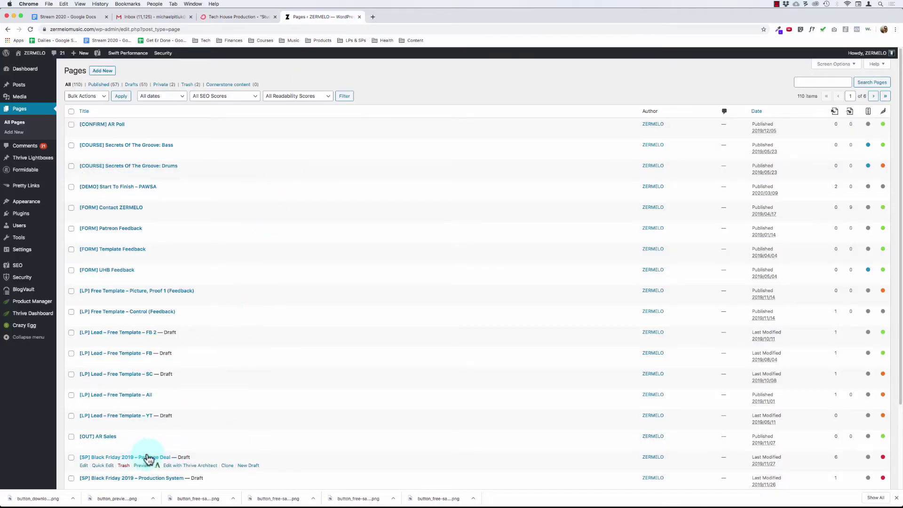
pyautogui.scroll(-3, 160, 460)
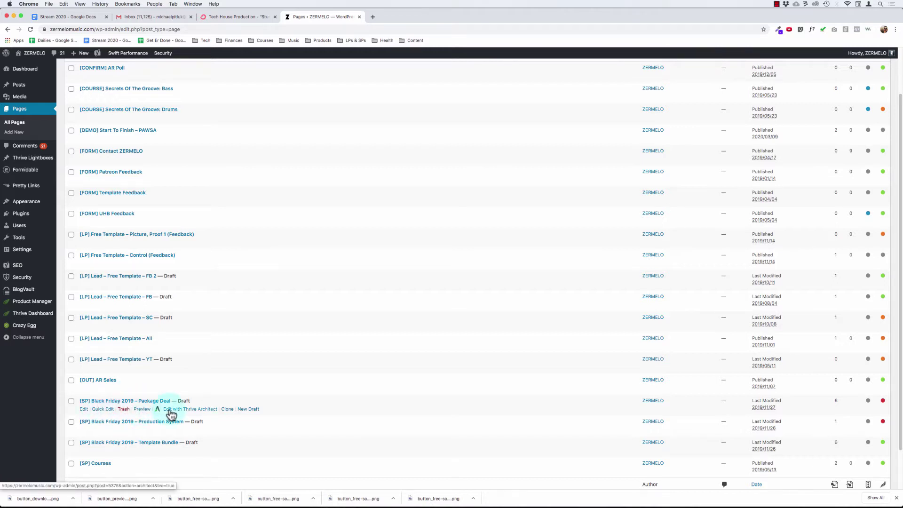
pyautogui.click(141, 410)
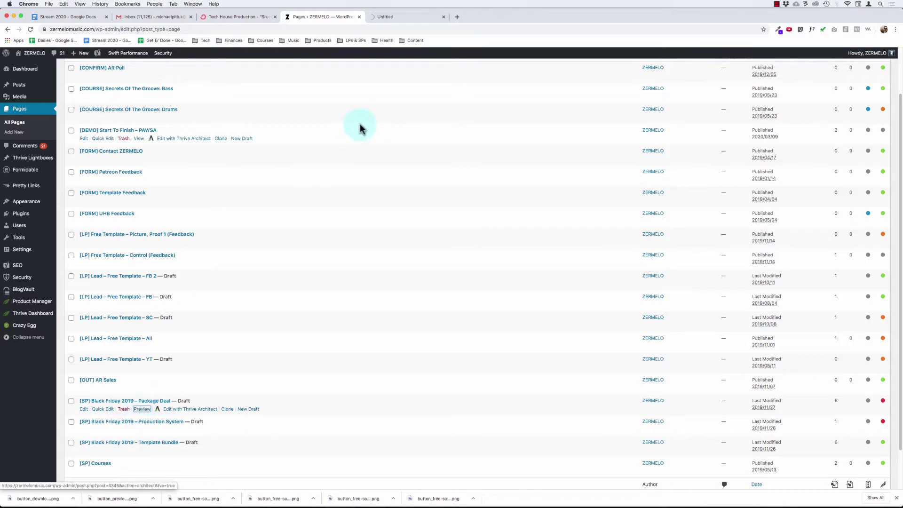
pyautogui.click(400, 19)
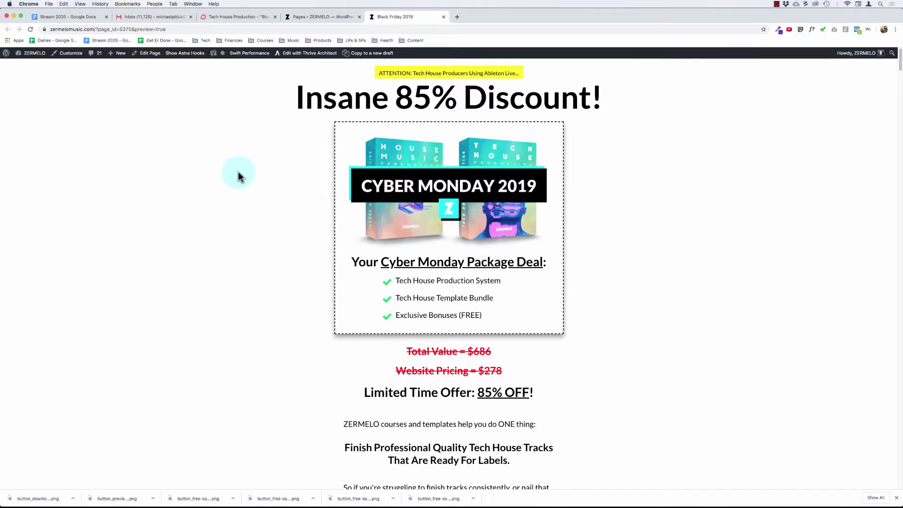
# Examine the Black Friday sales page's pricing lines, introduction and the start of the #1 Tech House Production System section.
pyautogui.scroll(-4, 238, 173)
pyautogui.scroll(-1, 310, 233)
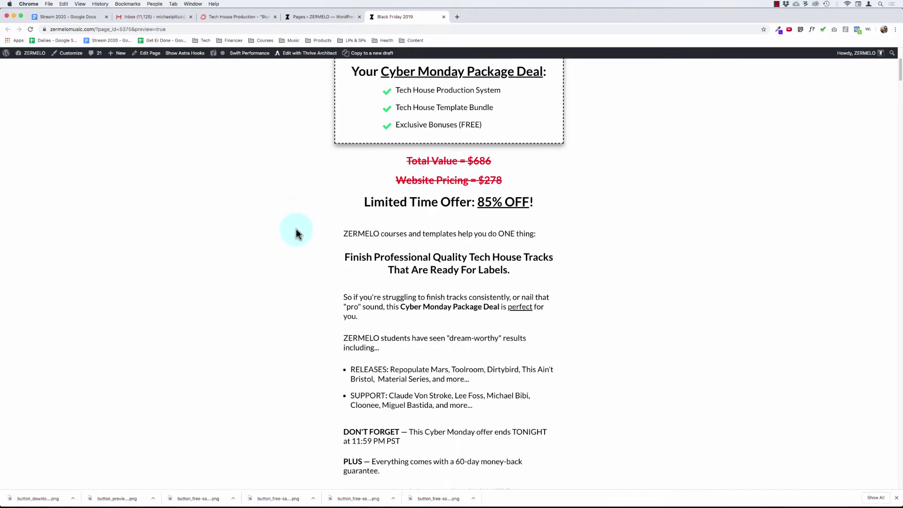
pyautogui.moveTo(394, 179); pyautogui.dragTo(520, 201)
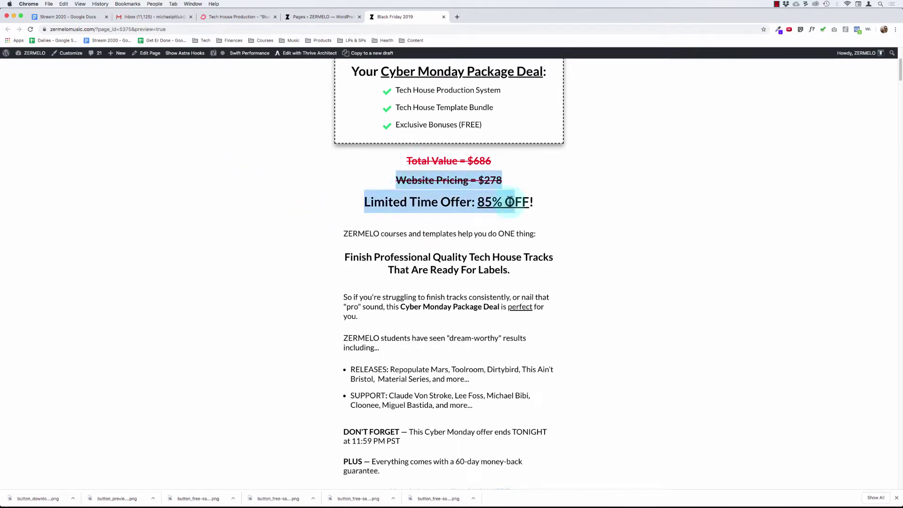
pyautogui.click(447, 228)
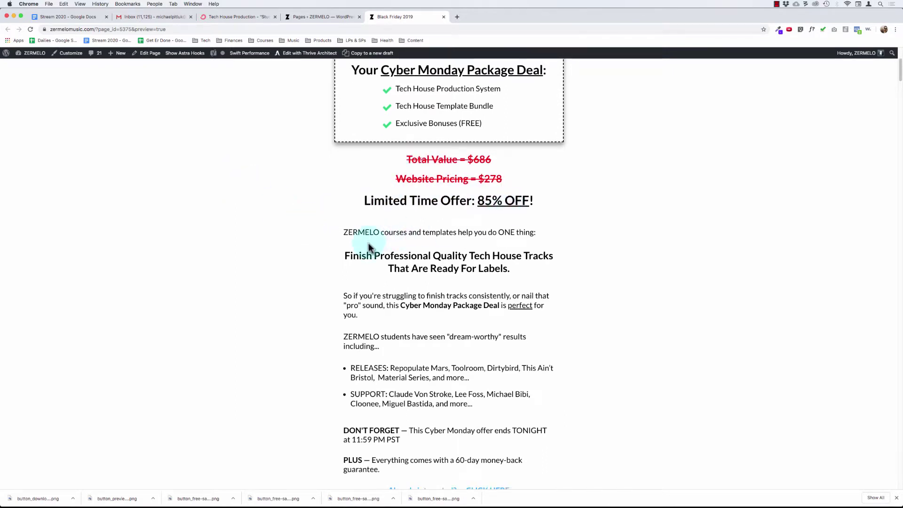
pyautogui.scroll(-2, 368, 242)
pyautogui.scroll(-3, 368, 242)
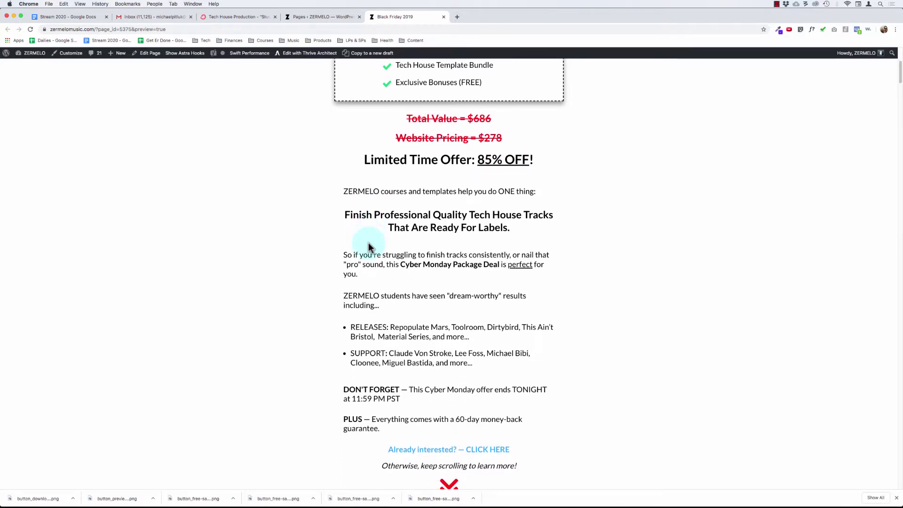
pyautogui.scroll(-3, 368, 243)
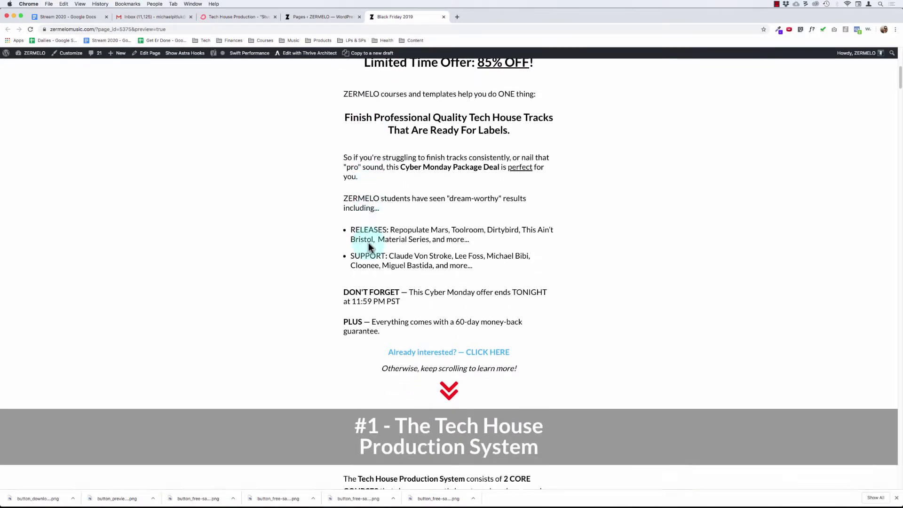
pyautogui.scroll(-1, 327, 231)
pyautogui.scroll(-4, 328, 231)
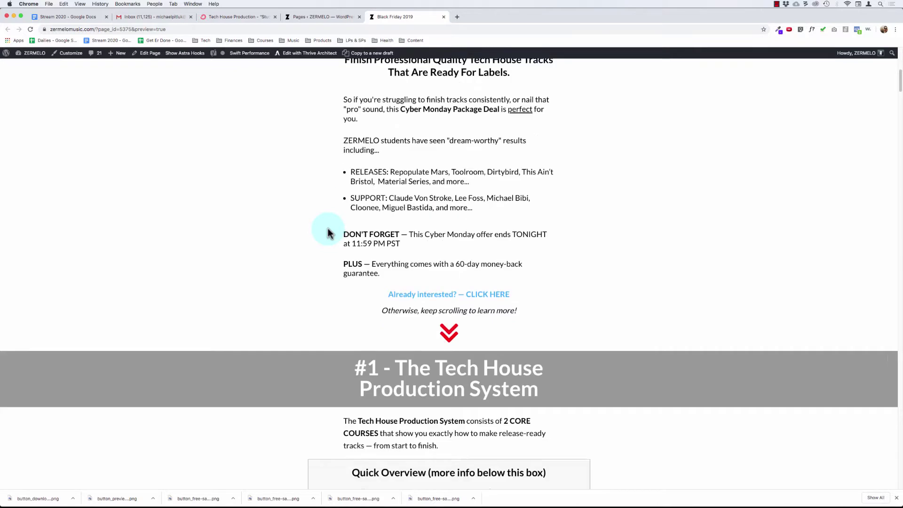
pyautogui.scroll(-3, 327, 232)
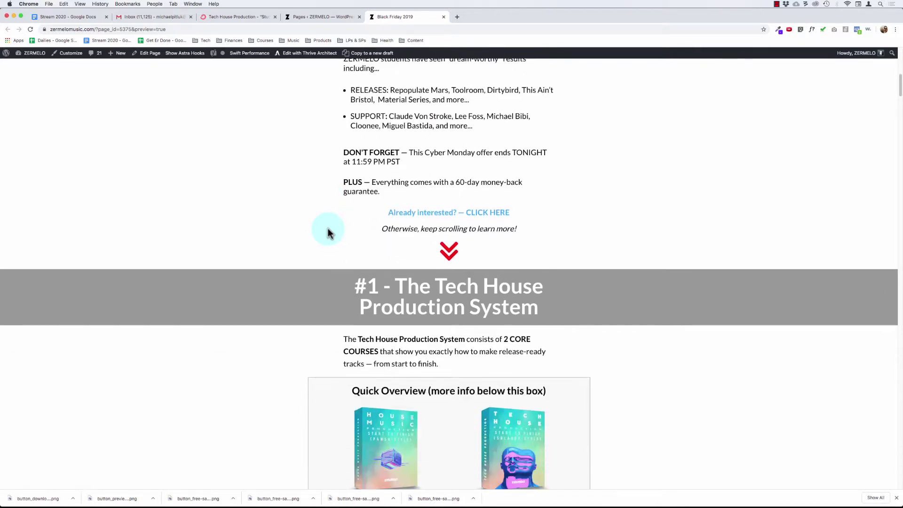
pyautogui.scroll(-3, 305, 243)
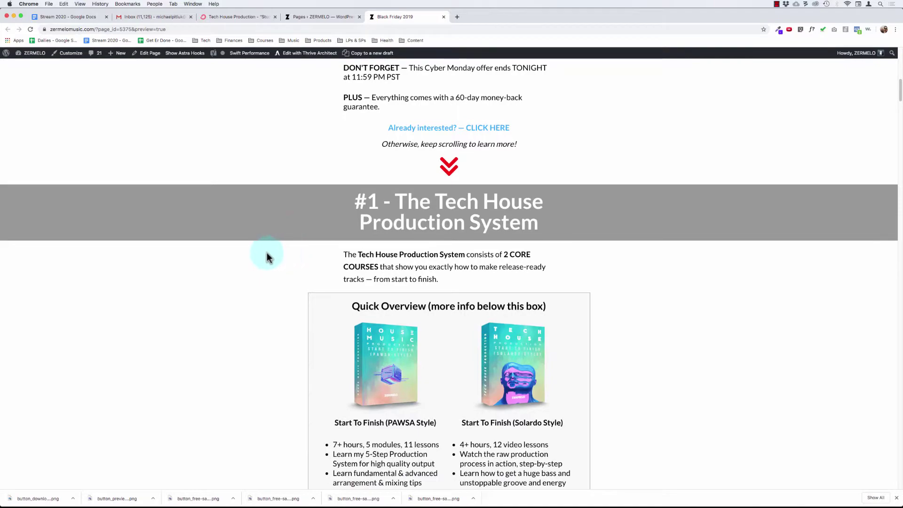
# Skim the Black Friday page from the Tech House Production System courses through the template bundle and student testimonials.
pyautogui.scroll(-15, 266, 253)
pyautogui.scroll(-20, 266, 253)
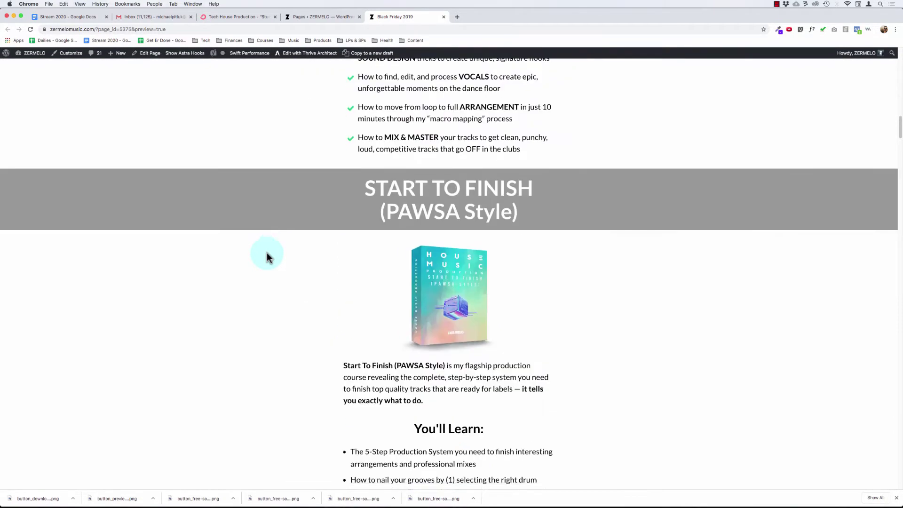
pyautogui.scroll(-13, 266, 253)
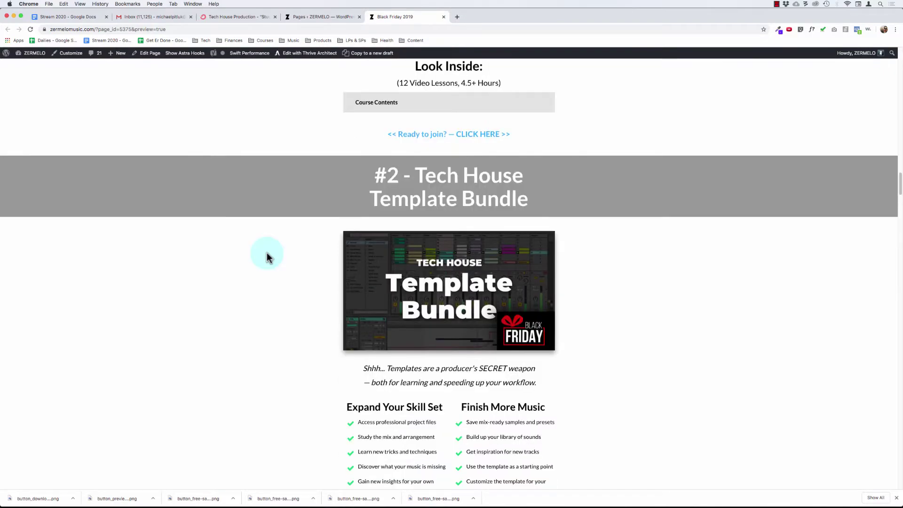
pyautogui.scroll(-20, 266, 253)
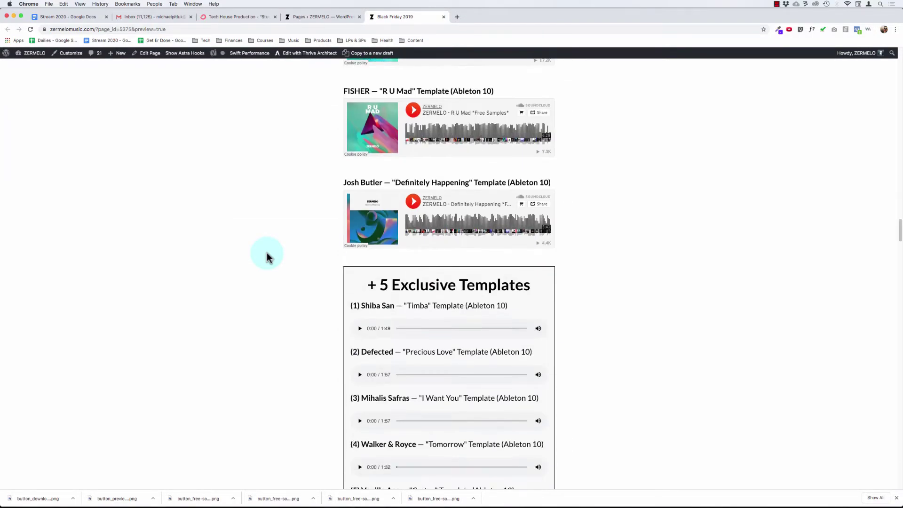
pyautogui.scroll(-17, 266, 254)
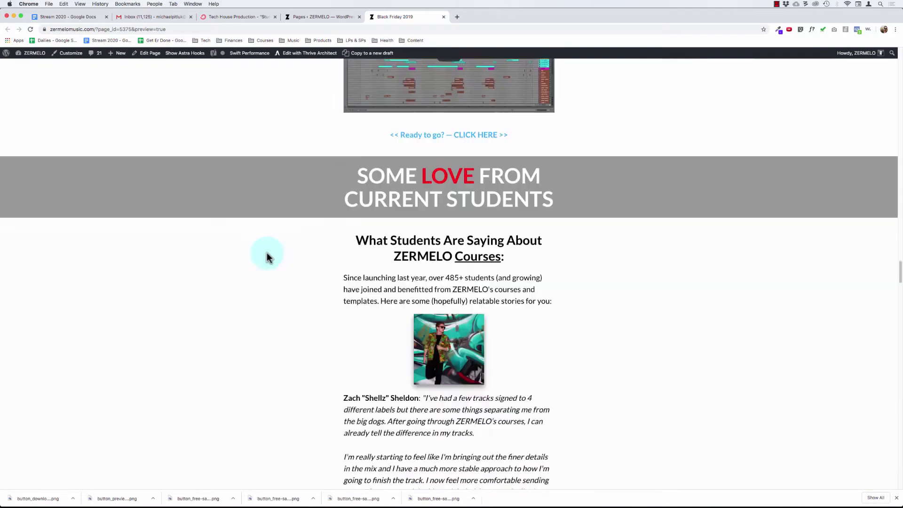
pyautogui.scroll(-20, 267, 254)
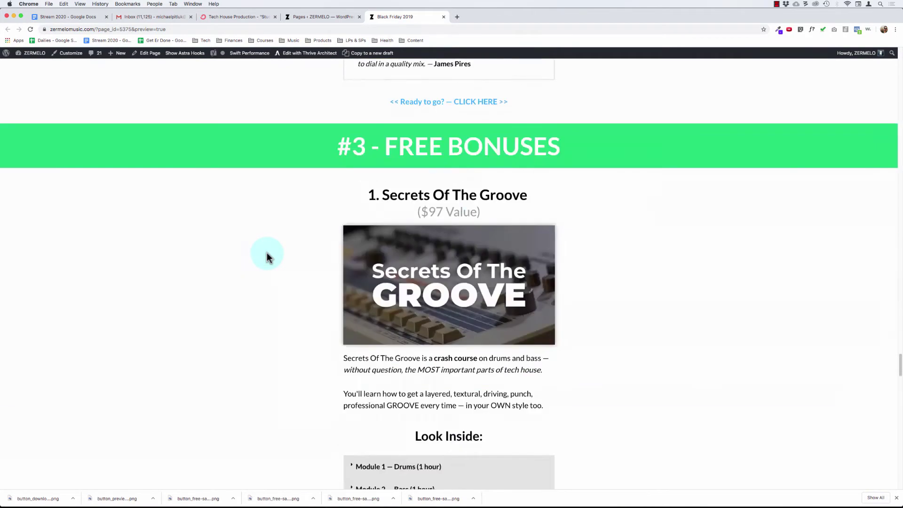
# Examine the free bonuses, the join offer box, the 60-day guarantee and the questions list, and return to the page's beginning.
pyautogui.scroll(-3, 267, 254)
pyautogui.scroll(5, 244, 275)
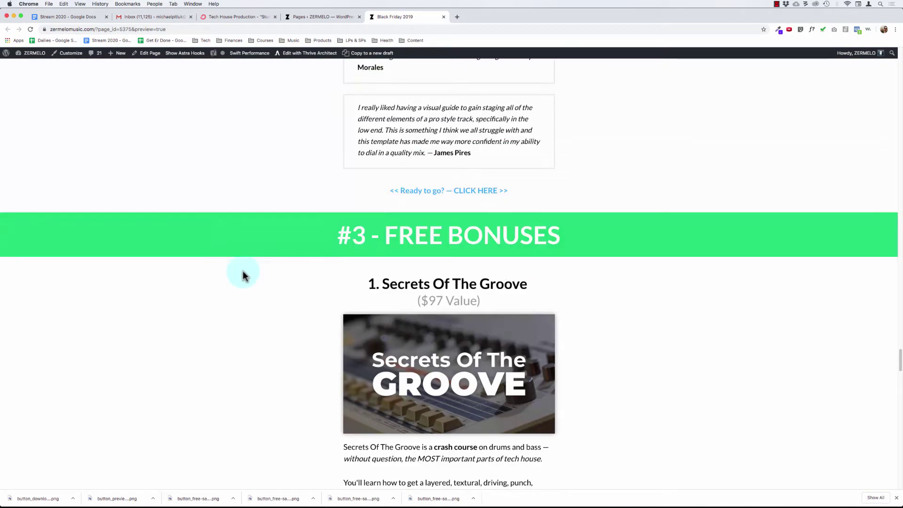
pyautogui.scroll(-12, 227, 282)
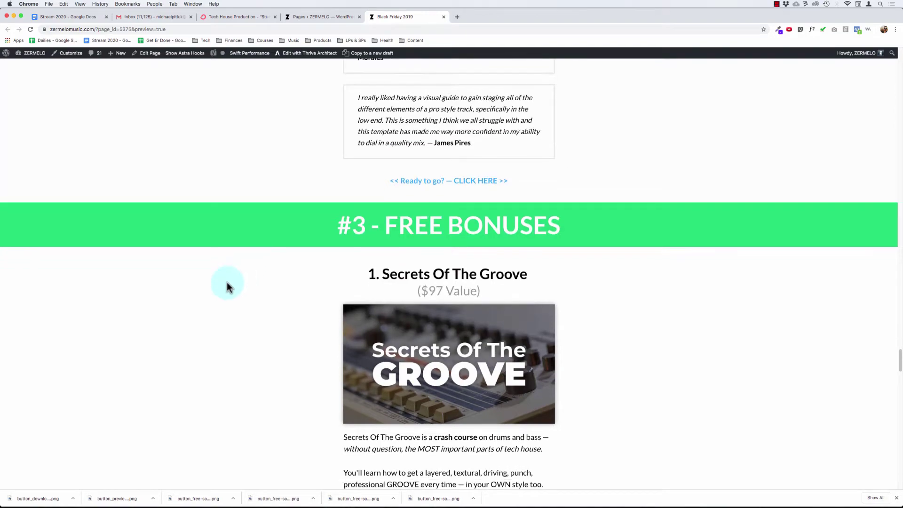
pyautogui.scroll(-13, 227, 282)
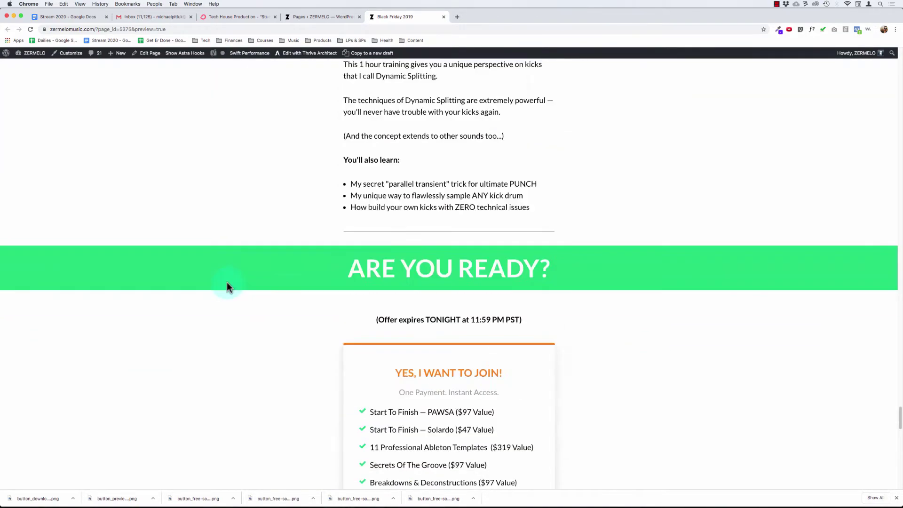
pyautogui.scroll(-10, 226, 283)
pyautogui.scroll(-14, 227, 287)
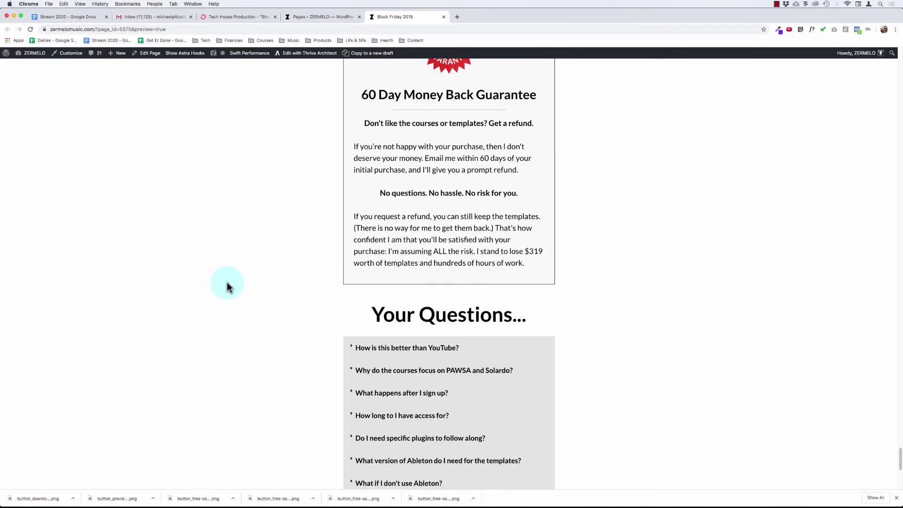
pyautogui.scroll(-10, 227, 287)
pyautogui.press('Home')
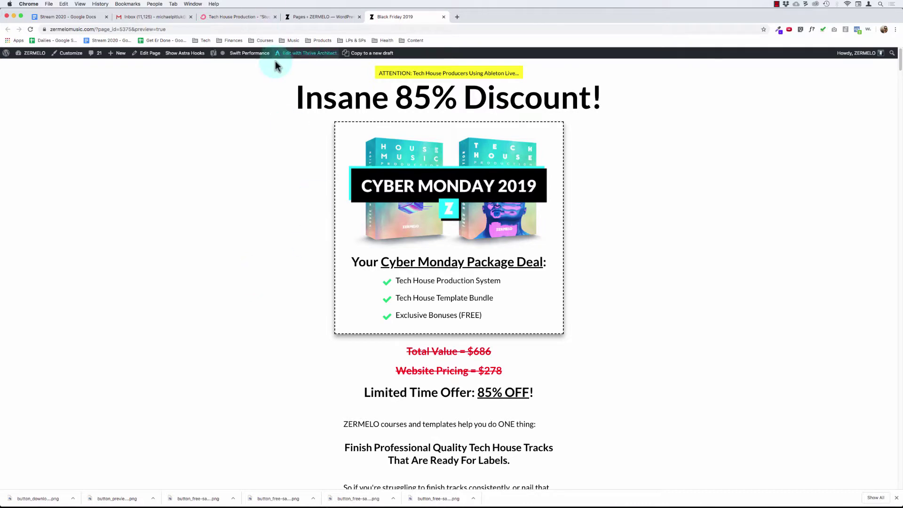
# Re-examine the Cyber Monday headline and pricing block, the introduction and the Tech House Production System course sections.
pyautogui.moveTo(283, 89); pyautogui.dragTo(585, 459)
pyautogui.click(568, 413)
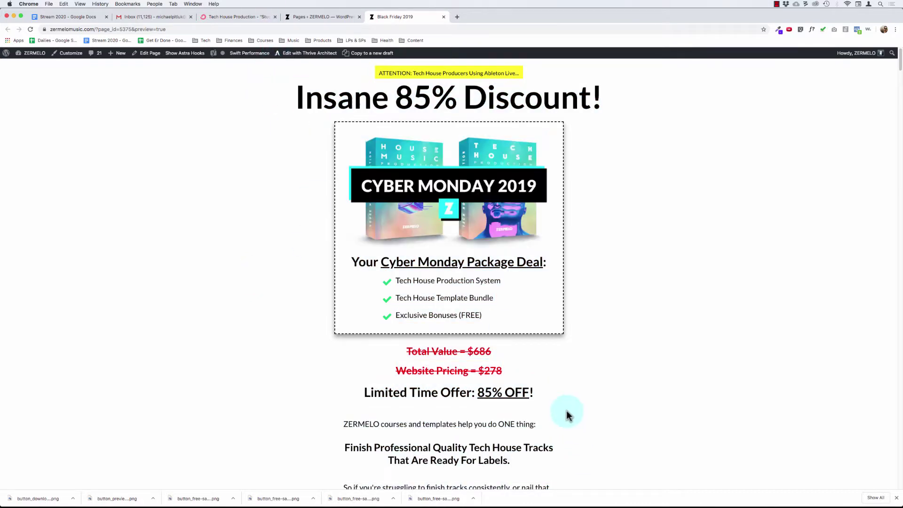
pyautogui.scroll(-3, 566, 410)
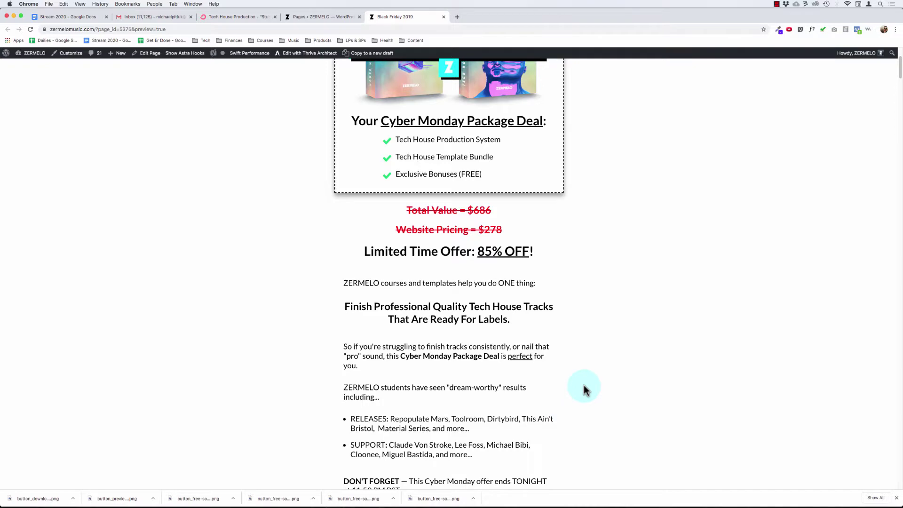
pyautogui.scroll(-10, 597, 365)
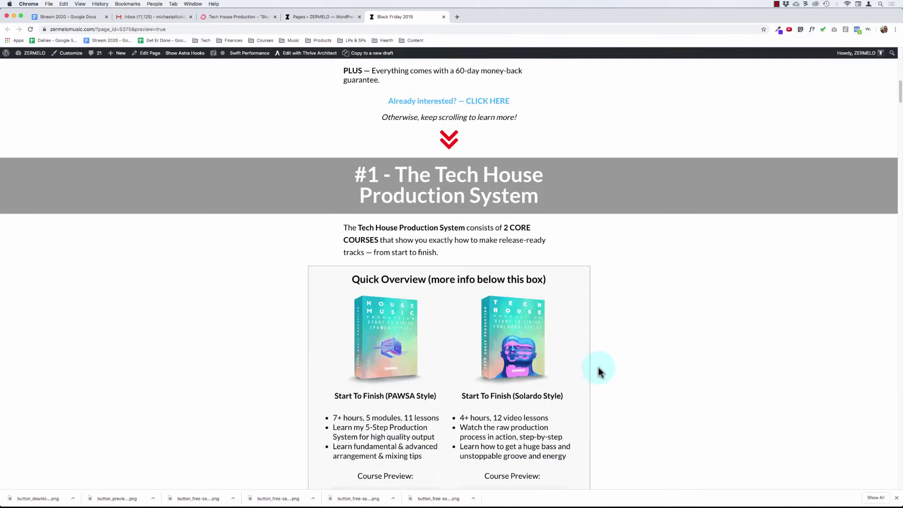
pyautogui.scroll(-10, 598, 367)
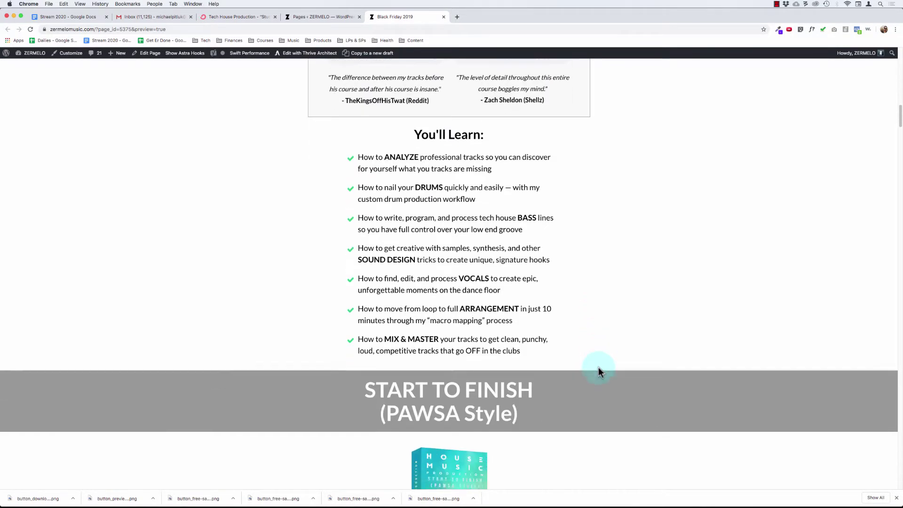
pyautogui.scroll(-20, 598, 366)
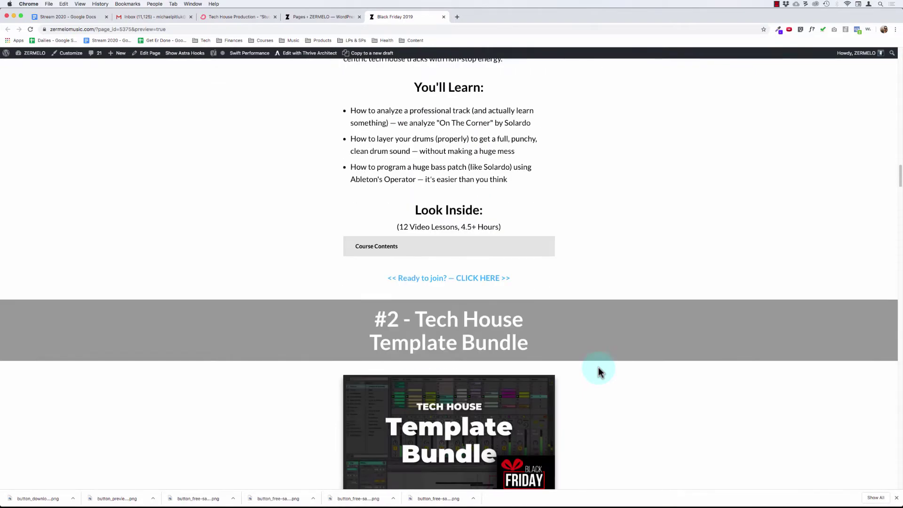
pyautogui.scroll(-15, 598, 372)
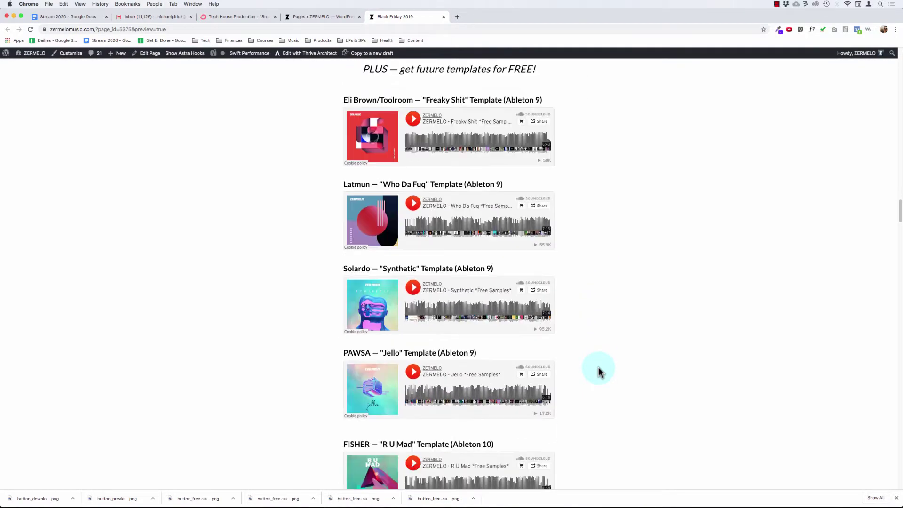
# Examine the Tech House Template Bundle section's image, benefit lists and 11+ Professional Templates heading.
pyautogui.scroll(10, 598, 371)
pyautogui.scroll(-14, 598, 372)
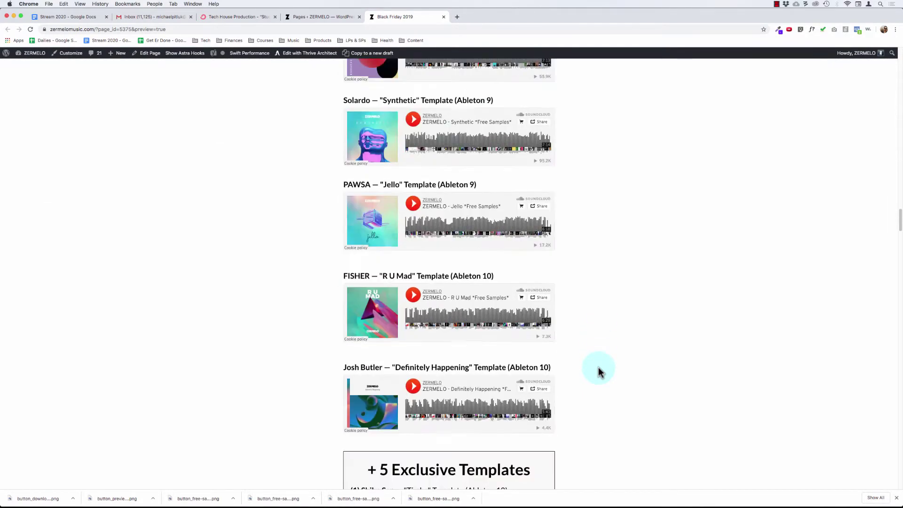
pyautogui.scroll(-12, 598, 372)
pyautogui.scroll(18, 598, 371)
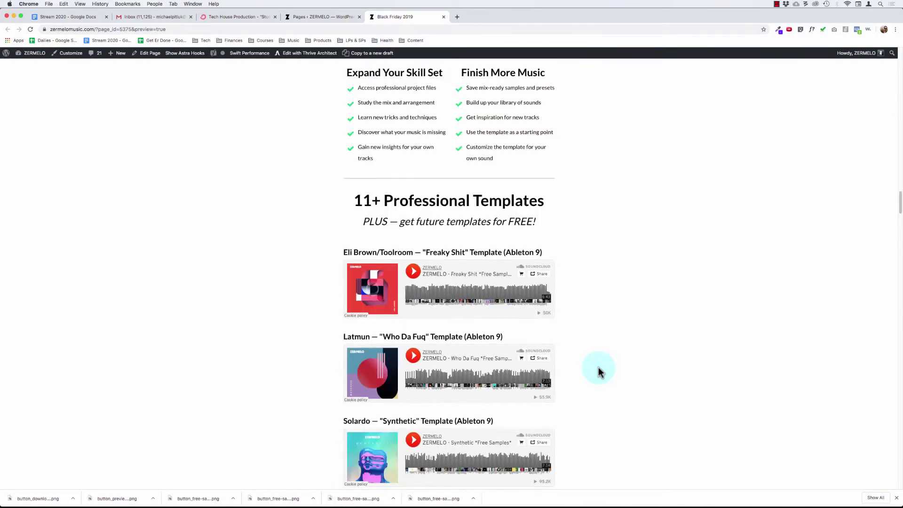
pyautogui.scroll(6, 599, 371)
pyautogui.scroll(-2, 291, 254)
pyautogui.moveTo(298, 202); pyautogui.dragTo(569, 394)
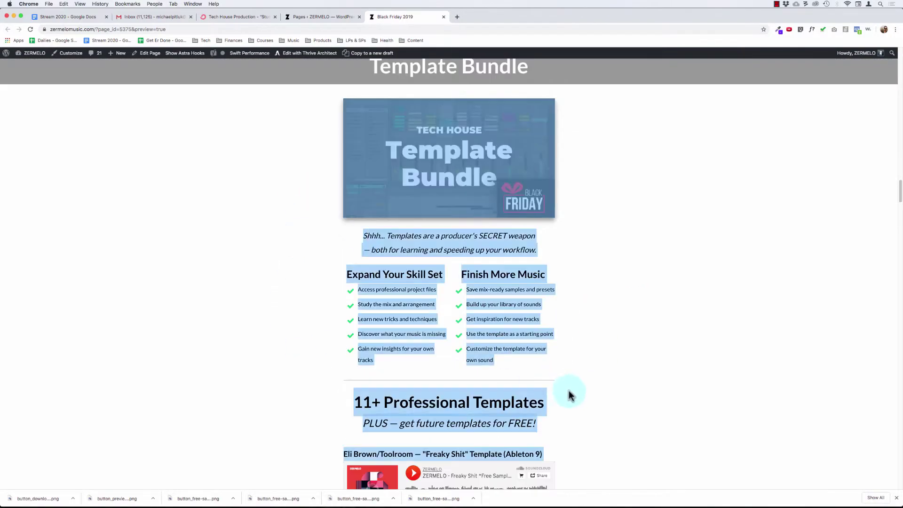
pyautogui.click(287, 294)
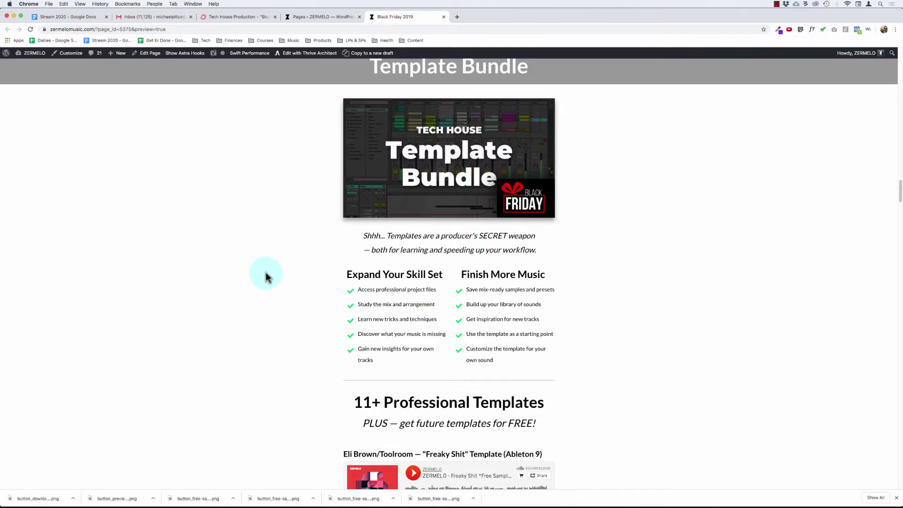
# Review the individual template listings and the + 5 Exclusive Templates box on the Black Friday page.
pyautogui.scroll(-15, 266, 277)
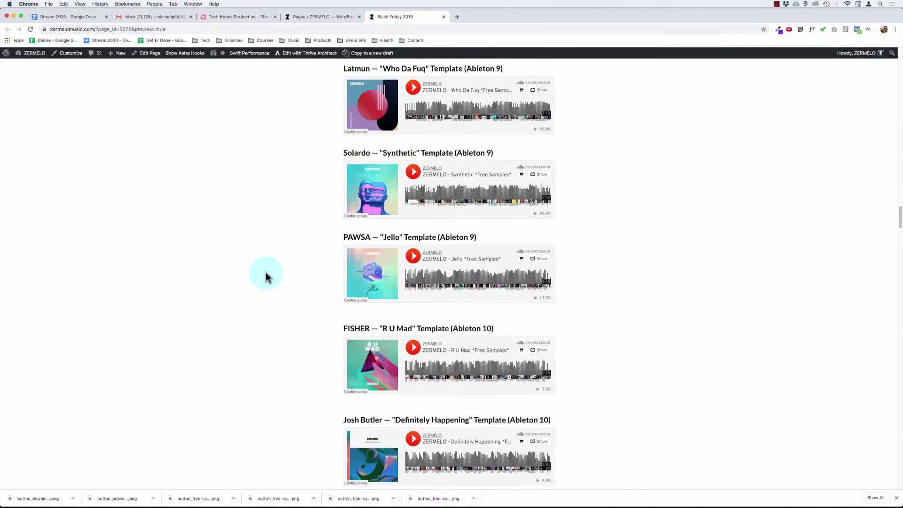
pyautogui.scroll(8, 266, 276)
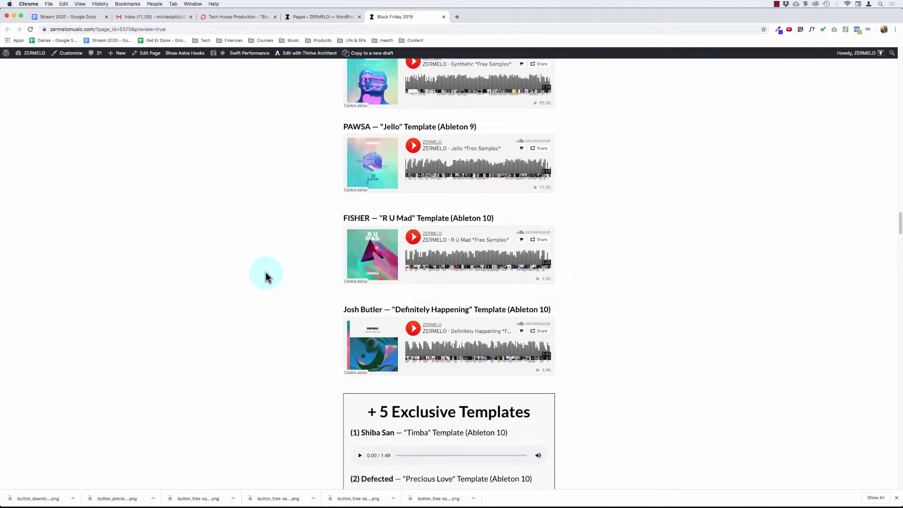
pyautogui.scroll(-10, 266, 277)
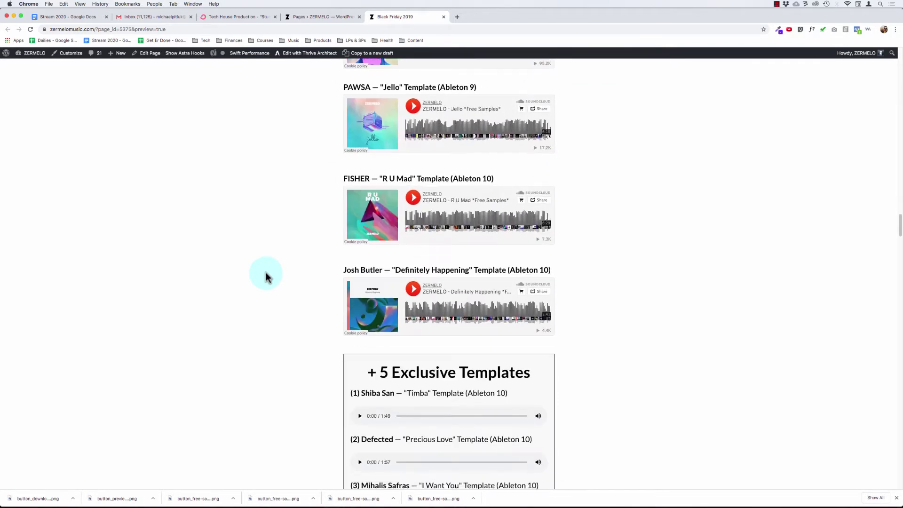
pyautogui.scroll(1, 266, 276)
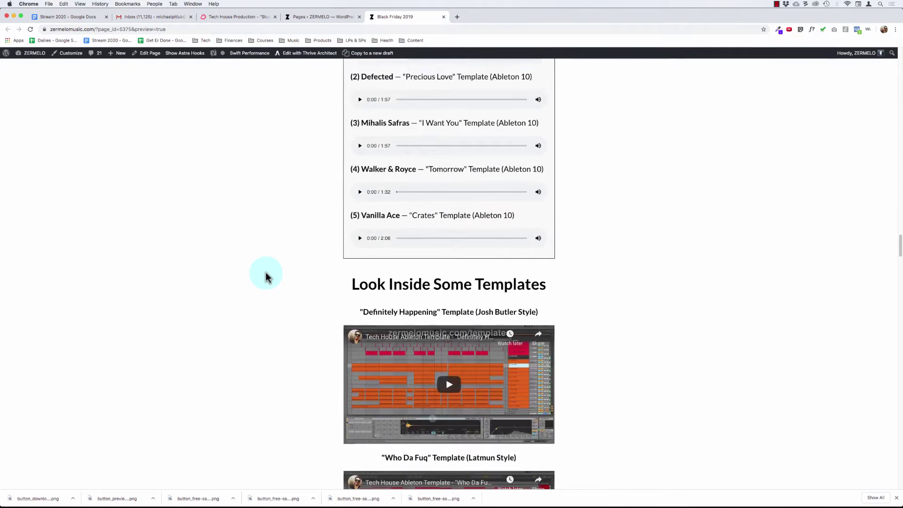
pyautogui.scroll(6, 266, 274)
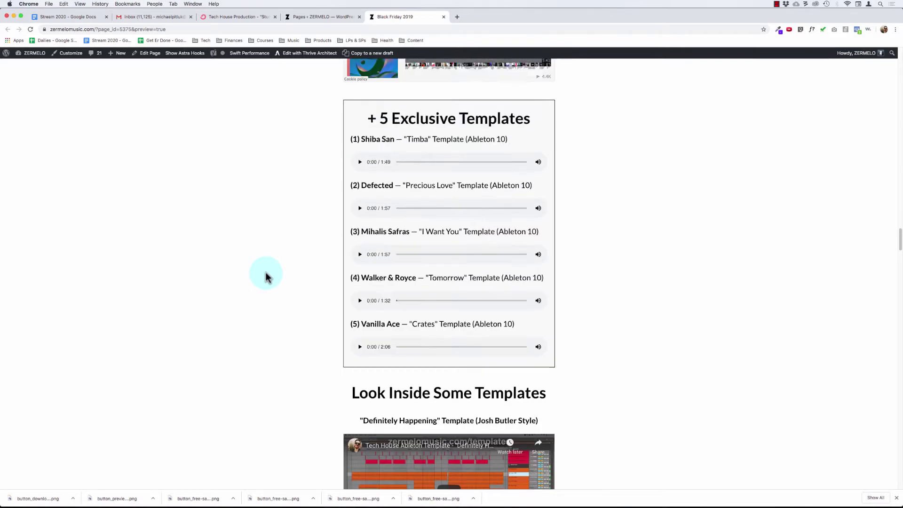
pyautogui.scroll(-2, 266, 294)
pyautogui.moveTo(346, 206); pyautogui.dragTo(570, 397)
pyautogui.click(580, 426)
pyautogui.scroll(-5, 305, 340)
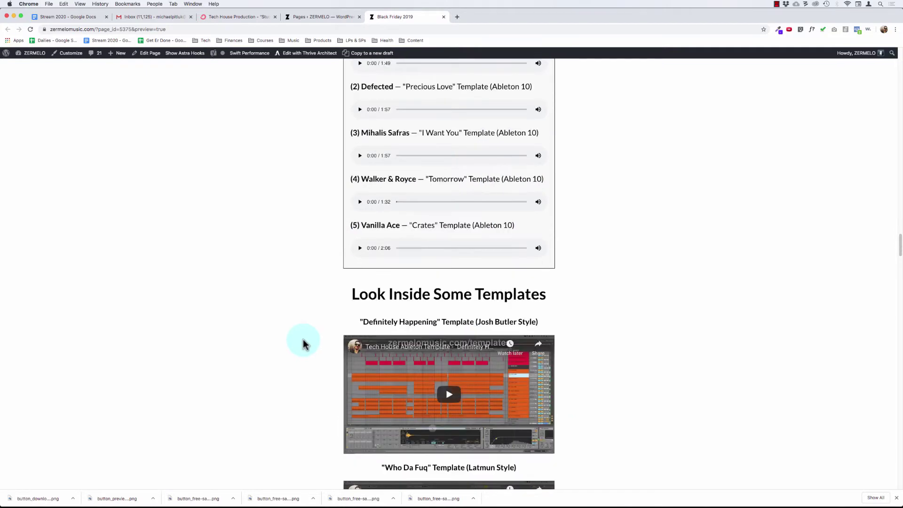
# Examine the template preview videos, the student testimonials and the bonus sections down to Kick Drum Mastery.
pyautogui.scroll(-9, 291, 329)
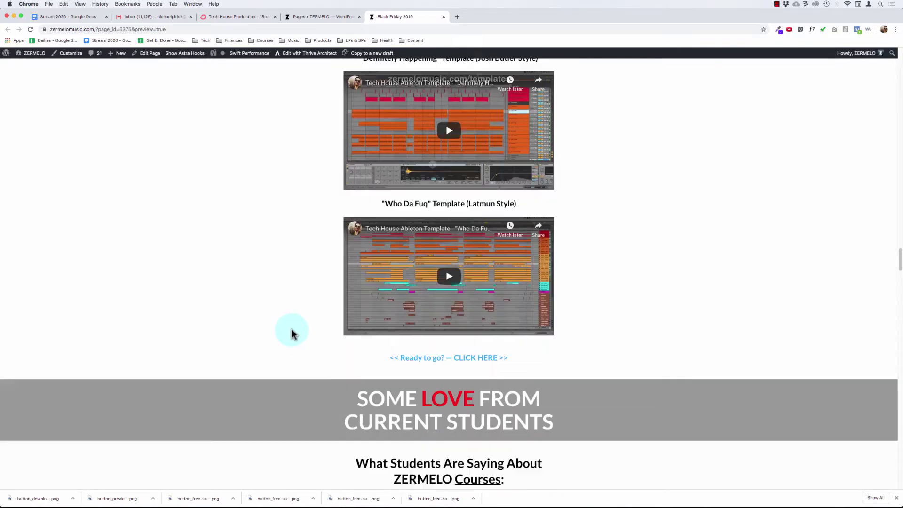
pyautogui.scroll(-3, 291, 331)
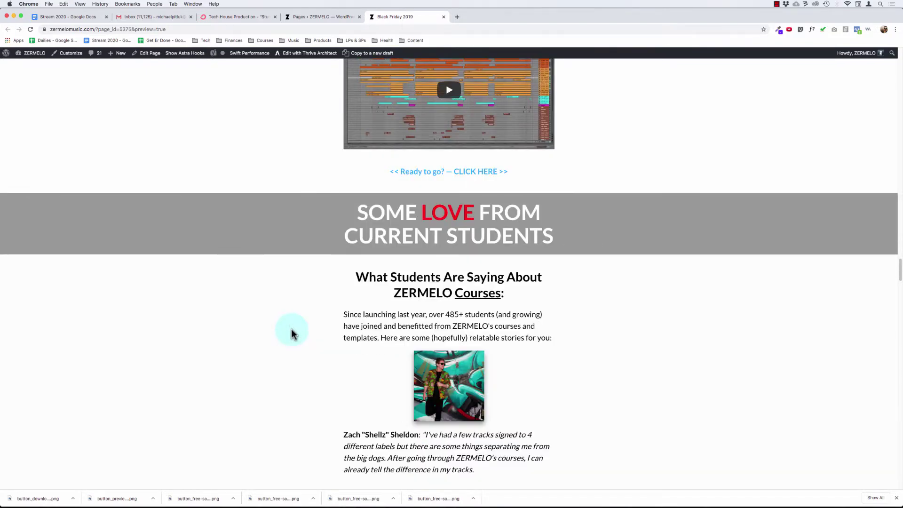
pyautogui.scroll(-4, 292, 332)
pyautogui.scroll(-15, 292, 333)
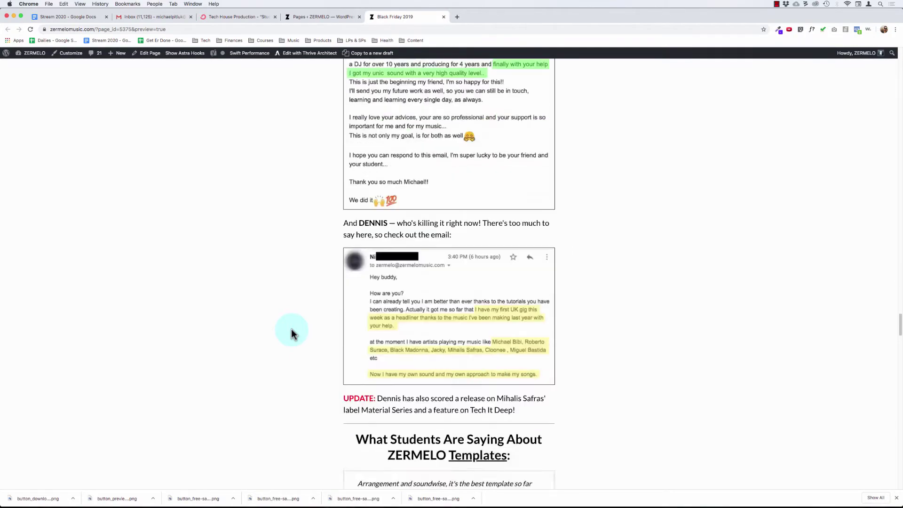
pyautogui.scroll(4, 292, 333)
pyautogui.scroll(-20, 292, 333)
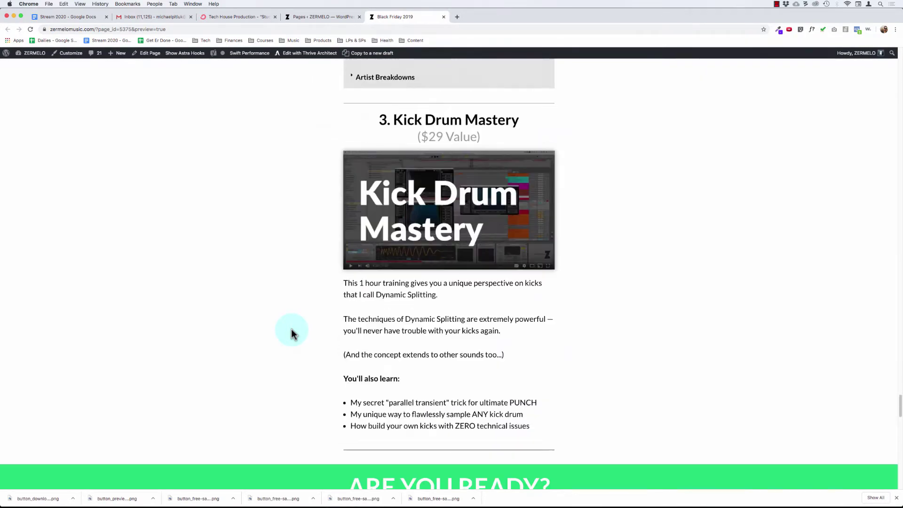
# Switch to the Stuck At Home promo notes in TextEdit and place the insertion point in the Sales Page (Thrive) list.
pyautogui.press('super+Tab')
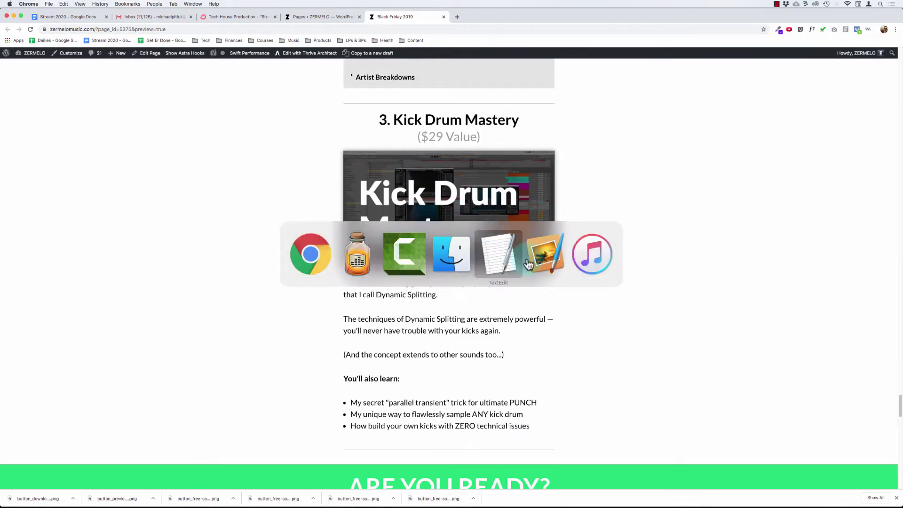
pyautogui.click(488, 261)
pyautogui.click(519, 200)
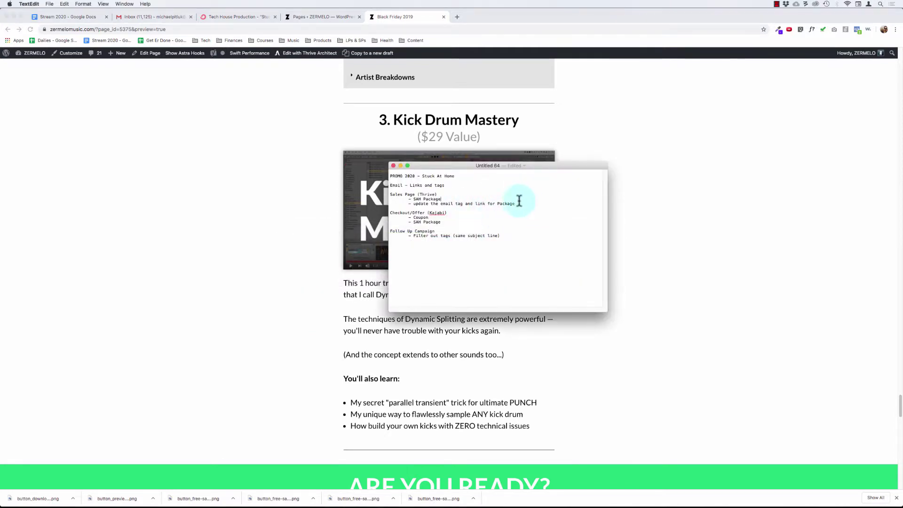
pyautogui.press('Return')
pyautogui.press('Return')
pyautogui.press('Return')
pyautogui.press('Return')
pyautogui.press('Return')
pyautogui.press('BackSpace')
pyautogui.press('BackSpace')
pyautogui.press('BackSpace')
pyautogui.press('BackSpace')
pyautogui.press('BackSpace')
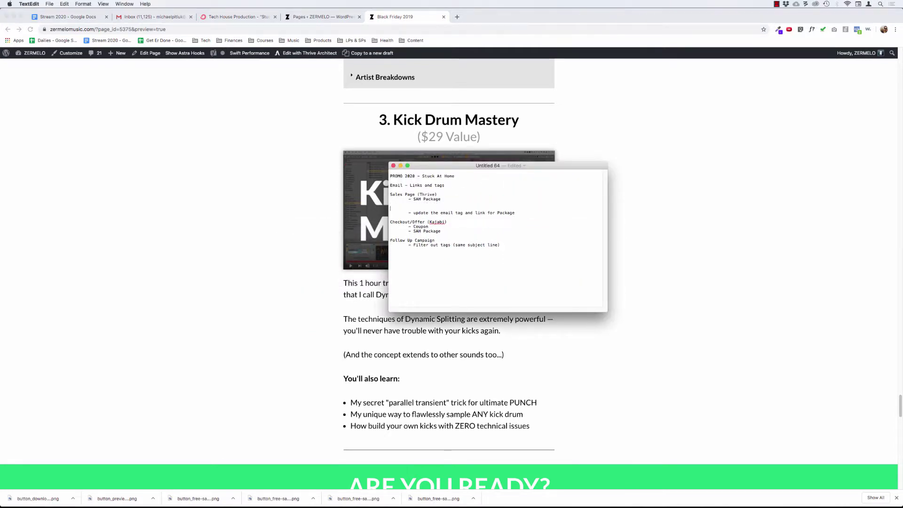
# Add the items "Deconstructions grid" and "Template "grid"" beneath the Package link note in the Sales Page (Thrive) list, with blank lines around them.
pyautogui.press('Return')
pyautogui.press('Return')
pyautogui.press('Return')
pyautogui.press('Return')
pyautogui.press('Return')
pyautogui.press('Return')
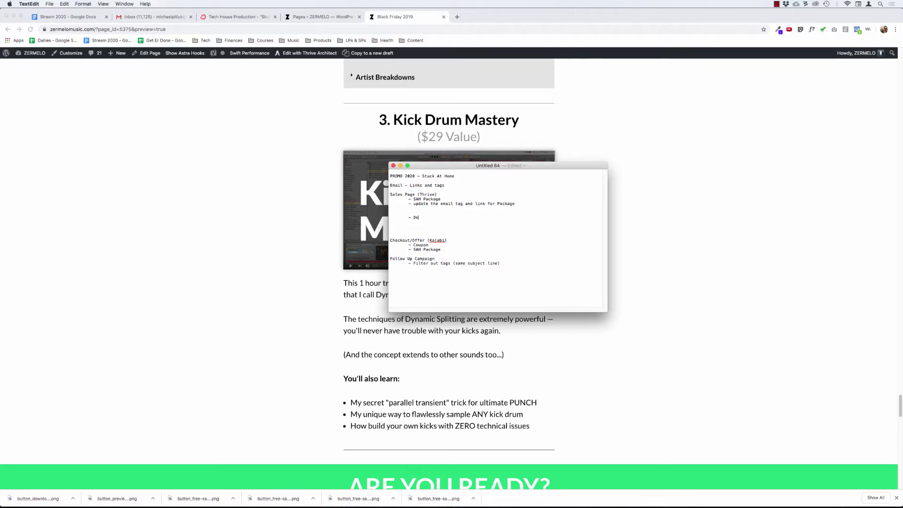
pyautogui.write('constructions grid')
pyautogui.press('Return')
pyautogui.write('- ')
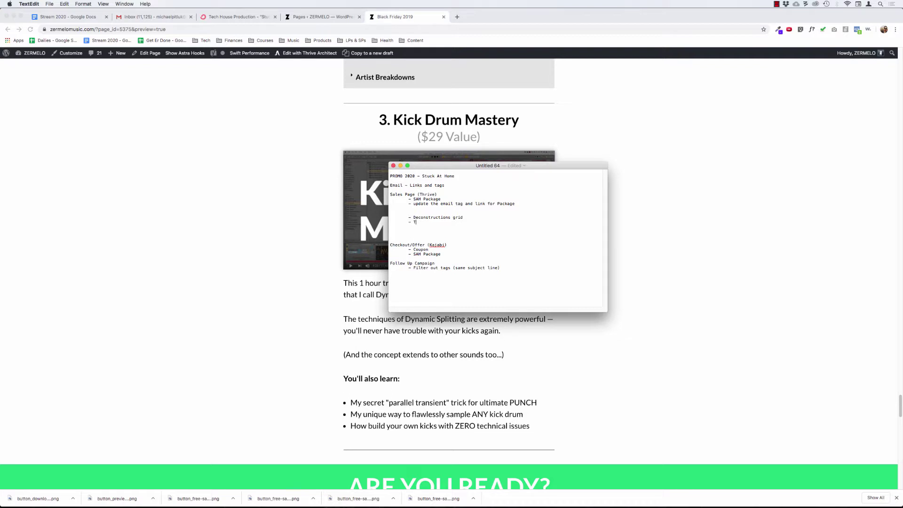
pyautogui.write('Template grid')
pyautogui.write('rid')
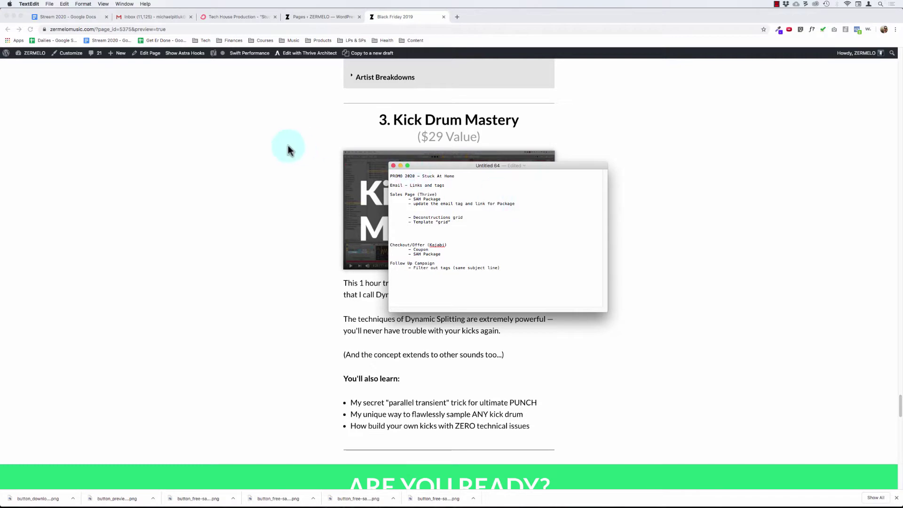
# Switch to the WordPress Pages list in Chrome and search the pages for "pawsa".
pyautogui.click(192, 147)
pyautogui.click(314, 20)
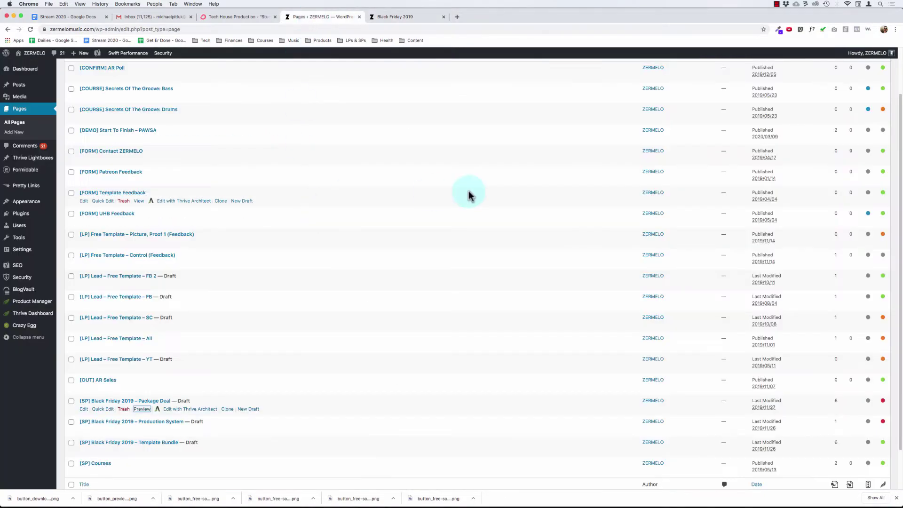
pyautogui.scroll(3, 468, 192)
pyautogui.click(819, 82)
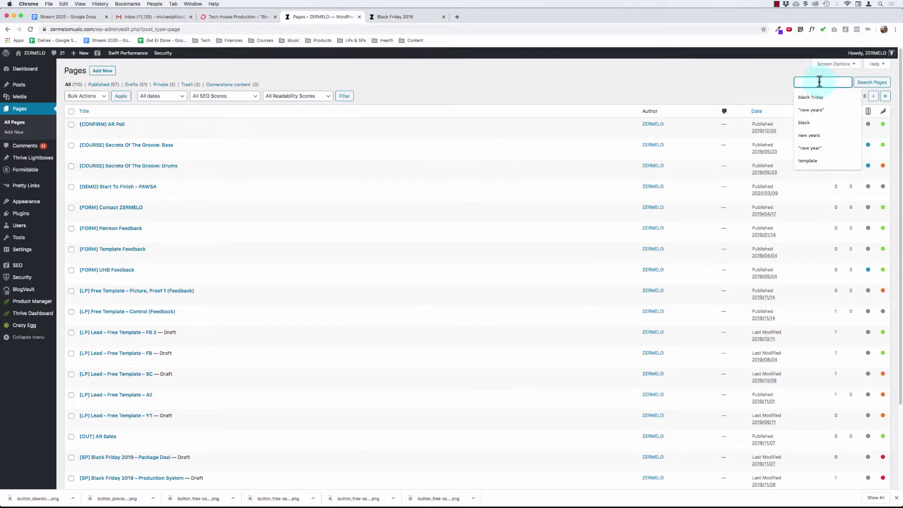
pyautogui.write('pawsa')
pyautogui.press('Return')
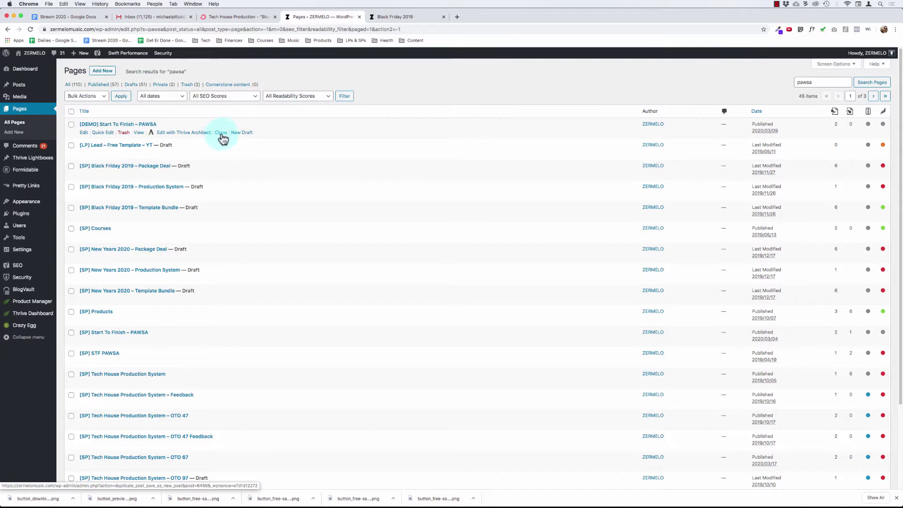
# Open the installed plugins list and examine the Duplicate Post entry and its description.
pyautogui.moveTo(26, 241)
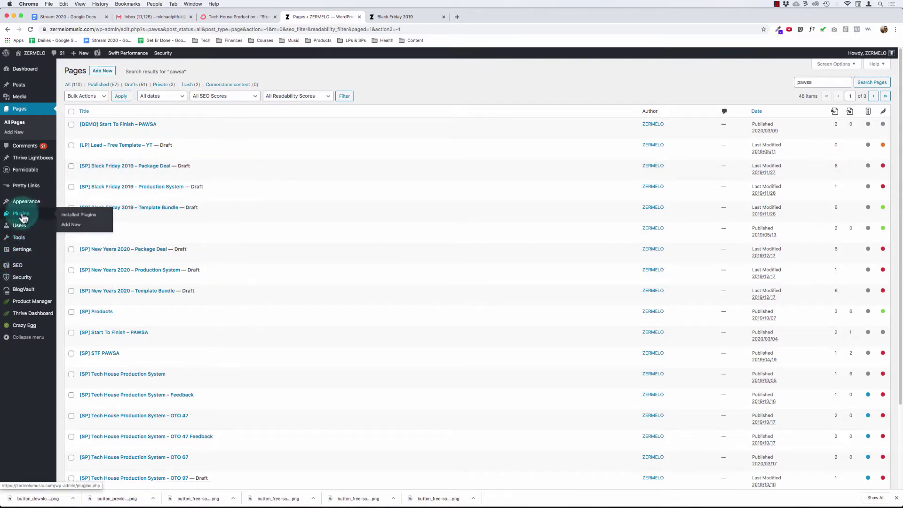
pyautogui.click(21, 216)
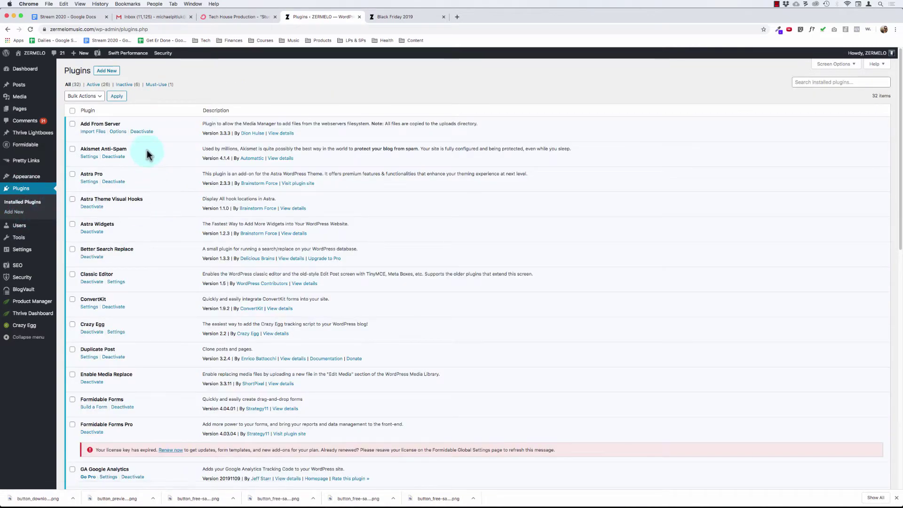
pyautogui.scroll(-2, 148, 171)
pyautogui.scroll(-3, 150, 172)
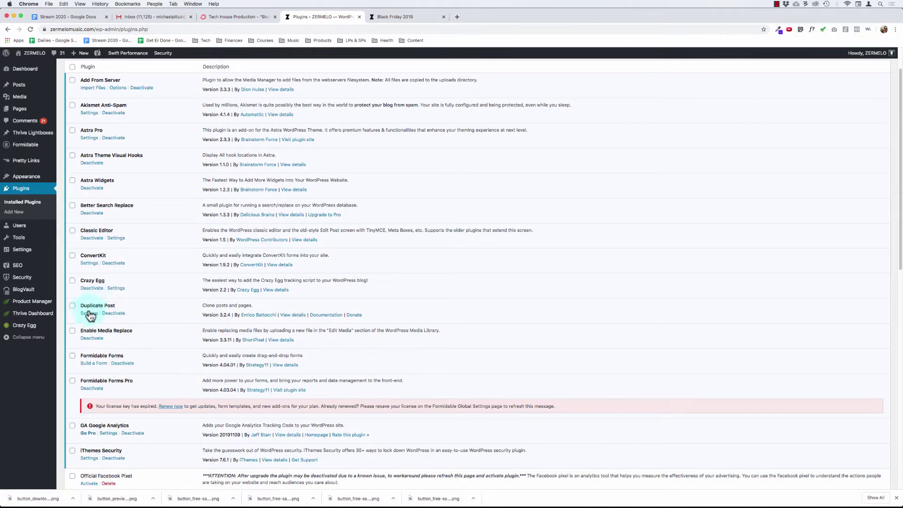
pyautogui.moveTo(213, 305); pyautogui.dragTo(238, 307)
pyautogui.scroll(3, 161, 309)
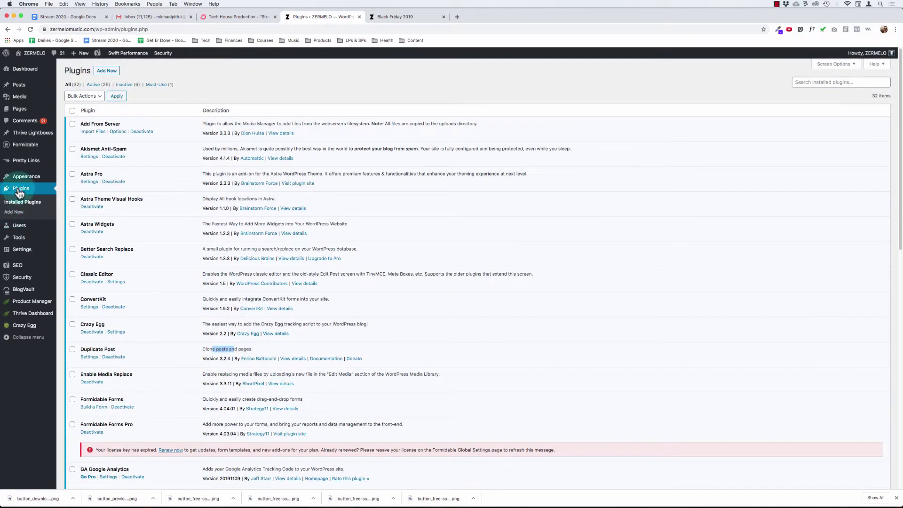
# Return to the Pages list, search for "pawsa" and clone the [DEMO] Start To Finish – PAWSA page.
pyautogui.click(23, 114)
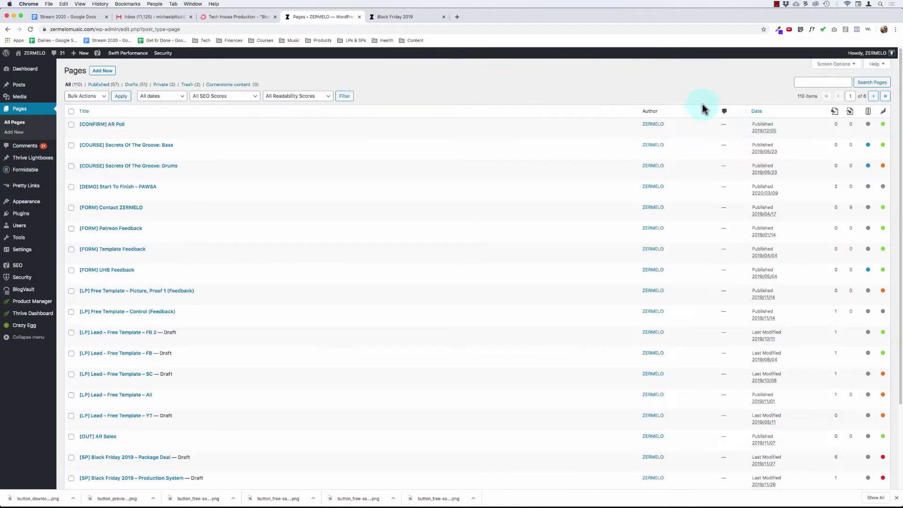
pyautogui.click(821, 84)
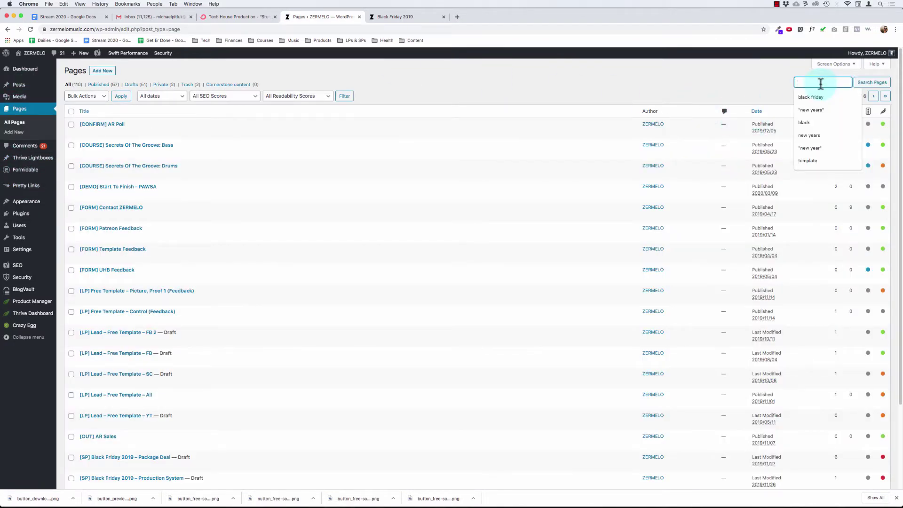
pyautogui.write('pawsa')
pyautogui.press('Return')
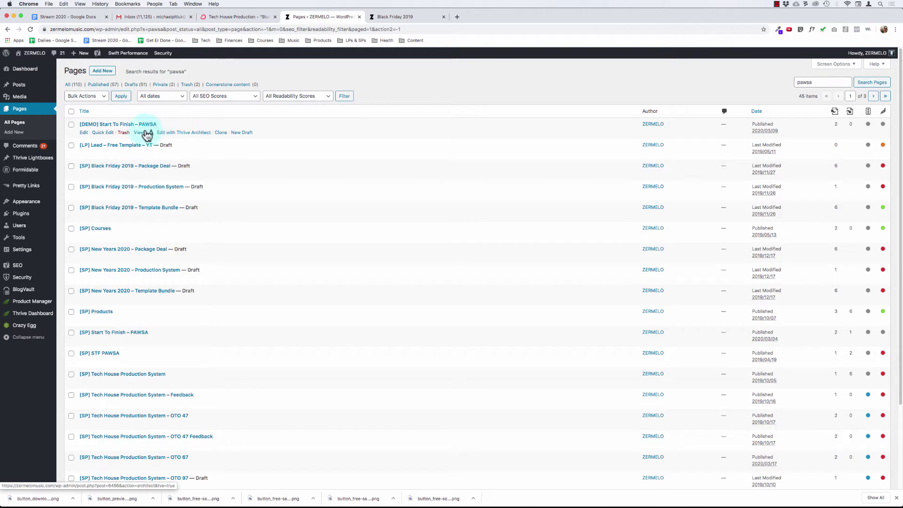
pyautogui.click(221, 133)
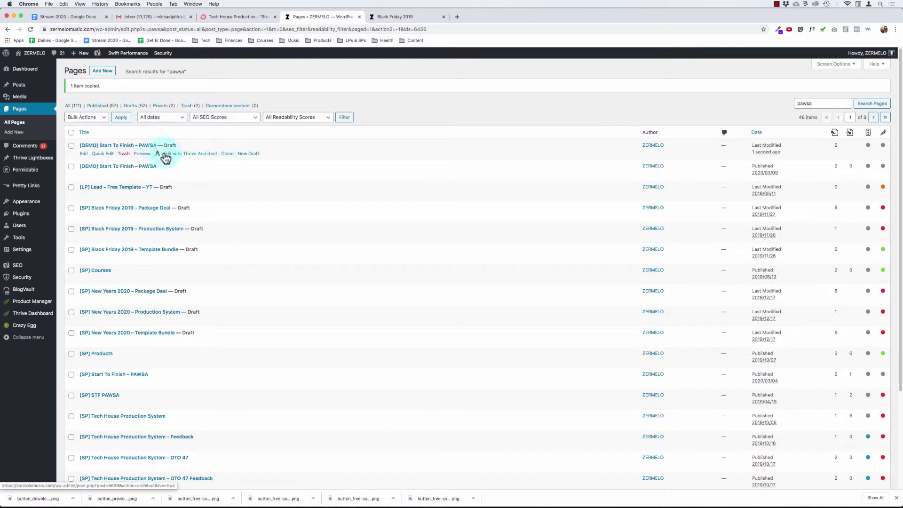
# Quick-edit the cloned draft with the title "[SP] Stuck At Home Package" and the slug "Stuck At Home Package", and save it.
pyautogui.click(100, 155)
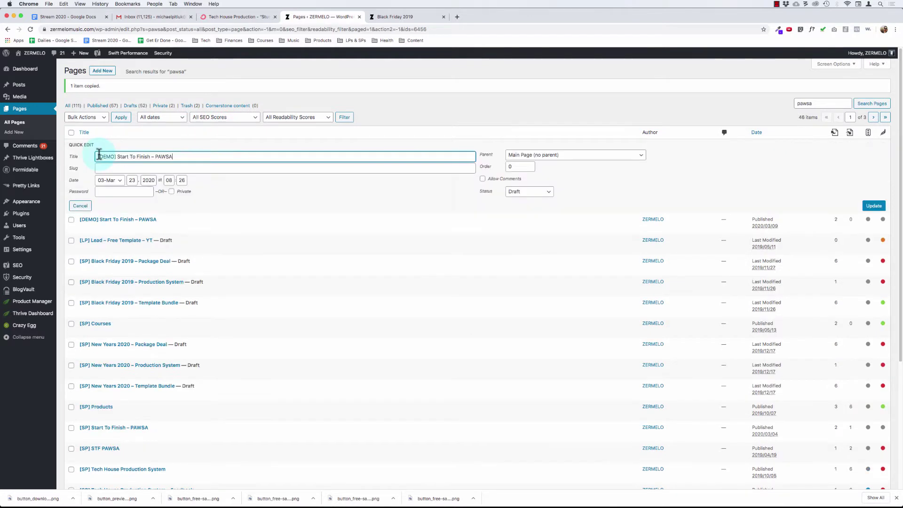
pyautogui.moveTo(179, 157); pyautogui.dragTo(67, 142)
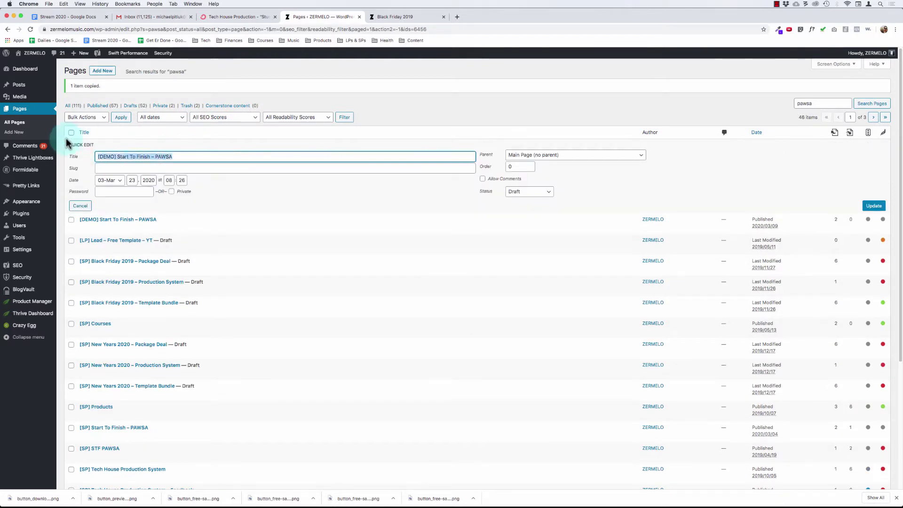
pyautogui.write('[SP')
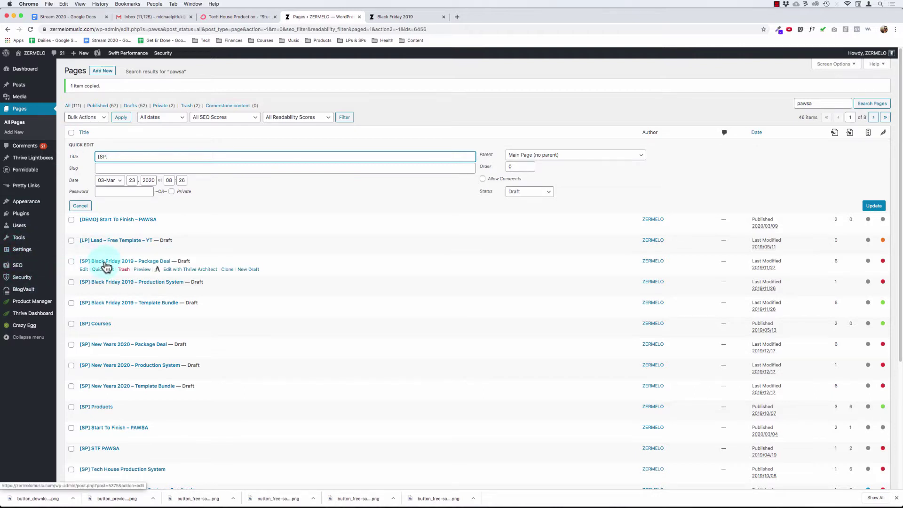
pyautogui.write('Stu')
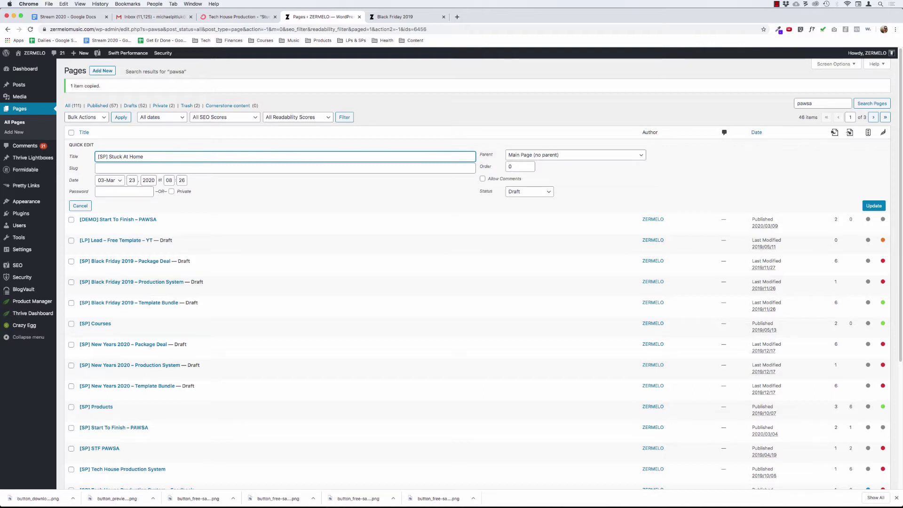
pyautogui.write('ckage')
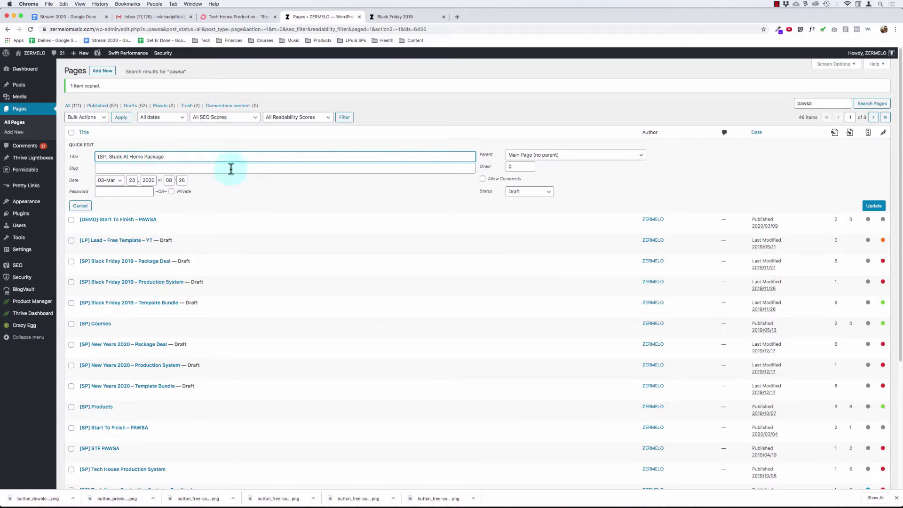
pyautogui.hotkey('alt', 'shift', 'Left')
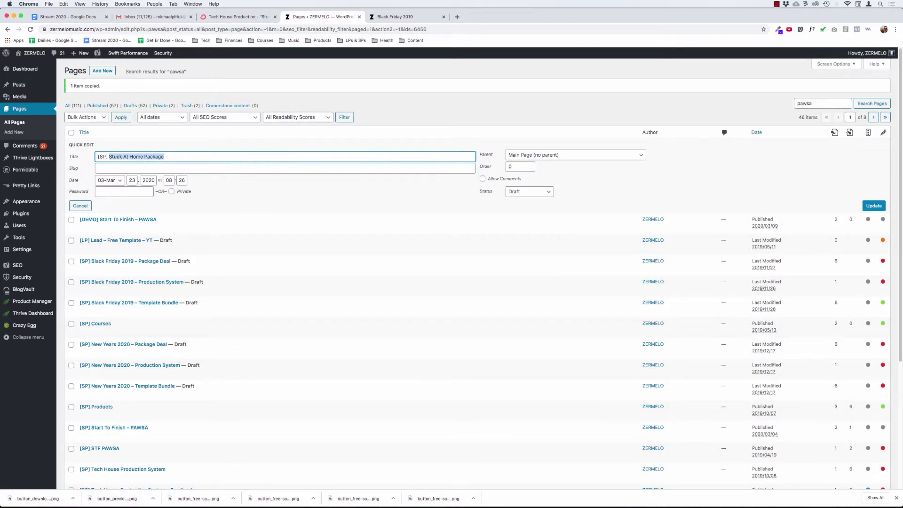
pyautogui.press('Tab')
pyautogui.write('Stuck At Home Package')
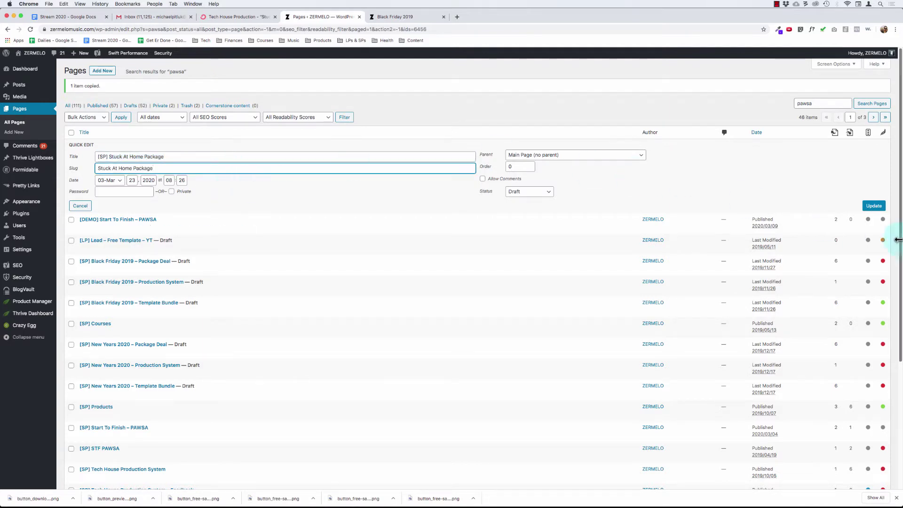
pyautogui.click(869, 208)
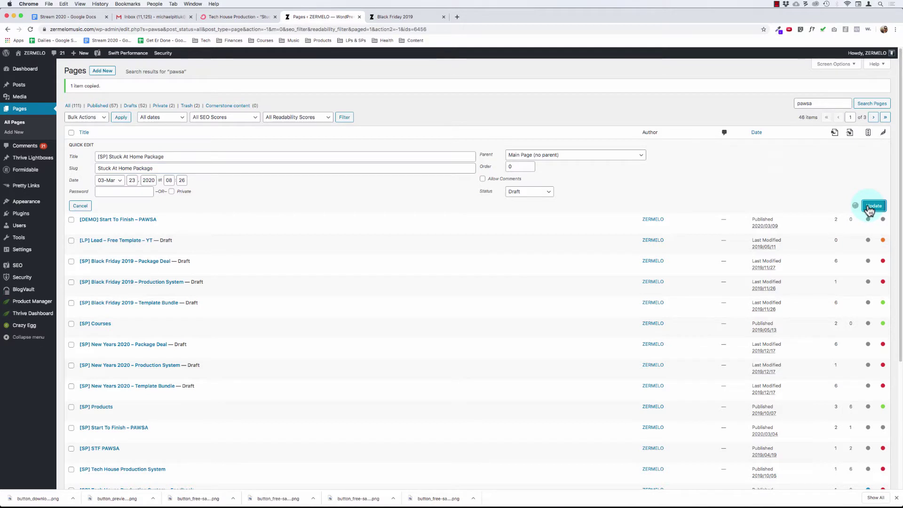
# Review the title and slug of the [SP] Stuck At Home Package page, set its status to Published and update it.
pyautogui.click(104, 154)
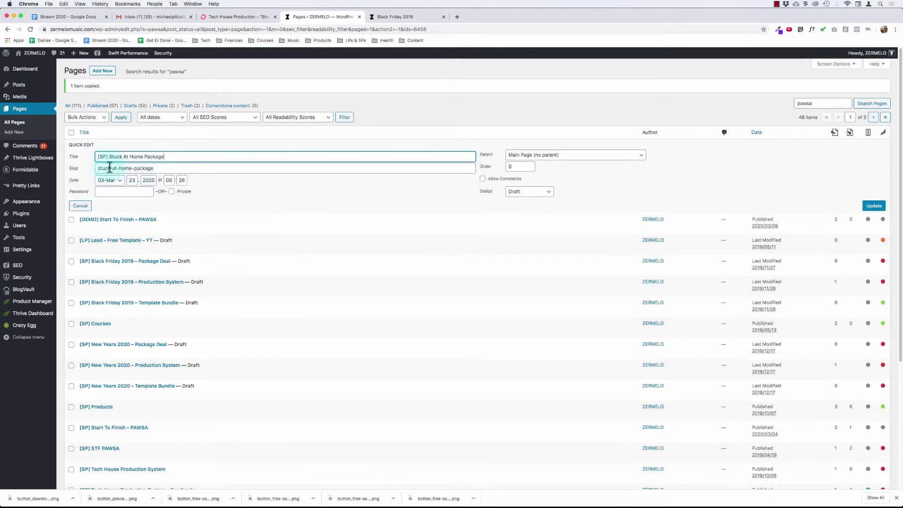
pyautogui.click(164, 158)
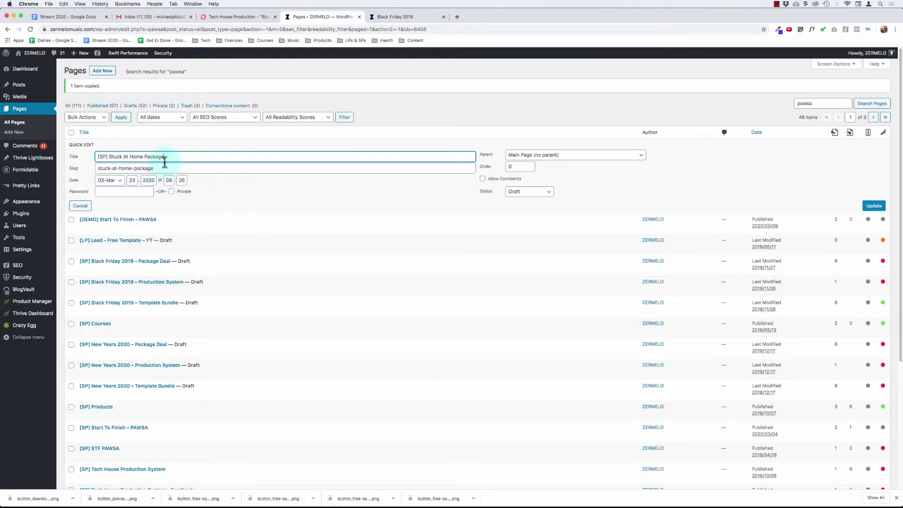
pyautogui.click(160, 170)
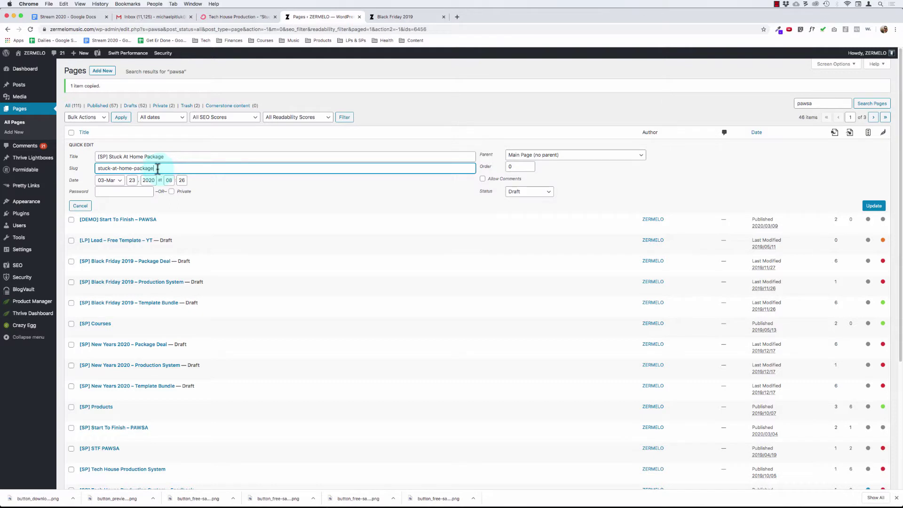
pyautogui.click(514, 191)
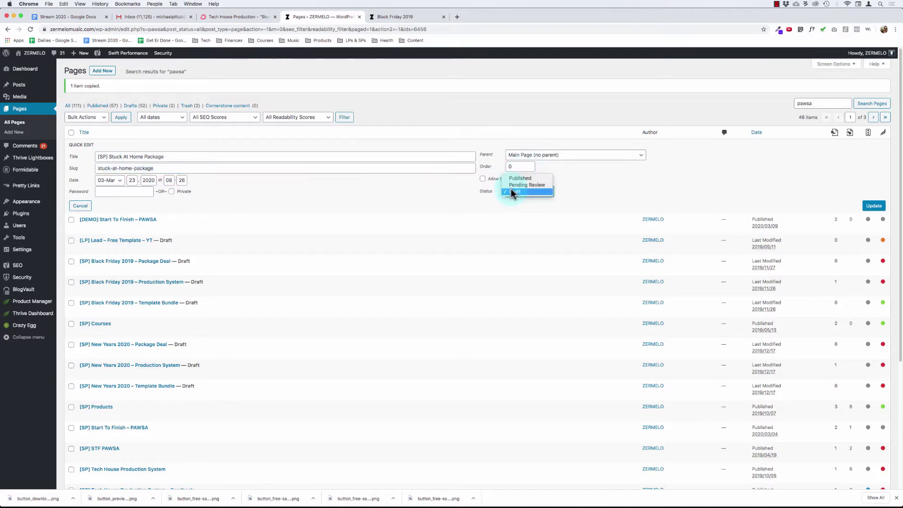
pyautogui.click(524, 179)
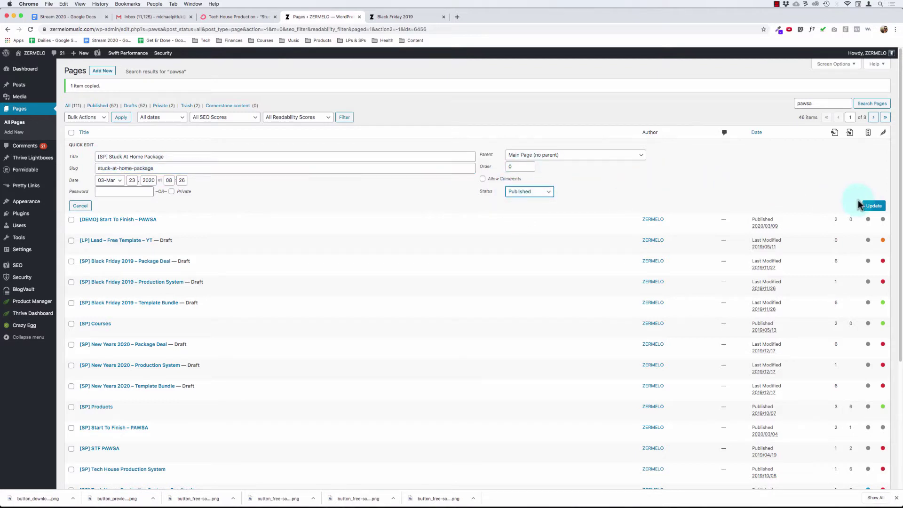
pyautogui.click(872, 205)
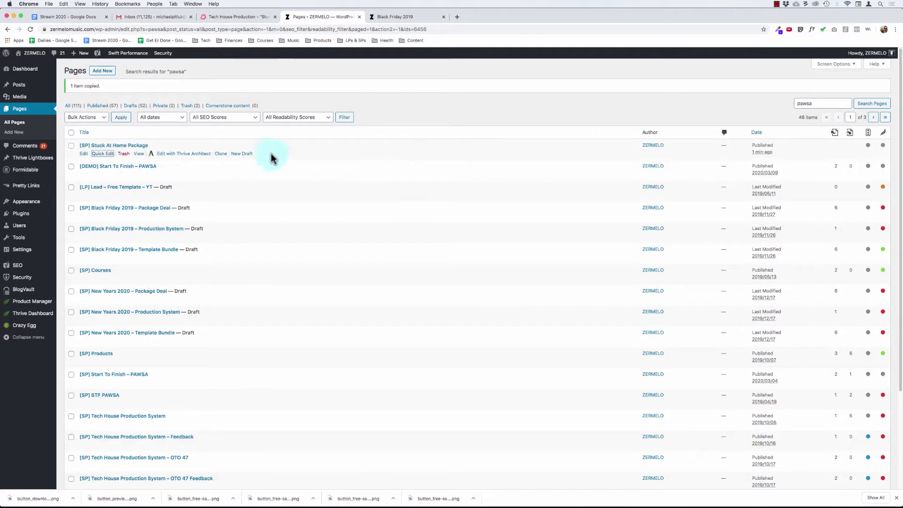
# Open the published Stuck At Home Package page in a new tab and check its URL slug and copied PAWSA content.
pyautogui.keyDown('super'); pyautogui.click(140, 154); pyautogui.keyUp('super')
pyautogui.click(475, 17)
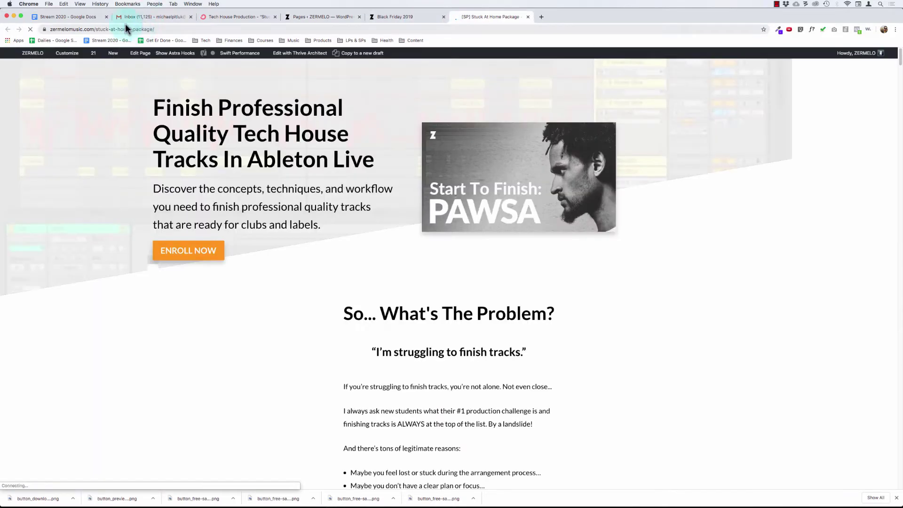
pyautogui.click(99, 29)
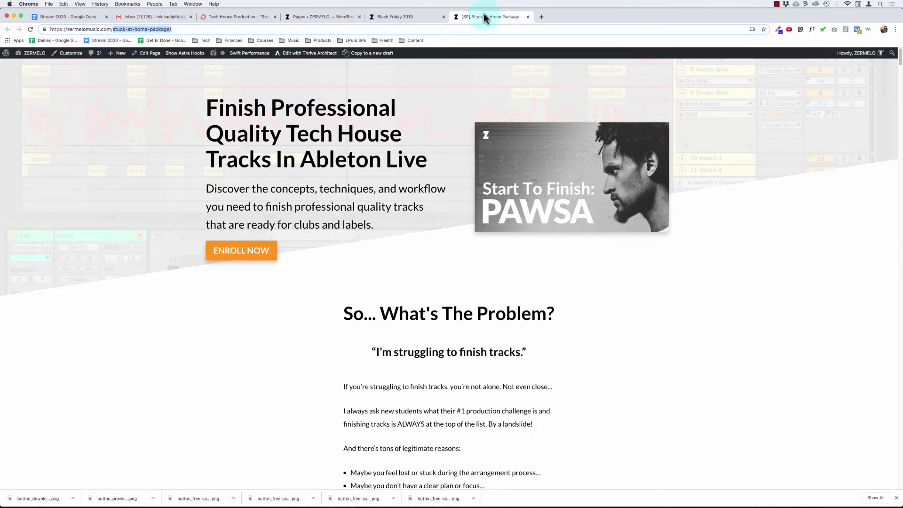
pyautogui.scroll(-15, 456, 294)
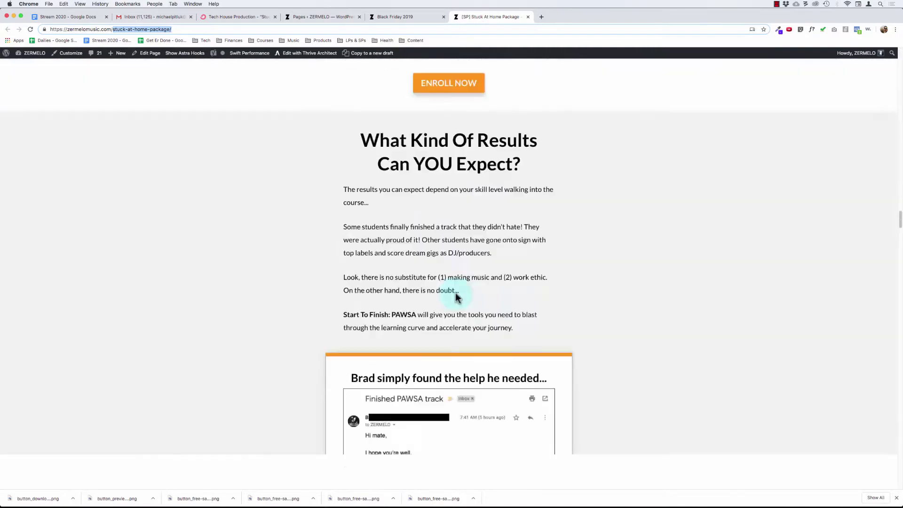
pyautogui.scroll(12, 455, 294)
pyautogui.scroll(2, 455, 294)
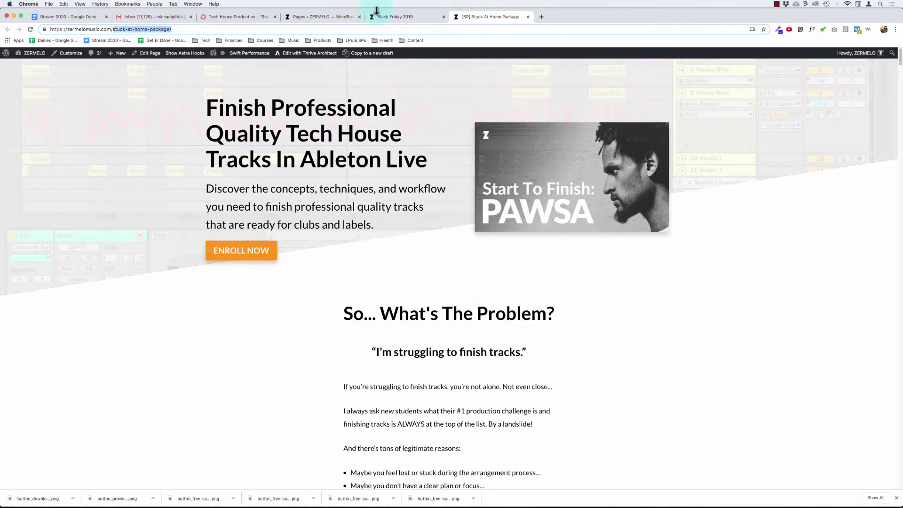
pyautogui.click(405, 18)
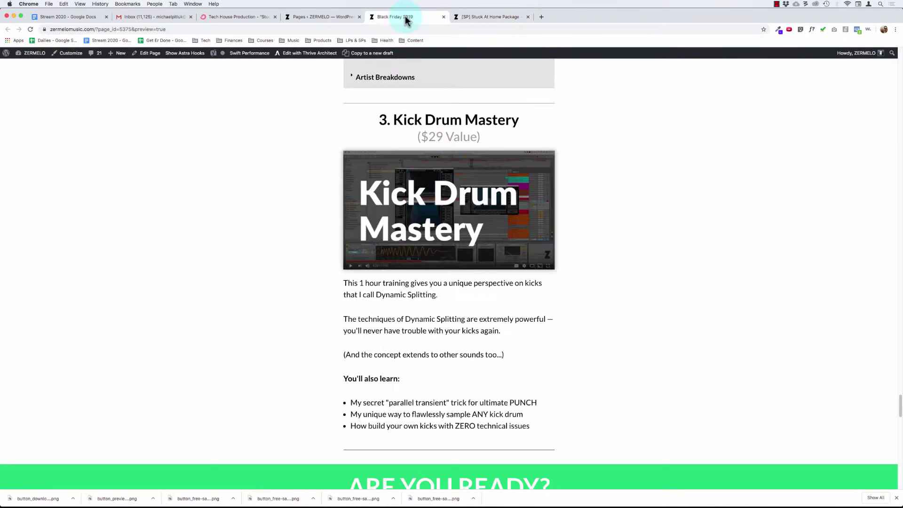
pyautogui.click(321, 17)
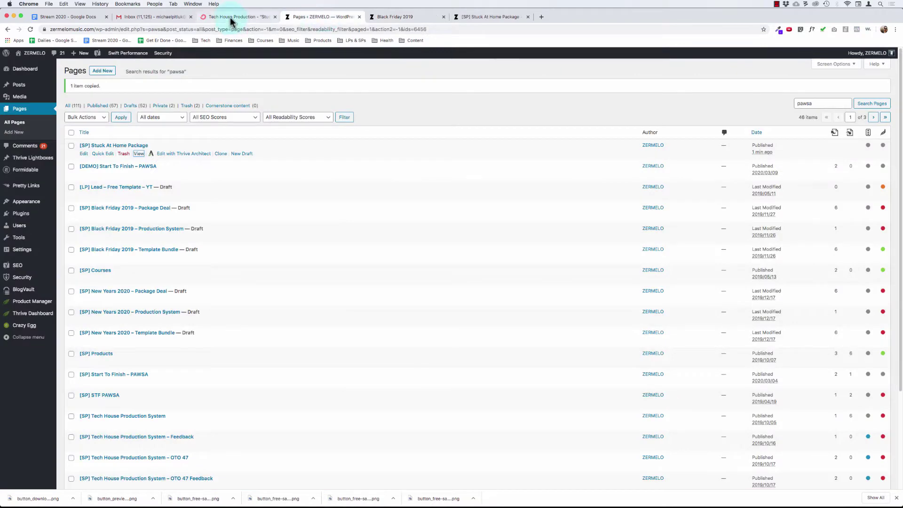
pyautogui.click(484, 17)
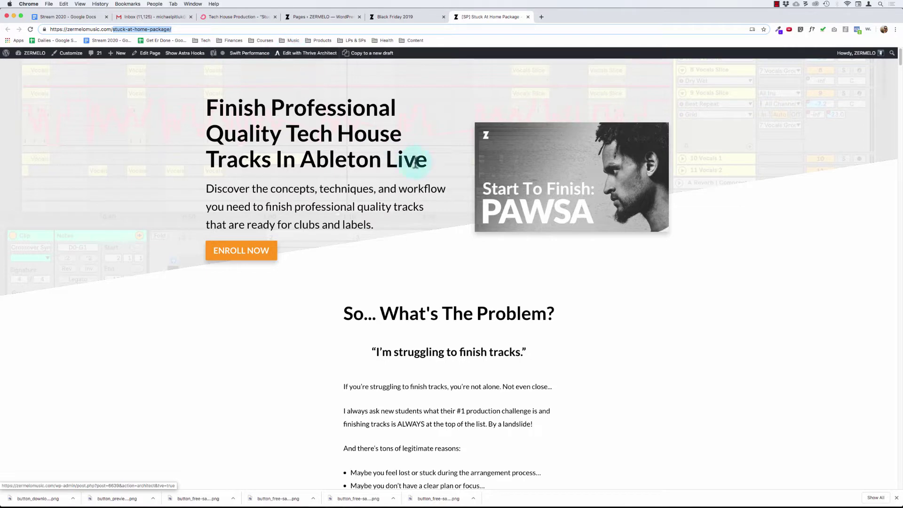
# Review the copied PAWSA sales copy on the Stuck At Home Package page, from the hero heading down to the bonuses.
pyautogui.moveTo(217, 107); pyautogui.dragTo(526, 266)
pyautogui.click(524, 266)
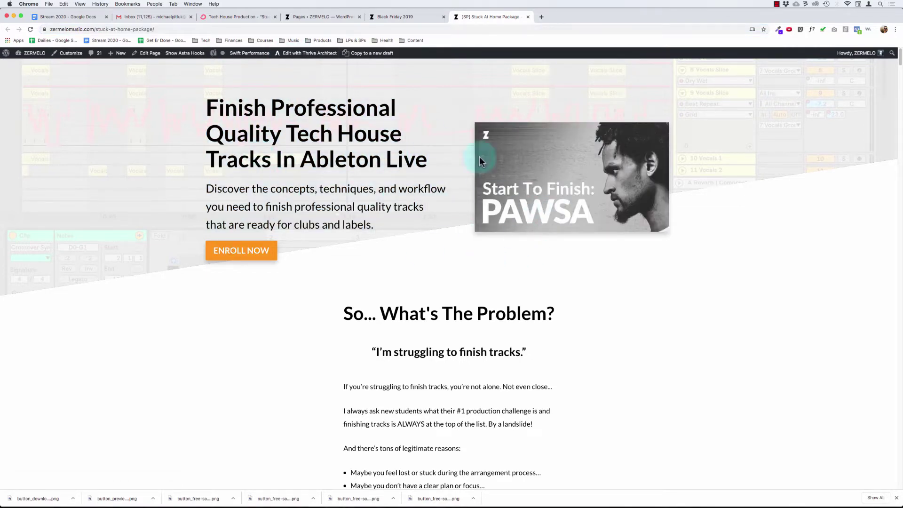
pyautogui.scroll(-5, 507, 304)
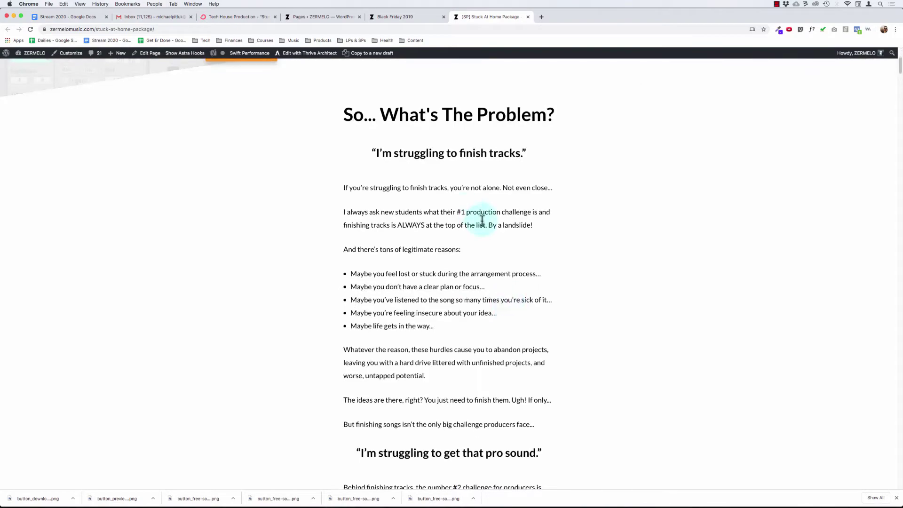
pyautogui.scroll(-15, 481, 221)
pyautogui.scroll(-20, 482, 221)
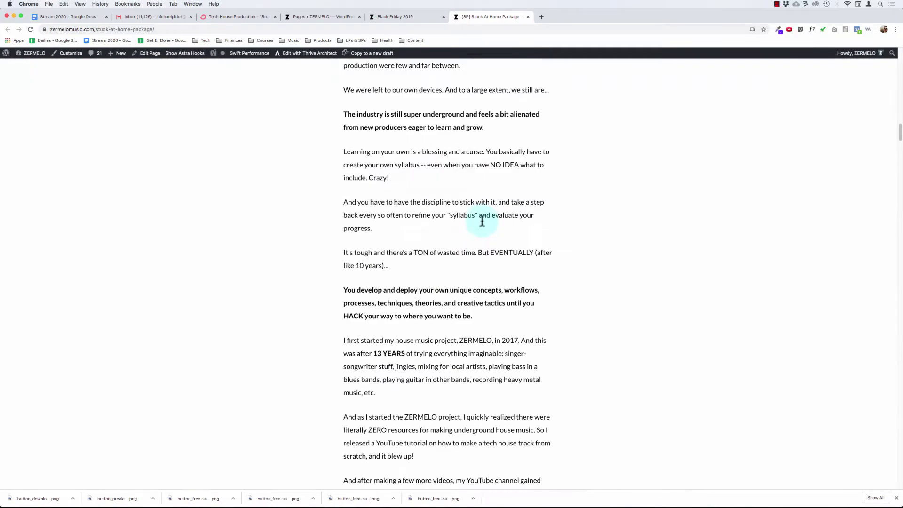
pyautogui.scroll(-20, 482, 221)
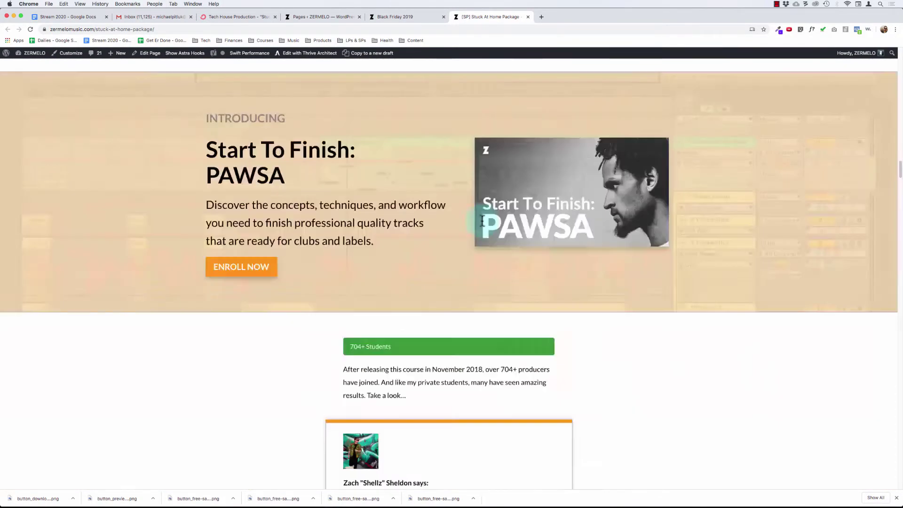
pyautogui.scroll(-20, 481, 225)
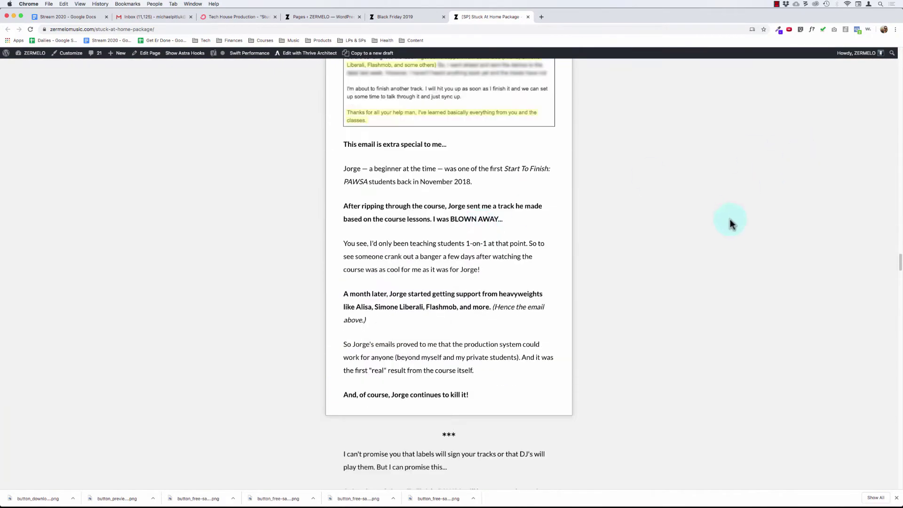
pyautogui.scroll(-20, 730, 223)
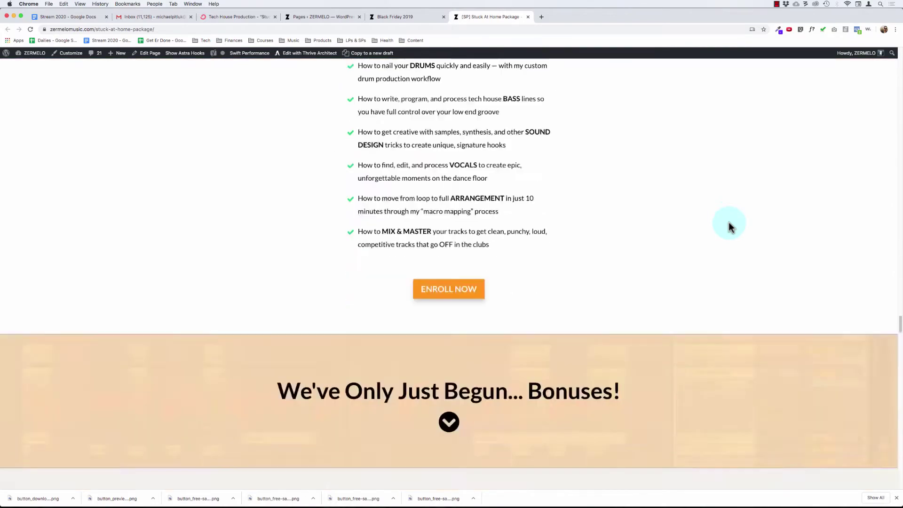
pyautogui.scroll(-10, 729, 222)
# Review the bonus sections of the page, including Start To Finish: Solardo, Ableton Templates and Secrets Of The Groove.
pyautogui.moveTo(343, 198); pyautogui.dragTo(570, 201)
pyautogui.click(549, 191)
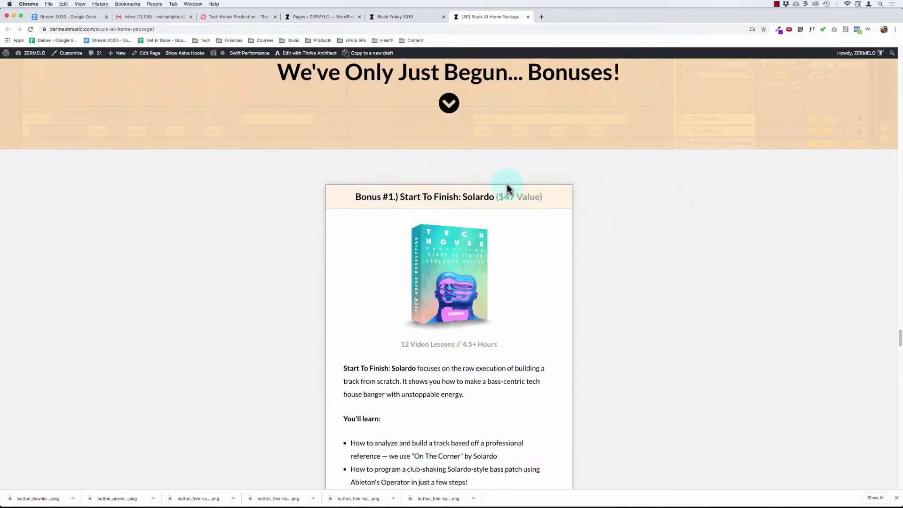
pyautogui.scroll(-5, 531, 221)
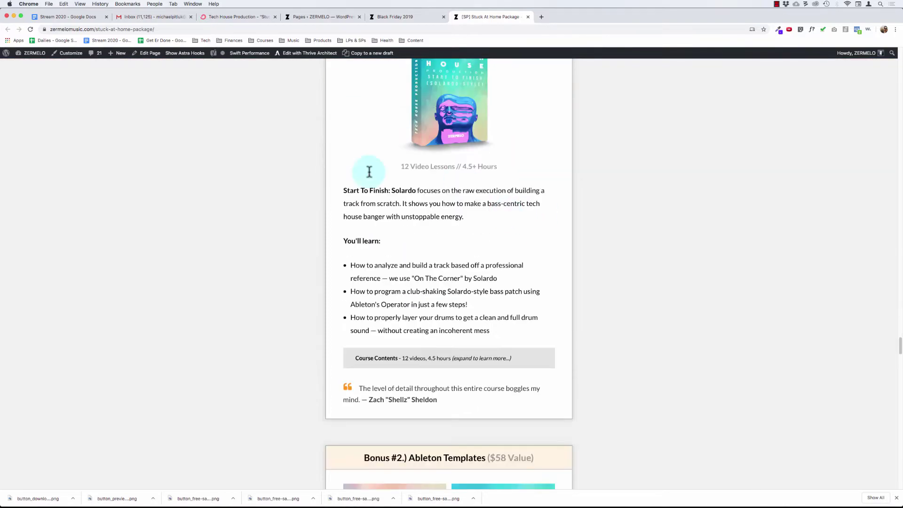
pyautogui.scroll(-20, 369, 171)
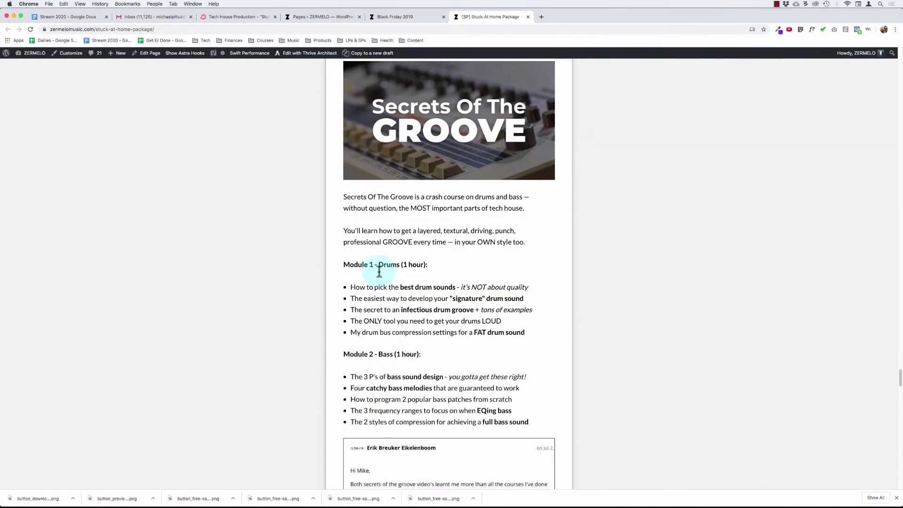
pyautogui.scroll(-20, 379, 271)
pyautogui.scroll(20, 379, 271)
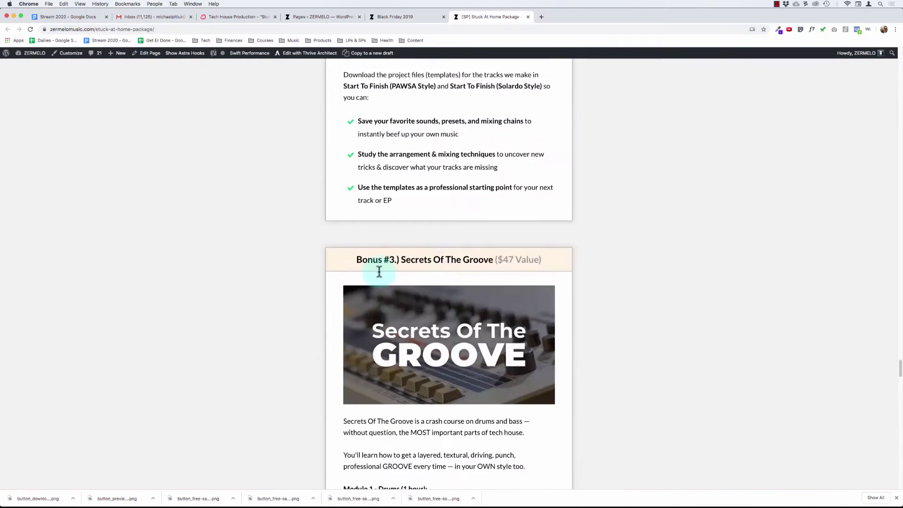
pyautogui.scroll(20, 379, 271)
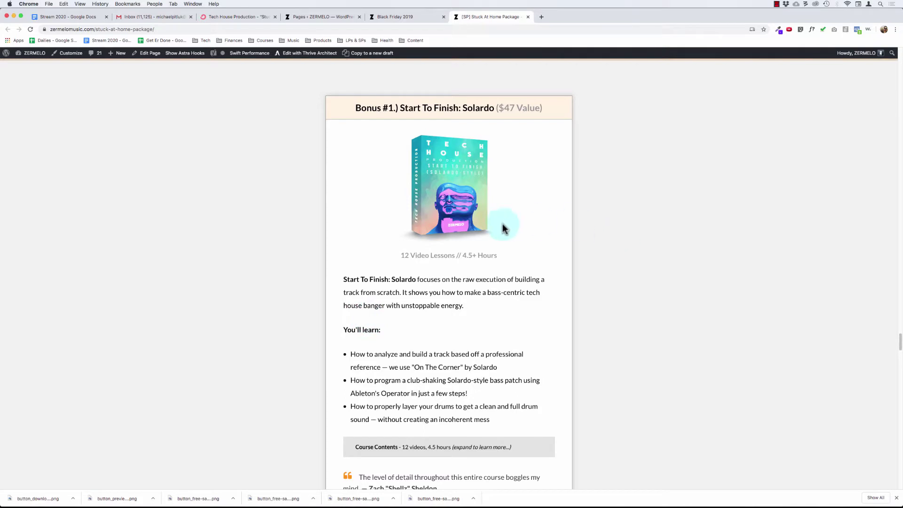
pyautogui.scroll(3, 498, 235)
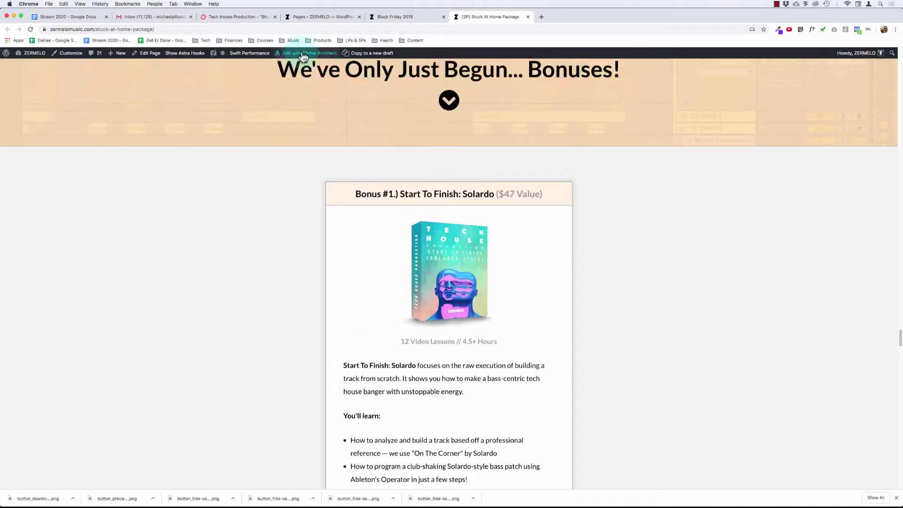
# Reorder the browser tabs so Black Friday 2019 follows the Stuck At Home Package page, and open that package page in Thrive Architect.
pyautogui.click(398, 19)
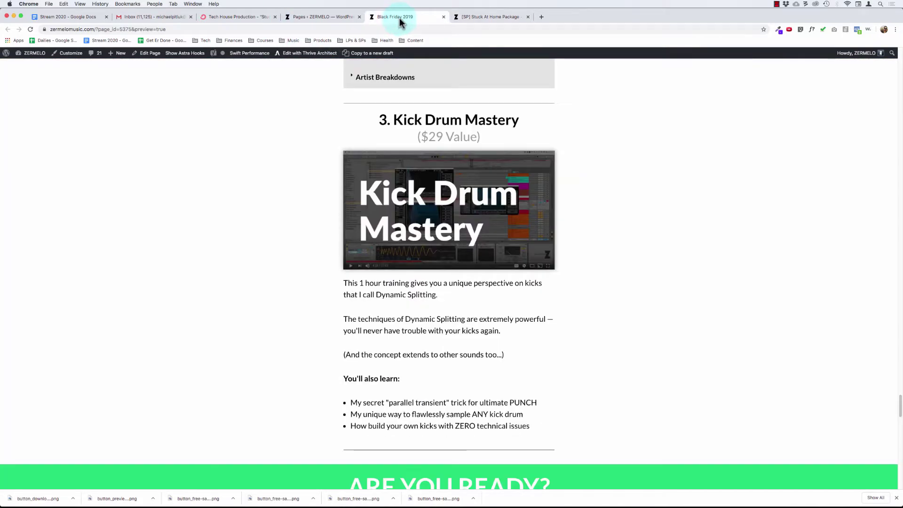
pyautogui.moveTo(399, 19); pyautogui.dragTo(471, 18)
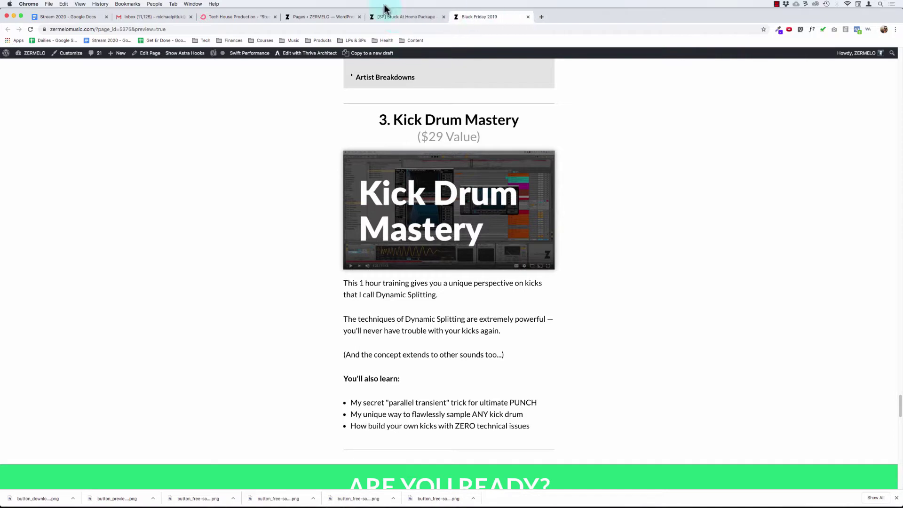
pyautogui.click(408, 18)
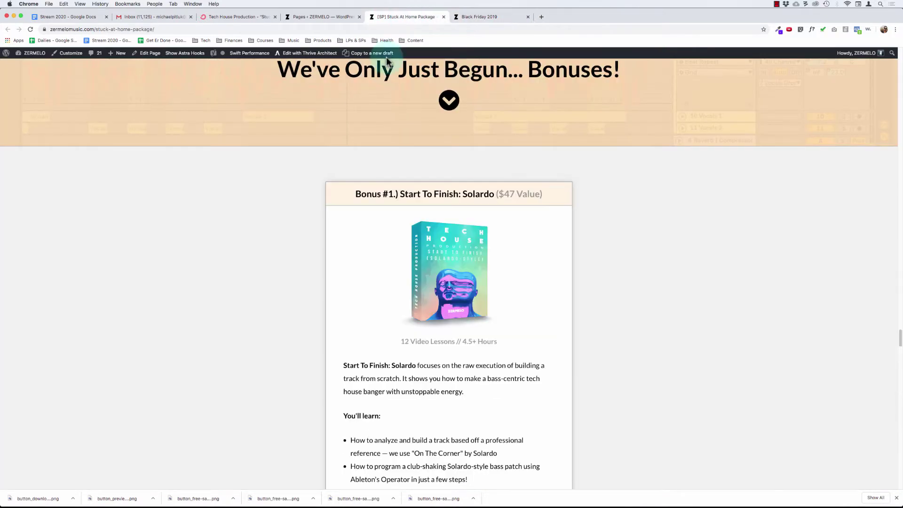
pyautogui.click(311, 55)
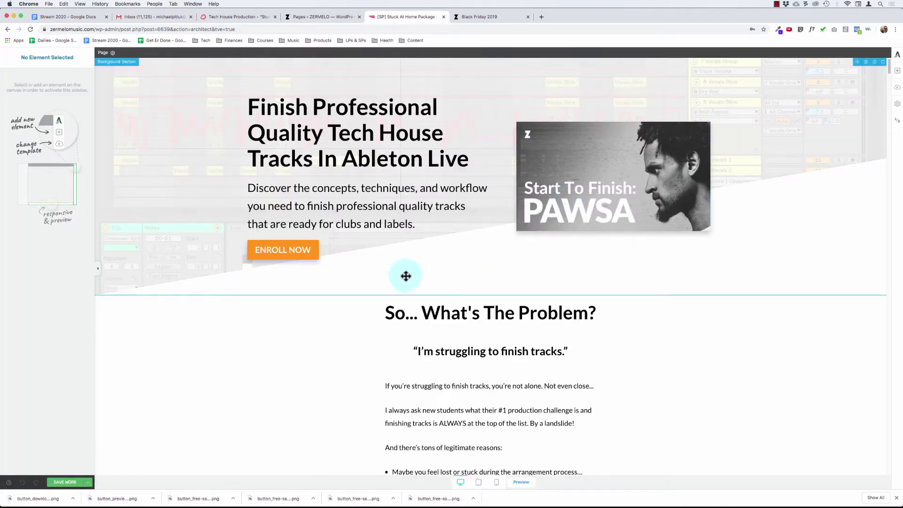
# Examine how the "So... What's The Problem?" section is nested by selecting its background section, text elements and enclosing content box.
pyautogui.scroll(-5, 403, 279)
pyautogui.scroll(5, 404, 279)
pyautogui.click(853, 323)
pyautogui.scroll(-3, 766, 332)
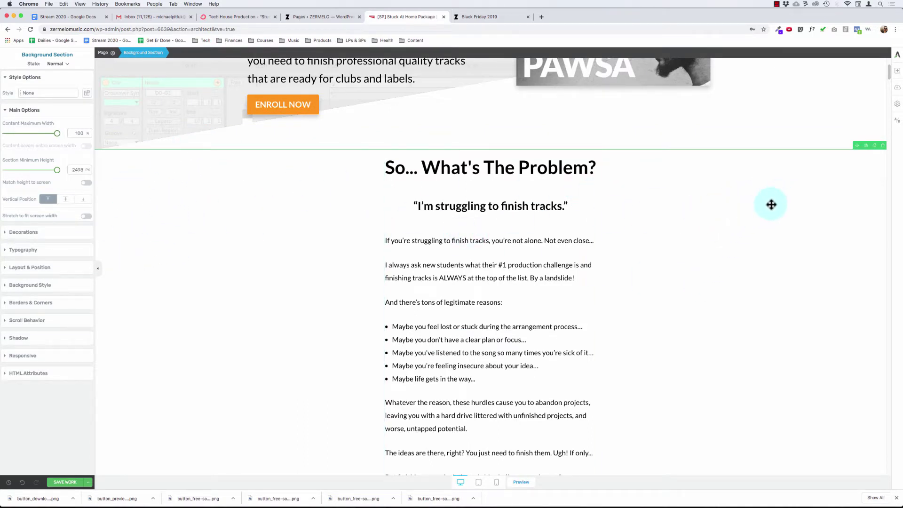
pyautogui.click(497, 170)
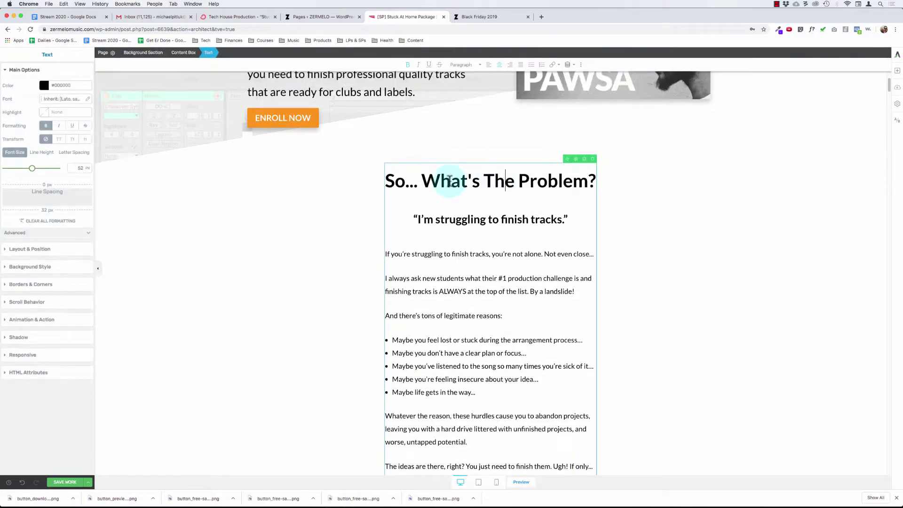
pyautogui.click(455, 223)
pyautogui.click(447, 293)
pyautogui.click(442, 176)
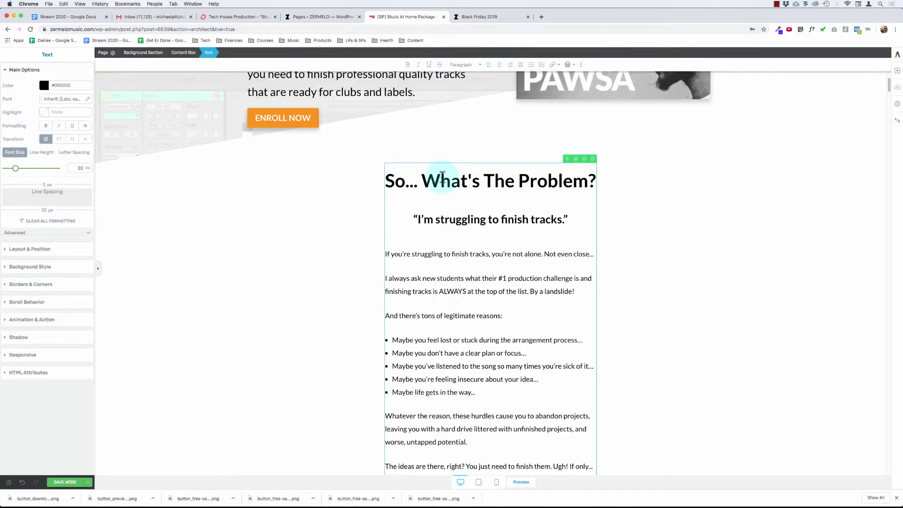
pyautogui.click(443, 181)
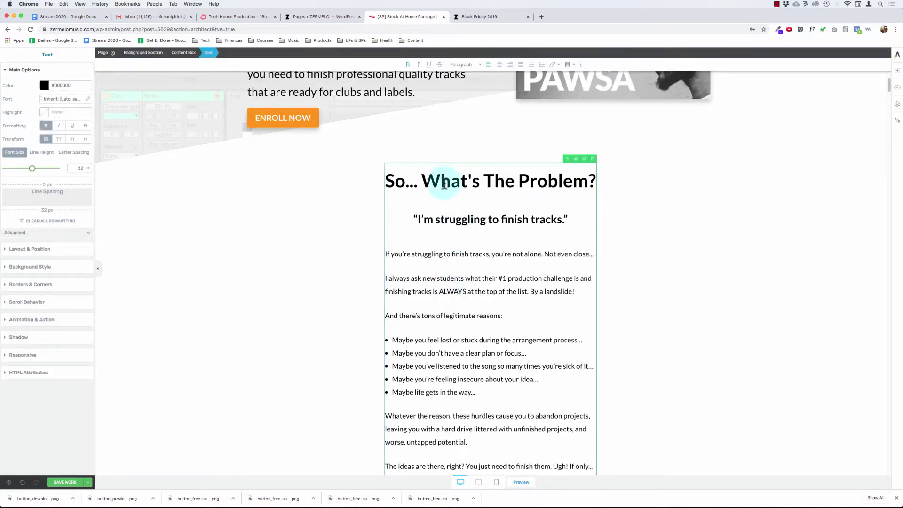
pyautogui.click(149, 54)
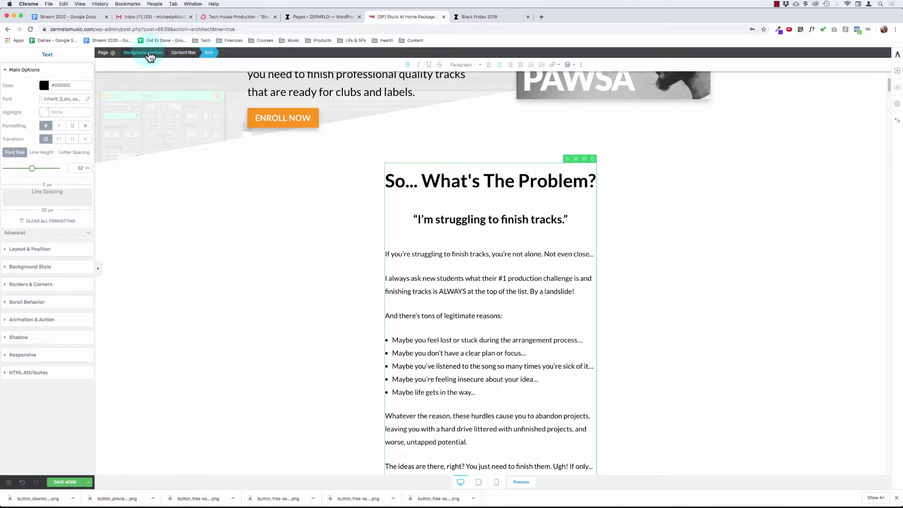
pyautogui.moveTo(441, 181); pyautogui.dragTo(500, 300)
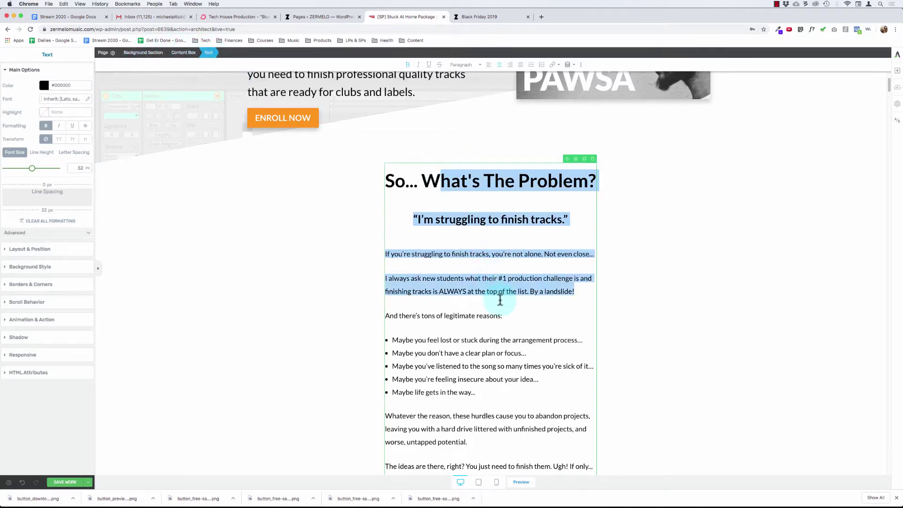
pyautogui.click(464, 299)
pyautogui.click(177, 53)
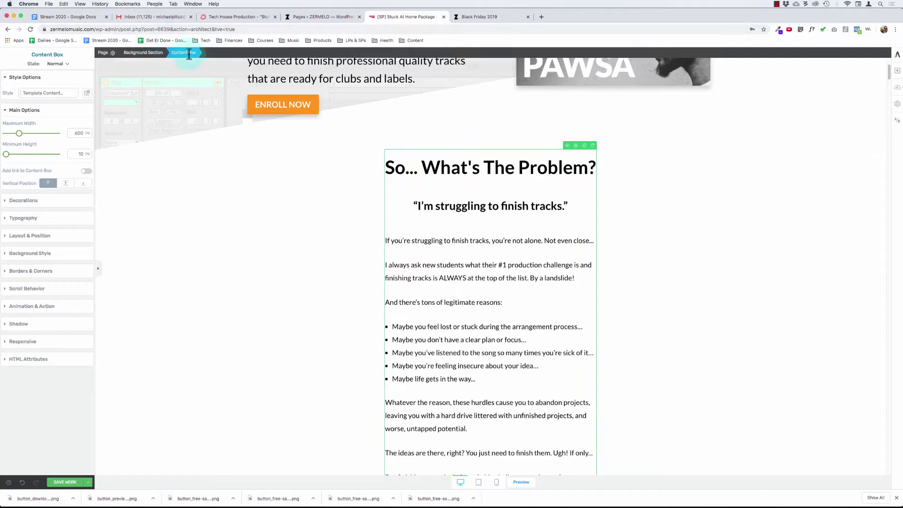
# Select the content box around the hero heading and PAWSA image and try to move it as one block.
pyautogui.scroll(5, 220, 117)
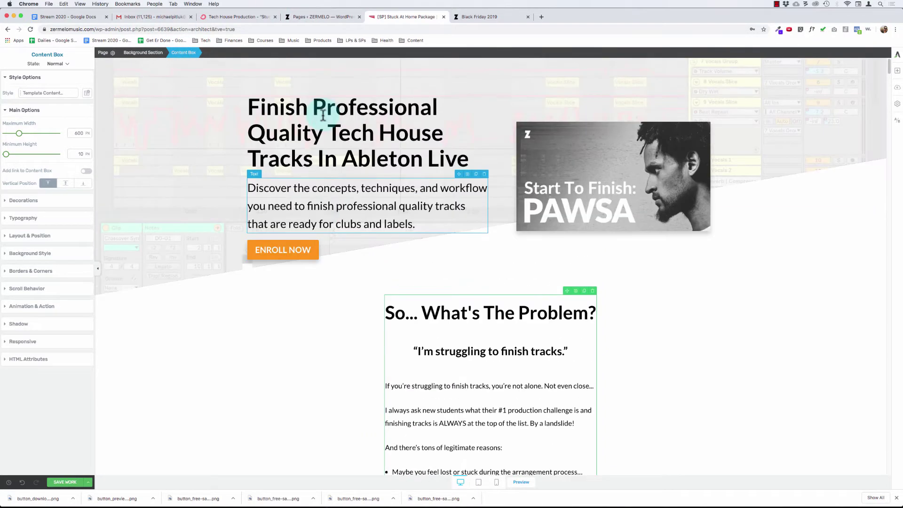
pyautogui.click(325, 113)
pyautogui.click(187, 52)
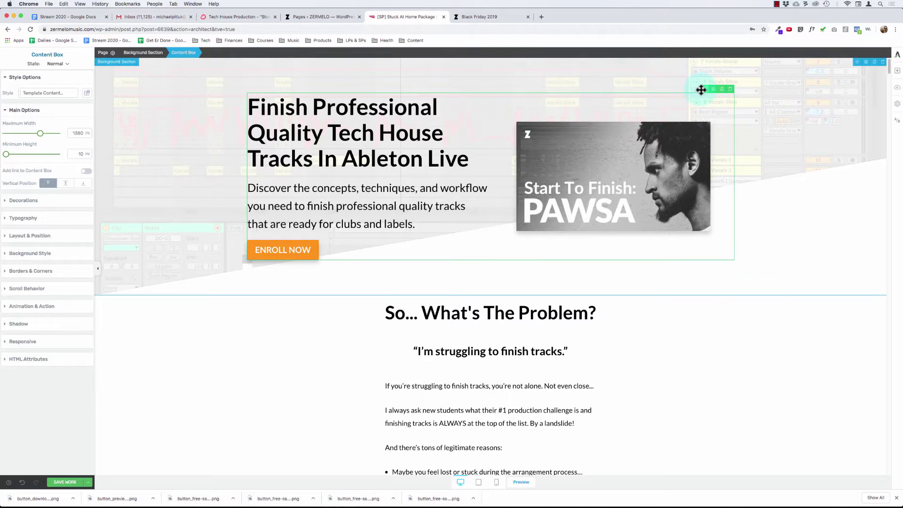
pyautogui.moveTo(580, 227); pyautogui.dragTo(570, 239)
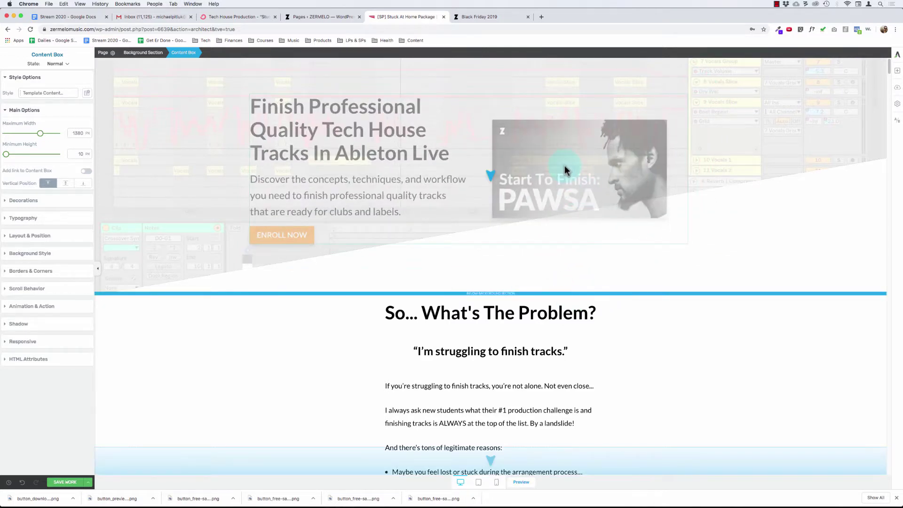
pyautogui.moveTo(565, 169); pyautogui.dragTo(566, 109)
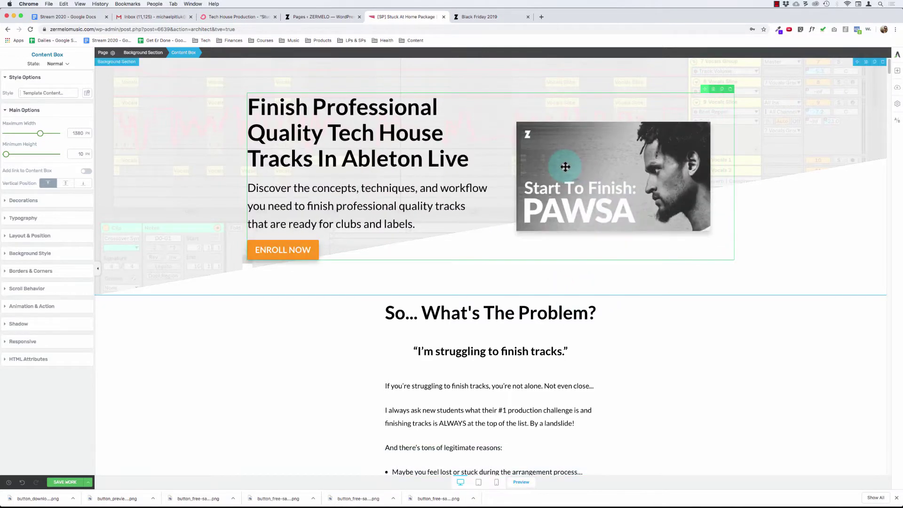
pyautogui.click(190, 52)
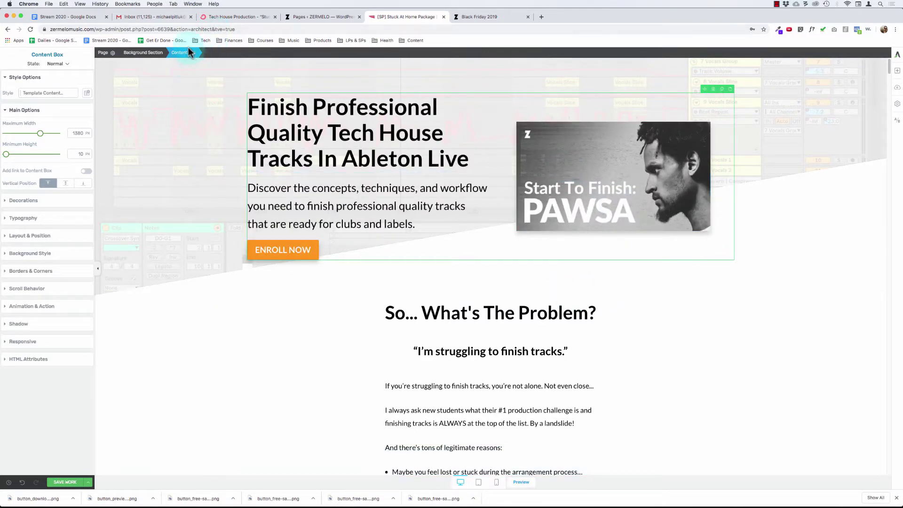
# Delete the whole "So... What's The Problem?" and "And The Solution Is...?" background sections below the hero.
pyautogui.click(456, 308)
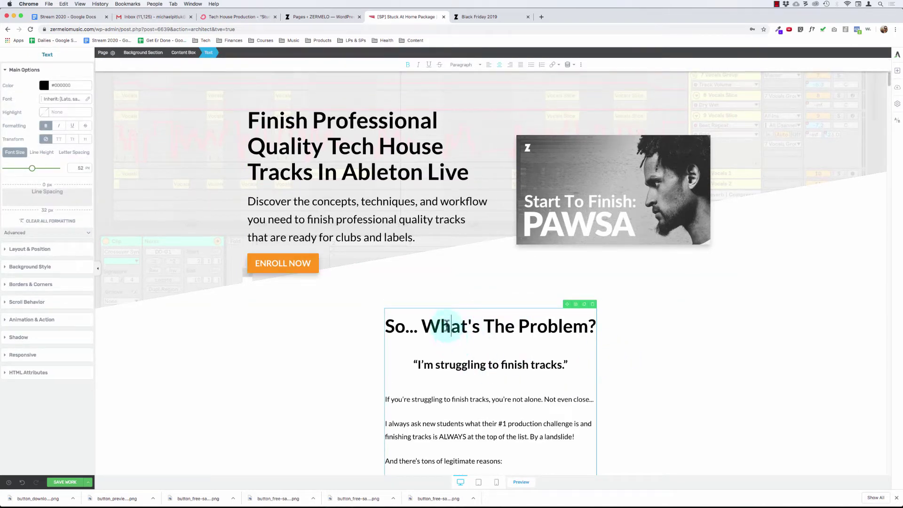
pyautogui.click(469, 324)
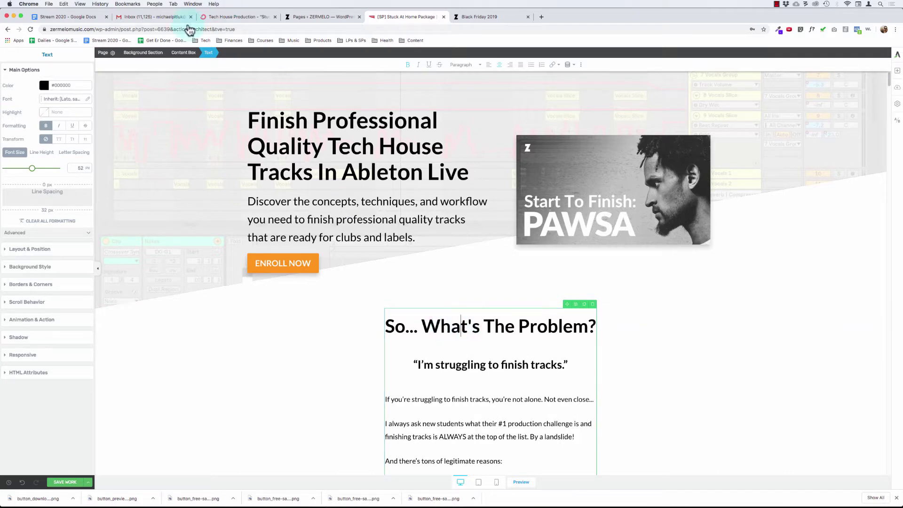
pyautogui.click(185, 53)
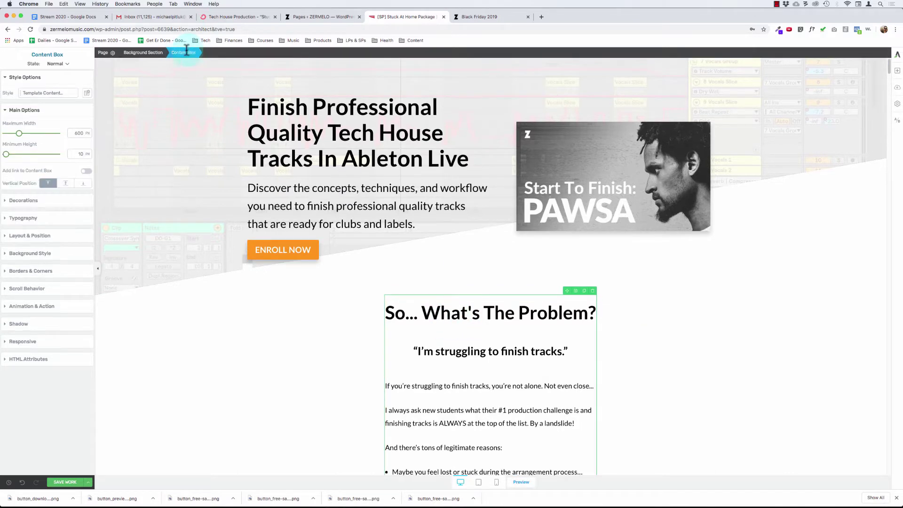
pyautogui.click(147, 53)
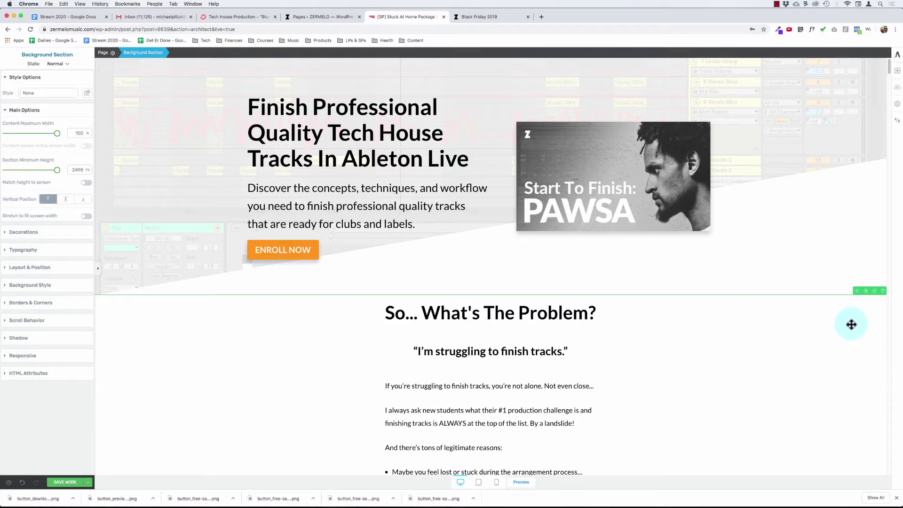
pyautogui.click(882, 292)
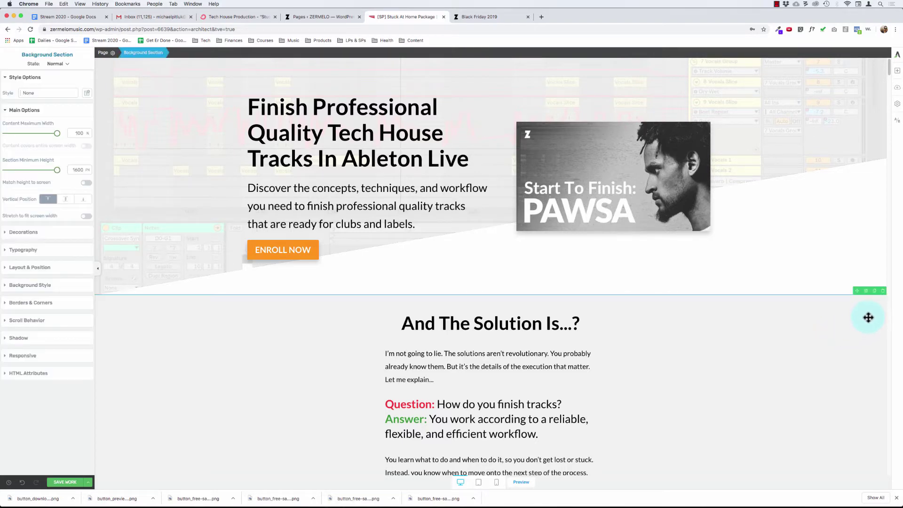
pyautogui.click(883, 291)
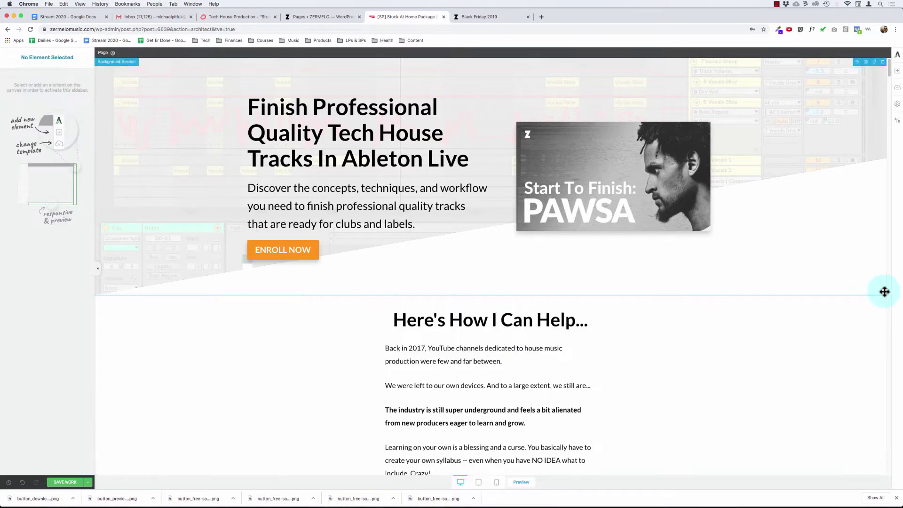
pyautogui.scroll(-3, 865, 326)
pyautogui.scroll(-15, 866, 329)
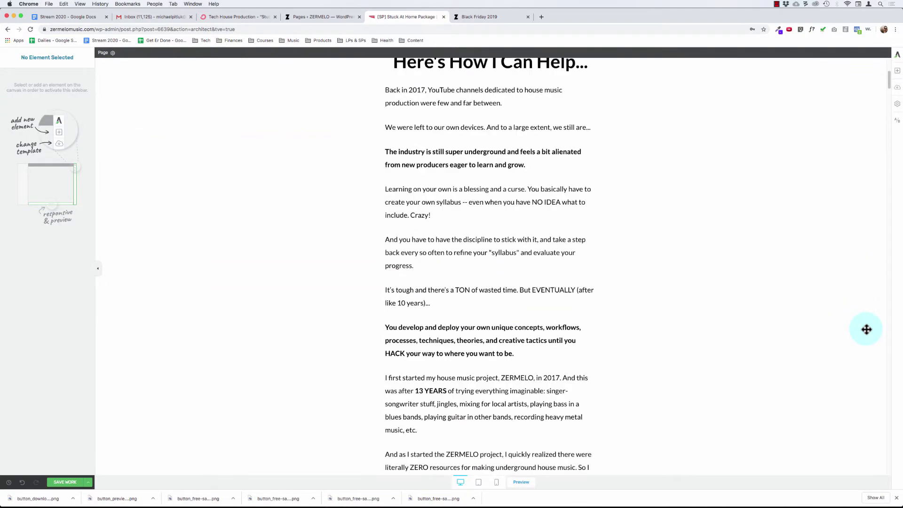
# Select the content box that wraps the Toolroom, Dirtybird and Repopulate Mars logos in the "Here's How I Can Help..." section.
pyautogui.scroll(5, 867, 329)
pyautogui.scroll(8, 866, 329)
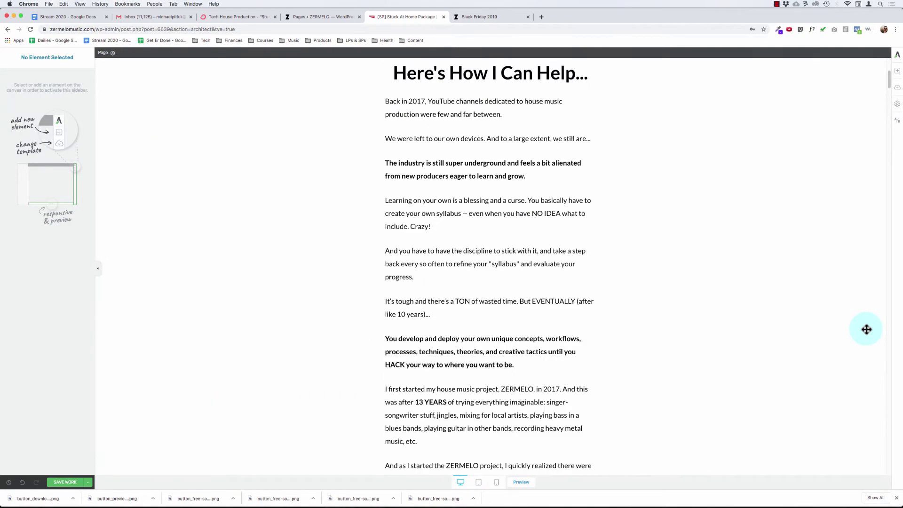
pyautogui.scroll(-7, 866, 329)
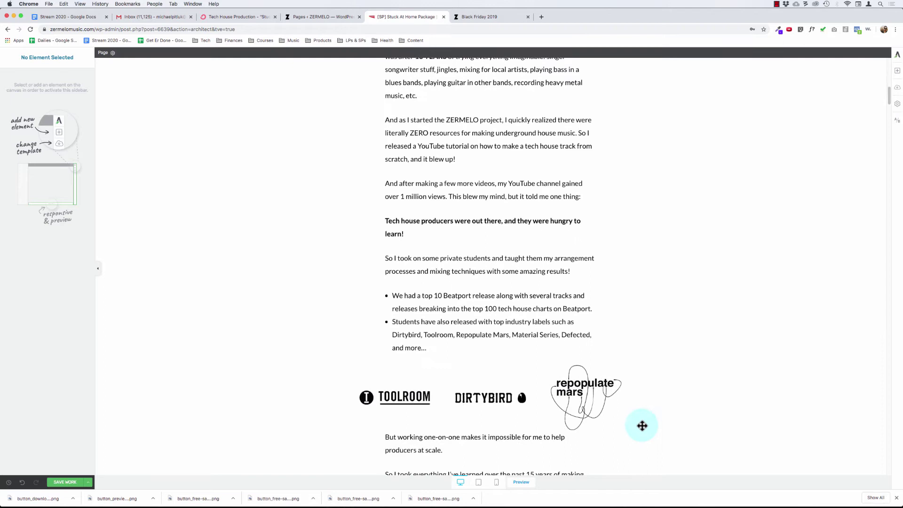
pyautogui.click(583, 382)
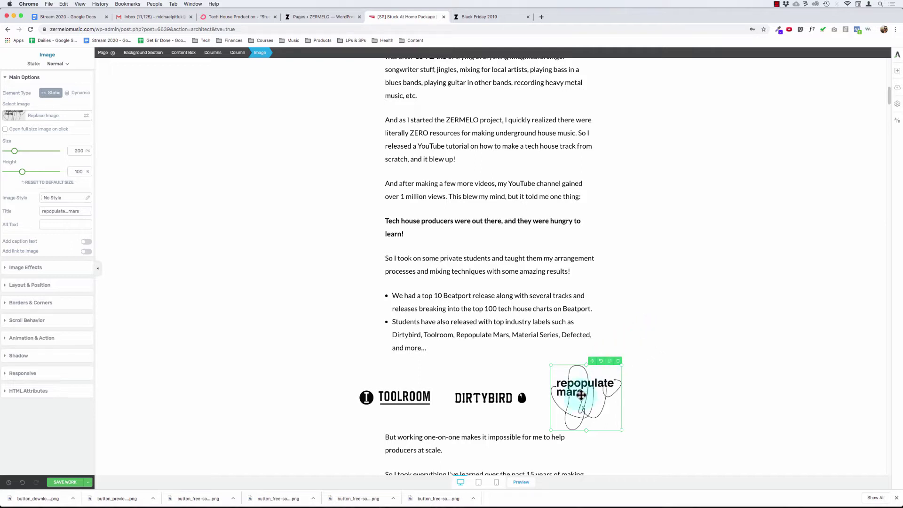
pyautogui.click(237, 53)
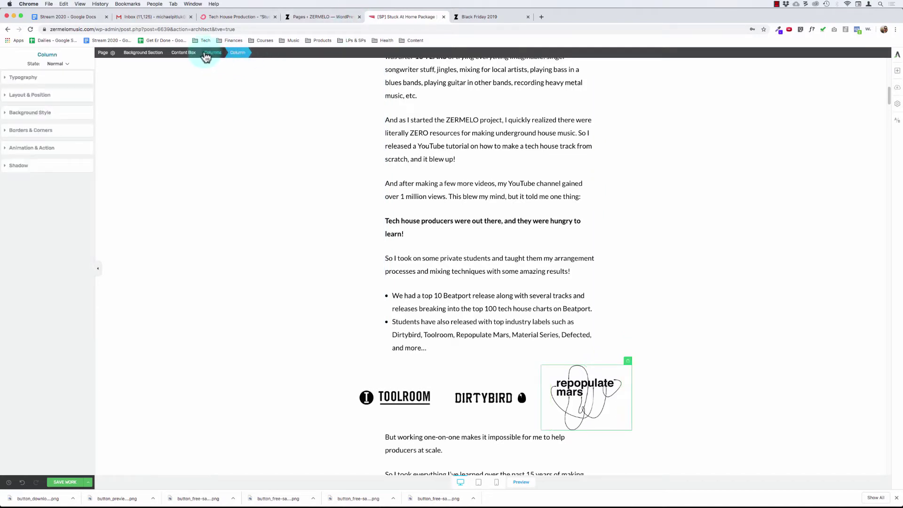
pyautogui.click(207, 53)
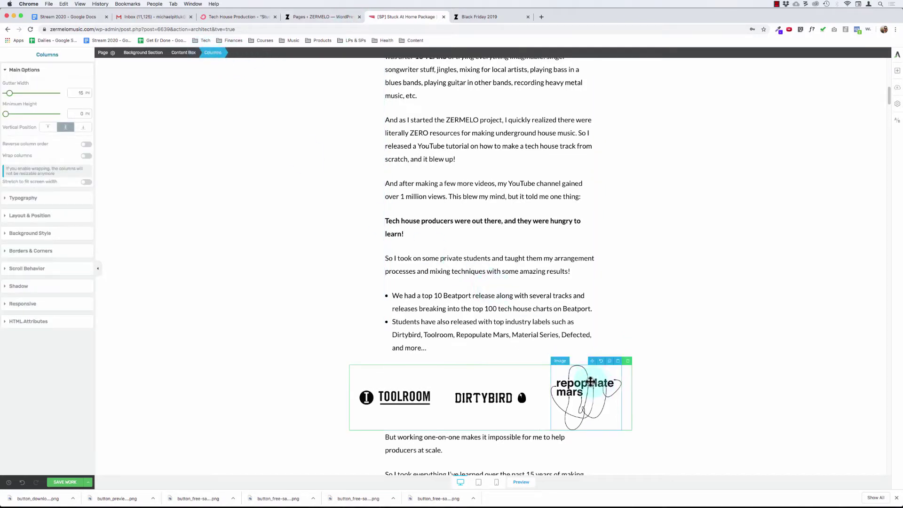
pyautogui.click(189, 53)
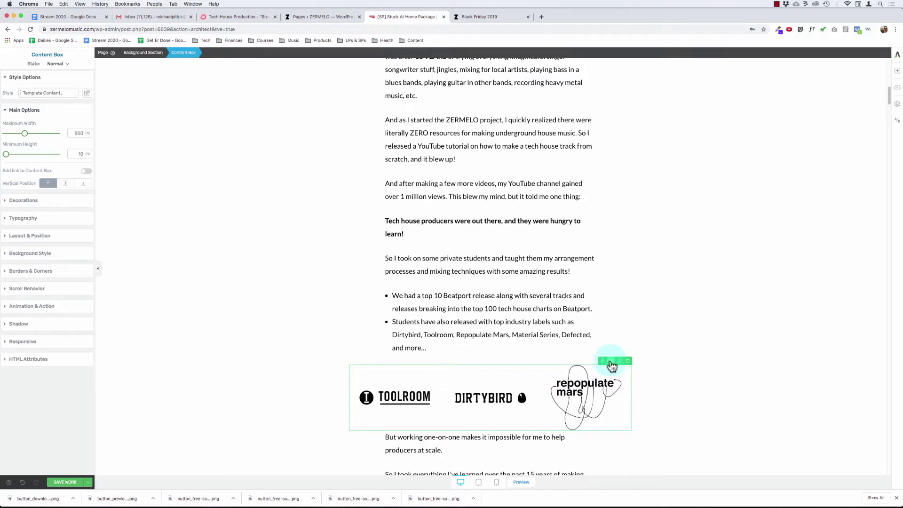
pyautogui.click(505, 399)
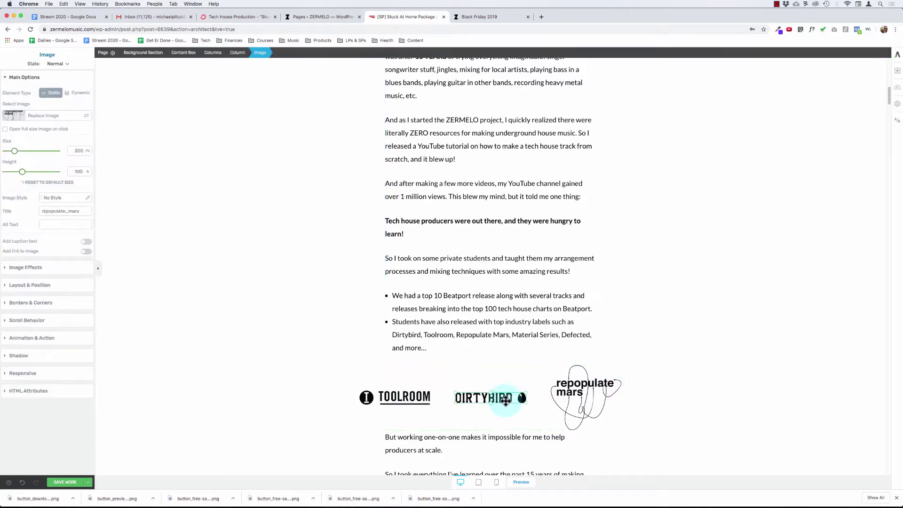
pyautogui.click(189, 53)
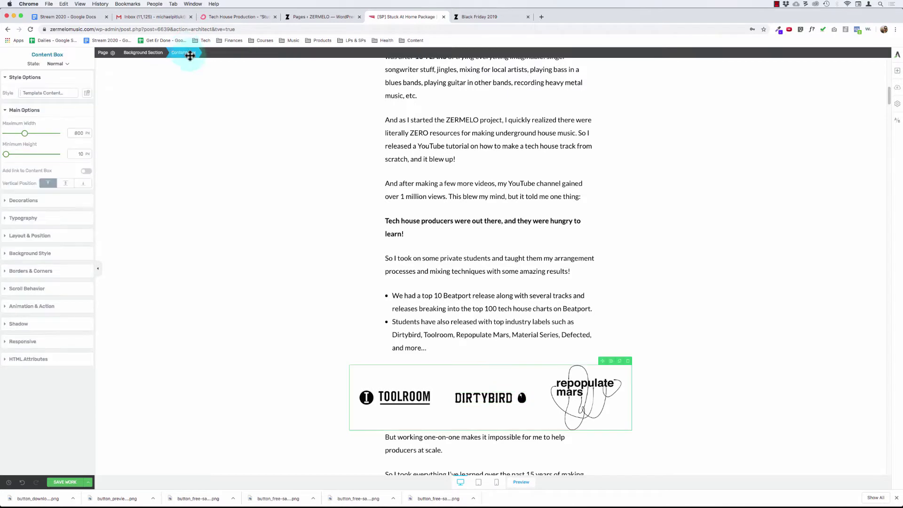
pyautogui.click(603, 385)
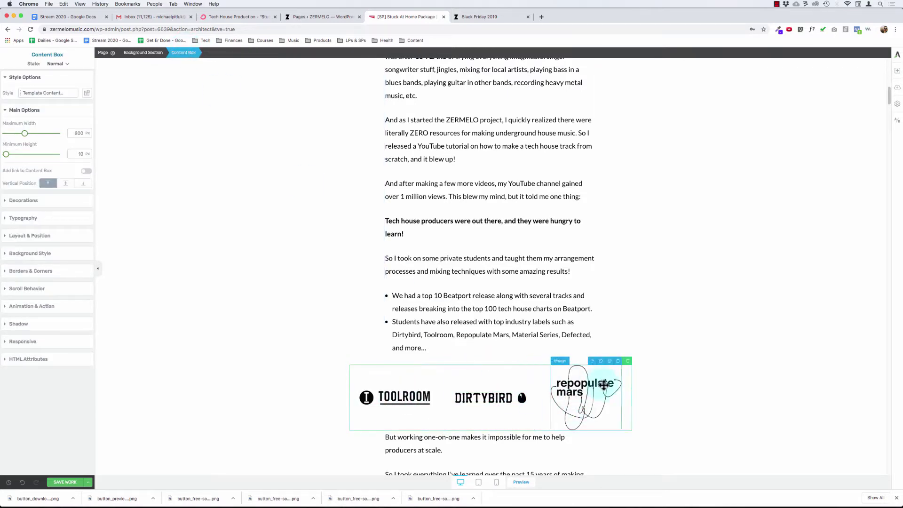
pyautogui.click(622, 362)
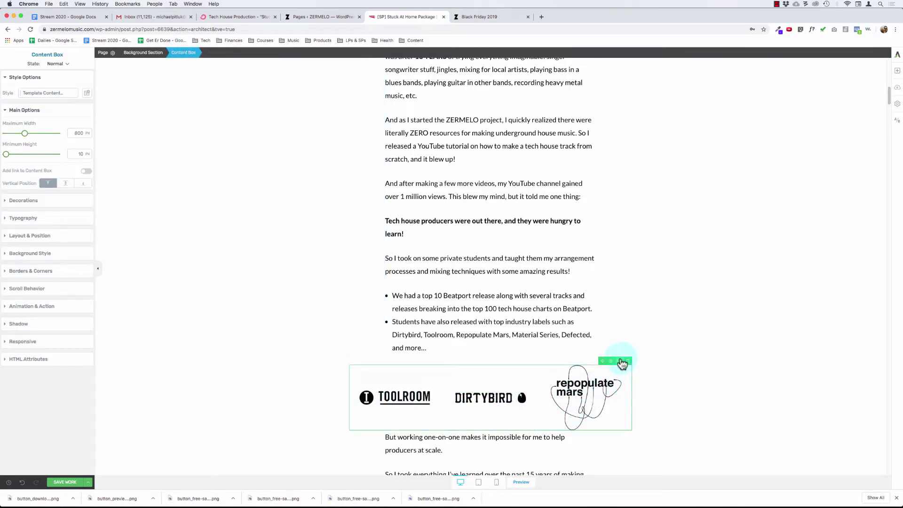
# Save the logo content box as a new template named "Logos - Tool, Dirty, Mars" in the Uncategorized category.
pyautogui.click(611, 360)
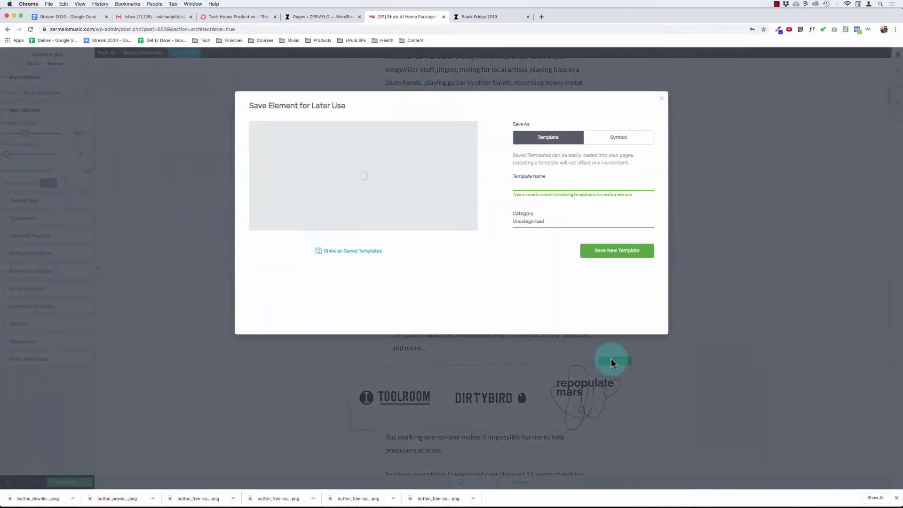
pyautogui.click(534, 183)
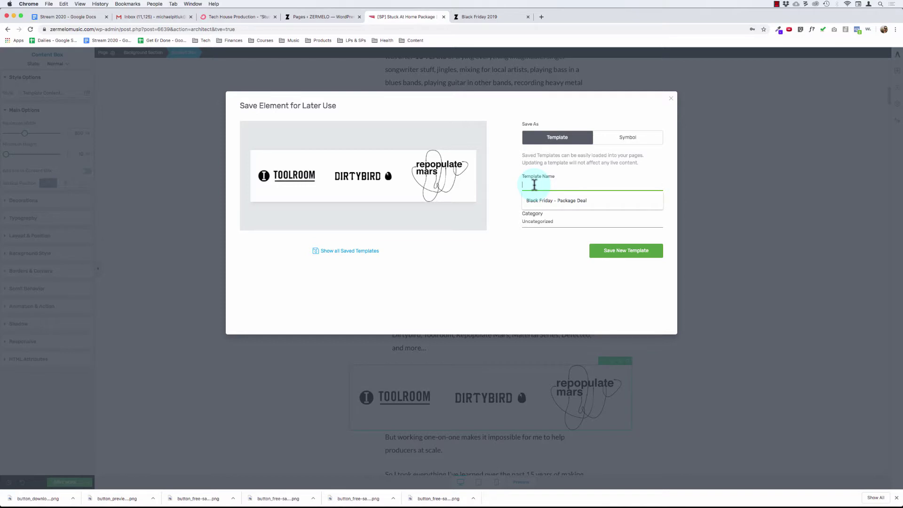
pyautogui.write('Logos ')
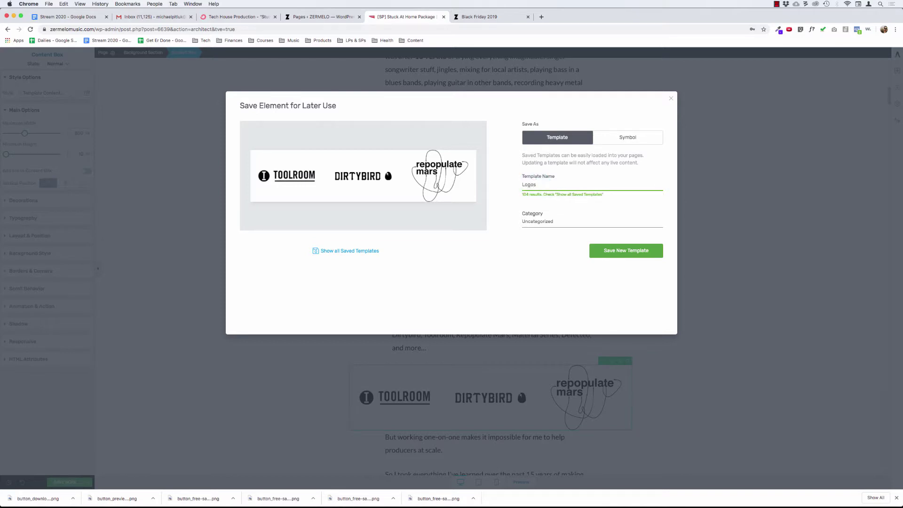
pyautogui.write('- ')
pyautogui.write('To')
pyautogui.write('olroom, ')
pyautogui.write('Mars')
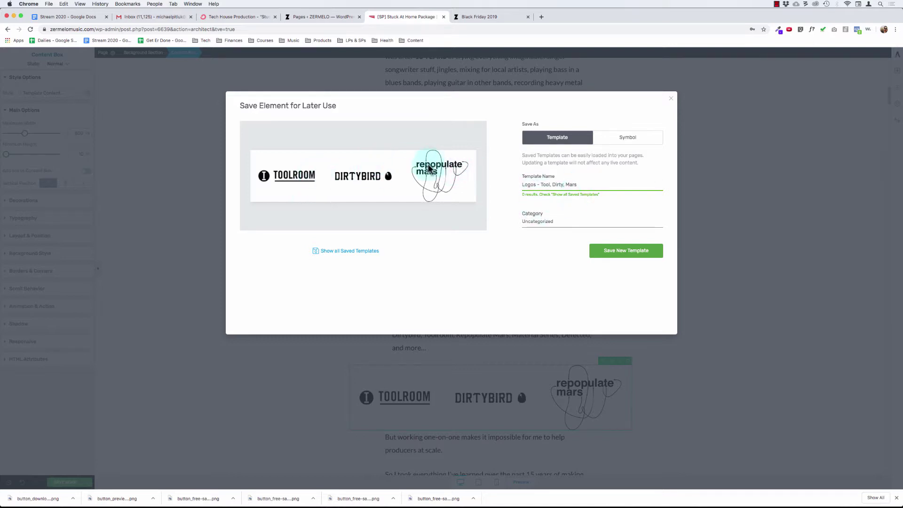
pyautogui.click(621, 255)
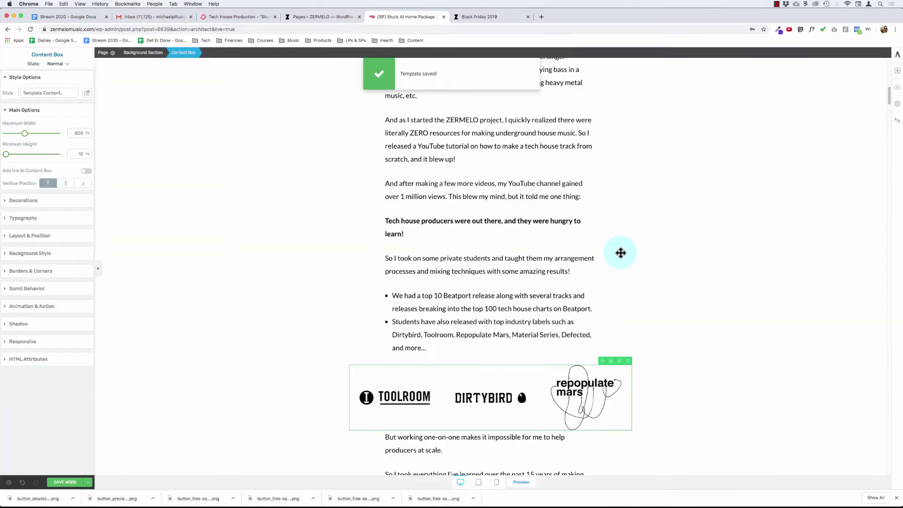
# Delete the whole "Here's How I Can Help..." background section below the hero.
pyautogui.click(717, 251)
pyautogui.scroll(6, 718, 251)
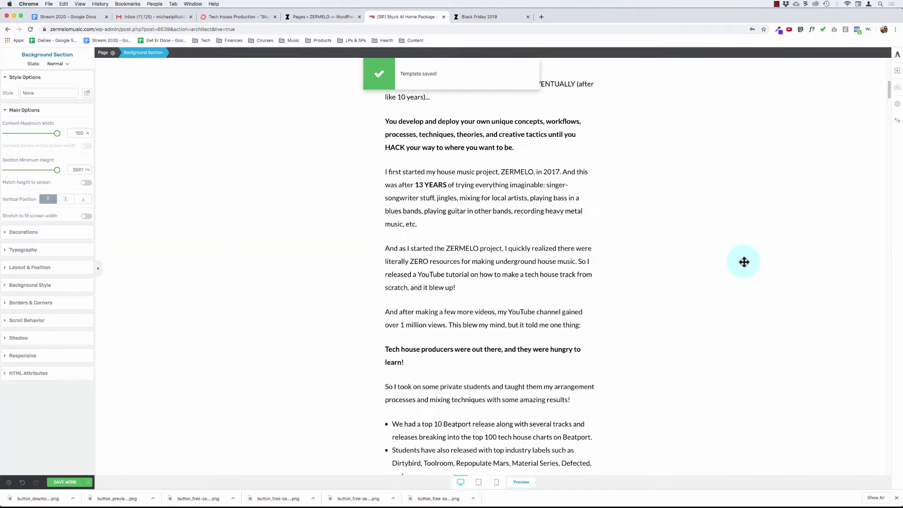
pyautogui.scroll(5, 745, 261)
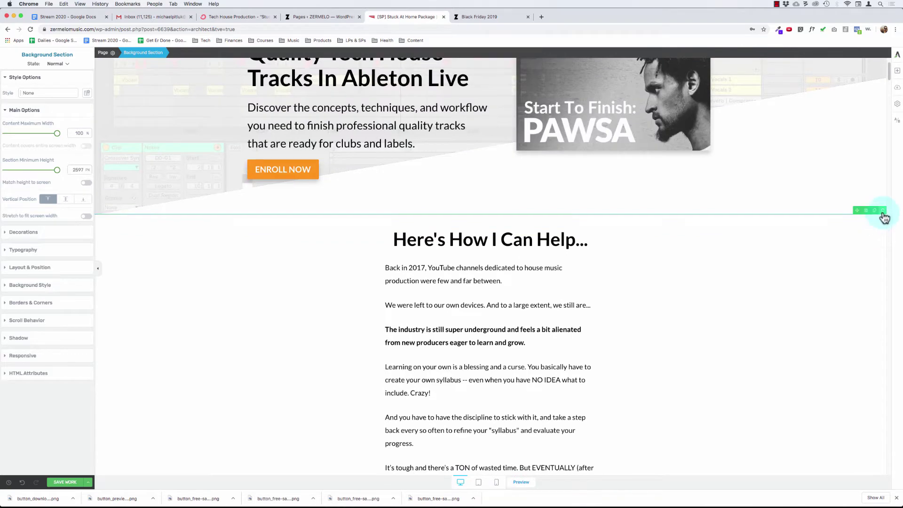
pyautogui.click(883, 213)
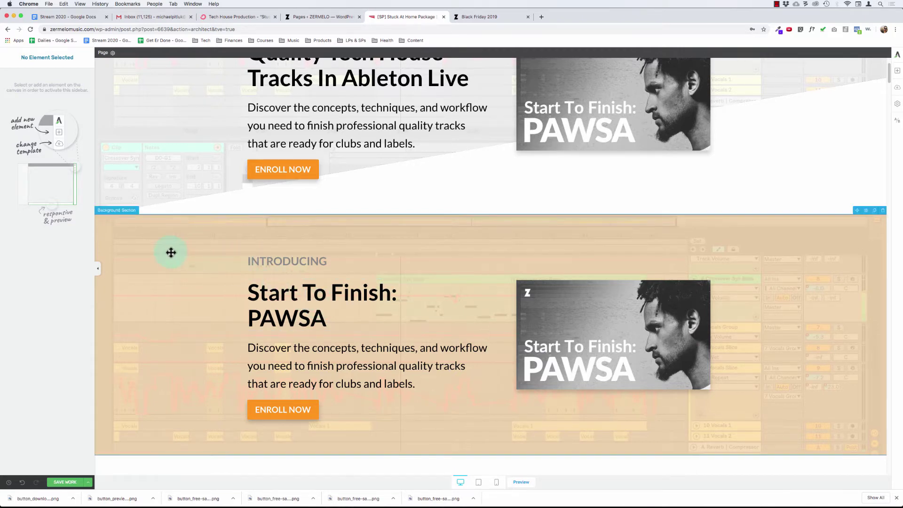
# Replace the "INTRODUCING" line in the orange section with "for tech house producers stuck at home:".
pyautogui.scroll(2, 227, 260)
pyautogui.scroll(1, 219, 265)
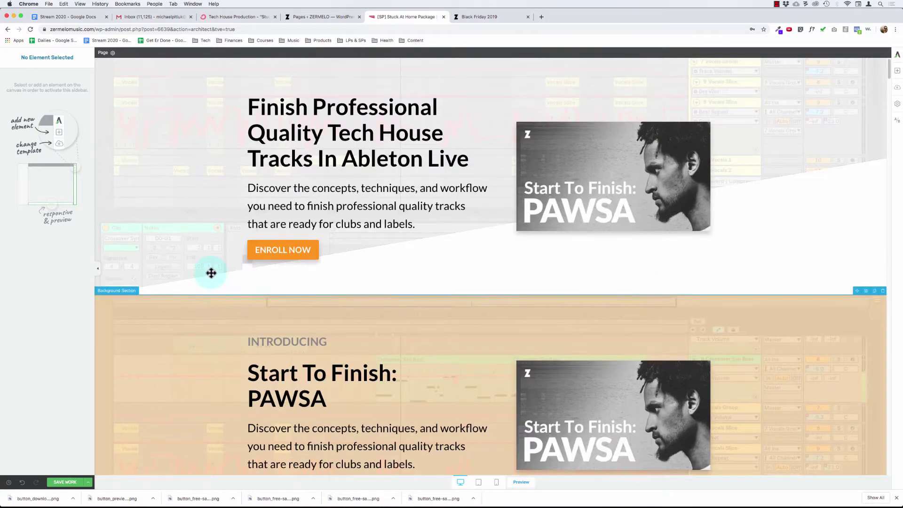
pyautogui.scroll(-3, 196, 291)
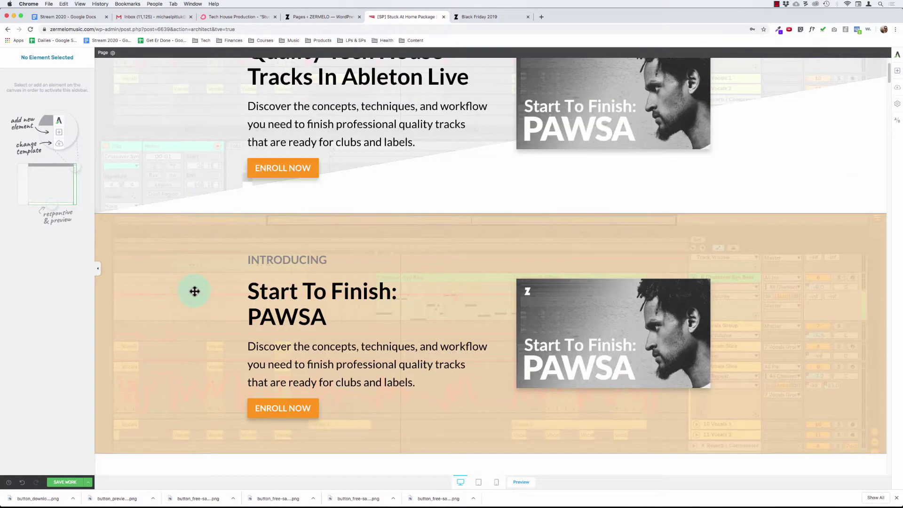
pyautogui.scroll(3, 194, 291)
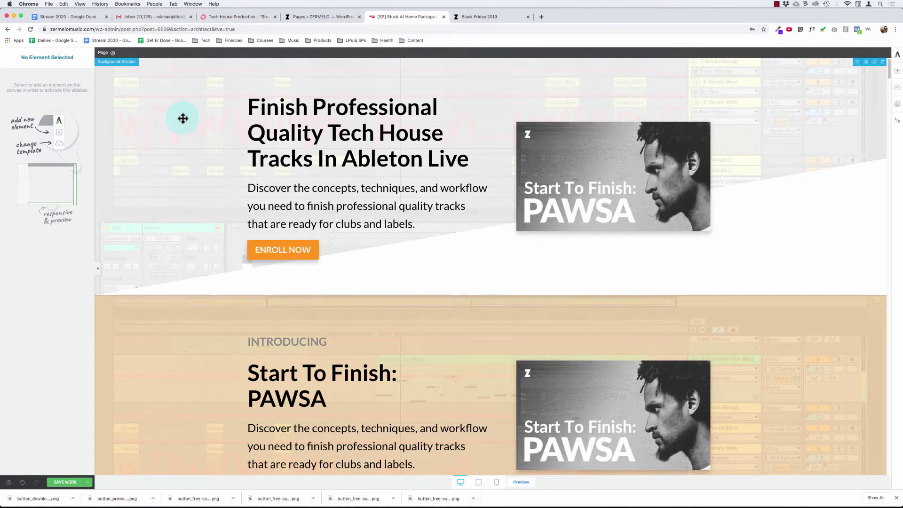
pyautogui.scroll(-2, 175, 165)
pyautogui.doubleClick(285, 291)
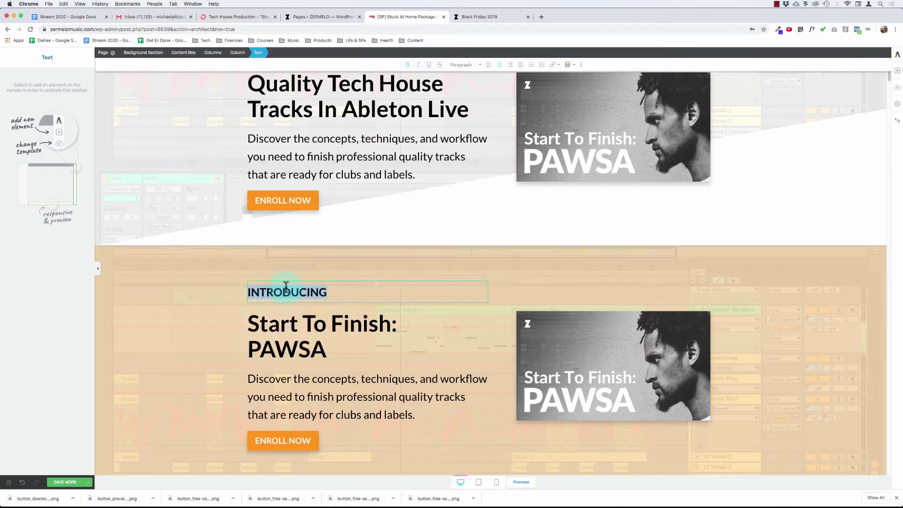
pyautogui.write('Fo')
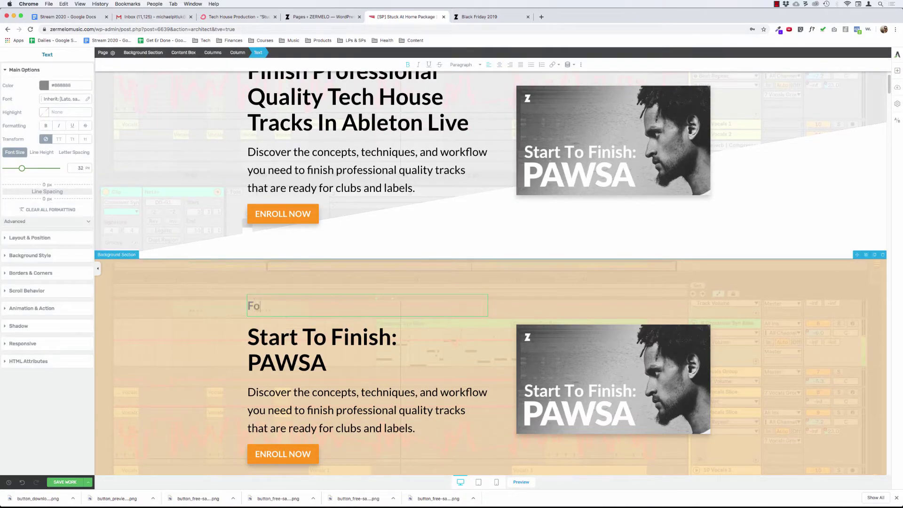
pyautogui.write('r')
pyautogui.write('For')
pyautogui.write(' Tech')
pyautogui.press('BackSpace')
pyautogui.press('BackSpace')
pyautogui.press('BackSpace')
pyautogui.press('BackSpace')
pyautogui.write('for tech house producers stuck at home:')
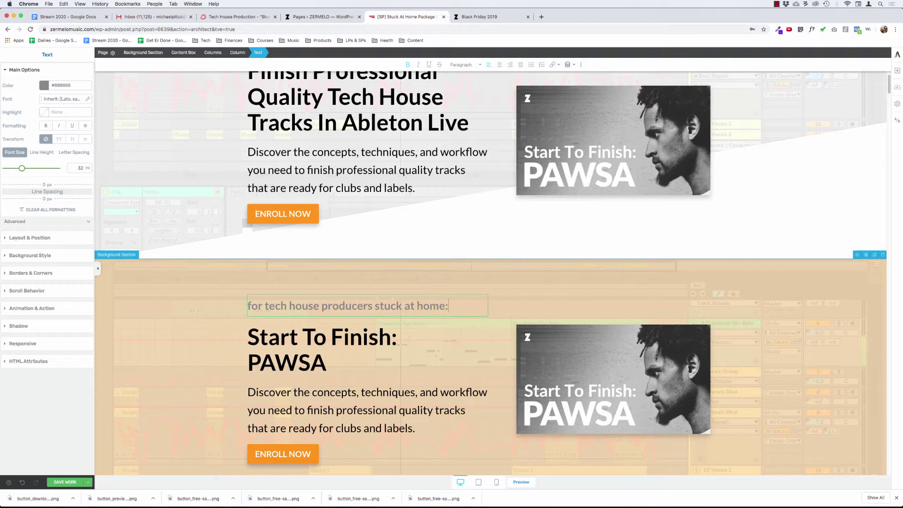
# Try an all-uppercase text transform on the whole line above the "Start To Finish: PAWSA" heading.
pyautogui.press('super+a')
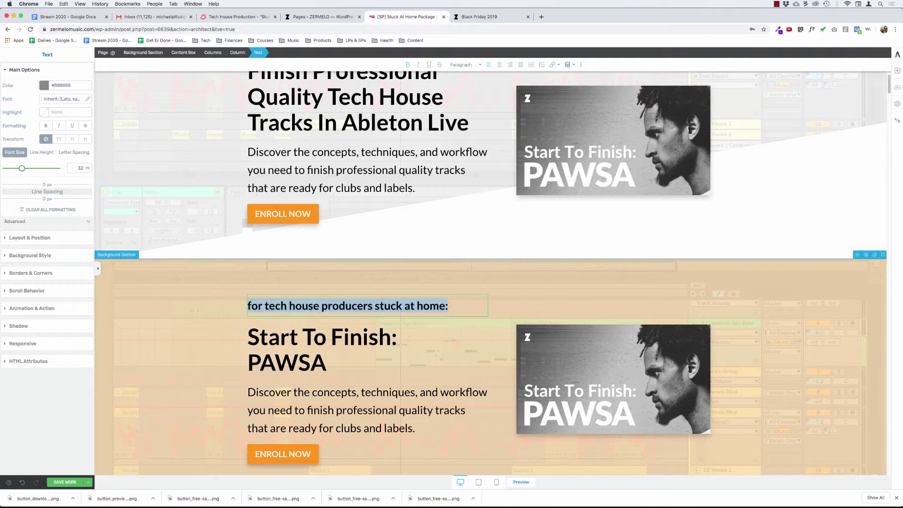
pyautogui.click(60, 140)
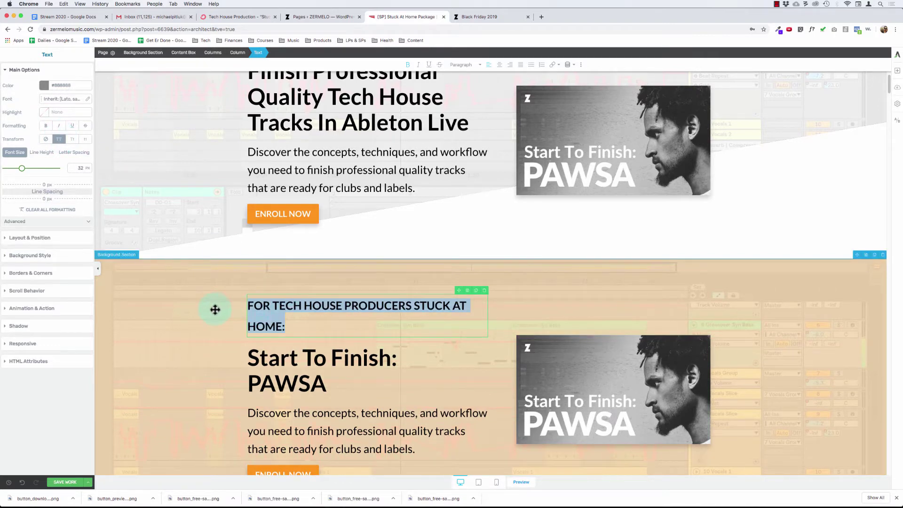
pyautogui.click(200, 308)
pyautogui.click(299, 306)
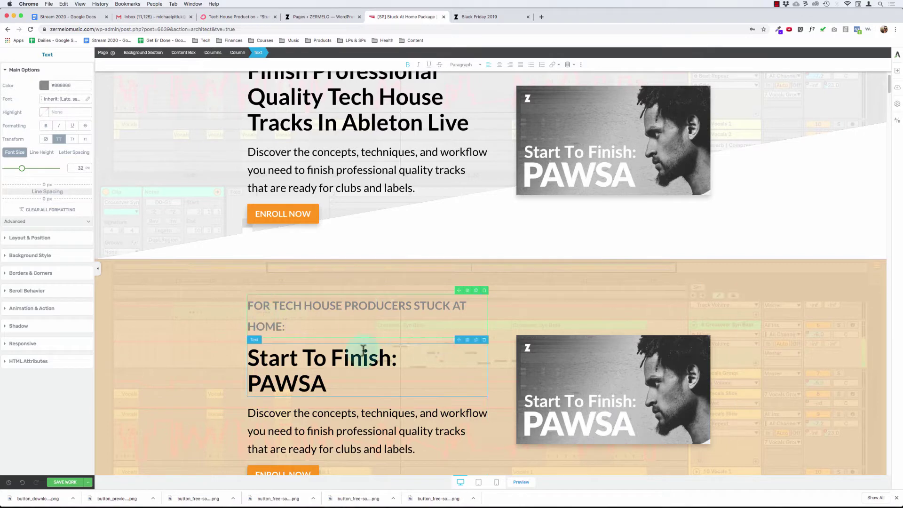
# Set the text transform of the line above the "Start To Finish: PAWSA" heading to capitalize each word.
pyautogui.click(296, 305)
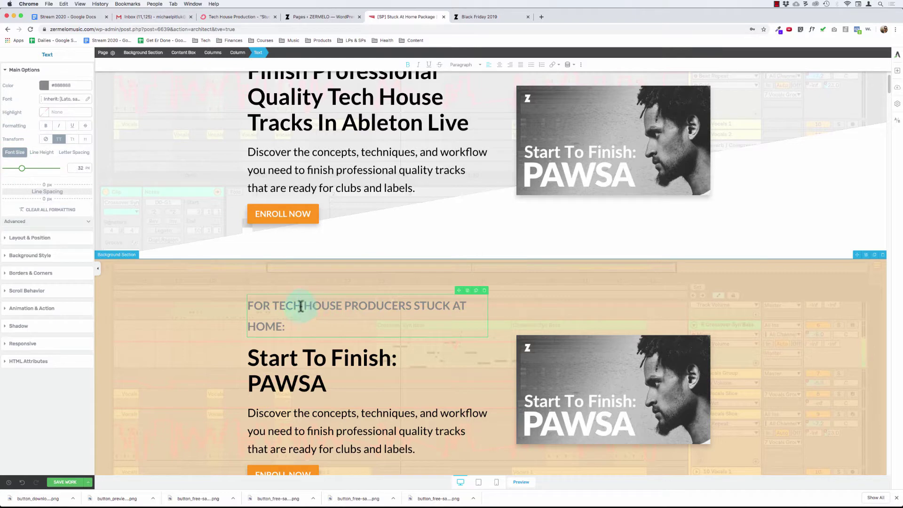
pyautogui.tripleClick(301, 306)
pyautogui.click(72, 139)
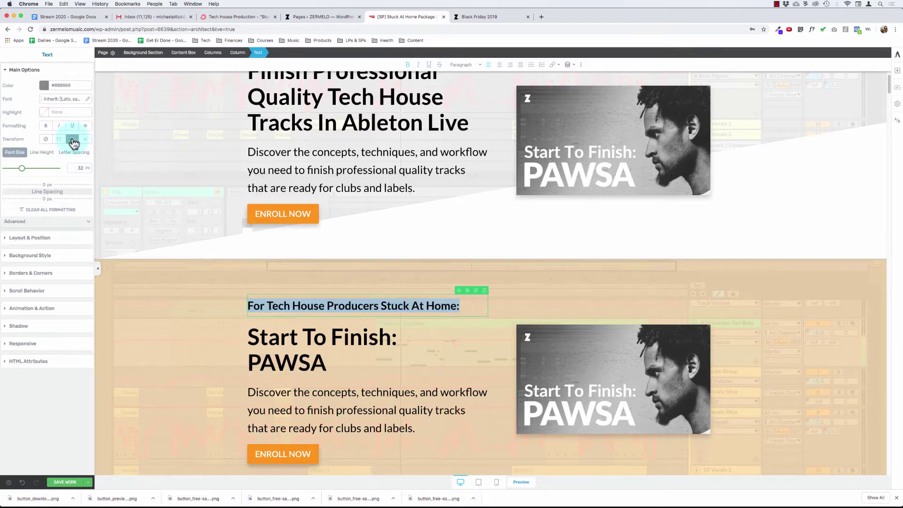
pyautogui.click(374, 306)
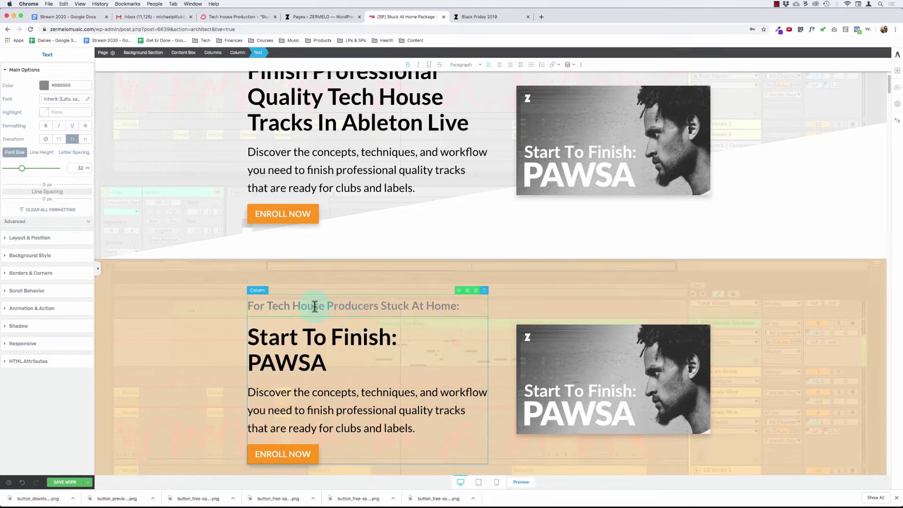
# Replace the "Start To Finish: PAWSA" heading in the orange section with "Stuck At Home Package".
pyautogui.scroll(-2, 348, 329)
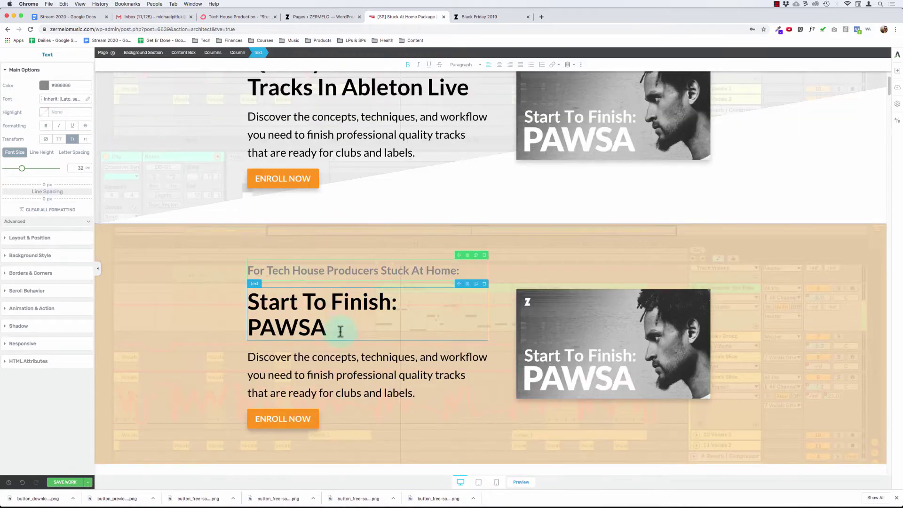
pyautogui.click(332, 327)
pyautogui.tripleClick(333, 326)
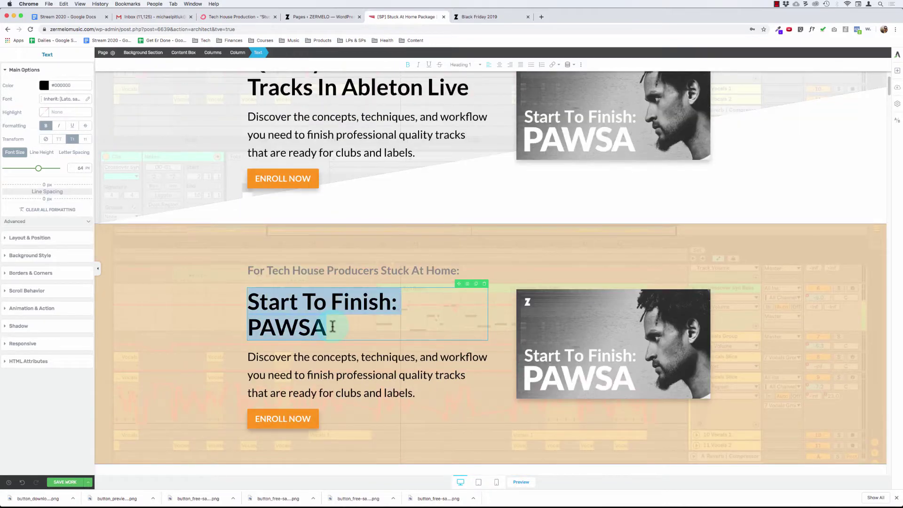
pyautogui.write('Stuck AT Hom')
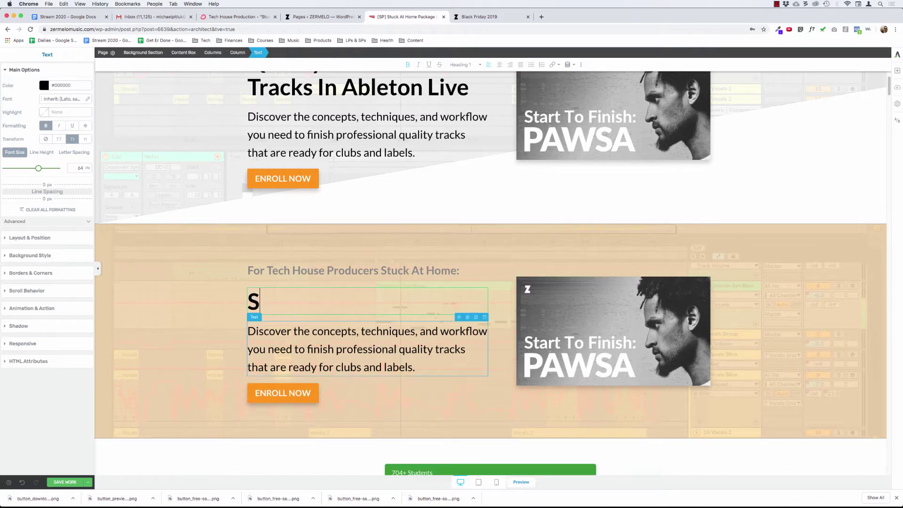
pyautogui.press('BackSpace')
pyautogui.press('BackSpace')
pyautogui.press('BackSpace')
pyautogui.press('BackSpace')
pyautogui.press('BackSpace')
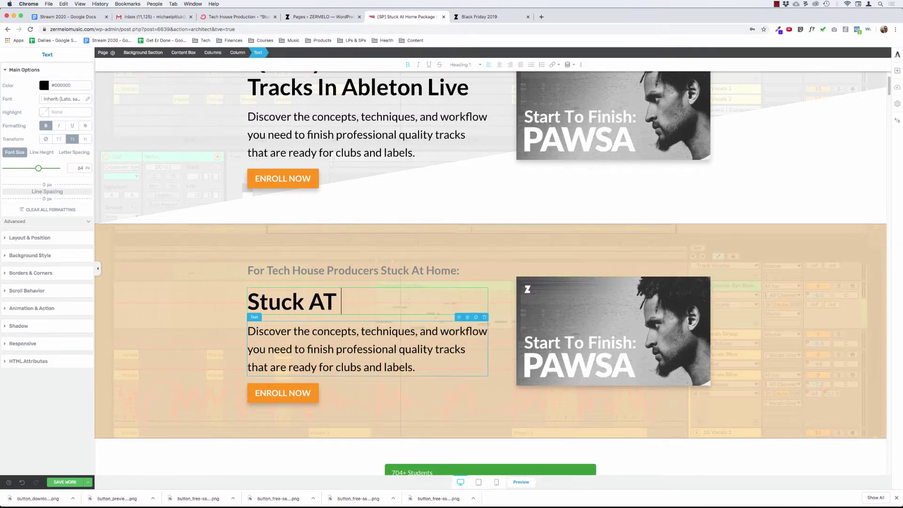
pyautogui.write('t Home Package')
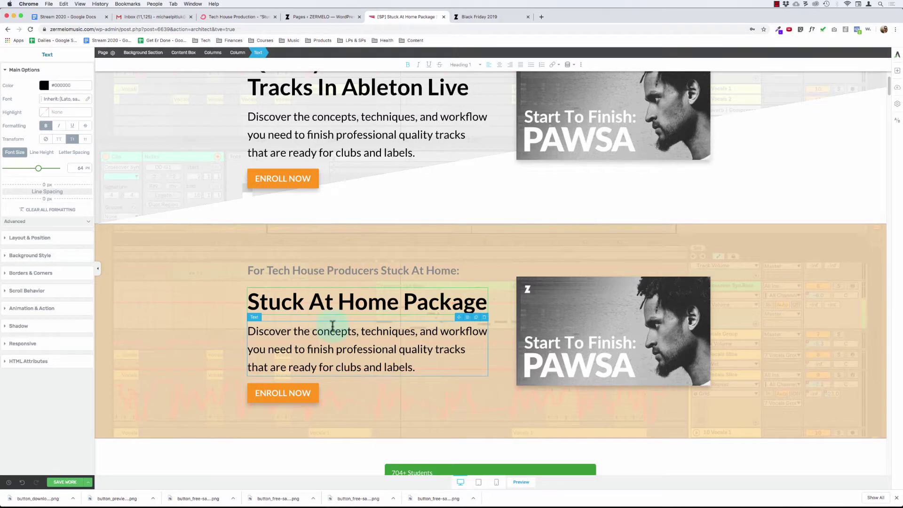
# Replace "ENROLL" with "JOIN" on the button in the orange section so that it reads "JOIN NOW".
pyautogui.click(171, 319)
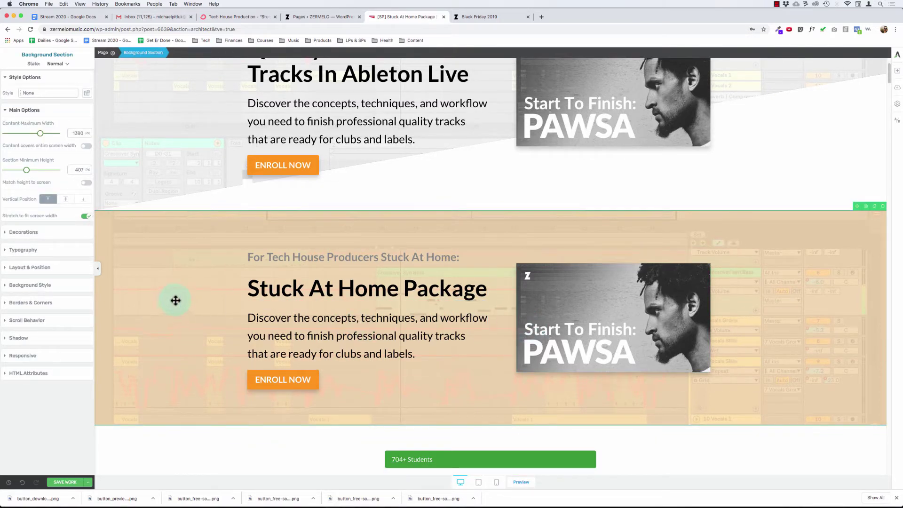
pyautogui.click(284, 333)
pyautogui.click(275, 390)
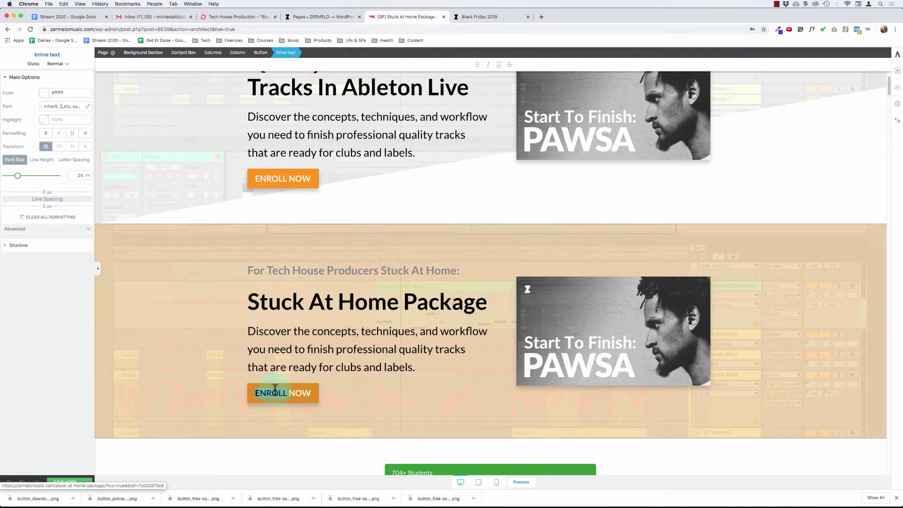
pyautogui.press('BackSpace')
pyautogui.write('JOIN')
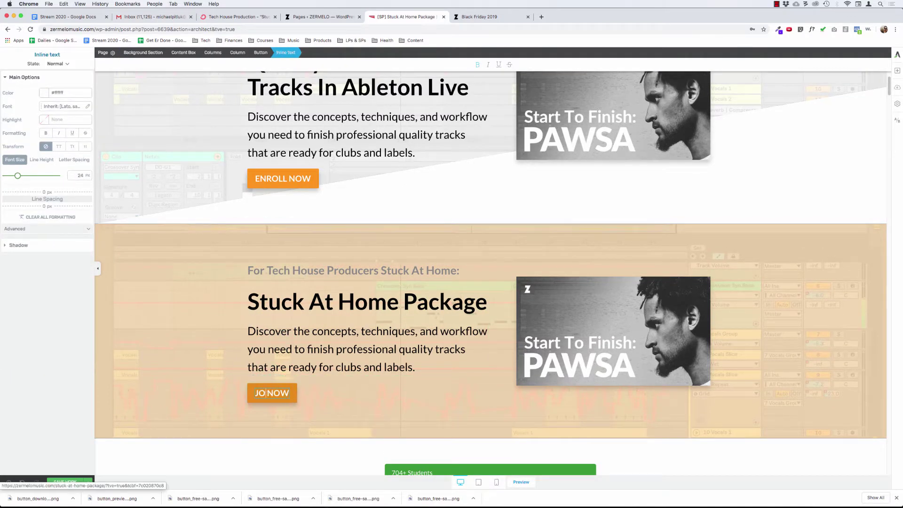
pyautogui.click(192, 333)
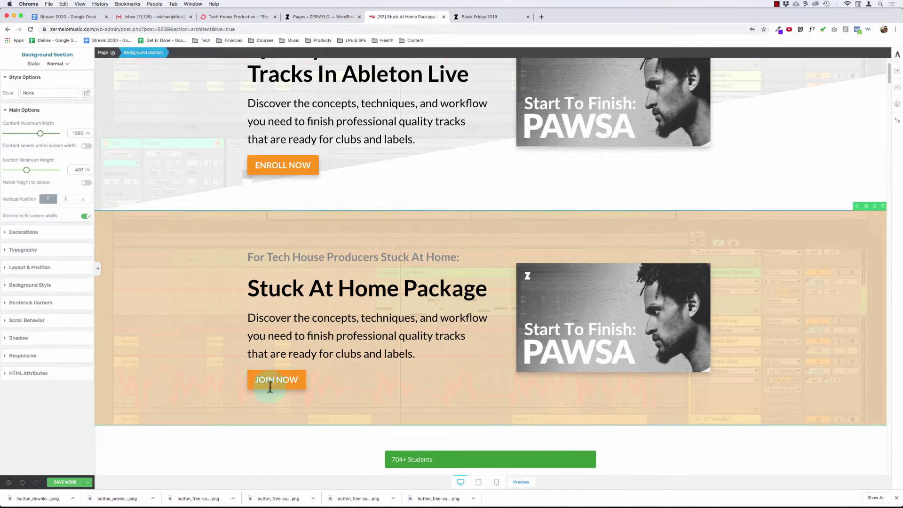
# Append "— $97" to the "JOIN NOW" button text in the orange section.
pyautogui.click(272, 381)
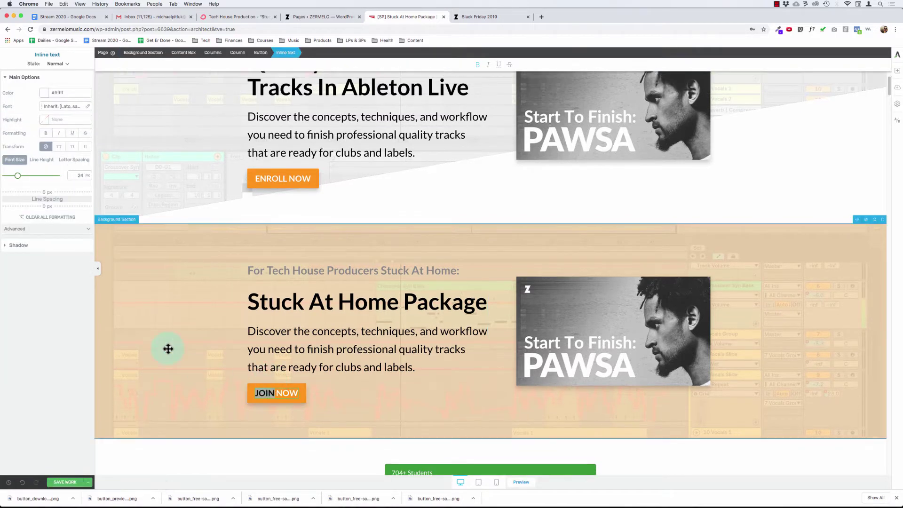
pyautogui.click(167, 346)
pyautogui.scroll(-1, 168, 346)
pyautogui.click(229, 363)
pyautogui.click(267, 379)
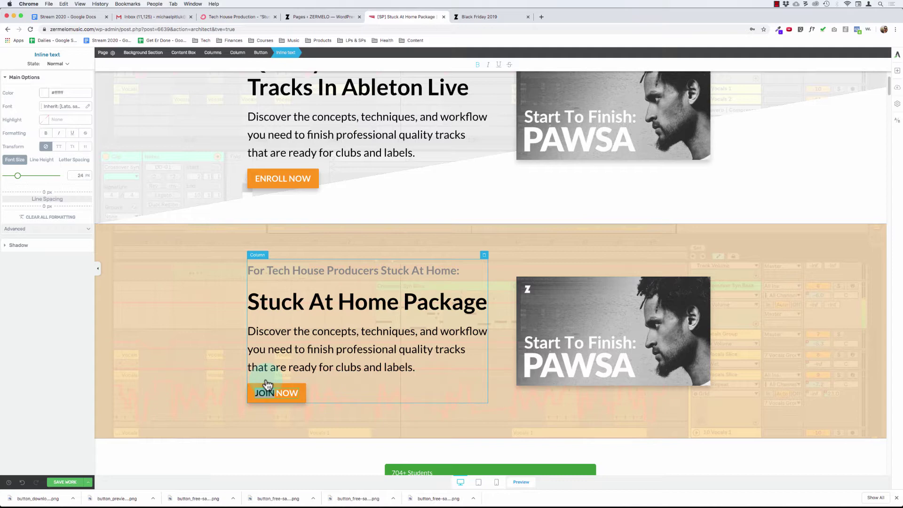
pyautogui.press('super+Right')
pyautogui.write('– $97')
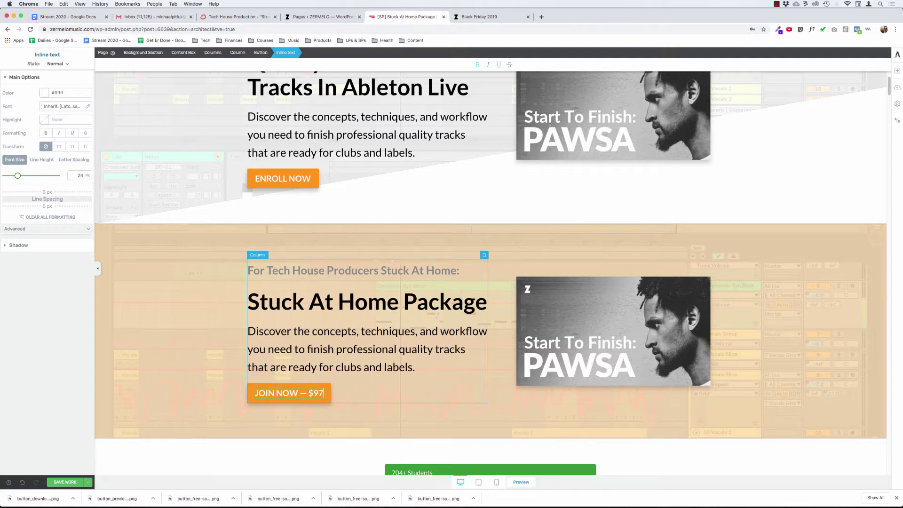
pyautogui.click(170, 346)
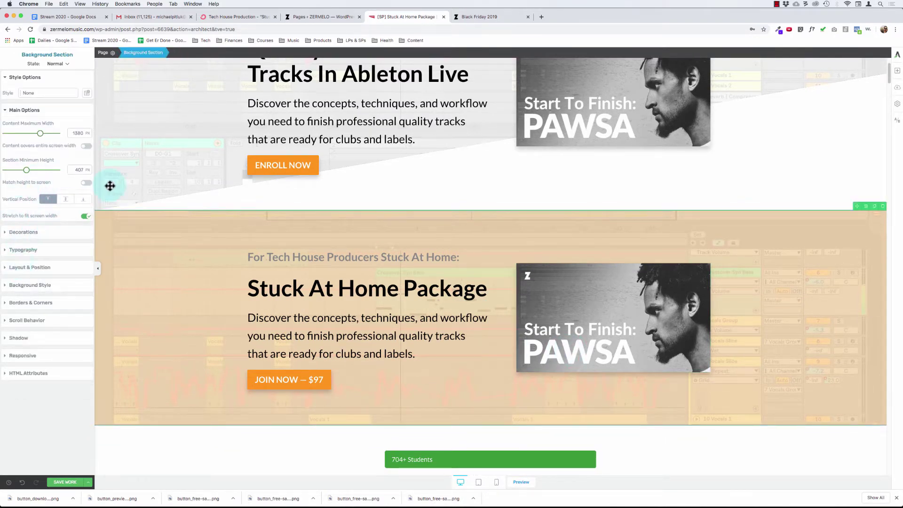
# Delete the top background section headed "Finish Professional Quality Tech House Tracks In Ableton Live".
pyautogui.scroll(3, 151, 167)
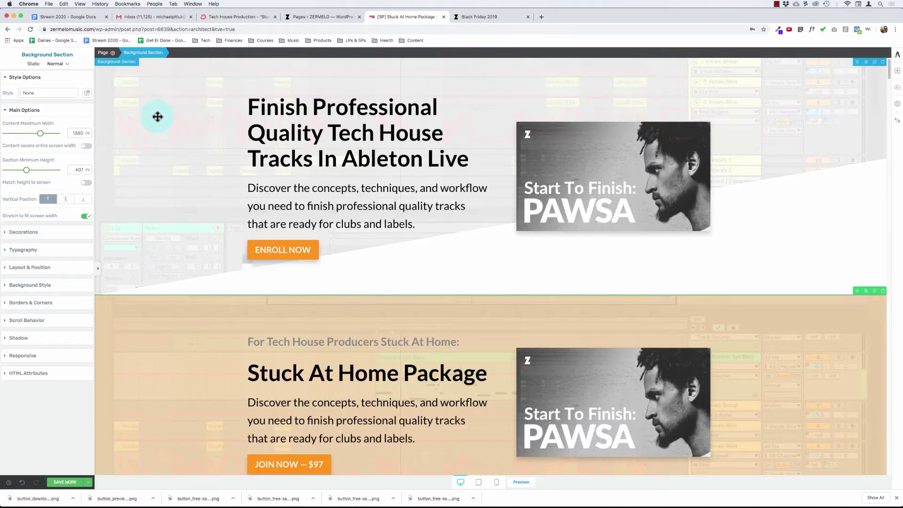
pyautogui.click(883, 62)
pyautogui.click(186, 108)
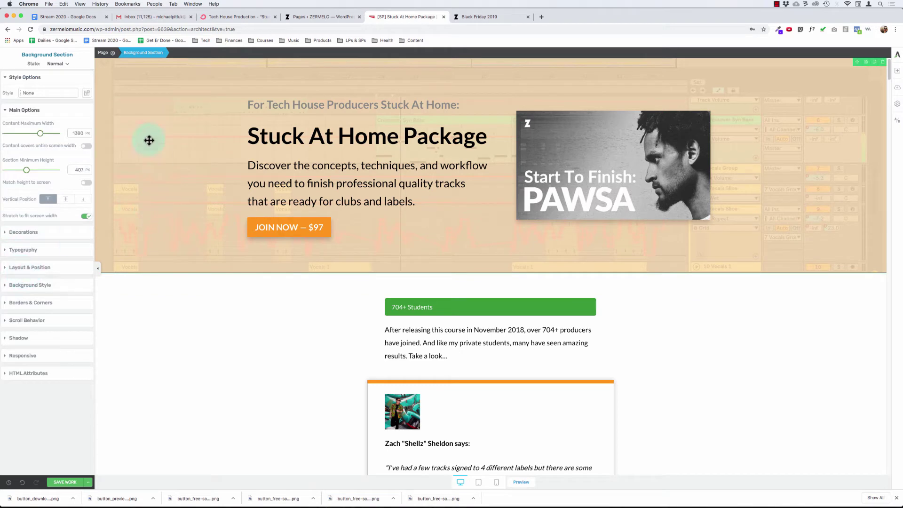
# Change the solid color background layer of the "Stuck At Home Package" section to white.
pyautogui.click(31, 286)
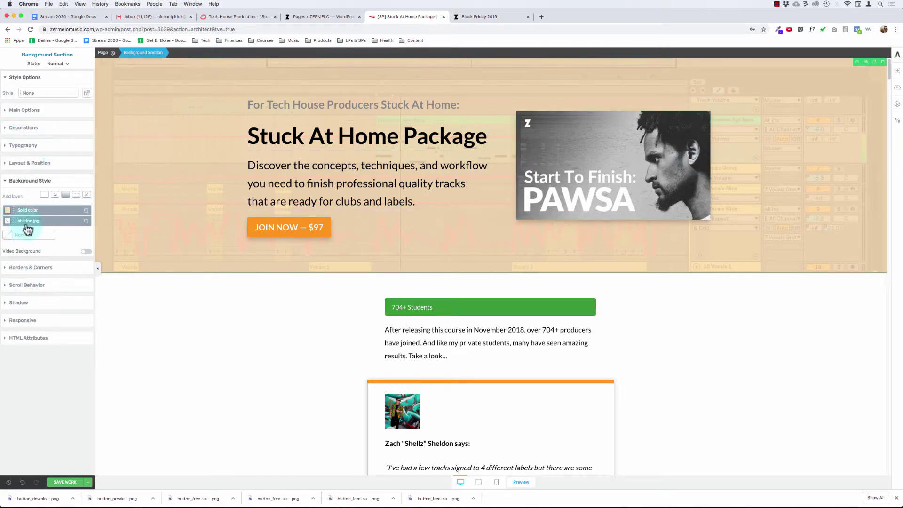
pyautogui.click(8, 211)
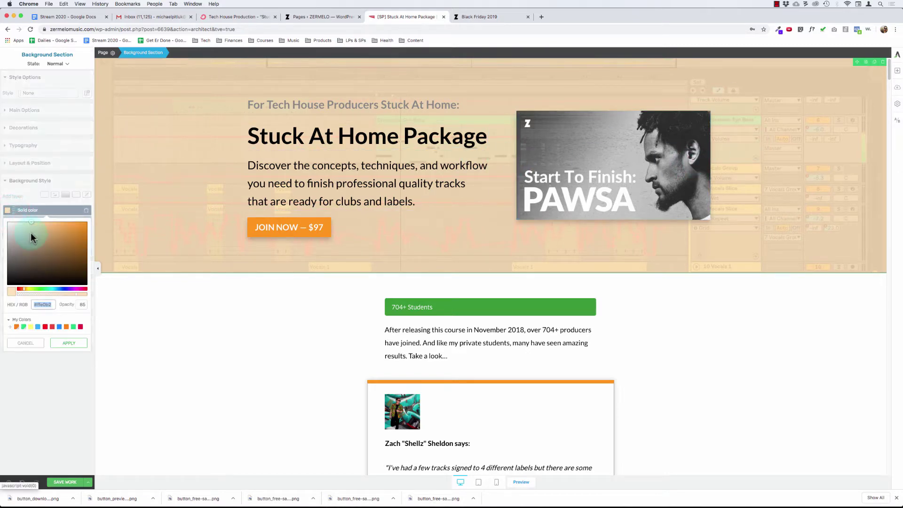
pyautogui.moveTo(32, 229); pyautogui.dragTo(1, 206)
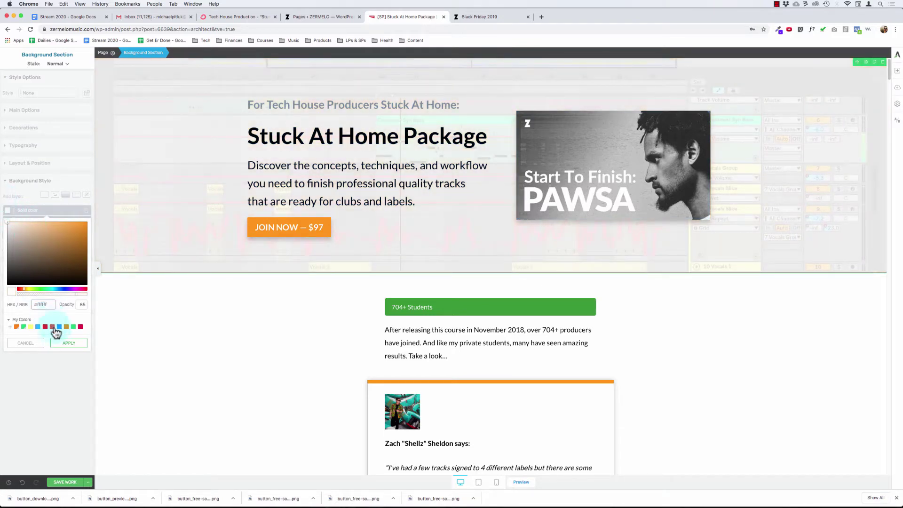
pyautogui.click(199, 363)
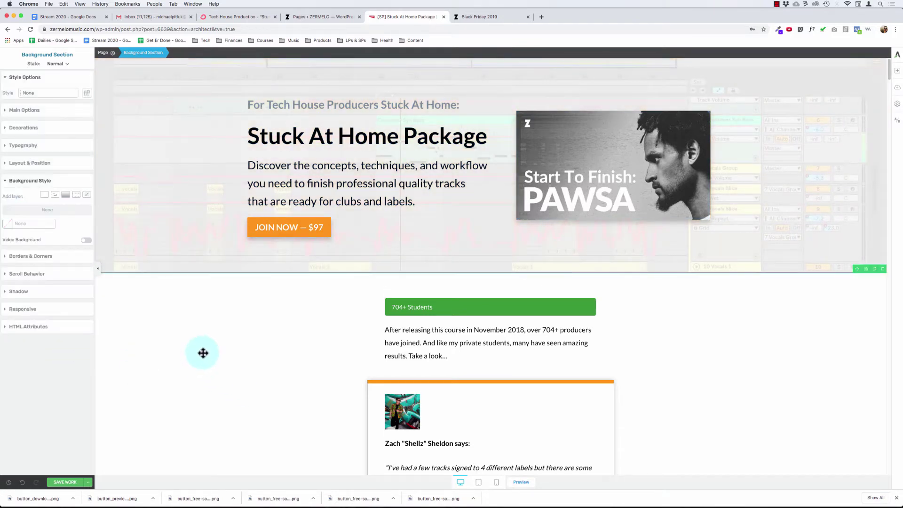
# Increase the top and bottom padding of the "Stuck At Home Package" section to 150 px each.
pyautogui.click(175, 175)
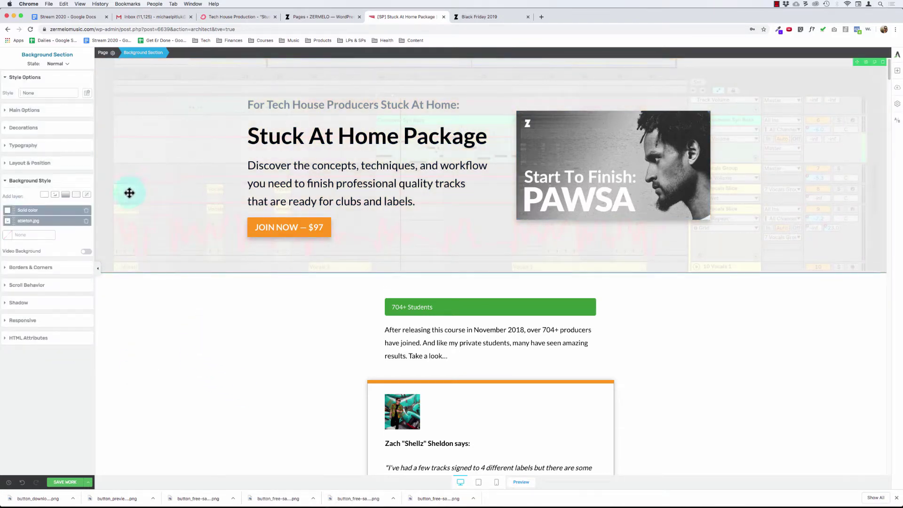
pyautogui.click(31, 164)
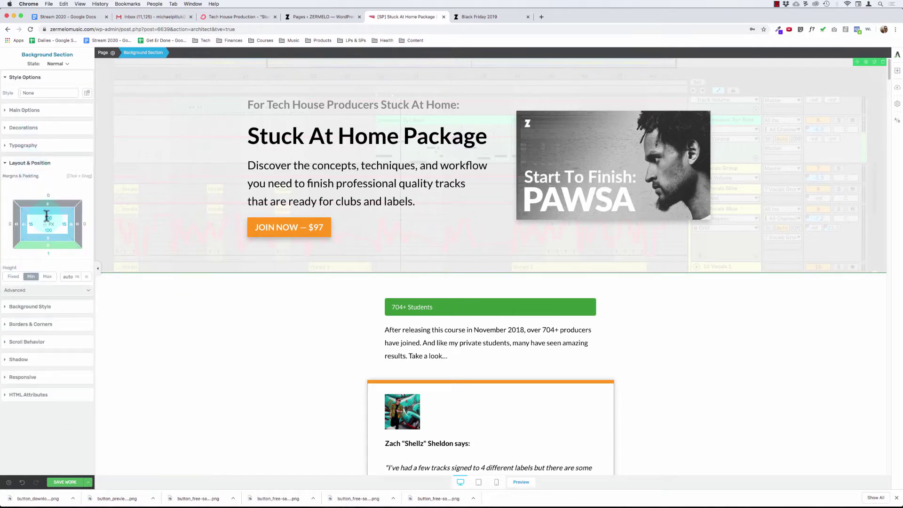
pyautogui.moveTo(47, 216); pyautogui.dragTo(47, 219)
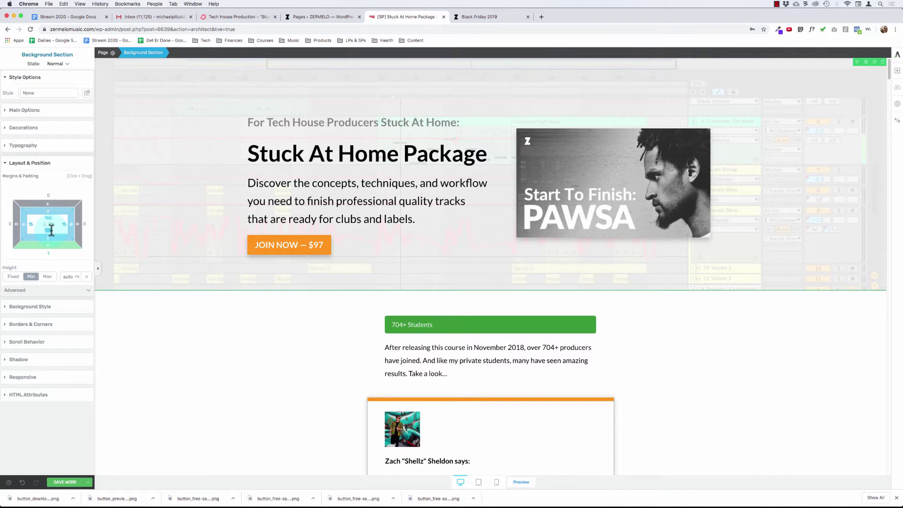
pyautogui.moveTo(51, 229); pyautogui.dragTo(52, 234)
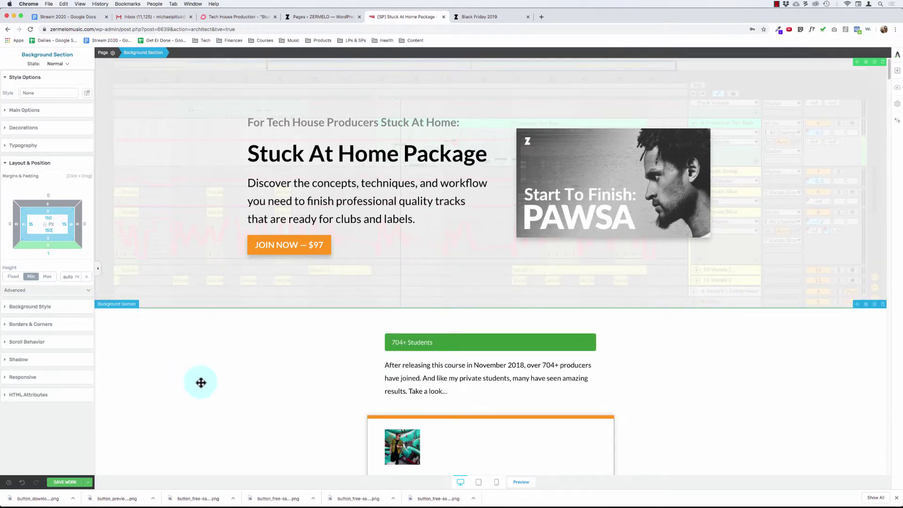
# Set the size of the PAWSA image in the "Stuck At Home Package" section to 500 px.
pyautogui.click(535, 193)
pyautogui.click(25, 77)
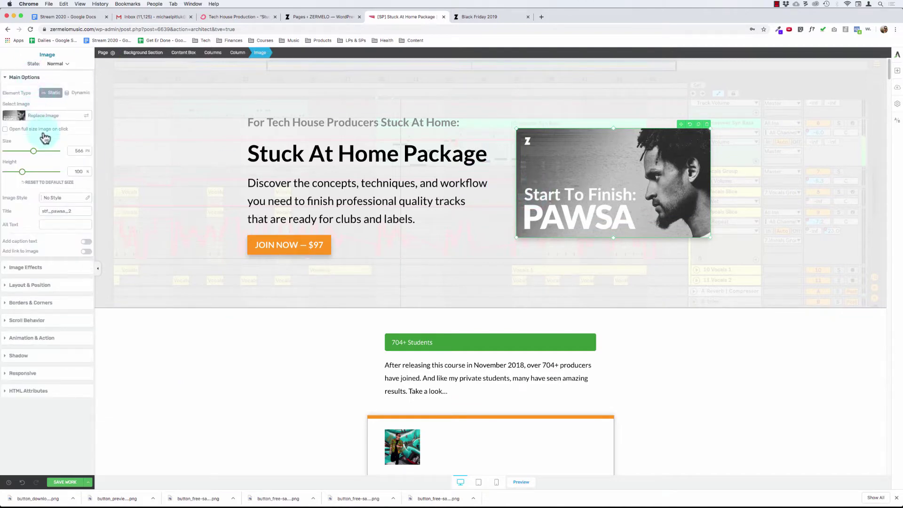
pyautogui.moveTo(33, 154); pyautogui.dragTo(32, 158)
pyautogui.click(73, 151)
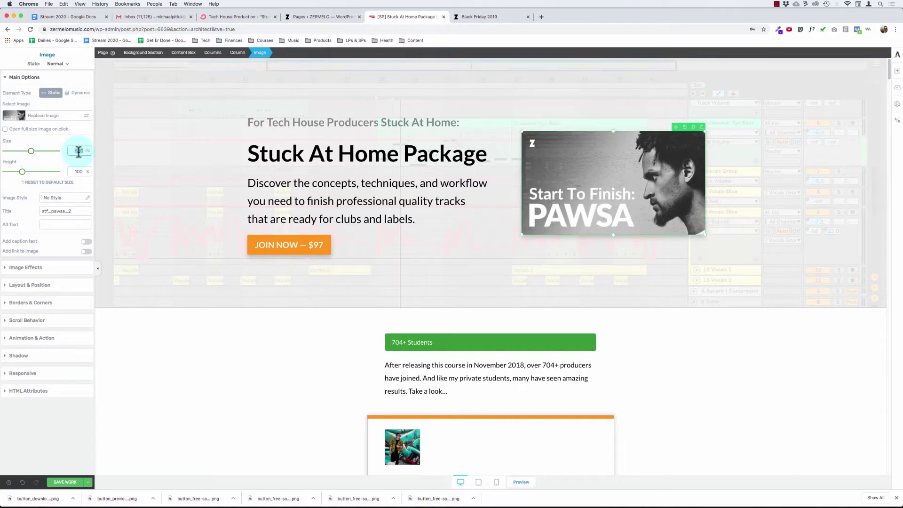
pyautogui.write('500')
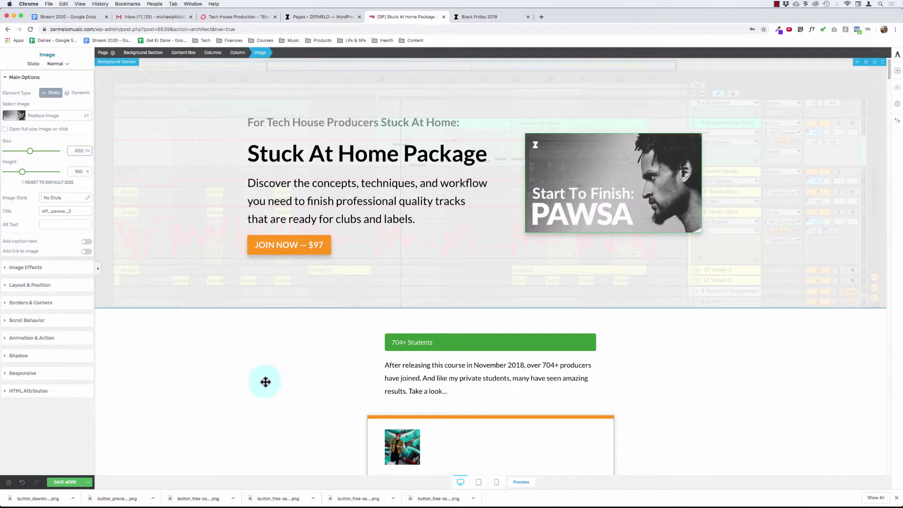
pyautogui.click(280, 381)
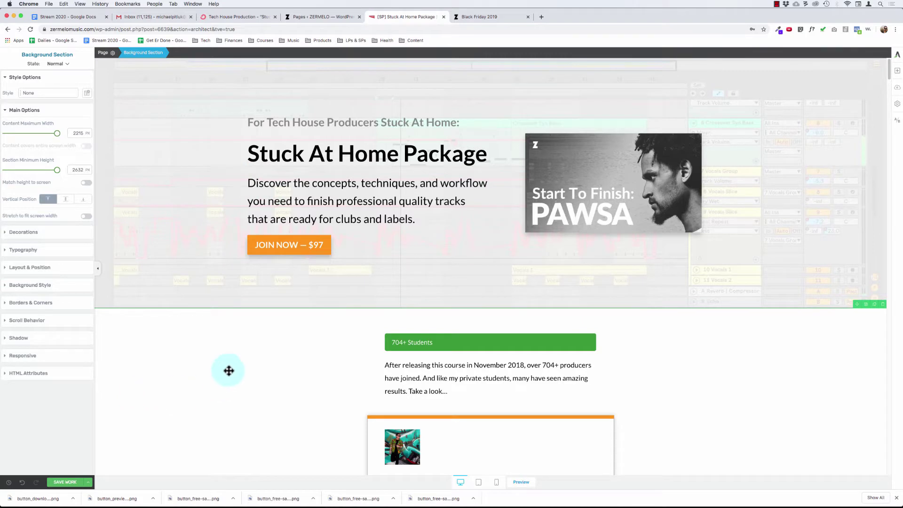
# Move the grey bonus section starting with "Bonus #1.) Start To Finish: Solardo" directly beneath the "Stuck At Home Package" section.
pyautogui.scroll(-2, 280, 324)
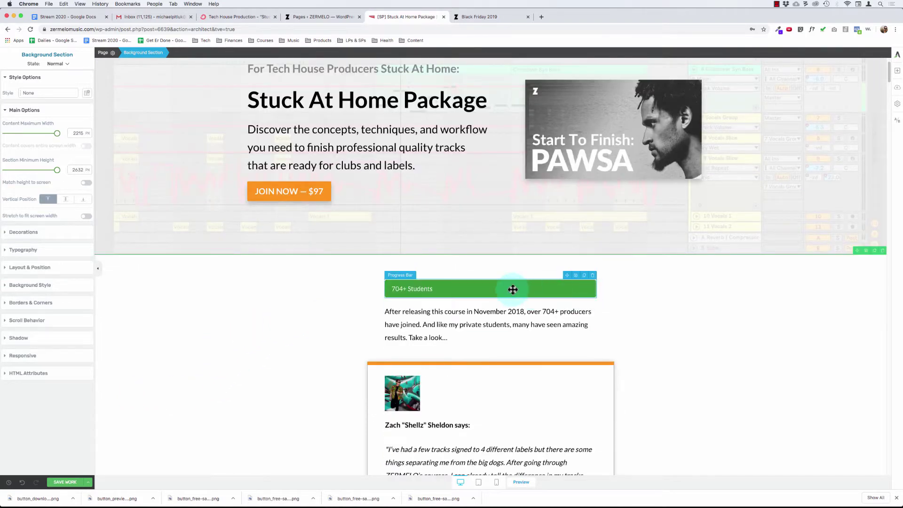
pyautogui.scroll(-4, 628, 319)
pyautogui.scroll(3, 629, 319)
pyautogui.scroll(-6, 629, 320)
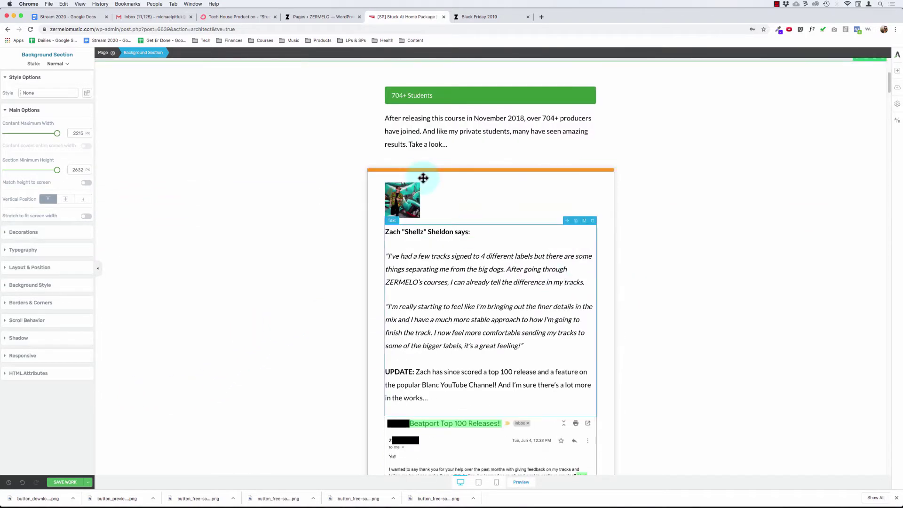
pyautogui.scroll(-20, 290, 179)
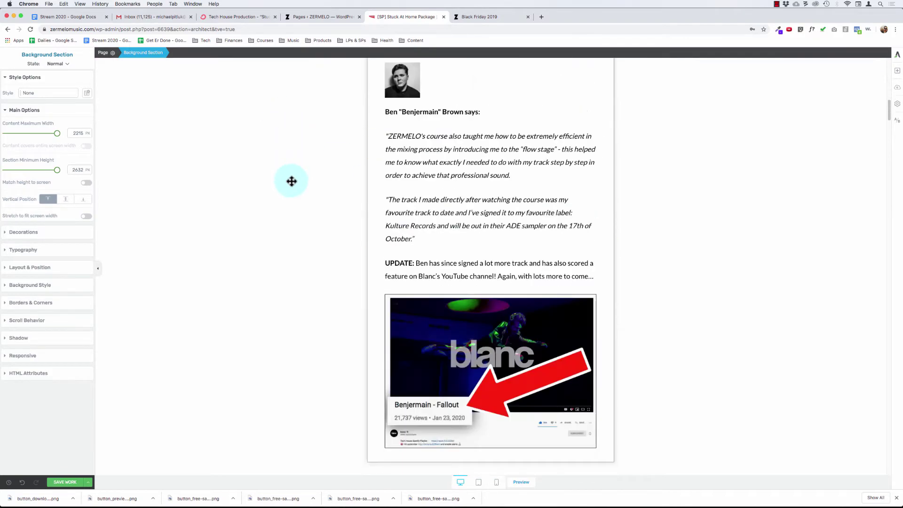
pyautogui.scroll(-20, 264, 224)
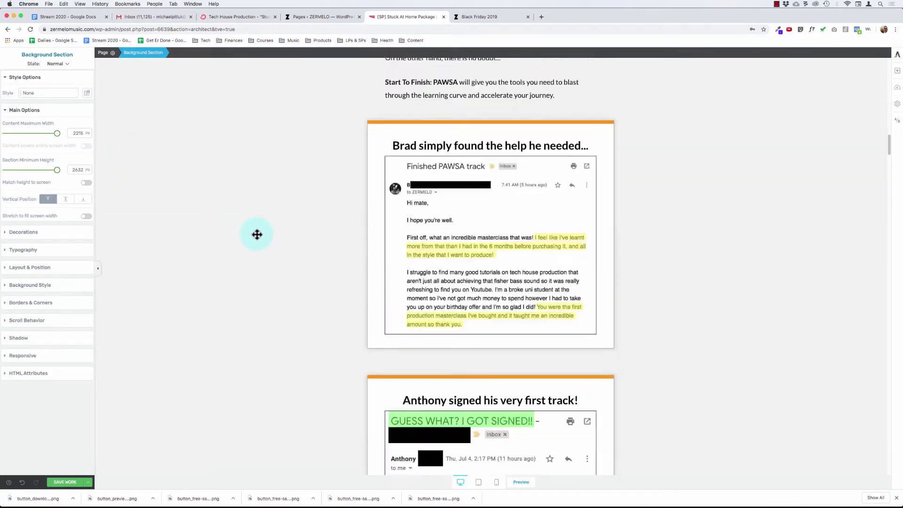
pyautogui.scroll(-5, 257, 234)
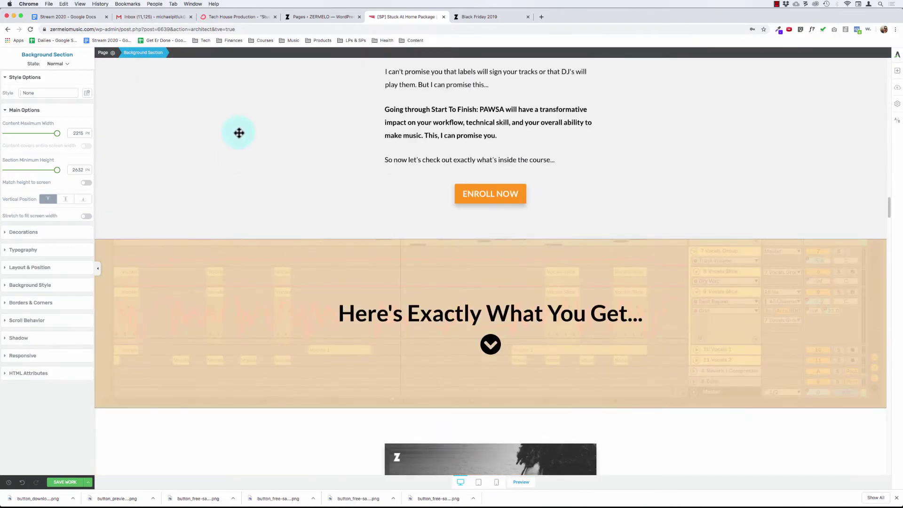
pyautogui.scroll(1, 291, 204)
pyautogui.scroll(-5, 281, 205)
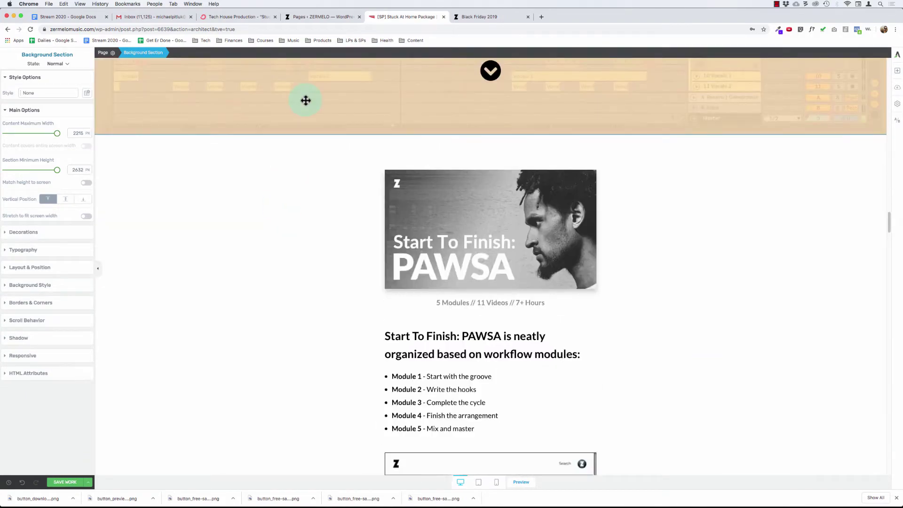
pyautogui.scroll(1, 303, 94)
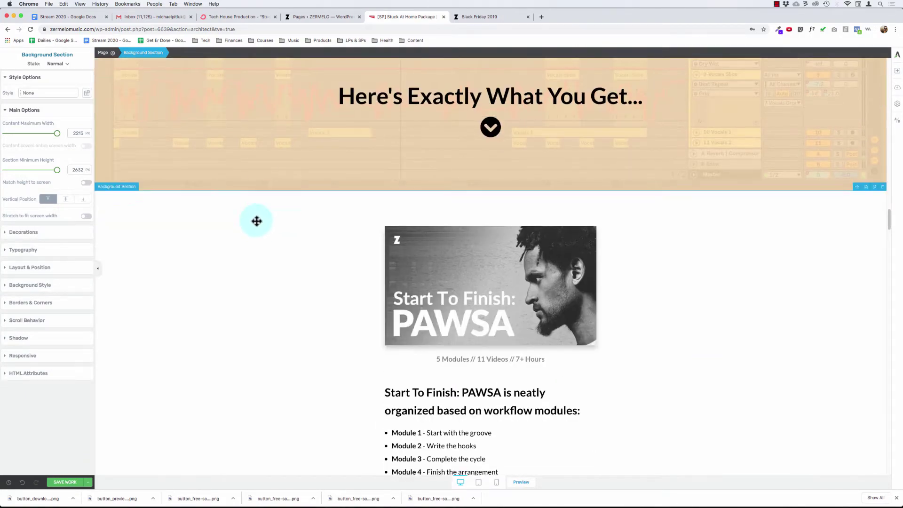
pyautogui.scroll(-10, 256, 220)
pyautogui.scroll(-2, 256, 220)
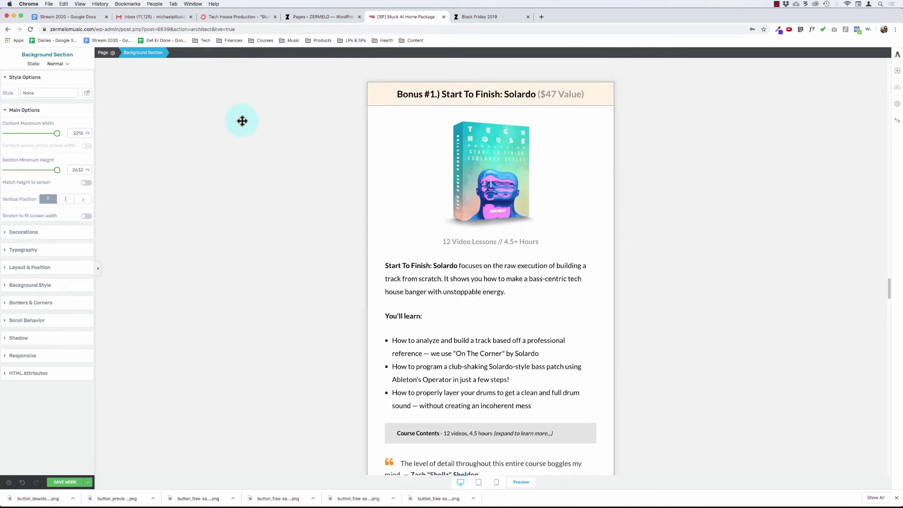
pyautogui.scroll(5, 242, 119)
pyautogui.click(256, 269)
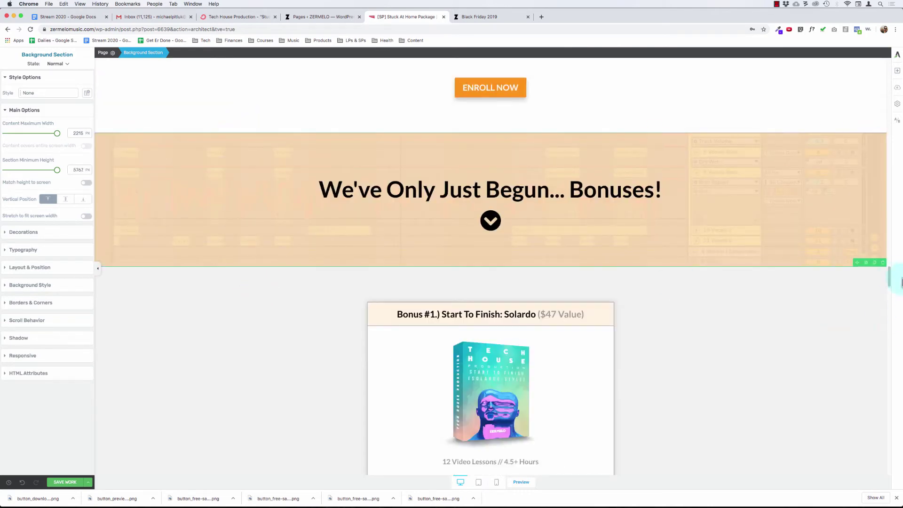
pyautogui.moveTo(857, 263)
pyautogui.mouseDown()
pyautogui.moveTo(749, 96)
pyautogui.moveTo(745, 58)
pyautogui.moveTo(695, 287)
pyautogui.mouseUp()
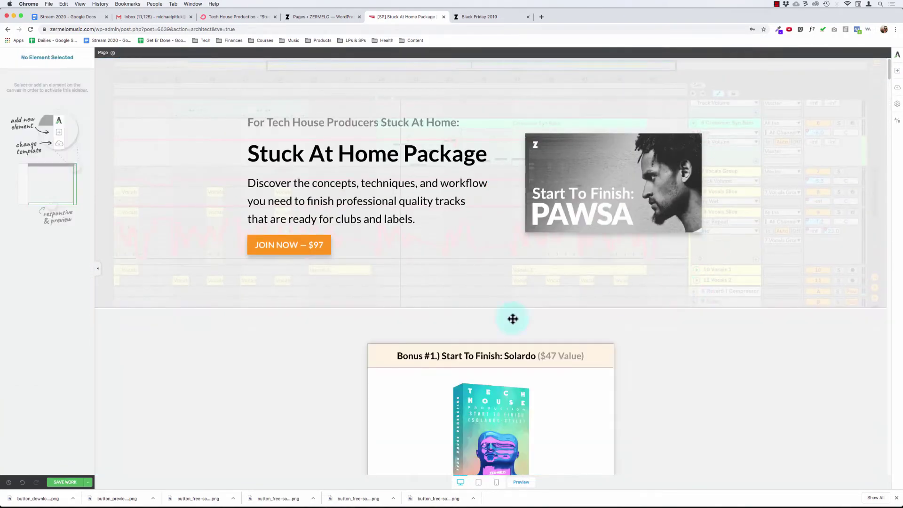
pyautogui.click(236, 368)
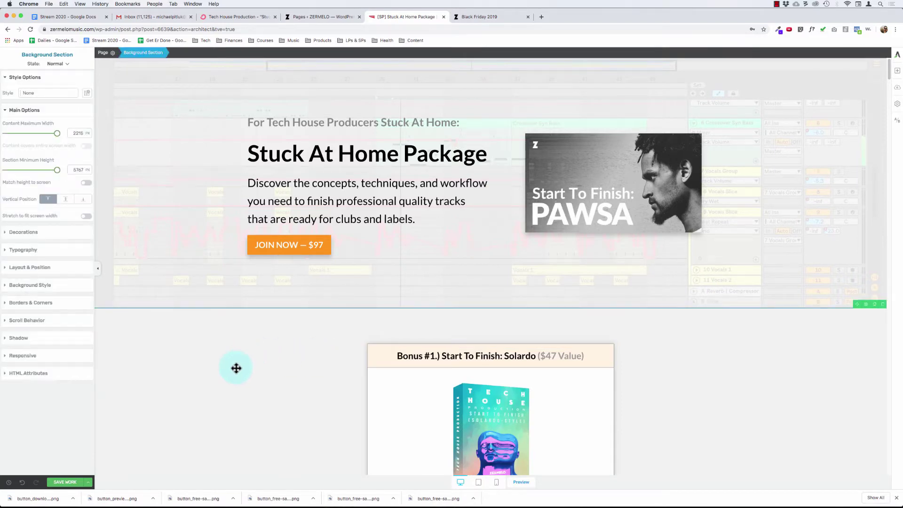
pyautogui.click(897, 76)
pyautogui.moveTo(829, 165); pyautogui.dragTo(474, 350)
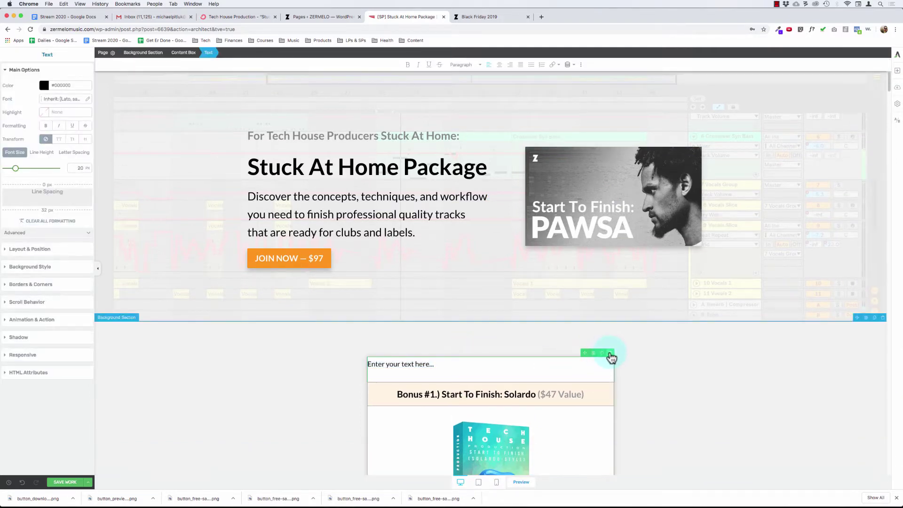
pyautogui.click(610, 354)
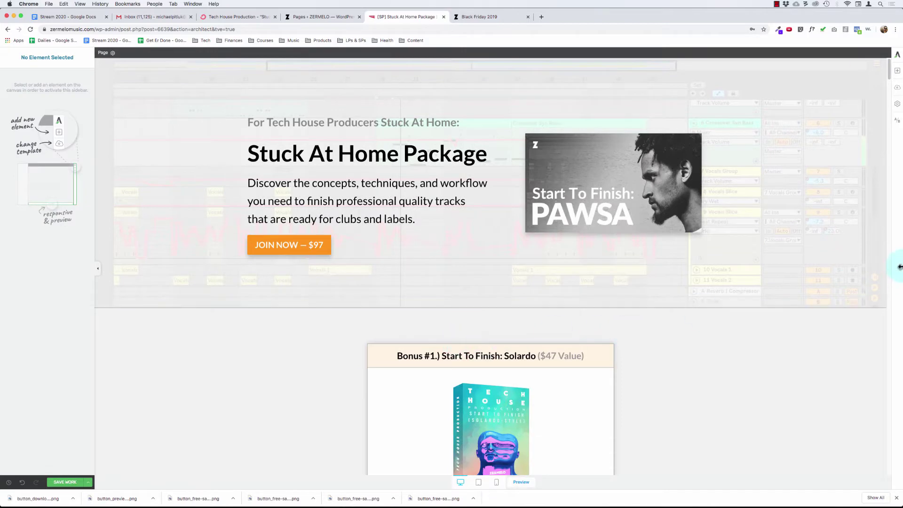
# Try placing a text element and a content box above the Bonus #1 Solardo box, deleting each one again.
pyautogui.click(884, 108)
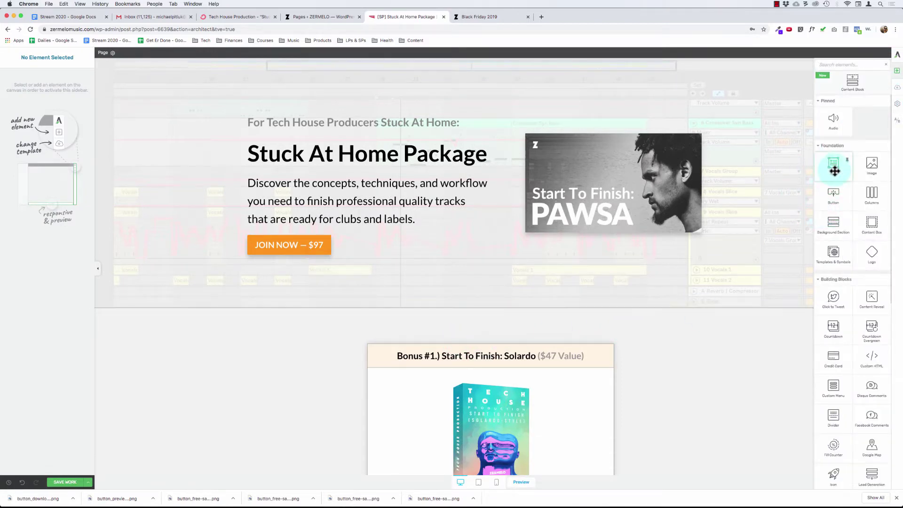
pyautogui.moveTo(830, 169); pyautogui.dragTo(606, 346)
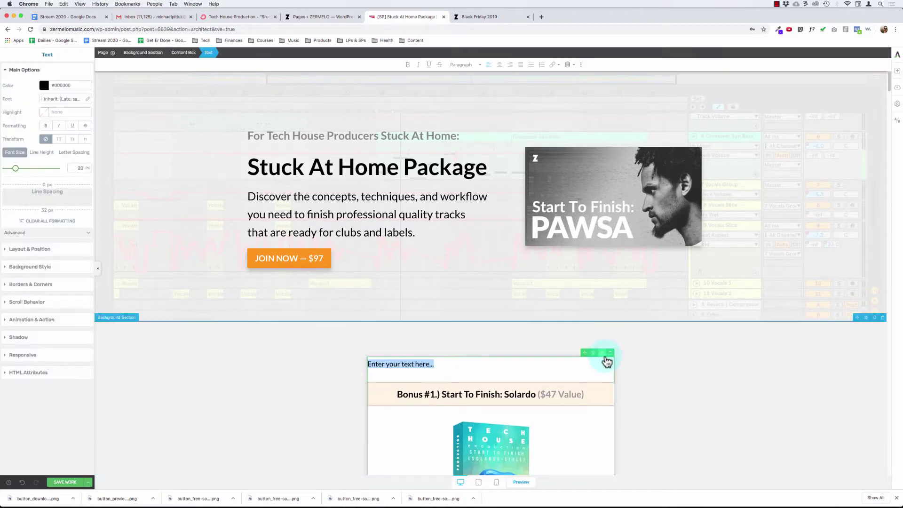
pyautogui.click(610, 359)
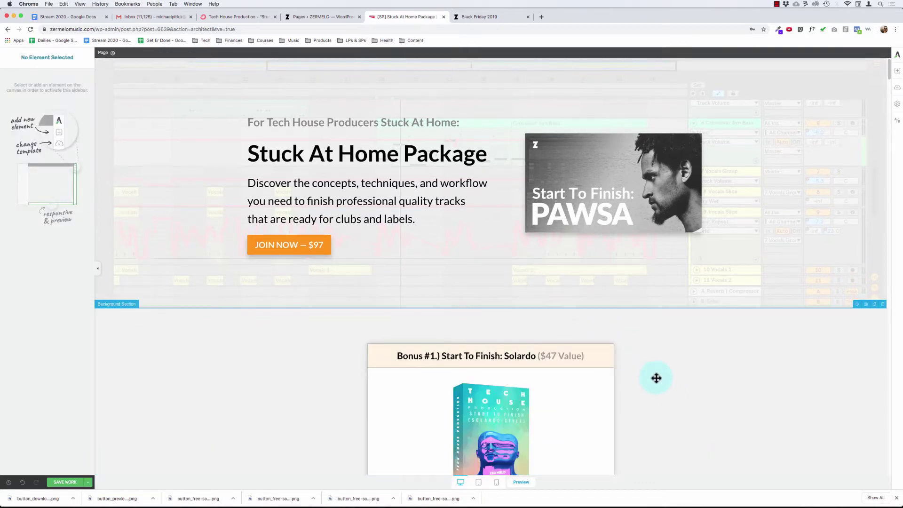
pyautogui.click(897, 73)
pyautogui.moveTo(863, 225); pyautogui.dragTo(546, 343)
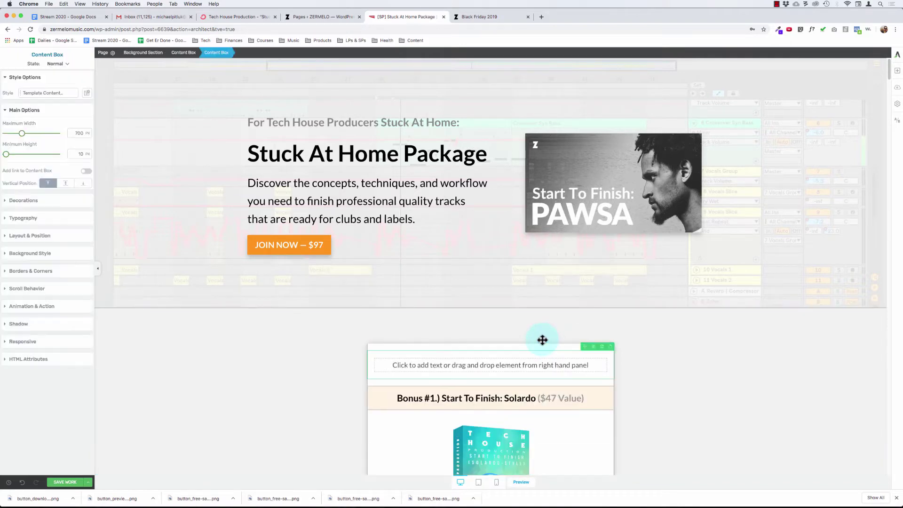
pyautogui.click(610, 348)
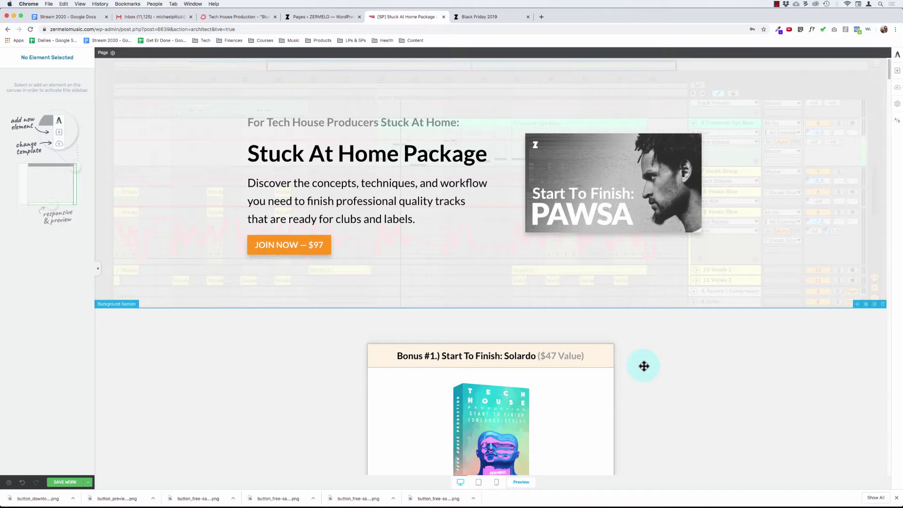
# Try to insert a text element in the grey bonus section directly above the Bonus #1 Solardo box.
pyautogui.click(600, 361)
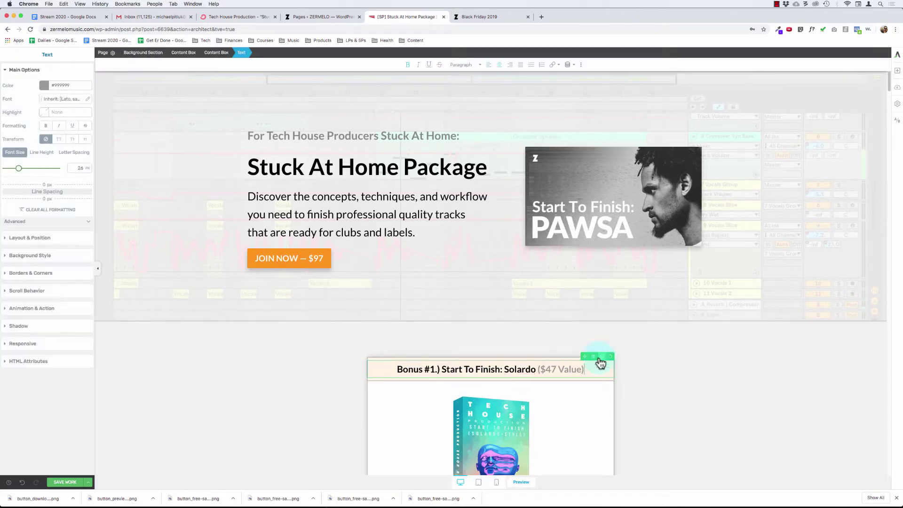
pyautogui.click(187, 55)
pyautogui.scroll(-8, 474, 280)
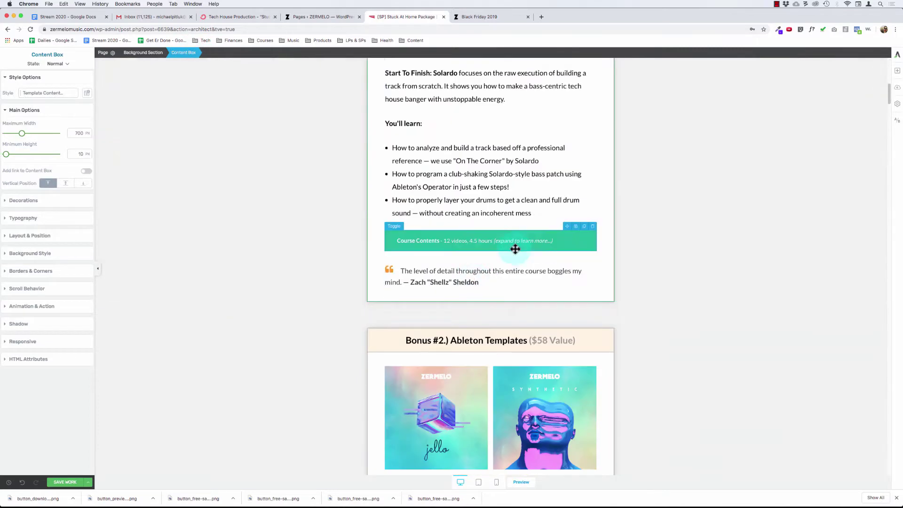
pyautogui.scroll(6, 518, 248)
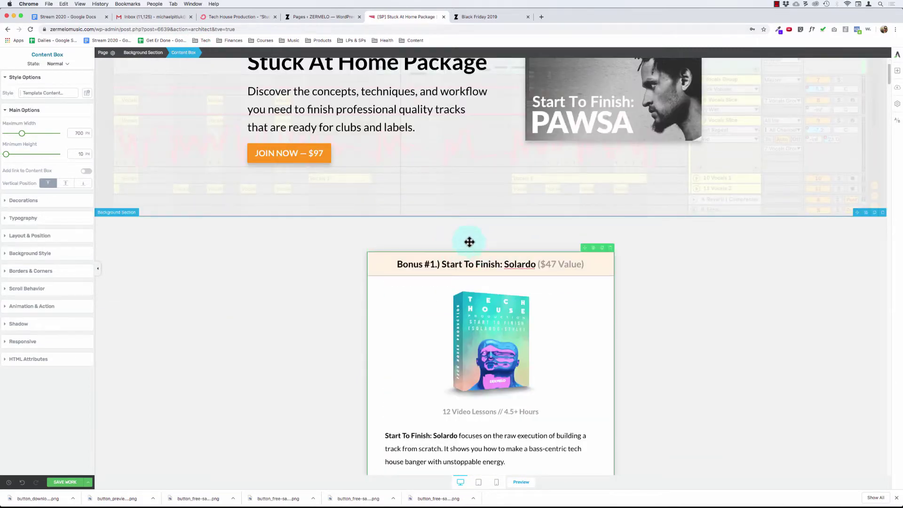
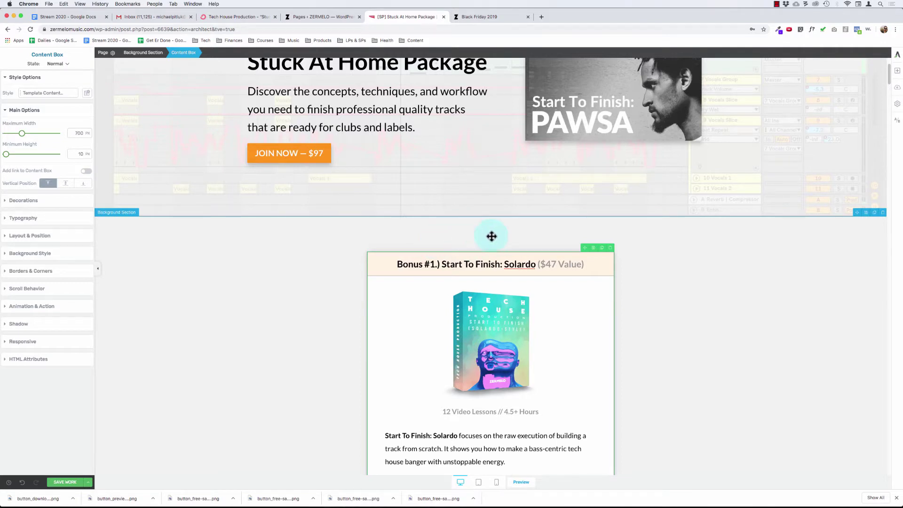
pyautogui.click(774, 317)
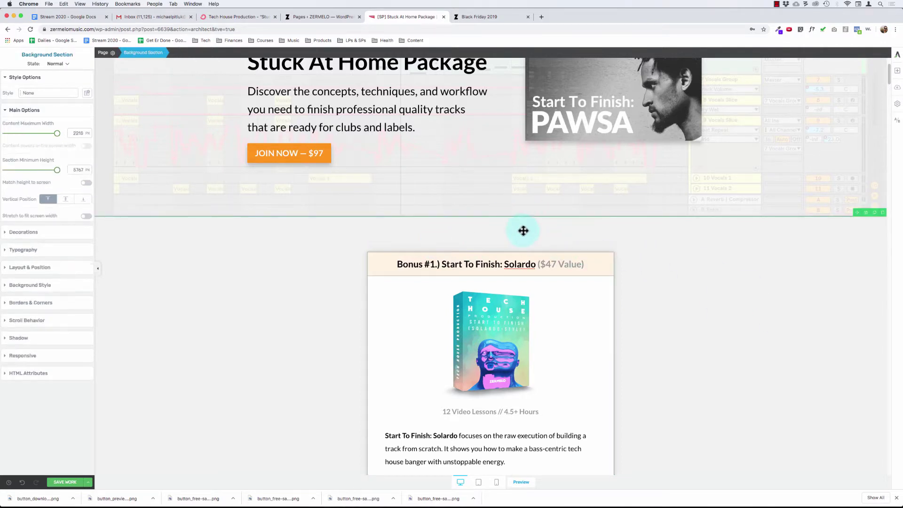
pyautogui.click(896, 72)
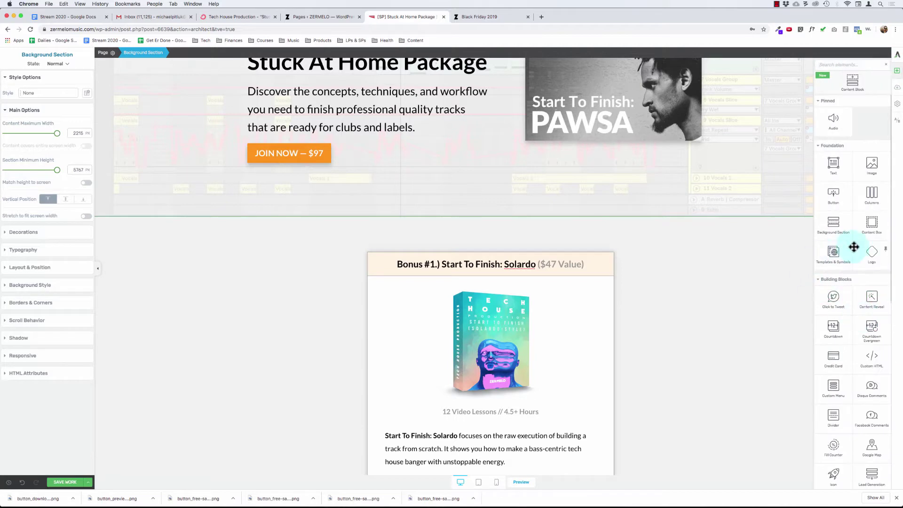
pyautogui.moveTo(822, 162); pyautogui.dragTo(692, 256)
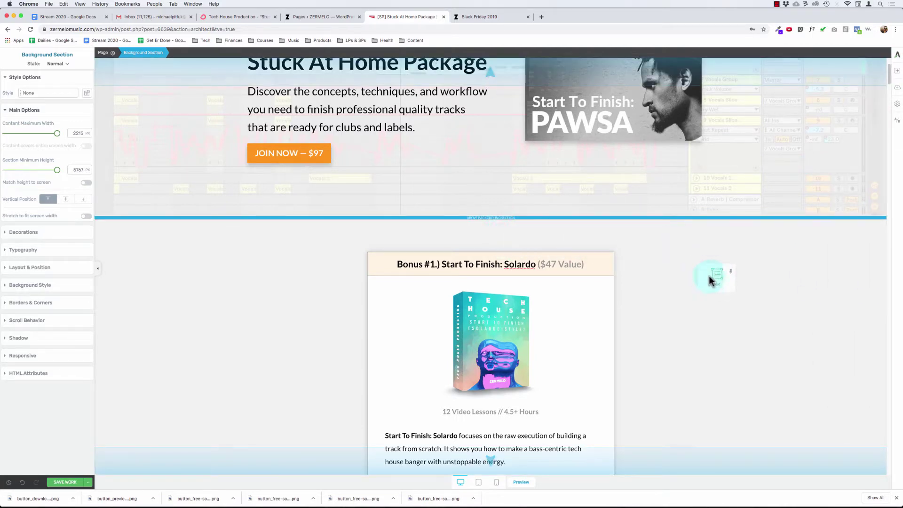
pyautogui.moveTo(710, 293); pyautogui.dragTo(263, 280)
# Try to insert a text element beneath the Track Deconstructions & Artist Breakdowns box in the grey bonus section.
pyautogui.scroll(-5, 268, 278)
pyautogui.scroll(-20, 268, 277)
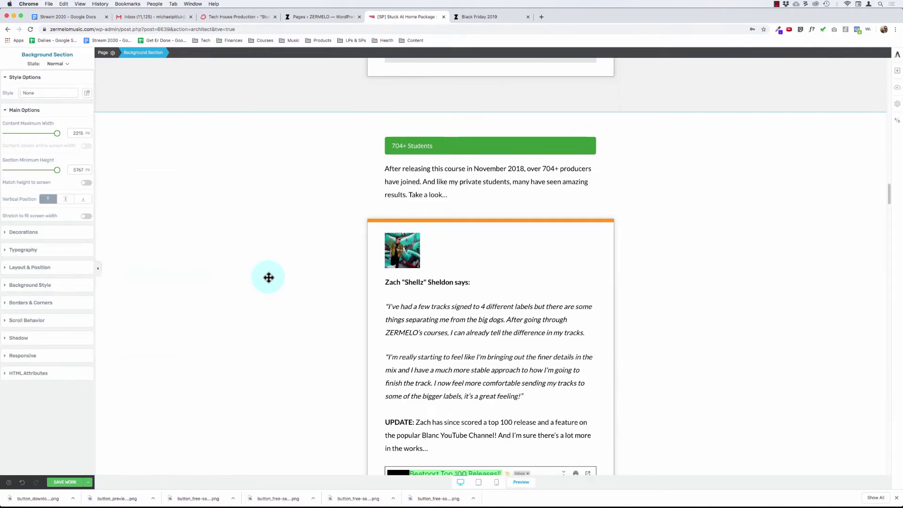
pyautogui.scroll(20, 268, 277)
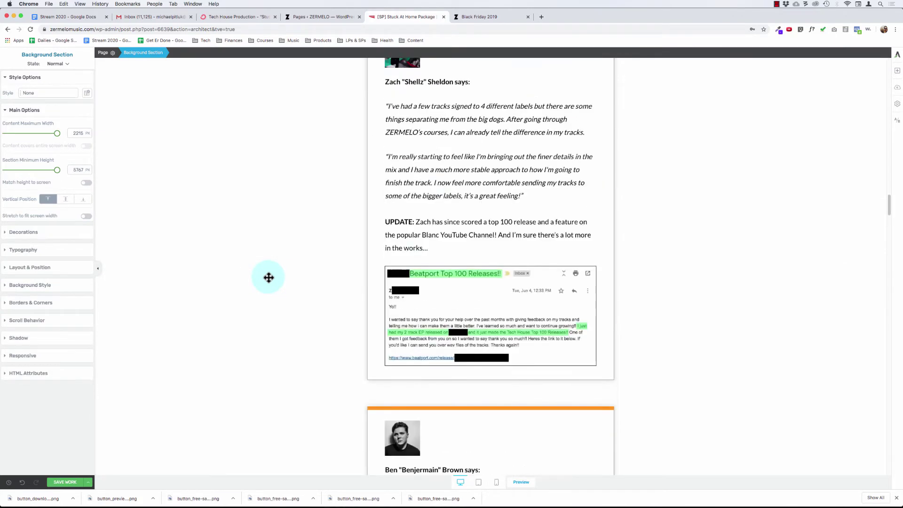
pyautogui.scroll(-5, 268, 277)
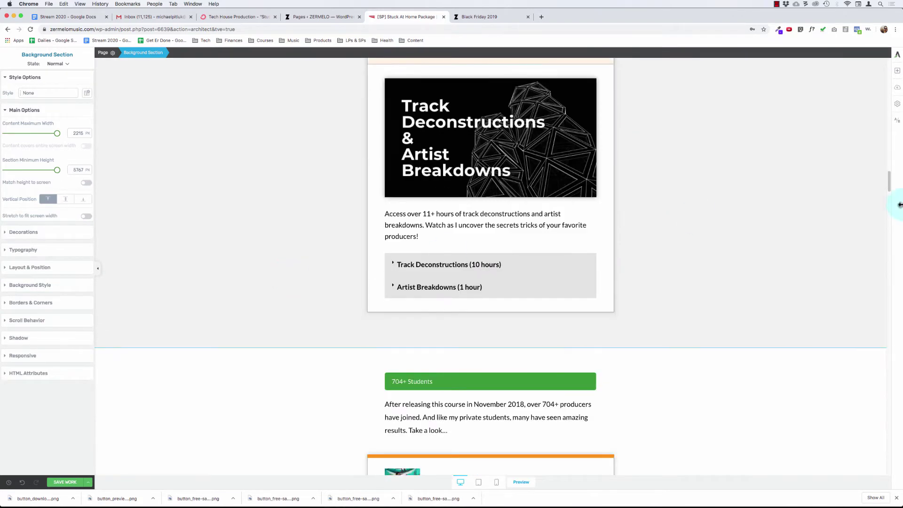
pyautogui.click(897, 71)
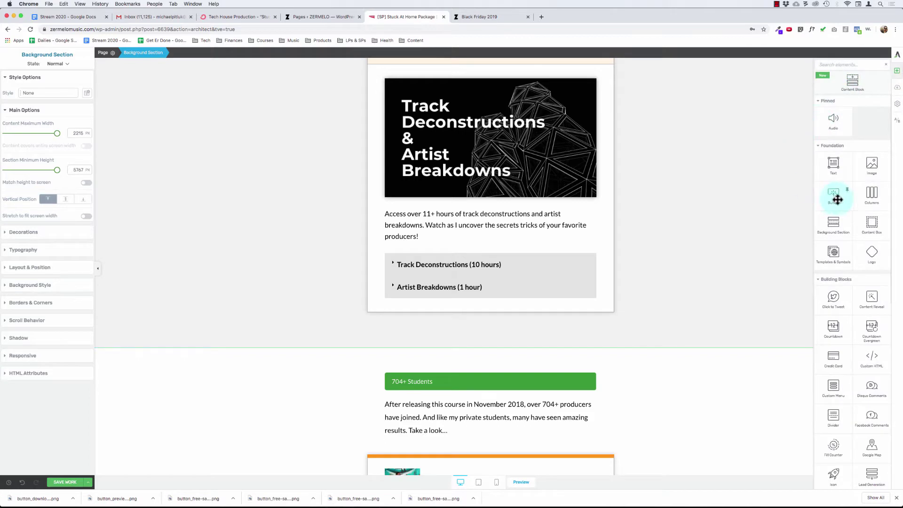
pyautogui.moveTo(831, 161); pyautogui.dragTo(538, 320)
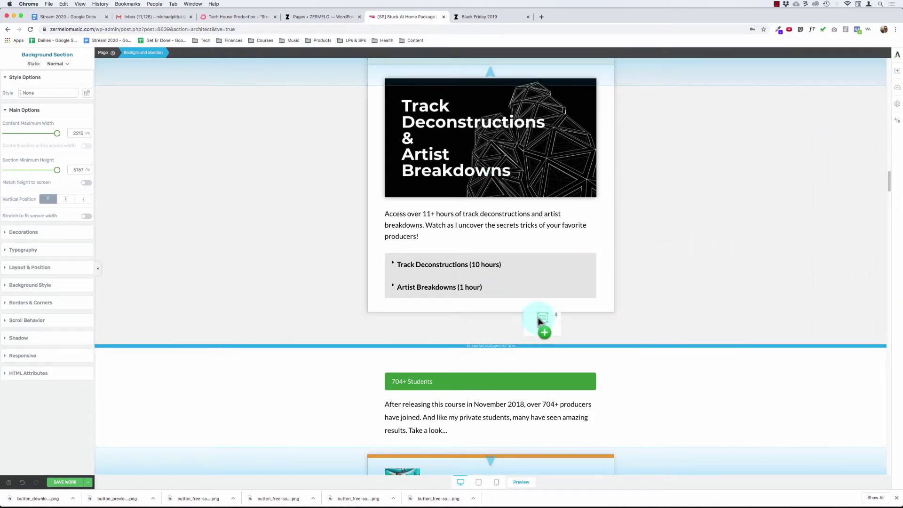
pyautogui.moveTo(540, 321); pyautogui.dragTo(540, 318)
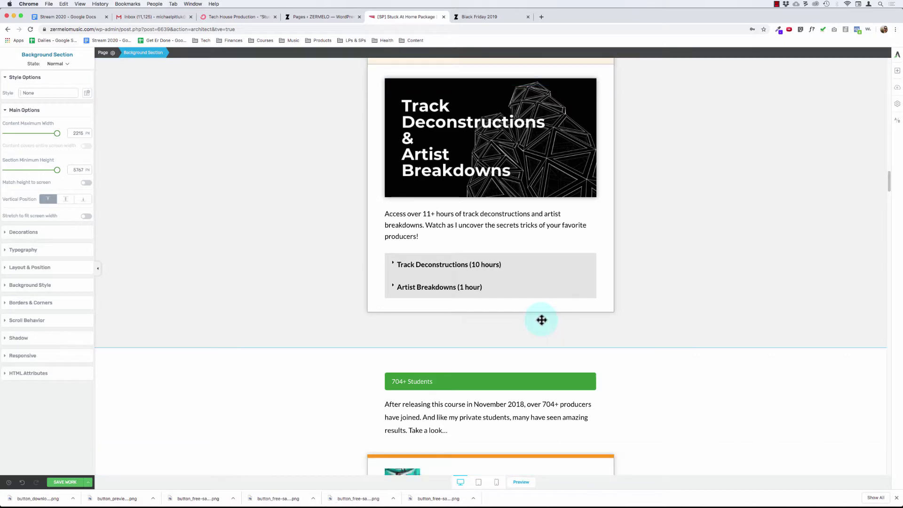
# Duplicate the Bonus #1 Solardo content box and delete the inner body box from the upper copy, keeping its heading.
pyautogui.scroll(10, 671, 280)
pyautogui.scroll(15, 671, 280)
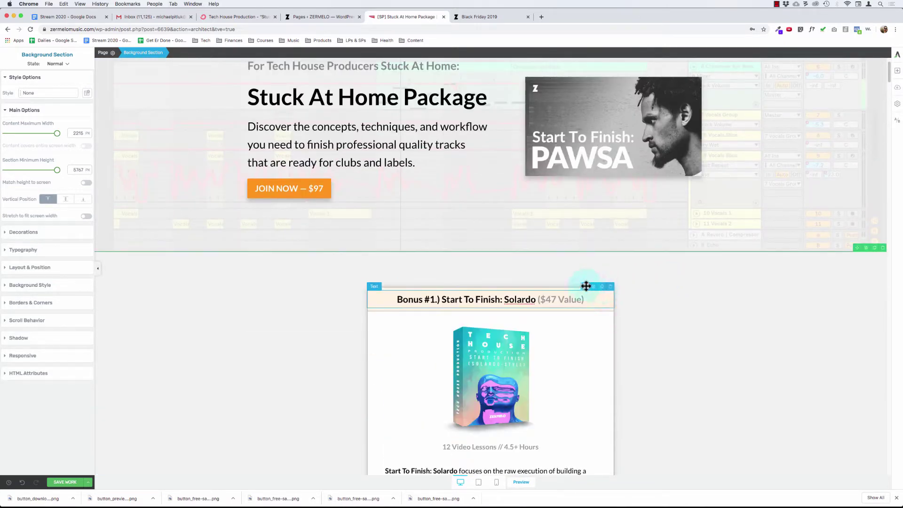
pyautogui.click(604, 299)
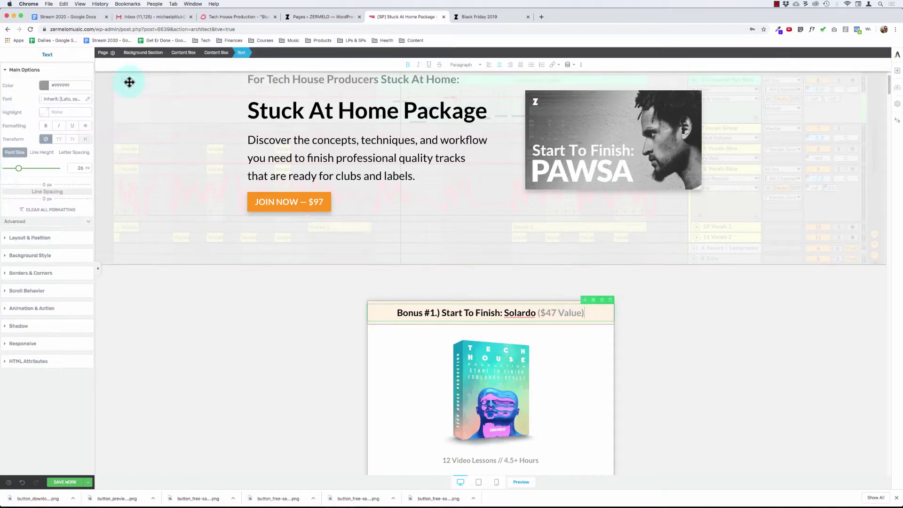
pyautogui.click(179, 57)
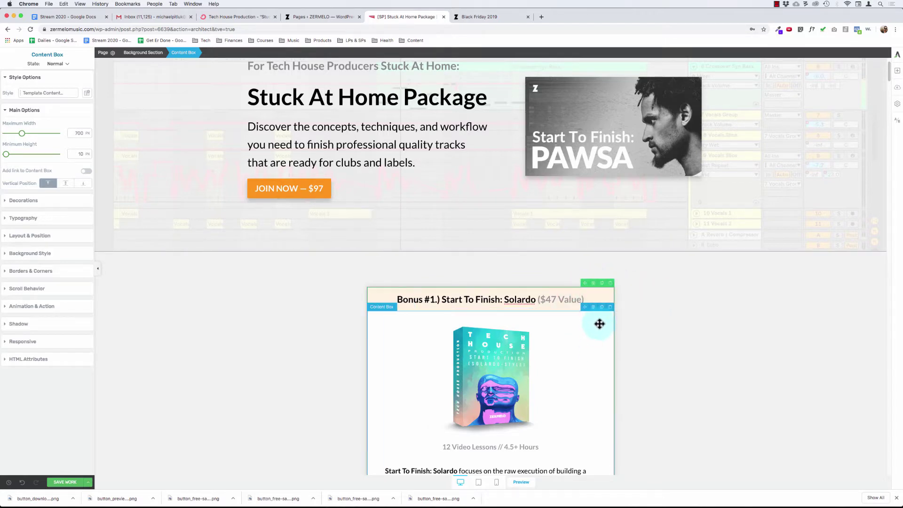
pyautogui.click(610, 308)
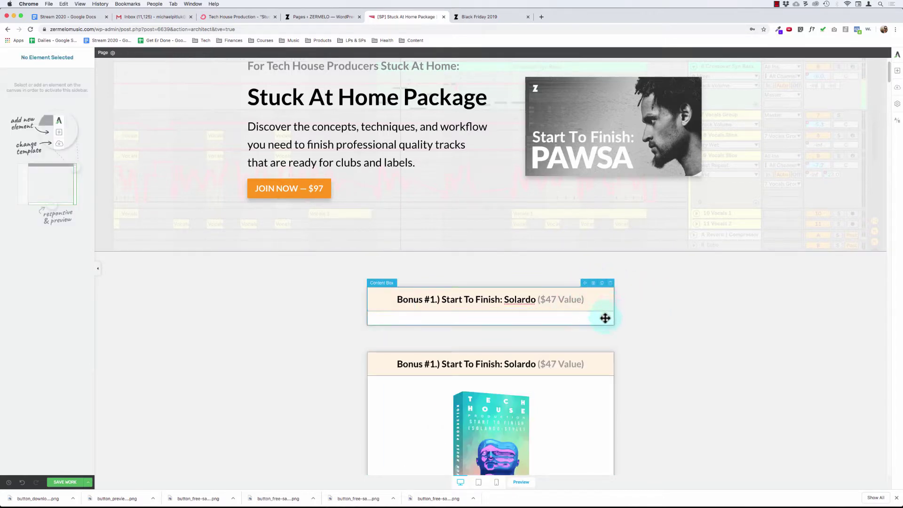
# Move the upper copy's Bonus #1 heading out of its cream header box into the outer content box, and delete the header box.
pyautogui.click(603, 315)
pyautogui.click(591, 306)
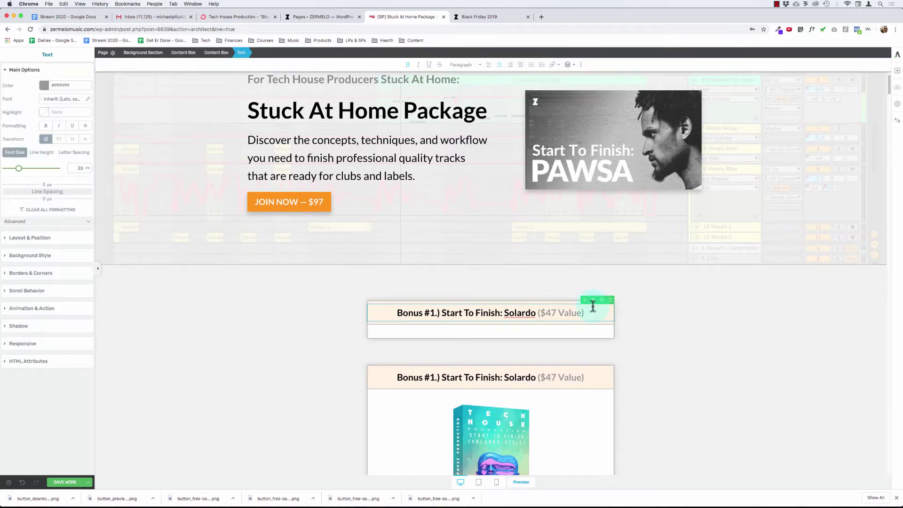
pyautogui.moveTo(497, 333); pyautogui.dragTo(235, 43)
pyautogui.click(225, 49)
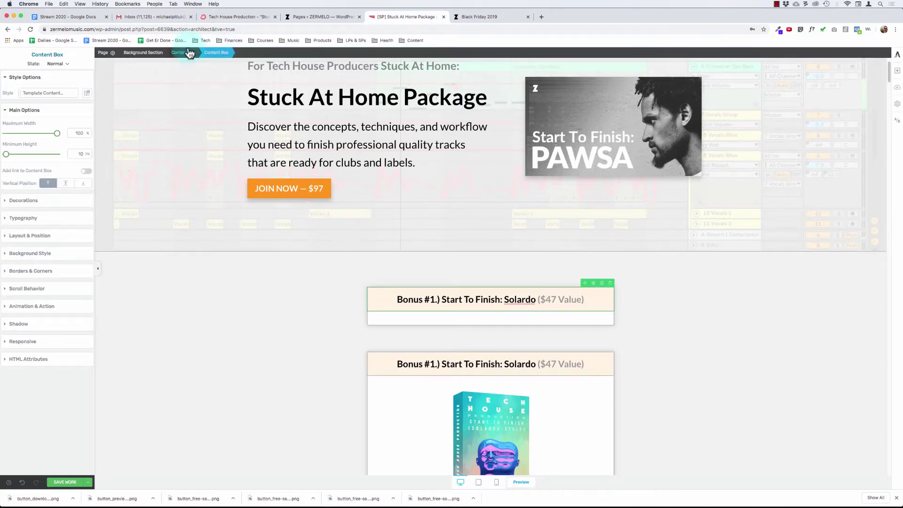
pyautogui.click(515, 293)
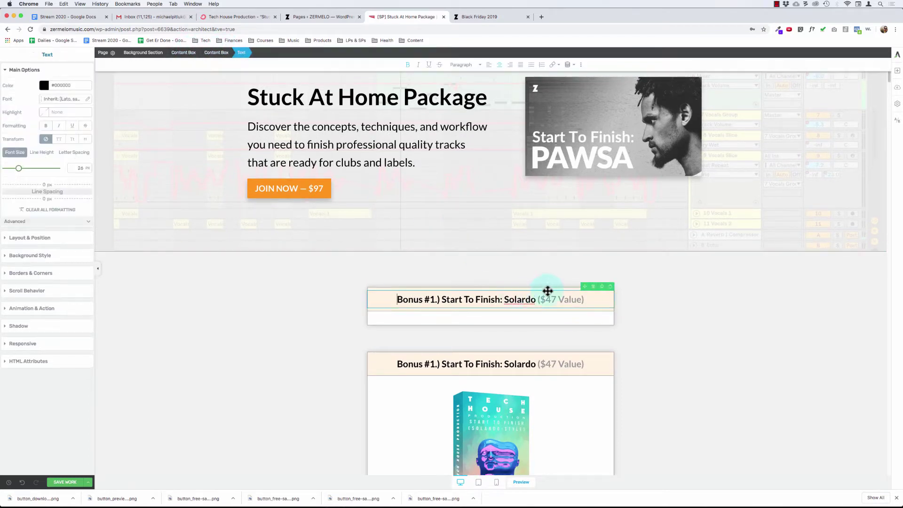
pyautogui.moveTo(585, 301); pyautogui.dragTo(543, 323)
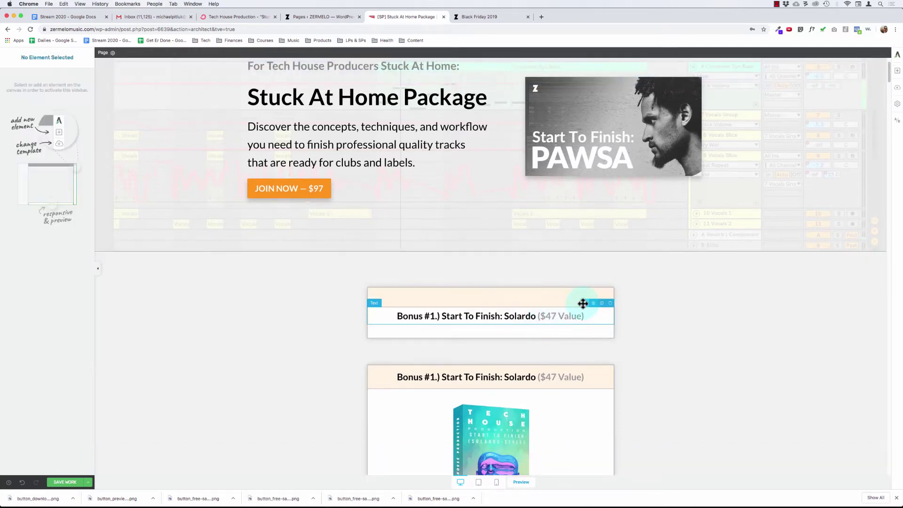
pyautogui.click(610, 284)
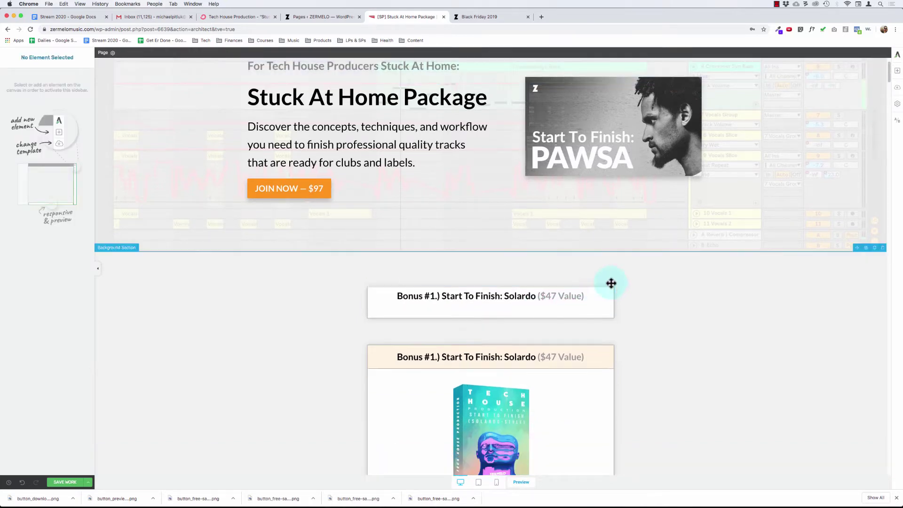
# Remove the white background color from the content box holding only the Bonus #1 heading.
pyautogui.click(524, 296)
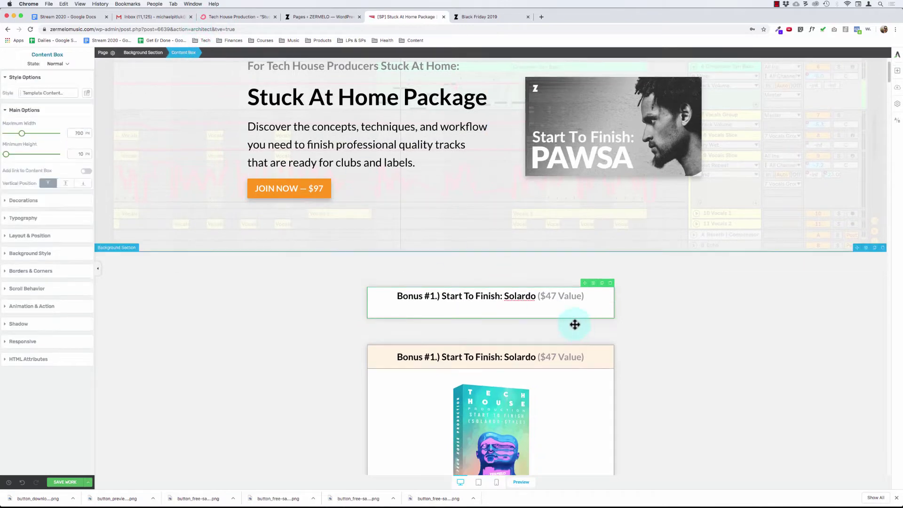
pyautogui.click(474, 292)
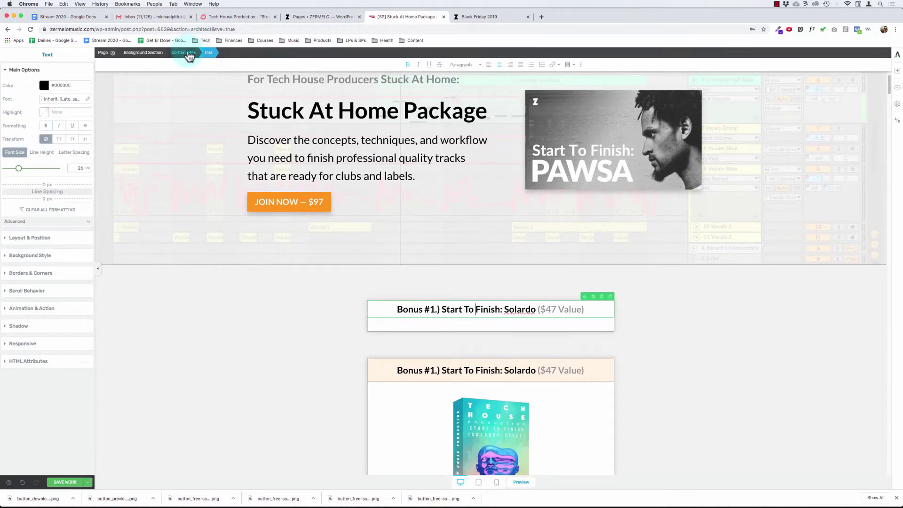
pyautogui.click(187, 55)
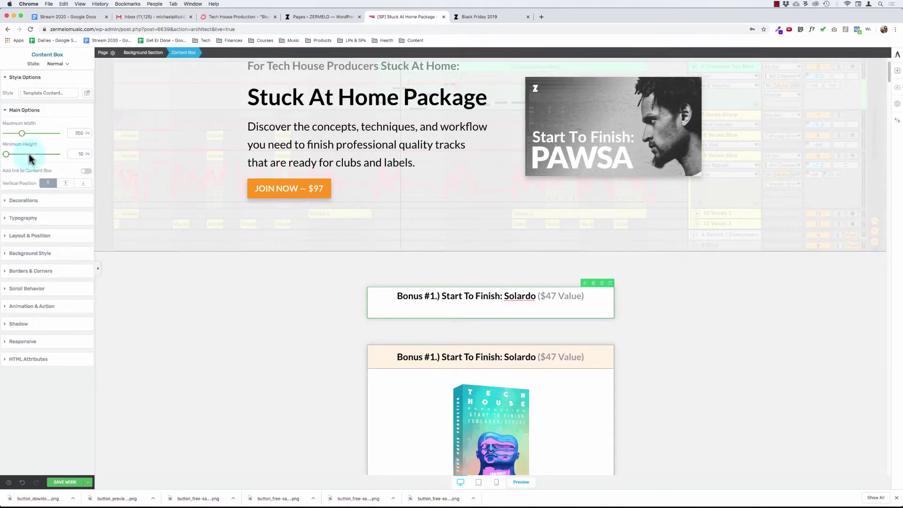
pyautogui.click(28, 257)
pyautogui.click(8, 224)
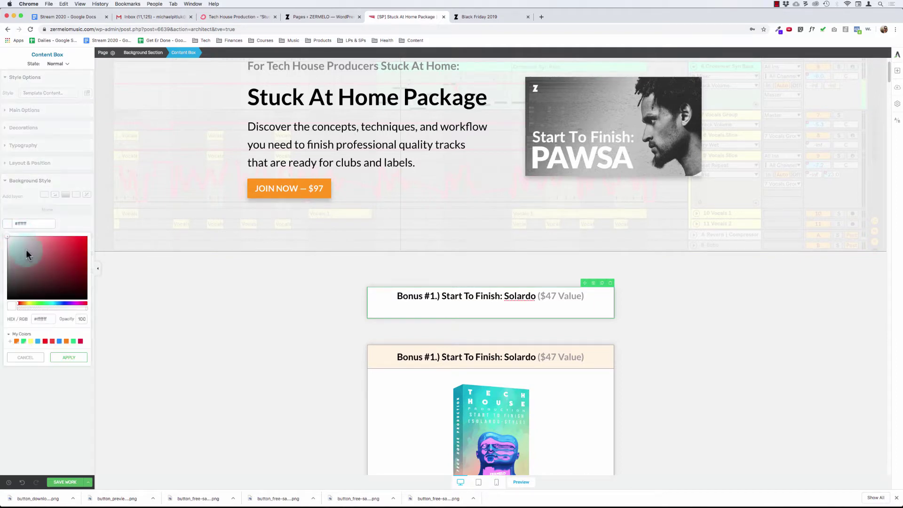
pyautogui.click(9, 306)
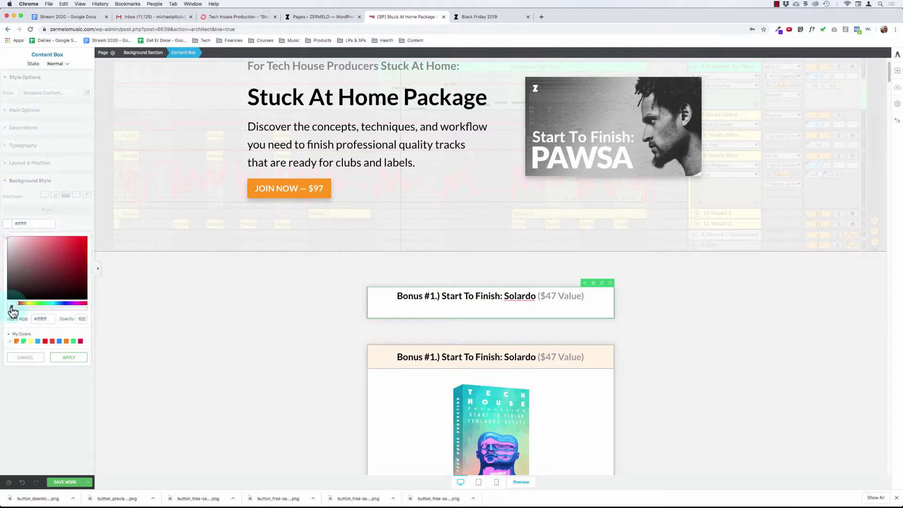
pyautogui.click(69, 358)
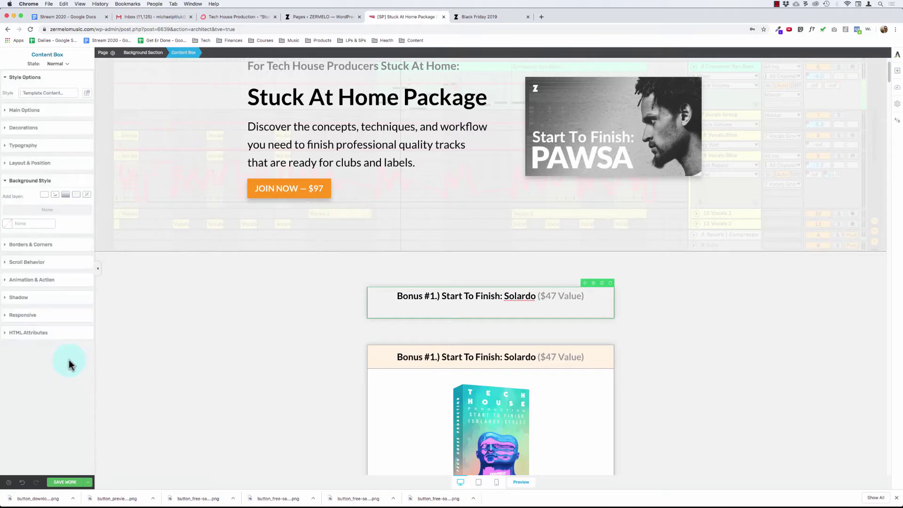
# Remove the drop shadow and the top and bottom borders from the content box around the upper Bonus #1 heading.
pyautogui.click(26, 244)
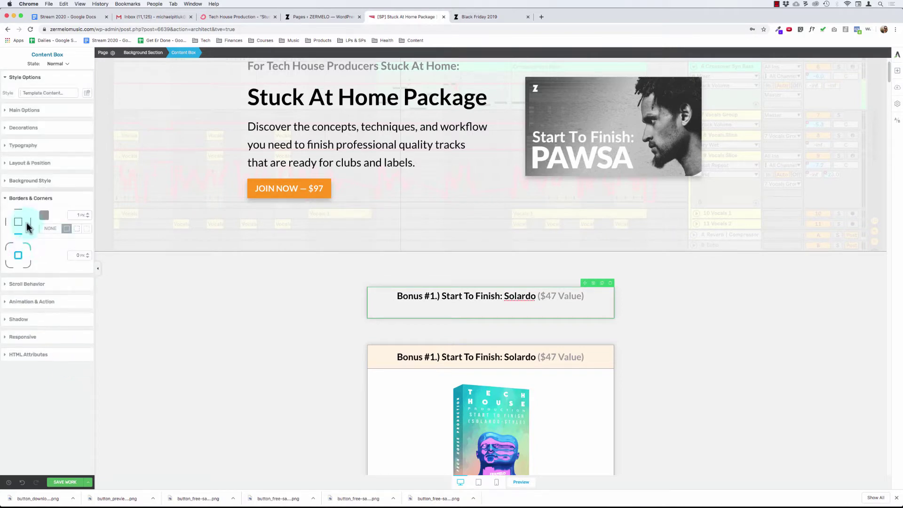
pyautogui.click(20, 319)
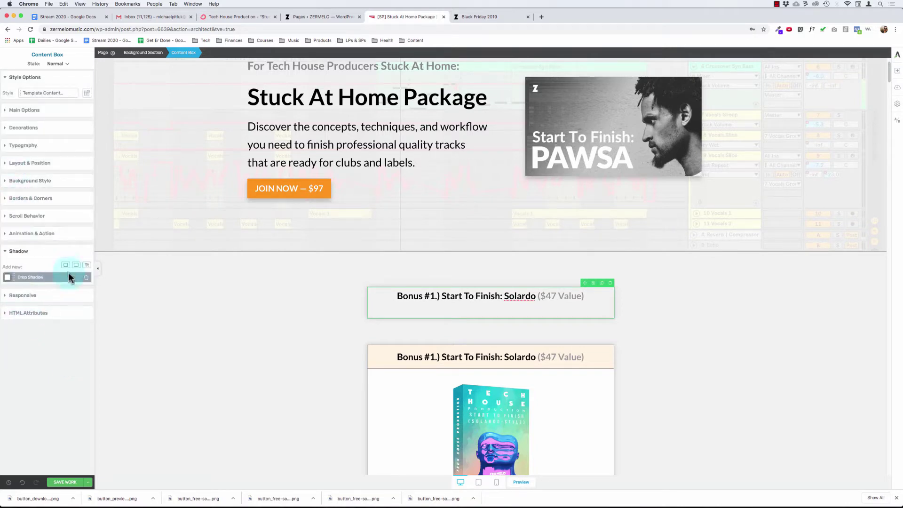
pyautogui.click(21, 251)
pyautogui.click(42, 202)
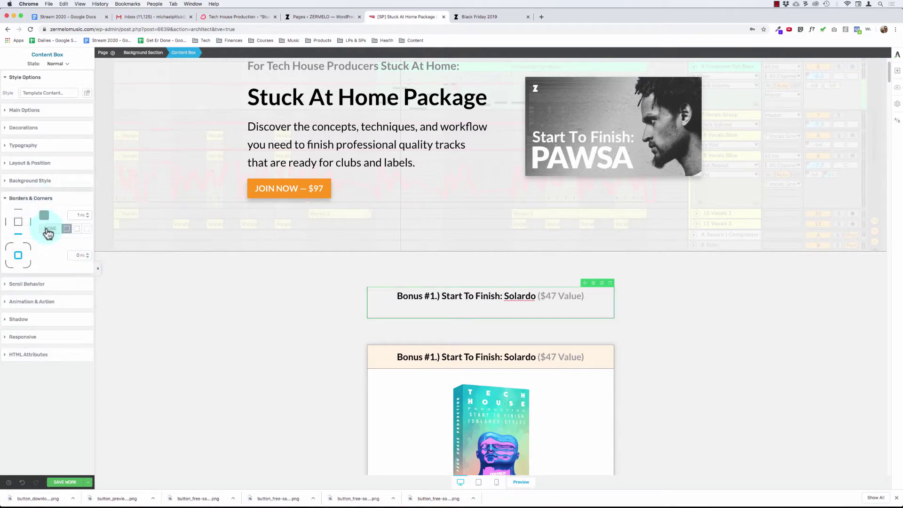
pyautogui.click(178, 303)
# Remove the left and right borders from the upper heading's content box, and set the heading text's own border to none.
pyautogui.click(409, 299)
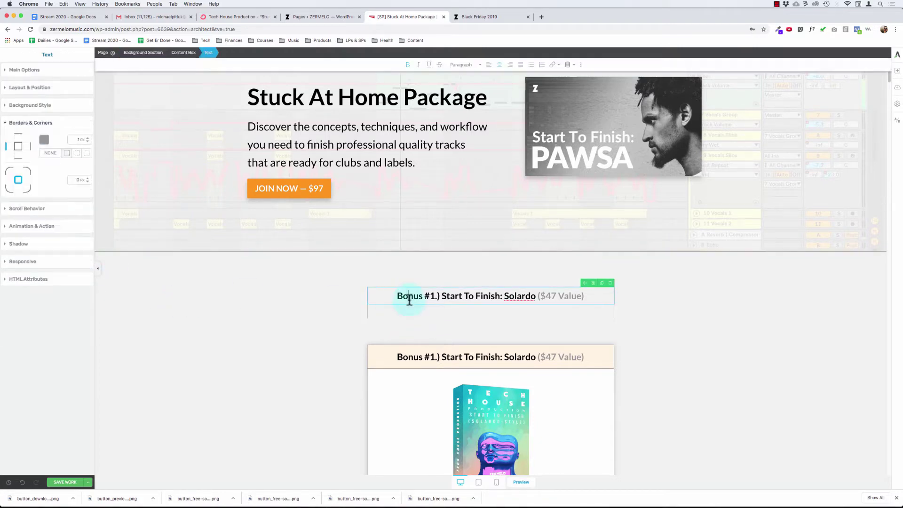
pyautogui.click(18, 146)
pyautogui.click(53, 154)
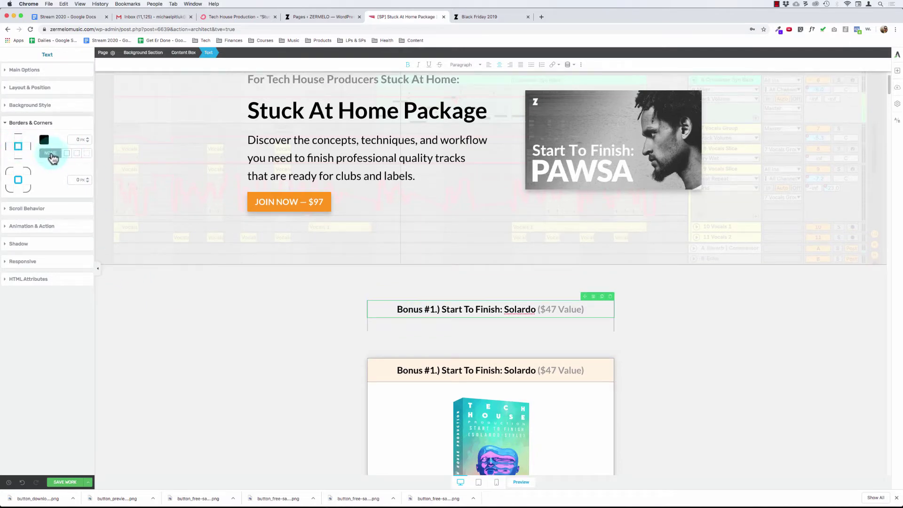
pyautogui.click(384, 312)
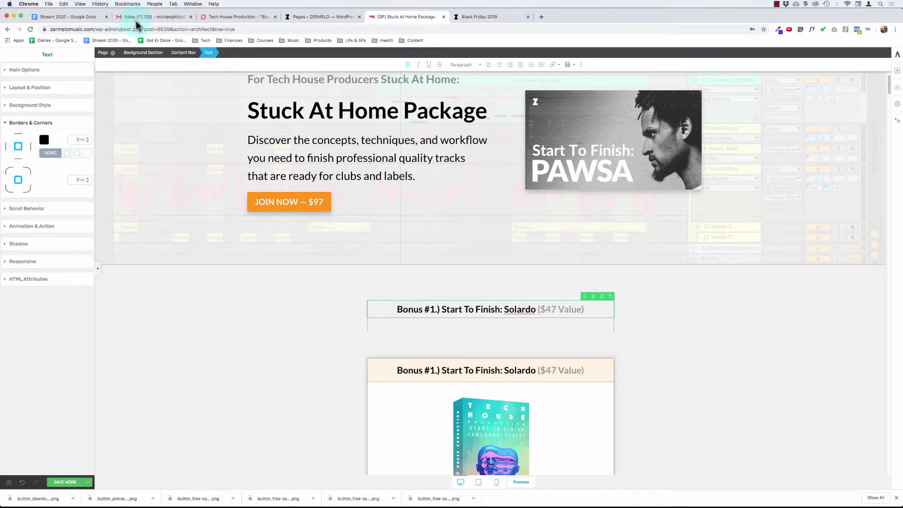
pyautogui.click(181, 61)
pyautogui.click(52, 230)
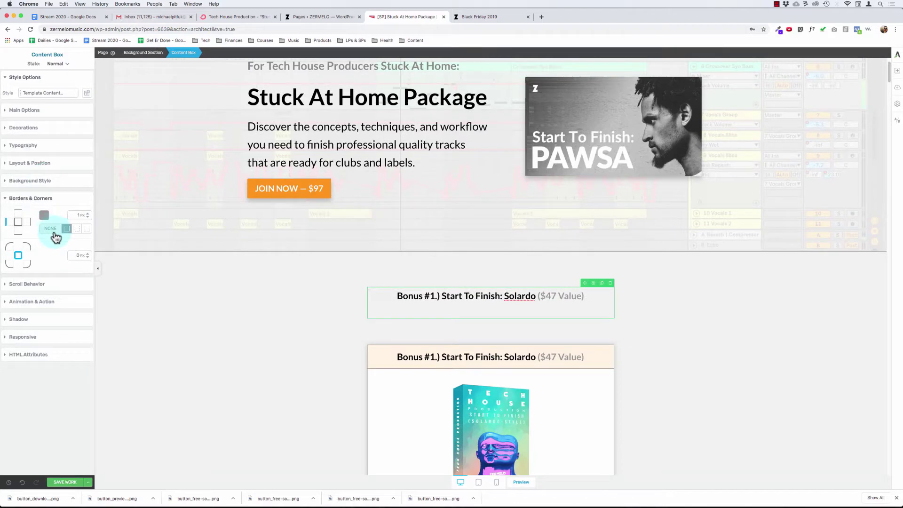
pyautogui.click(240, 298)
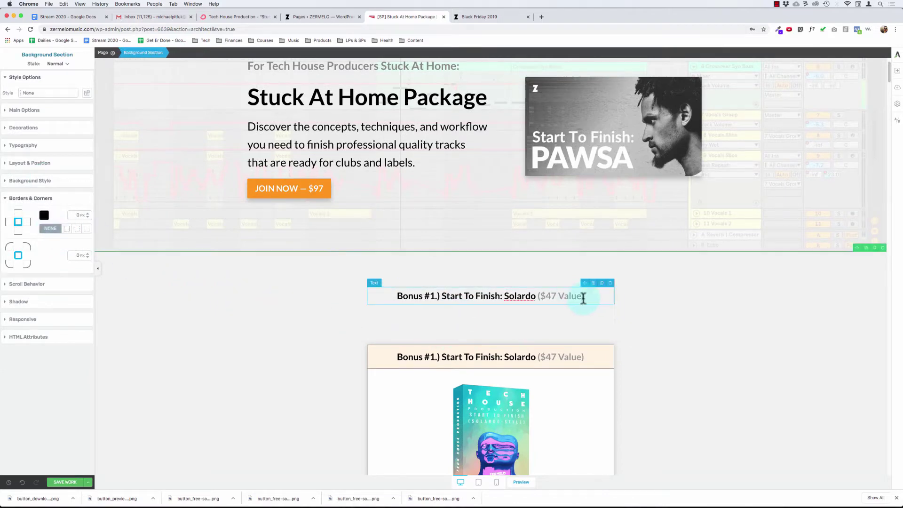
pyautogui.click(483, 294)
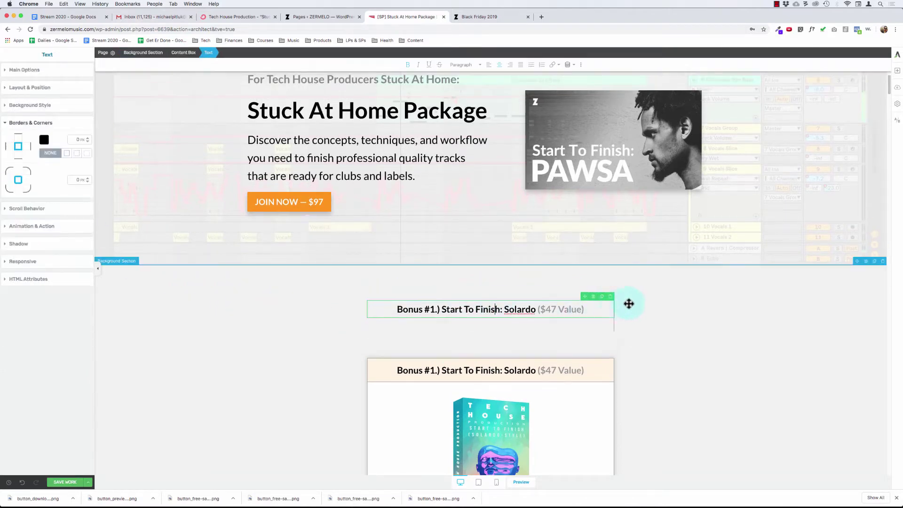
pyautogui.click(611, 324)
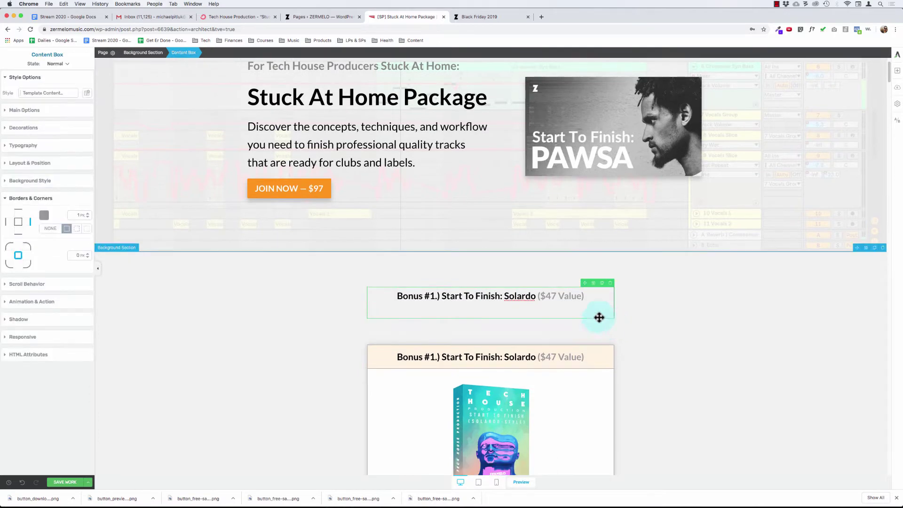
pyautogui.click(55, 229)
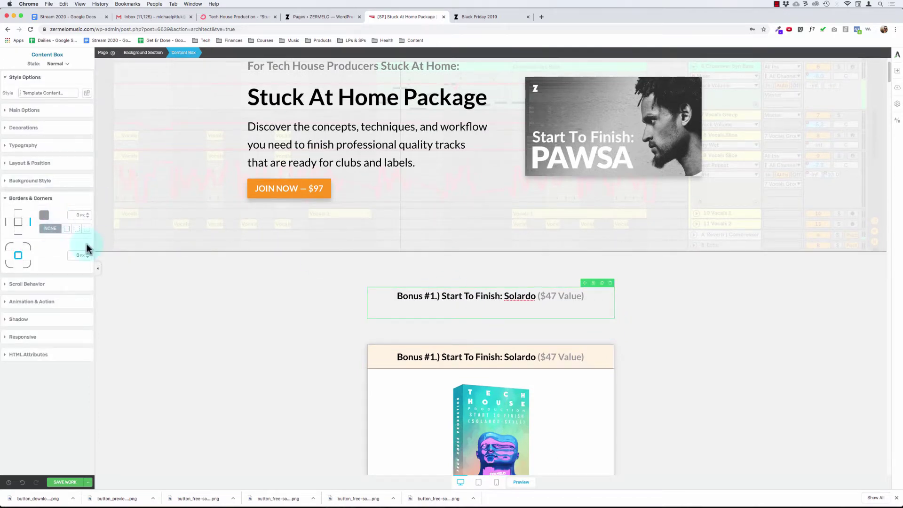
# Replace the unboxed Bonus #1 heading text with "Here's Everything You Get:".
pyautogui.click(451, 296)
pyautogui.click(486, 295)
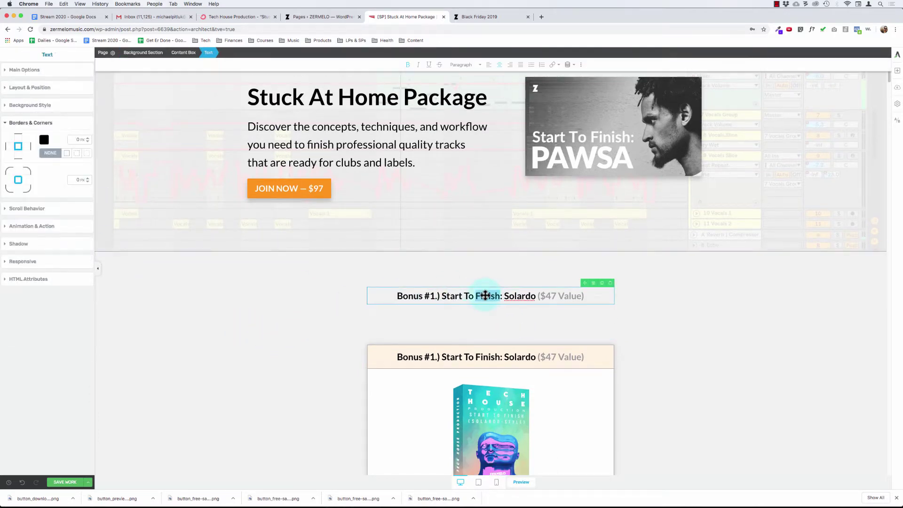
pyautogui.click(485, 295)
pyautogui.click(477, 299)
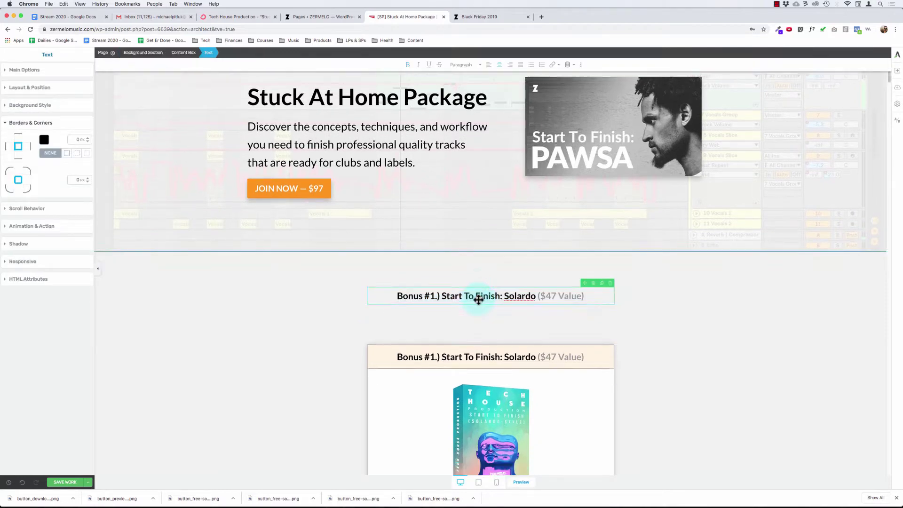
pyautogui.tripleClick(465, 306)
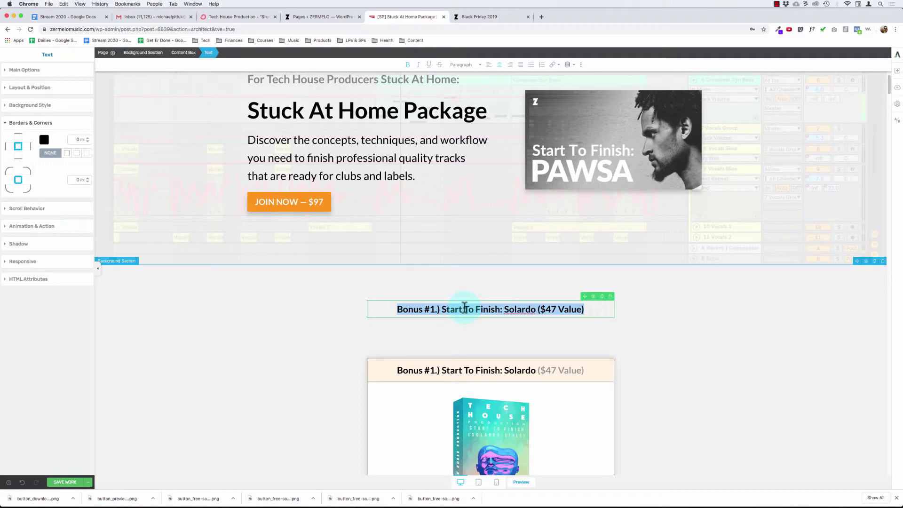
pyautogui.write("Here's")
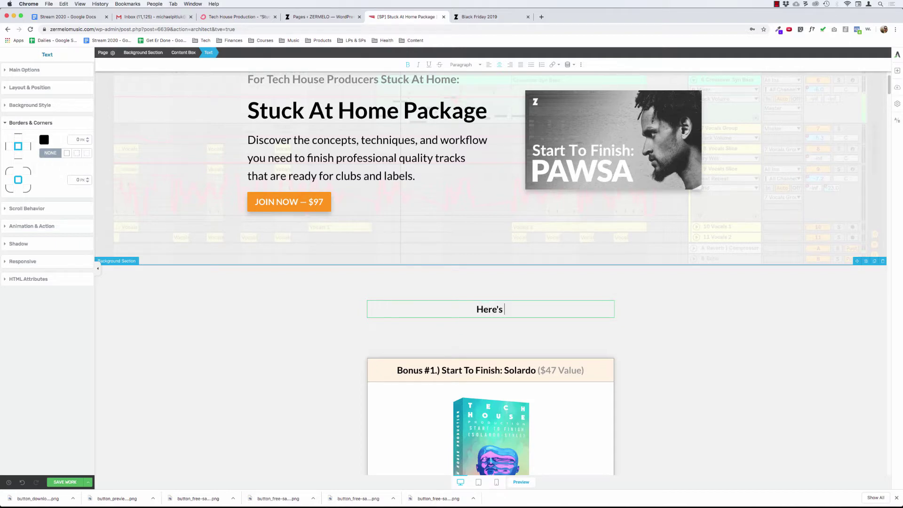
pyautogui.write(' Everything ')
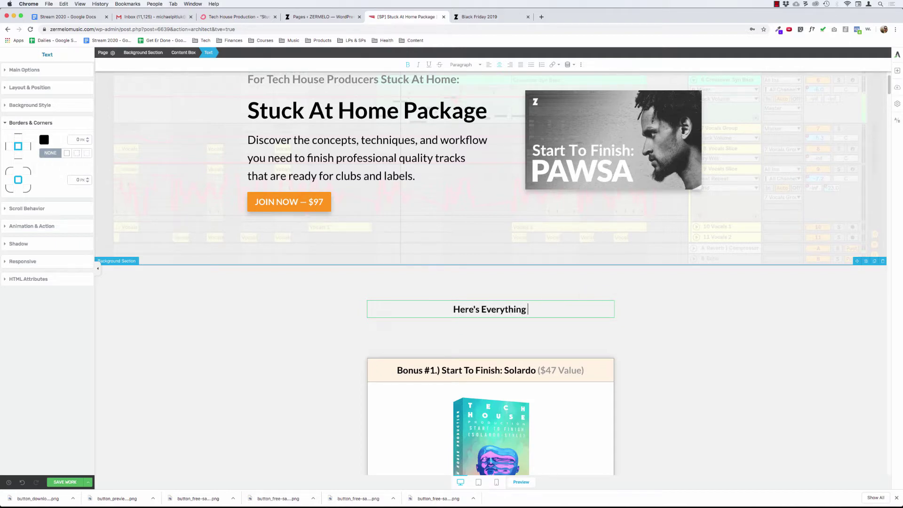
pyautogui.write('Y')
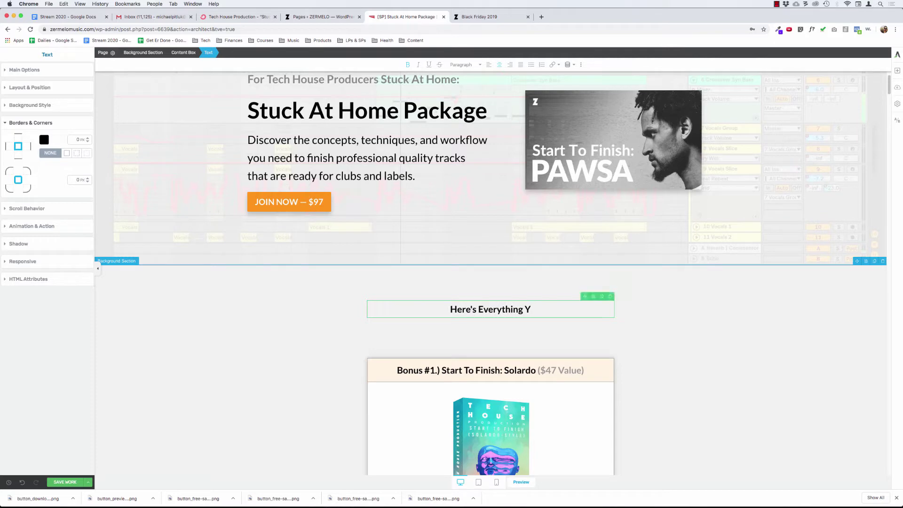
pyautogui.write('ou Get:')
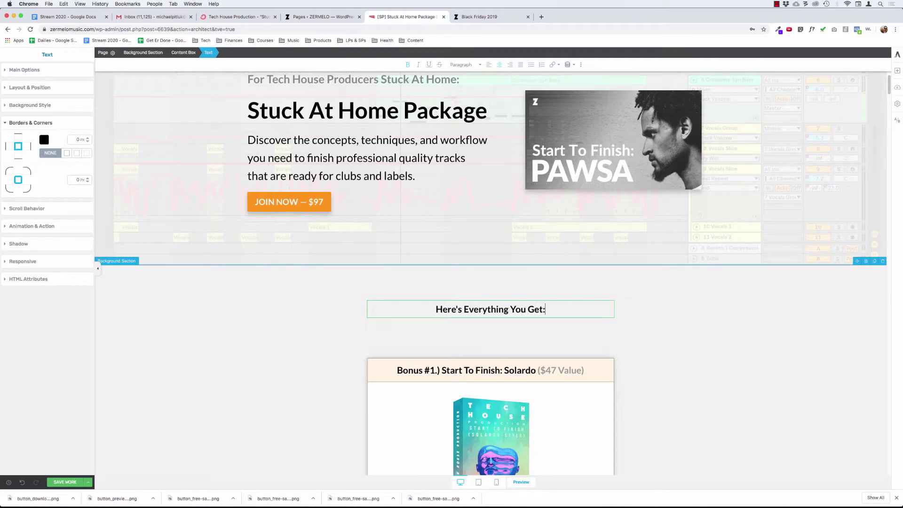
# Format the "Here's Everything You Get:" text as Heading 1.
pyautogui.press('super+a')
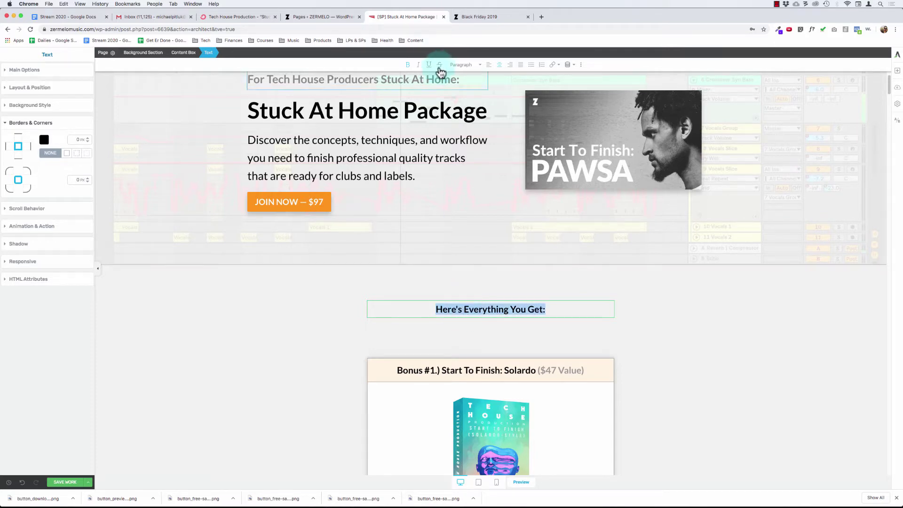
pyautogui.click(461, 64)
pyautogui.click(474, 112)
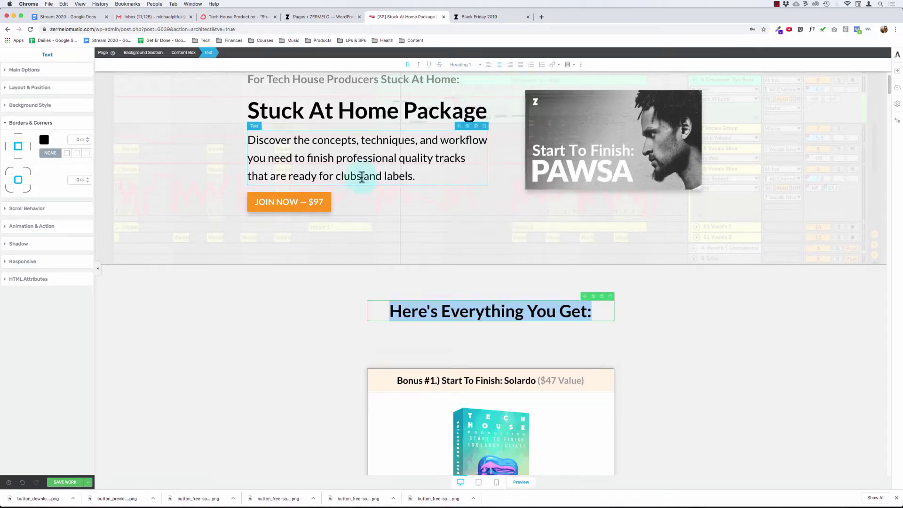
pyautogui.click(258, 298)
pyautogui.click(430, 297)
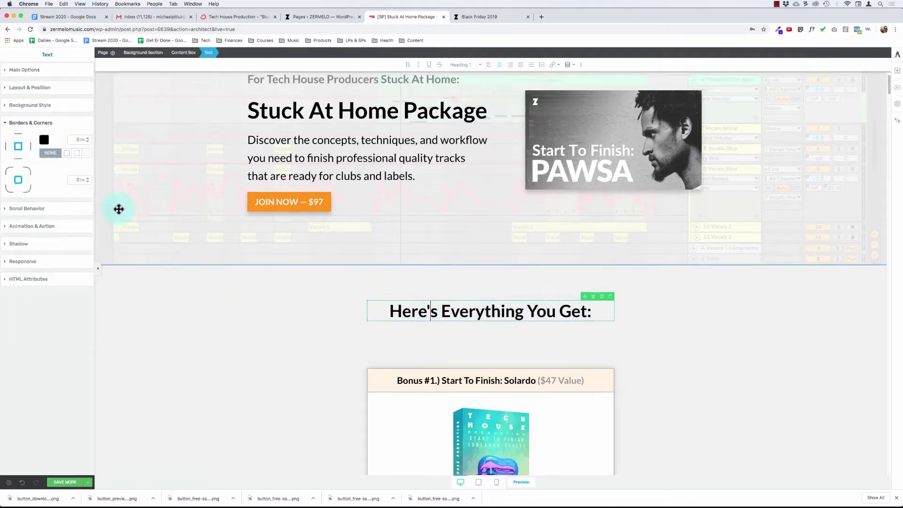
# Reduce the bottom margin and padding of the heading's content box to 0, and set the heading's line spacing below to 0 px.
pyautogui.click(187, 53)
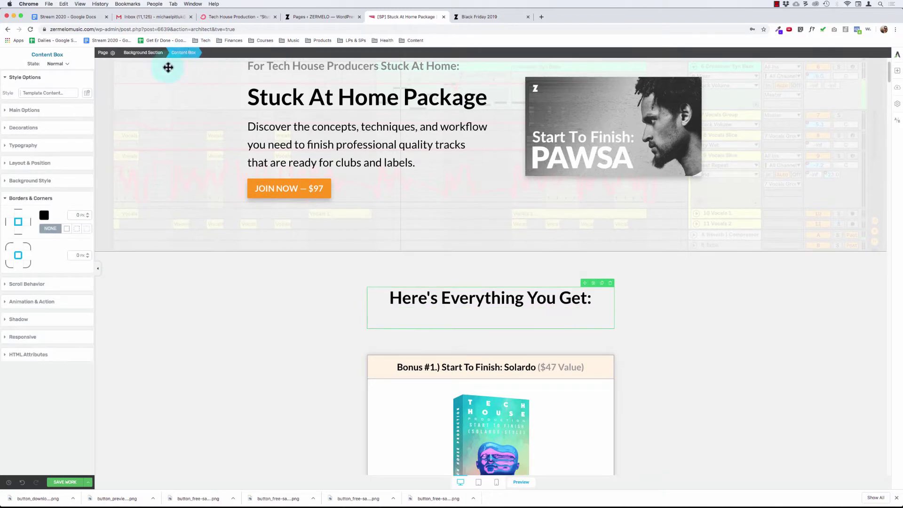
pyautogui.click(30, 163)
pyautogui.moveTo(53, 245); pyautogui.dragTo(49, 269)
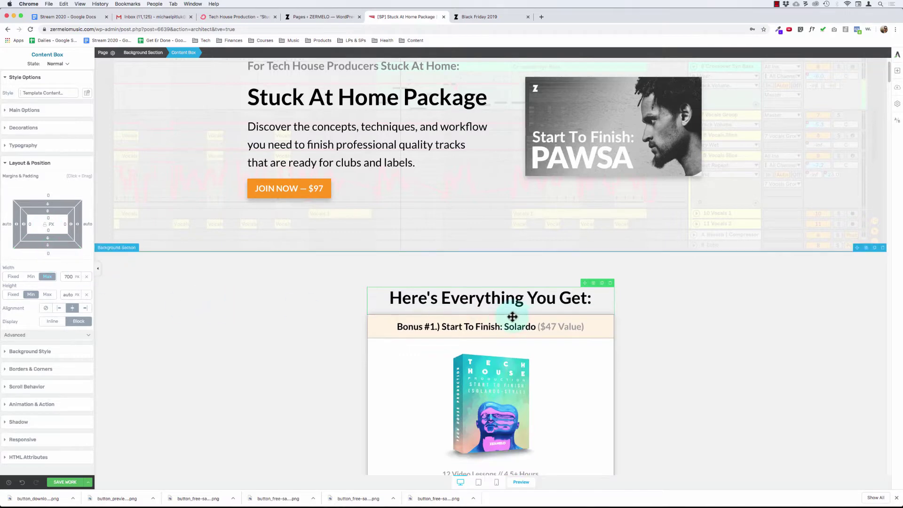
pyautogui.click(484, 294)
pyautogui.click(22, 70)
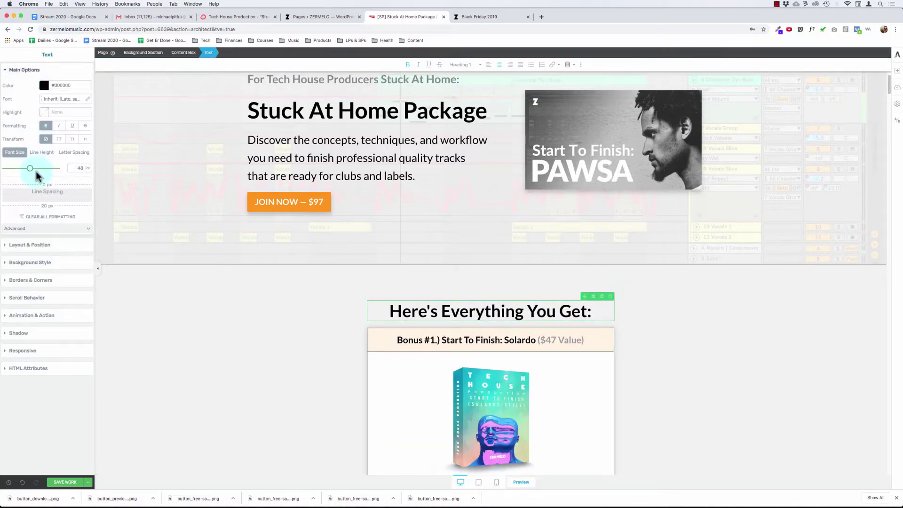
pyautogui.moveTo(42, 203); pyautogui.dragTo(70, 131)
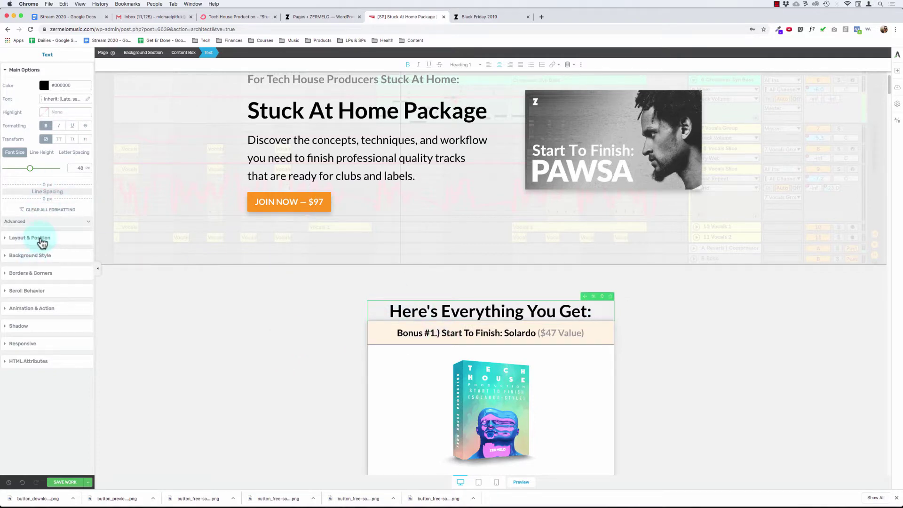
# Set the top padding of the grey background section containing the heading and bonus boxes to 60 px.
pyautogui.click(310, 291)
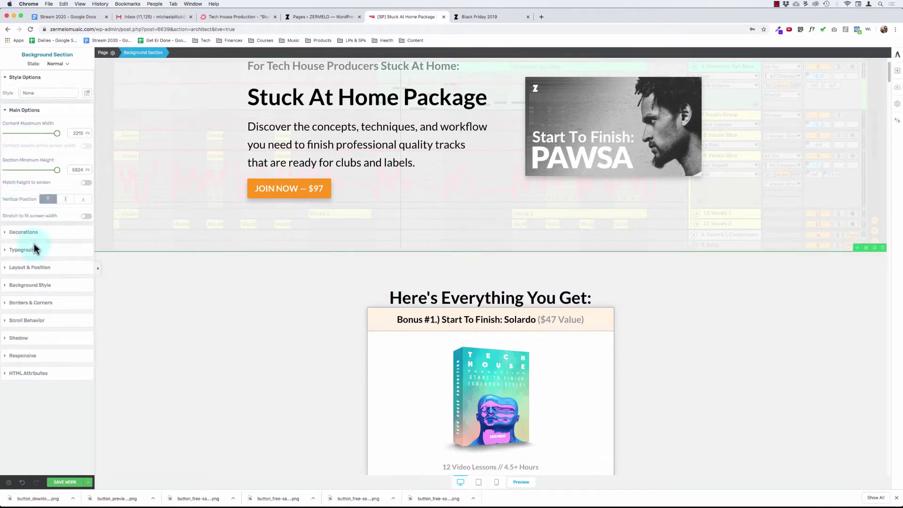
pyautogui.click(31, 268)
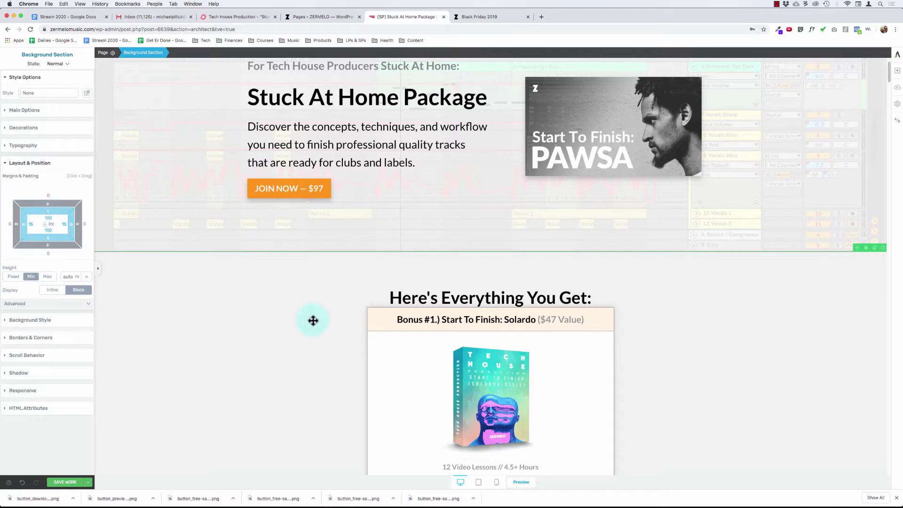
pyautogui.click(463, 292)
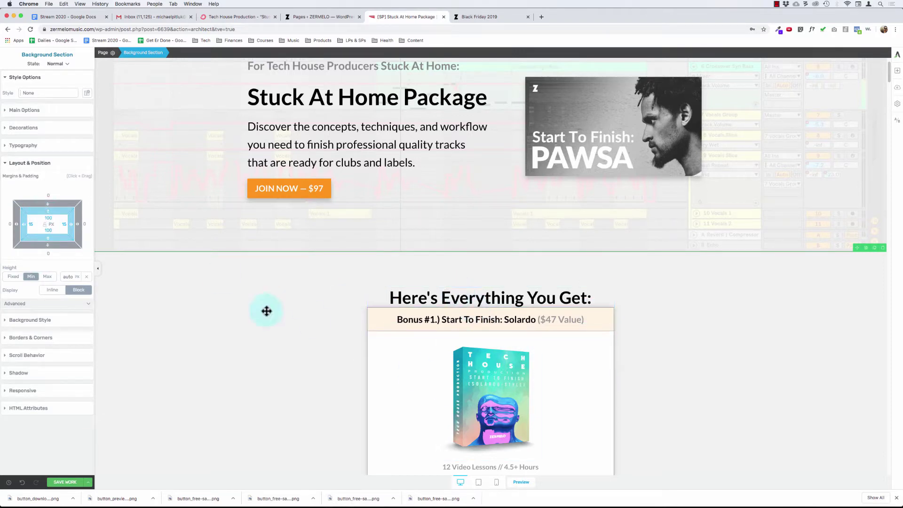
pyautogui.write('60')
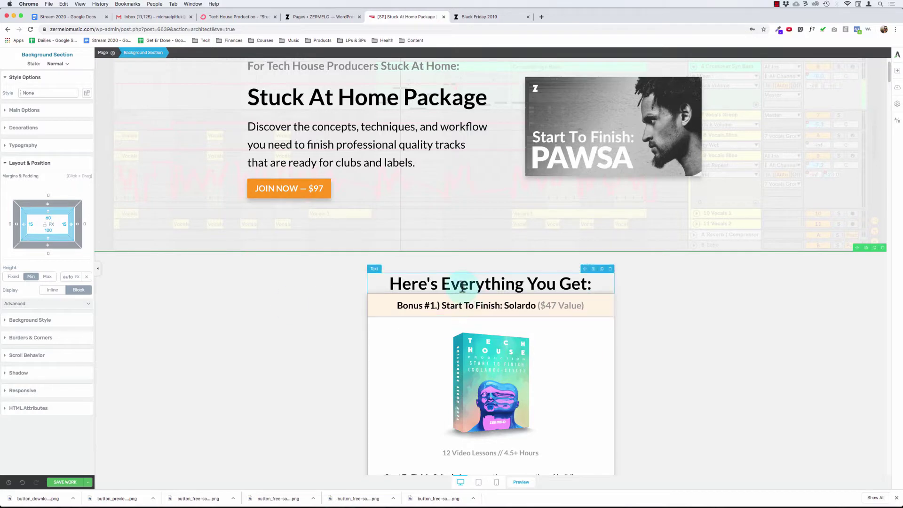
# Add a bottom margin to the heading's content box to separate it from the Bonus #1 box.
pyautogui.click(462, 288)
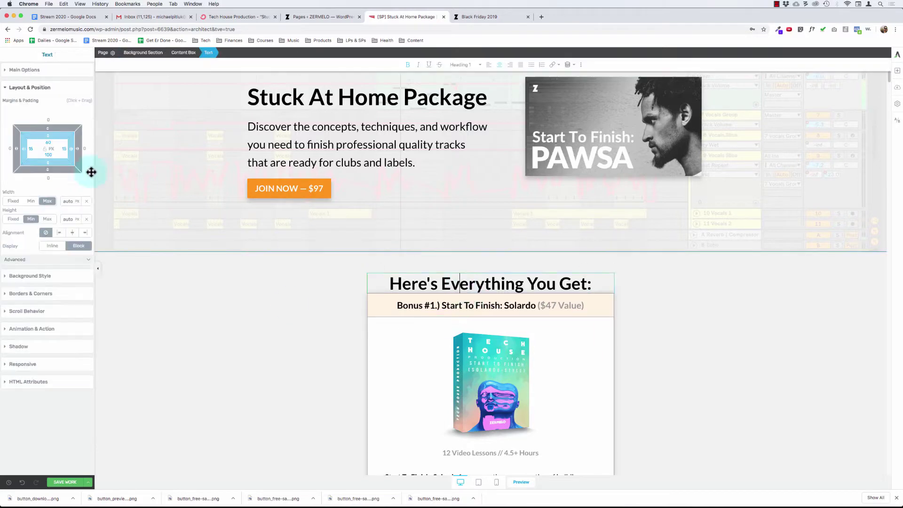
pyautogui.click(186, 53)
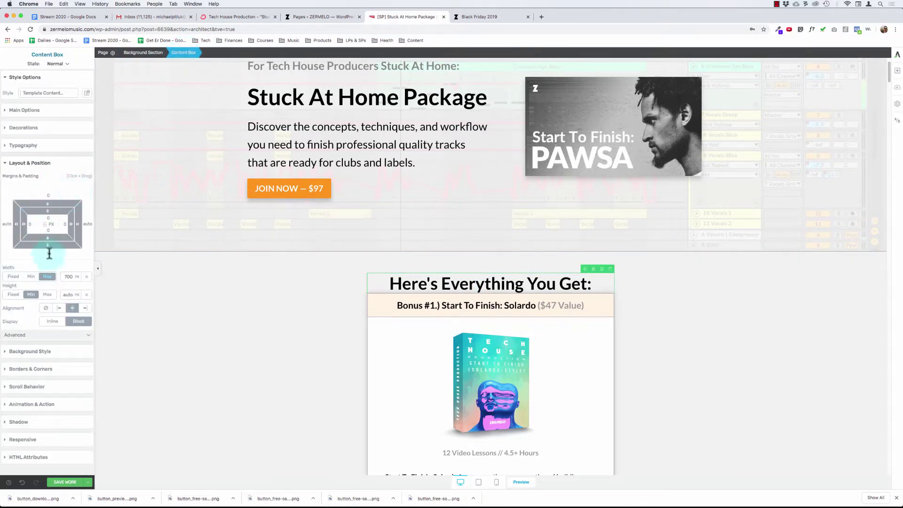
pyautogui.moveTo(49, 253); pyautogui.dragTo(47, 246)
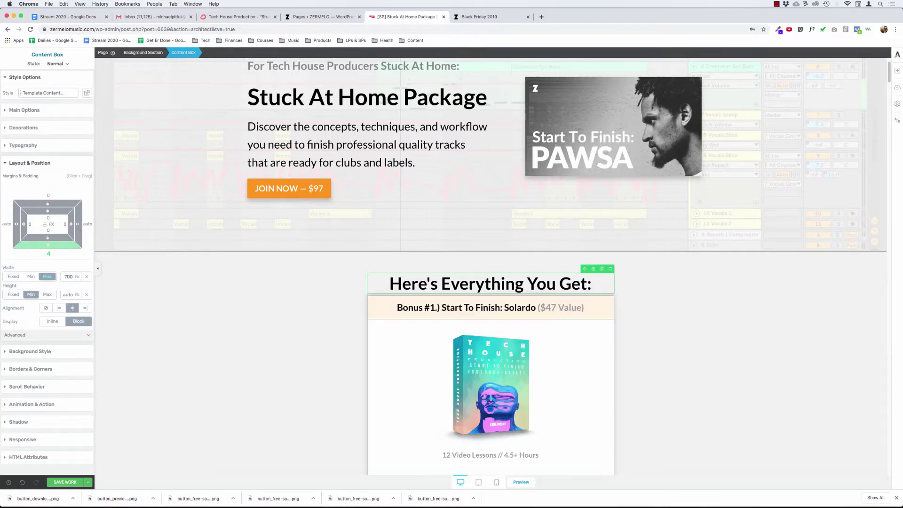
# Set the background colour of the section containing the "Here's Everything You Get:" heading to white (#ffffff).
pyautogui.click(224, 323)
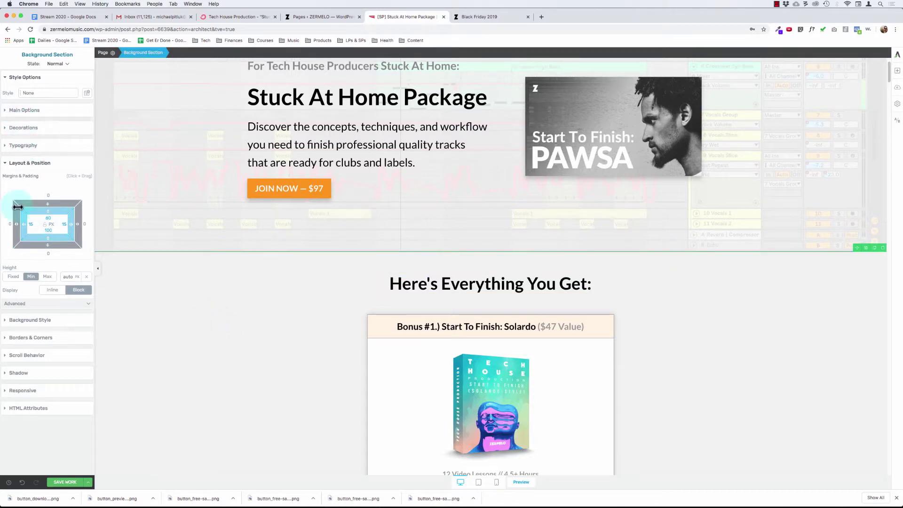
pyautogui.click(27, 325)
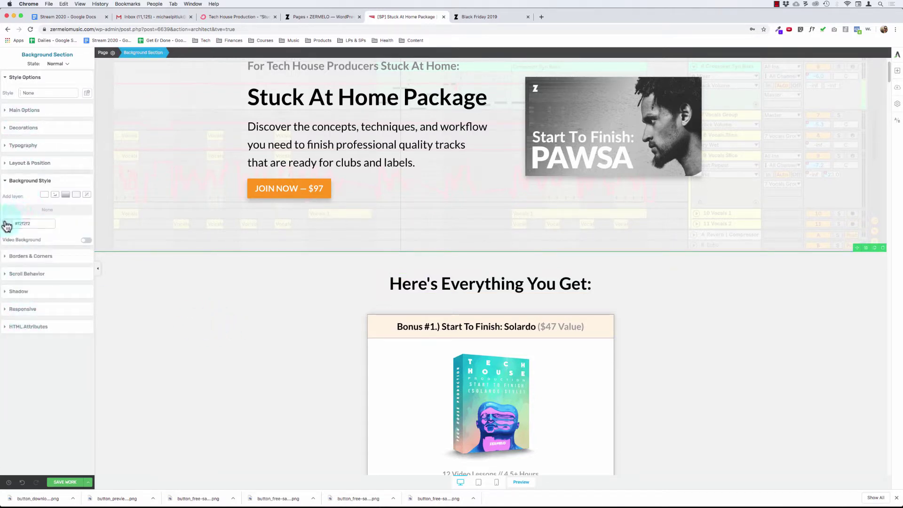
pyautogui.click(7, 223)
pyautogui.moveTo(16, 261); pyautogui.dragTo(7, 236)
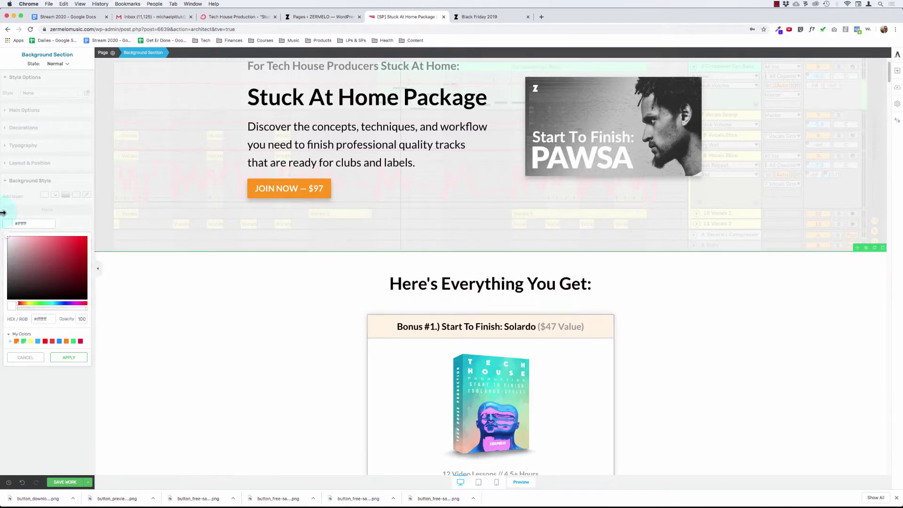
pyautogui.click(69, 357)
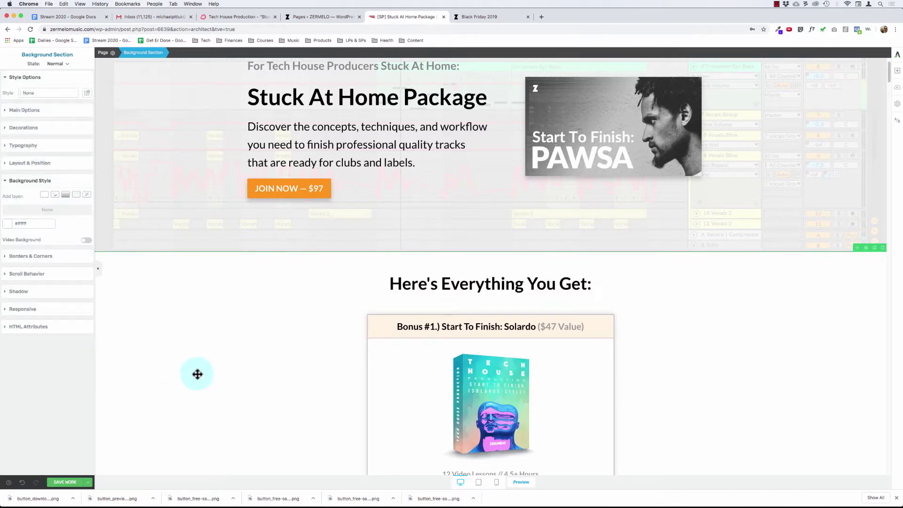
# Remove the word "Bonus" from the title of the first box so it starts with "#1.)".
pyautogui.doubleClick(409, 327)
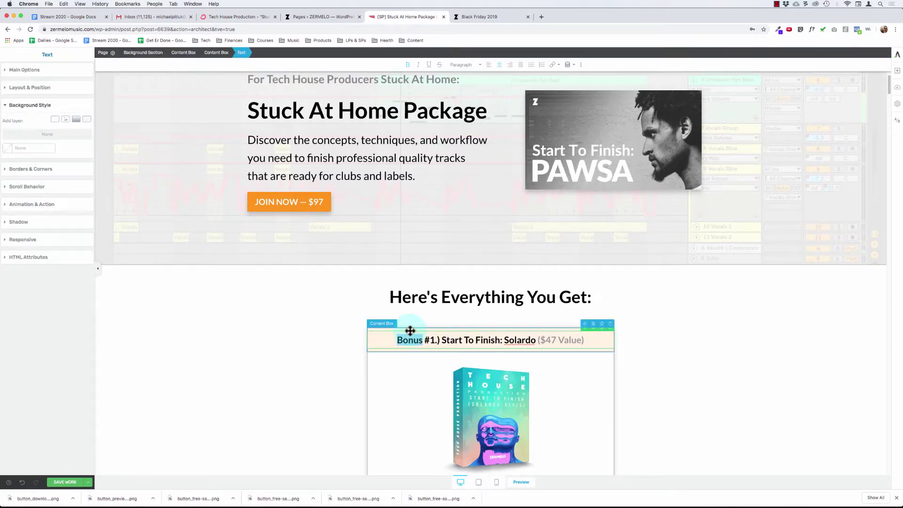
pyautogui.press('BackSpace')
pyautogui.press('BackSpace')
pyautogui.press('BackSpace')
pyautogui.press('BackSpace')
pyautogui.press('BackSpace')
pyautogui.press('BackSpace')
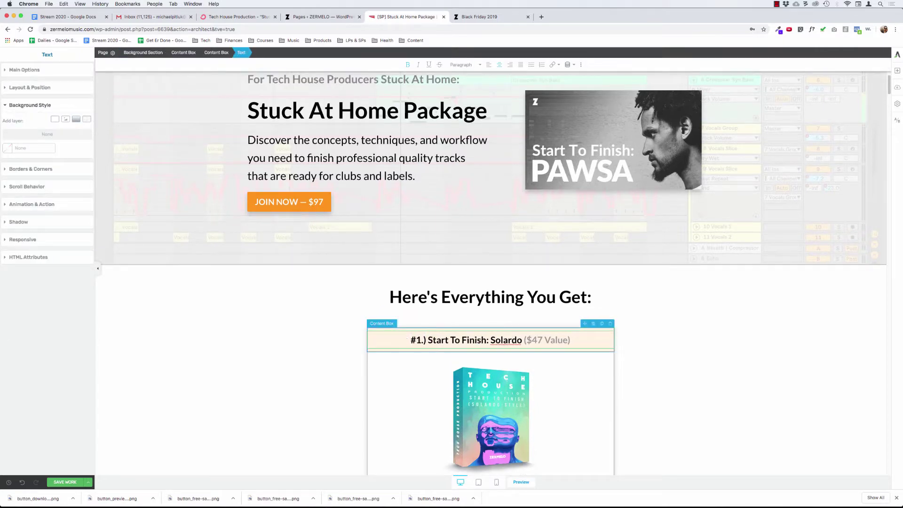
pyautogui.click(277, 307)
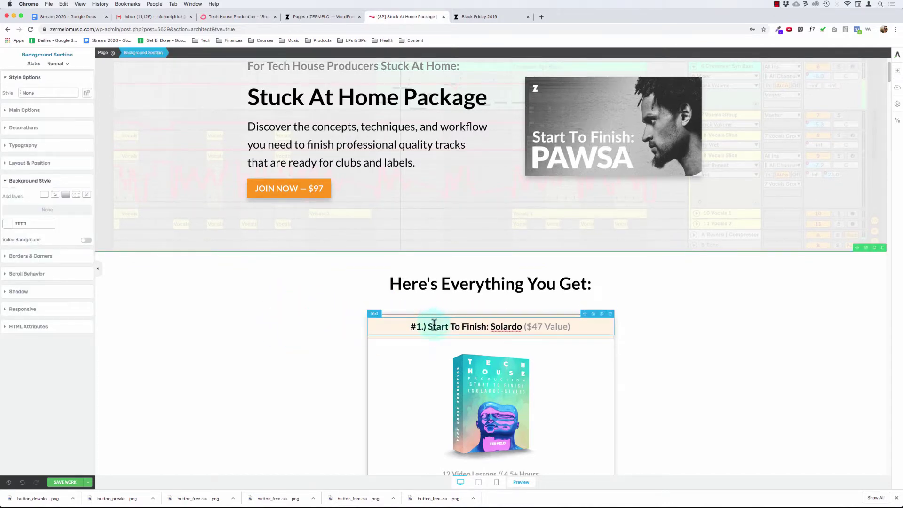
# Change the number in the first box's title to #2.
pyautogui.click(500, 326)
pyautogui.click(418, 339)
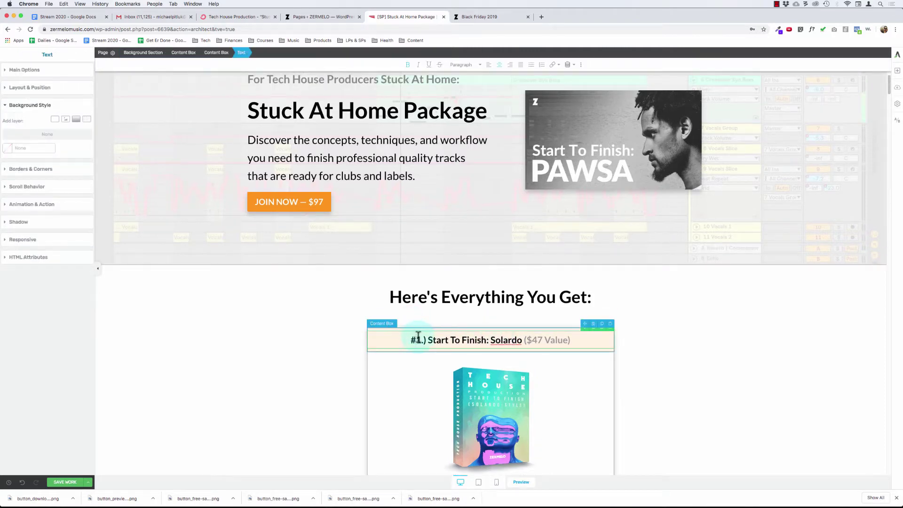
pyautogui.press('BackSpace')
pyautogui.write('2')
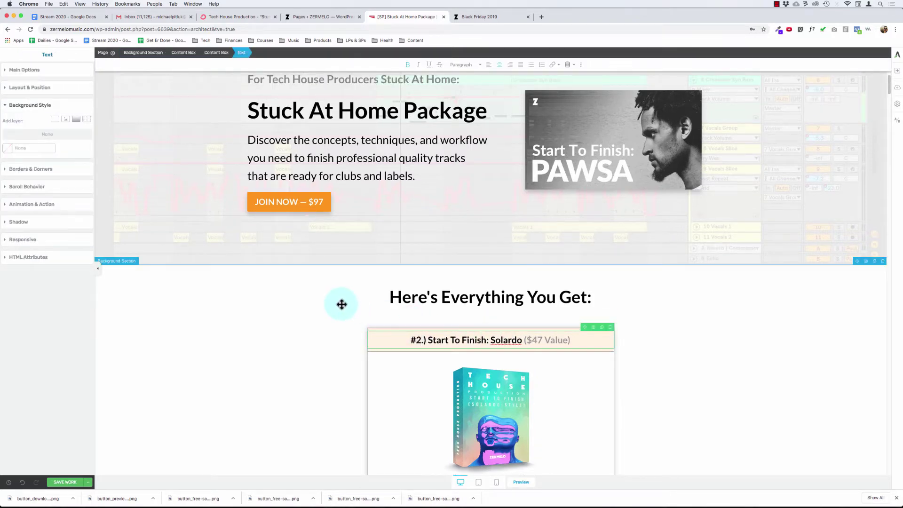
# Replace the parentheses around "$47 Value" in the first box's title with a preceding em dash.
pyautogui.click(528, 340)
pyautogui.press('BackSpace')
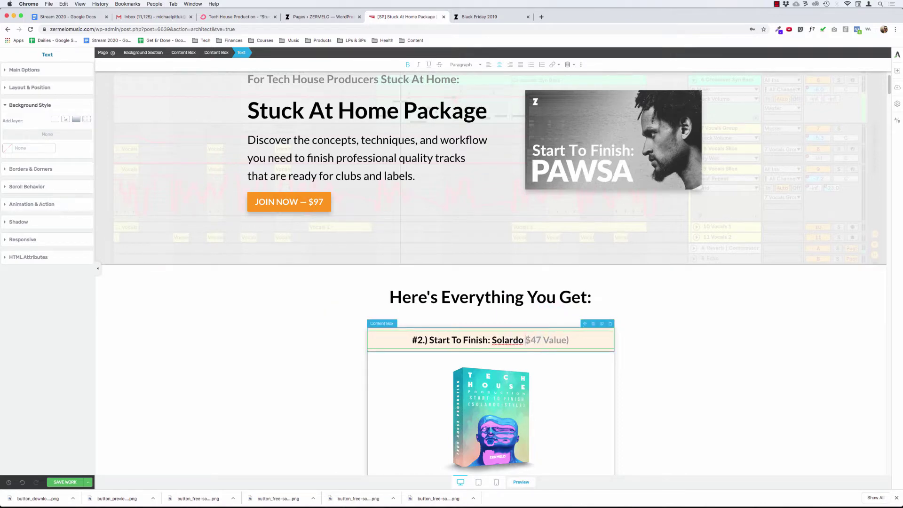
pyautogui.write('—')
pyautogui.press('BackSpace')
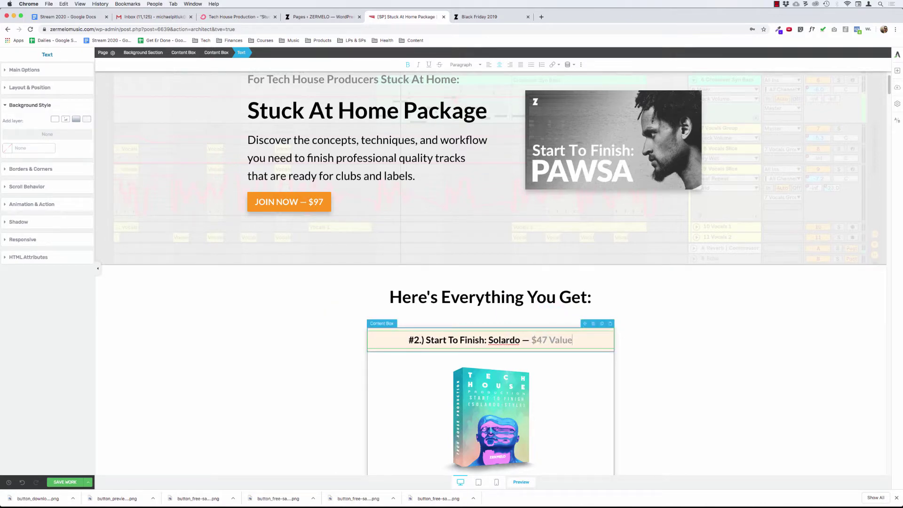
# Colour the "— $47 Value" part of the first box's title grey (#999999).
pyautogui.hotkey('shift', 'Left')
pyautogui.hotkey('shift', 'Left')
pyautogui.hotkey('shift', 'Left')
pyautogui.hotkey('shift', 'Left')
pyautogui.hotkey('shift', 'Left')
pyautogui.hotkey('shift', 'Left')
pyautogui.hotkey('shift', 'Left')
pyautogui.hotkey('shift', 'Left')
pyautogui.hotkey('shift', 'Left')
pyautogui.hotkey('shift', 'Left')
pyautogui.hotkey('shift', 'Left')
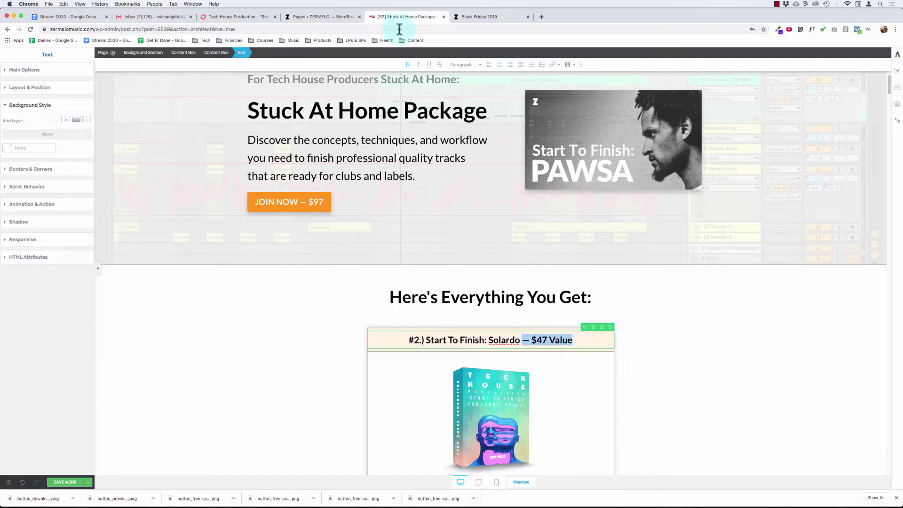
pyautogui.click(22, 71)
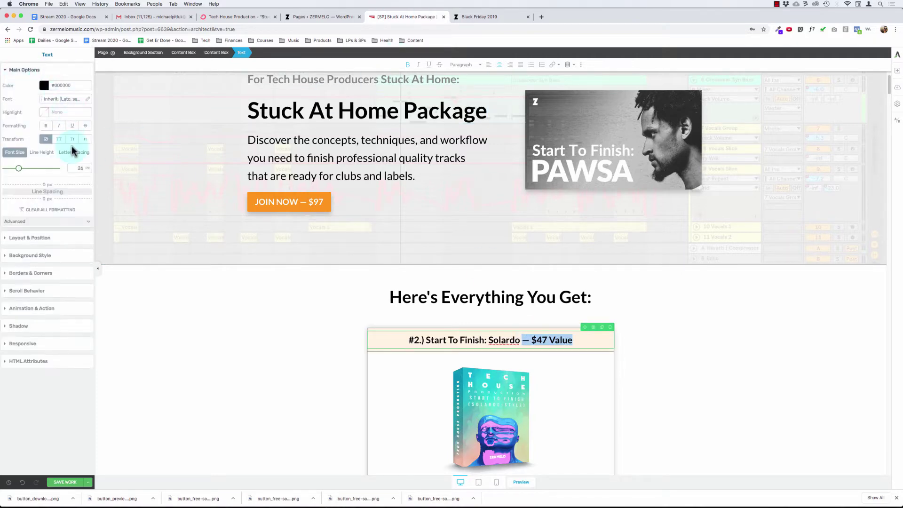
pyautogui.click(44, 85)
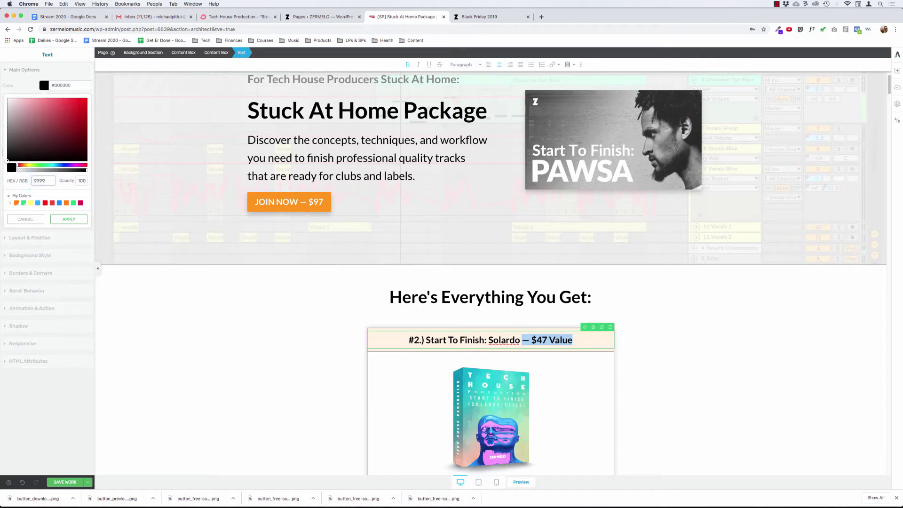
pyautogui.write('999999')
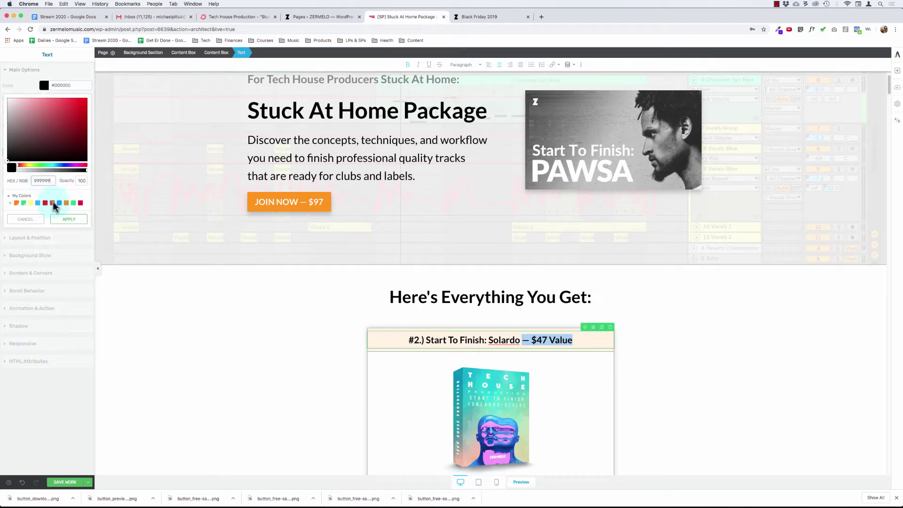
pyautogui.click(69, 219)
pyautogui.click(266, 312)
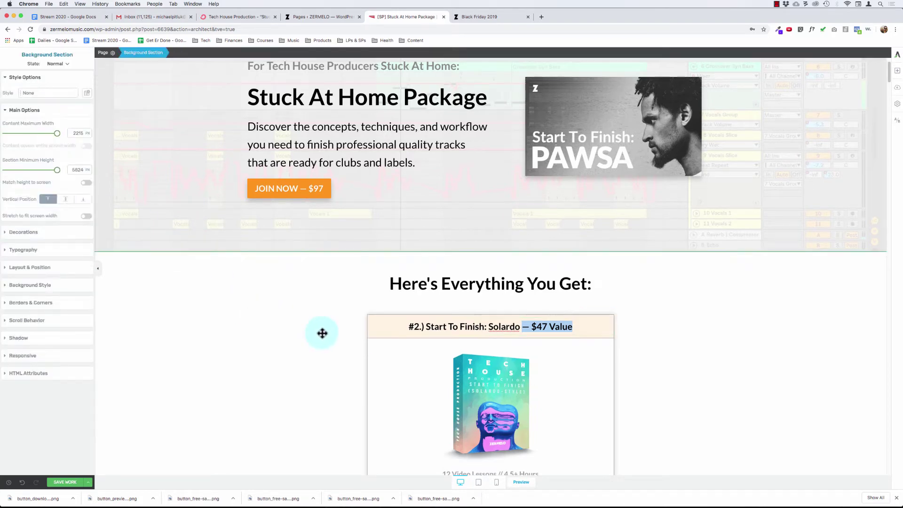
pyautogui.click(517, 402)
pyautogui.click(293, 371)
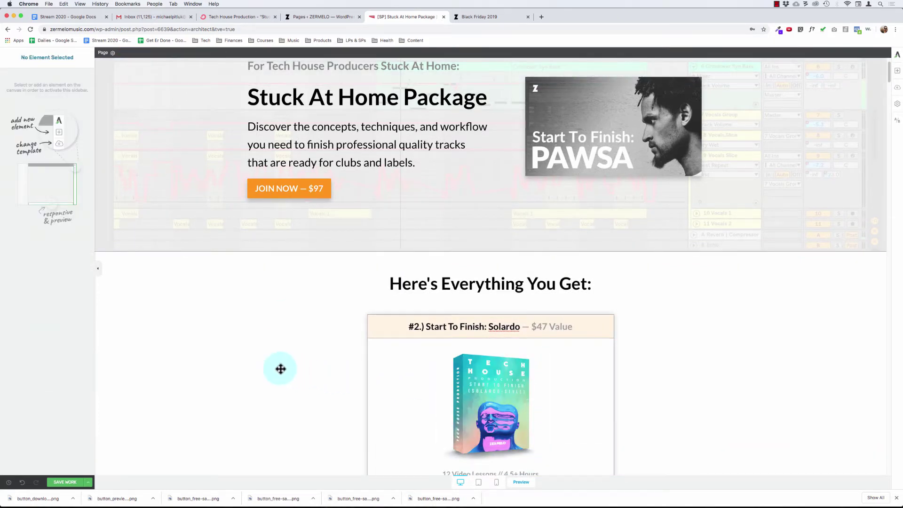
# Edit the first box's title to read "#1.) Start To Finish: PAWSA — $97 Value".
pyautogui.click(458, 326)
pyautogui.click(183, 52)
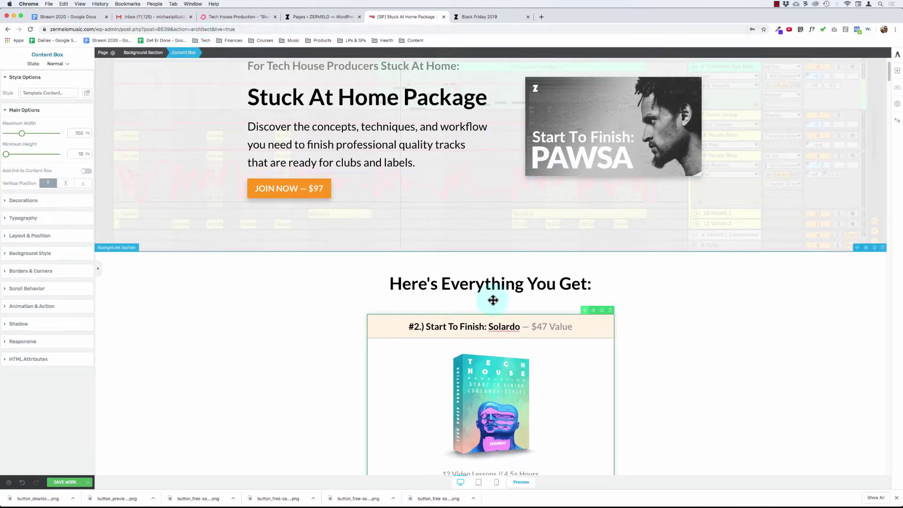
pyautogui.click(418, 321)
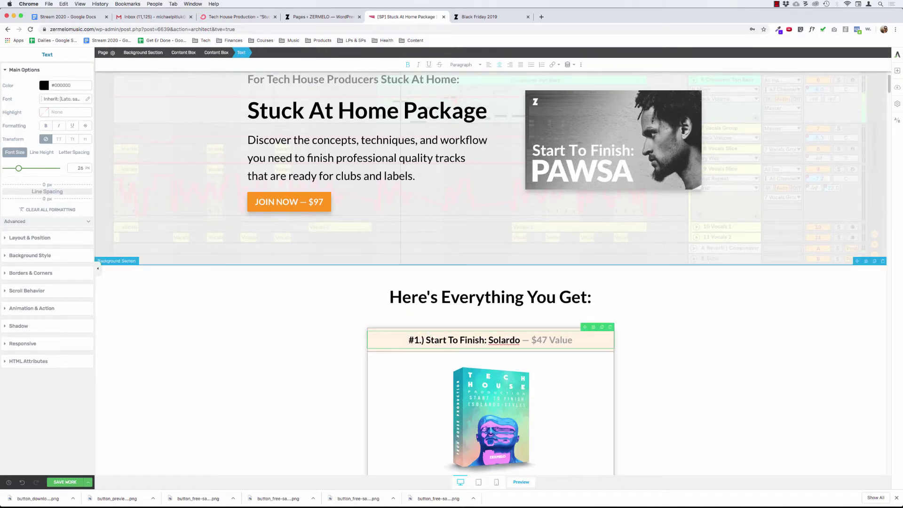
pyautogui.hotkey('alt', 'BackSpace')
pyautogui.write('PAWSA')
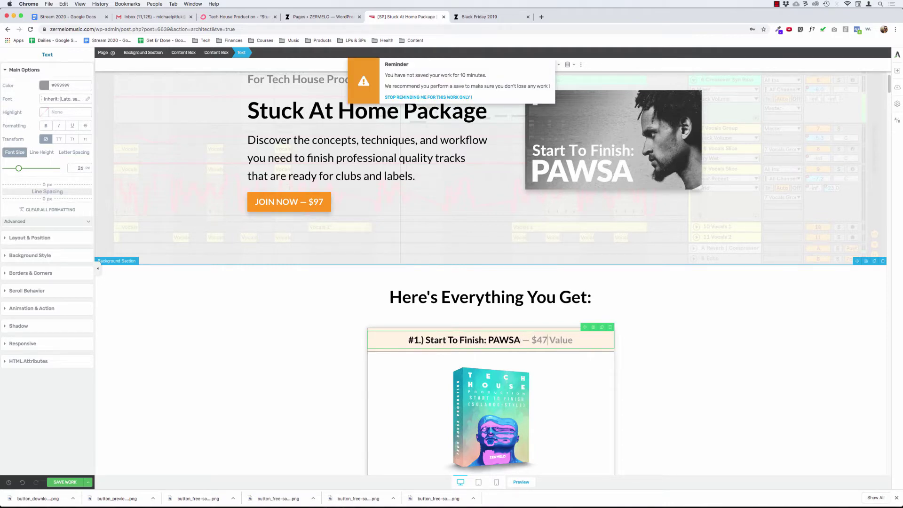
pyautogui.press('BackSpace')
pyautogui.write('9')
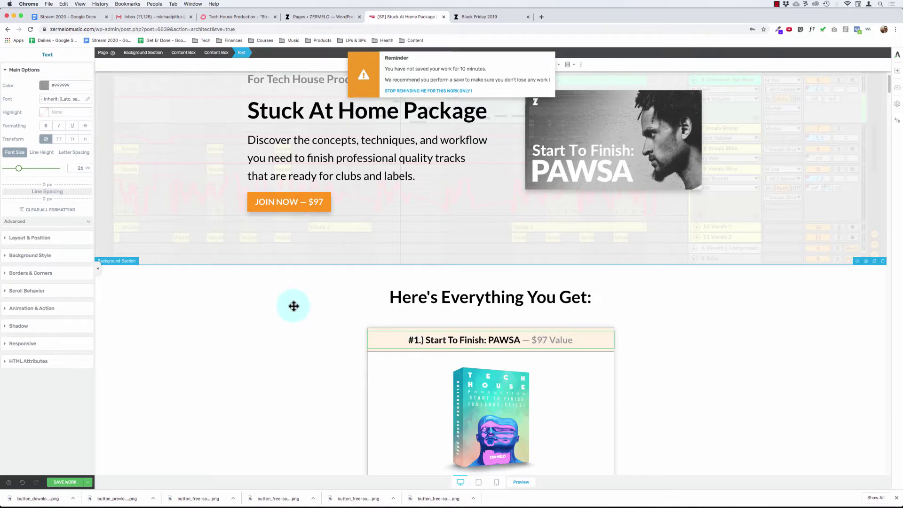
pyautogui.click(266, 322)
# Duplicate the Start To Finish: PAWSA image in the page's top section.
pyautogui.scroll(-3, 271, 329)
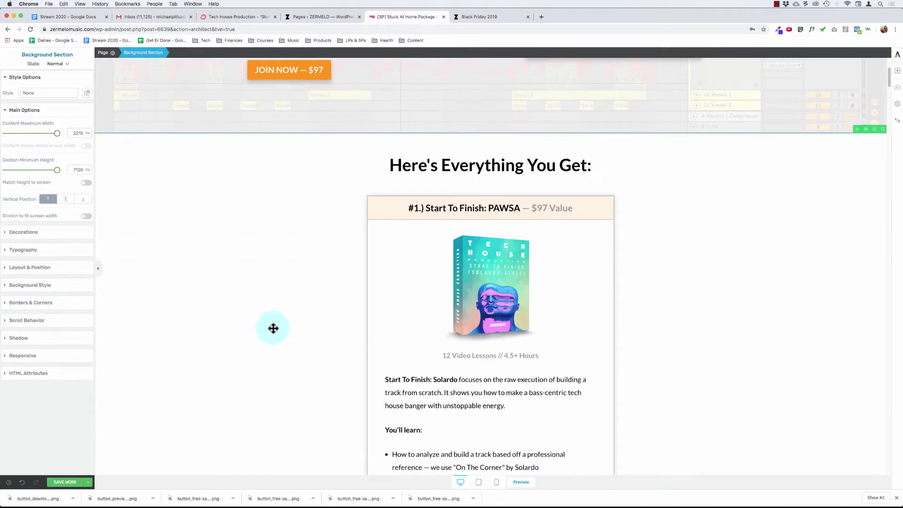
pyautogui.click(521, 275)
pyautogui.click(521, 276)
pyautogui.scroll(3, 514, 268)
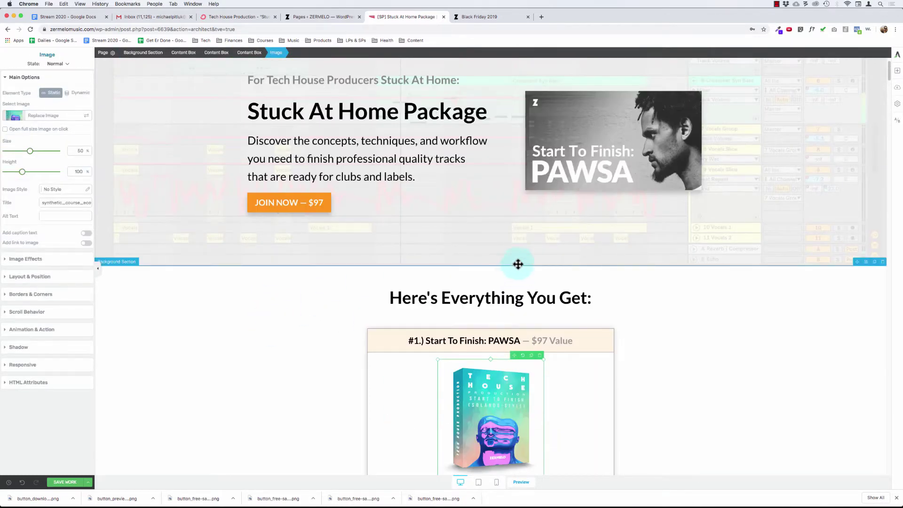
pyautogui.click(691, 87)
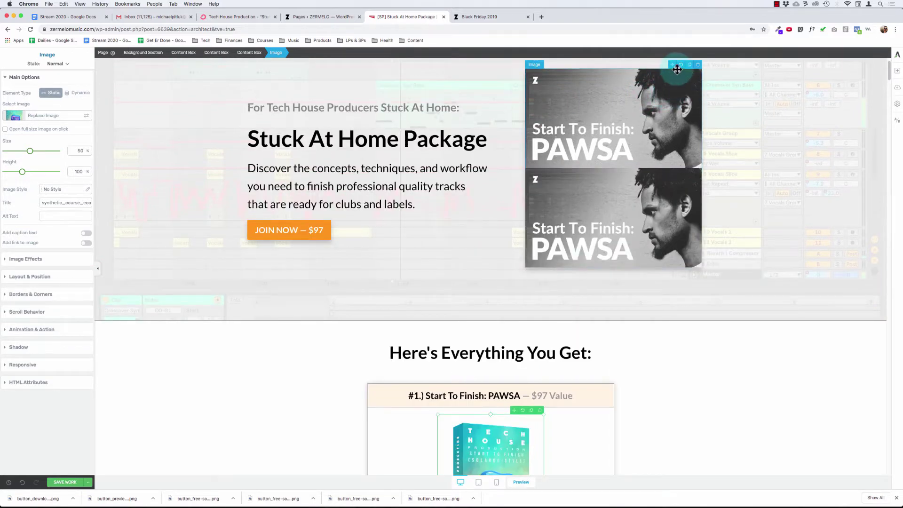
# Try using the copied PAWSA image in place of the product picture in the #1 box, and undo the deletion and the move.
pyautogui.moveTo(673, 66); pyautogui.dragTo(396, 379)
pyautogui.scroll(-3, 396, 380)
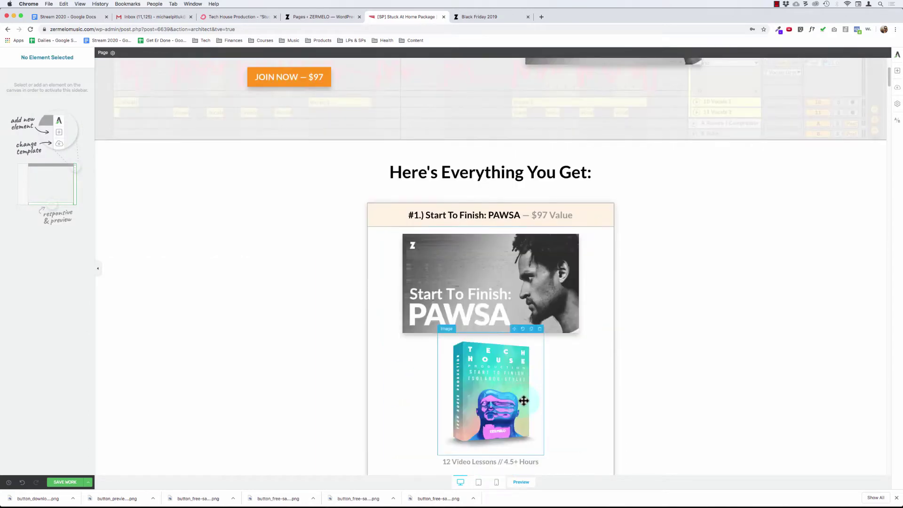
pyautogui.click(541, 330)
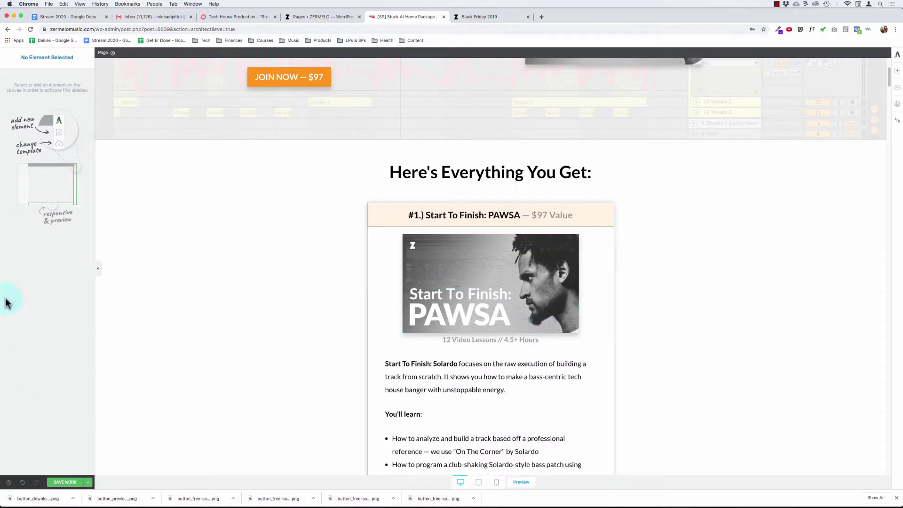
pyautogui.click(23, 483)
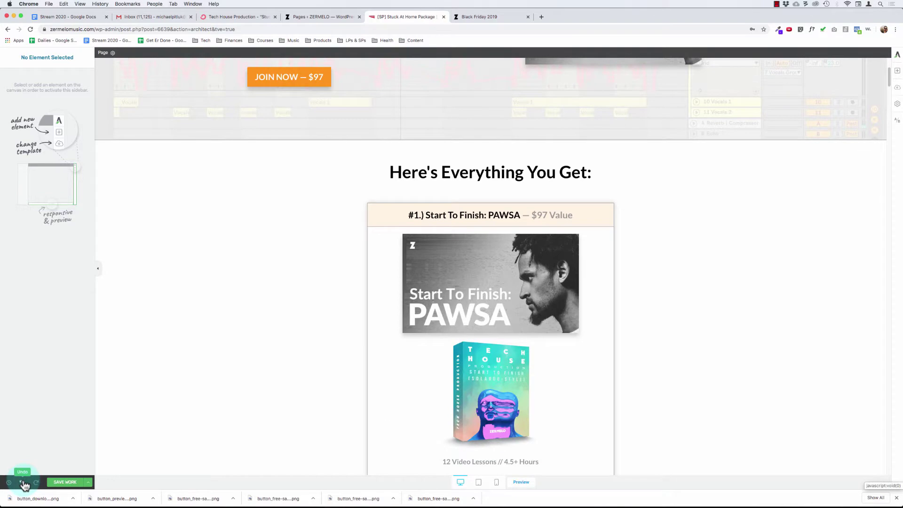
pyautogui.click(22, 483)
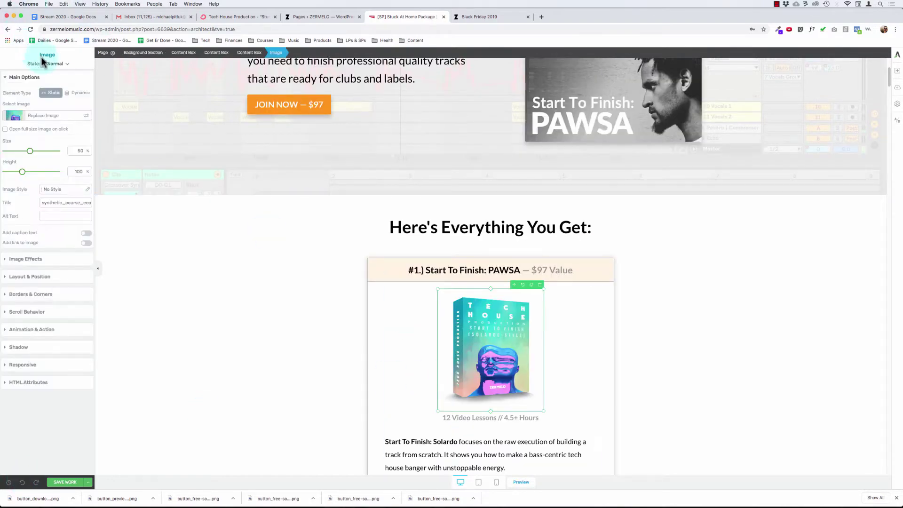
# Duplicate the Secrets Of The Groove image from Bonus #3 and substitute one copy for the product picture in the #1 box.
pyautogui.scroll(-10, 273, 211)
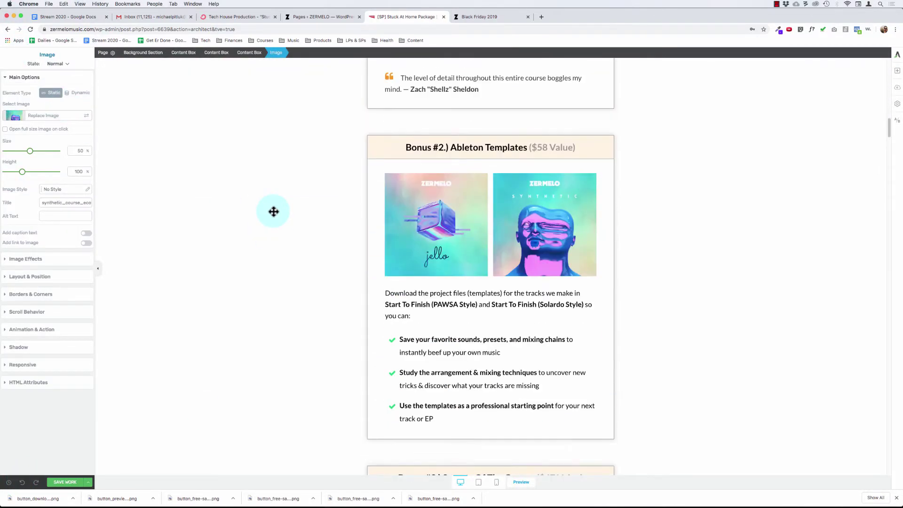
pyautogui.scroll(-7, 273, 211)
pyautogui.click(485, 212)
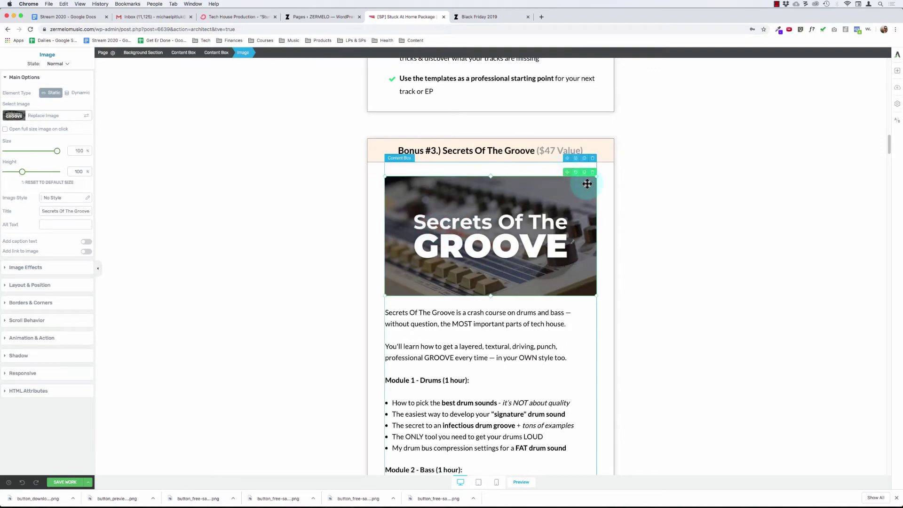
pyautogui.click(584, 174)
pyautogui.moveTo(567, 174); pyautogui.dragTo(494, 186)
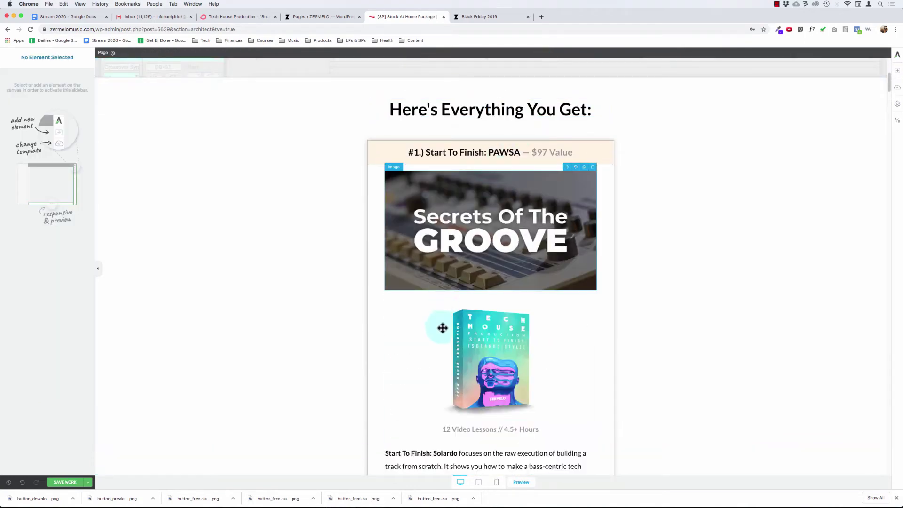
pyautogui.click(541, 302)
# Replace the Secrets Of The Groove image in the #1 box with stf_pawsa_2.jpg from the media library at full size.
pyautogui.click(486, 202)
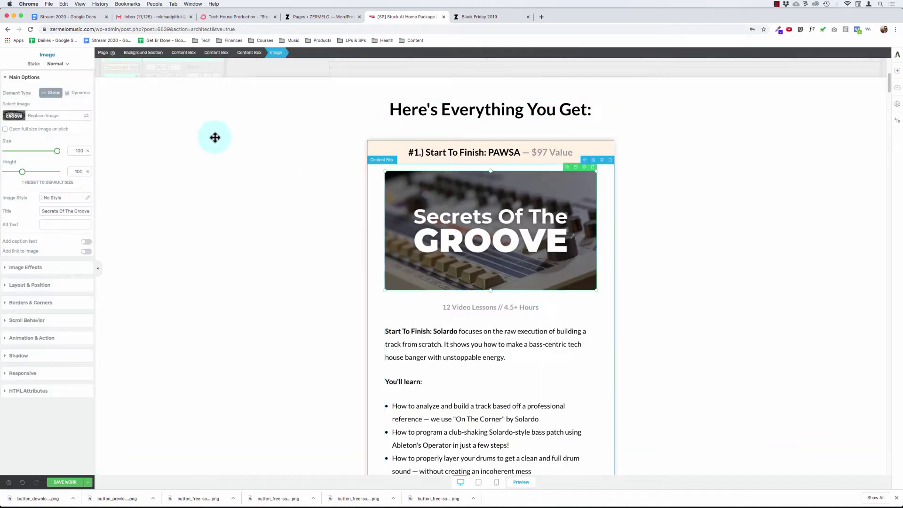
pyautogui.click(80, 119)
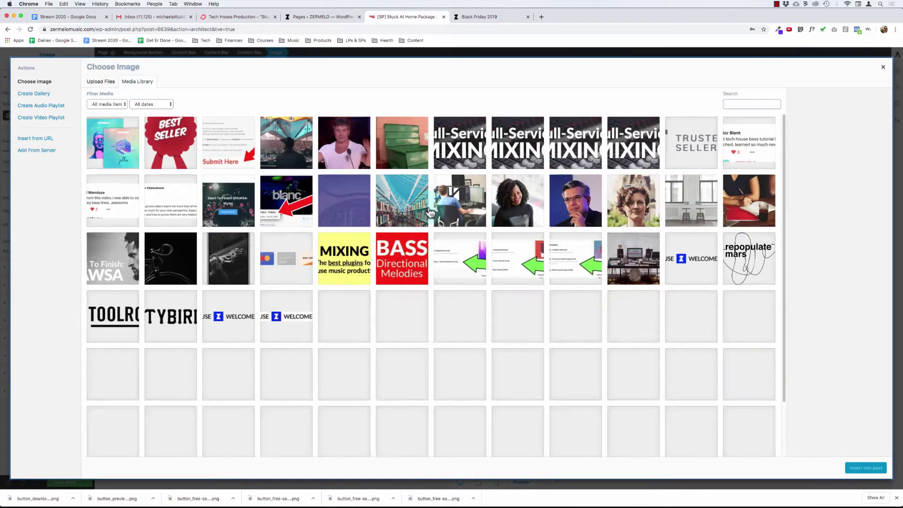
pyautogui.click(138, 260)
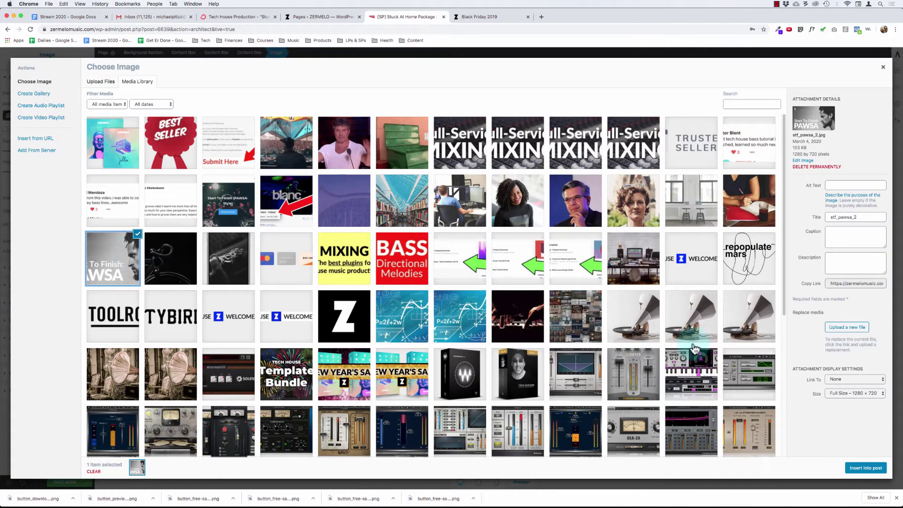
pyautogui.click(872, 468)
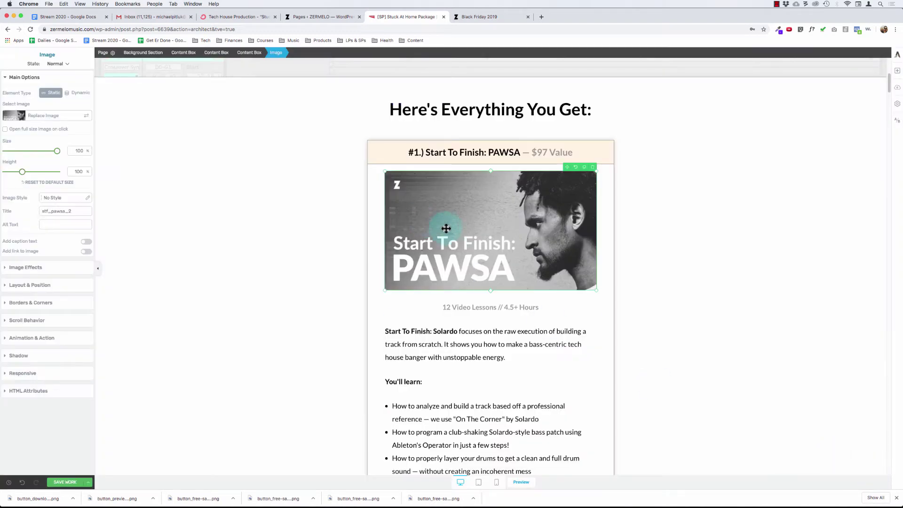
# Change the grey line under the #1 box's PAWSA image to "5 Modules // 11 Video Lessons // 7+ Hours".
pyautogui.click(269, 170)
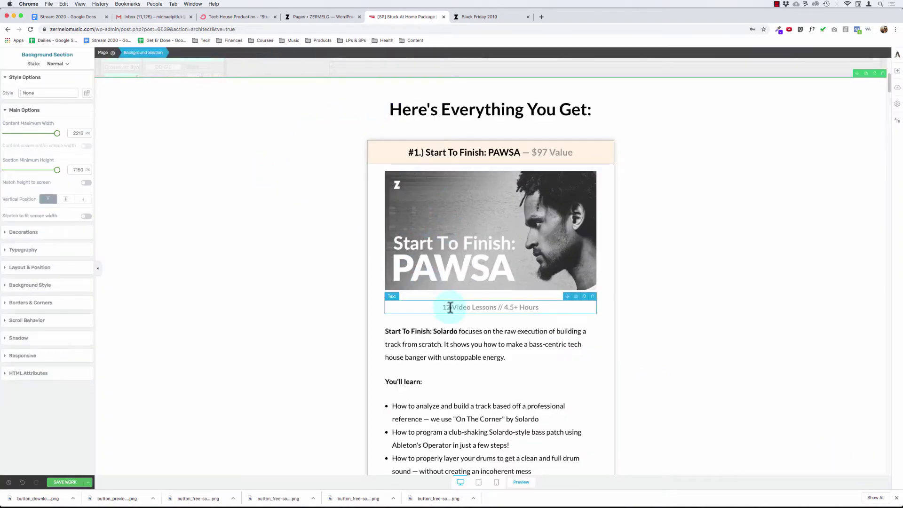
pyautogui.click(450, 308)
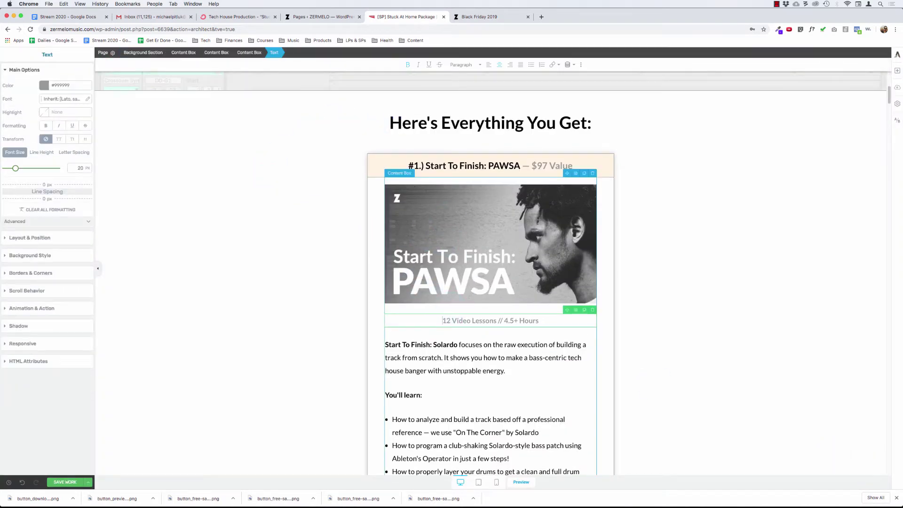
pyautogui.write('5')
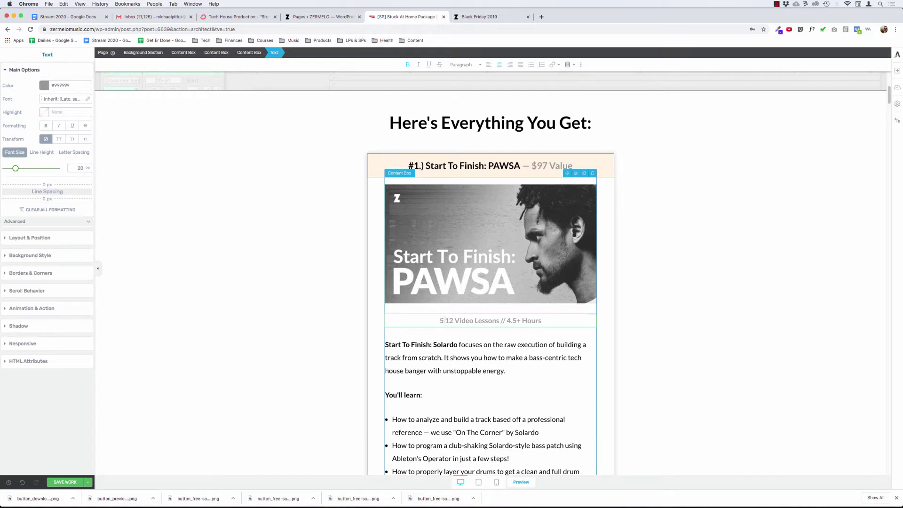
pyautogui.write(' Modules // 11')
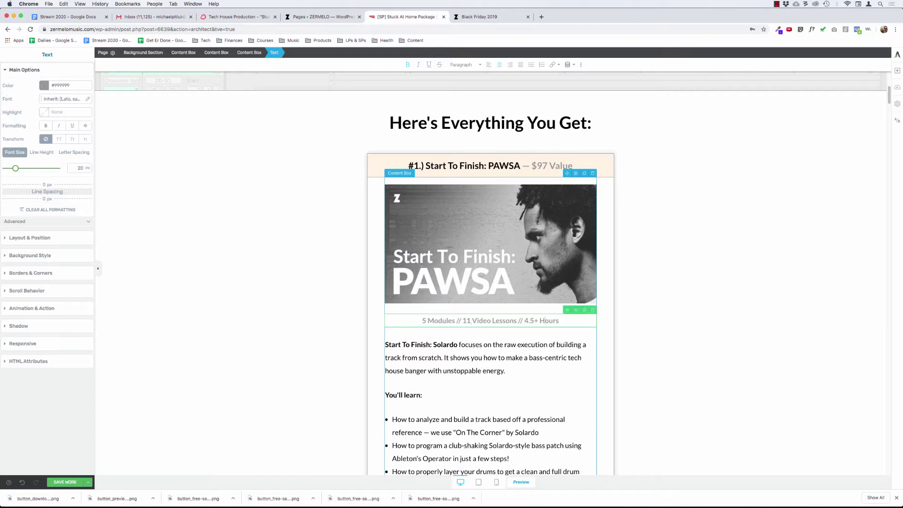
pyautogui.press('BackSpace')
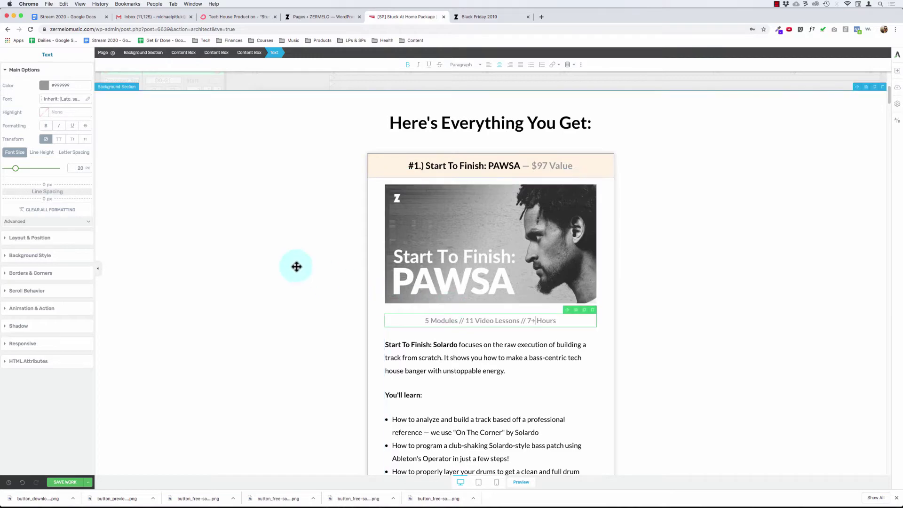
pyautogui.click(282, 270)
# Review the #1 box's Solardo text and look for the PAWSA course section on the Black Friday 2019 page.
pyautogui.scroll(-5, 282, 270)
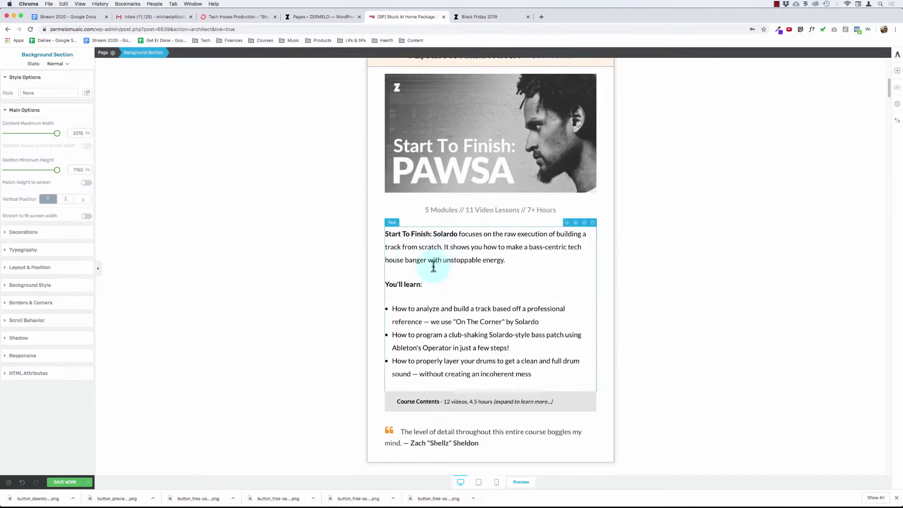
pyautogui.scroll(-5, 428, 277)
pyautogui.scroll(2, 429, 282)
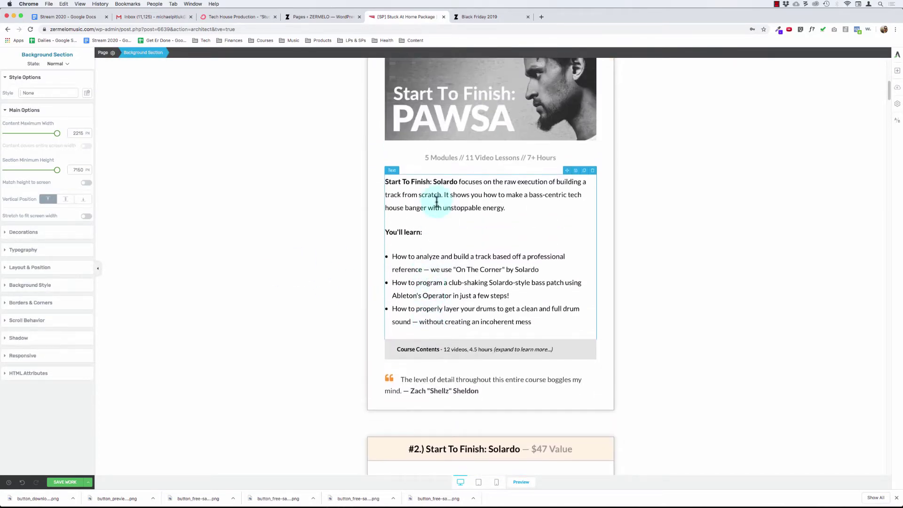
pyautogui.scroll(8, 451, 192)
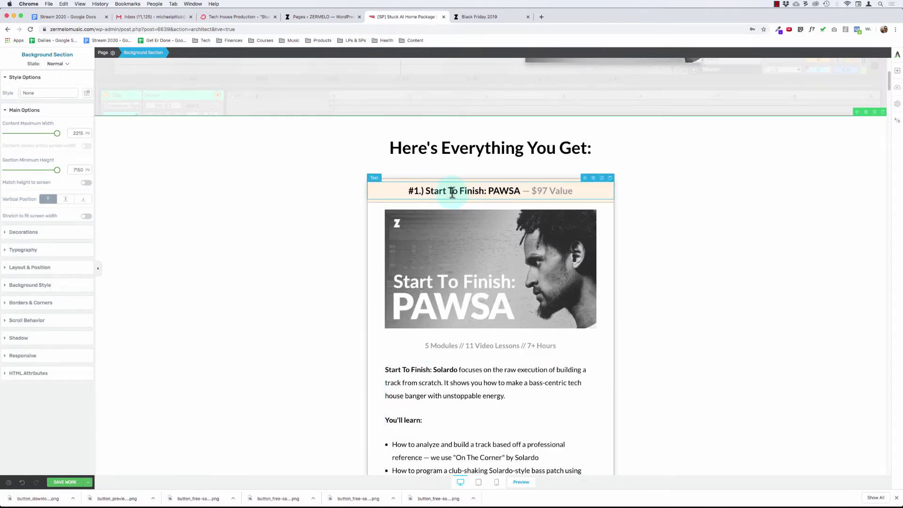
pyautogui.click(481, 16)
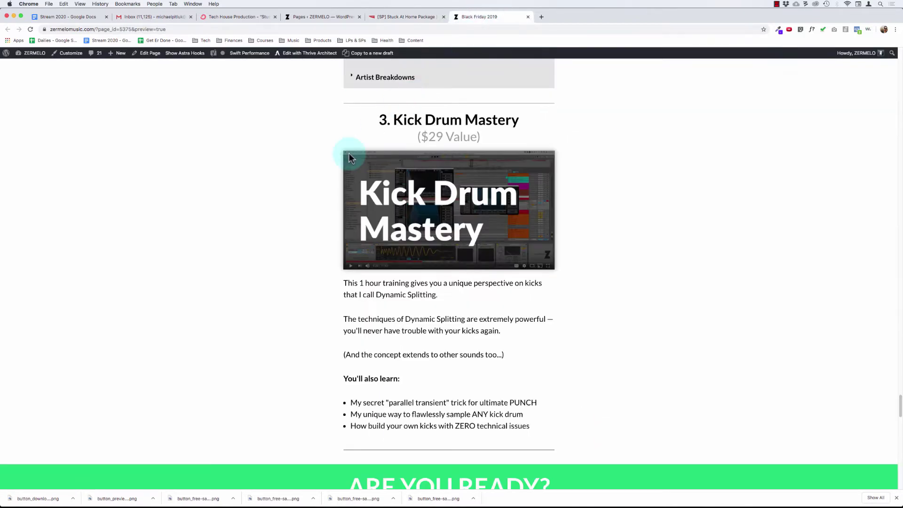
pyautogui.scroll(12, 309, 190)
pyautogui.scroll(-20, 310, 188)
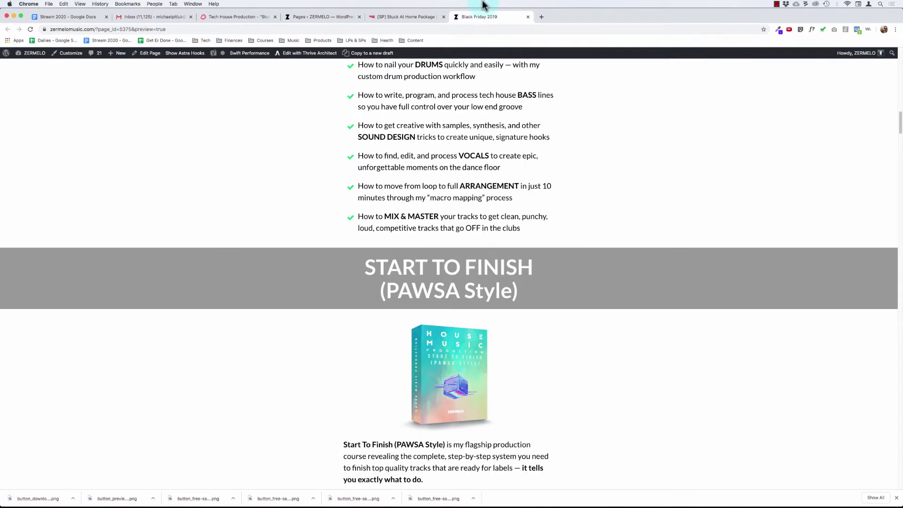
# Return to the Stuck At Home page and remove the duplicate Start To Finish: PAWSA image from its top section.
pyautogui.click(419, 17)
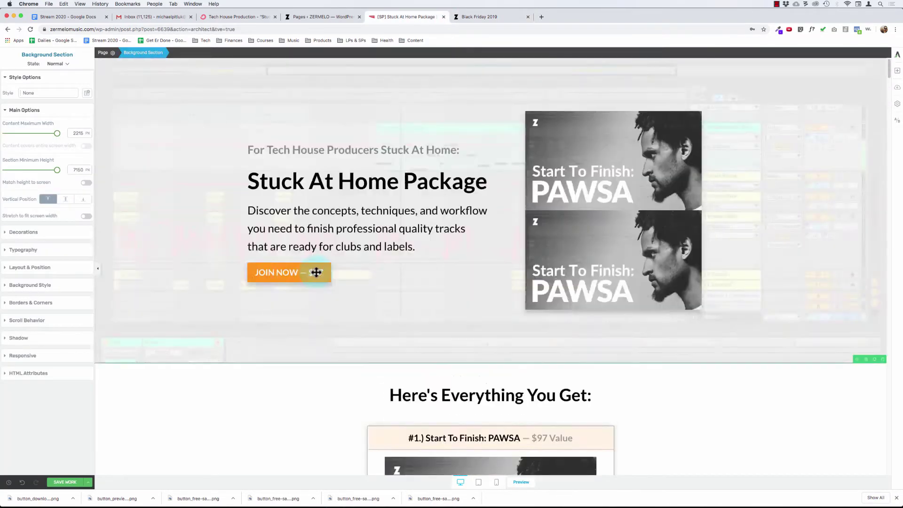
pyautogui.scroll(-10, 316, 272)
pyautogui.scroll(15, 316, 272)
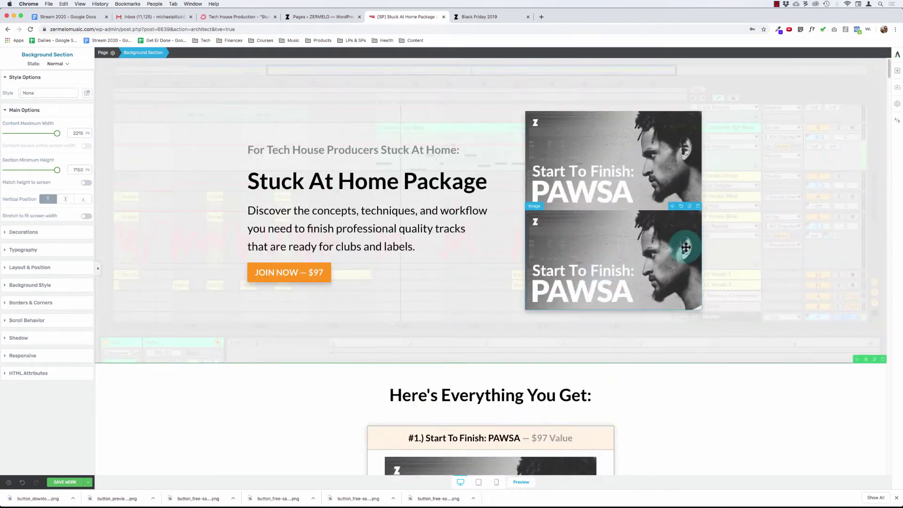
# Examine the rest of the sales page, from the testimonials to the PAWSA modules and syllabus, for reusable course text.
pyautogui.scroll(-20, 498, 259)
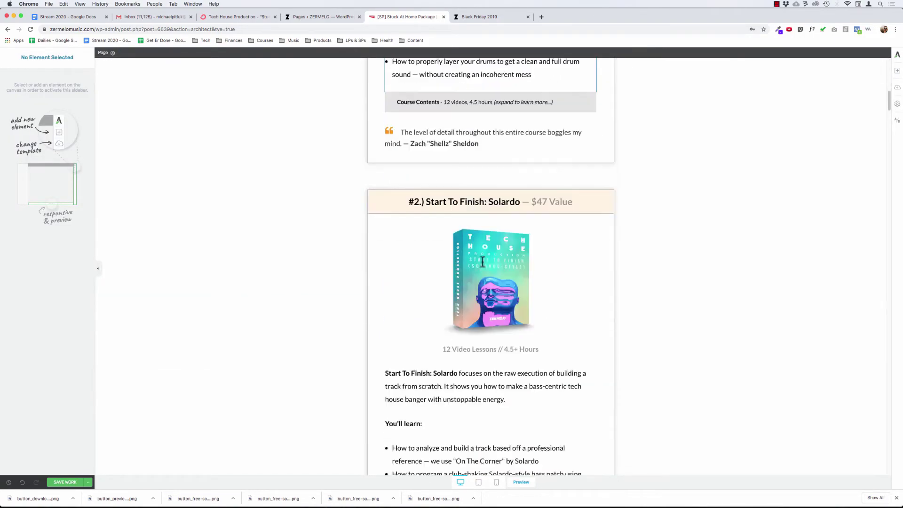
pyautogui.scroll(-20, 483, 262)
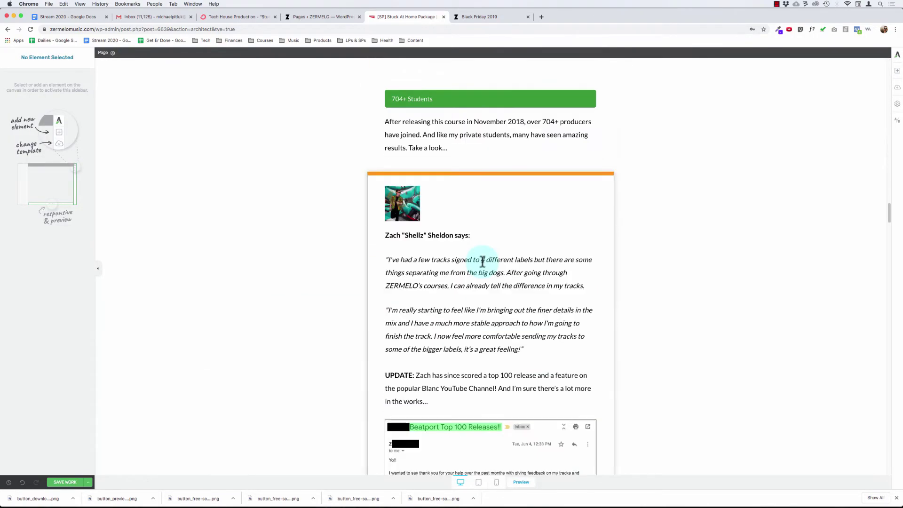
pyautogui.scroll(-20, 482, 262)
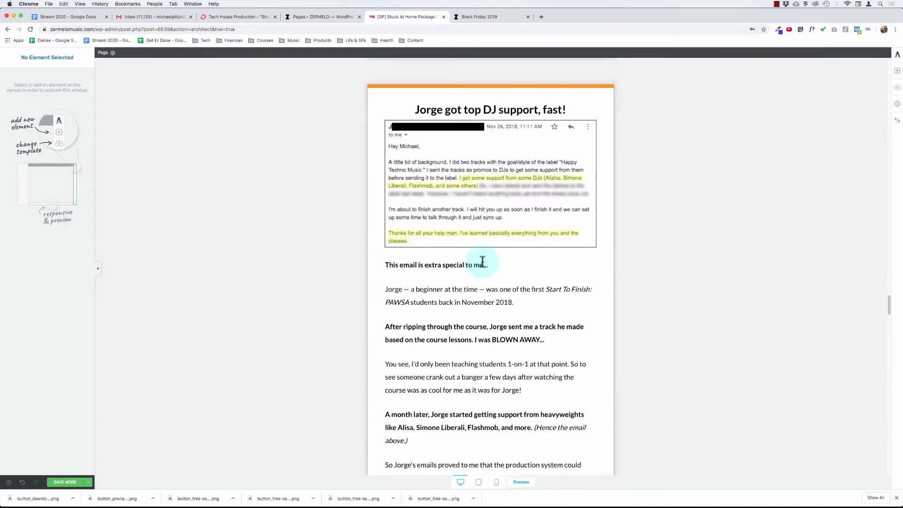
pyautogui.scroll(-10, 482, 262)
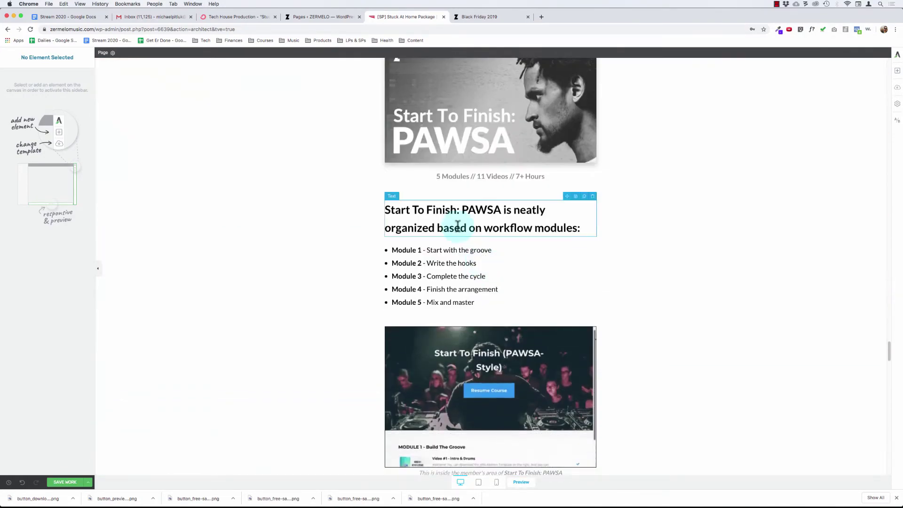
pyautogui.scroll(-5, 463, 228)
pyautogui.scroll(-5, 457, 226)
pyautogui.scroll(10, 459, 227)
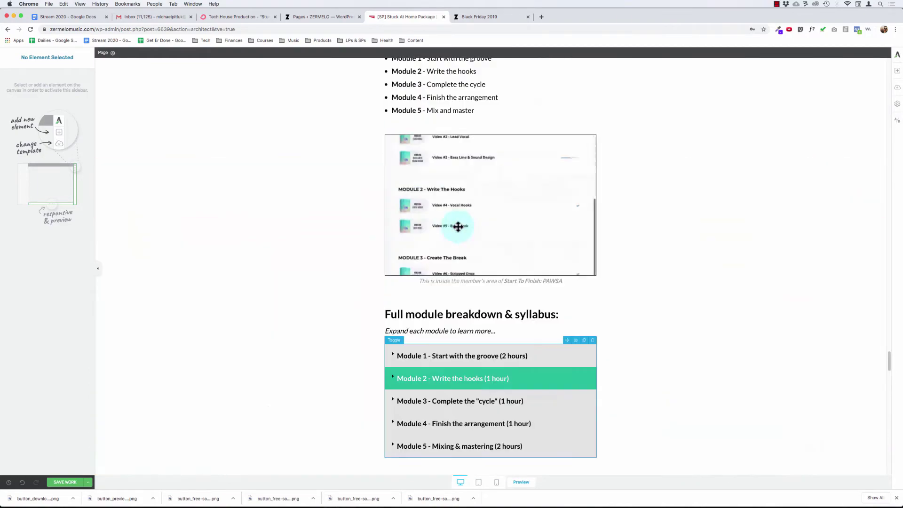
pyautogui.scroll(-20, 459, 226)
pyautogui.scroll(20, 458, 226)
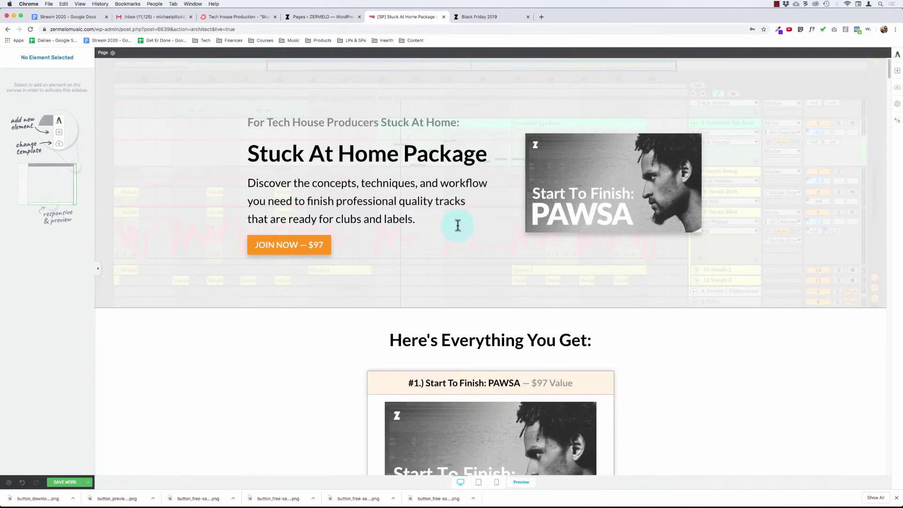
# Search the Black Friday 2019 page for "pawsa" and copy the Start To Finish (PAWSA Style) description paragraph.
pyautogui.click(502, 19)
pyautogui.press('super+f')
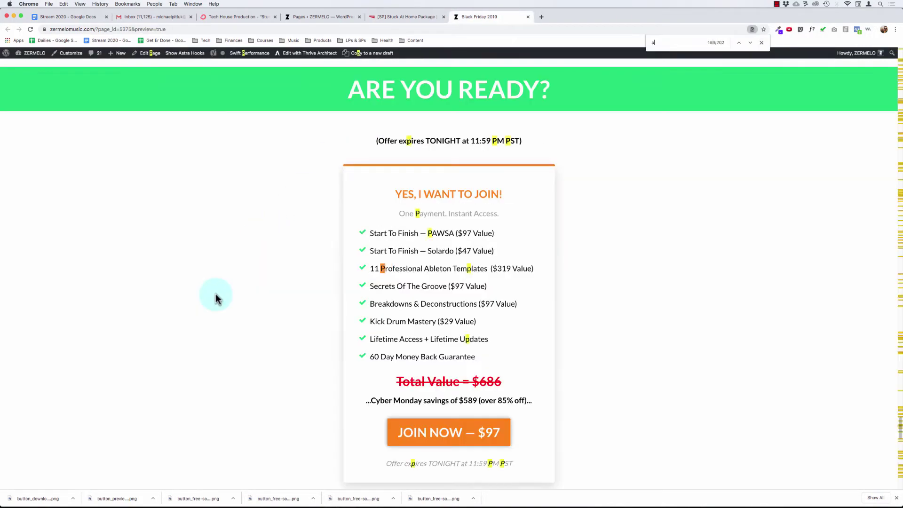
pyautogui.press('Return')
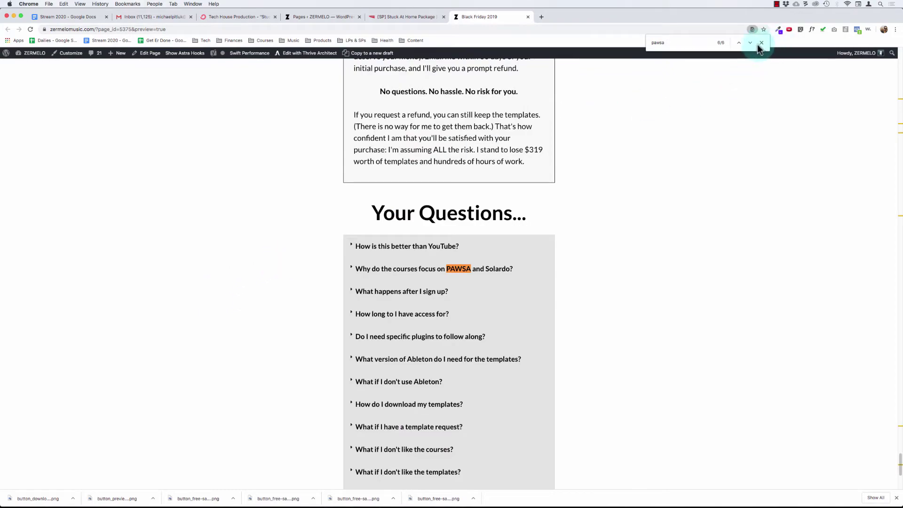
pyautogui.scroll(20, 605, 215)
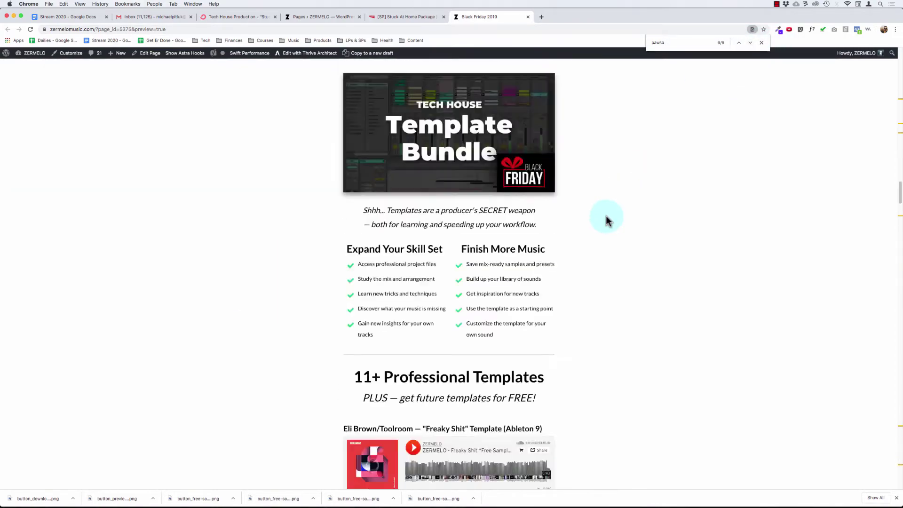
pyautogui.scroll(-15, 606, 216)
pyautogui.scroll(-10, 605, 217)
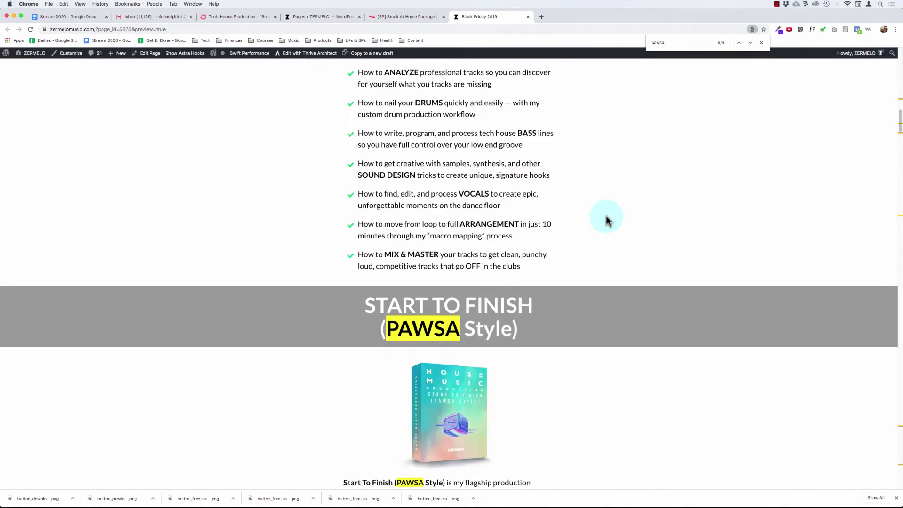
pyautogui.scroll(-3, 552, 264)
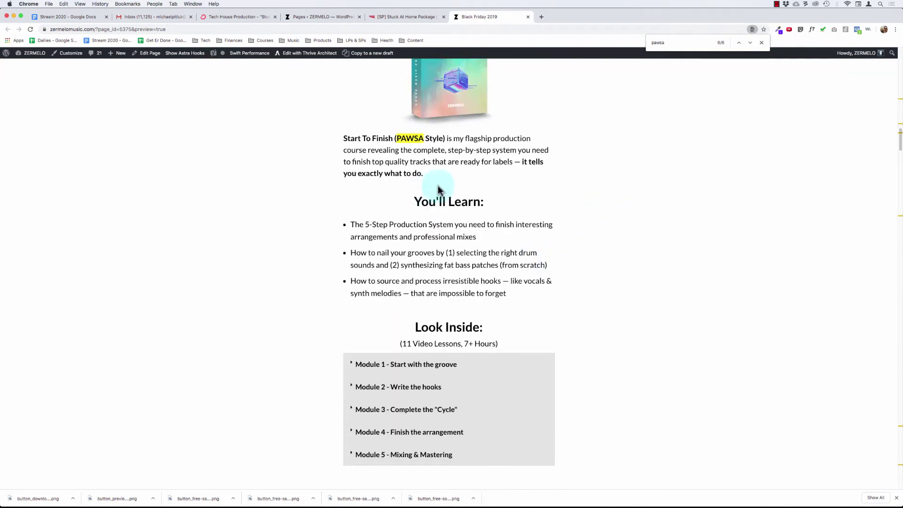
pyautogui.scroll(3, 523, 187)
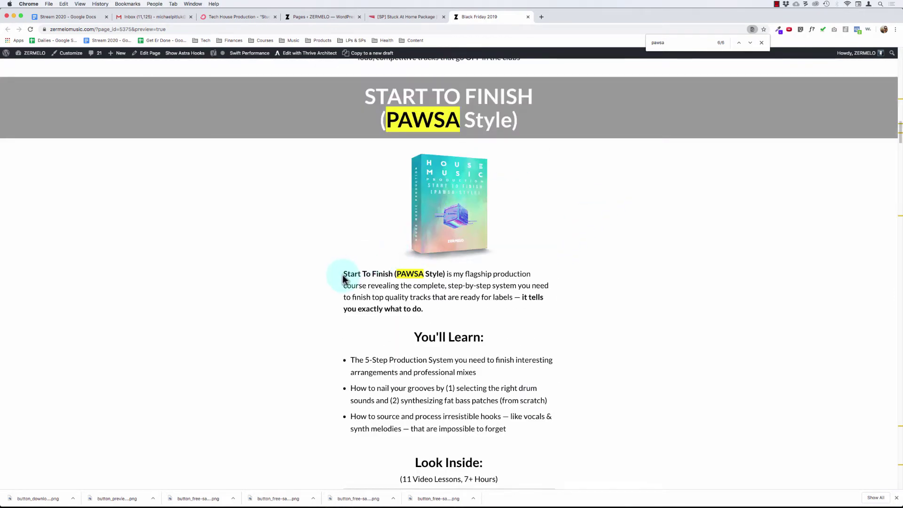
pyautogui.moveTo(344, 274); pyautogui.dragTo(420, 324)
pyautogui.press('super+c')
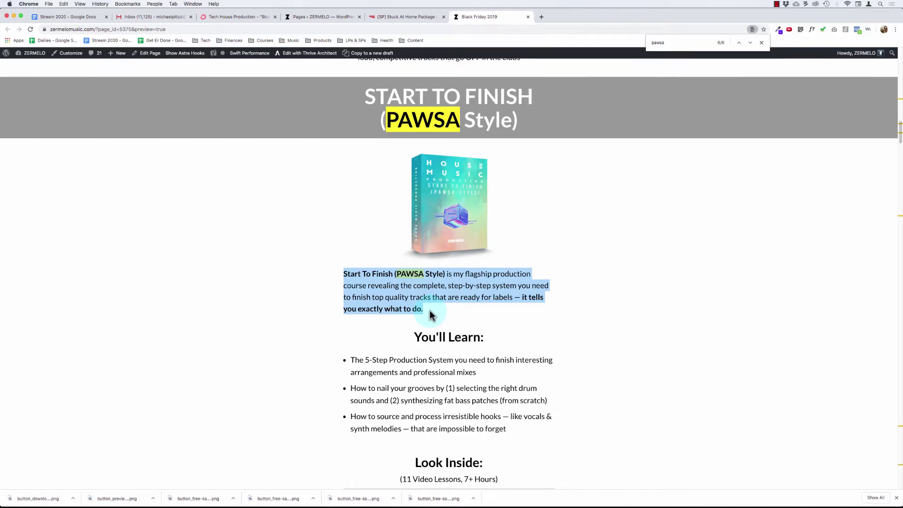
# Replace the Start To Finish: Solardo description in the Stuck At Home page's #1 box with the copied PAWSA paragraph.
pyautogui.click(418, 19)
pyautogui.scroll(-10, 413, 238)
pyautogui.scroll(5, 401, 184)
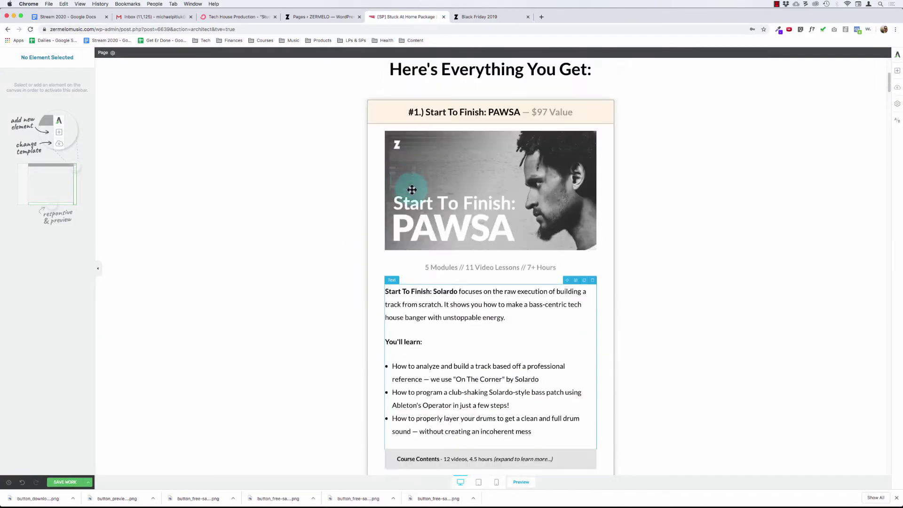
pyautogui.click(516, 319)
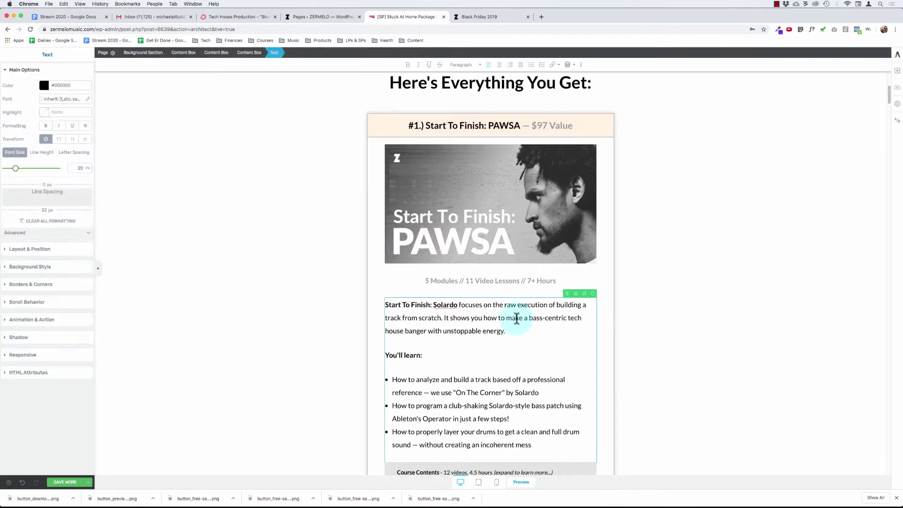
pyautogui.tripleClick(516, 319)
pyautogui.press('super+v')
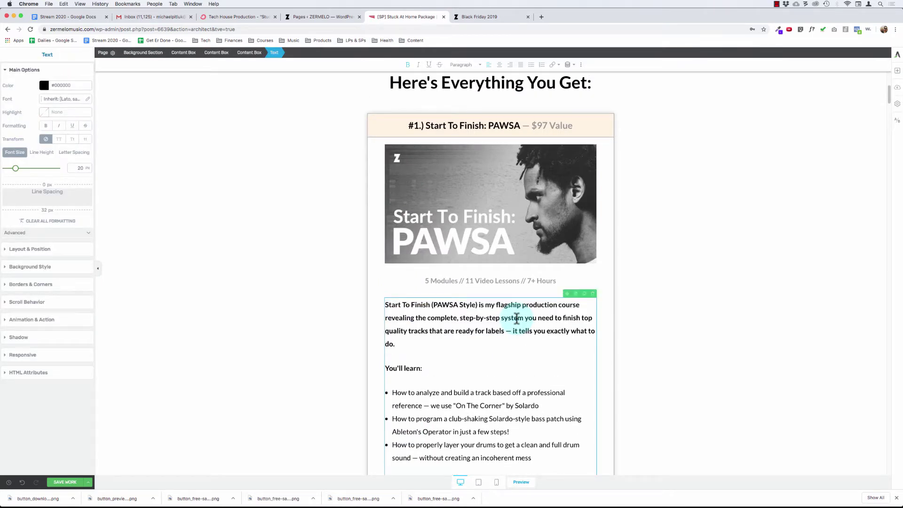
# Reformat the pasted #1 description so that only its opening name, reworded as "Start To Finish: PAWSA", is bold.
pyautogui.tripleClick(516, 318)
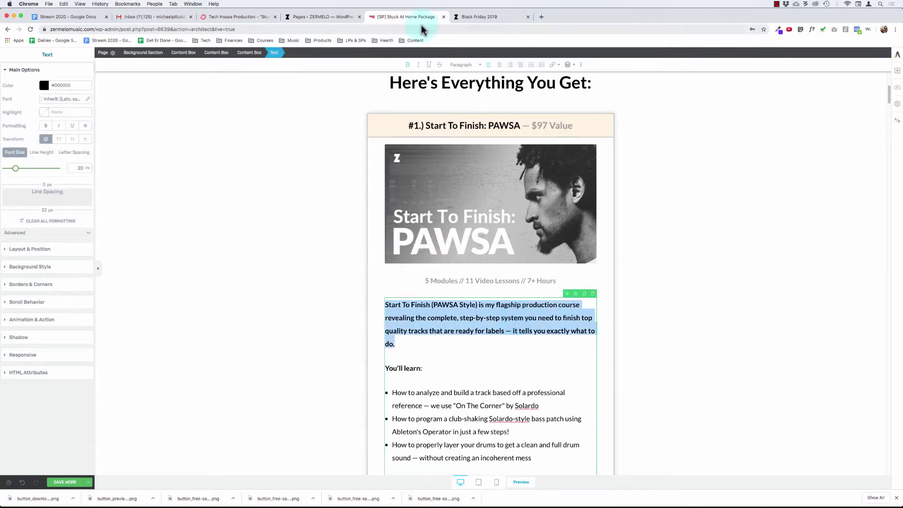
pyautogui.click(407, 65)
pyautogui.click(478, 304)
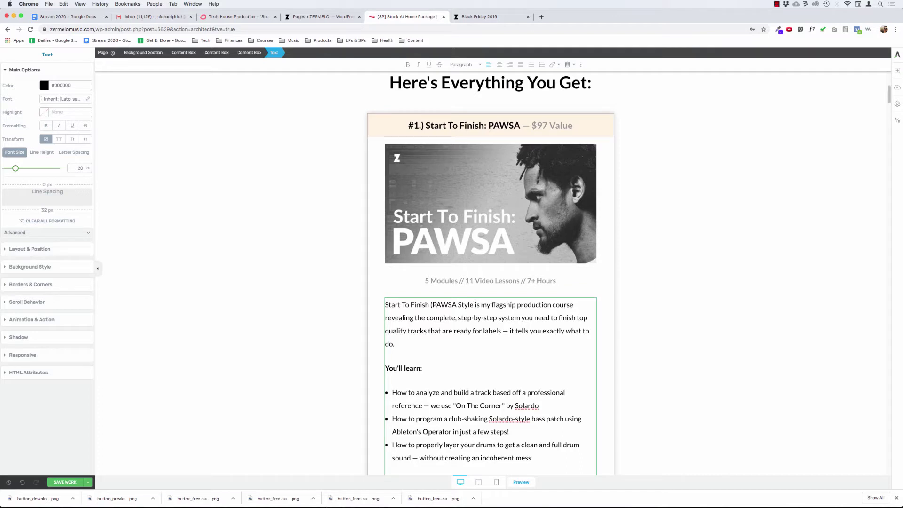
pyautogui.press('BackSpace')
pyautogui.press('BackSpace')
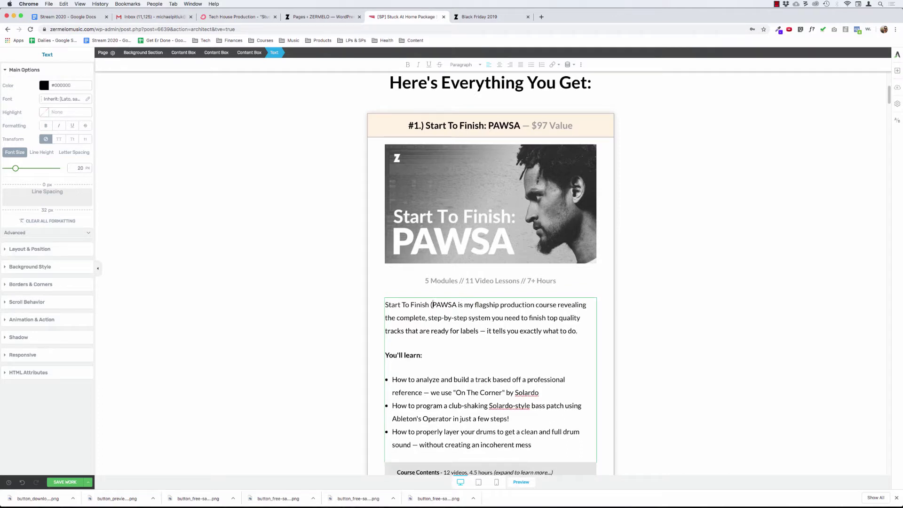
pyautogui.press('BackSpace')
pyautogui.press('BackSpace')
pyautogui.write(':')
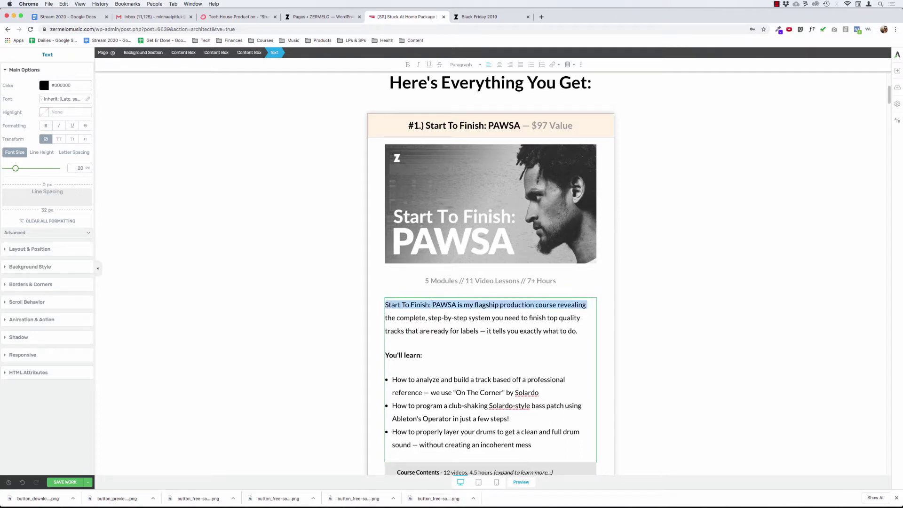
pyautogui.click(385, 305)
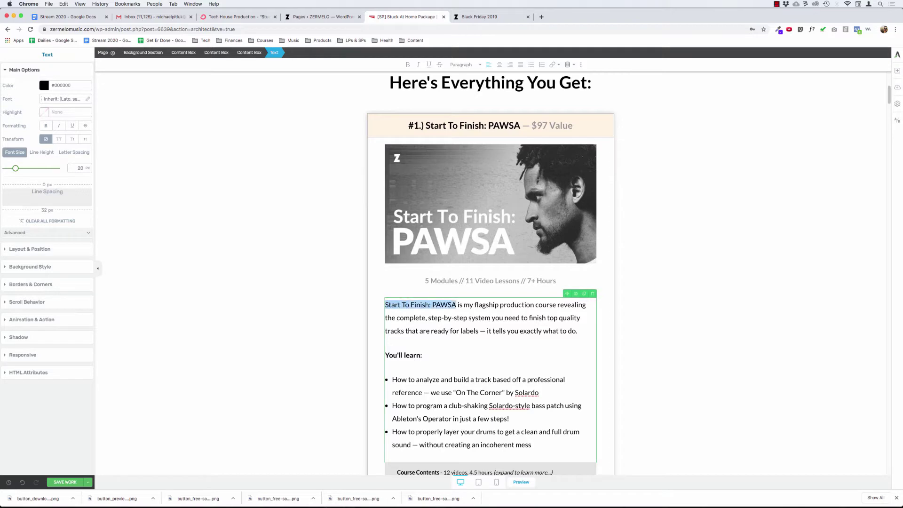
pyautogui.scroll(-15, 481, 340)
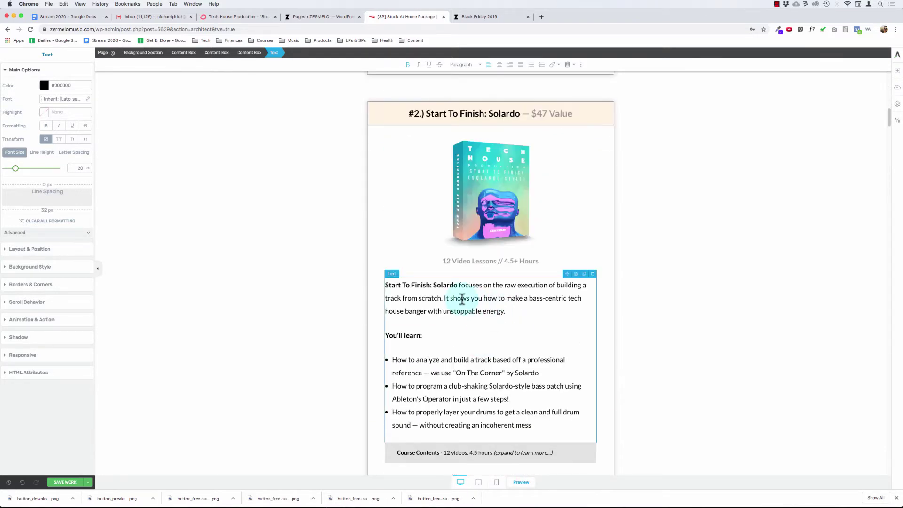
pyautogui.scroll(20, 461, 299)
pyautogui.scroll(-8, 462, 299)
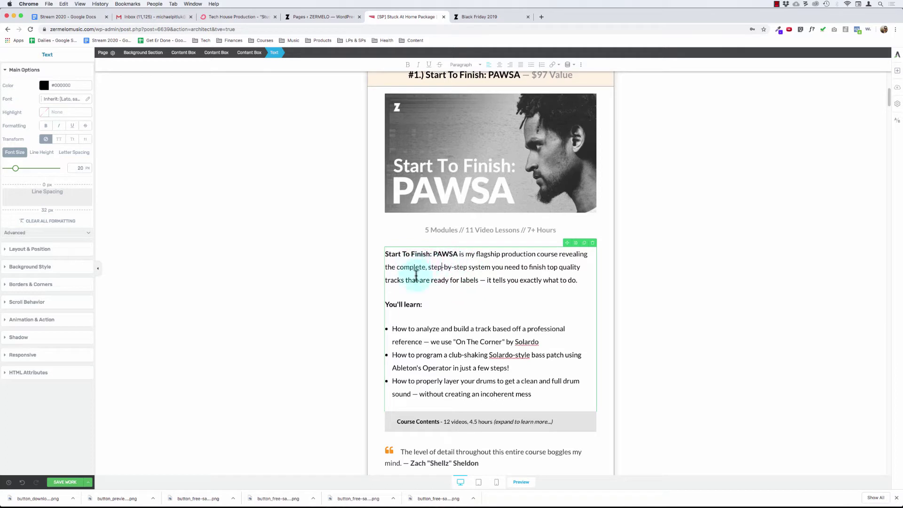
pyautogui.scroll(-1, 494, 282)
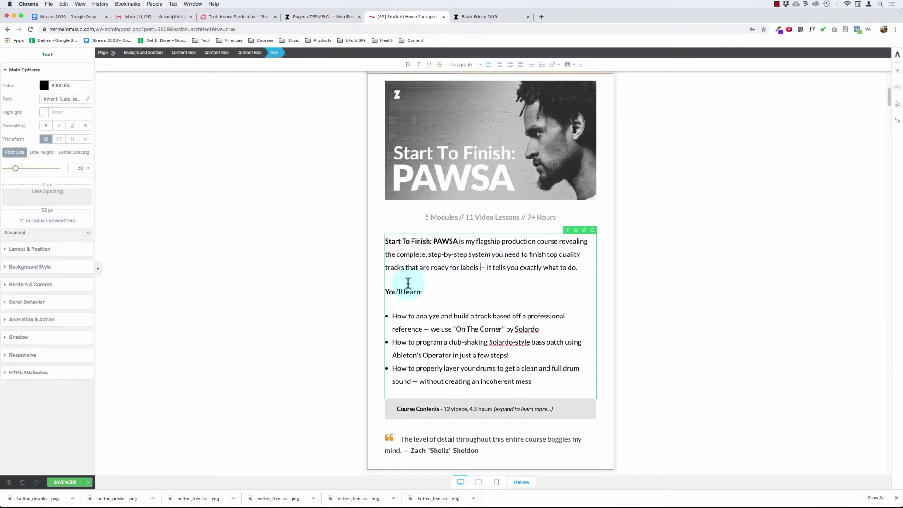
# Copy the three "You'll Learn" bullets from the Start To Finish (PAWSA Style) section of the Black Friday 2019 page.
pyautogui.click(477, 18)
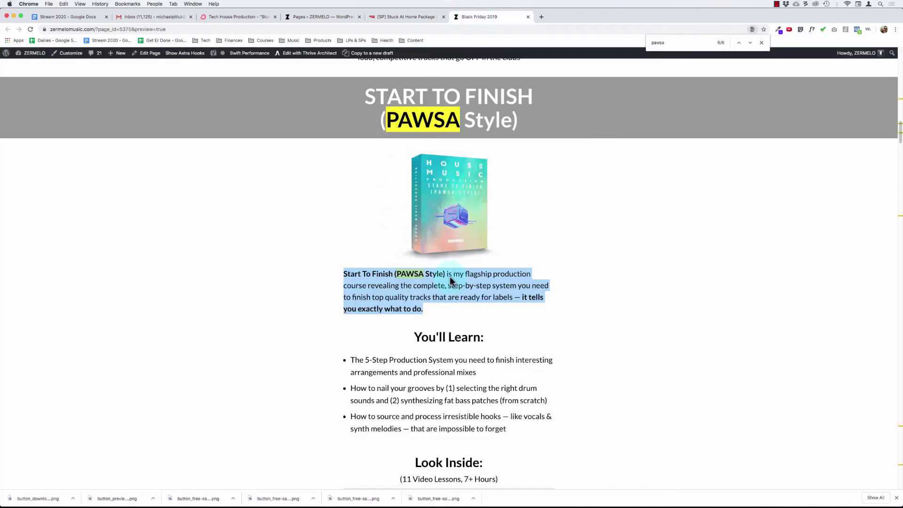
pyautogui.click(430, 338)
pyautogui.scroll(-5, 451, 343)
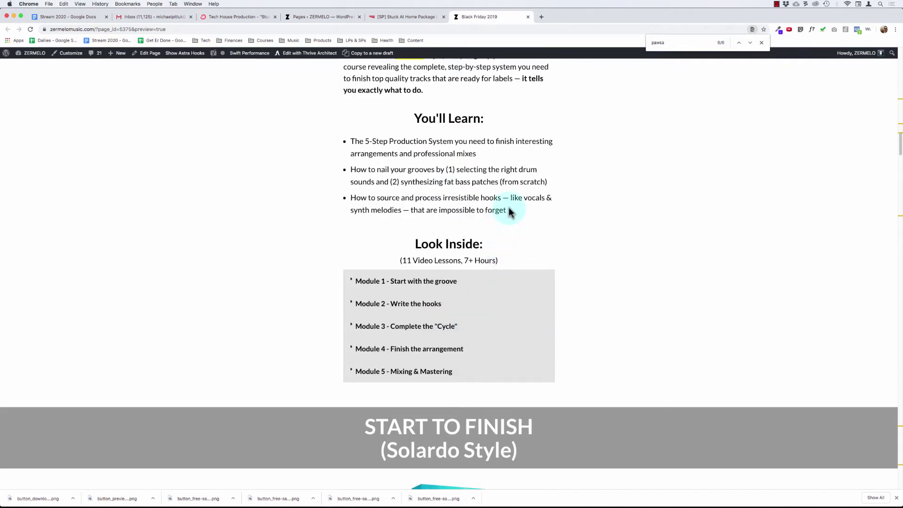
pyautogui.moveTo(506, 210); pyautogui.dragTo(351, 141)
pyautogui.press('super+c')
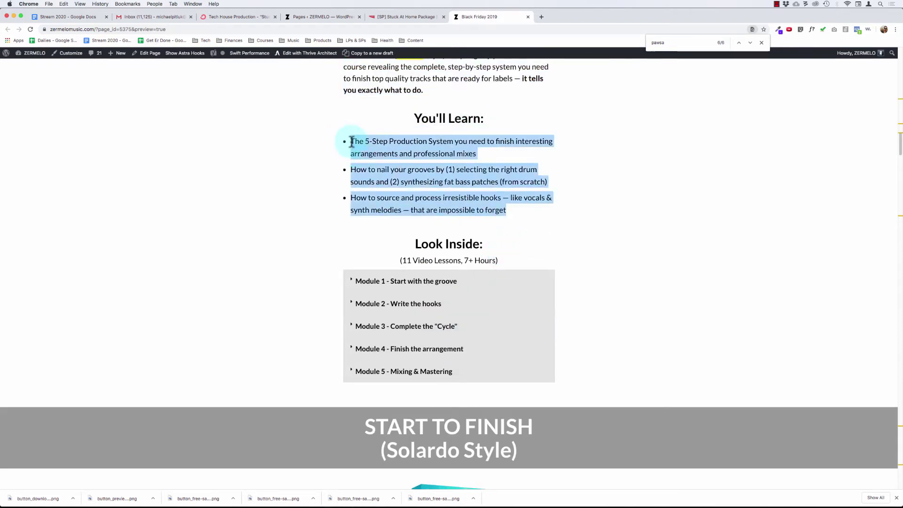
# Replace the three "You'll learn" bullets in the Start To Finish: PAWSA card with the copied text.
pyautogui.click(405, 18)
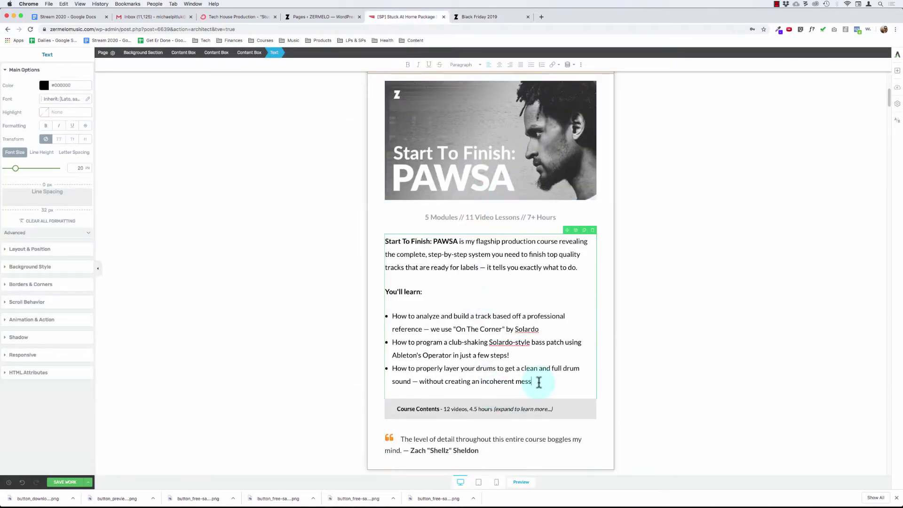
pyautogui.moveTo(569, 379); pyautogui.dragTo(399, 312)
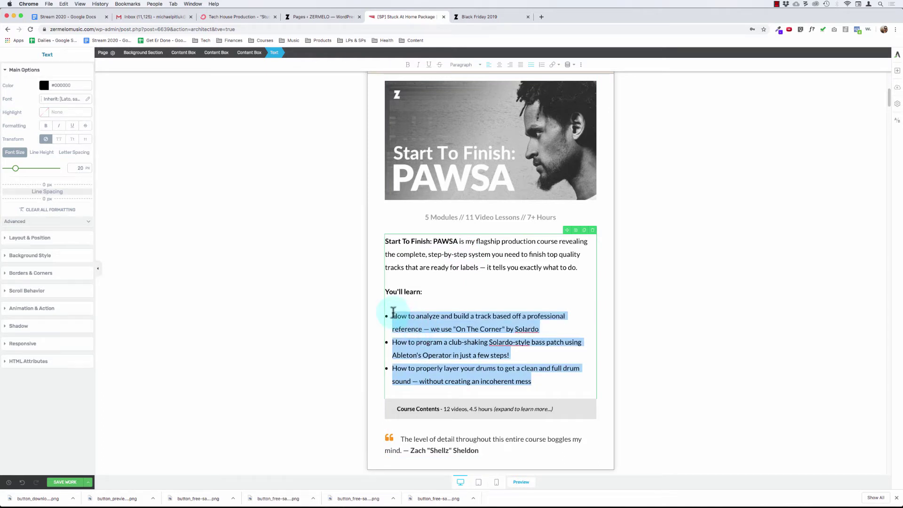
pyautogui.press('super+v')
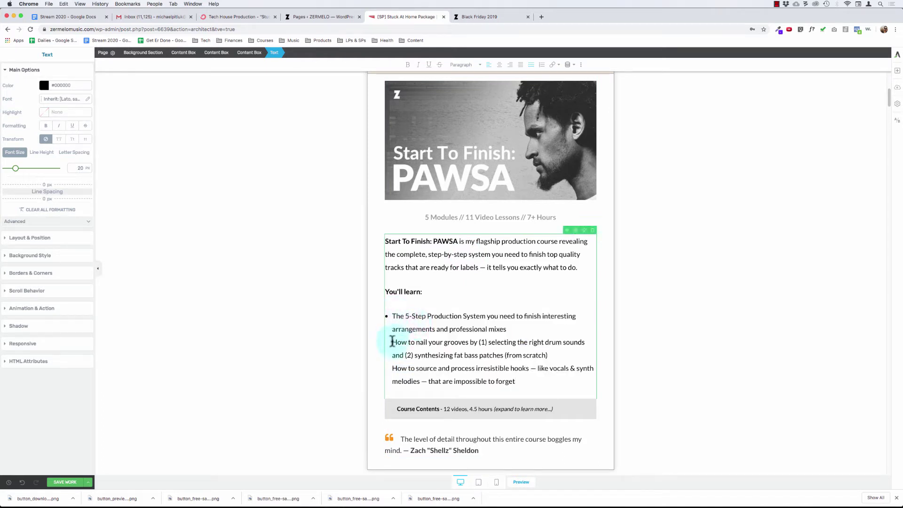
# Make the two pasted "How to..." lines in the PAWSA card separate bullet points and deselect the text.
pyautogui.press('BackSpace')
pyautogui.press('Return')
pyautogui.press('Down')
pyautogui.press('BackSpace')
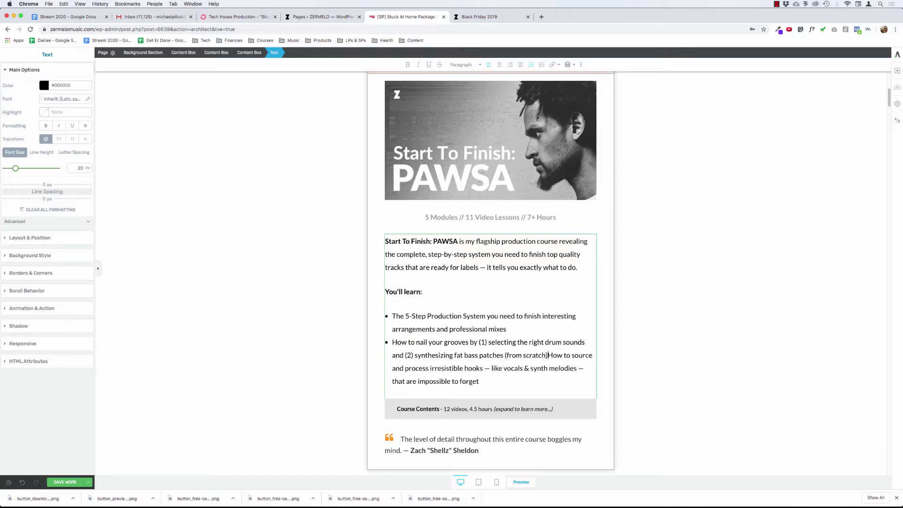
pyautogui.press('Return')
pyautogui.click(294, 296)
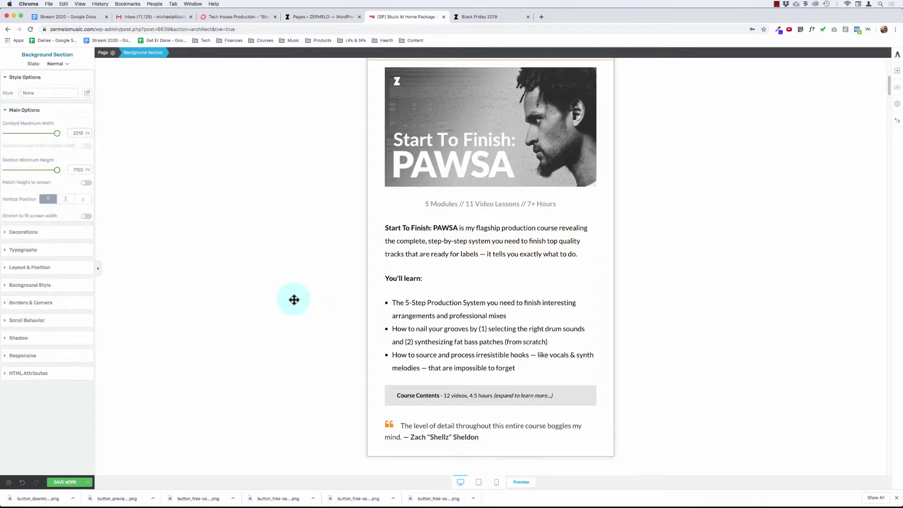
# Place the Module 1–5 toggle from "Full module breakdown & syllabus" directly below the bullets in the #1 Start To Finish: PAWSA card.
pyautogui.scroll(-1, 370, 311)
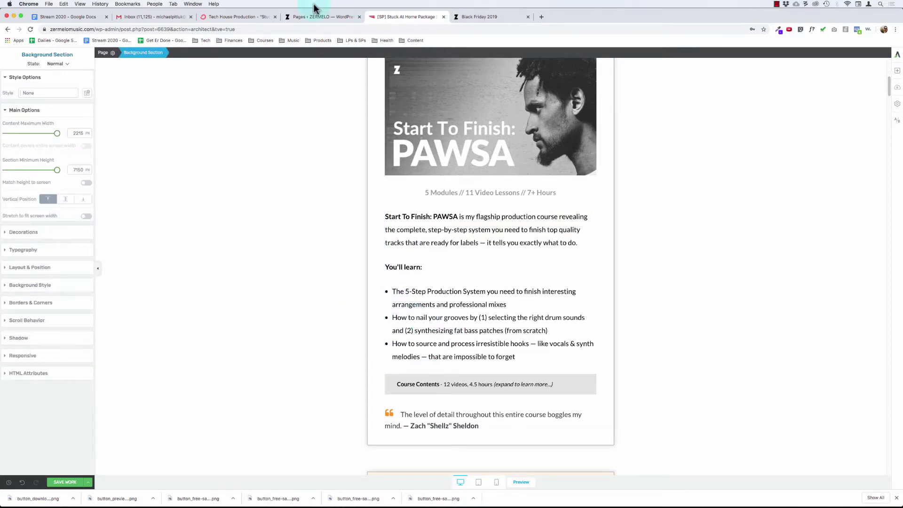
pyautogui.scroll(-20, 514, 317)
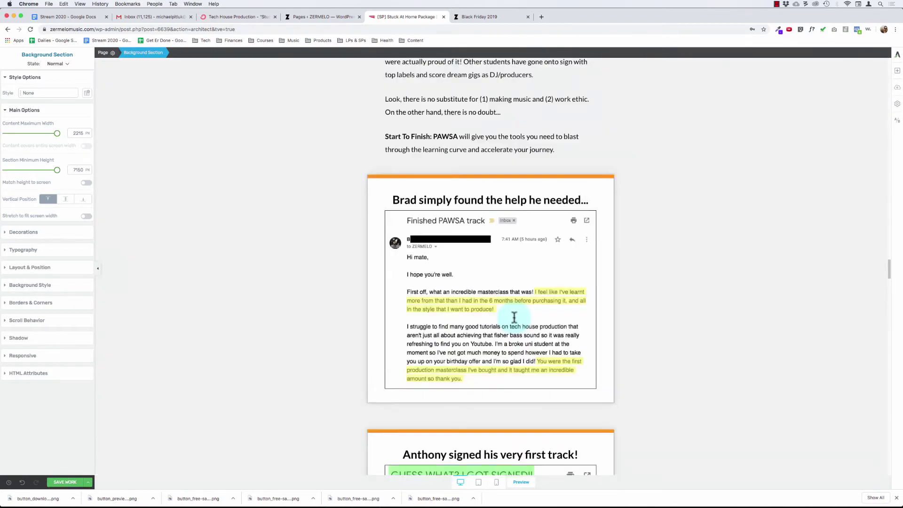
pyautogui.scroll(-20, 514, 316)
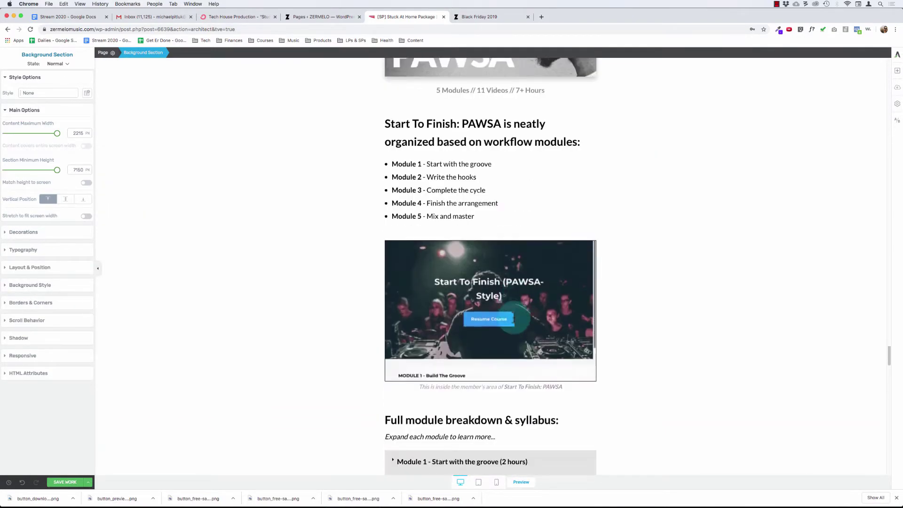
pyautogui.scroll(-5, 514, 317)
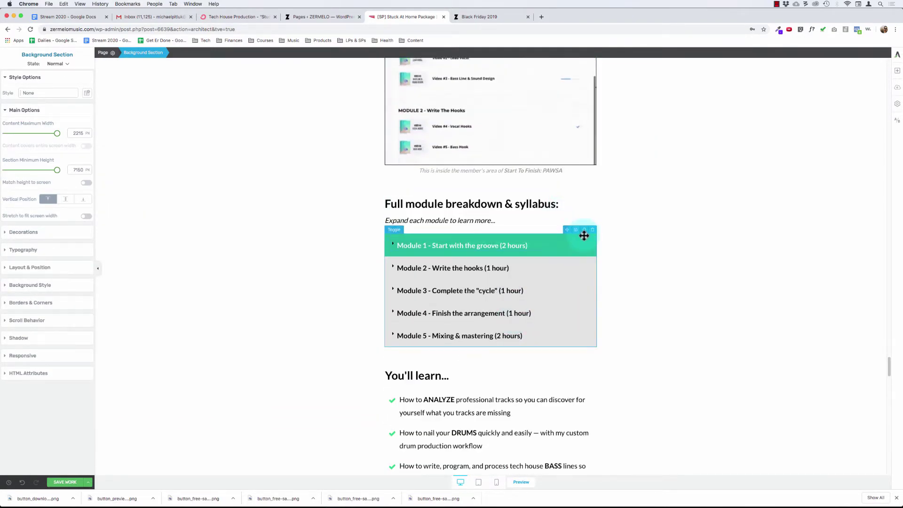
pyautogui.click(583, 235)
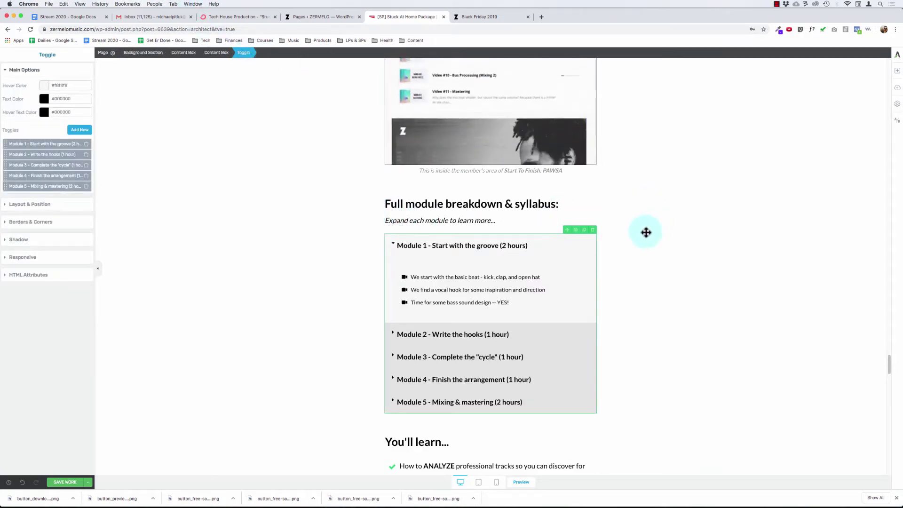
pyautogui.click(217, 53)
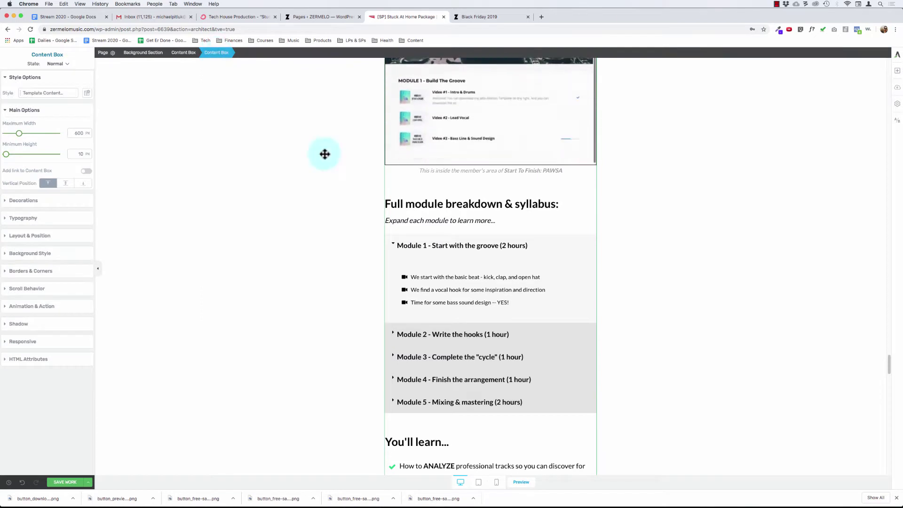
pyautogui.click(586, 327)
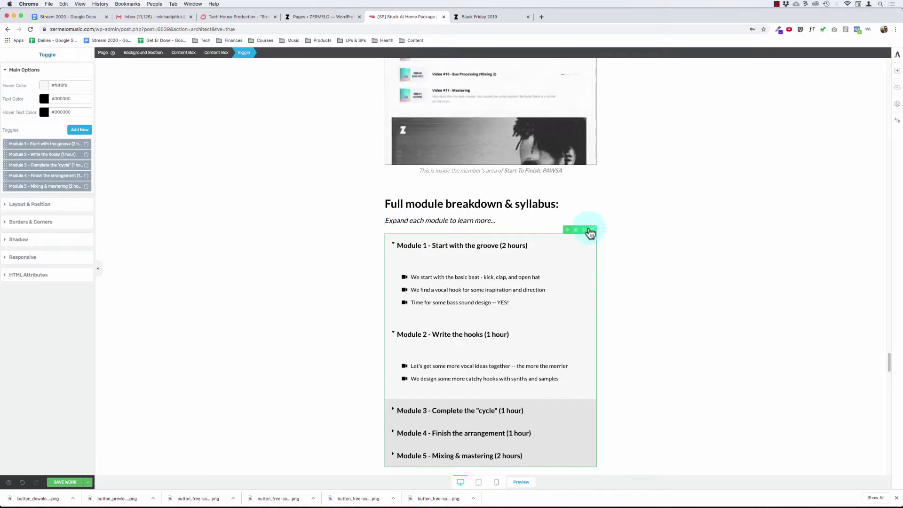
pyautogui.moveTo(567, 228); pyautogui.dragTo(470, 413)
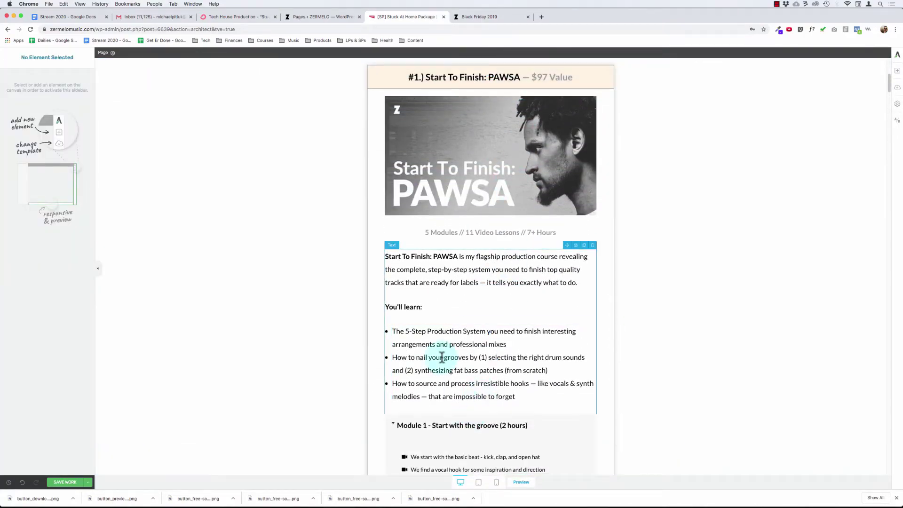
pyautogui.scroll(-5, 439, 357)
pyautogui.press('super+Tab')
pyautogui.press('super+Tab')
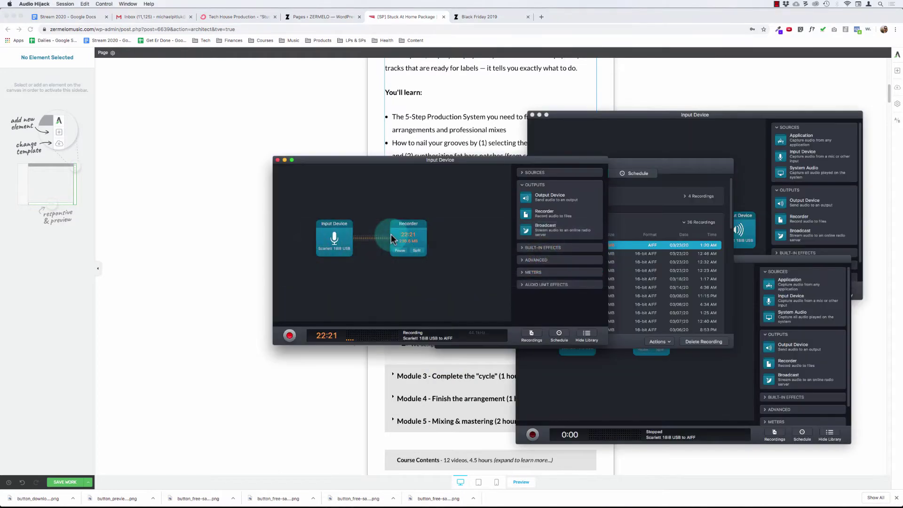
pyautogui.press('super+Tab')
# Collapse Modules 1 and 2 in the PAWSA card's toggle and delete the Course Contents toggle below it.
pyautogui.scroll(-1, 344, 280)
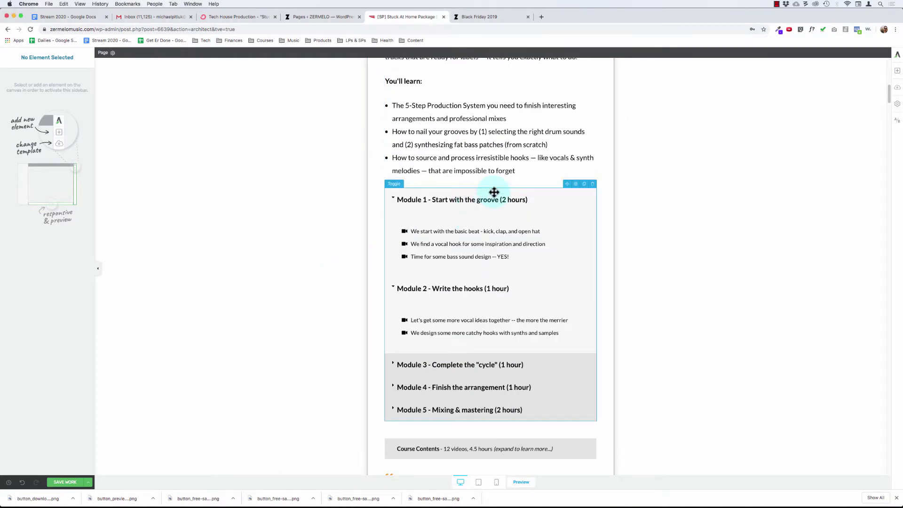
pyautogui.click(508, 203)
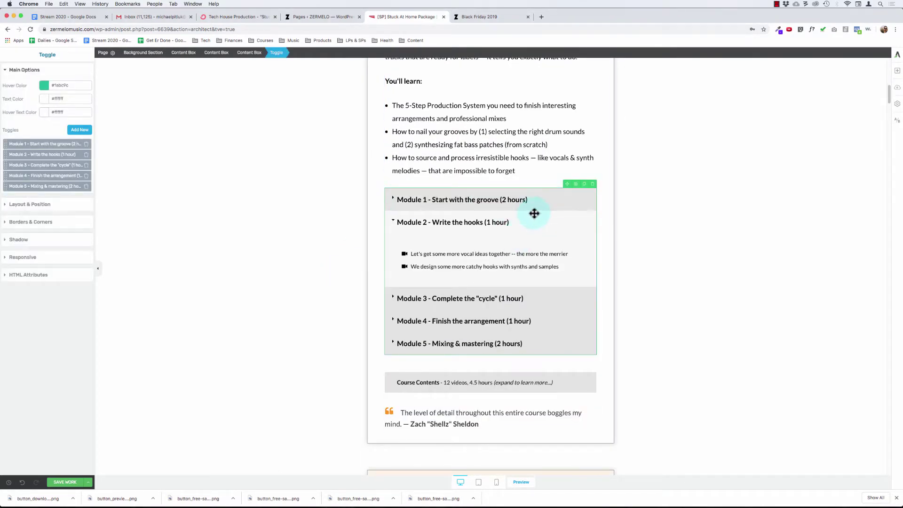
pyautogui.click(534, 214)
pyautogui.click(595, 321)
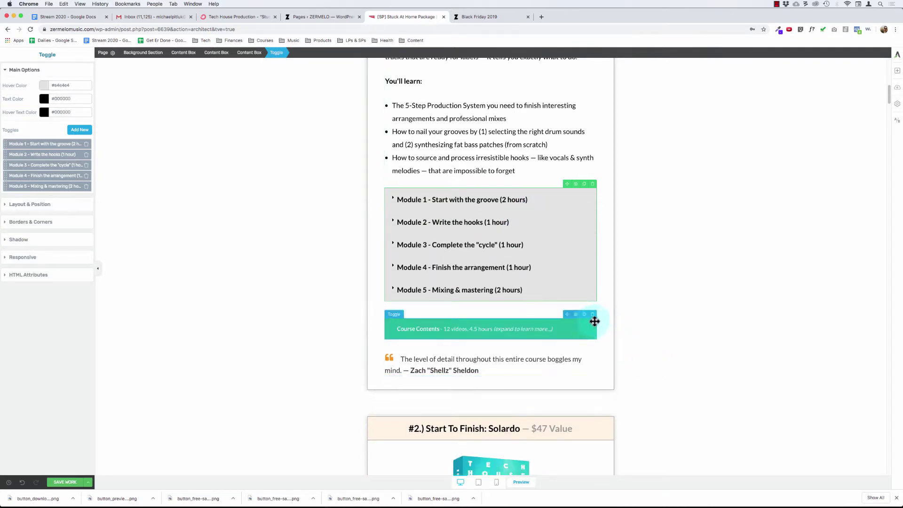
pyautogui.click(592, 315)
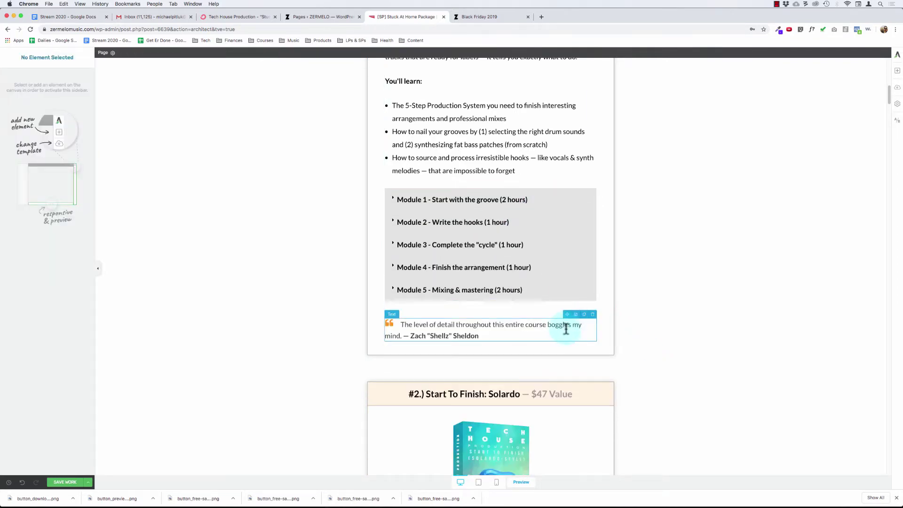
# Delete the testimonial text at the end of the PAWSA card along with the content box holding its quote icon.
pyautogui.click(593, 313)
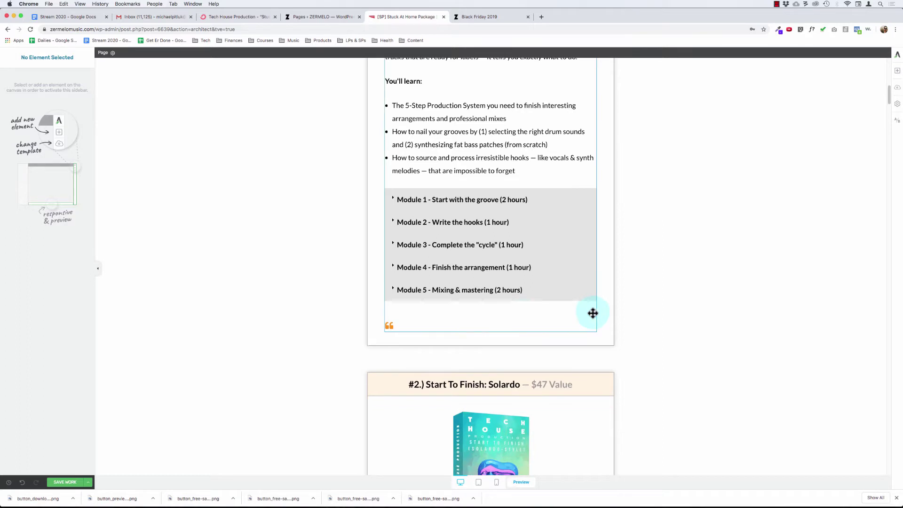
pyautogui.click(396, 325)
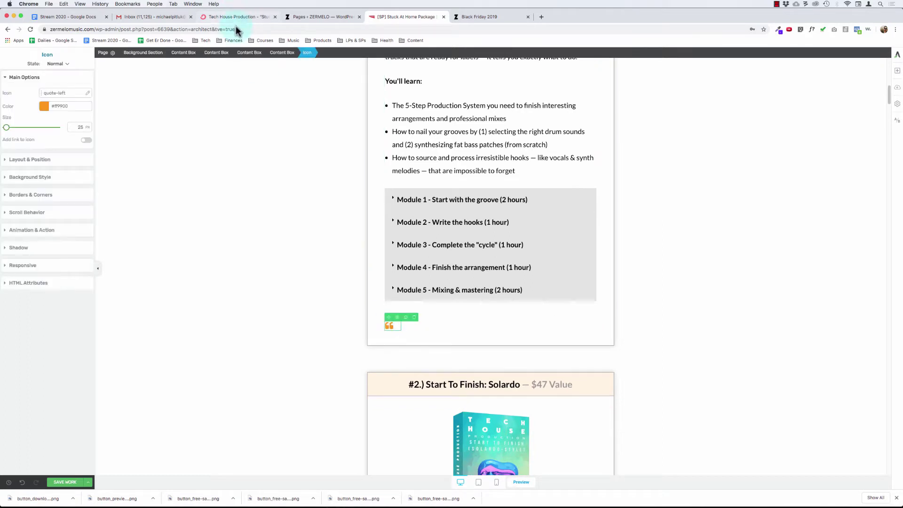
pyautogui.click(278, 53)
pyautogui.click(251, 55)
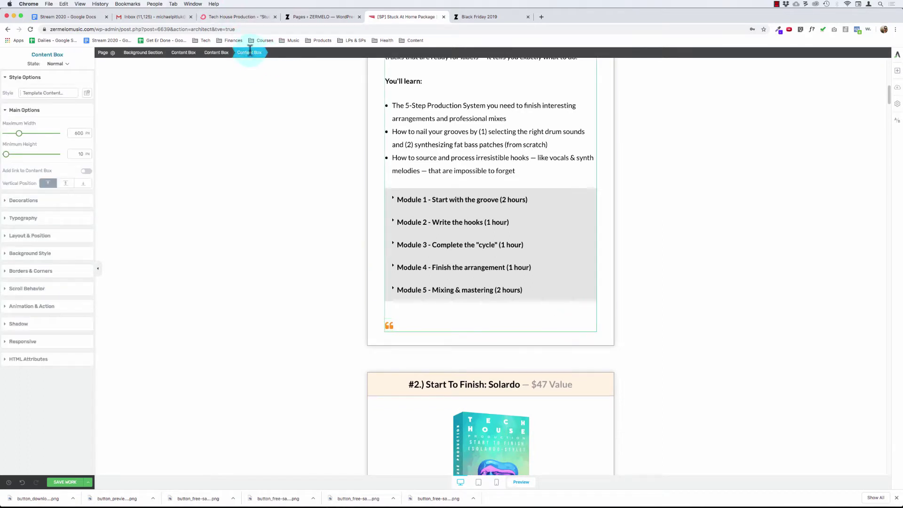
pyautogui.click(394, 325)
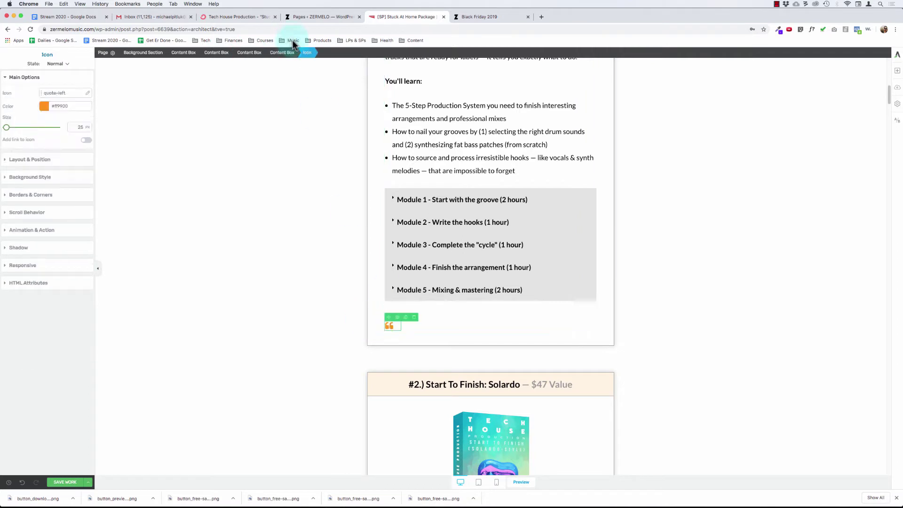
pyautogui.click(285, 55)
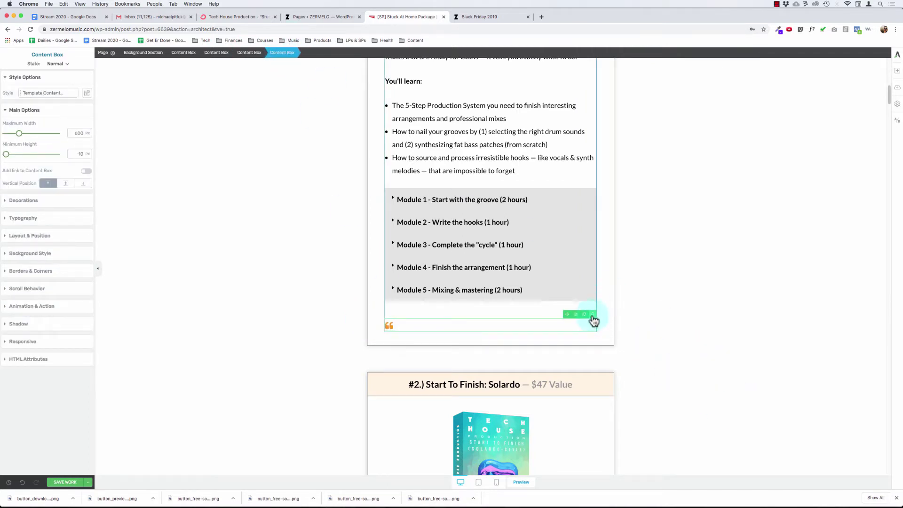
pyautogui.moveTo(593, 315); pyautogui.dragTo(462, 316)
# Review the cards below PAWSA and examine the margins and padding of the containers around the Secrets Of The Groove testimonials.
pyautogui.scroll(-10, 460, 315)
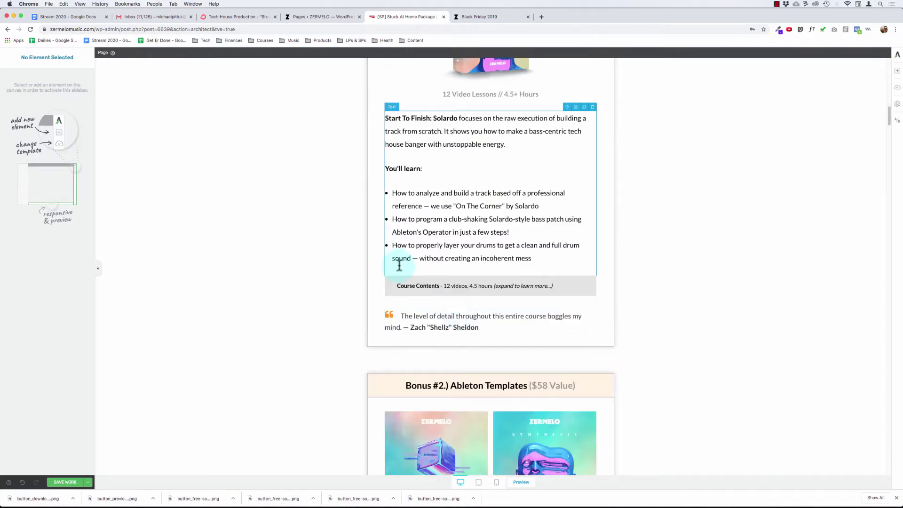
pyautogui.scroll(8, 444, 263)
pyautogui.scroll(-20, 444, 264)
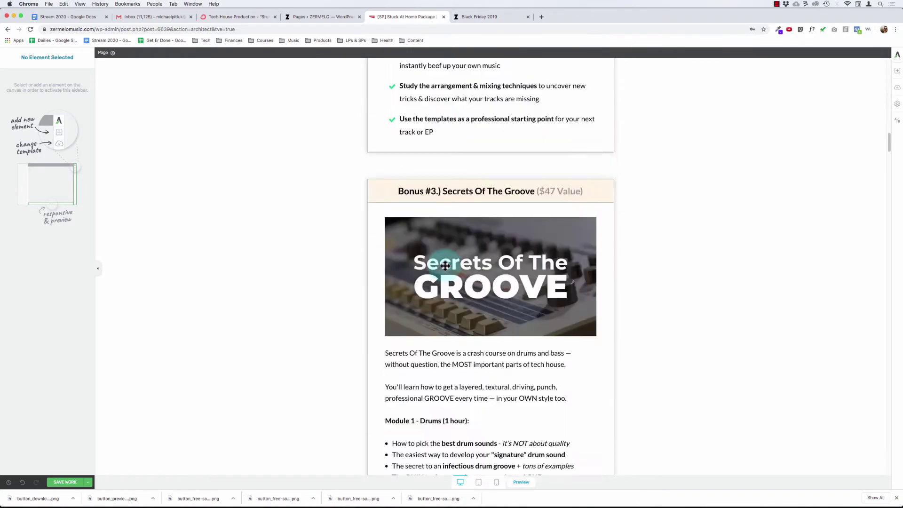
pyautogui.scroll(-4, 445, 266)
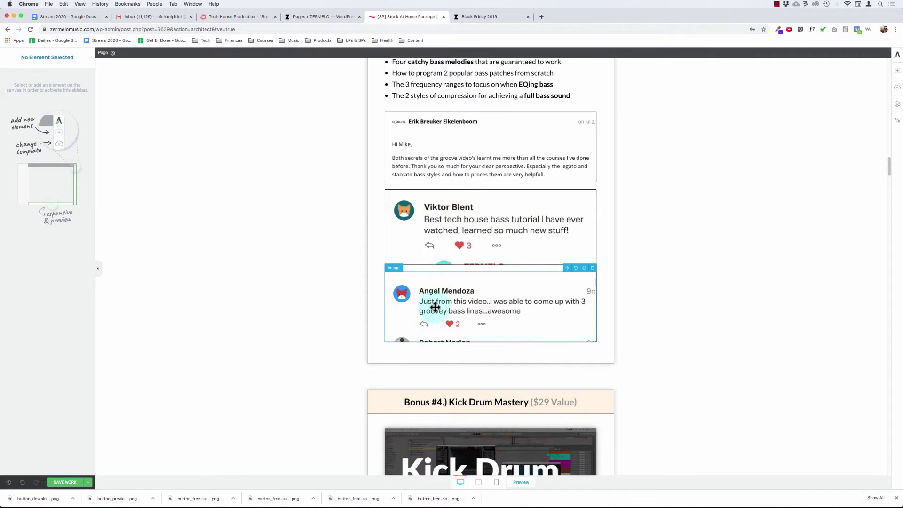
pyautogui.click(435, 307)
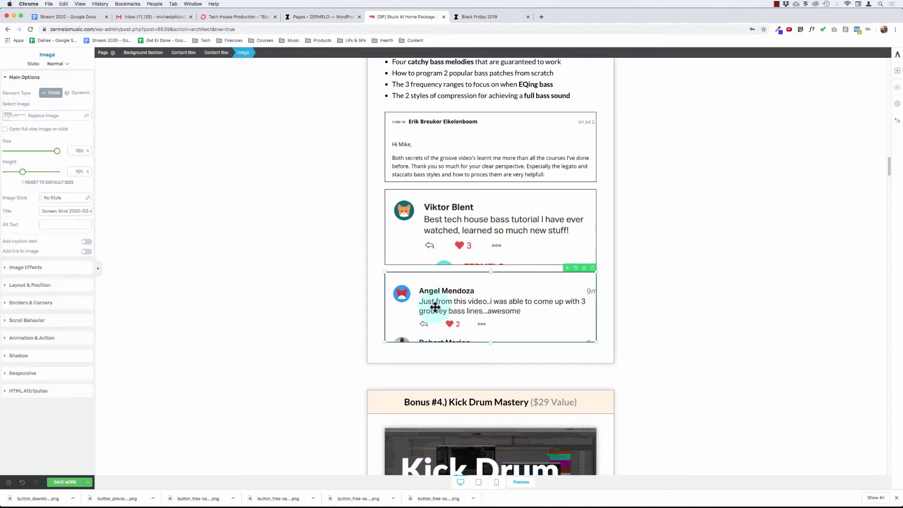
pyautogui.click(214, 53)
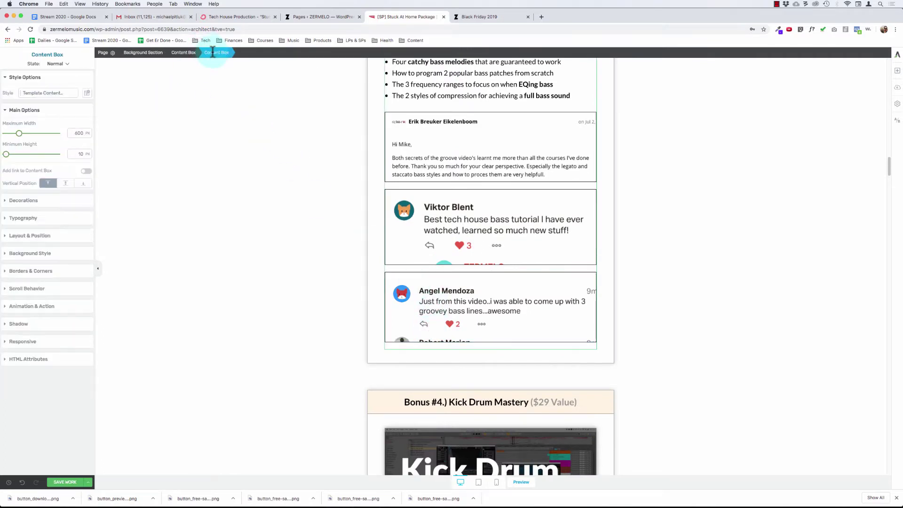
pyautogui.click(32, 239)
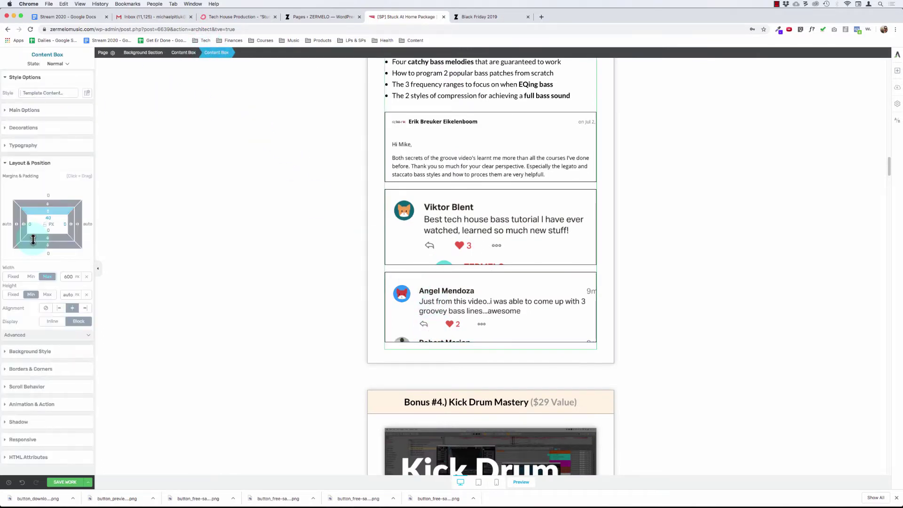
pyautogui.click(183, 52)
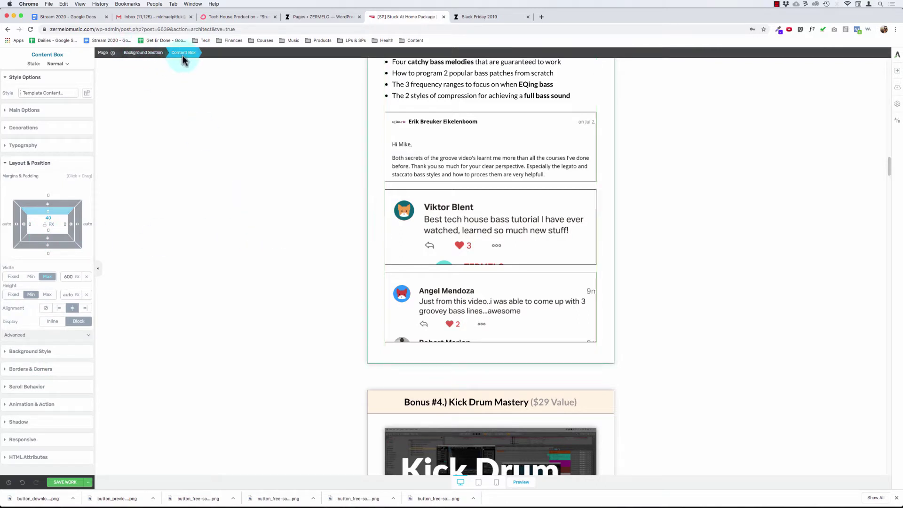
pyautogui.click(139, 53)
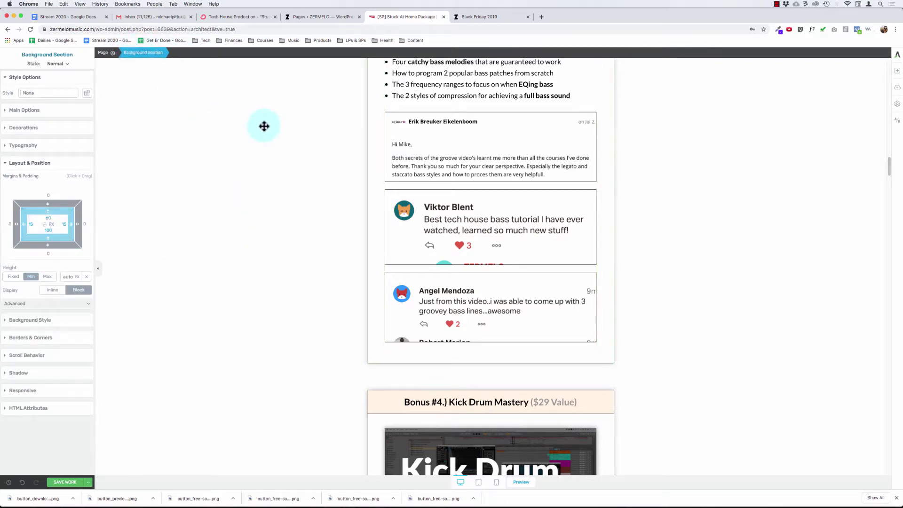
pyautogui.scroll(20, 408, 254)
pyautogui.scroll(-20, 408, 253)
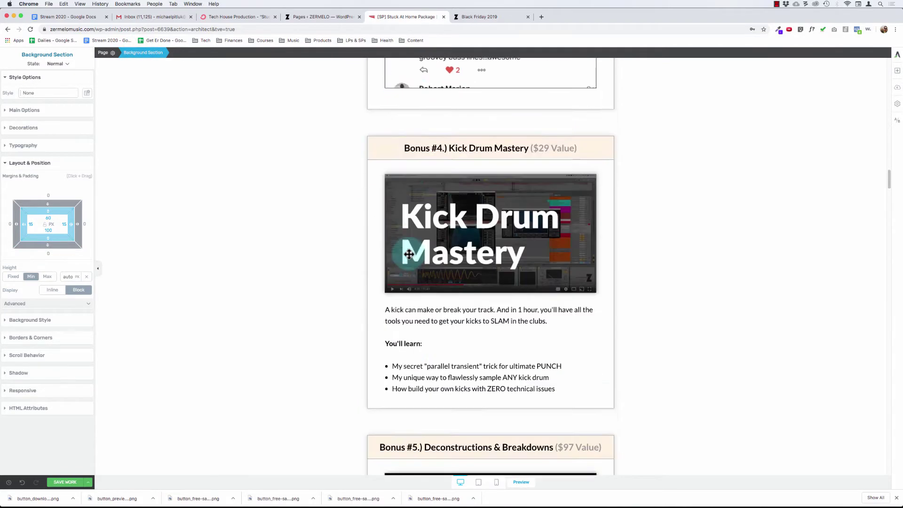
# Examine the margins and padding of the last testimonial image, the banner image and the content boxes in the Secrets Of The Groove card.
pyautogui.scroll(10, 409, 253)
pyautogui.scroll(-1, 452, 376)
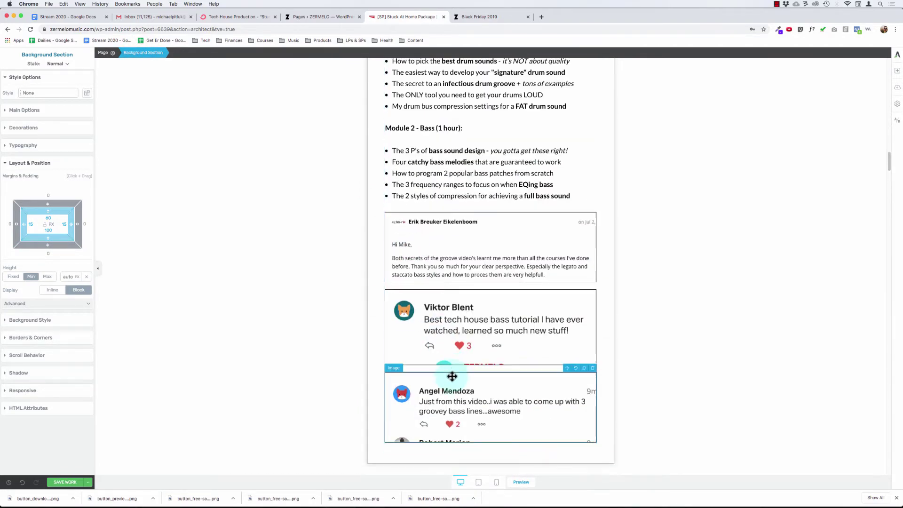
pyautogui.click(445, 401)
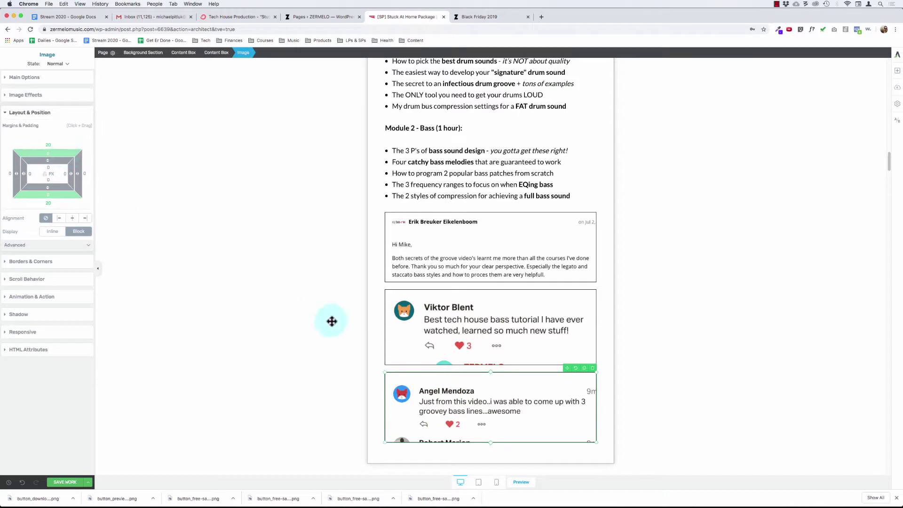
pyautogui.scroll(-2, 332, 324)
pyautogui.moveTo(450, 374); pyautogui.dragTo(446, 332)
pyautogui.scroll(15, 444, 358)
pyautogui.scroll(15, 446, 332)
pyautogui.scroll(-3, 446, 333)
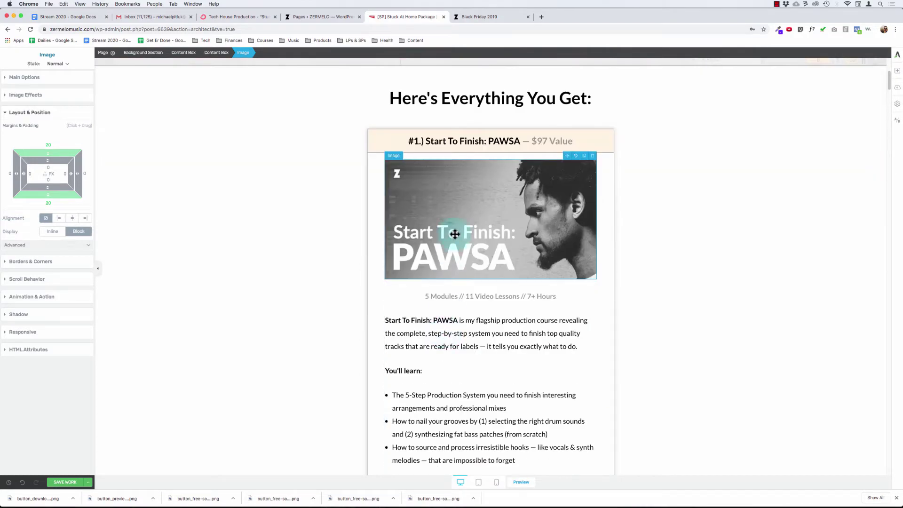
pyautogui.moveTo(454, 234); pyautogui.dragTo(435, 391)
pyautogui.scroll(-15, 433, 217)
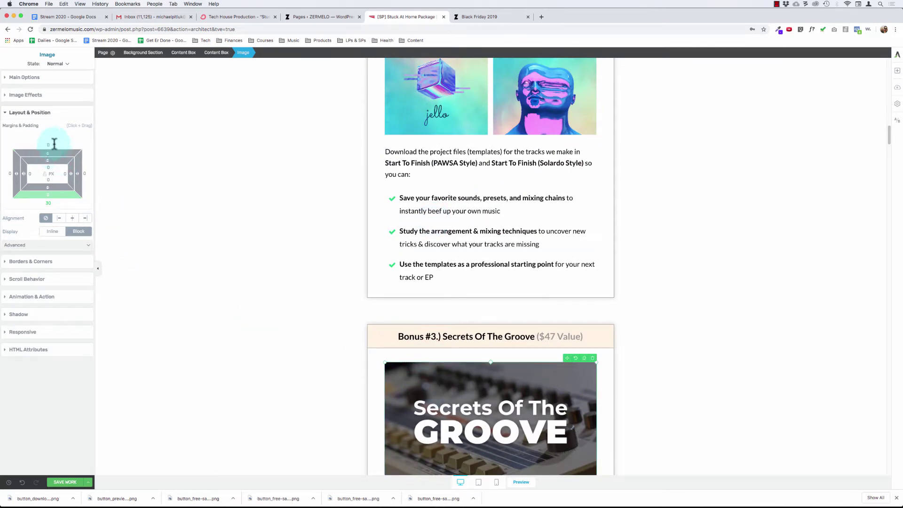
pyautogui.click(370, 372)
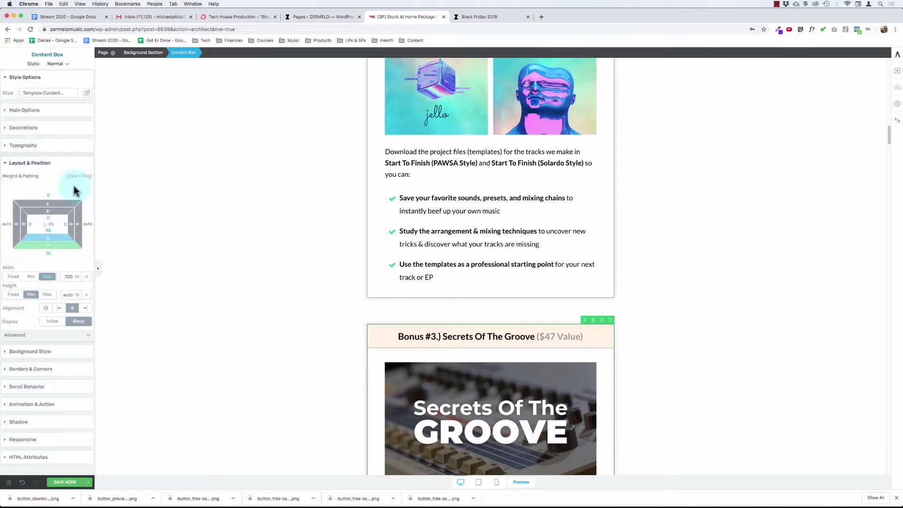
pyautogui.click(473, 409)
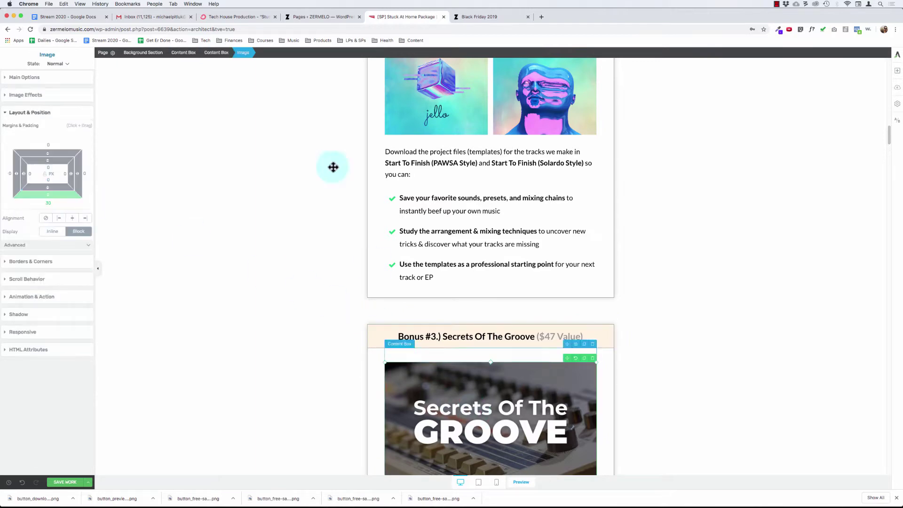
pyautogui.click(218, 53)
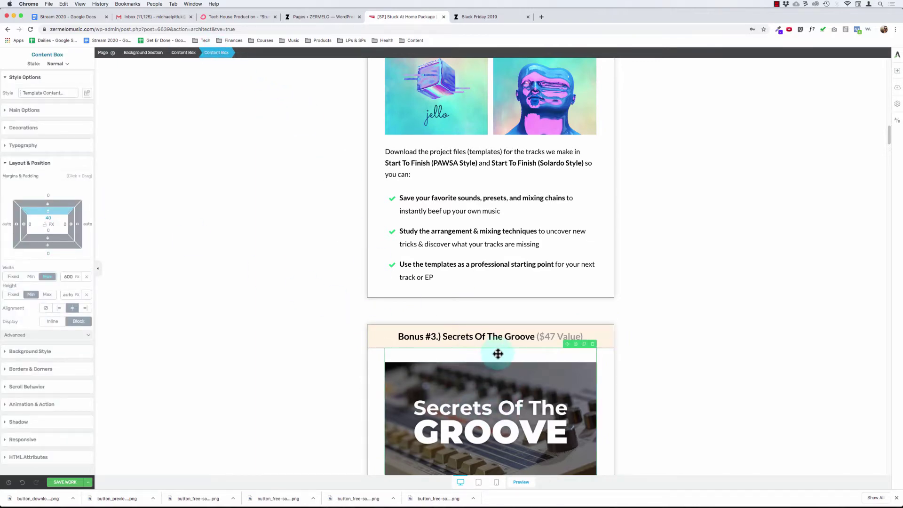
# Set the top padding of the content box around the PAWSA card's banner and text to 40 px.
pyautogui.scroll(15, 498, 354)
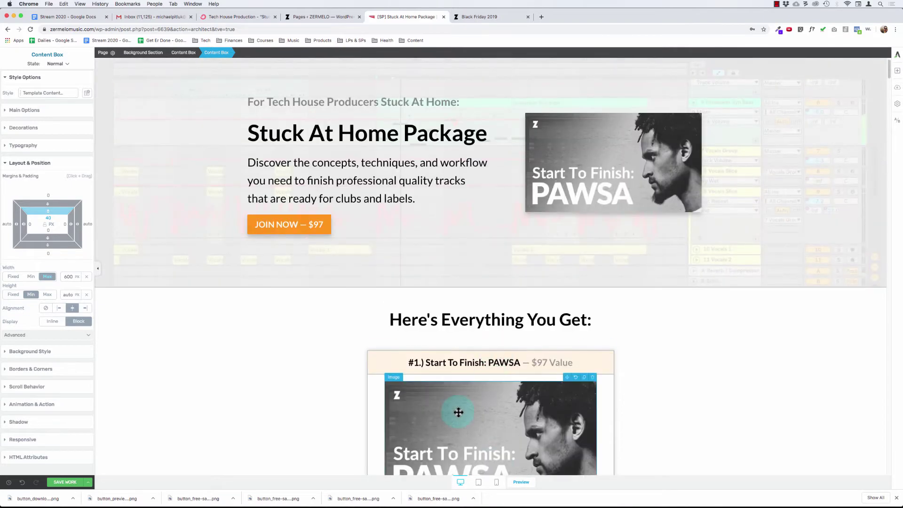
pyautogui.scroll(-3, 458, 413)
pyautogui.click(479, 287)
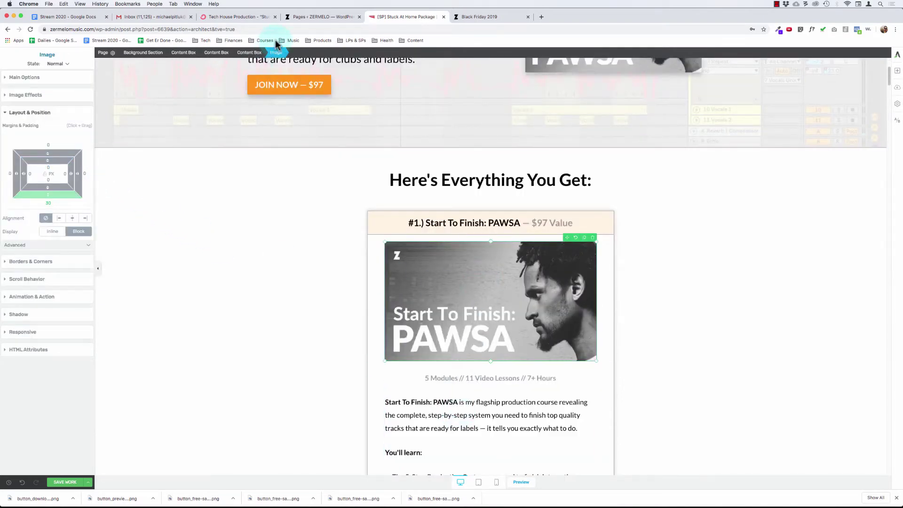
pyautogui.click(254, 52)
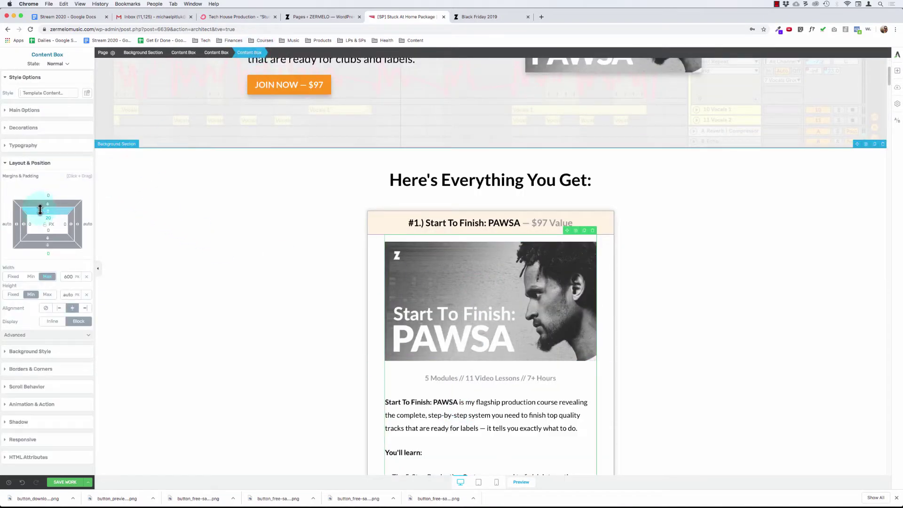
pyautogui.click(47, 217)
pyautogui.write('40')
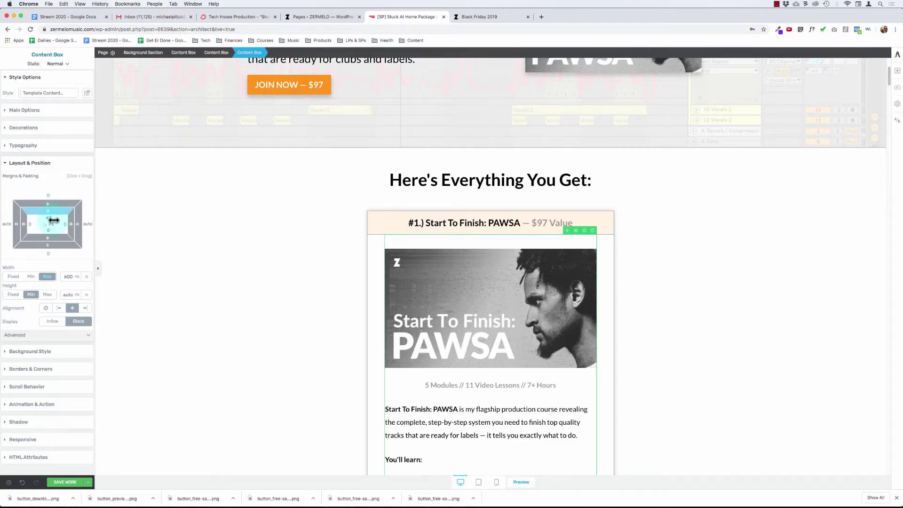
pyautogui.click(466, 340)
# Set the bottom margin of the Module 1–5 toggle in the PAWSA card to 0.
pyautogui.scroll(-10, 466, 339)
pyautogui.scroll(2, 459, 338)
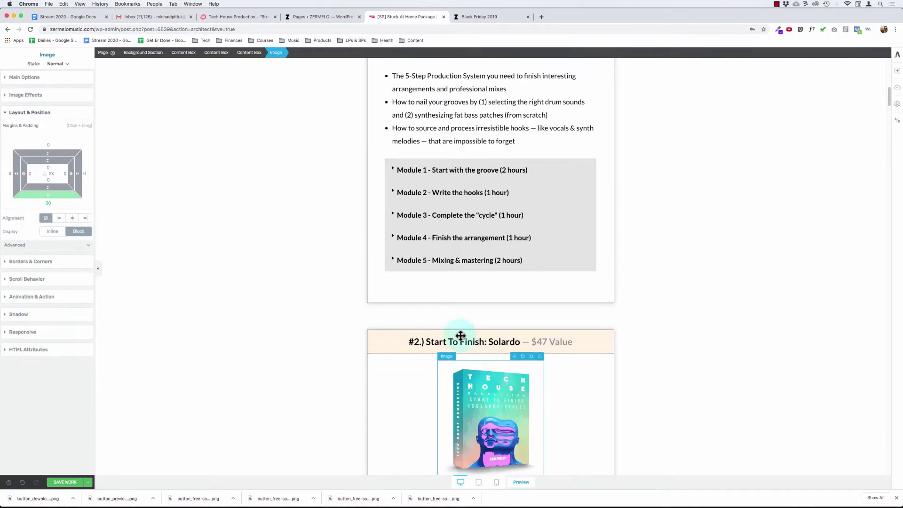
pyautogui.click(413, 167)
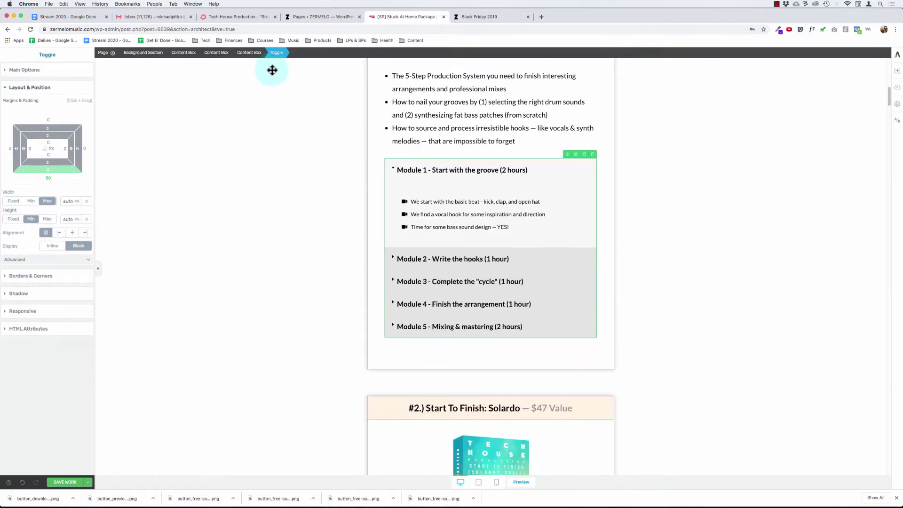
pyautogui.click(50, 174)
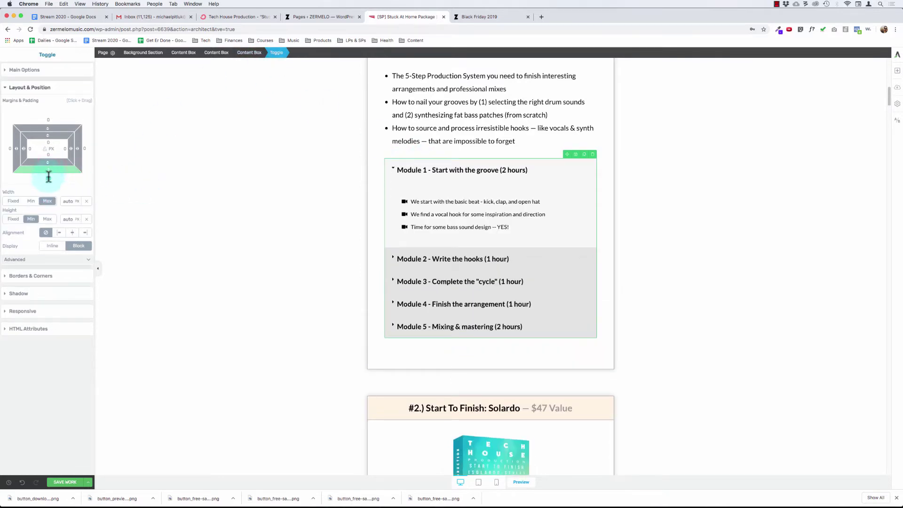
pyautogui.write('0')
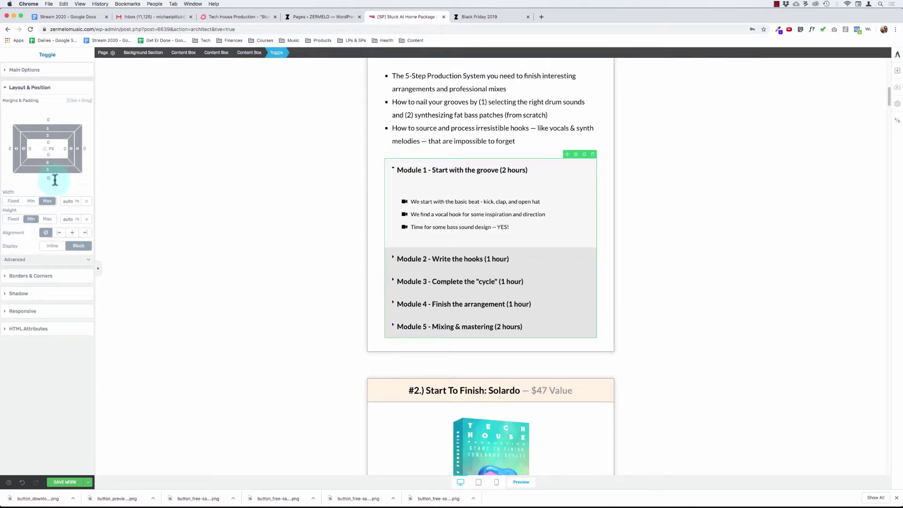
# Check the margins and padding of the content boxes enclosing the PAWSA module toggle and collapse Module 1.
pyautogui.click(268, 55)
pyautogui.click(258, 55)
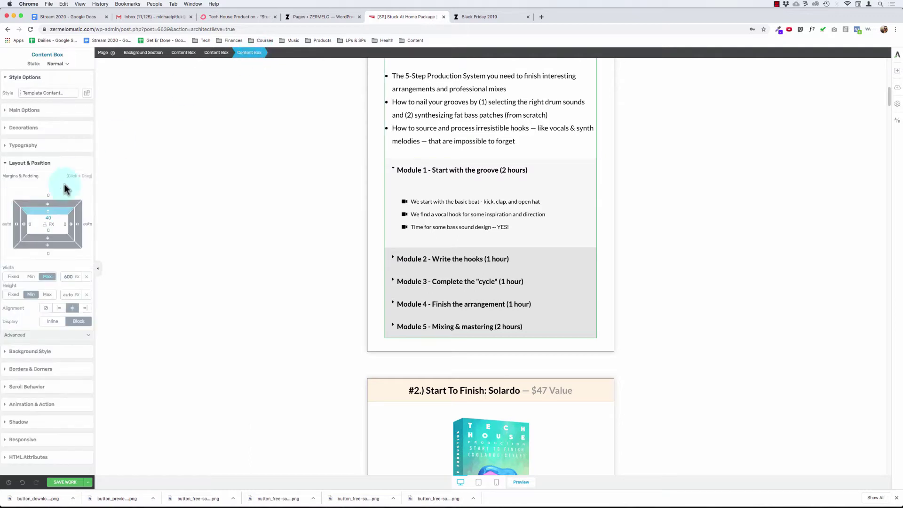
pyautogui.click(205, 55)
pyautogui.click(212, 57)
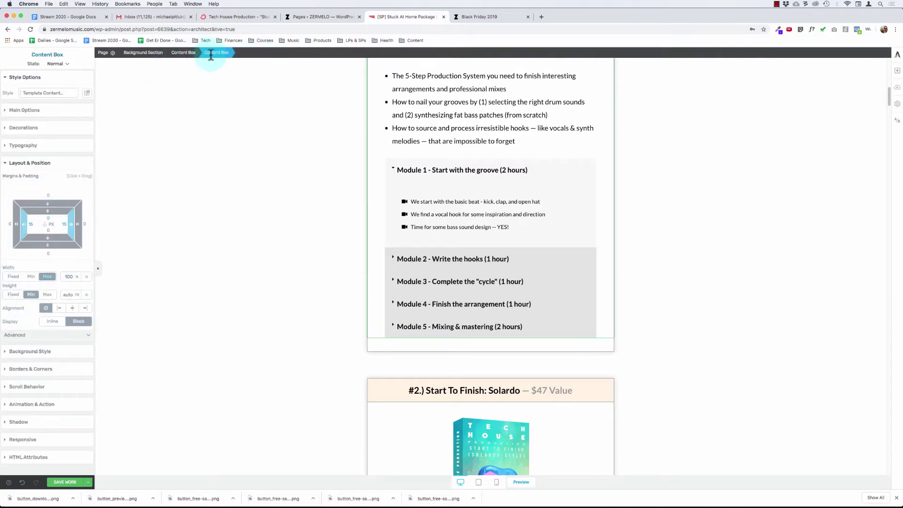
pyautogui.click(182, 54)
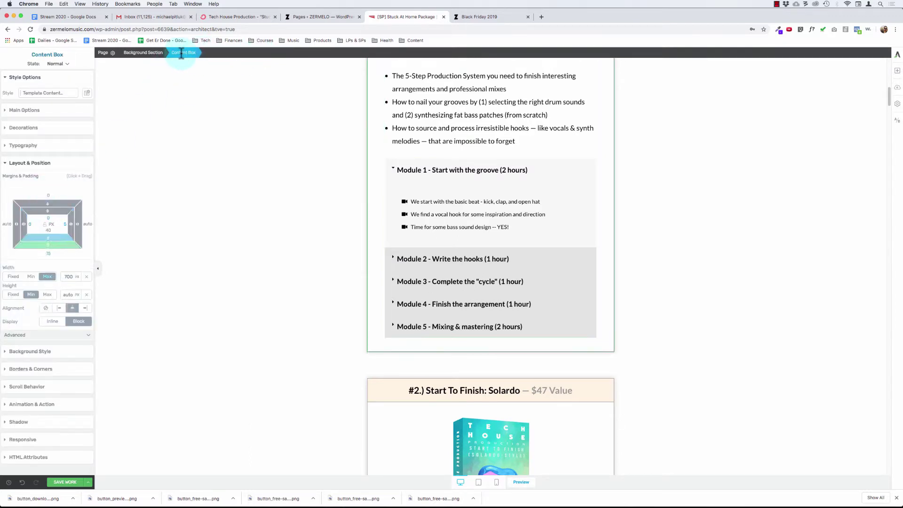
pyautogui.click(317, 185)
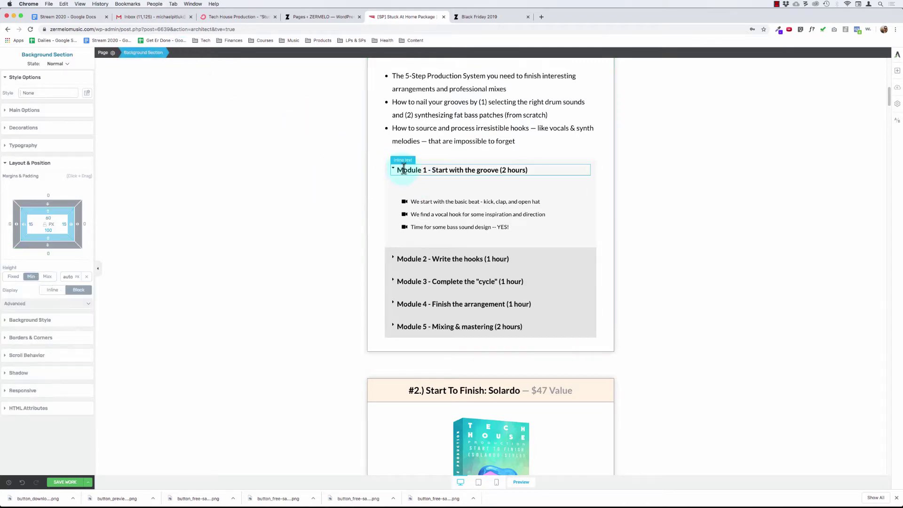
pyautogui.click(405, 167)
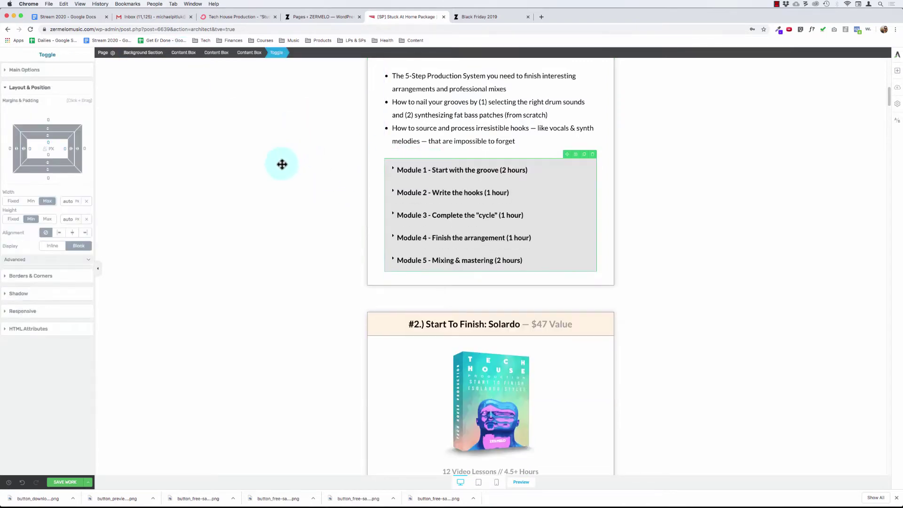
pyautogui.click(280, 163)
# Review the spacing and content of the PAWSA and Solardo cards through to the Bonus #2 Ableton Templates card.
pyautogui.scroll(5, 282, 164)
pyautogui.scroll(-2, 282, 164)
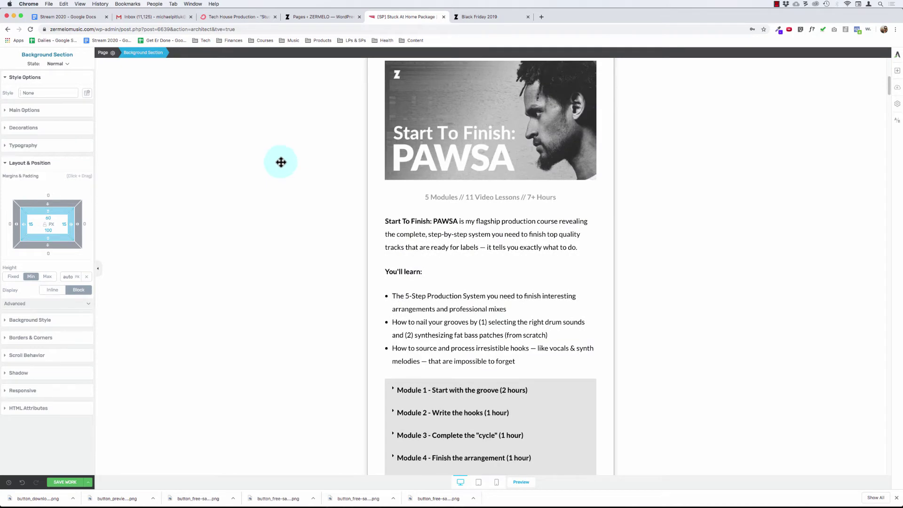
pyautogui.scroll(10, 286, 218)
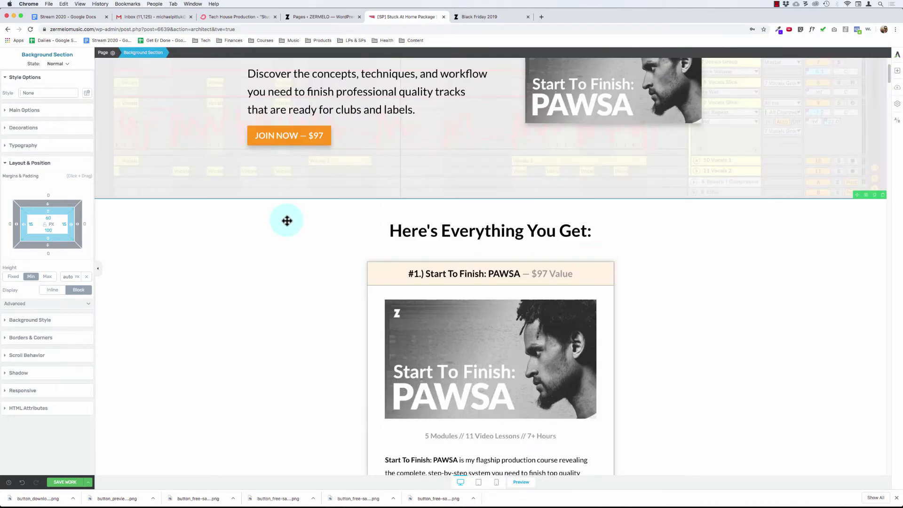
pyautogui.scroll(-12, 287, 220)
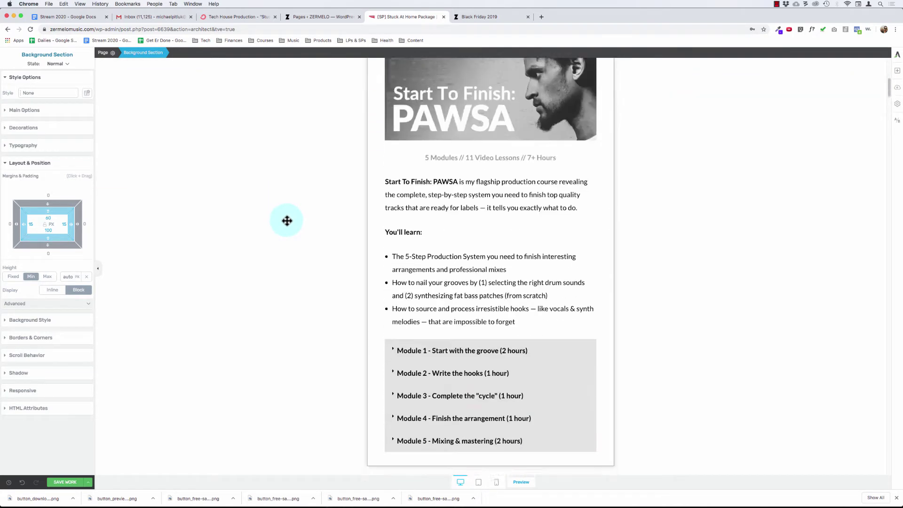
pyautogui.scroll(-7, 286, 221)
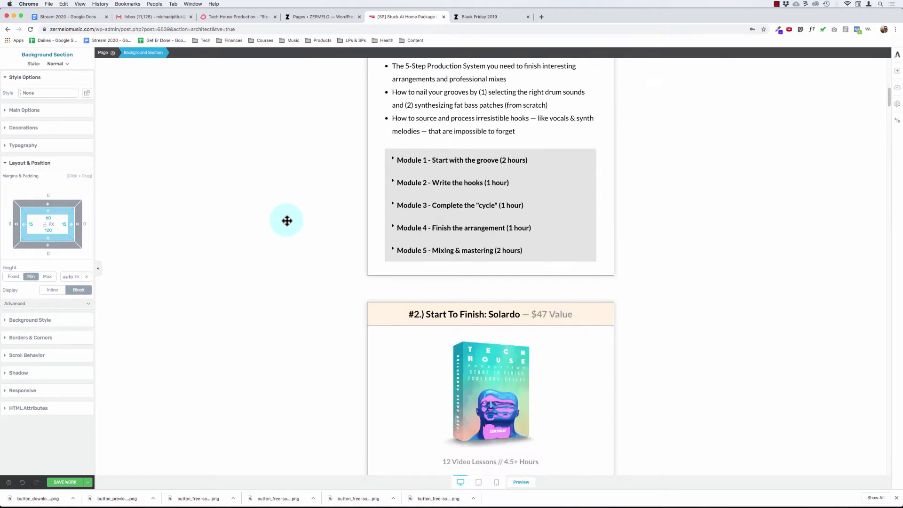
pyautogui.scroll(5, 278, 210)
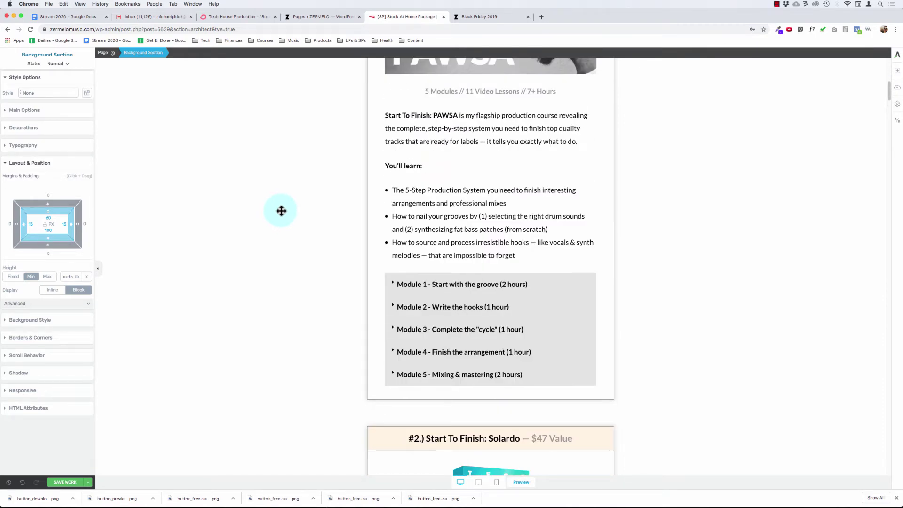
pyautogui.scroll(-5, 281, 210)
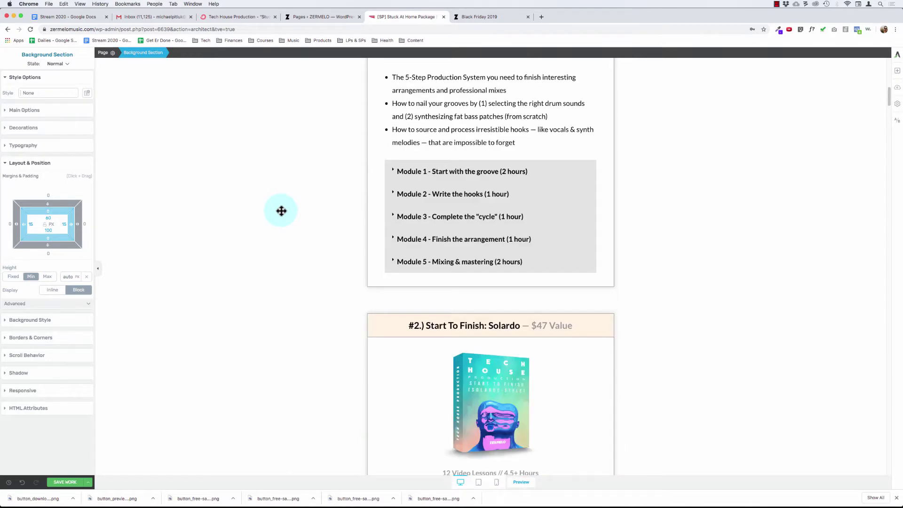
pyautogui.scroll(-5, 282, 211)
pyautogui.scroll(-10, 331, 224)
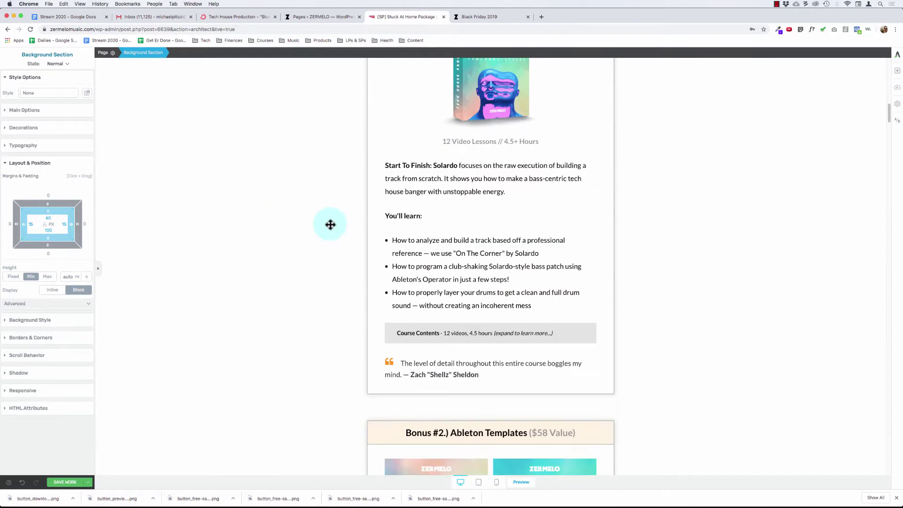
pyautogui.scroll(-5, 330, 225)
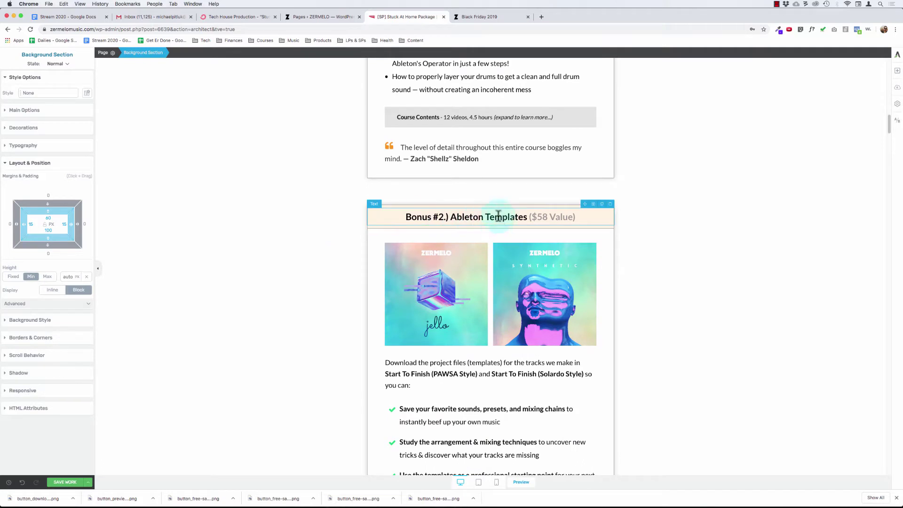
# Change the Ableton Templates card's heading to "#3.) Tech House Template Bundle", keeping its ($58 Value) suffix.
pyautogui.click(434, 214)
pyautogui.press('BackSpace')
pyautogui.press('BackSpace')
pyautogui.press('BackSpace')
pyautogui.press('BackSpace')
pyautogui.press('BackSpace')
pyautogui.press('BackSpace')
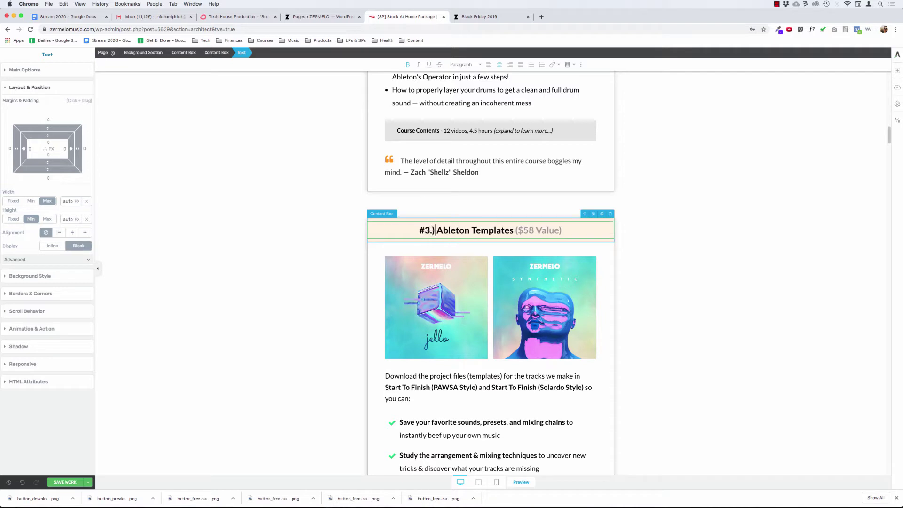
pyautogui.write('T')
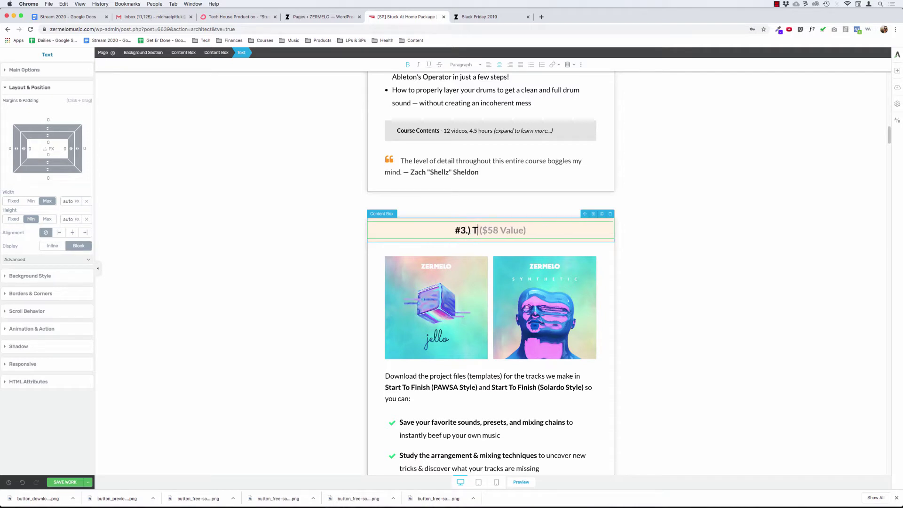
pyautogui.write('ech House Template Bun')
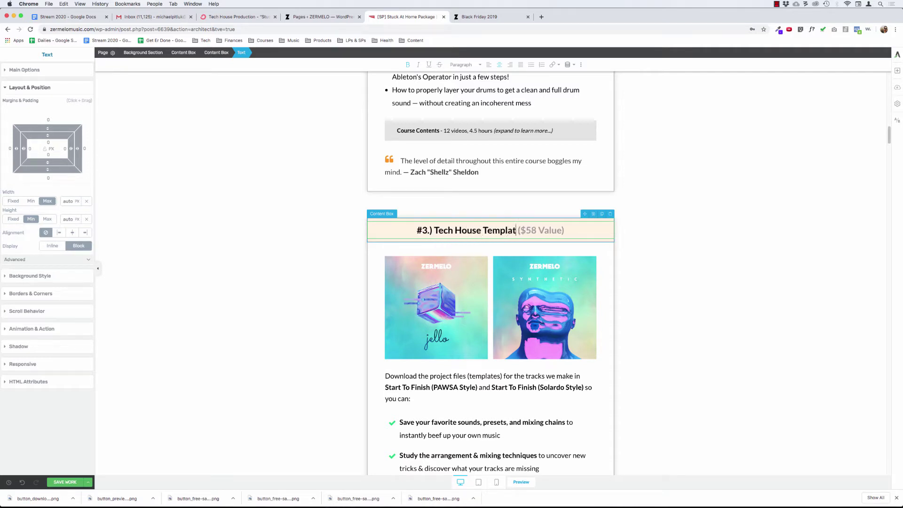
pyautogui.write('dle')
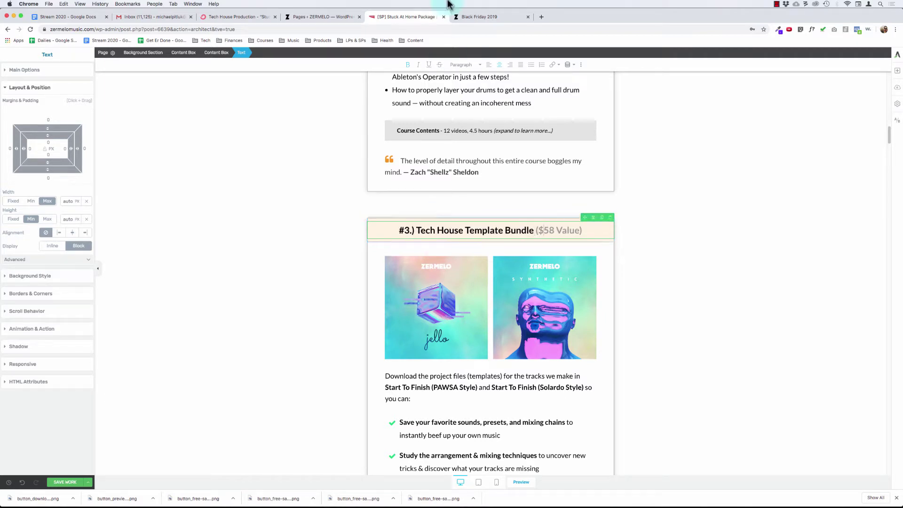
# Find the "#2 - Tech House Template Bundle" section on the Black Friday 2019 page and review its content.
pyautogui.click(475, 17)
pyautogui.scroll(-15, 282, 204)
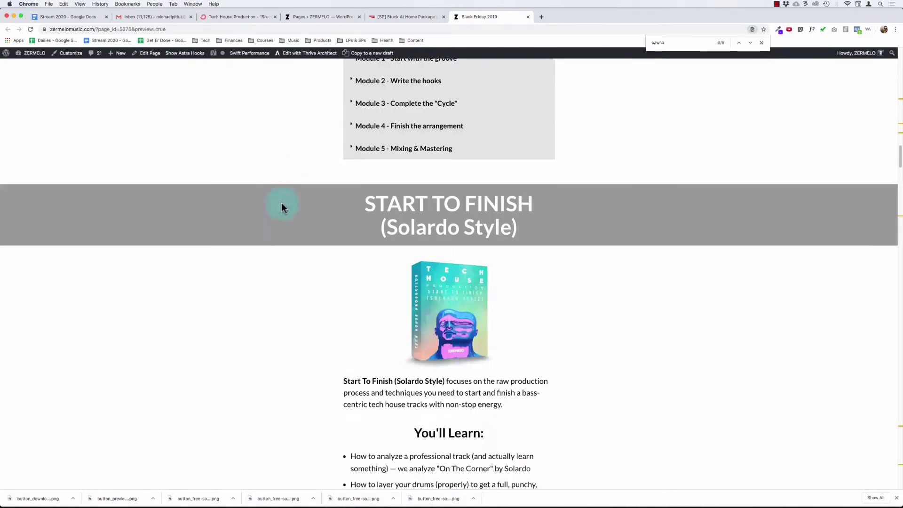
pyautogui.scroll(3, 282, 204)
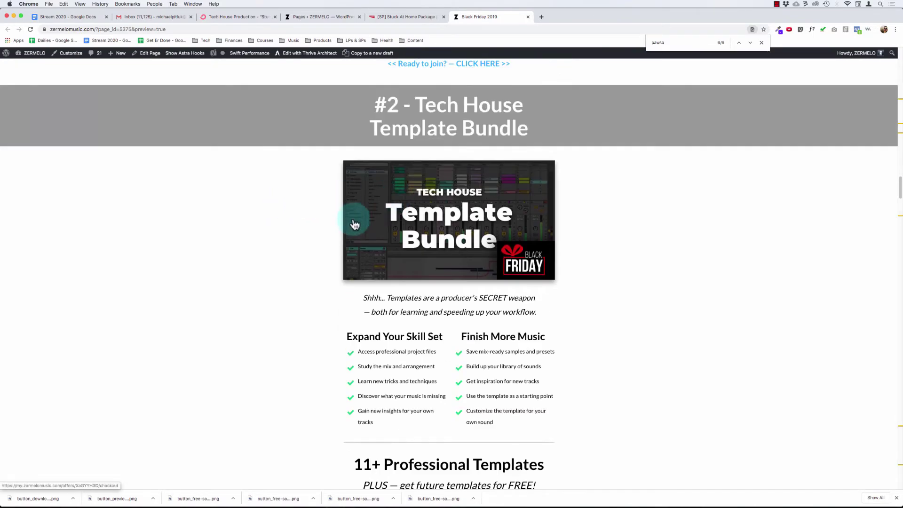
pyautogui.scroll(-2, 301, 275)
pyautogui.scroll(-2, 293, 280)
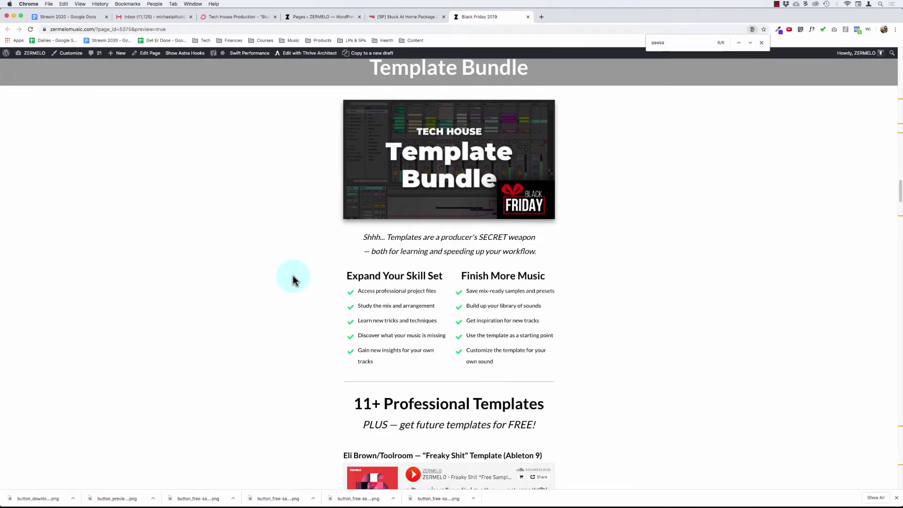
# Compare the Stuck At Home page's #3 card with the Black Friday 2019 page's template bundle section, down to its exclusive templates.
pyautogui.scroll(-4, 293, 280)
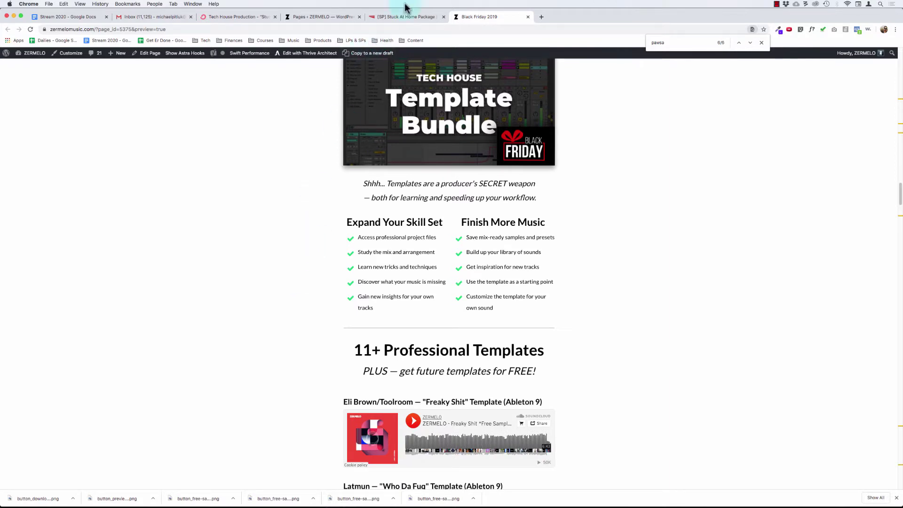
pyautogui.click(394, 17)
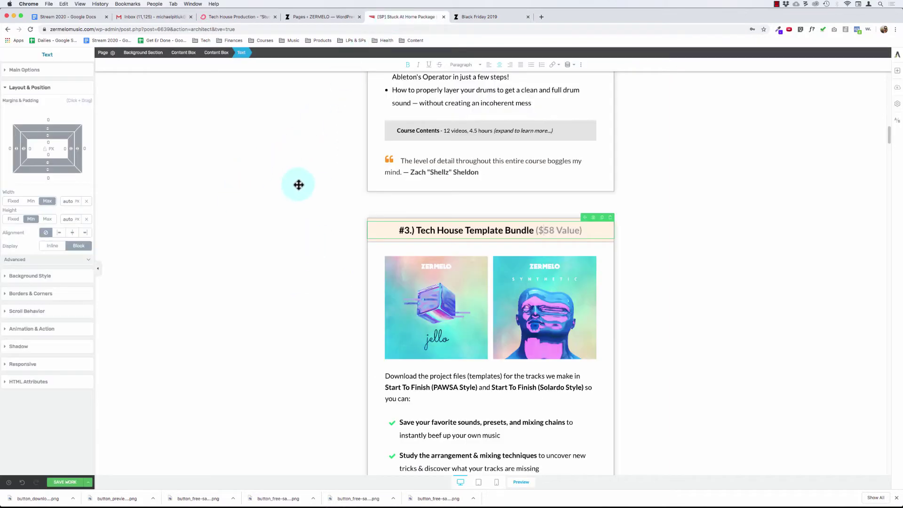
pyautogui.scroll(-3, 308, 238)
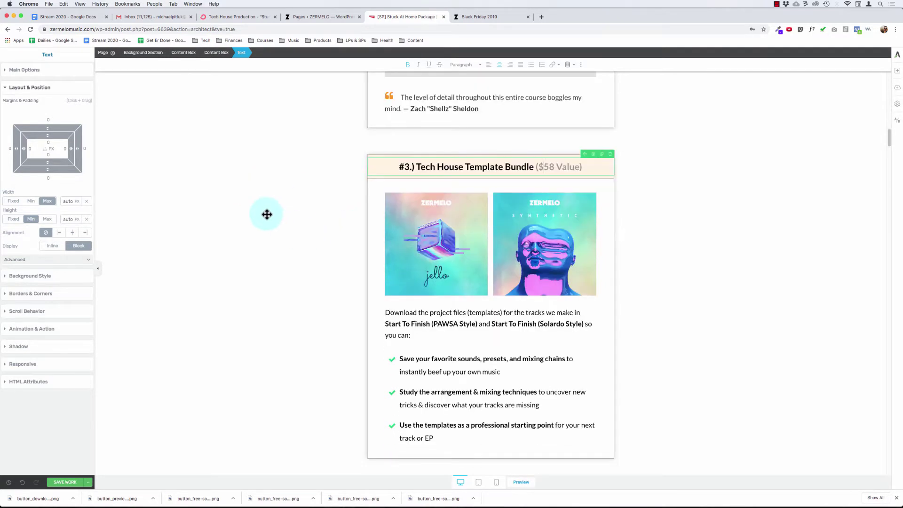
pyautogui.click(267, 214)
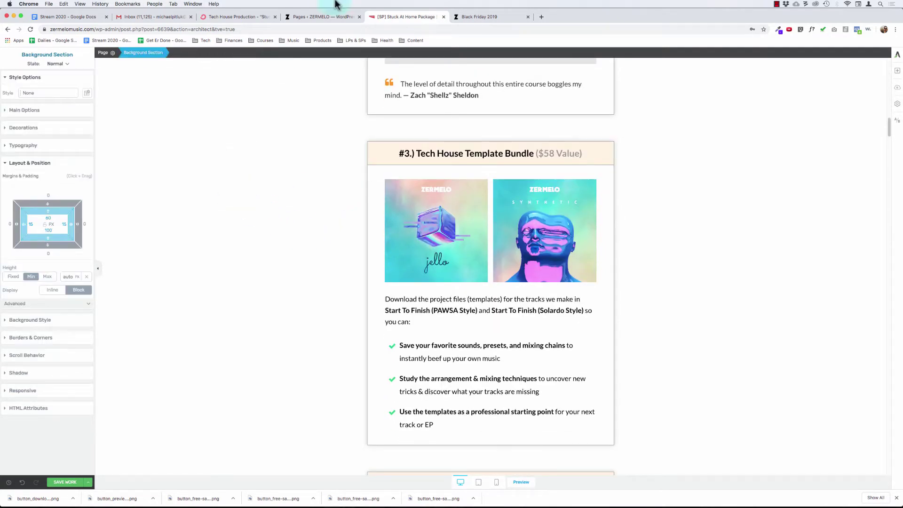
pyautogui.click(481, 19)
pyautogui.click(226, 246)
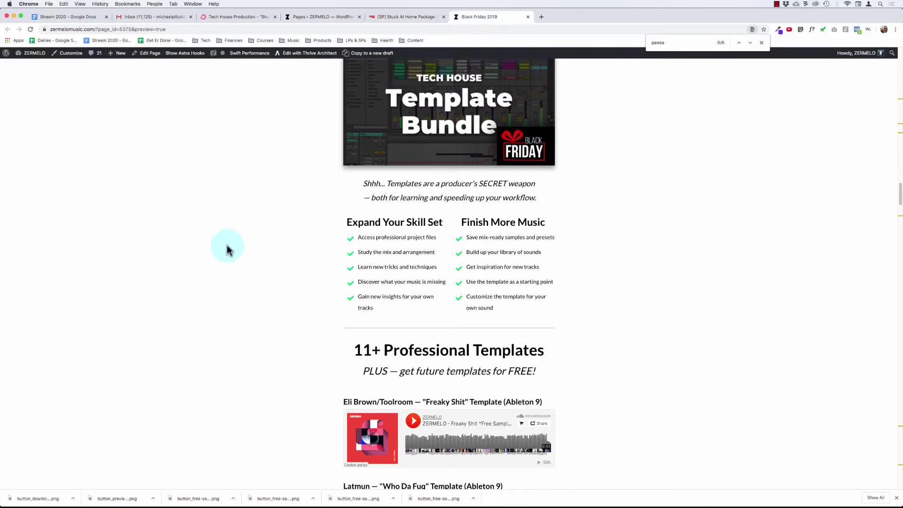
pyautogui.scroll(-10, 221, 254)
pyautogui.scroll(-5, 214, 262)
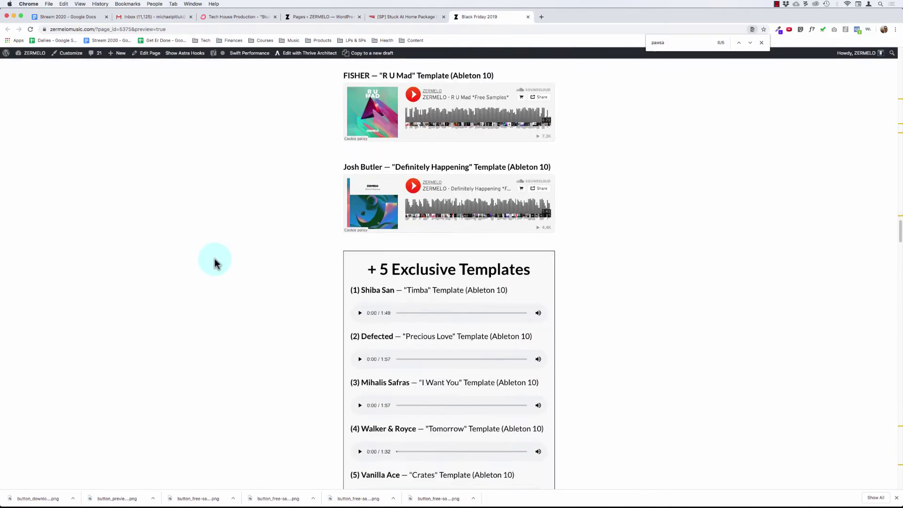
pyautogui.scroll(-3, 214, 261)
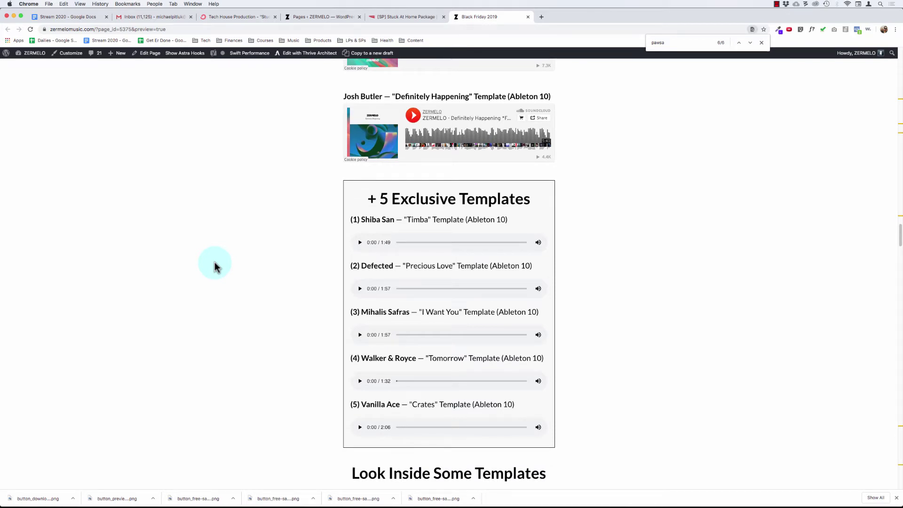
pyautogui.scroll(10, 214, 264)
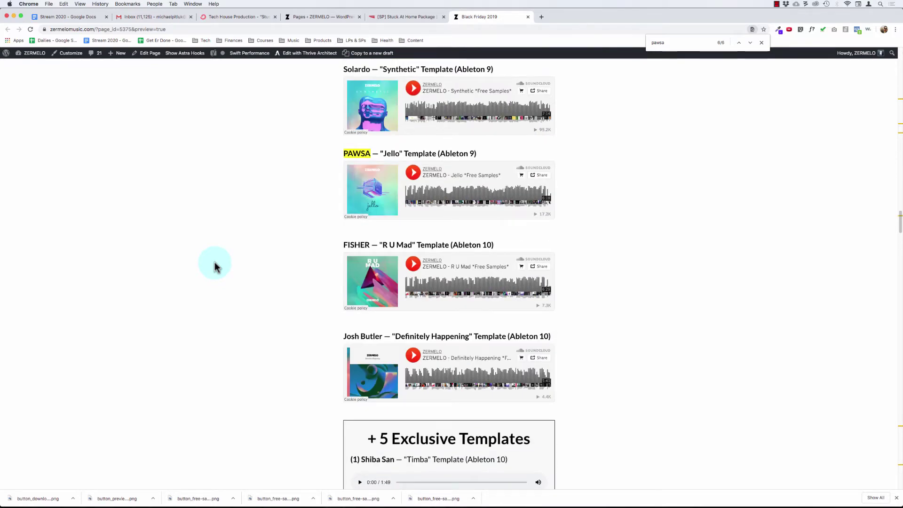
# Back on the Stuck At Home page, check the layout settings of the #3 card's cover image, its columns and enclosing content box.
pyautogui.click(396, 20)
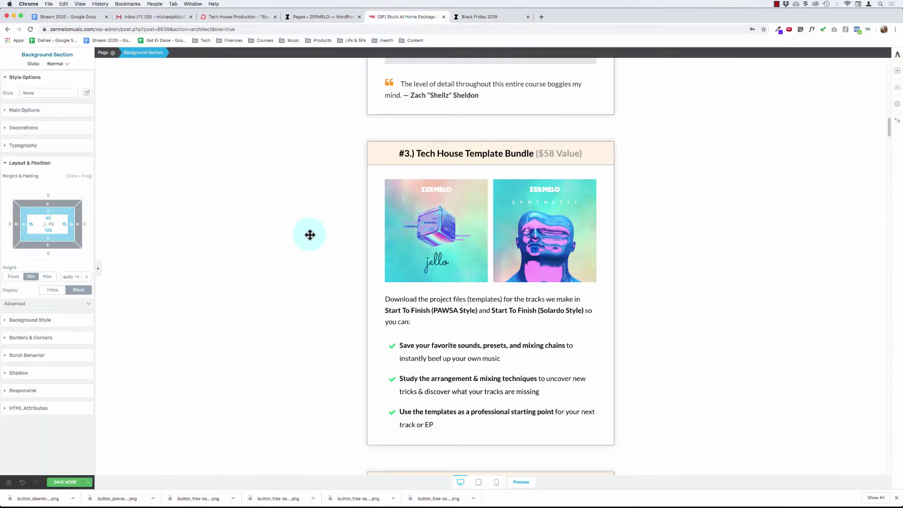
pyautogui.scroll(3, 284, 186)
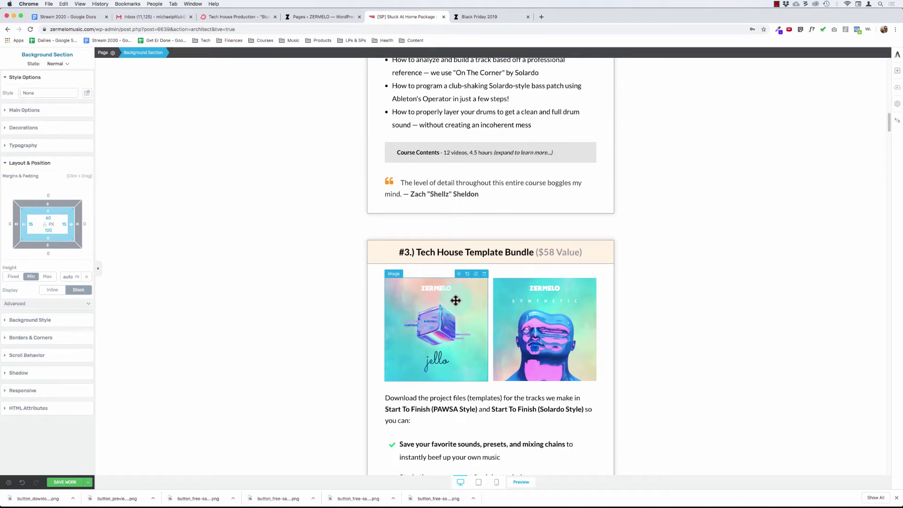
pyautogui.scroll(10, 456, 302)
pyautogui.scroll(-5, 442, 321)
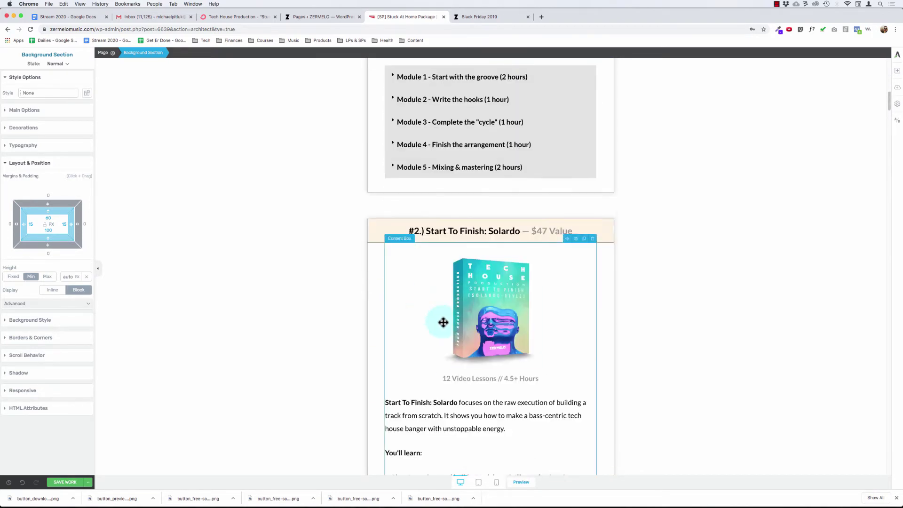
pyautogui.scroll(-5, 461, 326)
pyautogui.click(460, 325)
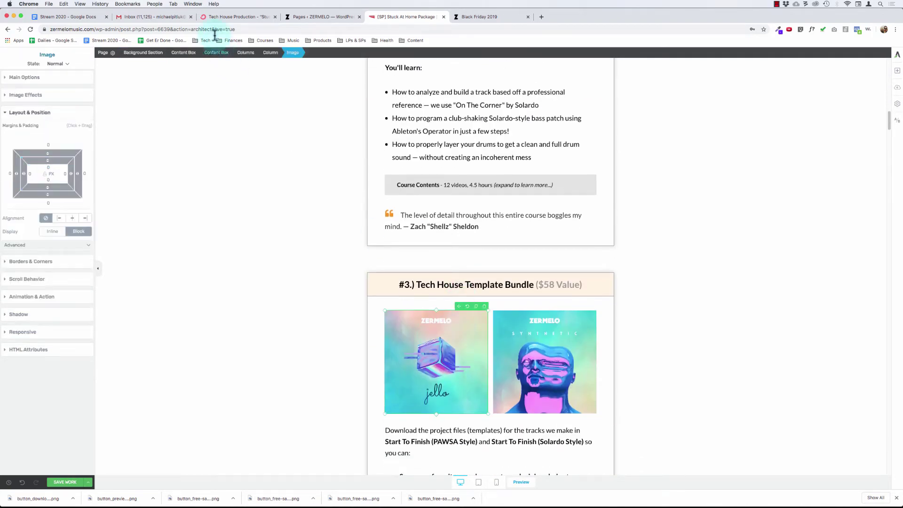
pyautogui.click(264, 52)
pyautogui.click(247, 53)
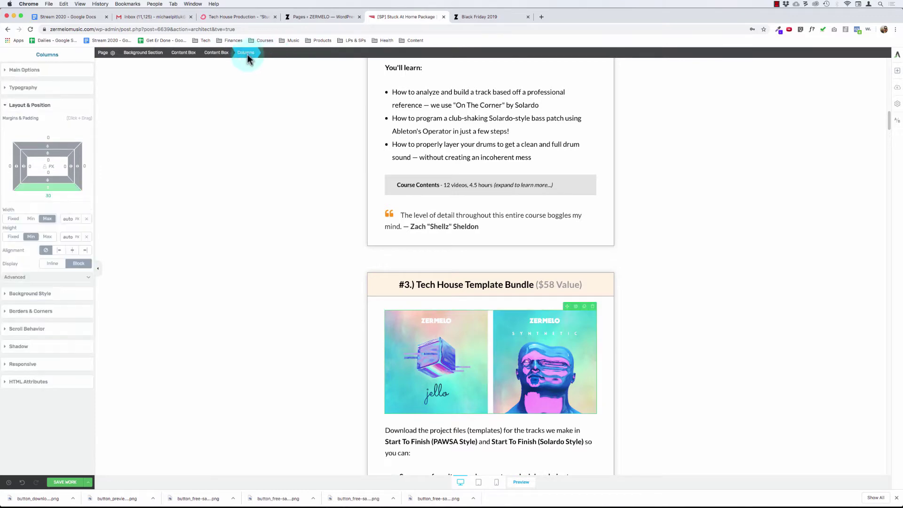
pyautogui.click(217, 53)
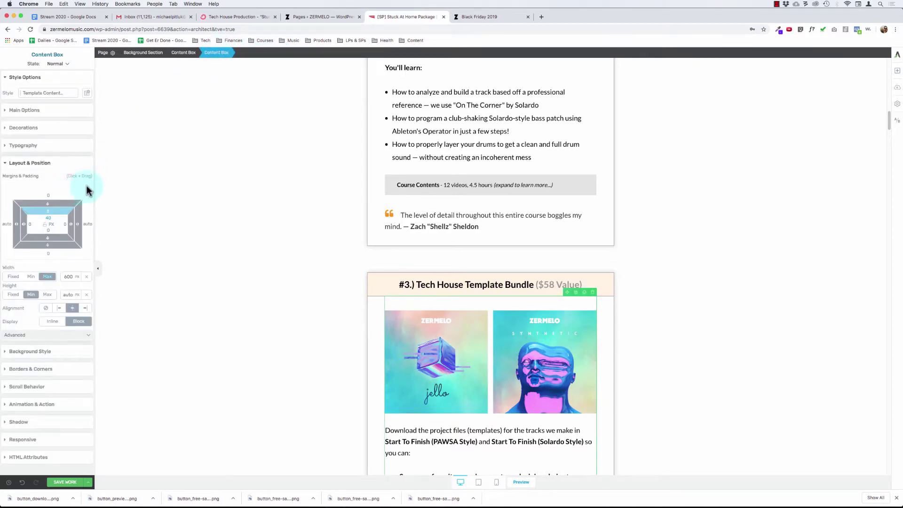
pyautogui.click(468, 310)
# Duplicate the Start To Finish: PAWSA image in the #1 card and move the copy above the cover images in the #3 card.
pyautogui.scroll(15, 520, 217)
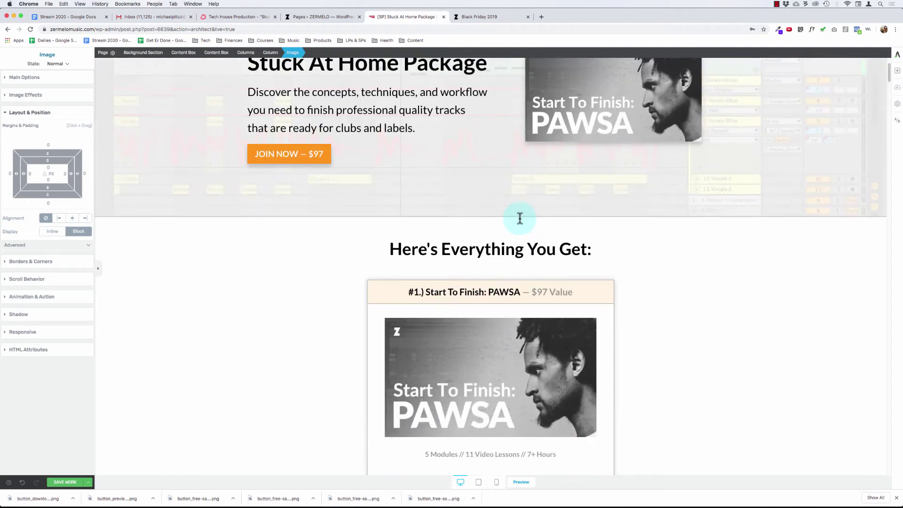
pyautogui.click(491, 321)
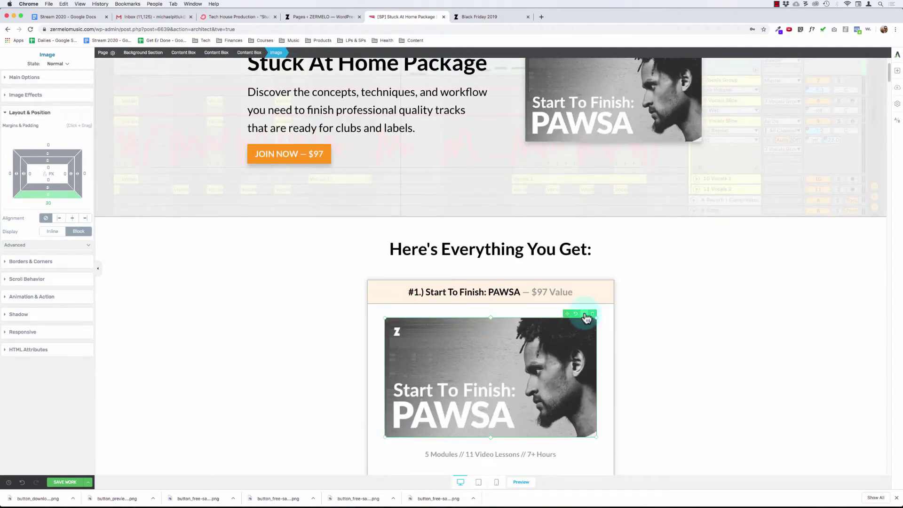
pyautogui.click(585, 315)
pyautogui.moveTo(567, 316); pyautogui.dragTo(489, 286)
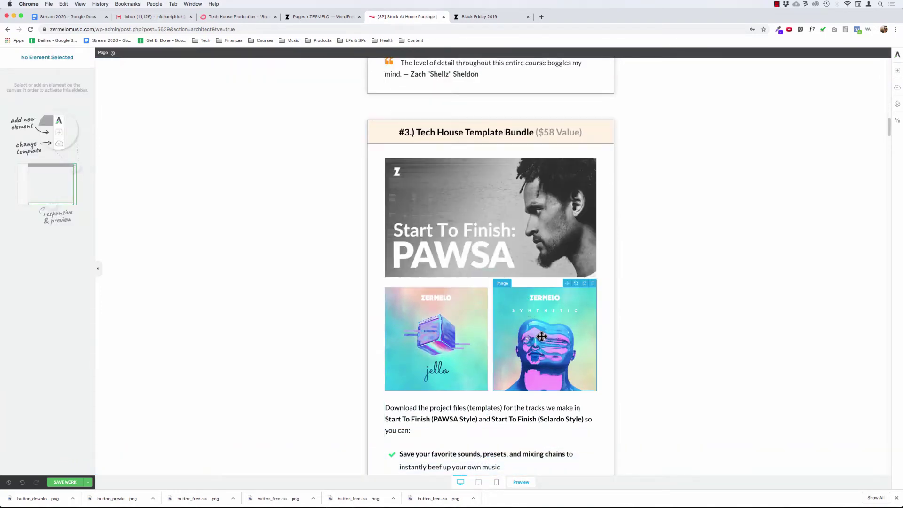
# Delete the two-column block holding the Jello and Synthetic covers from the #3 card and select the PAWSA image above it.
pyautogui.click(253, 57)
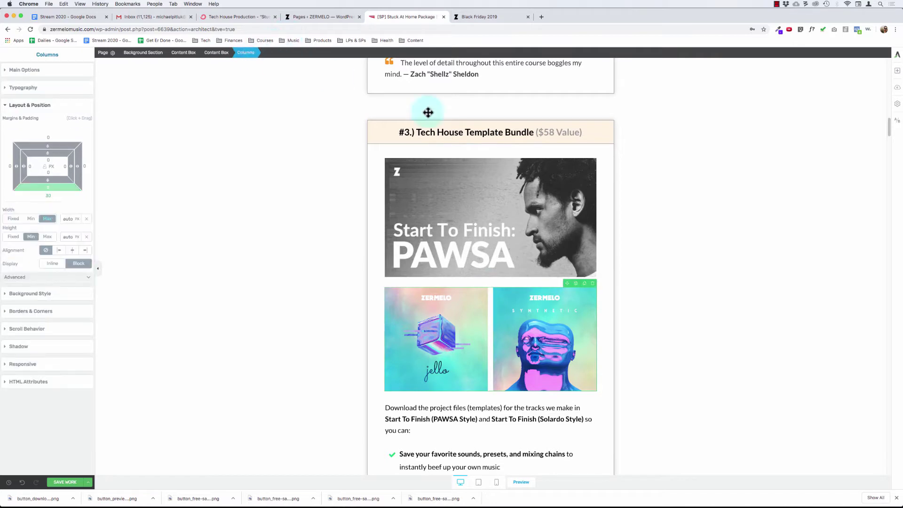
pyautogui.click(593, 283)
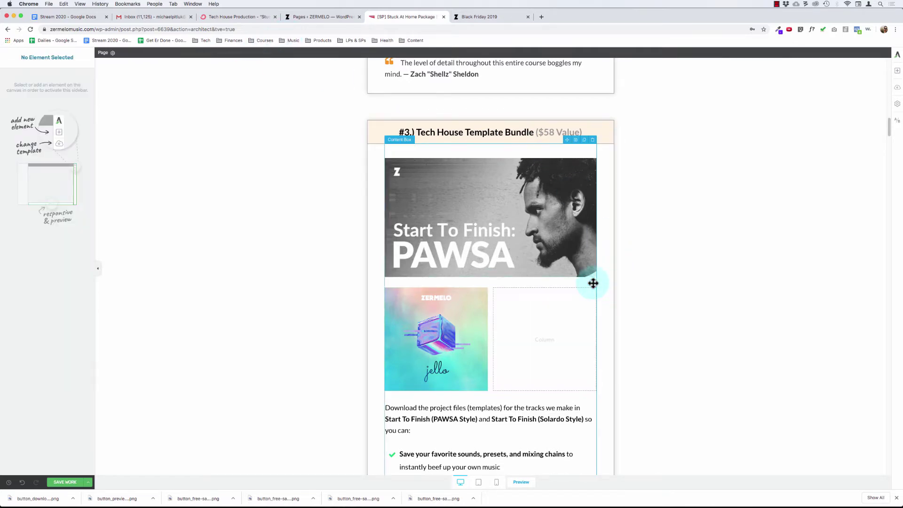
pyautogui.click(533, 298)
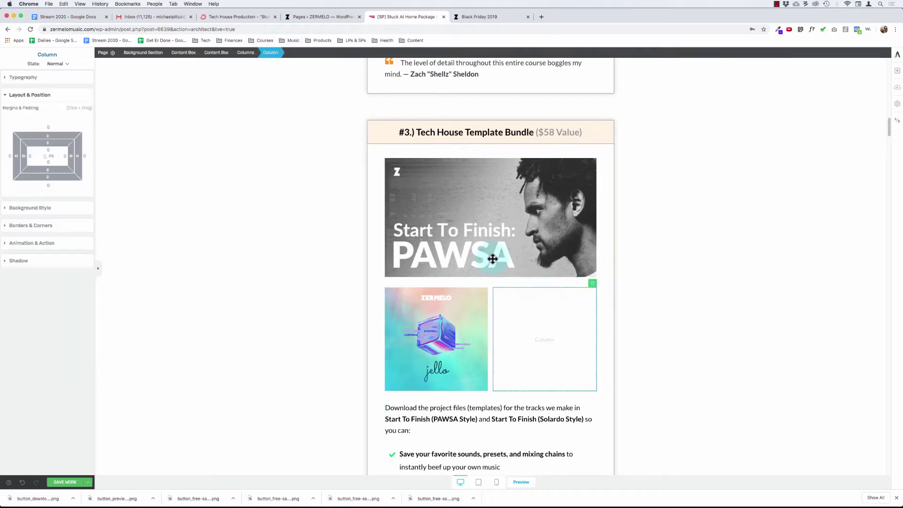
pyautogui.click(247, 51)
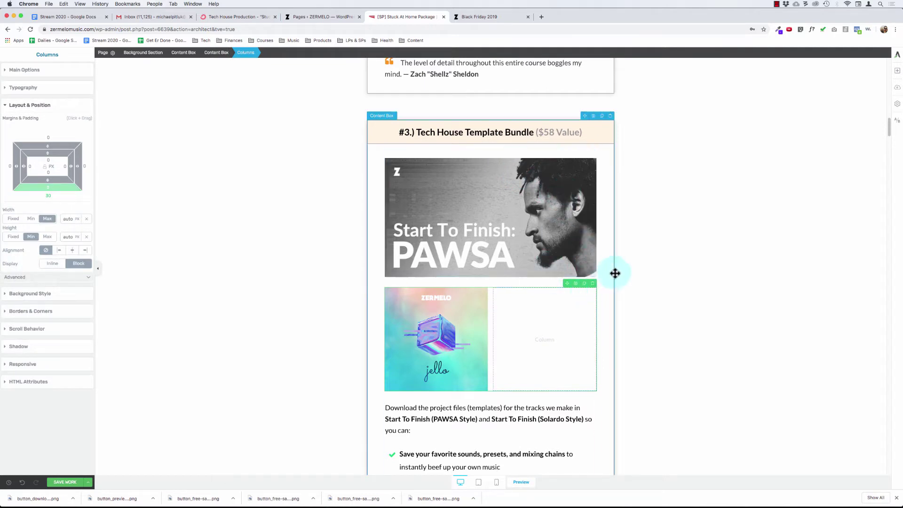
pyautogui.click(592, 284)
pyautogui.click(501, 214)
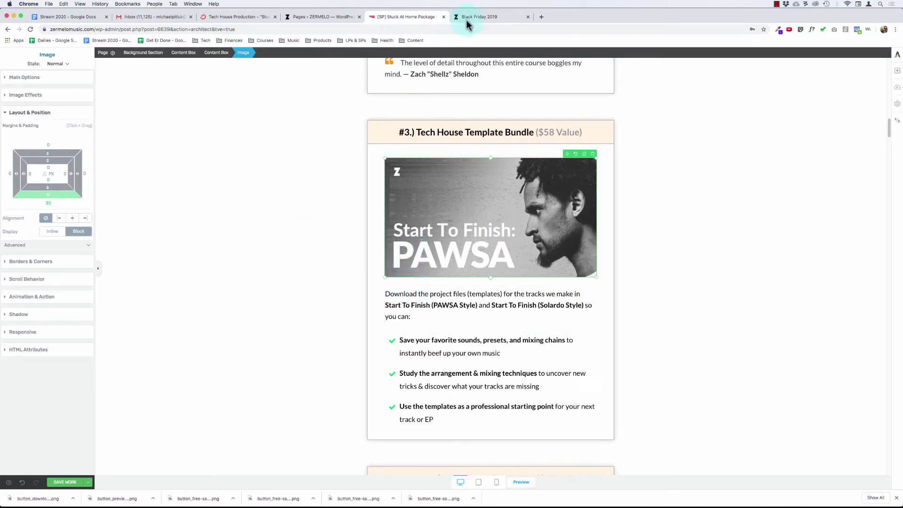
# Look for a reusable Template Bundle image in the Black Friday 2019 page's "#2 - Tech House Template Bundle" section.
pyautogui.click(497, 20)
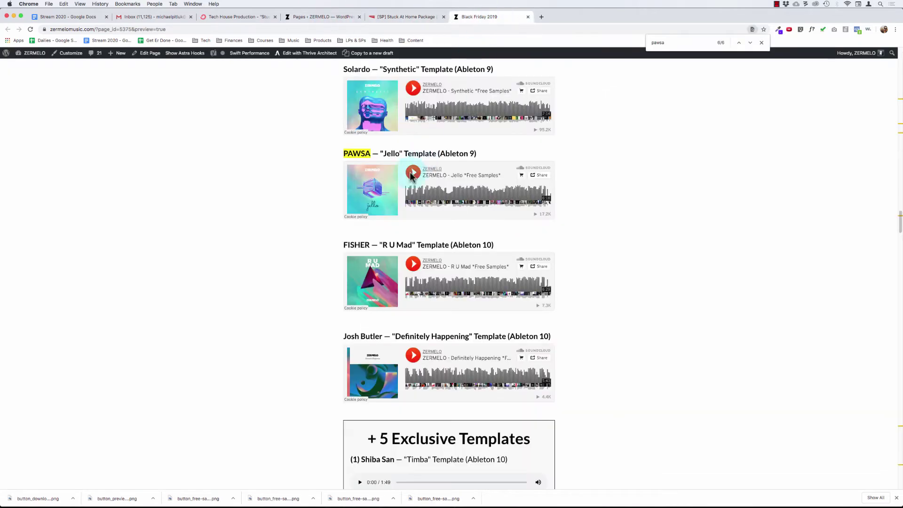
pyautogui.scroll(15, 368, 258)
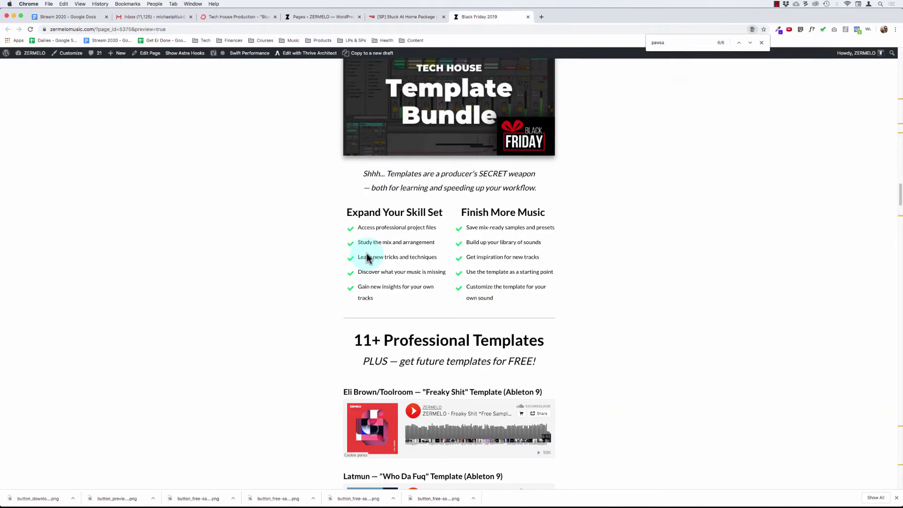
pyautogui.scroll(3, 368, 258)
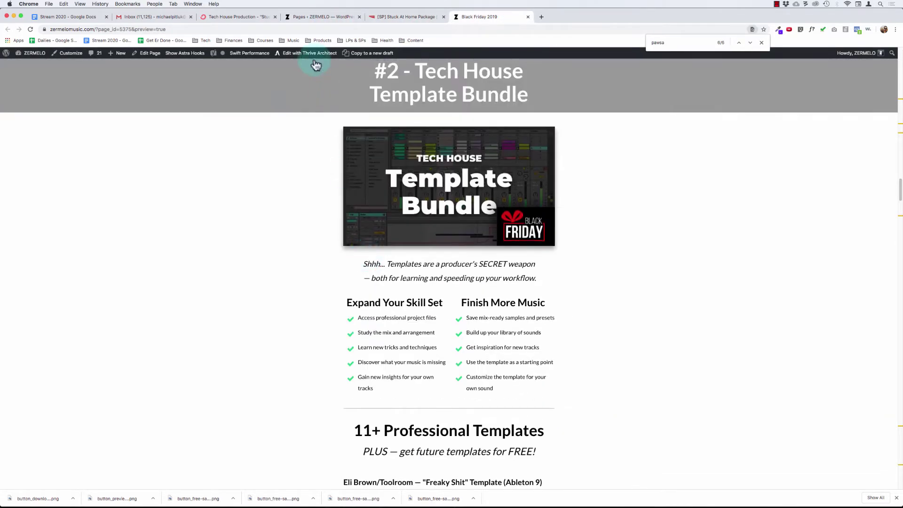
# Preview the "[SP] New Years 2020 – Package Deal" page in a new browser tab and examine its Tech House Template Bundle section.
pyautogui.click(306, 17)
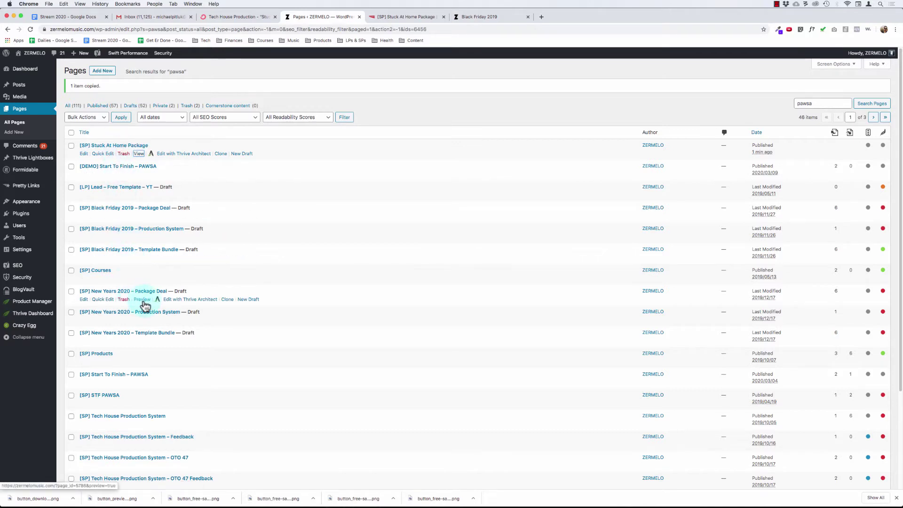
pyautogui.keyDown('super'); pyautogui.click(142, 299); pyautogui.keyUp('super')
pyautogui.click(580, 17)
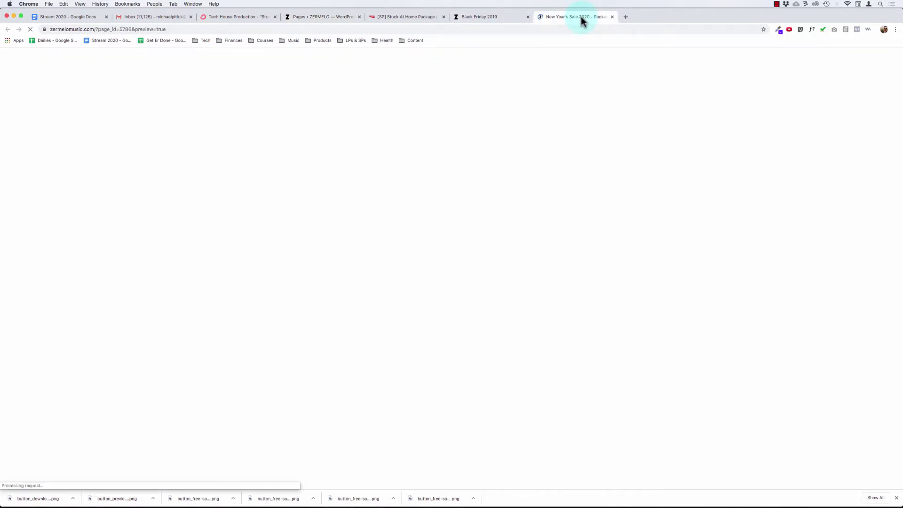
pyautogui.scroll(-15, 437, 162)
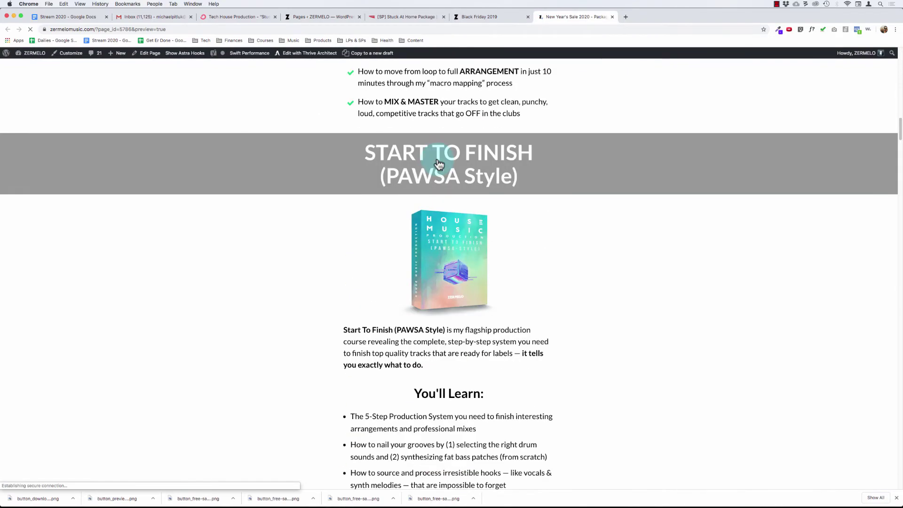
pyautogui.scroll(-20, 437, 163)
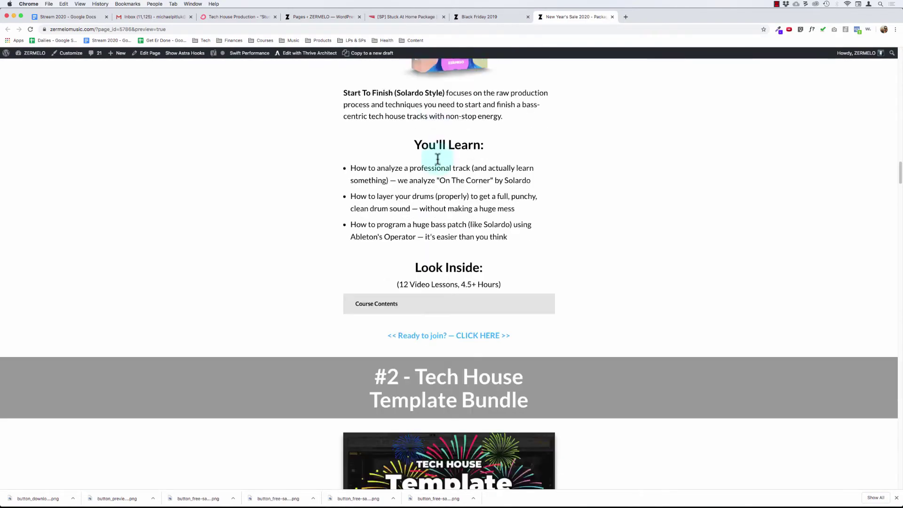
pyautogui.scroll(-10, 437, 159)
pyautogui.scroll(6, 437, 158)
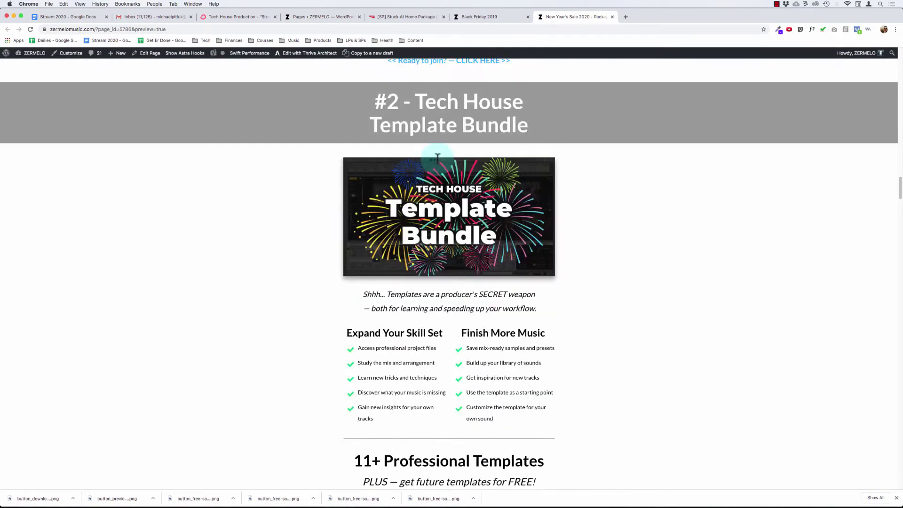
pyautogui.scroll(-4, 437, 158)
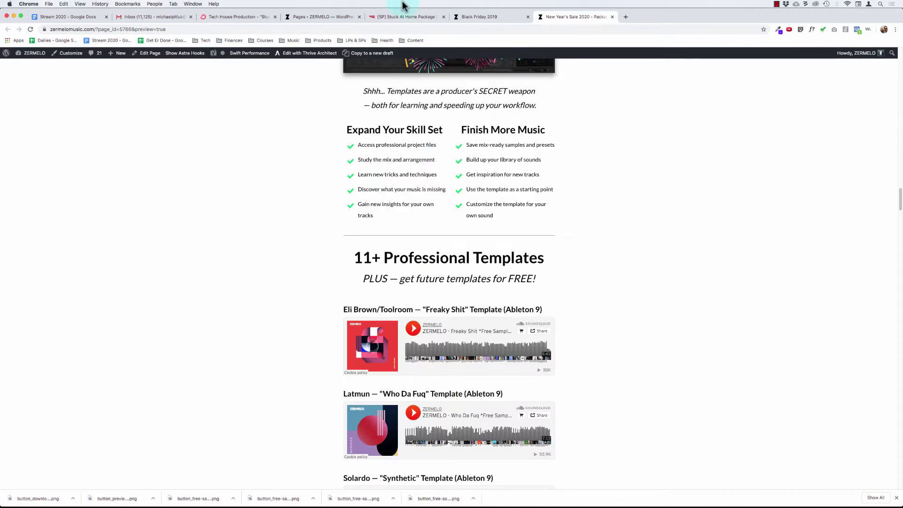
# Open zermelomusic.com in a new browser tab and go to its Courses page.
pyautogui.click(403, 16)
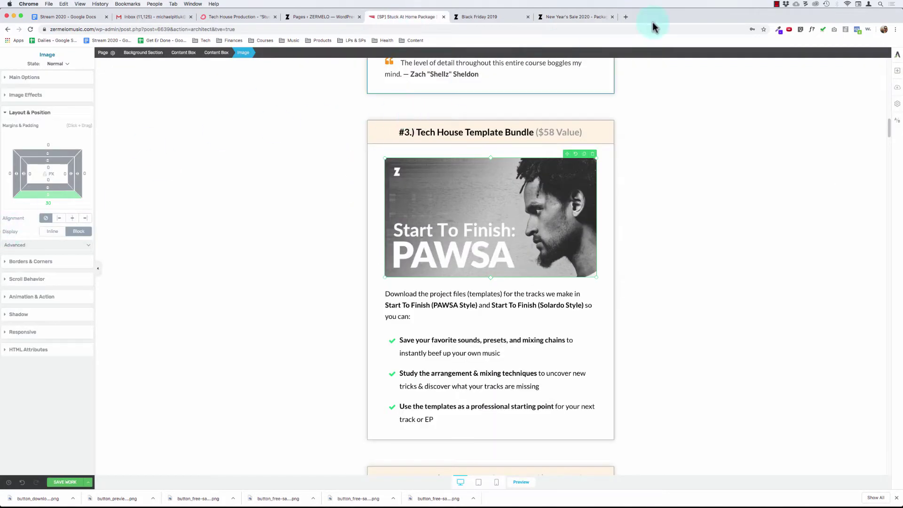
pyautogui.click(625, 18)
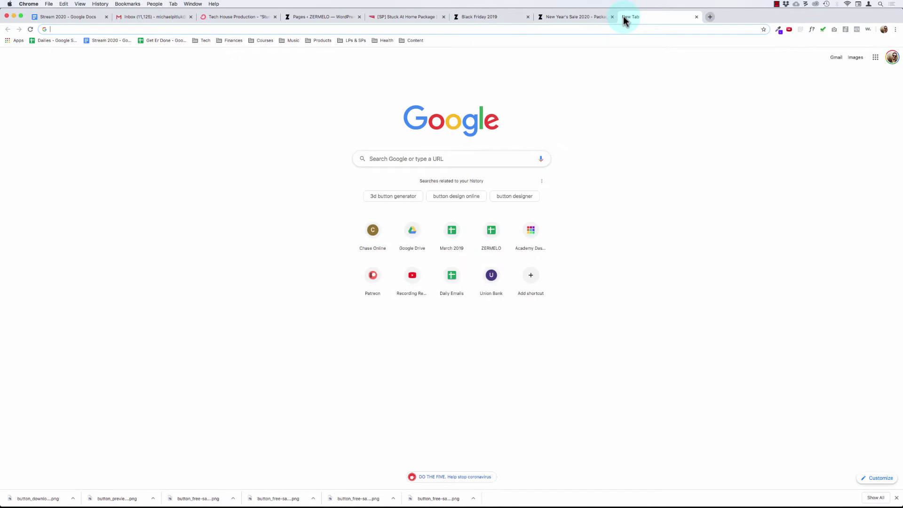
pyautogui.write('zermelomusic.com')
pyautogui.press('Return')
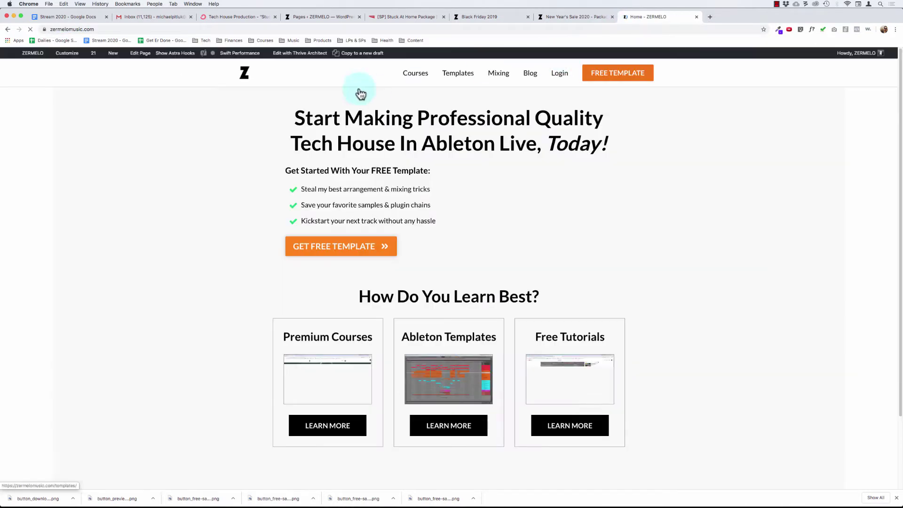
pyautogui.click(415, 75)
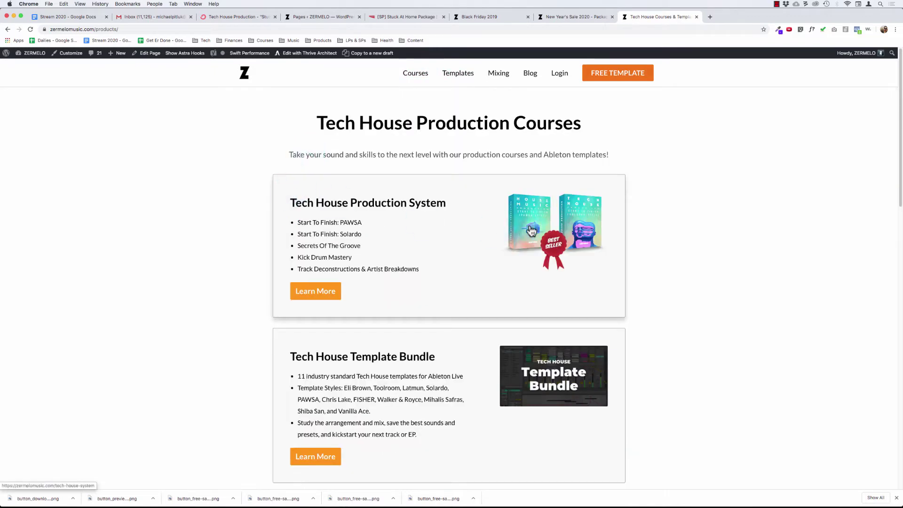
# Open the Tech House Template Bundle course page and examine its template list, video previews, bonuses and testimonials for reusable content.
pyautogui.click(545, 366)
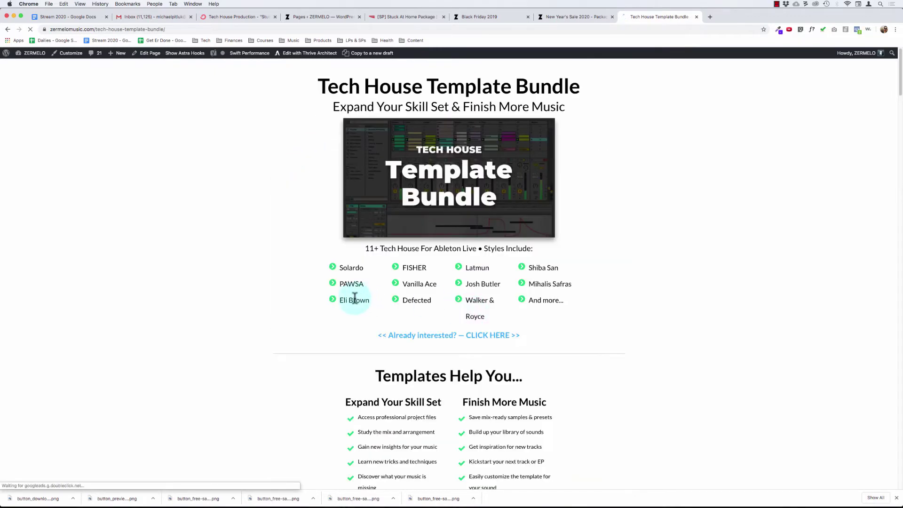
pyautogui.scroll(-10, 354, 296)
pyautogui.scroll(-20, 355, 297)
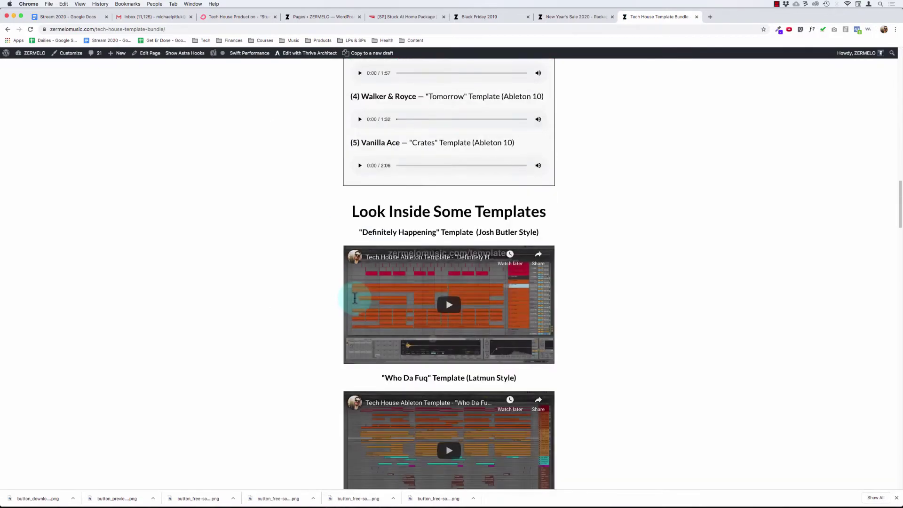
pyautogui.scroll(-15, 355, 298)
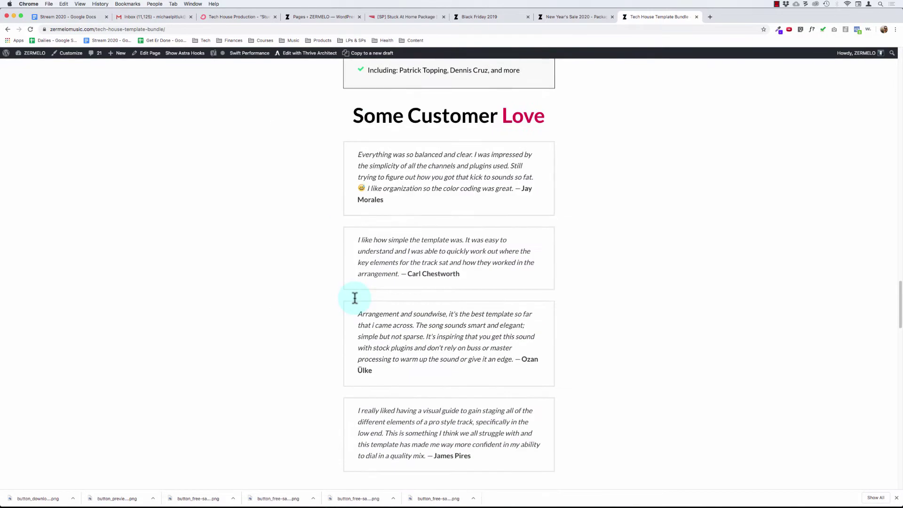
pyautogui.scroll(7, 354, 298)
pyautogui.scroll(20, 355, 298)
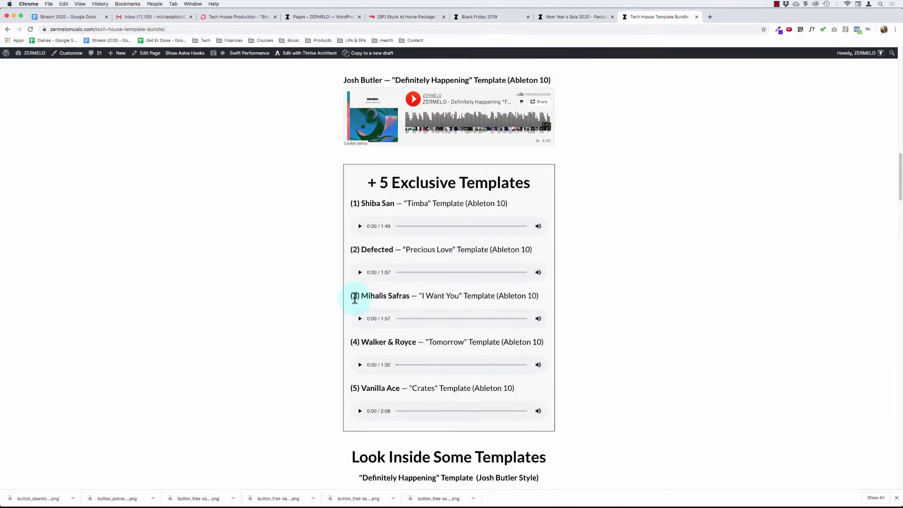
pyautogui.scroll(6, 354, 298)
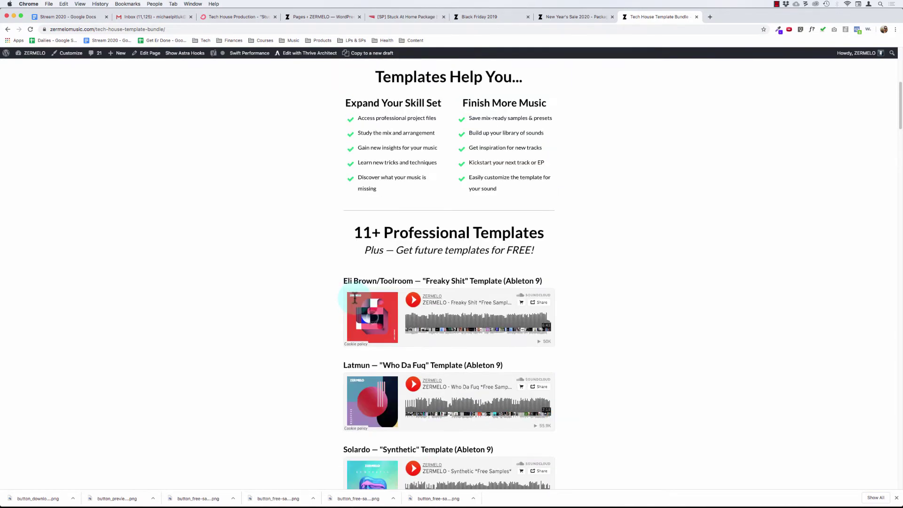
pyautogui.scroll(4, 354, 298)
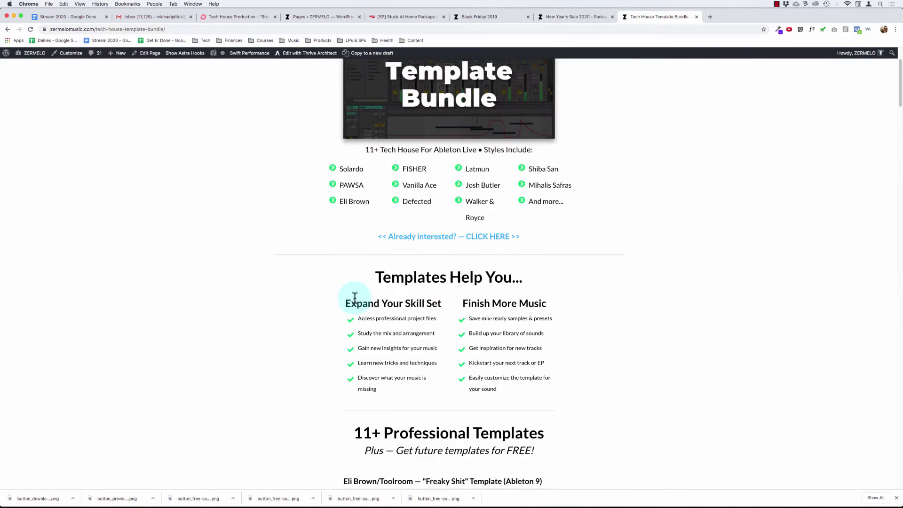
pyautogui.scroll(-20, 355, 298)
pyautogui.scroll(-6, 354, 297)
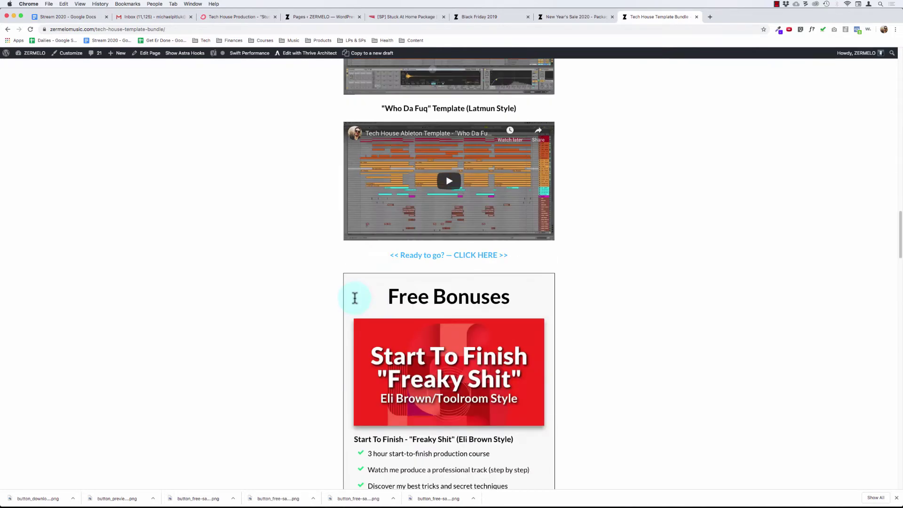
# Open my.zermelomusic.com/underground-house-bootcamp in a new browser tab.
pyautogui.click(710, 18)
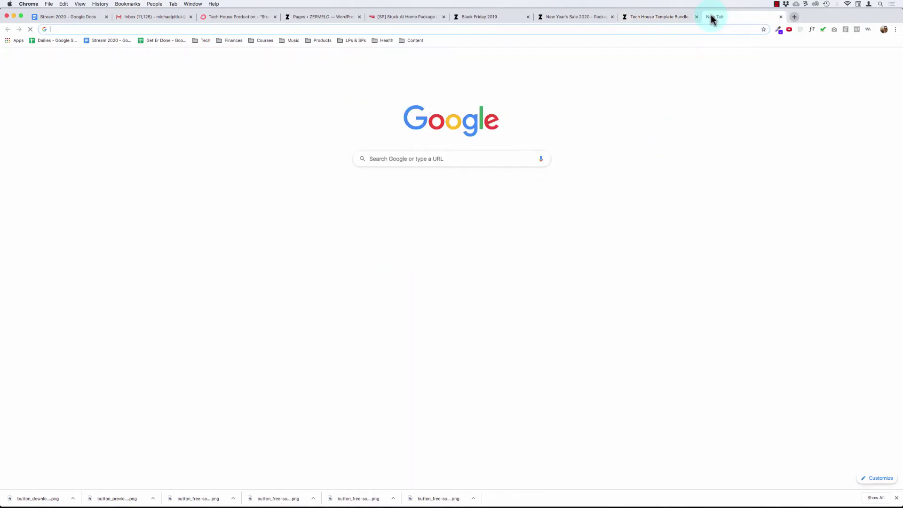
pyautogui.write('my.zermelomusic.com/')
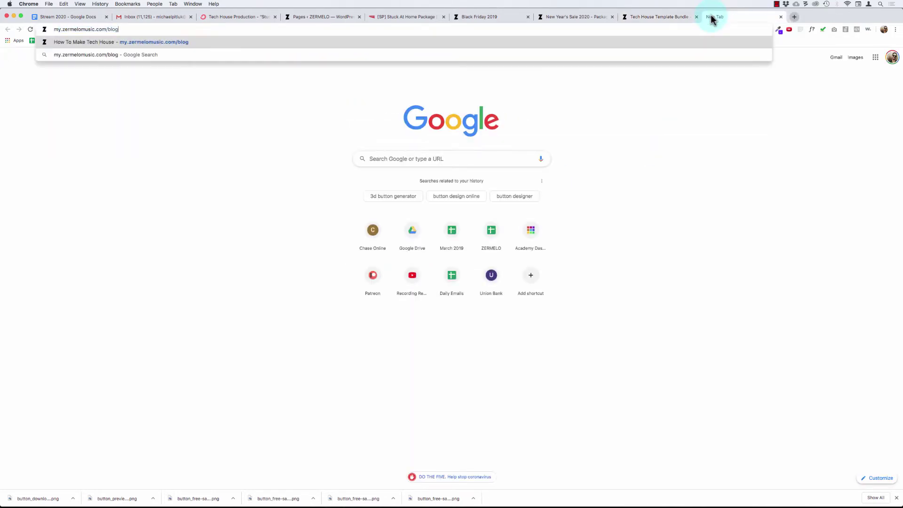
pyautogui.write('undergorund')
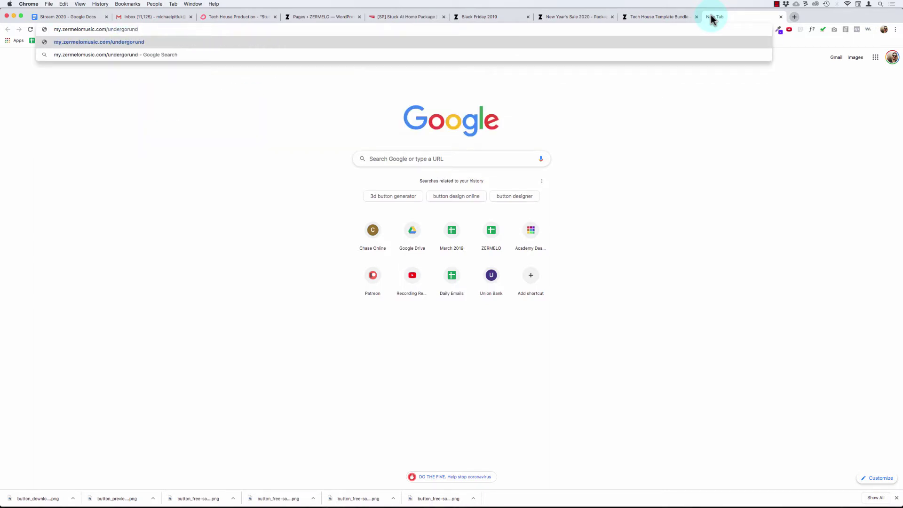
pyautogui.hotkey('alt', 'BackSpace')
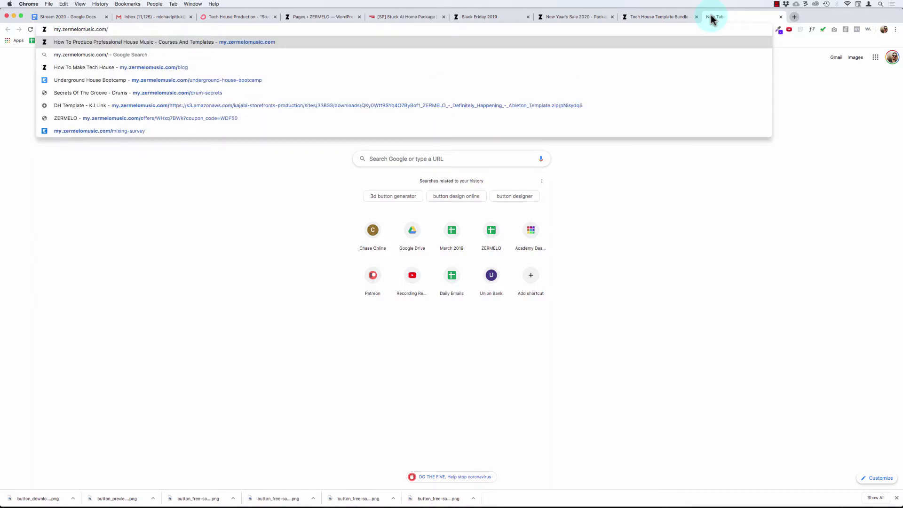
pyautogui.write('under')
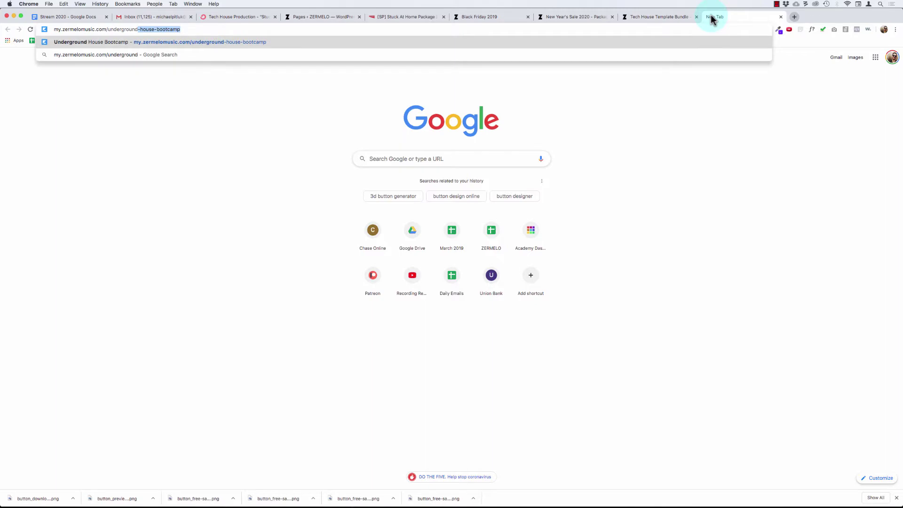
pyautogui.write('ground')
pyautogui.press('Return')
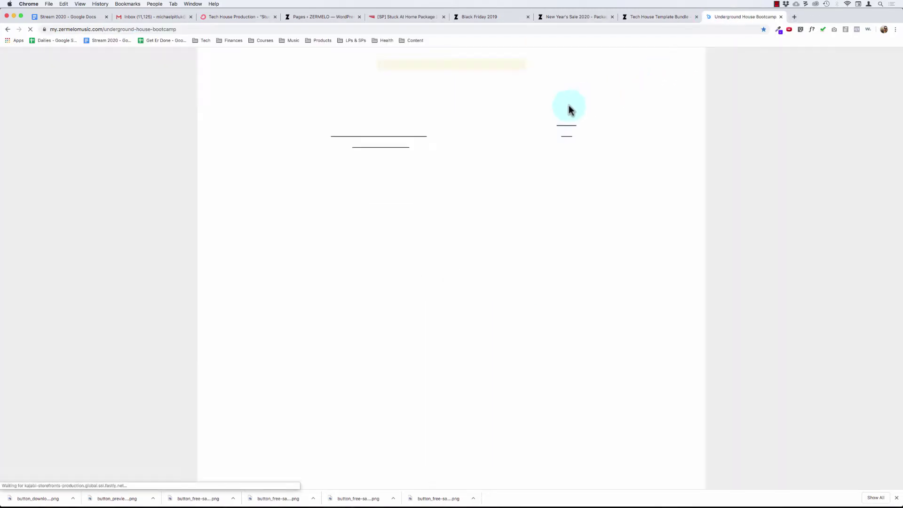
# Examine the Underground House Bootcamp page's course sections and bonuses, looking for reusable Tech House Template Bundle copy.
pyautogui.scroll(-10, 443, 243)
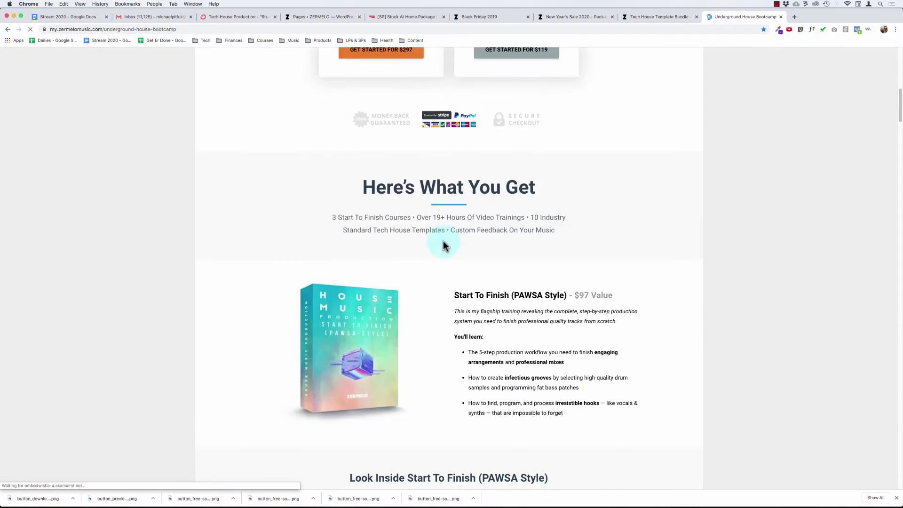
pyautogui.scroll(-6, 443, 244)
pyautogui.scroll(4, 444, 243)
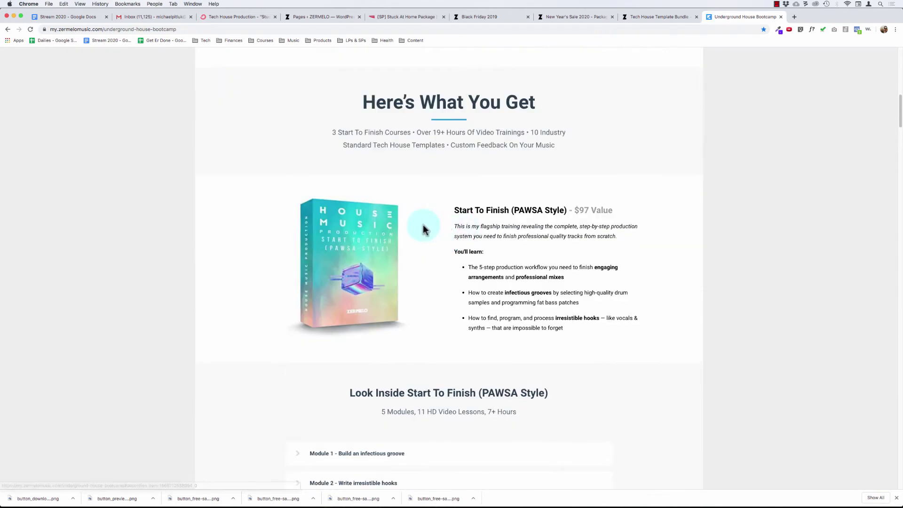
pyautogui.scroll(-15, 423, 229)
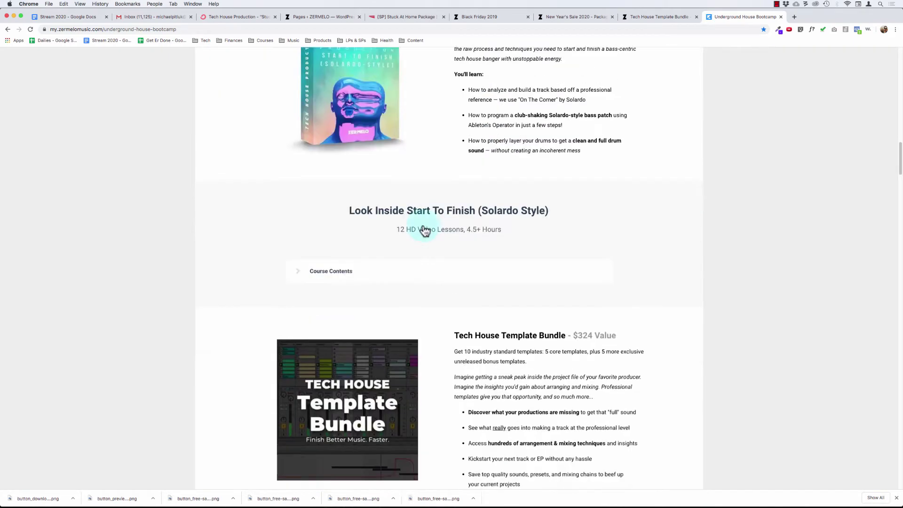
pyautogui.scroll(-4, 425, 231)
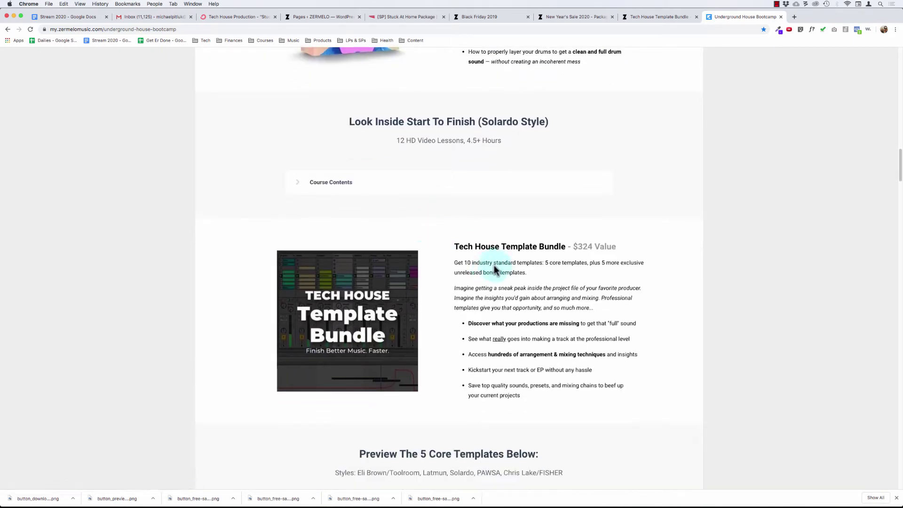
pyautogui.scroll(-1, 488, 268)
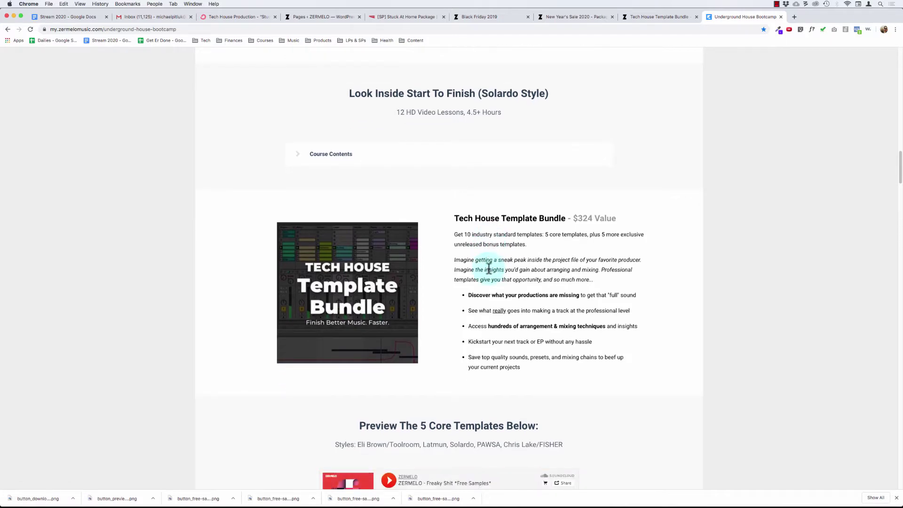
pyautogui.scroll(-3, 488, 268)
pyautogui.scroll(-6, 488, 268)
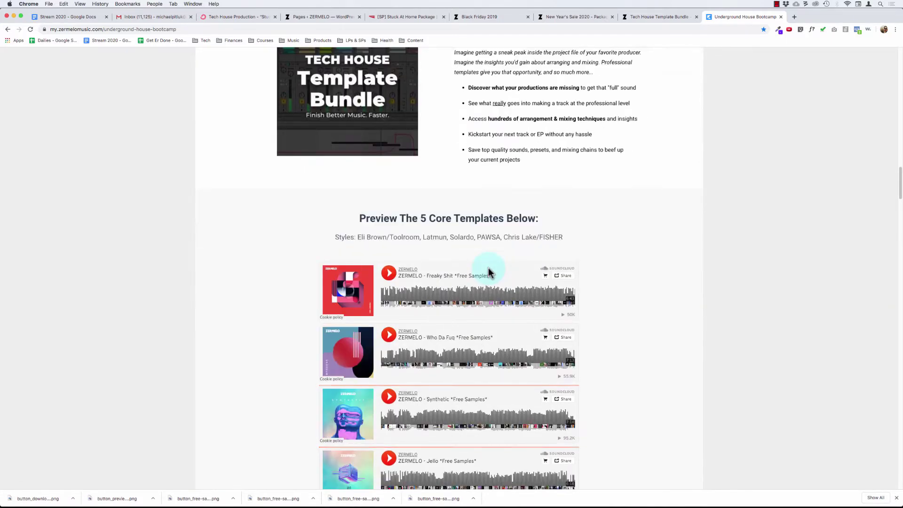
pyautogui.scroll(-6, 252, 223)
pyautogui.scroll(3, 253, 222)
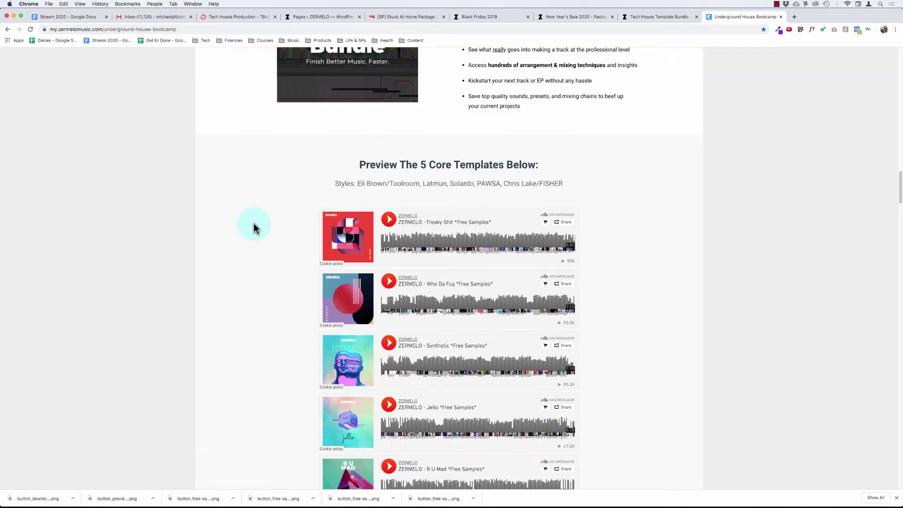
pyautogui.scroll(5, 253, 224)
pyautogui.scroll(-20, 253, 224)
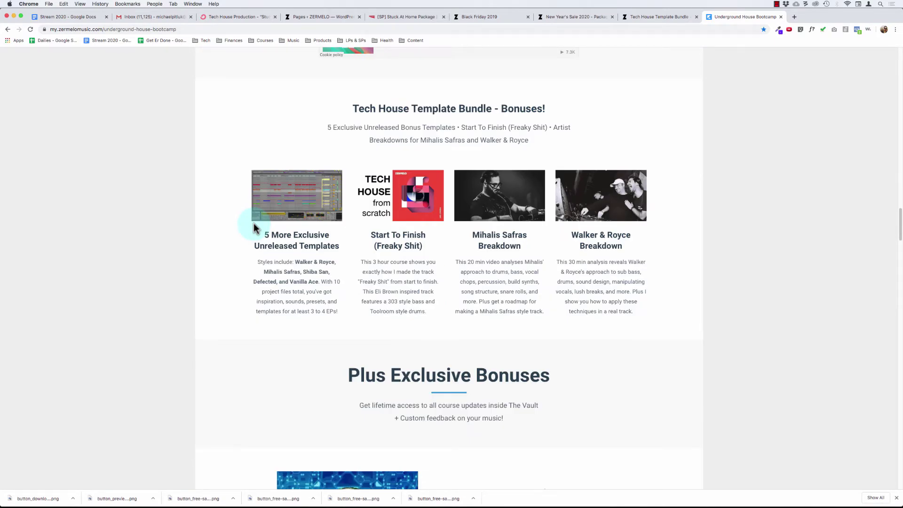
pyautogui.scroll(-19, 253, 223)
pyautogui.scroll(-8, 253, 223)
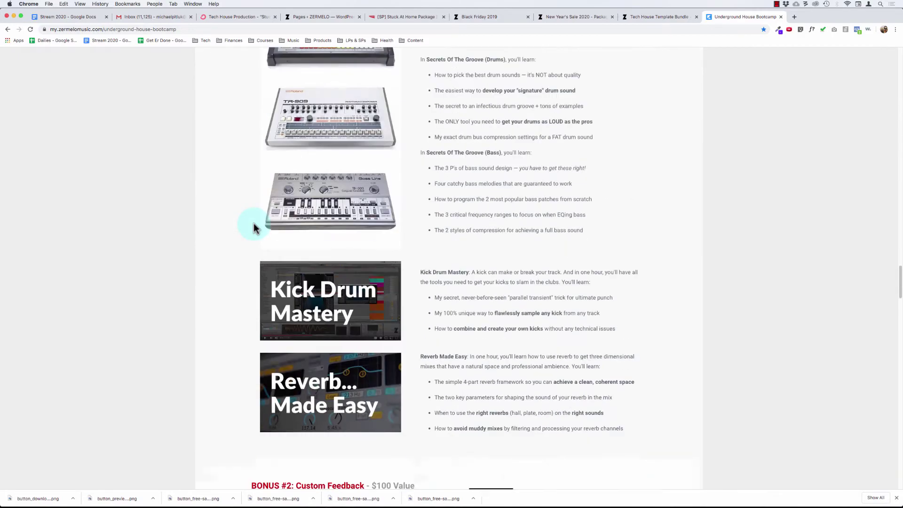
pyautogui.scroll(20, 253, 222)
pyautogui.scroll(20, 253, 224)
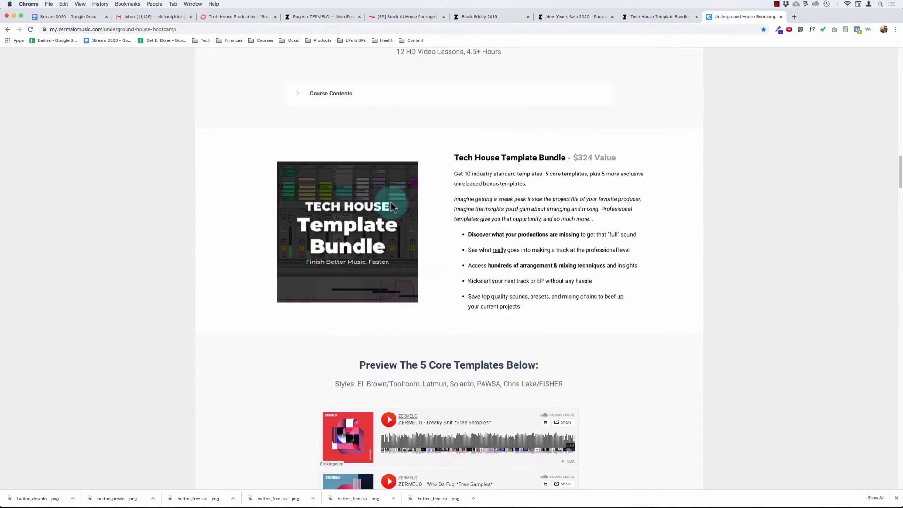
pyautogui.scroll(5, 362, 208)
pyautogui.scroll(-1, 474, 299)
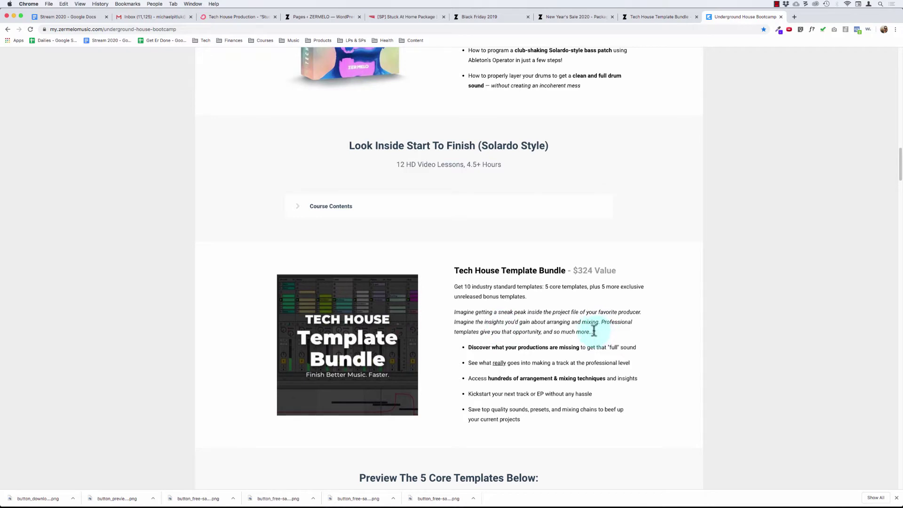
# Replace the #3 card's intro text on the Stuck At Home Package page with the bootcamp page's "Imagine getting a sneak peak…" paragraph.
pyautogui.moveTo(594, 331); pyautogui.dragTo(454, 312)
pyautogui.press('super+c')
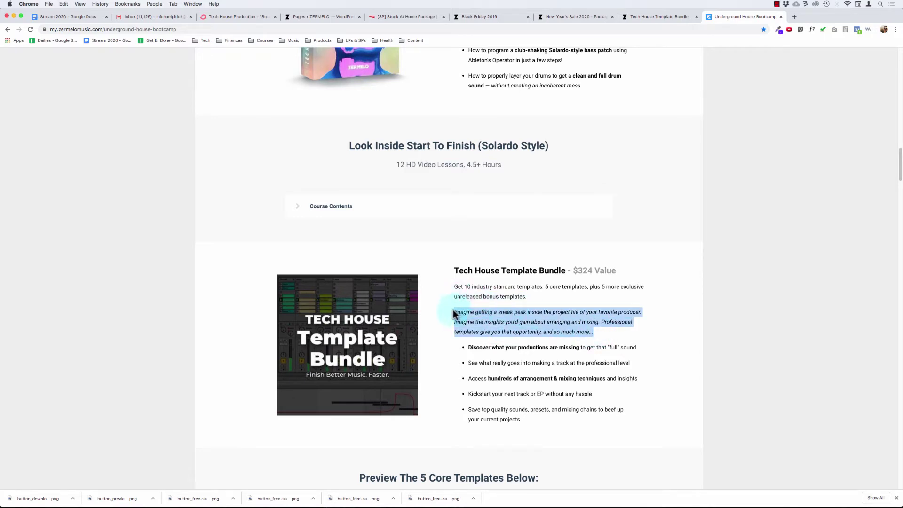
pyautogui.click(303, 18)
pyautogui.click(406, 17)
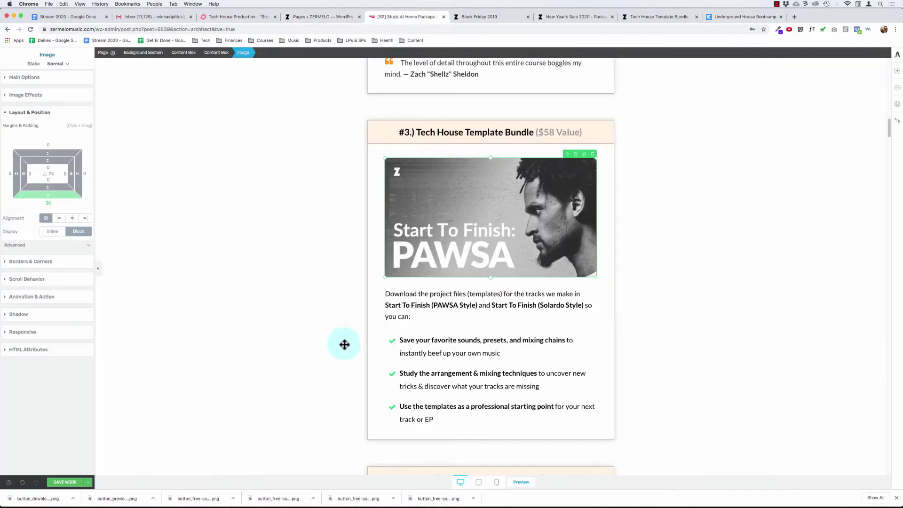
pyautogui.click(420, 316)
pyautogui.moveTo(415, 330); pyautogui.dragTo(391, 301)
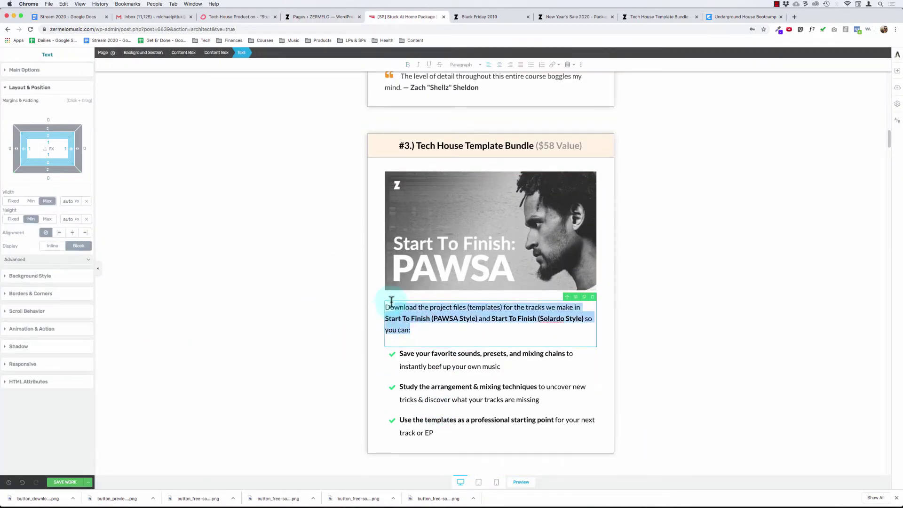
pyautogui.press('super+v')
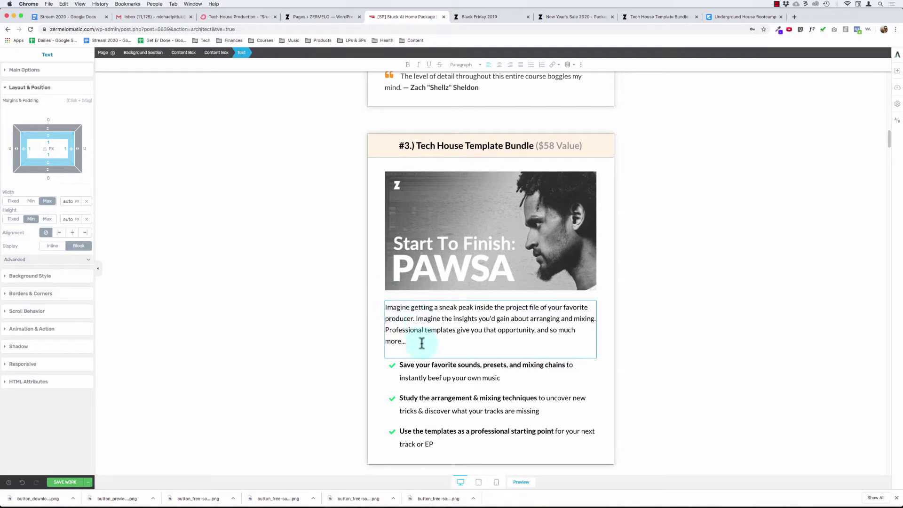
# Split the #3 card's intro text so that "Professional templates give you that opportunity" starts a separate paragraph.
pyautogui.click(456, 331)
pyautogui.press('Home')
pyautogui.press('BackSpace')
pyautogui.press('Return')
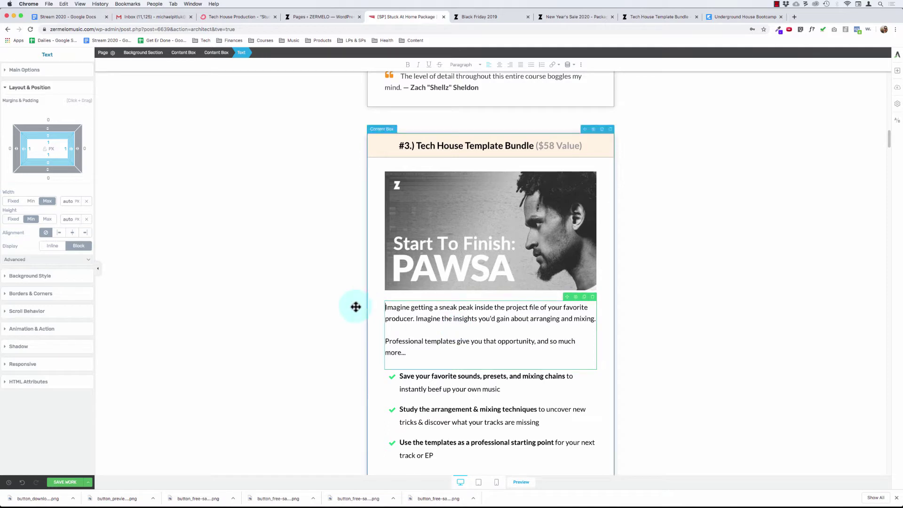
pyautogui.click(323, 297)
# Replace the #3 card's PAWSA image with tech_house_template_bundle.jpg, found by searching the media library for "bundle".
pyautogui.click(414, 234)
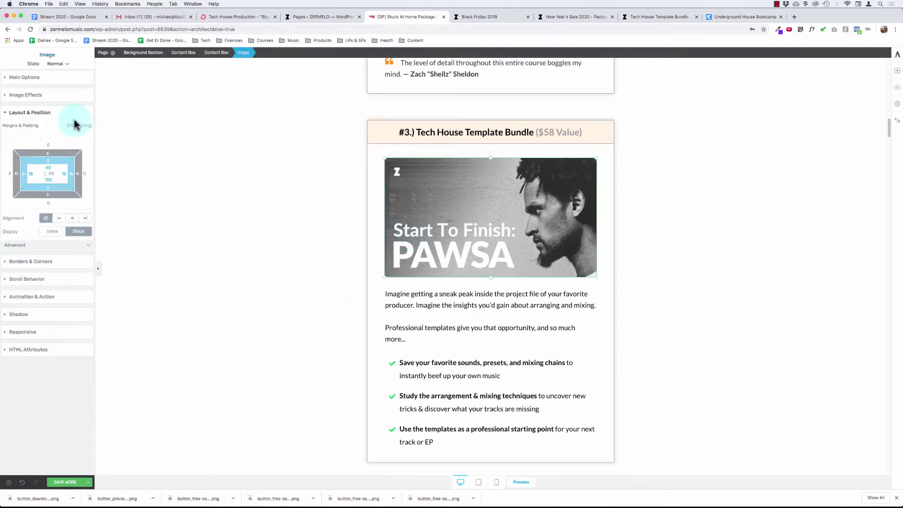
pyautogui.click(47, 78)
pyautogui.click(57, 115)
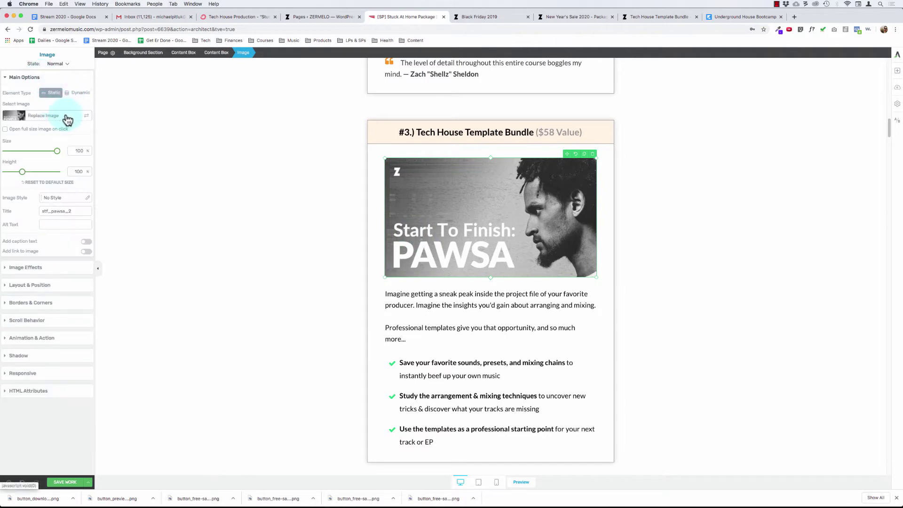
pyautogui.click(751, 107)
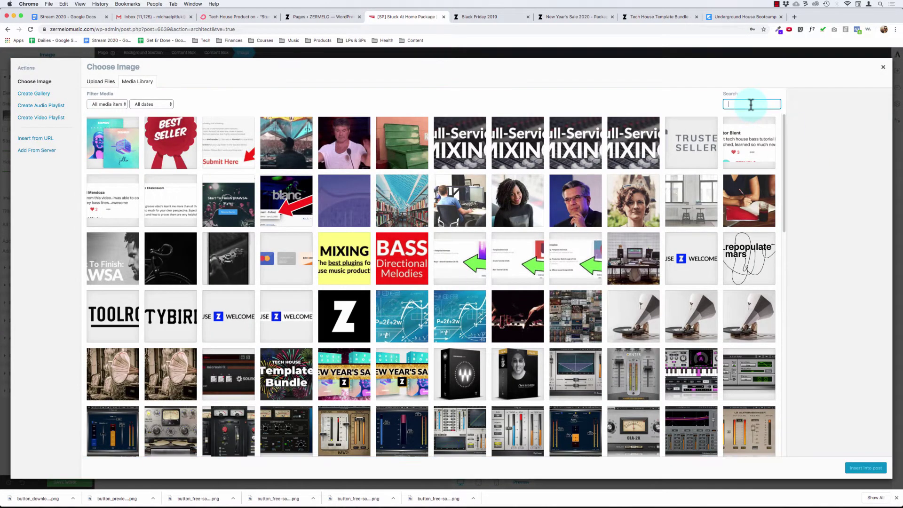
pyautogui.write('bundle')
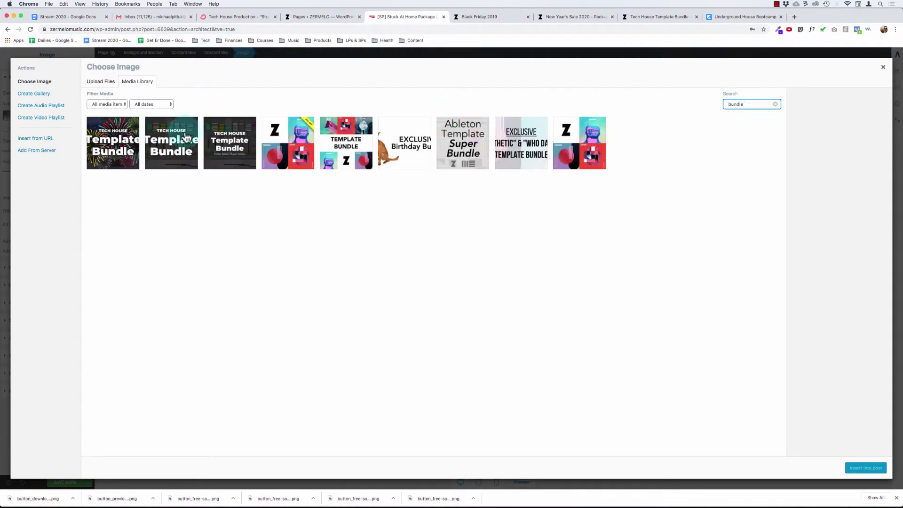
pyautogui.click(170, 140)
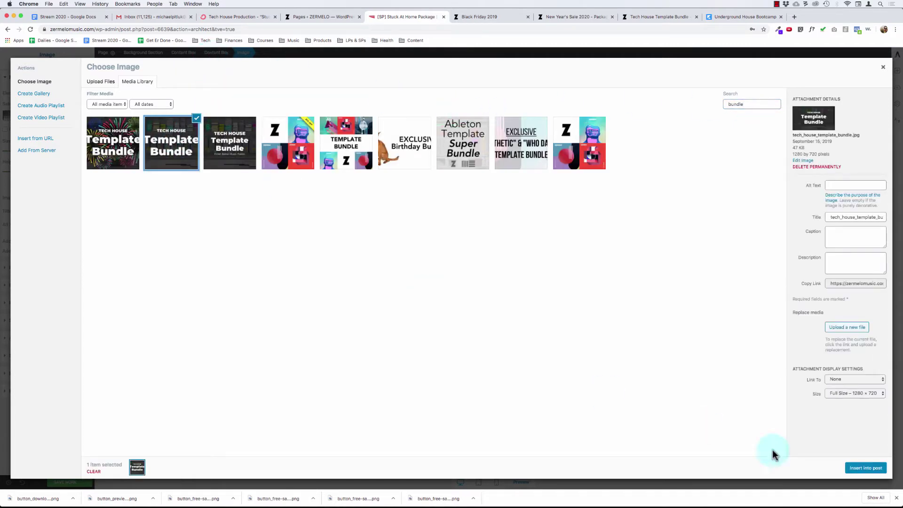
pyautogui.click(866, 468)
pyautogui.click(285, 197)
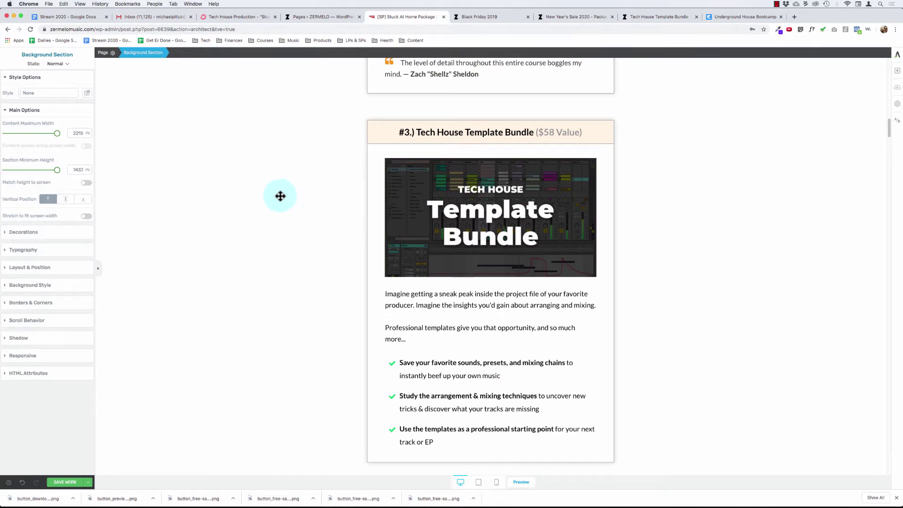
# Review the #3 Tech House Template Bundle card on the Stuck At Home Package page against its neighbouring cards and the bootcamp page's bundle section.
pyautogui.click(664, 16)
pyautogui.click(718, 20)
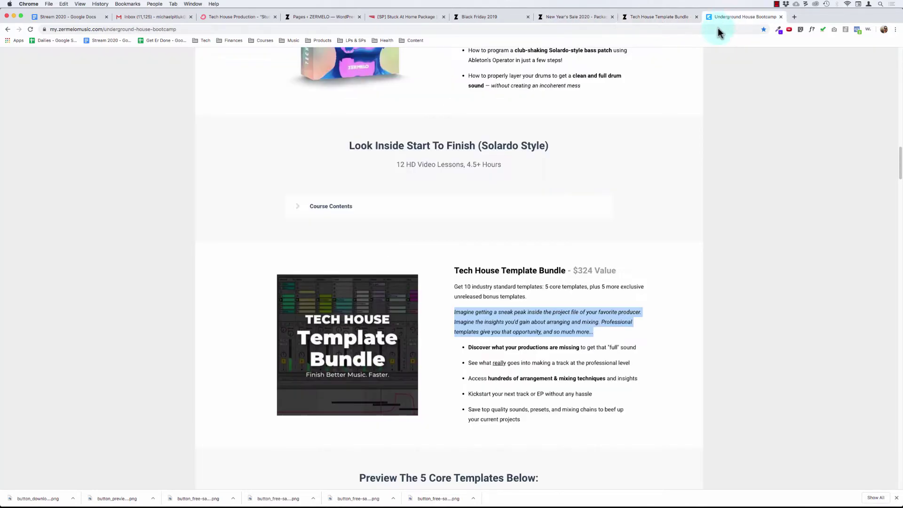
pyautogui.click(318, 17)
pyautogui.click(393, 16)
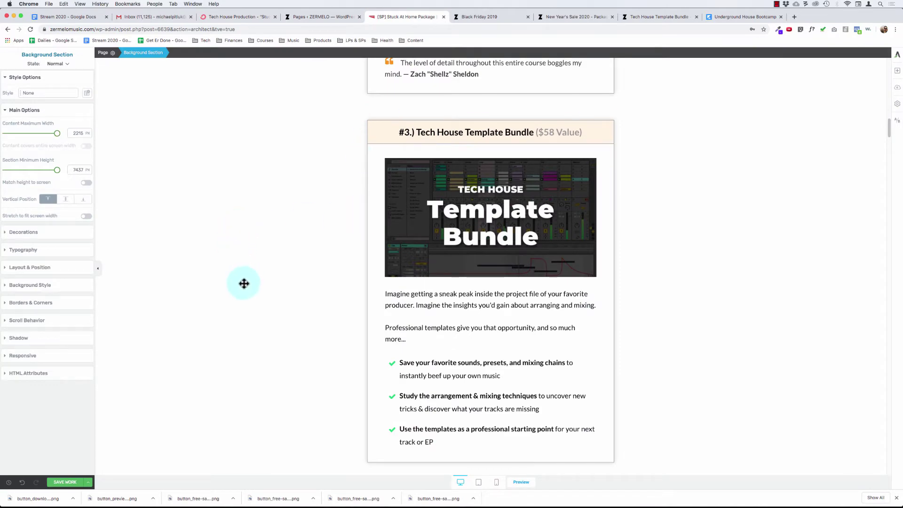
pyautogui.scroll(-4, 244, 283)
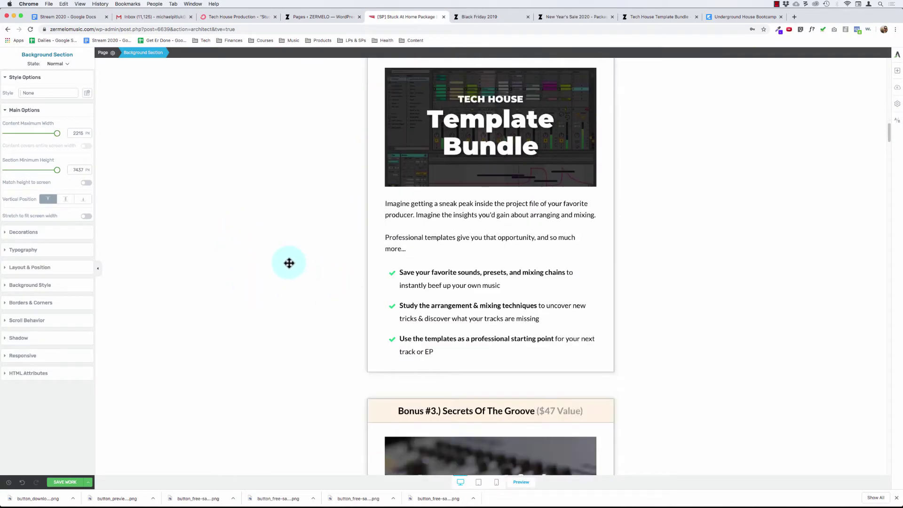
pyautogui.scroll(2, 401, 279)
pyautogui.scroll(-2, 409, 282)
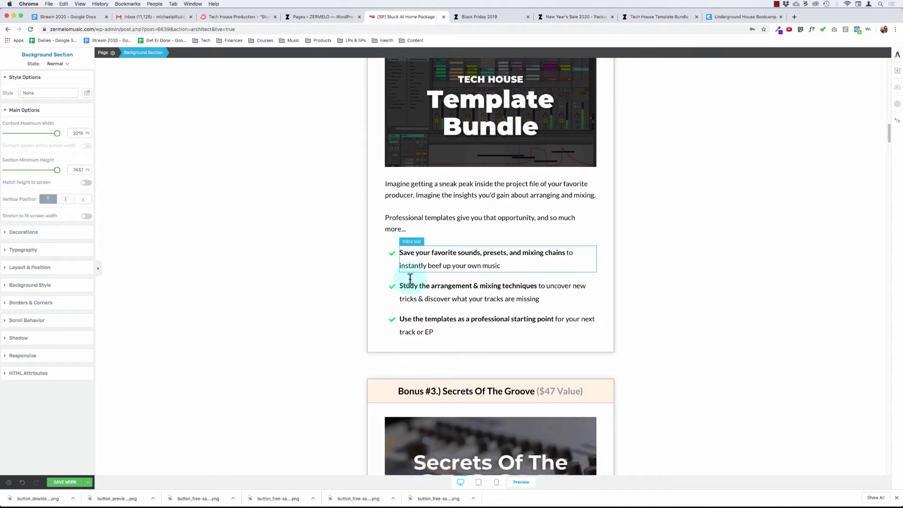
pyautogui.scroll(-10, 352, 295)
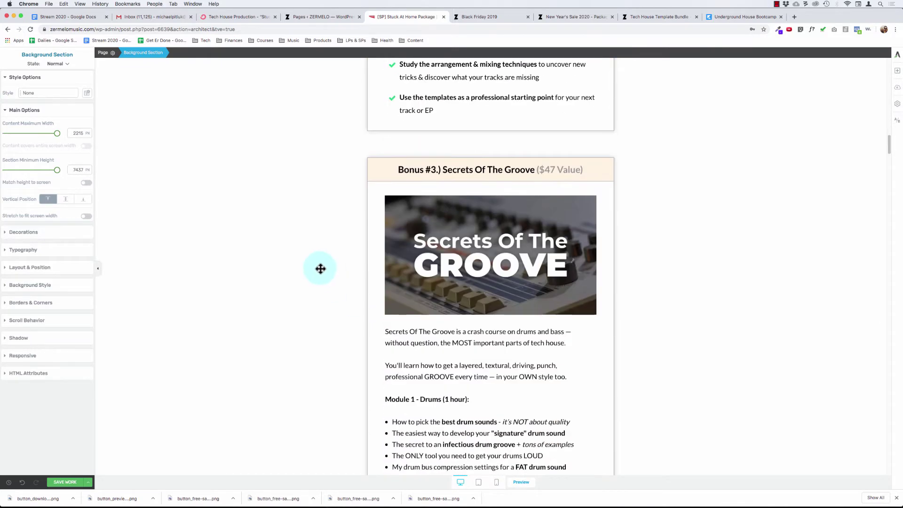
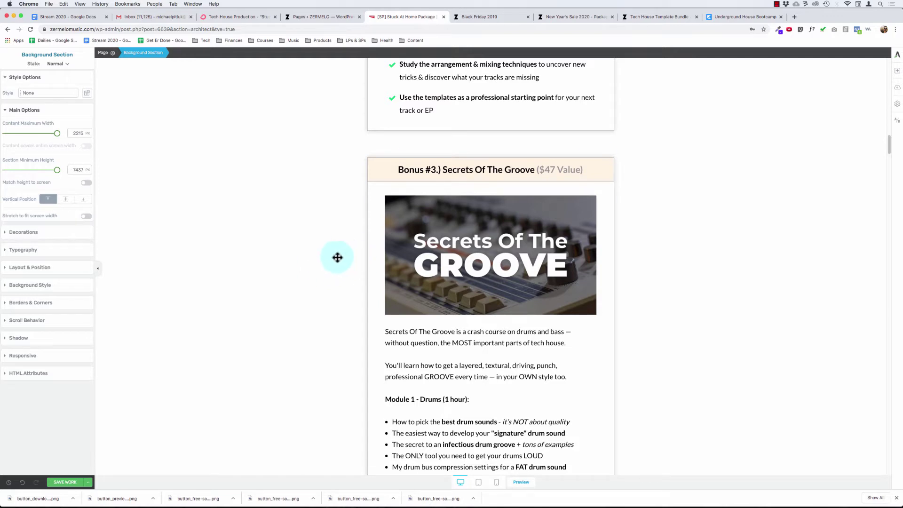
pyautogui.scroll(1, 377, 188)
pyautogui.scroll(6, 377, 188)
pyautogui.scroll(-1, 377, 188)
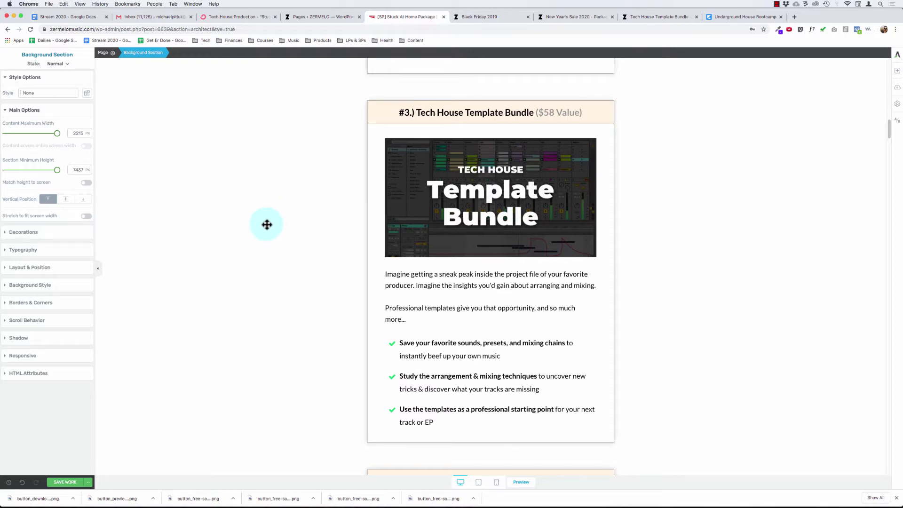
pyautogui.scroll(5, 266, 225)
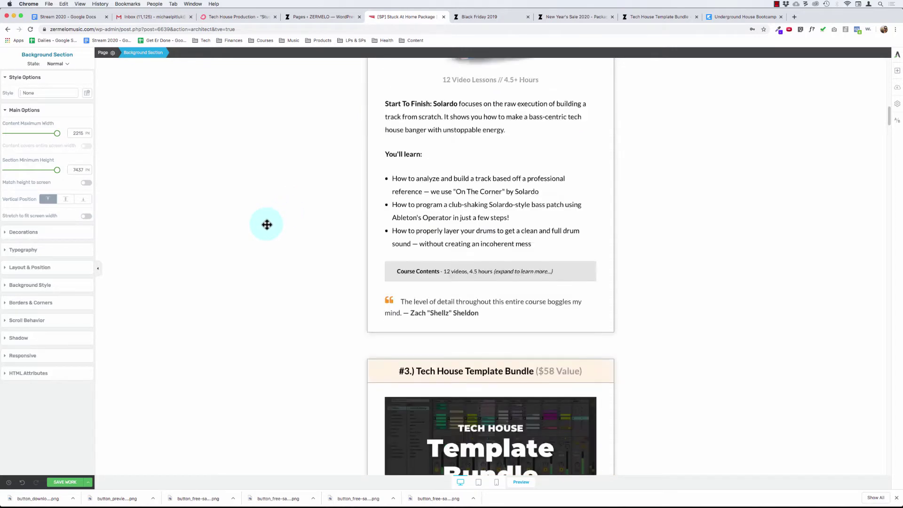
pyautogui.scroll(8, 266, 224)
pyautogui.scroll(-12, 267, 224)
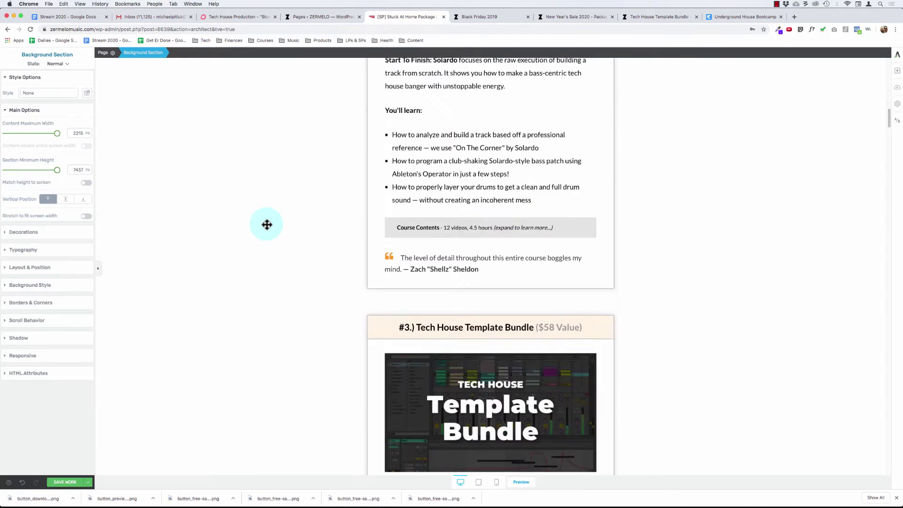
pyautogui.scroll(-3, 267, 224)
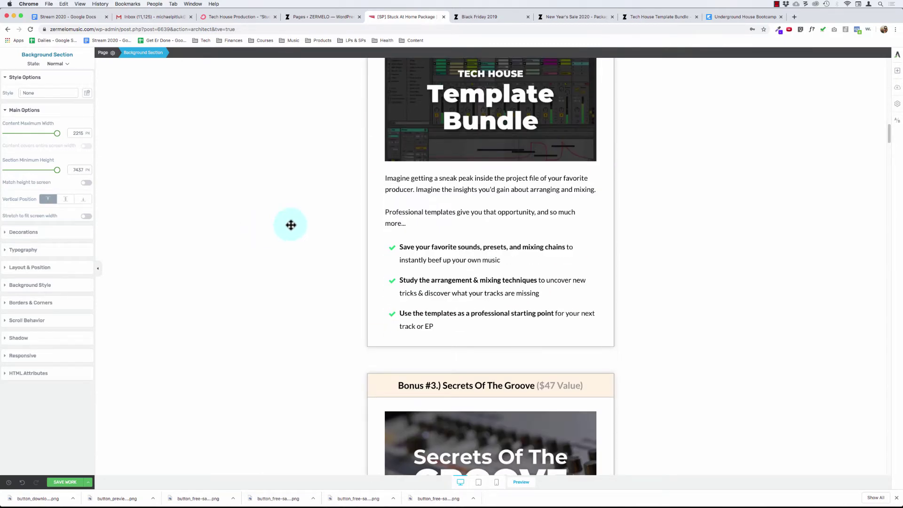
# Add a content box below the #3 card's checklist and place a two-column layout inside it.
pyautogui.click(897, 70)
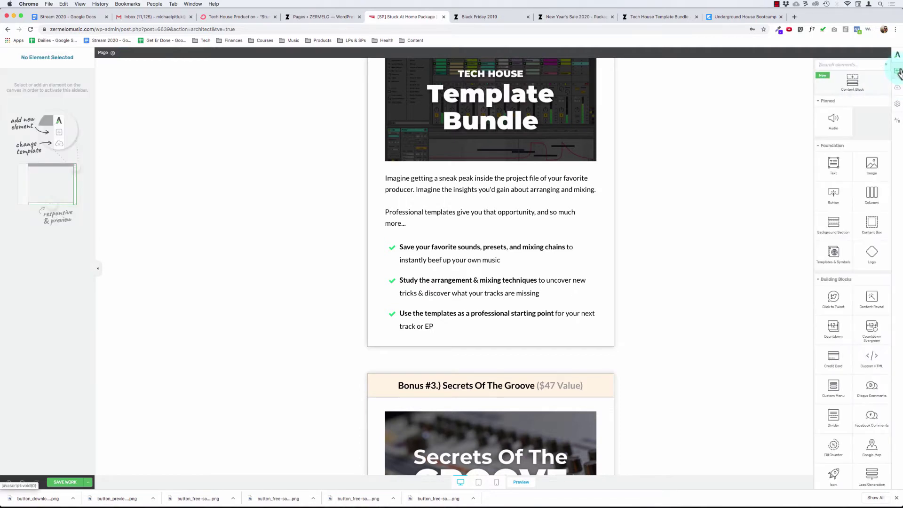
pyautogui.moveTo(869, 225); pyautogui.dragTo(445, 331)
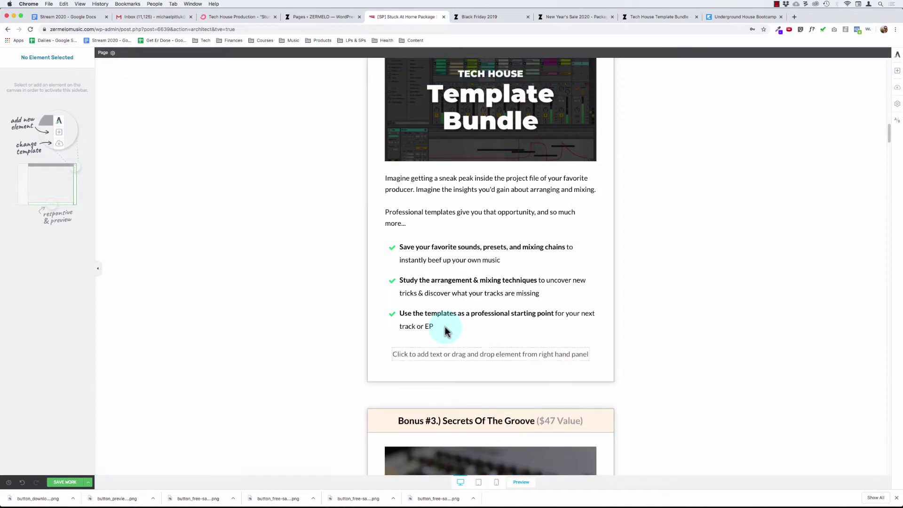
pyautogui.click(897, 72)
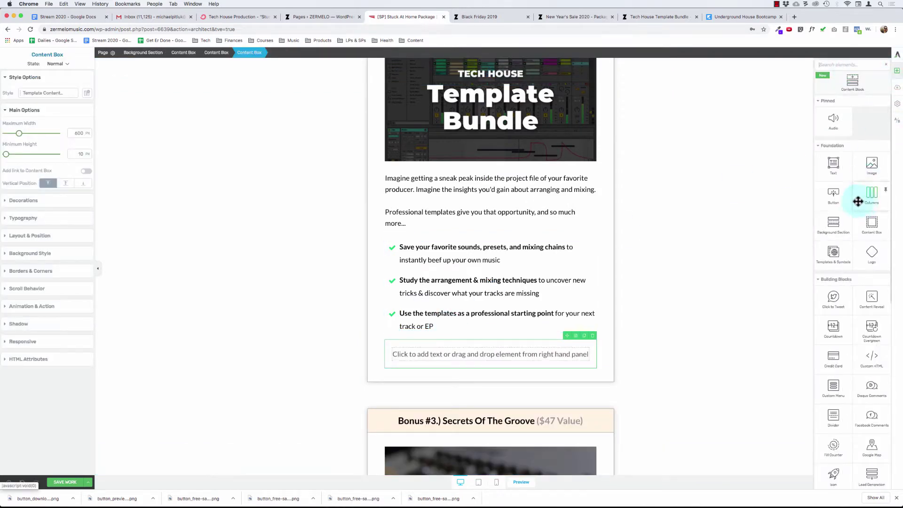
pyautogui.moveTo(834, 227); pyautogui.dragTo(467, 338)
pyautogui.click(453, 383)
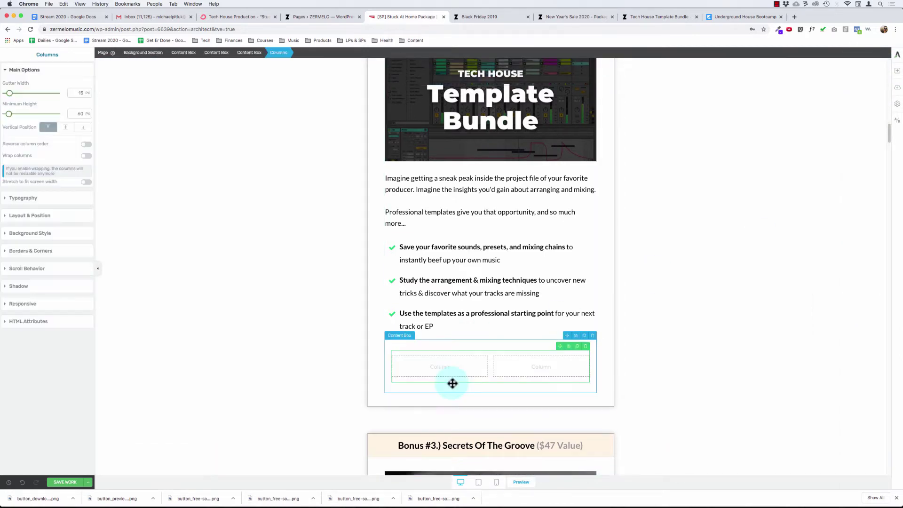
# Insert Freaky-Shit-Artwork.jpg, found by searching the media library for "freak", into the first column and set its size to 107 px.
pyautogui.click(897, 73)
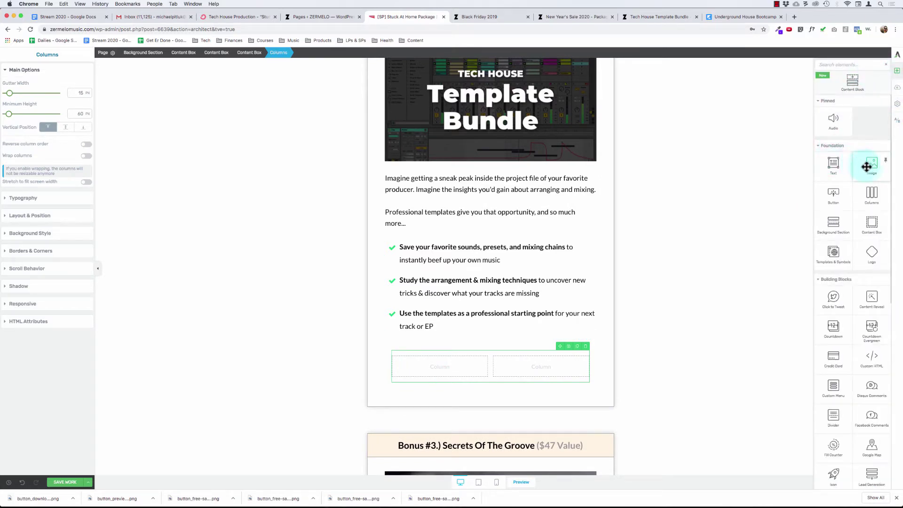
pyautogui.moveTo(870, 164); pyautogui.dragTo(444, 377)
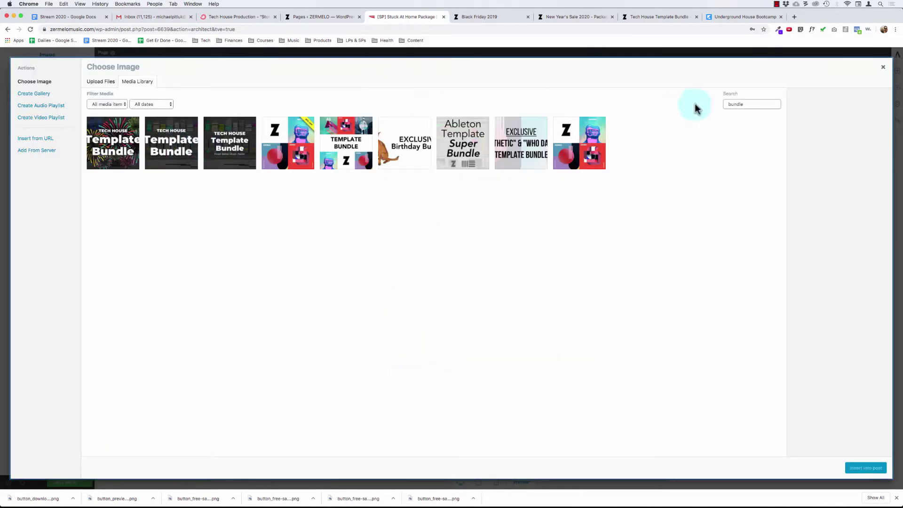
pyautogui.click(750, 101)
pyautogui.click(779, 102)
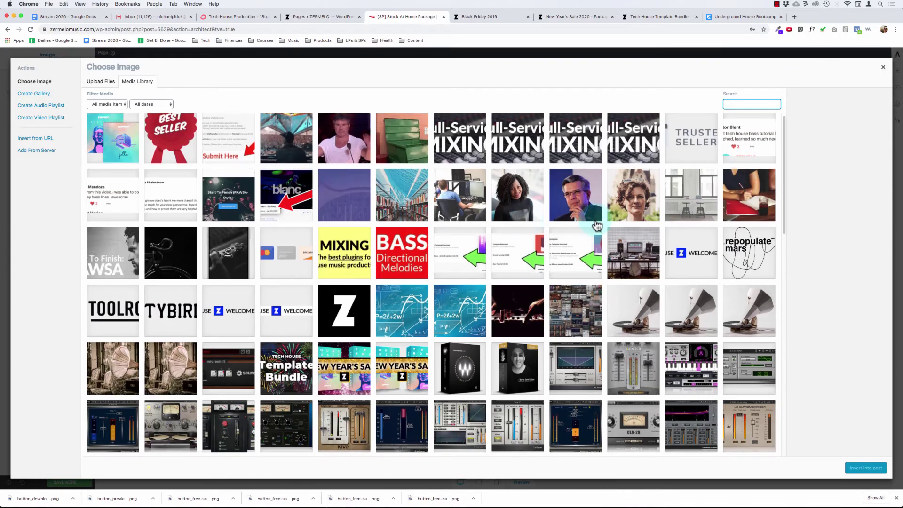
pyautogui.scroll(-20, 596, 226)
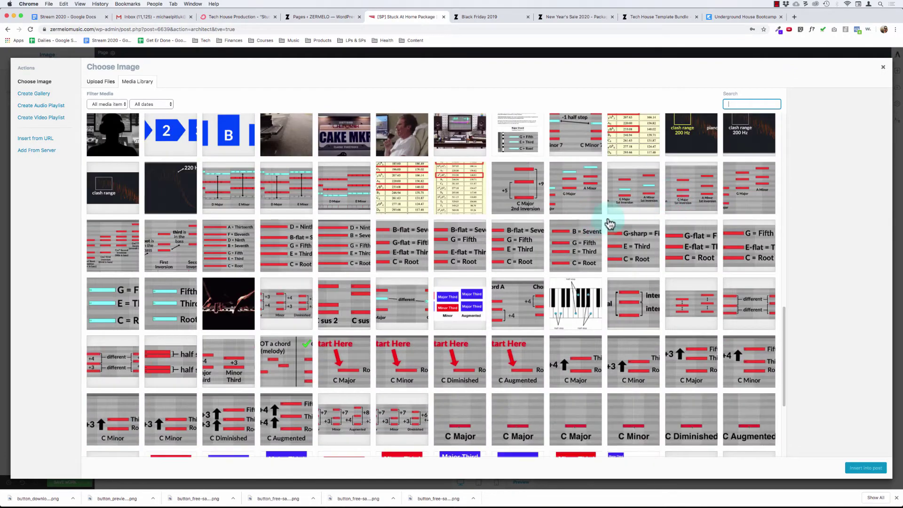
pyautogui.scroll(-10, 609, 224)
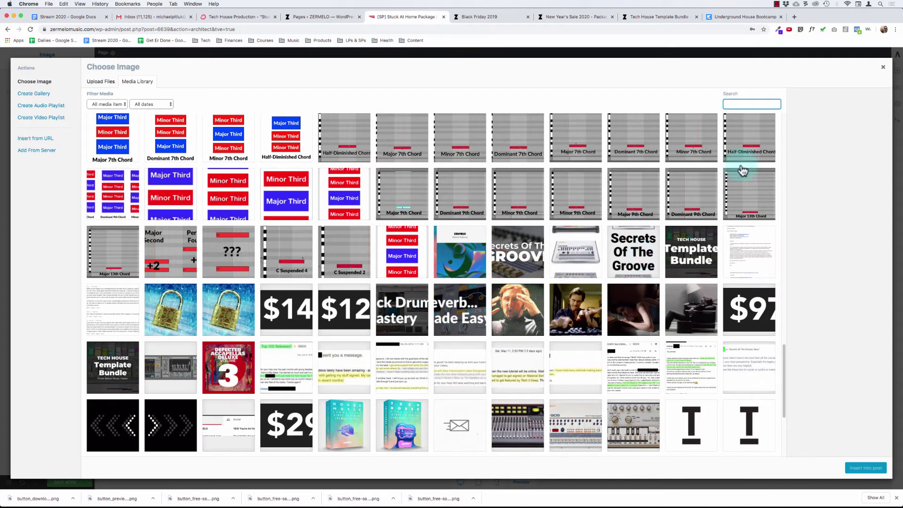
pyautogui.scroll(20, 725, 139)
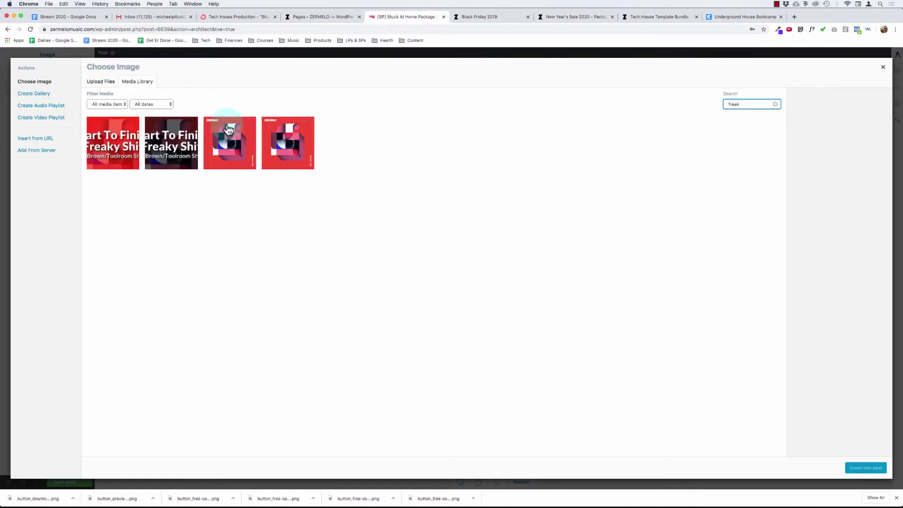
pyautogui.click(287, 141)
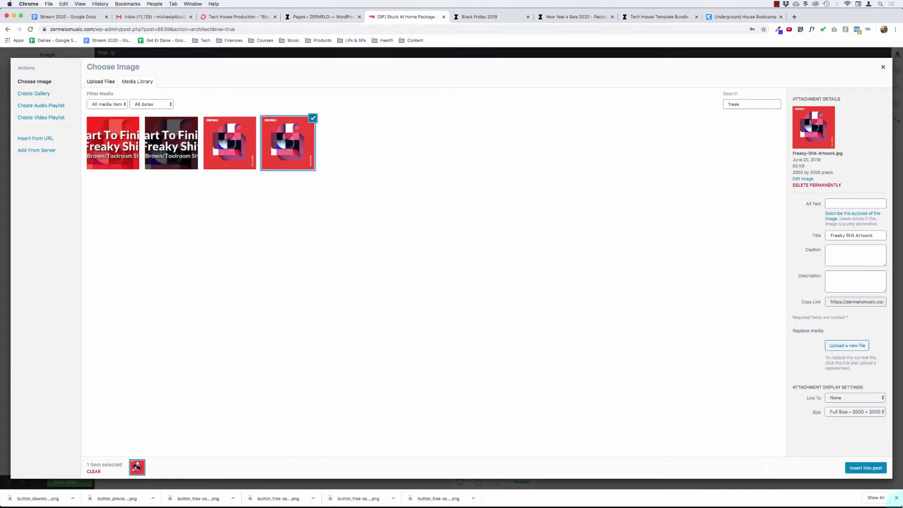
pyautogui.click(873, 468)
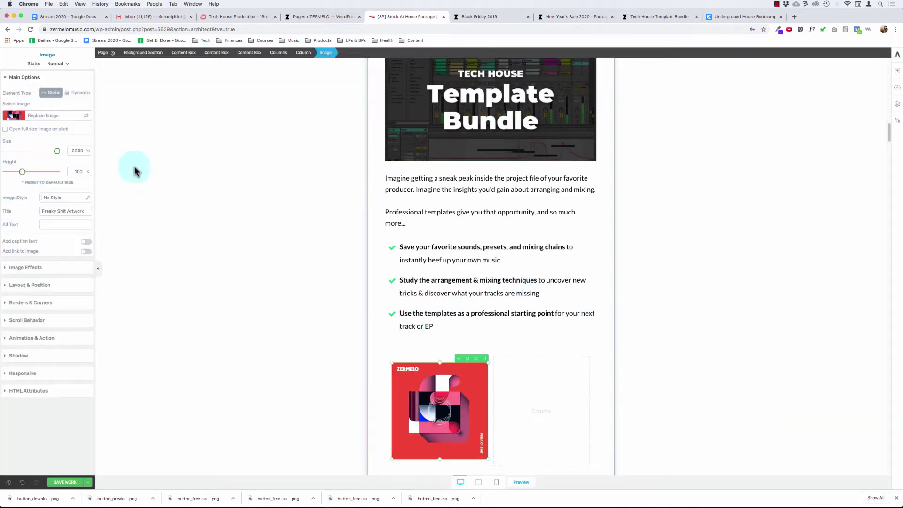
pyautogui.moveTo(57, 150); pyautogui.dragTo(11, 151)
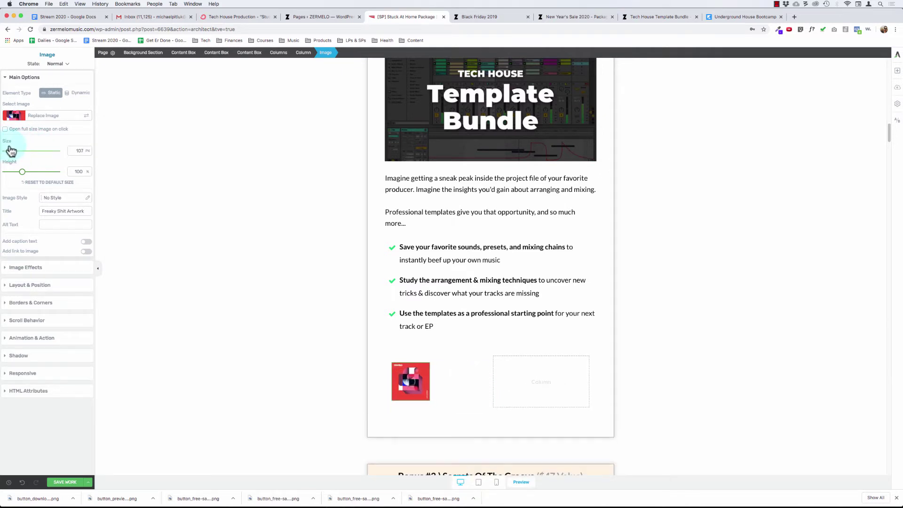
# Set the two-column layout's vertical position to centred and save the page.
pyautogui.click(490, 390)
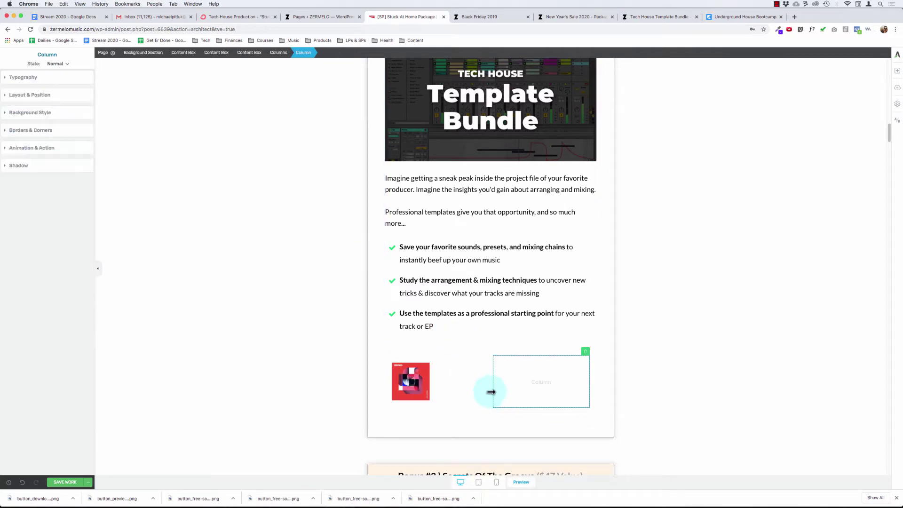
pyautogui.click(407, 372)
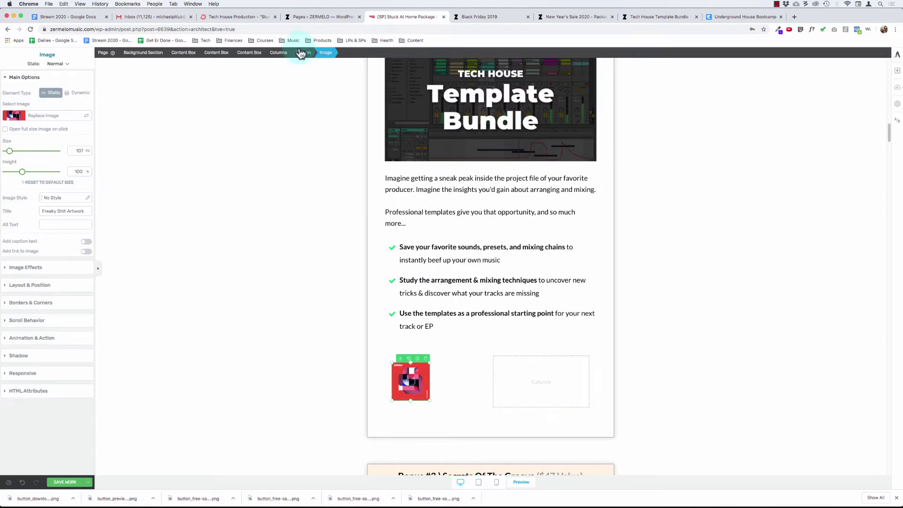
pyautogui.click(280, 53)
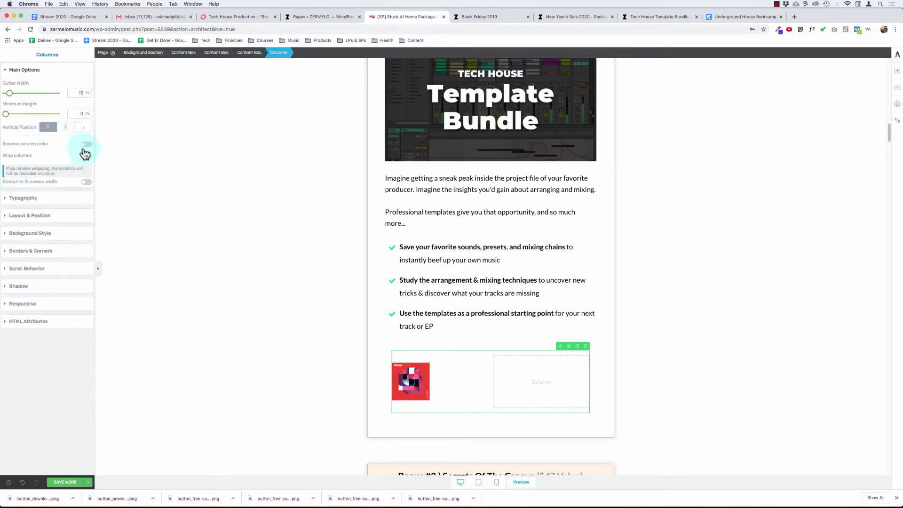
pyautogui.click(66, 127)
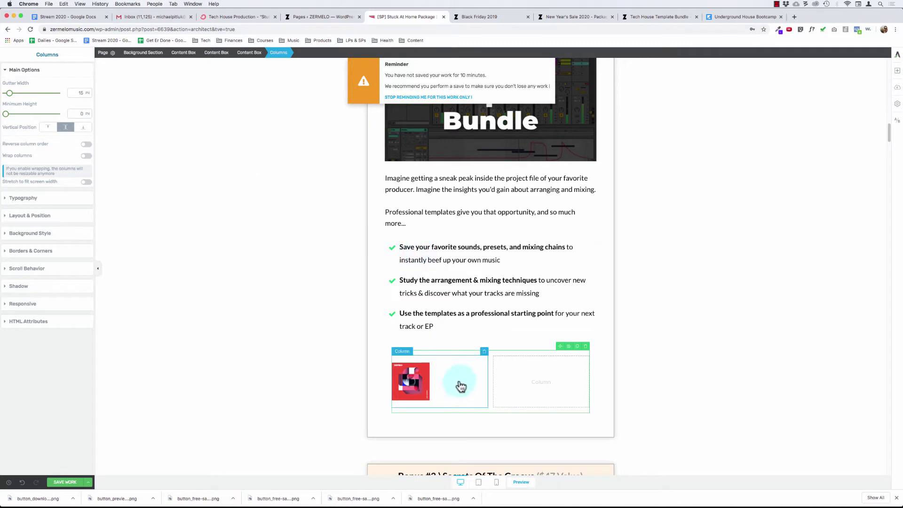
pyautogui.click(66, 482)
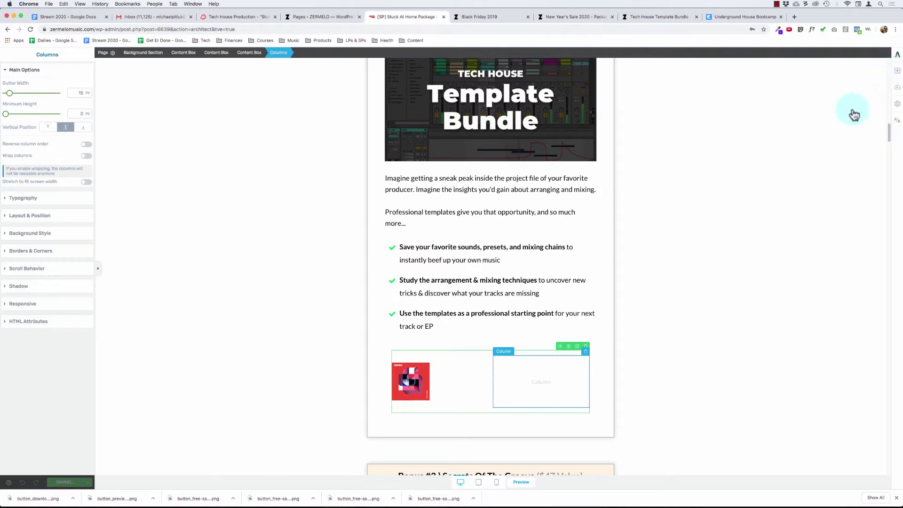
# Add a text element to the empty second column beside the artwork, with an audio element beneath it.
pyautogui.click(898, 73)
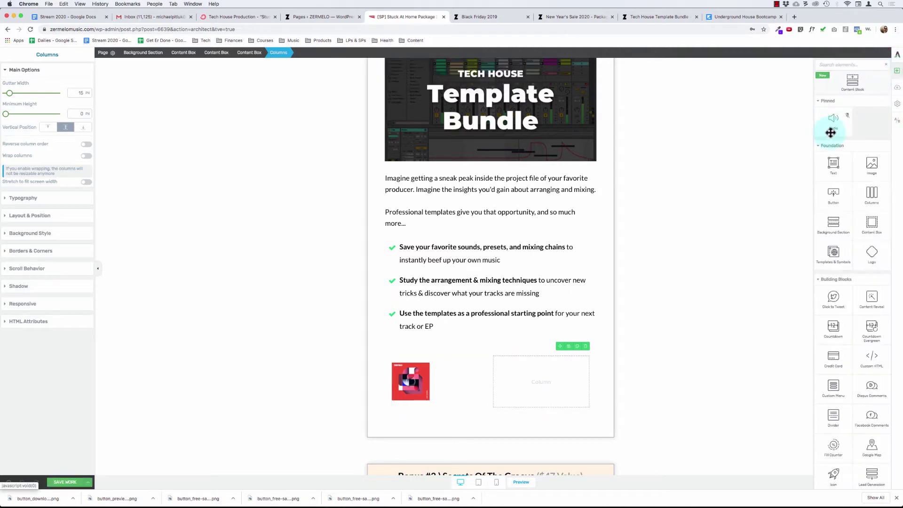
pyautogui.moveTo(832, 163); pyautogui.dragTo(544, 393)
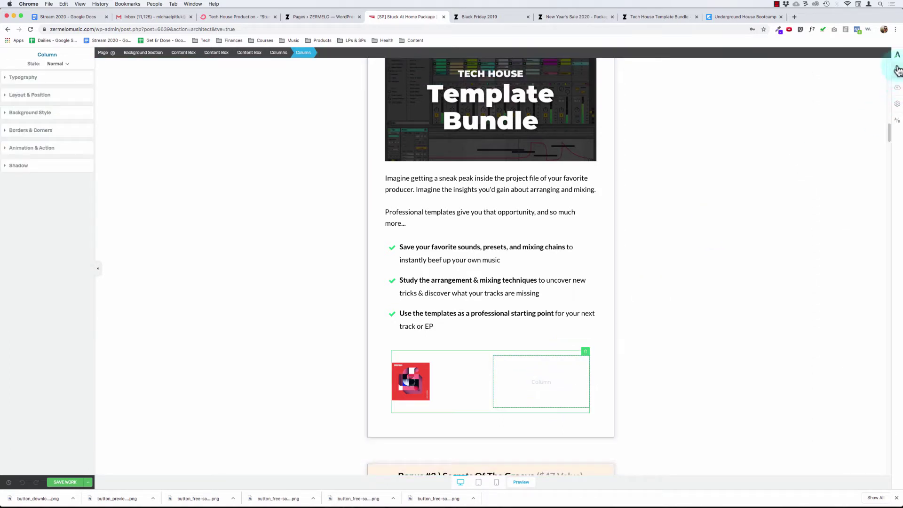
pyautogui.click(897, 70)
pyautogui.moveTo(833, 164); pyautogui.dragTo(540, 387)
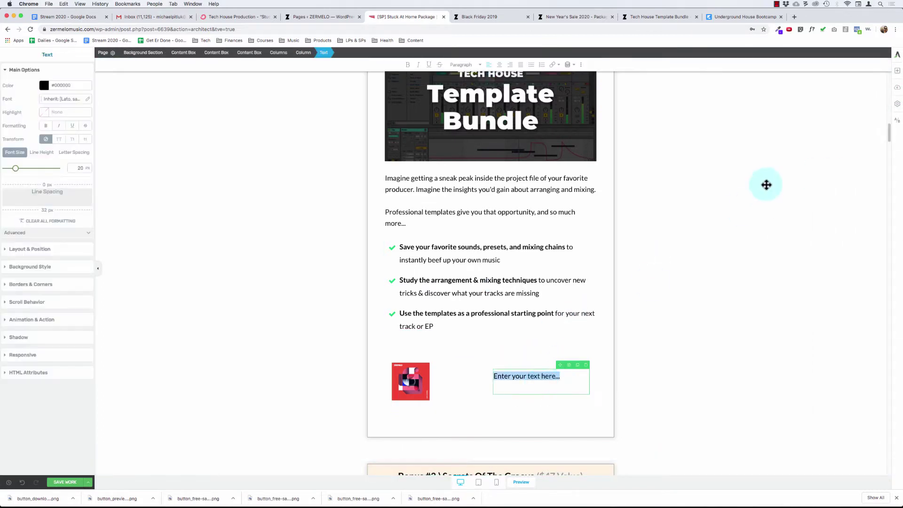
pyautogui.click(898, 70)
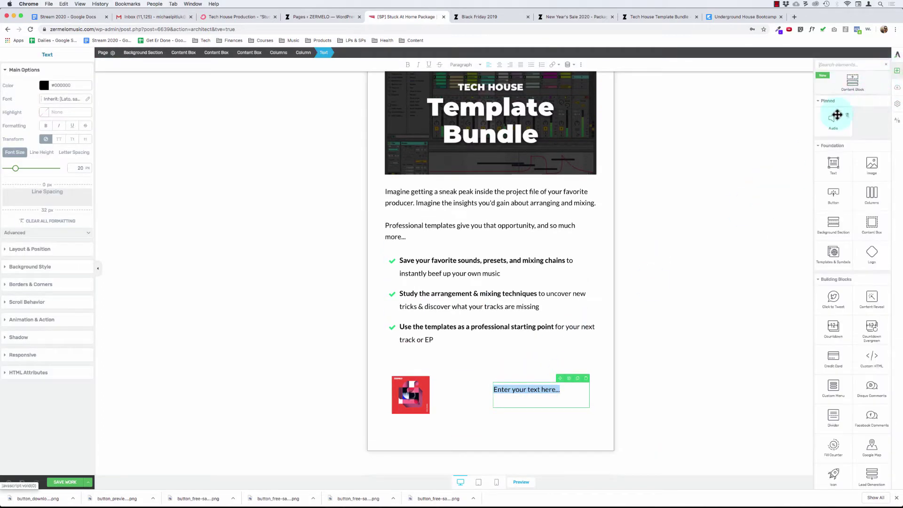
pyautogui.moveTo(837, 115); pyautogui.dragTo(529, 396)
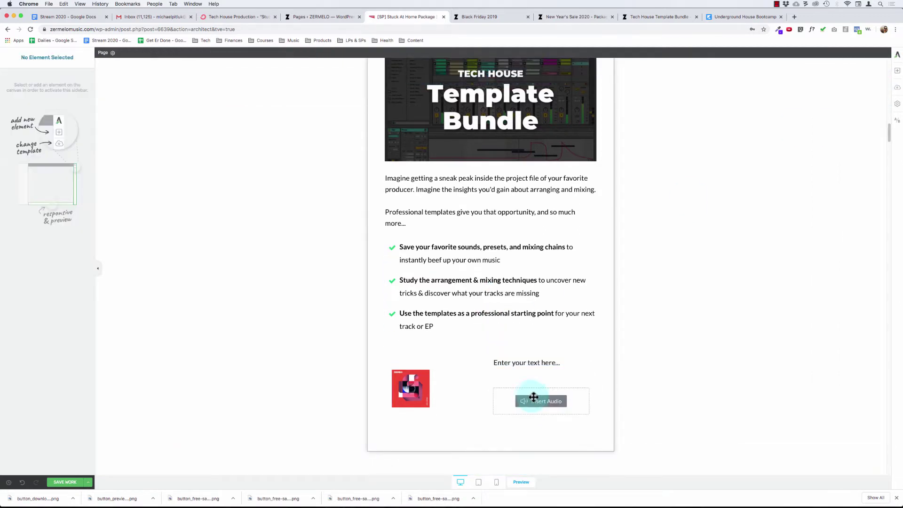
# Replace the placeholder text beside the Freaky Shit artwork with "Freaky Shit".
pyautogui.click(532, 362)
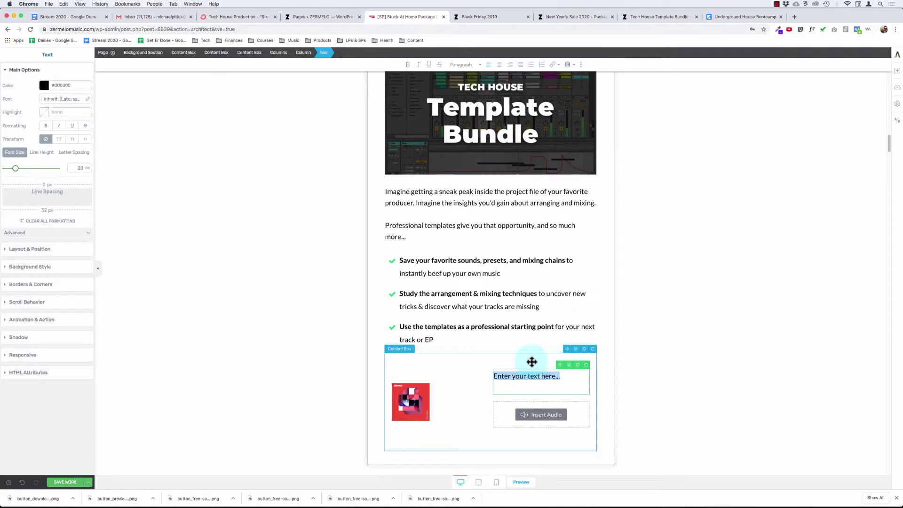
pyautogui.write('Freaky Shit')
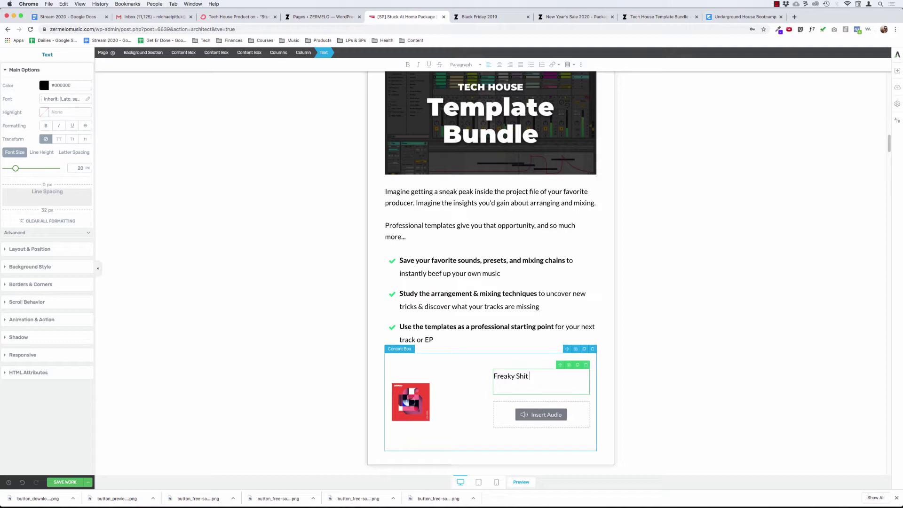
pyautogui.click(521, 266)
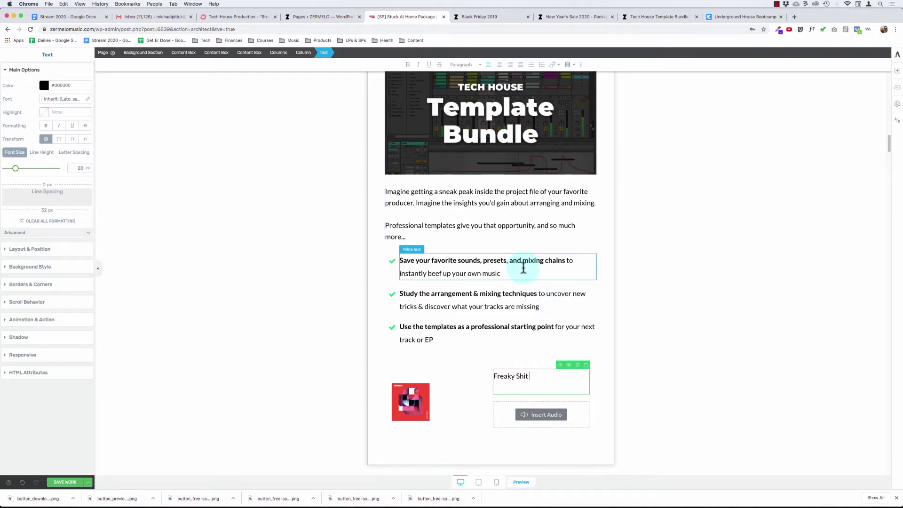
# Change the value note in the #3.) Tech House Template Bundle heading to "— $319 Value", without parentheses.
pyautogui.scroll(6, 525, 273)
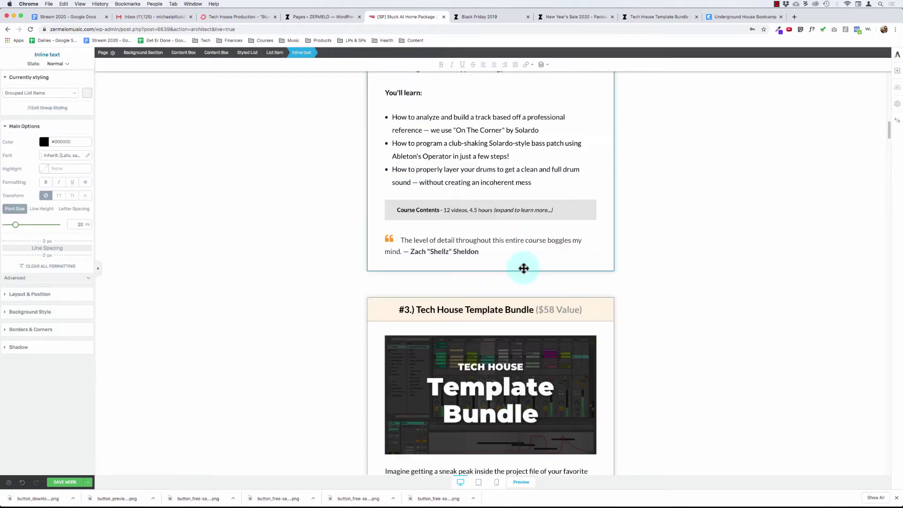
pyautogui.click(540, 311)
pyautogui.press('Delete')
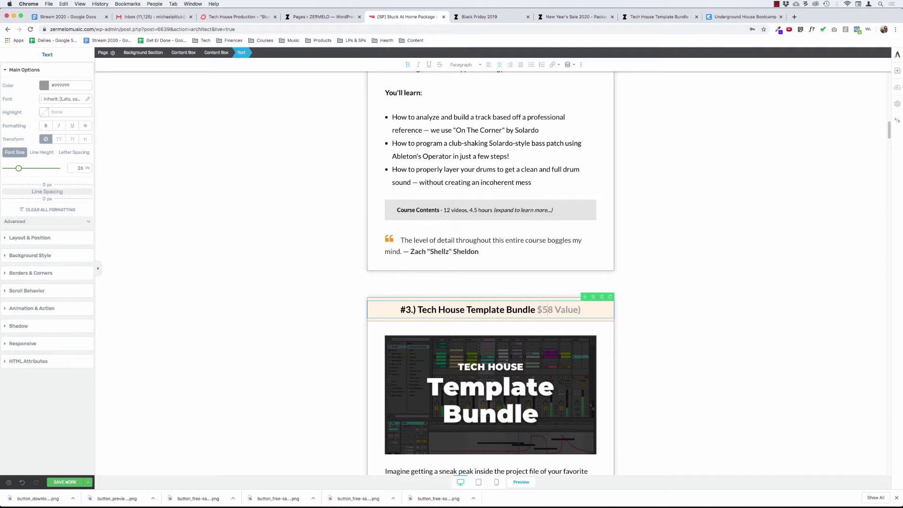
pyautogui.press('BackSpace')
pyautogui.write('319')
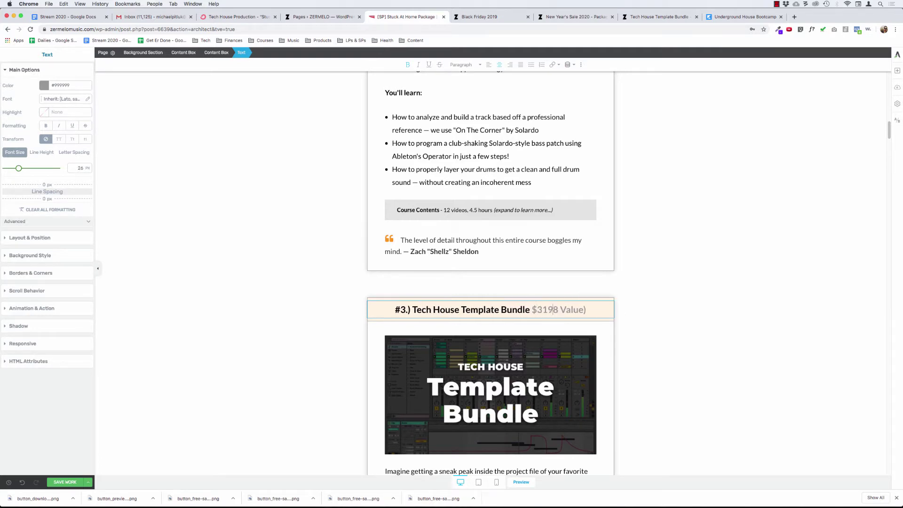
pyautogui.press('Delete')
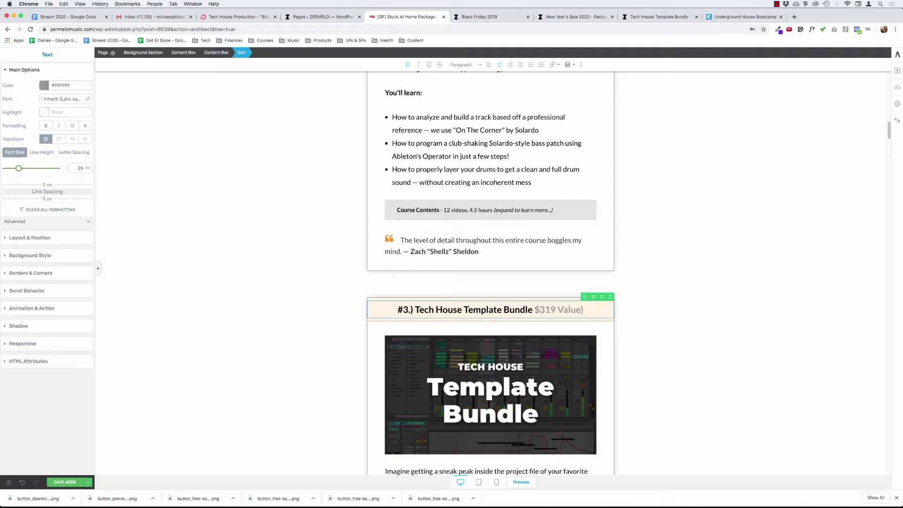
pyautogui.write('—')
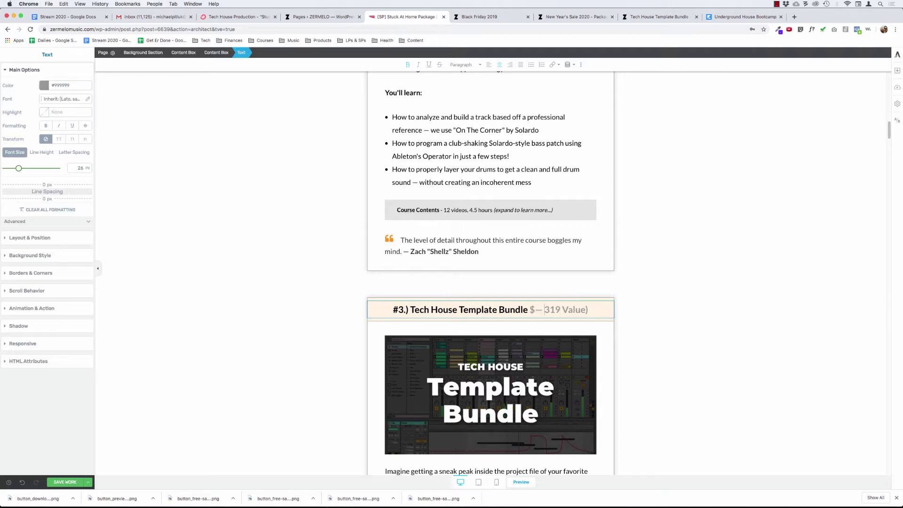
pyautogui.write(' $')
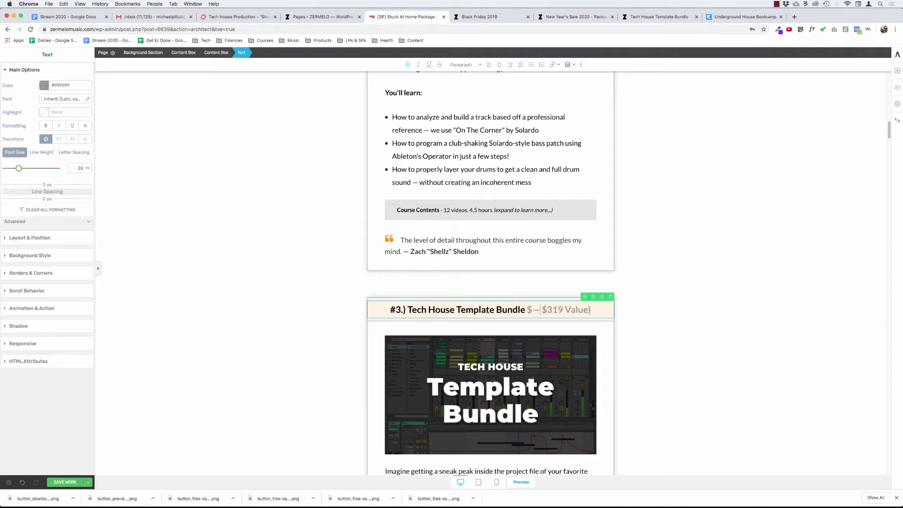
pyautogui.press('BackSpace')
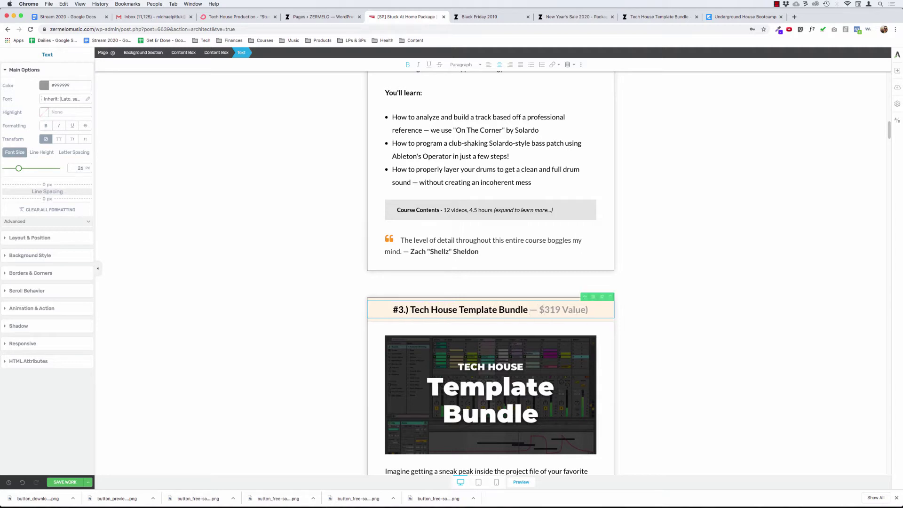
pyautogui.click(588, 309)
pyautogui.press('BackSpace')
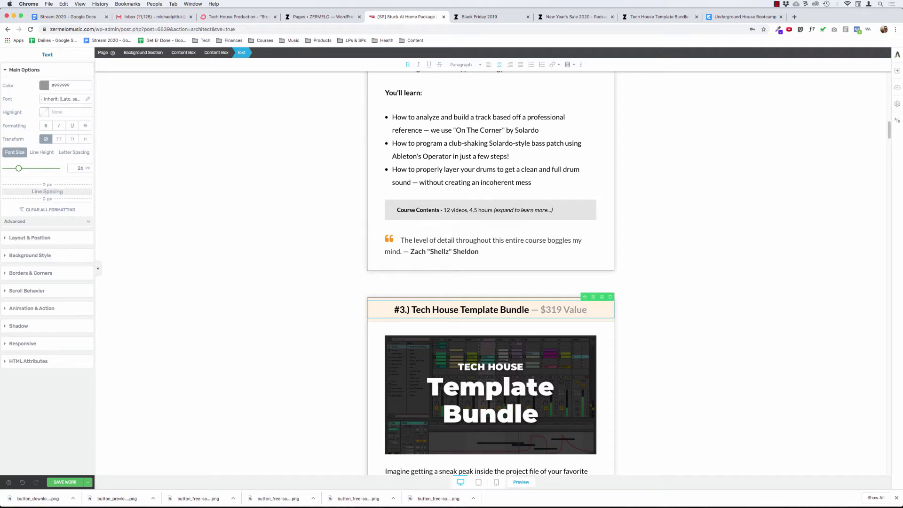
pyautogui.click(221, 301)
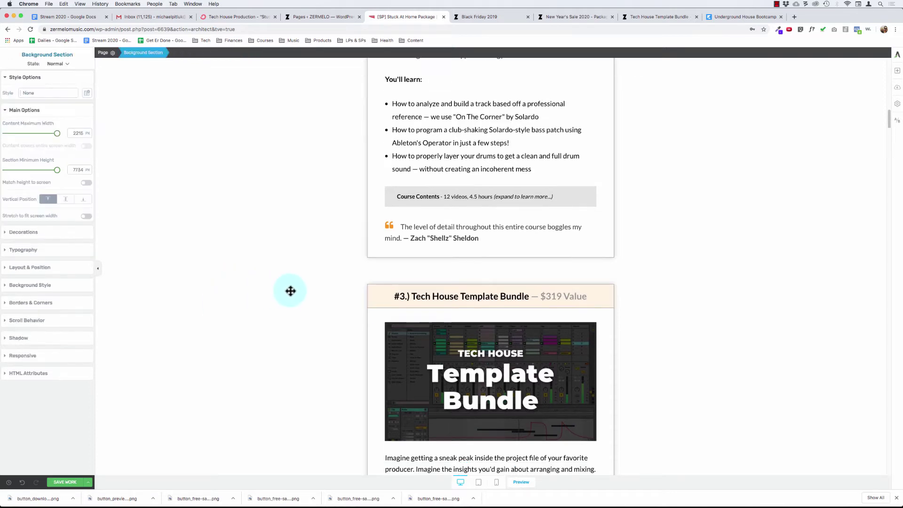
# Add a text element between the #3 card's checklist and the artwork box, reading "Preview all 11 templates below:".
pyautogui.scroll(-3, 290, 291)
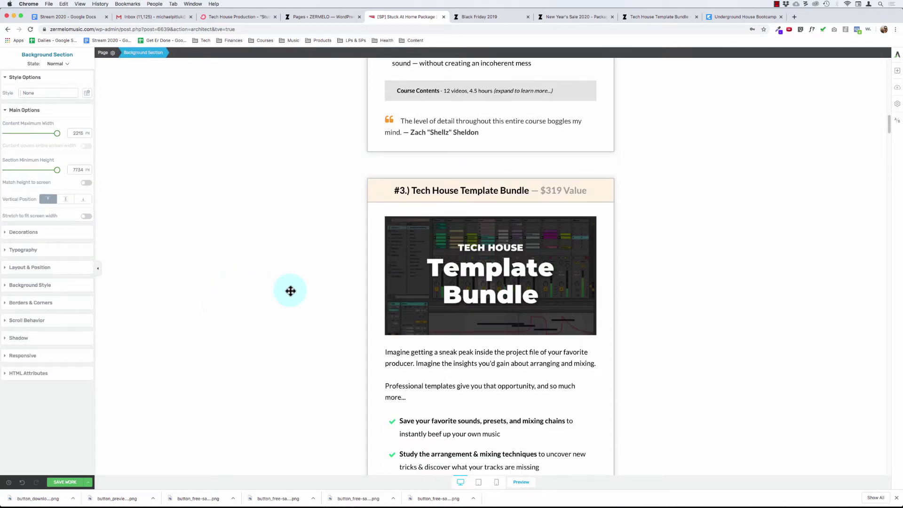
pyautogui.scroll(-5, 291, 291)
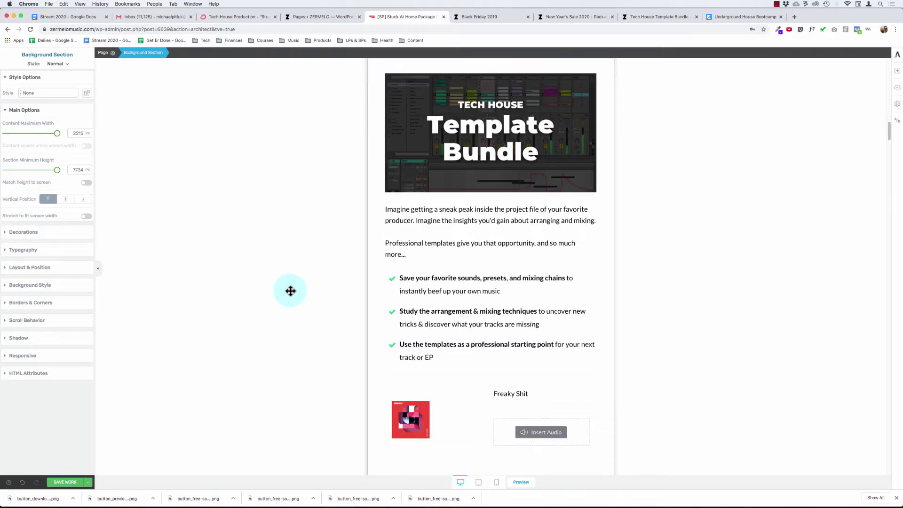
pyautogui.scroll(-1, 300, 293)
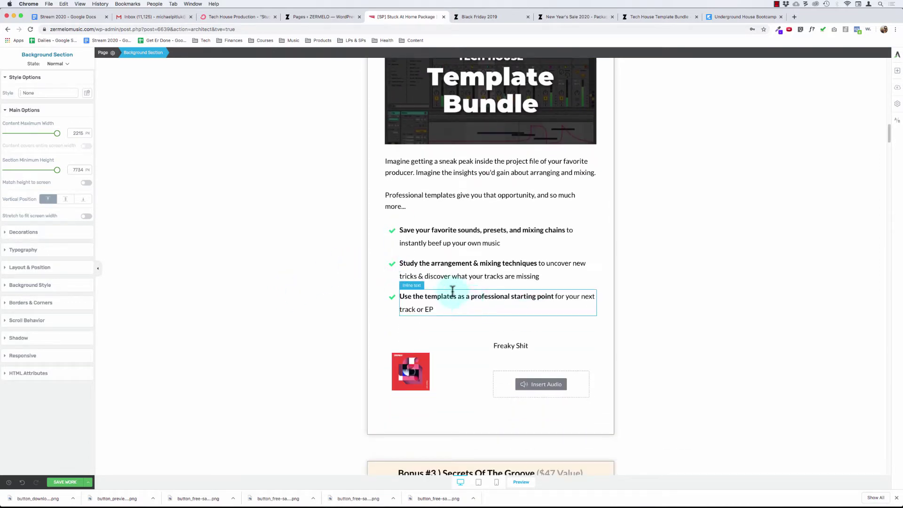
pyautogui.click(897, 71)
pyautogui.moveTo(840, 175); pyautogui.dragTo(428, 322)
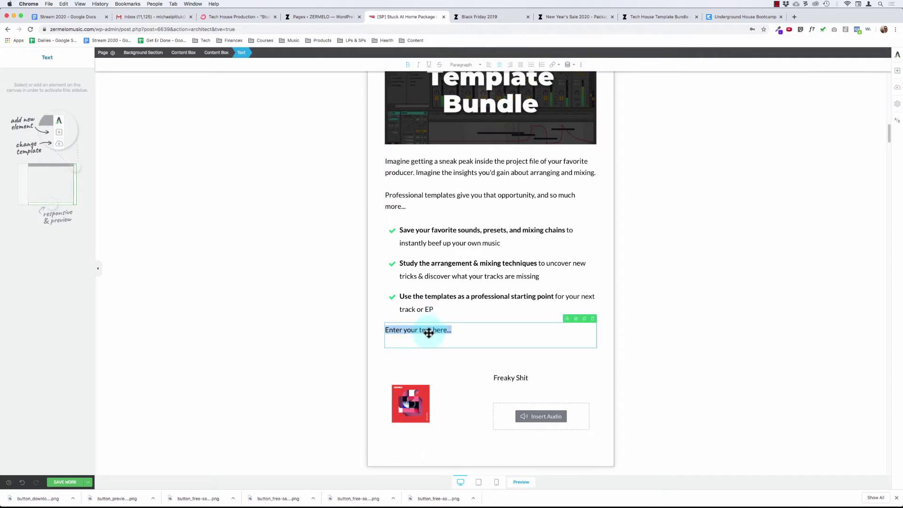
pyautogui.write('Preveiw all 11 templates')
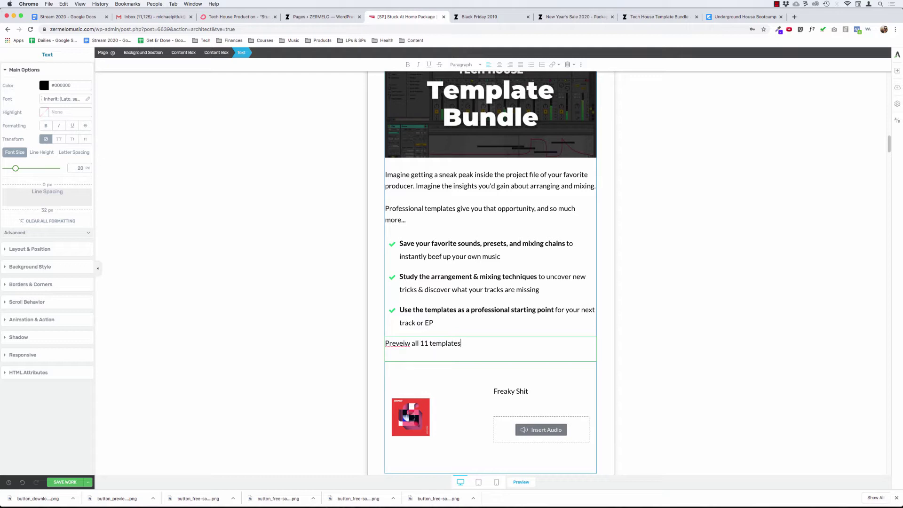
pyautogui.press('super+Left')
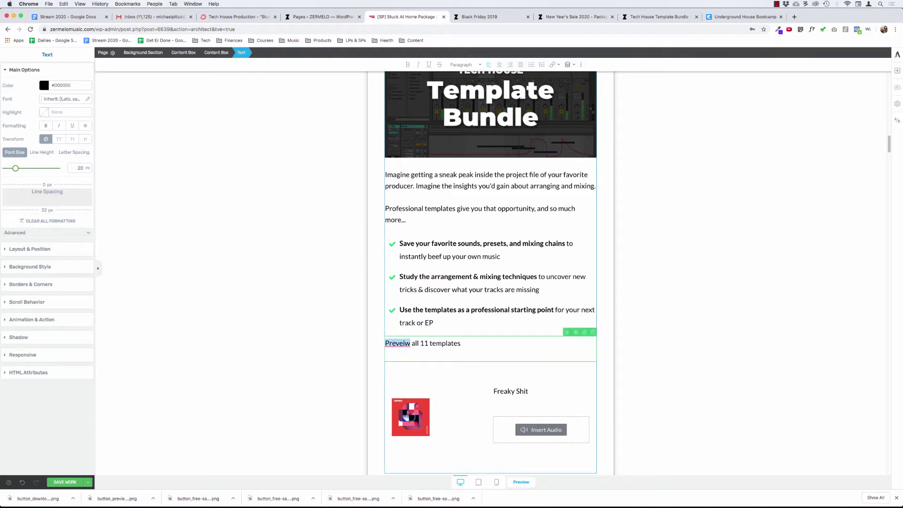
pyautogui.write('Preview')
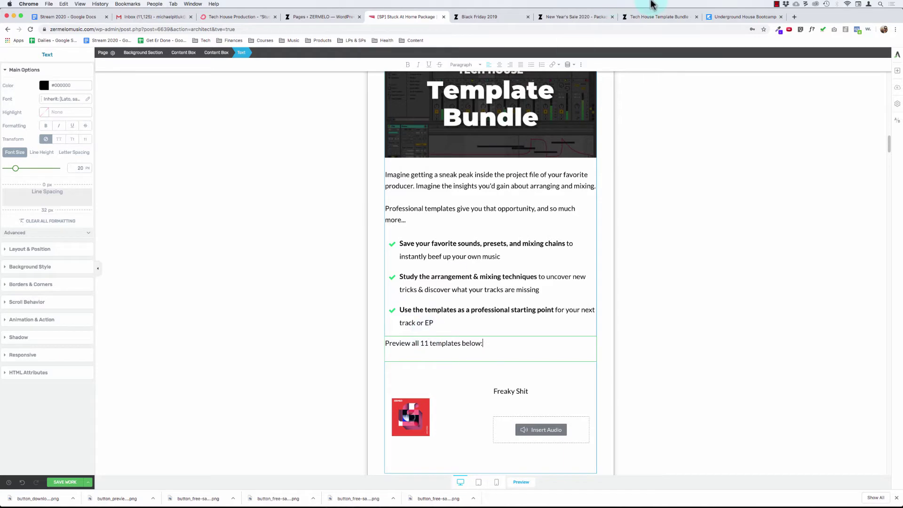
# Examine how the Underground House Bootcamp page presents its template previews, bonuses, testimonials and guarantee.
pyautogui.click(720, 19)
pyautogui.click(493, 174)
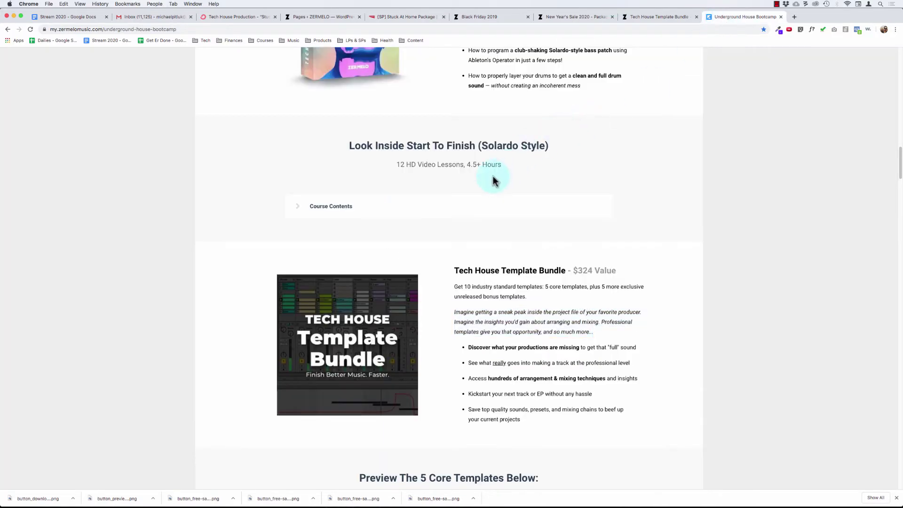
pyautogui.scroll(-5, 478, 212)
pyautogui.scroll(-15, 480, 212)
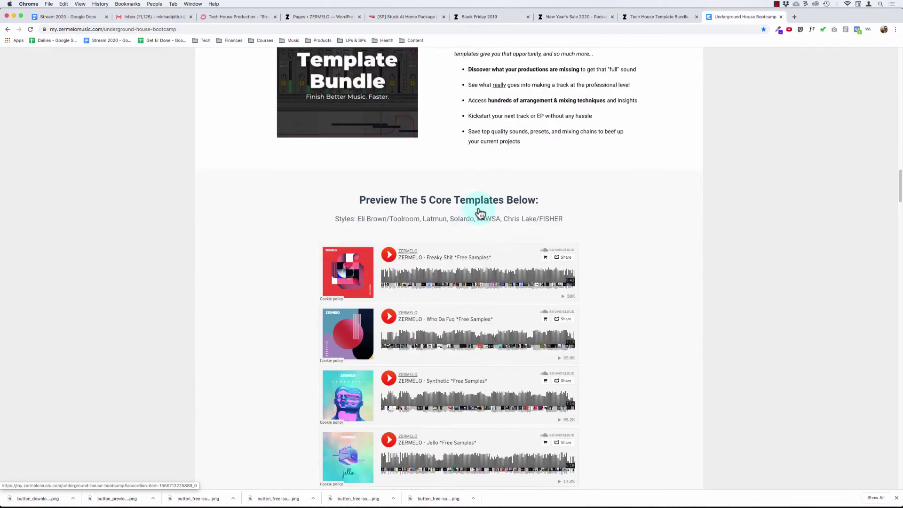
pyautogui.scroll(-2, 480, 212)
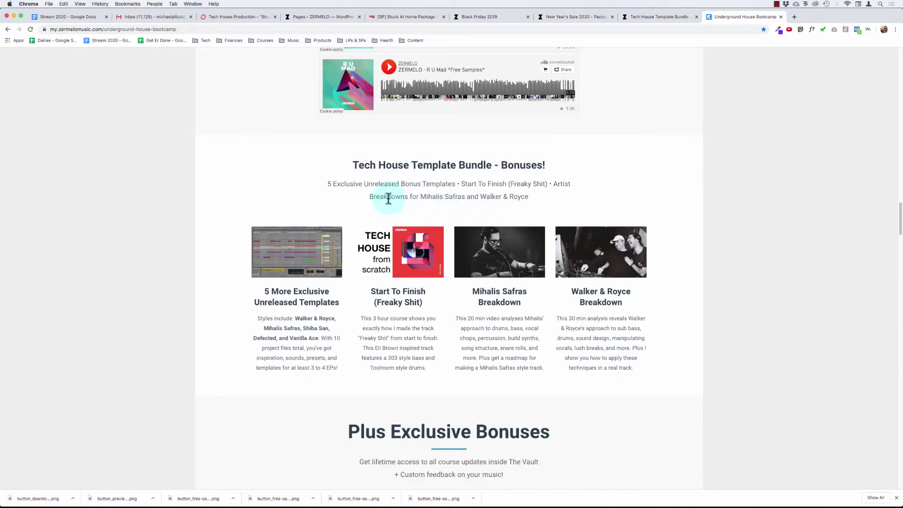
pyautogui.scroll(-9, 374, 199)
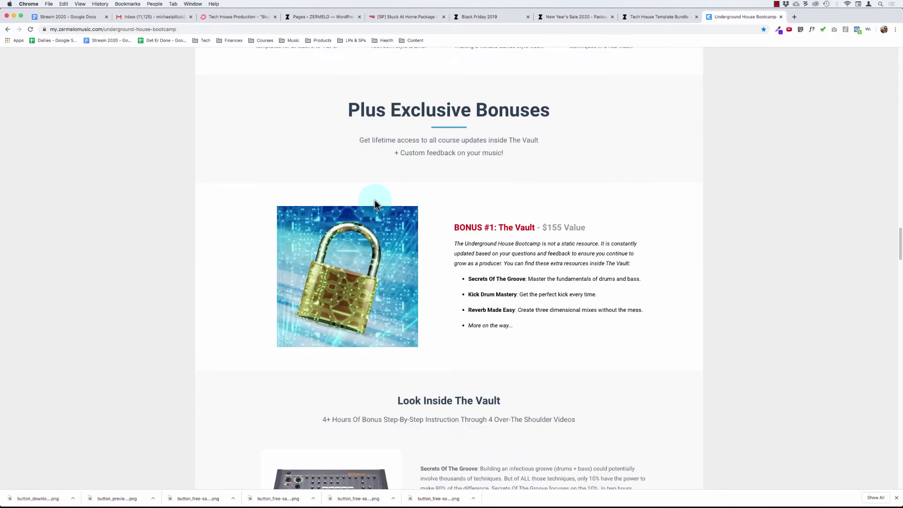
pyautogui.scroll(-6, 374, 200)
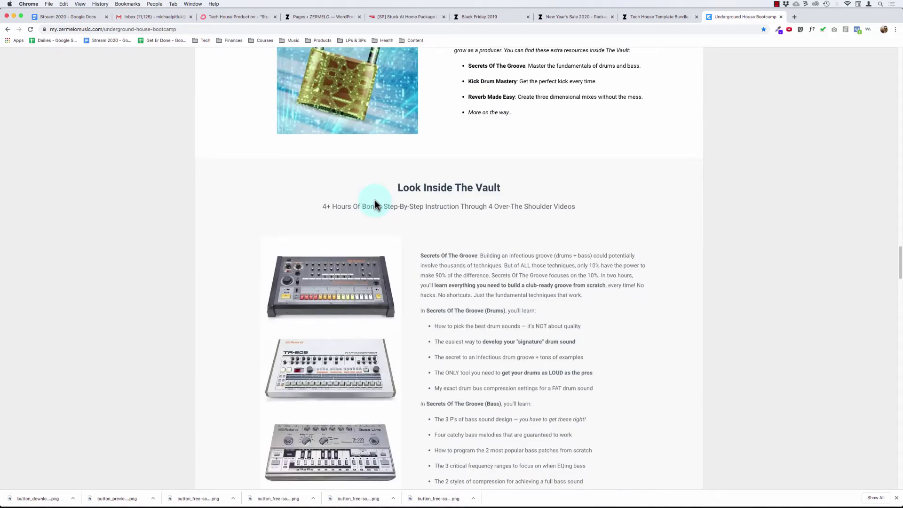
pyautogui.scroll(-15, 357, 195)
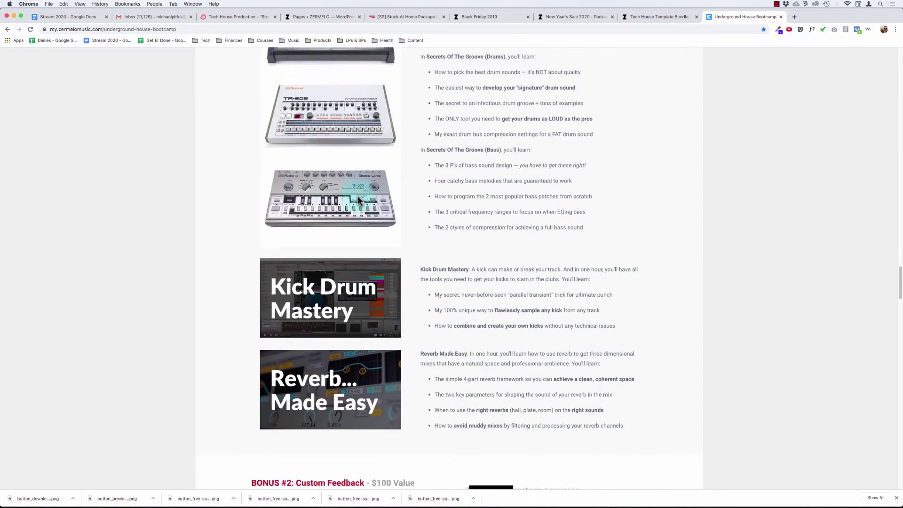
pyautogui.scroll(-20, 357, 195)
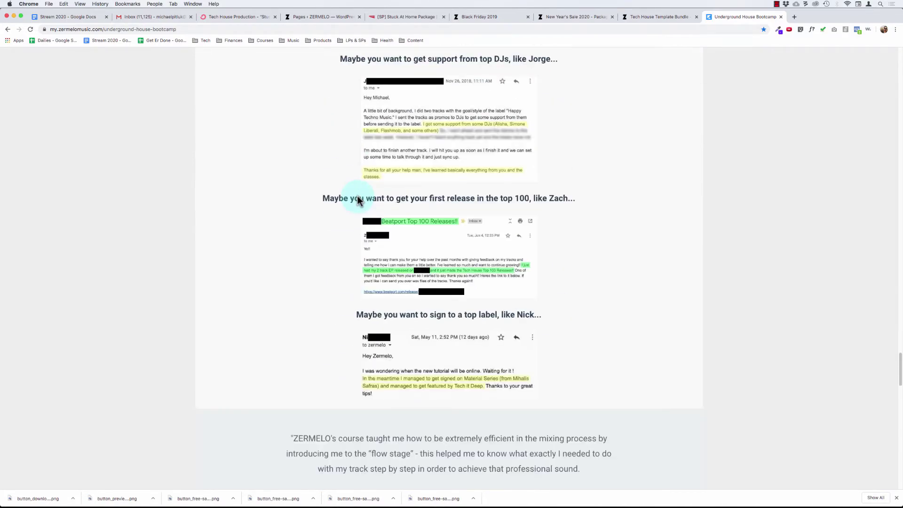
pyautogui.scroll(-20, 358, 195)
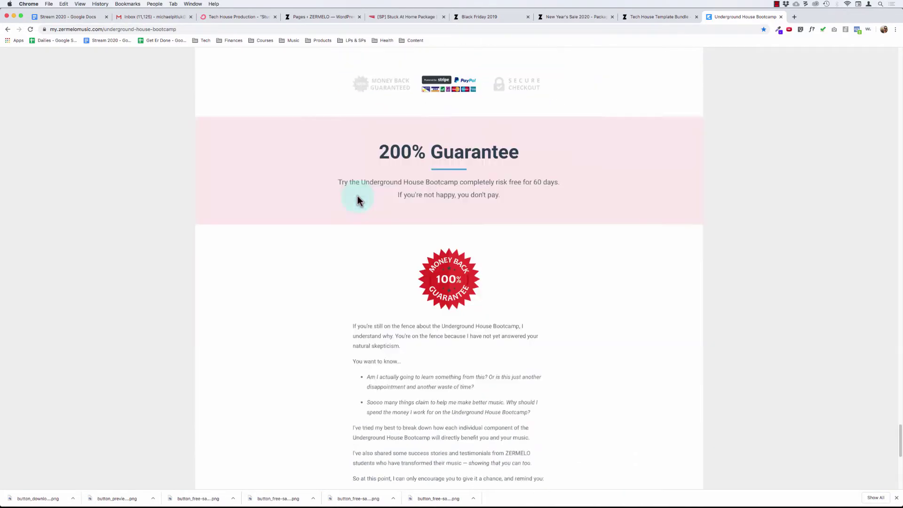
pyautogui.scroll(20, 357, 196)
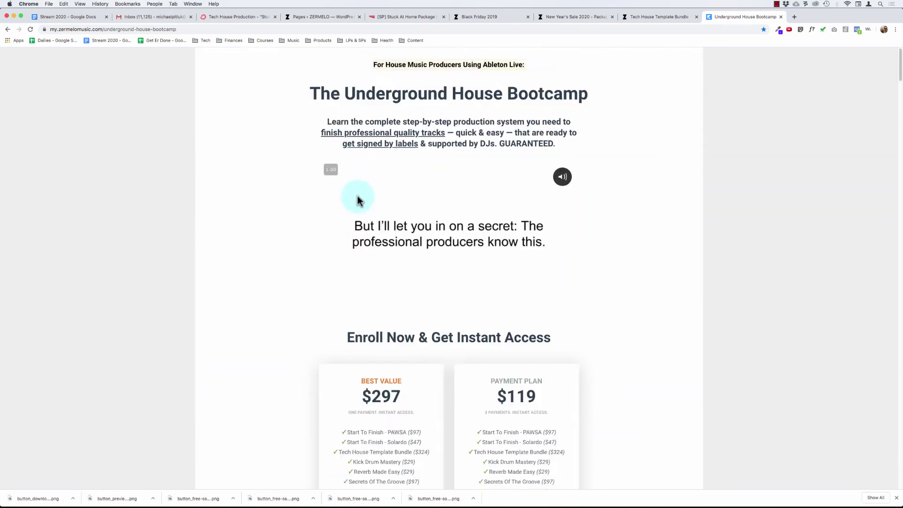
# Check the Tech House Template Bundle page, and return to the Stuck At Home Package draft to review its course cards.
pyautogui.click(646, 18)
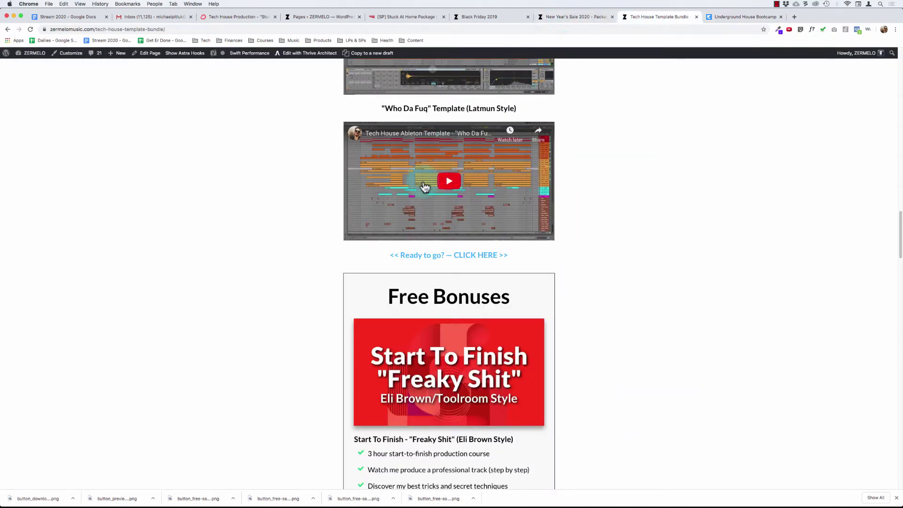
pyautogui.click(475, 19)
pyautogui.click(402, 18)
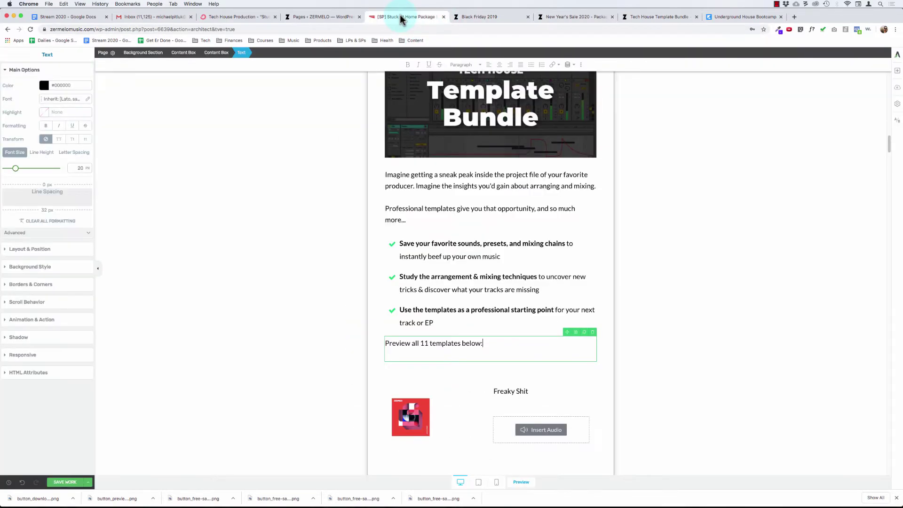
pyautogui.scroll(3, 370, 226)
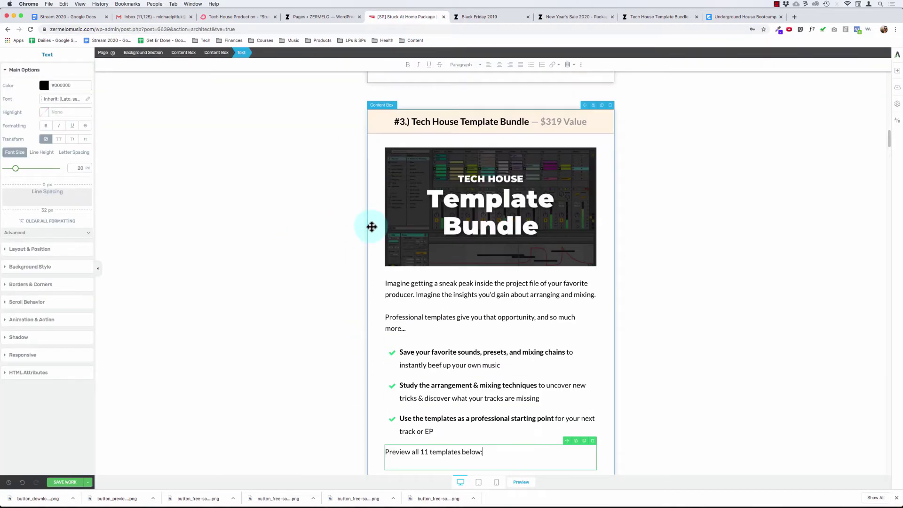
pyautogui.scroll(10, 371, 227)
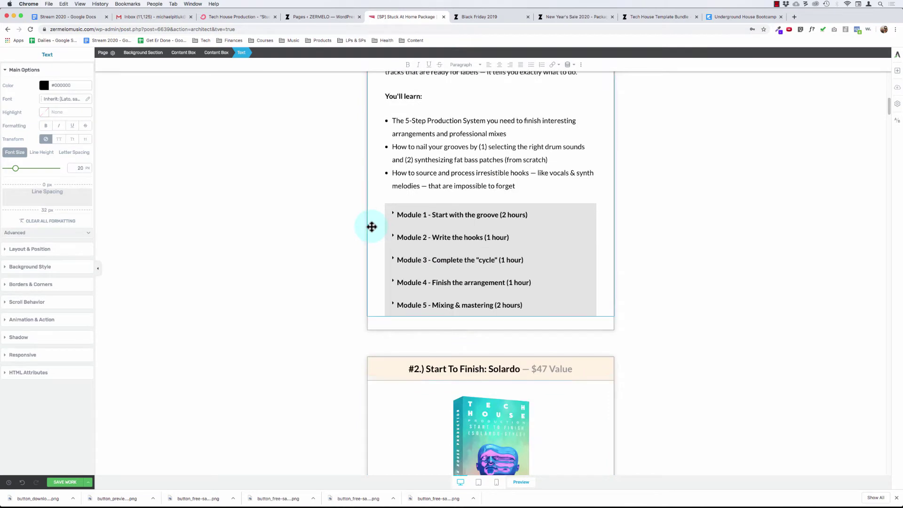
pyautogui.scroll(10, 370, 226)
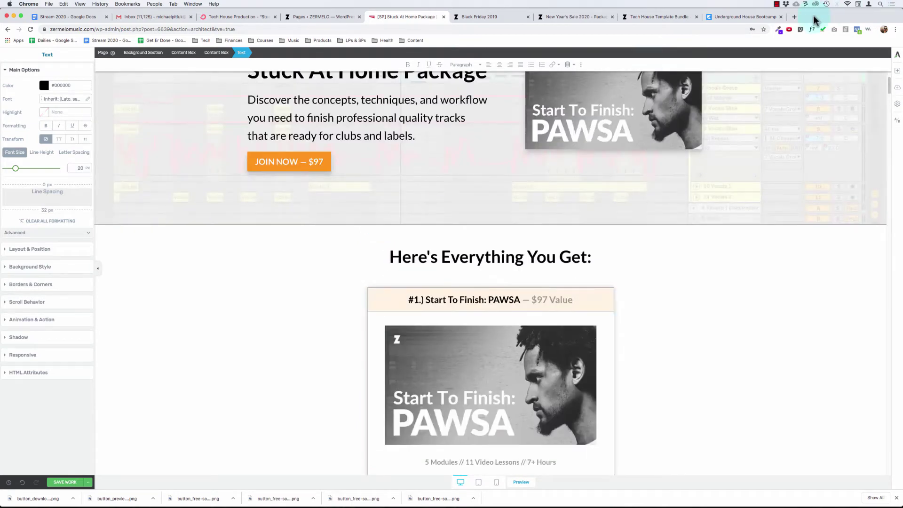
# Compare the course sections on the Underground House Bootcamp page with the #1 and #2 course cards in the Stuck At Home Package draft.
pyautogui.click(748, 17)
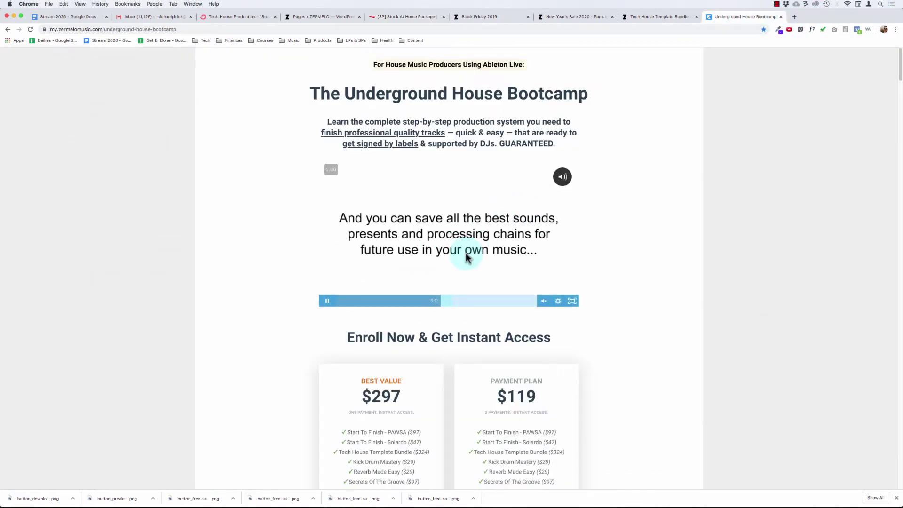
pyautogui.scroll(-15, 465, 253)
pyautogui.scroll(1, 362, 159)
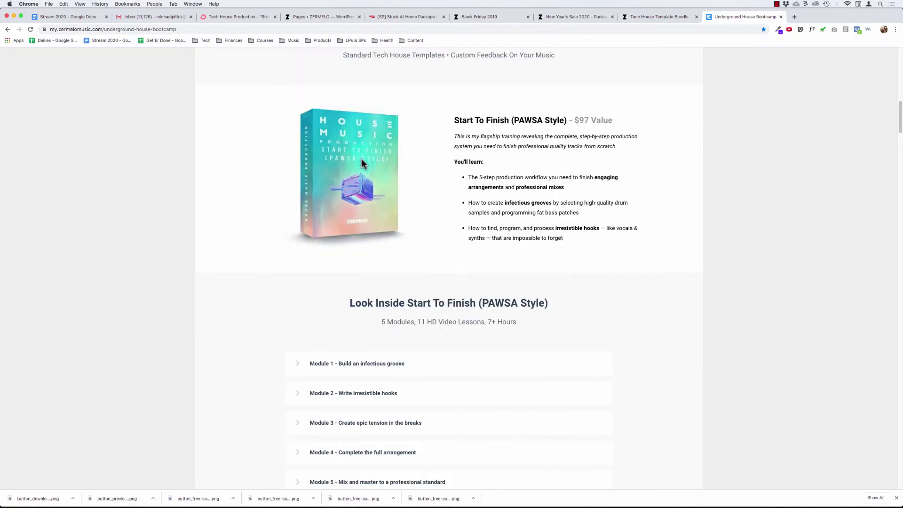
pyautogui.scroll(-10, 507, 240)
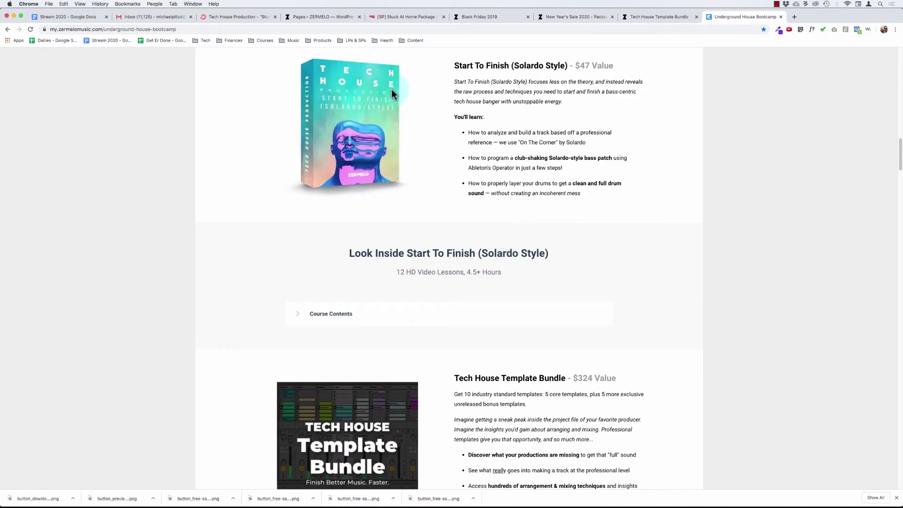
pyautogui.scroll(-7, 537, 191)
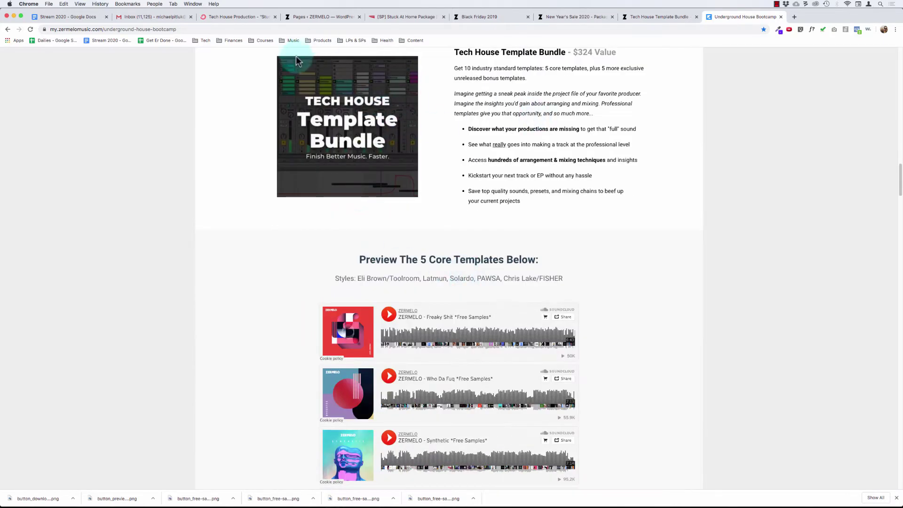
pyautogui.click(399, 16)
pyautogui.scroll(-7, 456, 409)
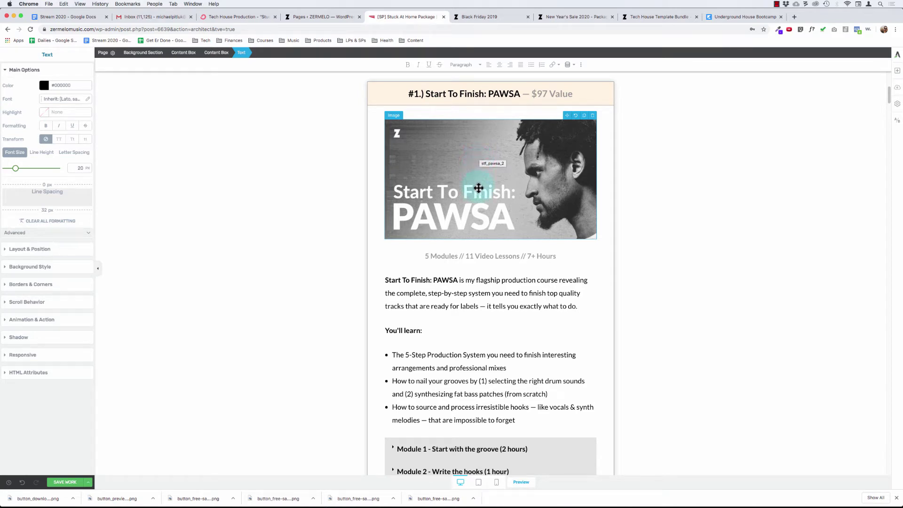
pyautogui.scroll(-5, 471, 237)
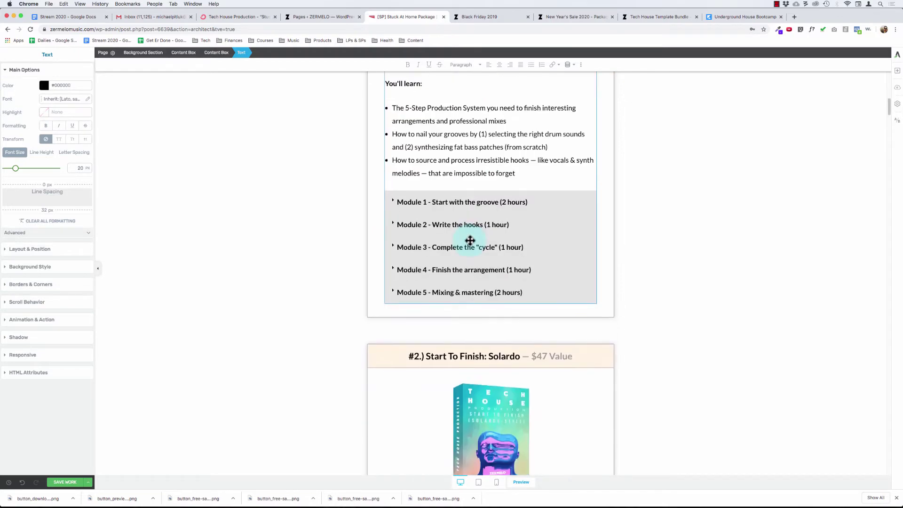
pyautogui.scroll(10, 470, 240)
pyautogui.scroll(-12, 470, 240)
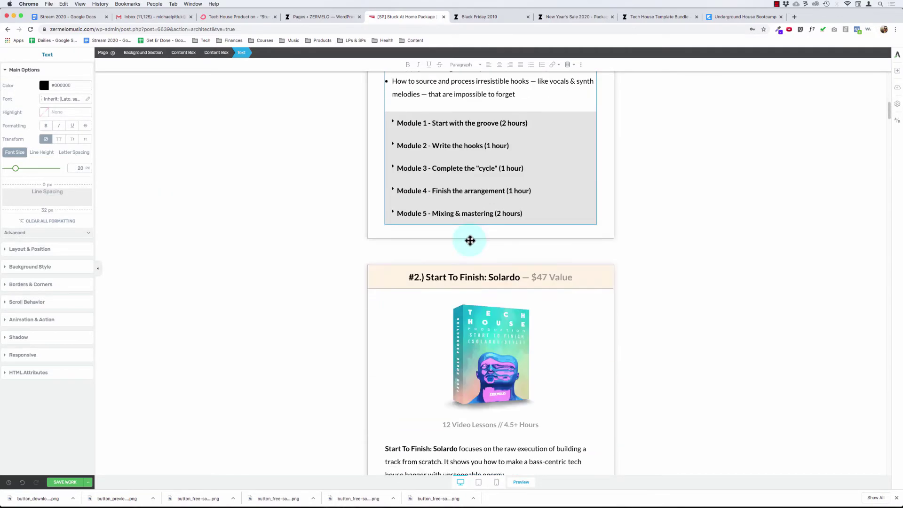
pyautogui.scroll(-1, 470, 240)
# Check the Underground House Bootcamp page again, and review the draft's Solardo and Tech House Template Bundle cards down to the template preview.
pyautogui.click(731, 18)
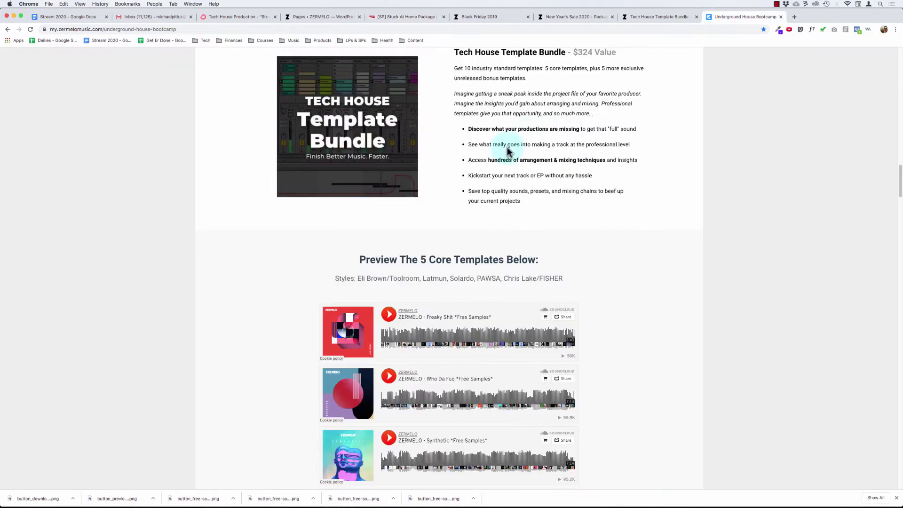
pyautogui.scroll(-4, 394, 258)
pyautogui.scroll(15, 394, 258)
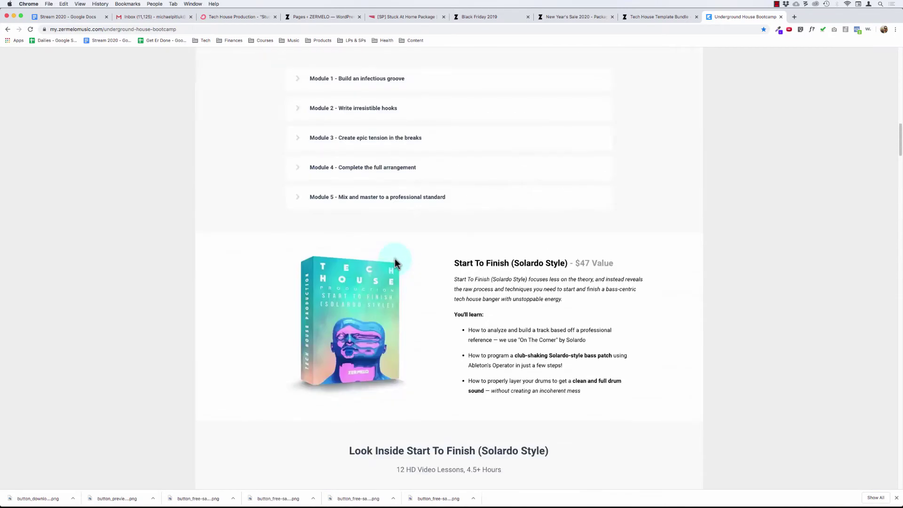
pyautogui.click(408, 17)
pyautogui.scroll(-5, 451, 264)
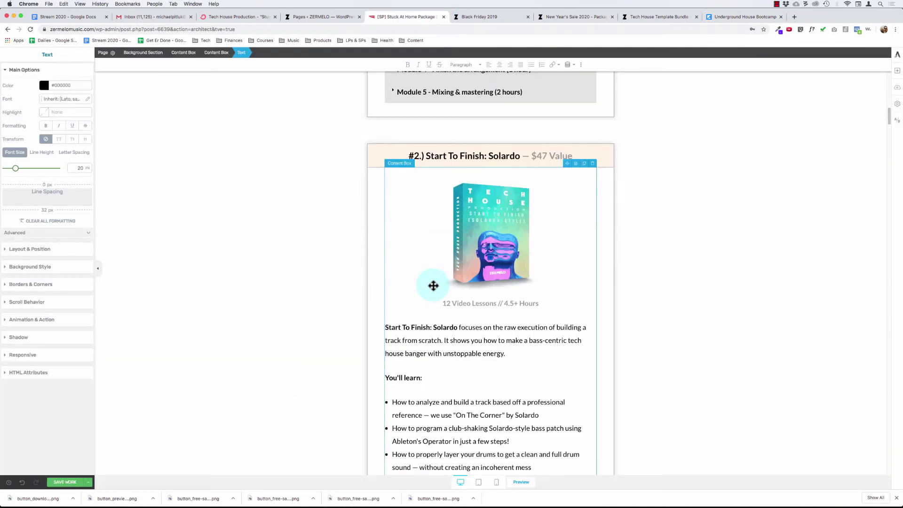
pyautogui.scroll(-10, 433, 285)
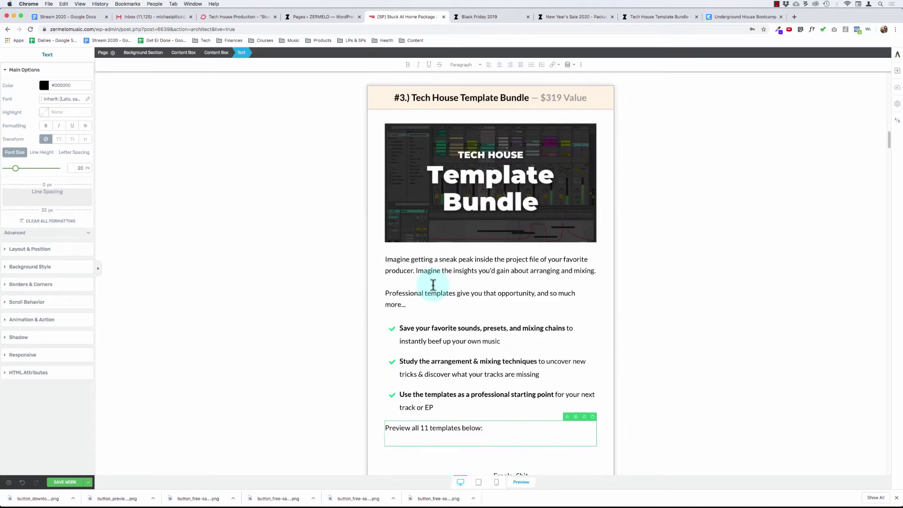
pyautogui.scroll(8, 433, 285)
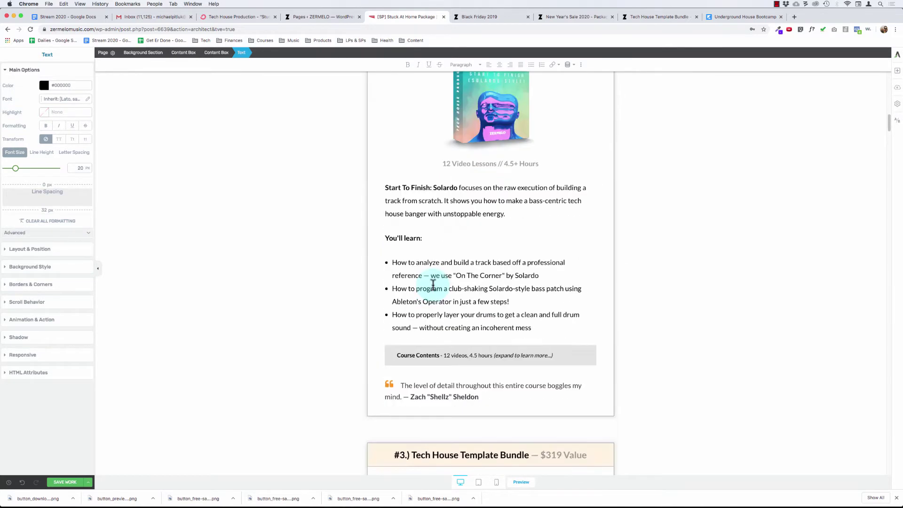
pyautogui.scroll(-8, 433, 285)
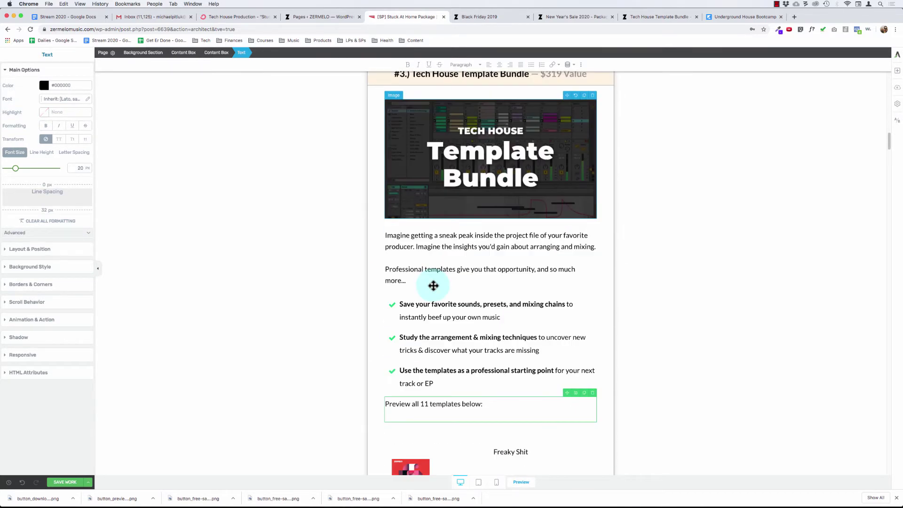
pyautogui.scroll(-4, 433, 286)
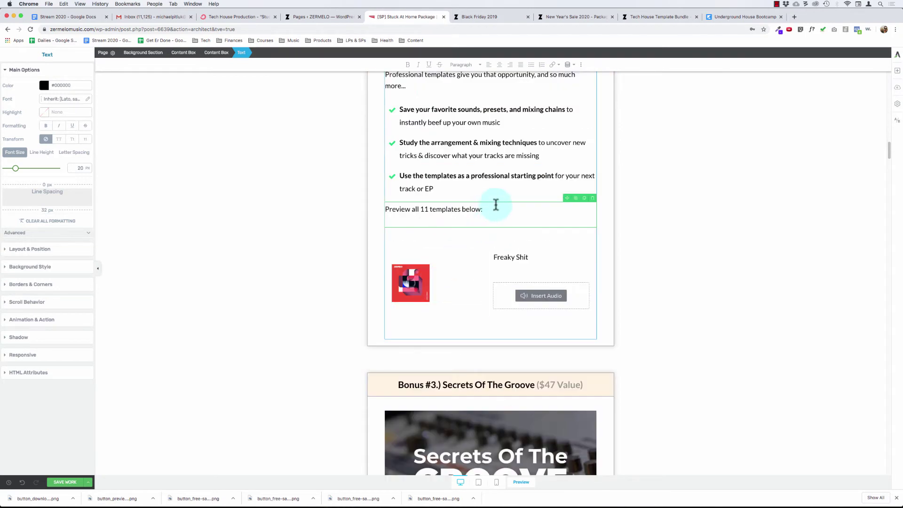
# Reduce the line spacing beneath "Preview all 11 templates below:" and increase that text element's bottom margin.
pyautogui.click(495, 204)
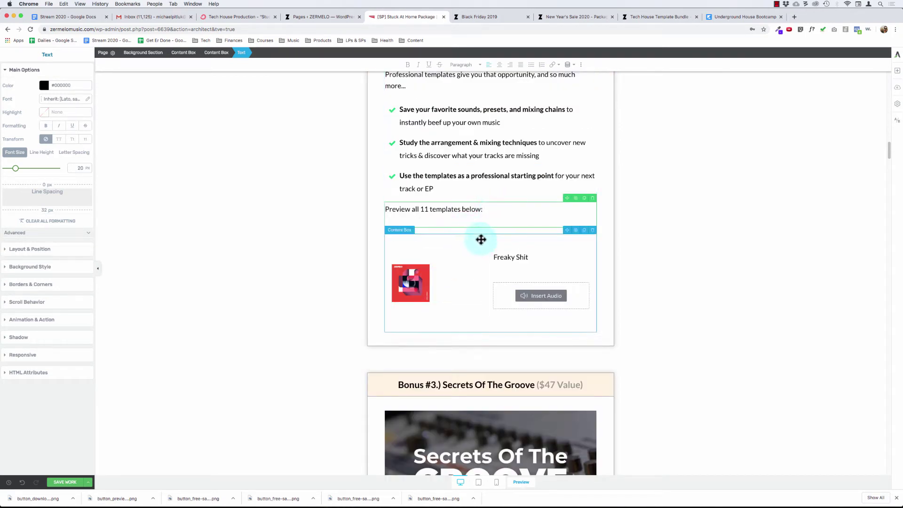
pyautogui.click(47, 202)
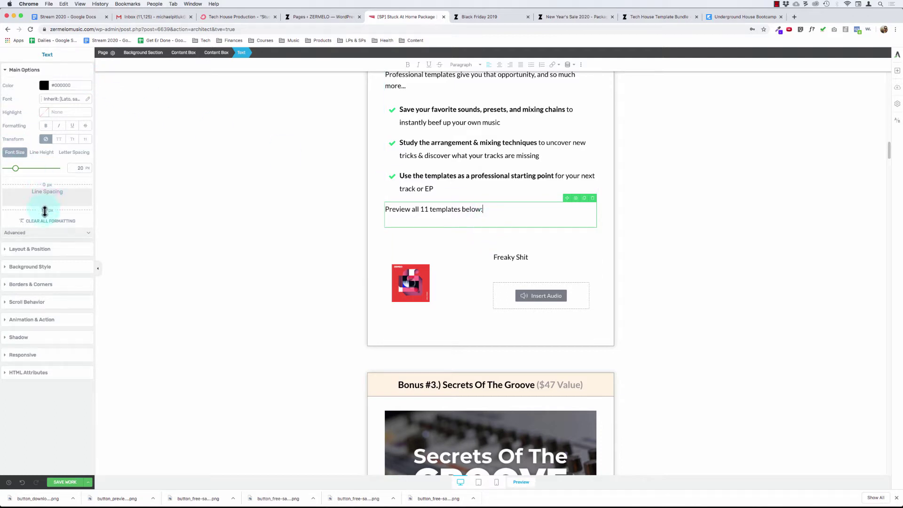
pyautogui.moveTo(45, 211); pyautogui.dragTo(83, 114)
pyautogui.click(41, 248)
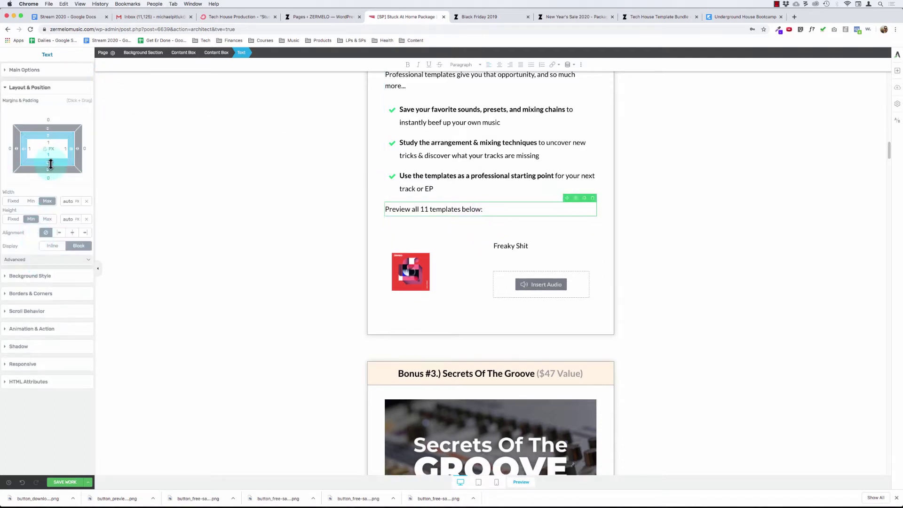
pyautogui.moveTo(50, 164); pyautogui.dragTo(45, 177)
pyautogui.write('30')
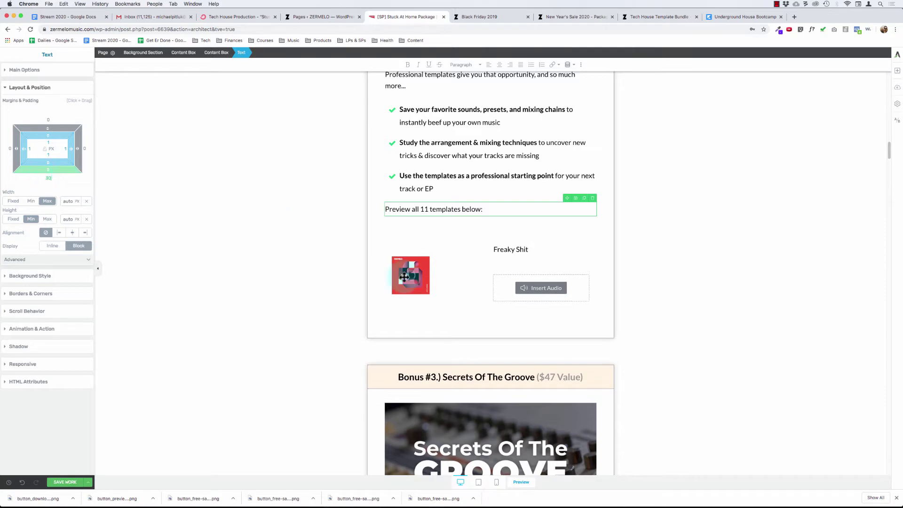
# Search the audio library for "freak" and insert 170901-ZERMELO-Eli-Brown-2.2-AFTER-MIX-2.wav into the Freaky Shit preview's empty audio element.
pyautogui.click(521, 286)
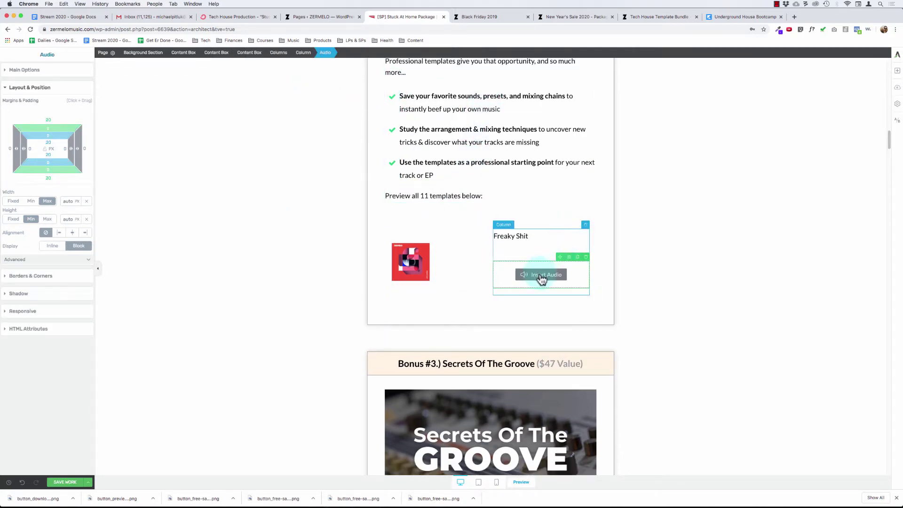
pyautogui.click(27, 70)
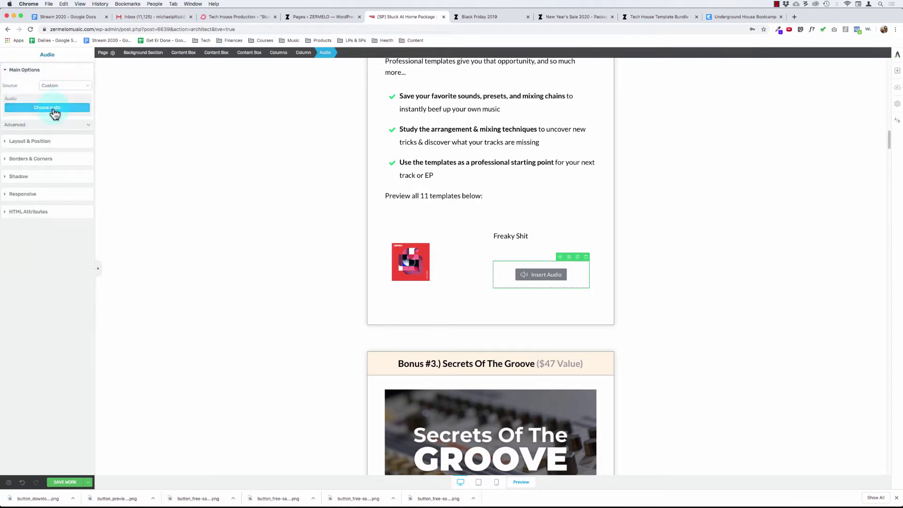
pyautogui.click(55, 111)
pyautogui.click(750, 103)
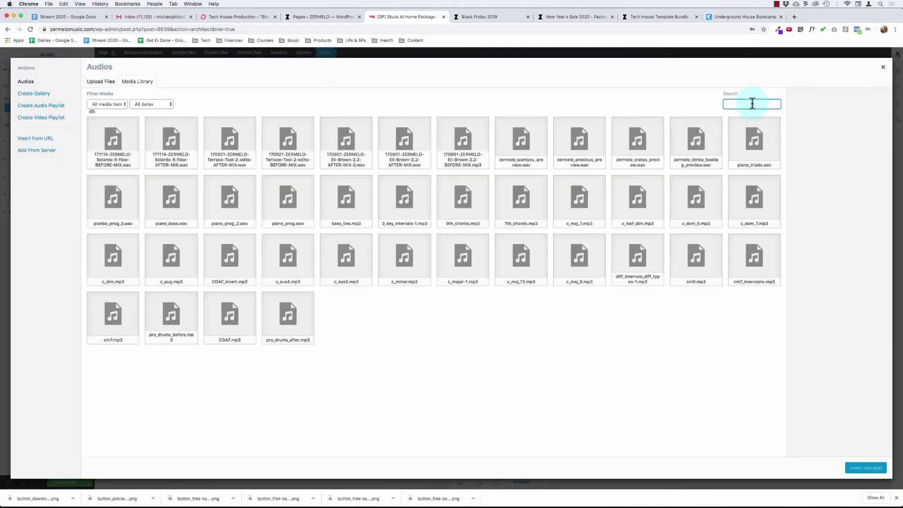
pyautogui.write('freak')
pyautogui.click(382, 60)
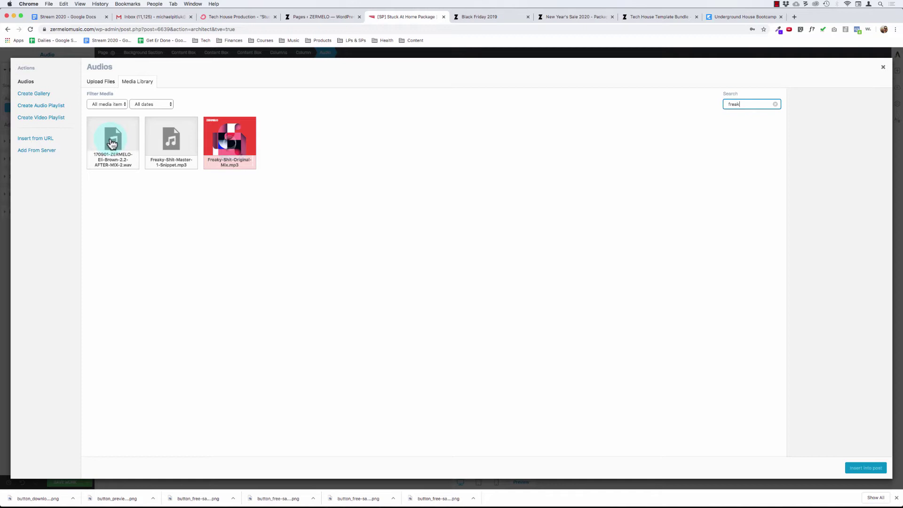
pyautogui.click(111, 143)
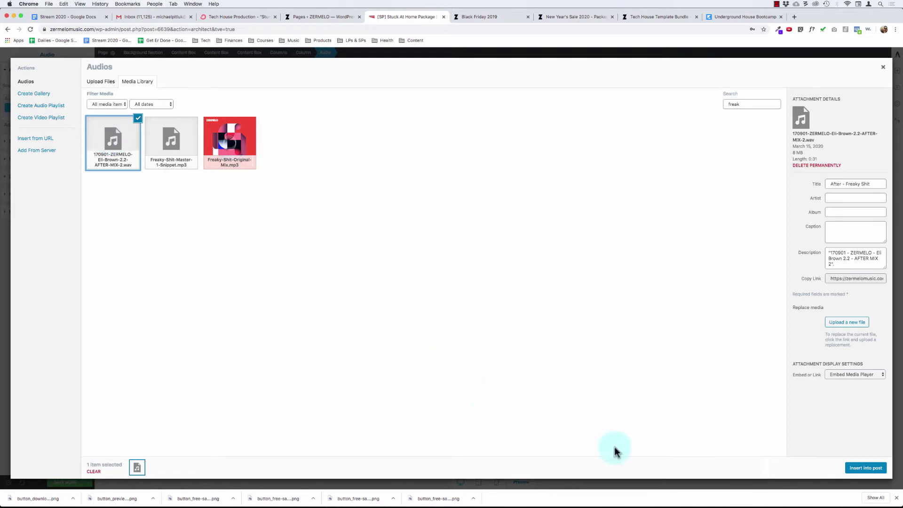
pyautogui.click(865, 467)
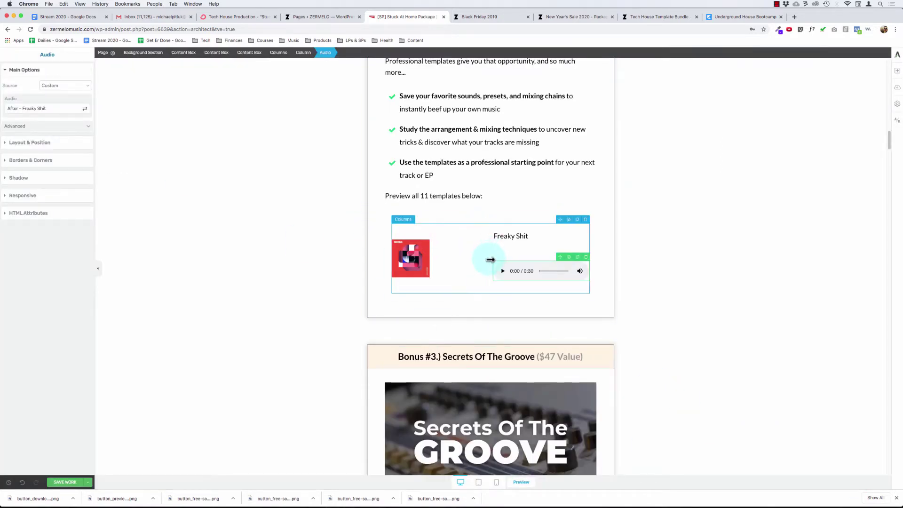
# Narrow the artwork column to about 24% and remove the line spacing beneath the Freaky Shit title.
pyautogui.moveTo(492, 253); pyautogui.dragTo(439, 262)
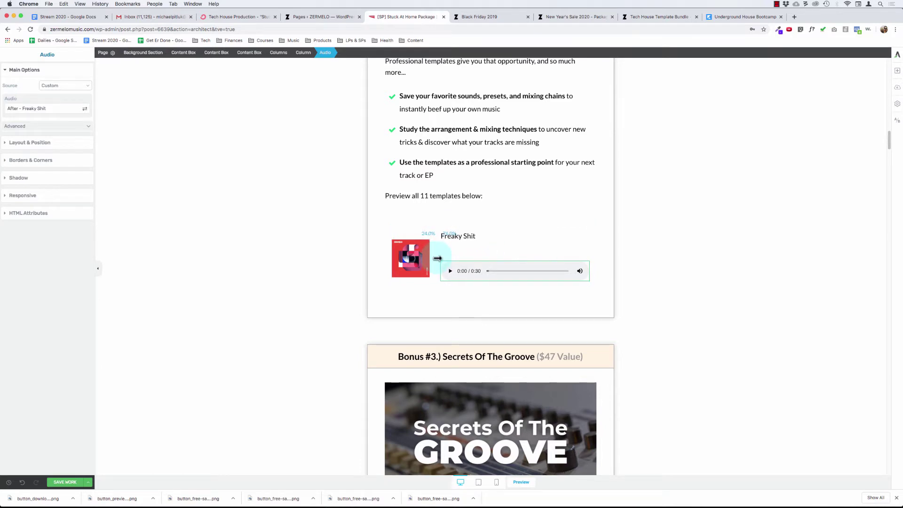
pyautogui.click(467, 236)
pyautogui.moveTo(4, 182); pyautogui.dragTo(33, 209)
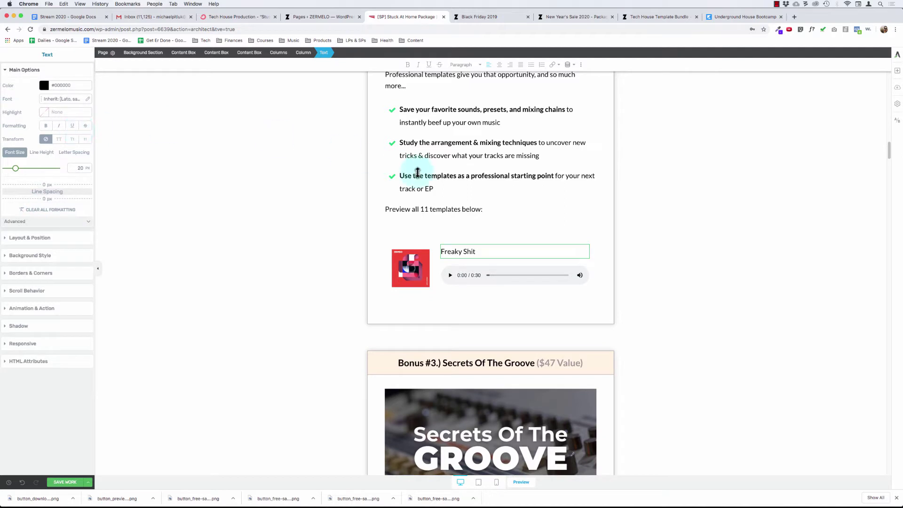
# Extend the preview title to "Freaky Shit Template - Toolroom Style" and make "Toolroom Style" bold.
pyautogui.click(489, 258)
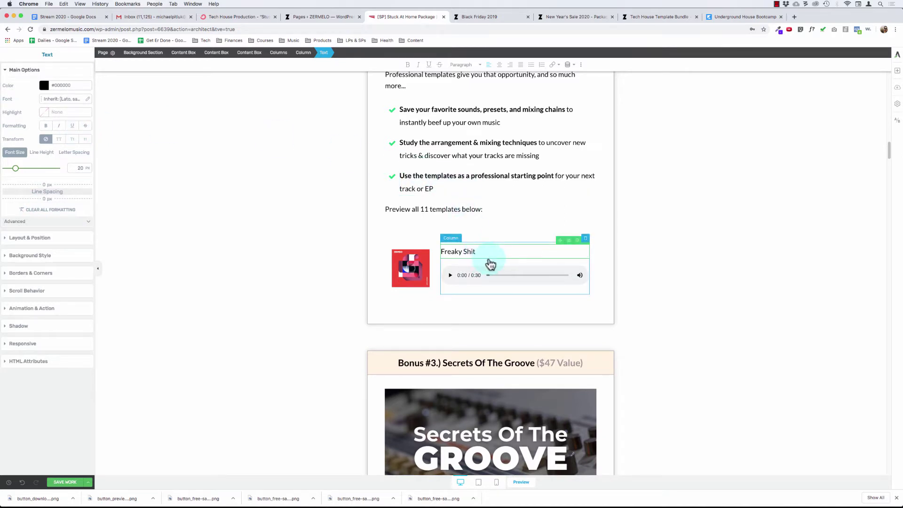
pyautogui.write('Template -')
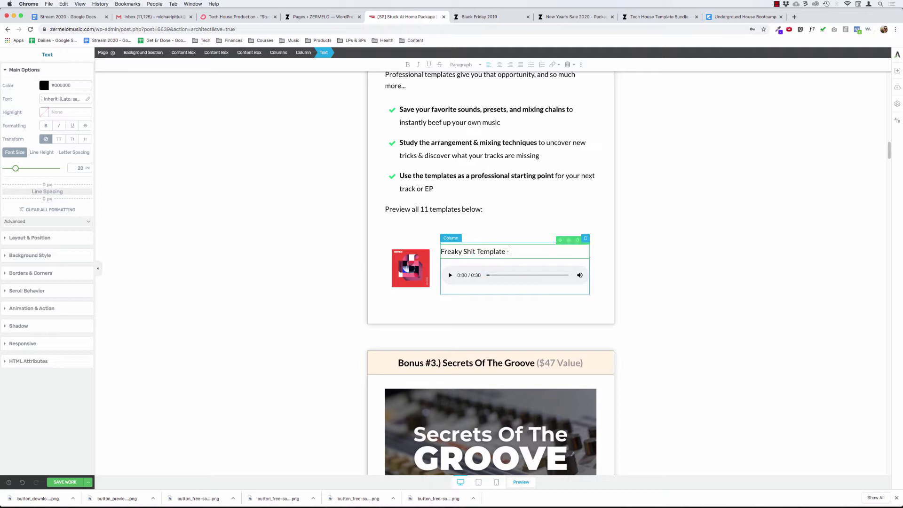
pyautogui.press('BackSpace')
pyautogui.write('—')
pyautogui.write('Style')
pyautogui.hotkey('alt', 'shift', 'Left')
pyautogui.hotkey('alt', 'shift', 'Left')
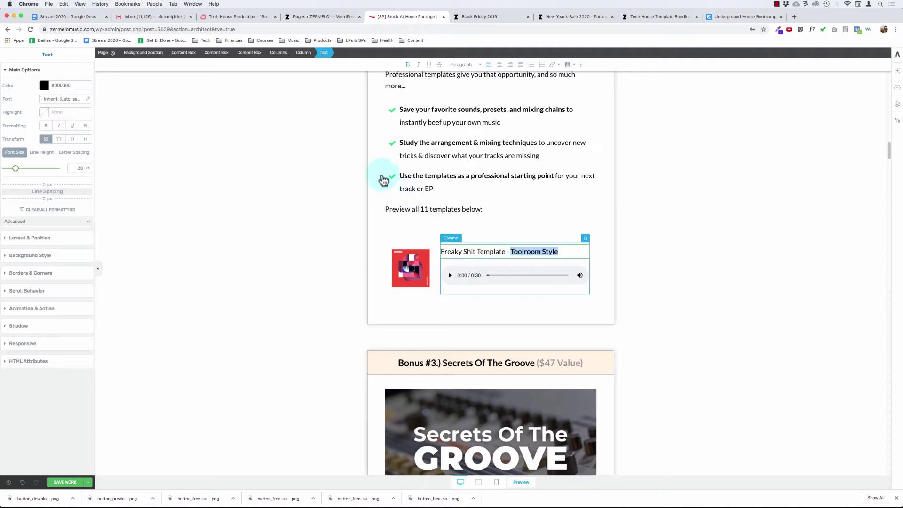
pyautogui.press('super+b')
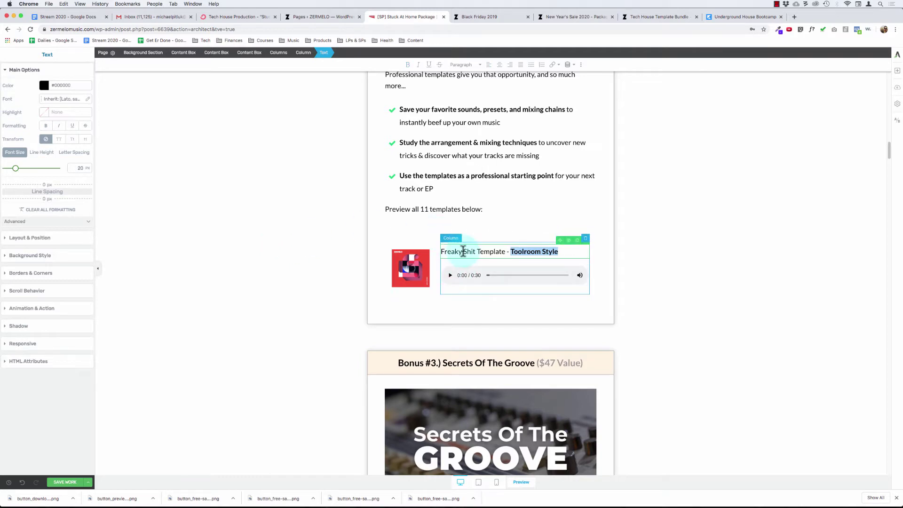
pyautogui.moveTo(465, 261); pyautogui.dragTo(446, 172)
pyautogui.scroll(-3, 289, 219)
pyautogui.scroll(3, 302, 214)
pyautogui.scroll(-1, 442, 175)
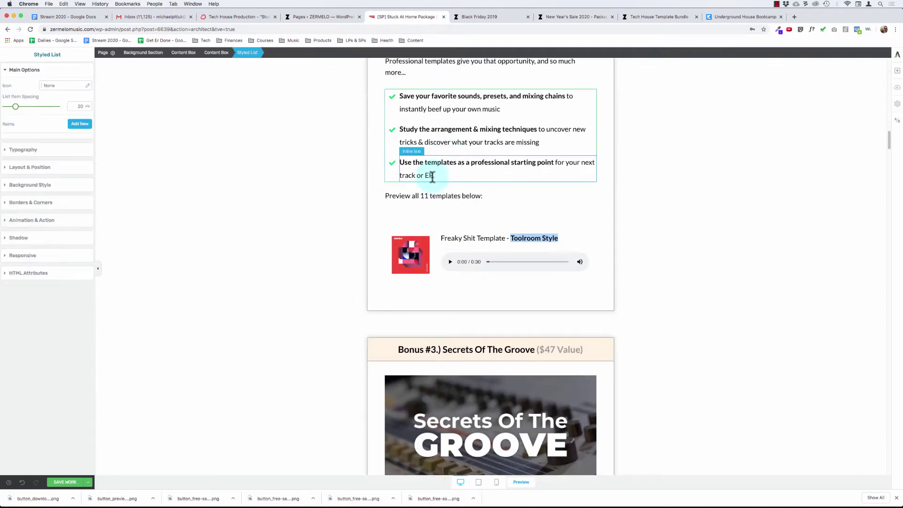
pyautogui.click(432, 176)
pyautogui.scroll(1, 432, 176)
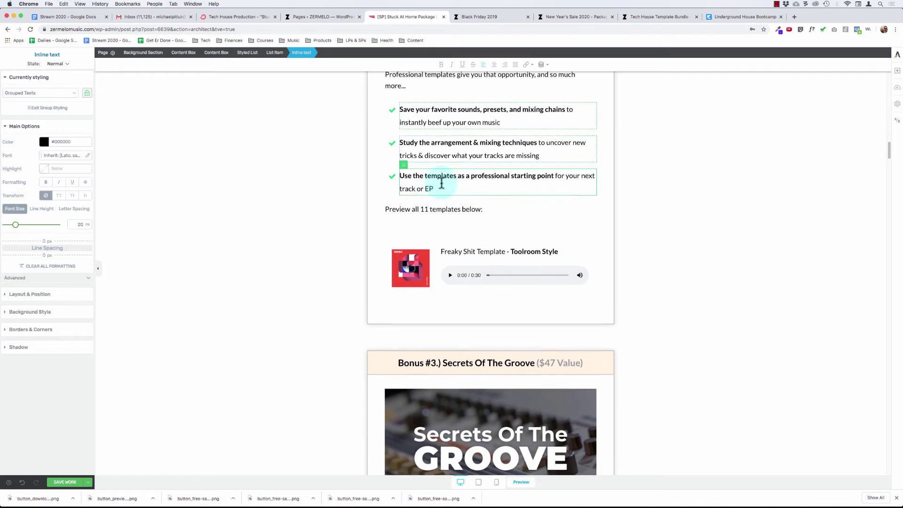
# Set all margins and padding of the Columns element holding the Freaky Shit preview to 0.
pyautogui.click(454, 253)
pyautogui.click(454, 252)
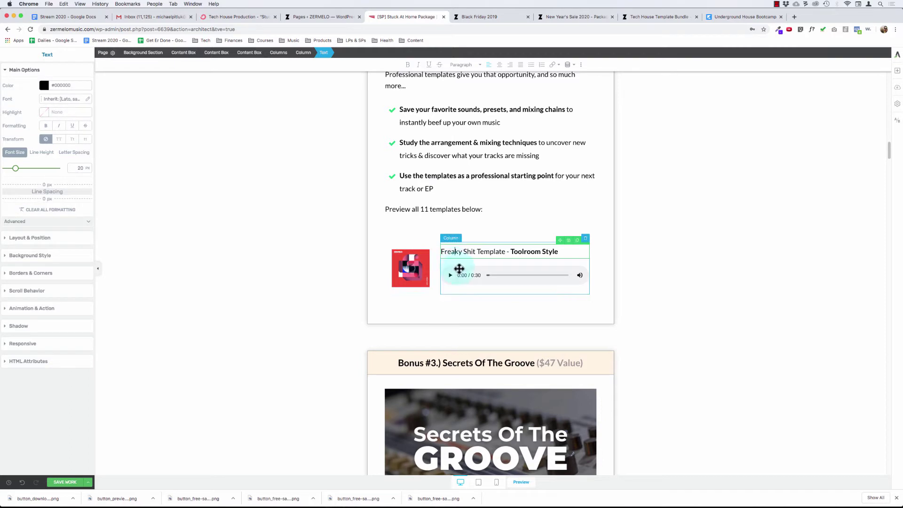
pyautogui.click(12, 260)
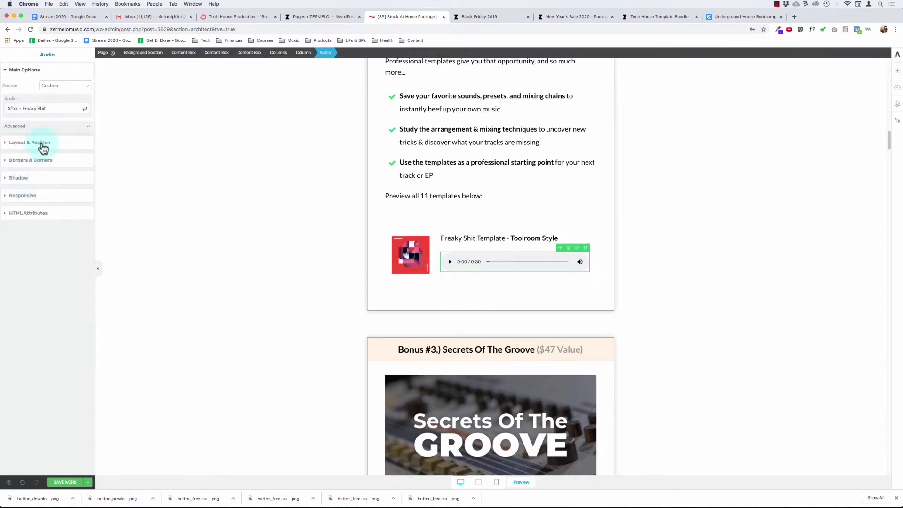
pyautogui.click(36, 142)
pyautogui.click(49, 119)
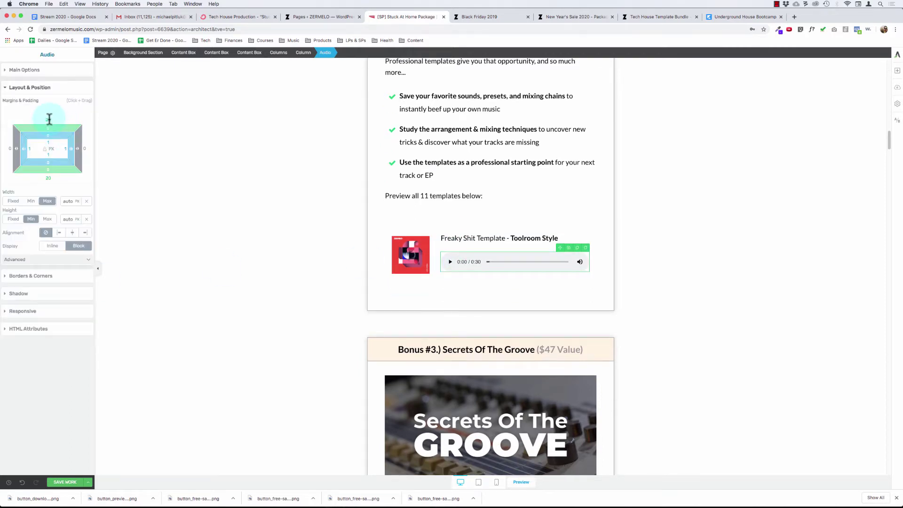
pyautogui.click(465, 239)
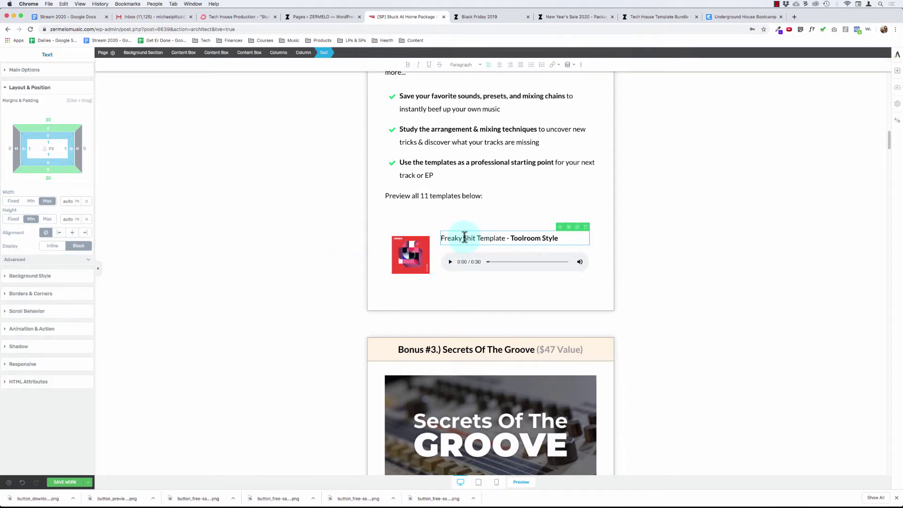
pyautogui.click(442, 250)
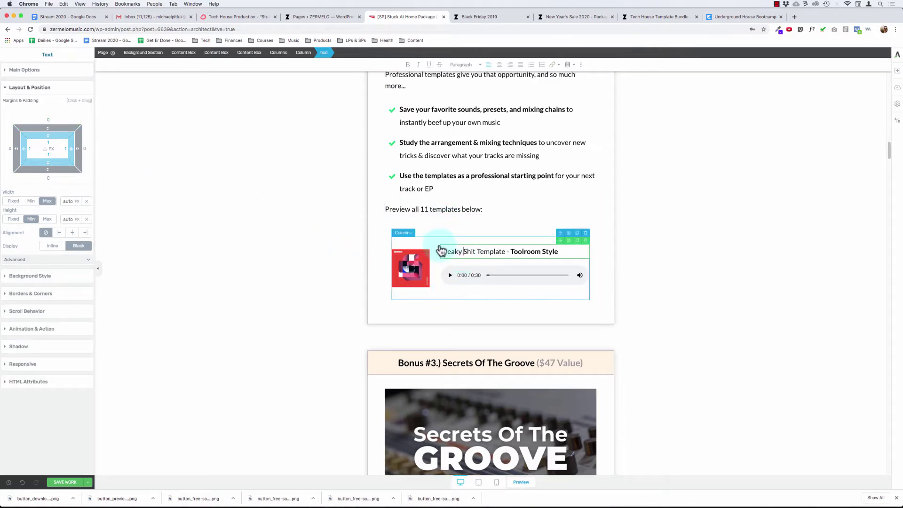
pyautogui.click(307, 53)
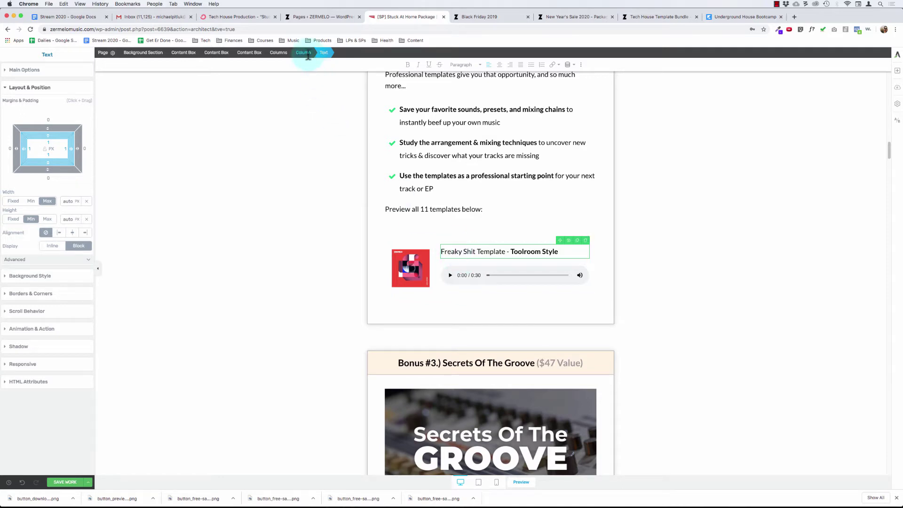
pyautogui.click(283, 52)
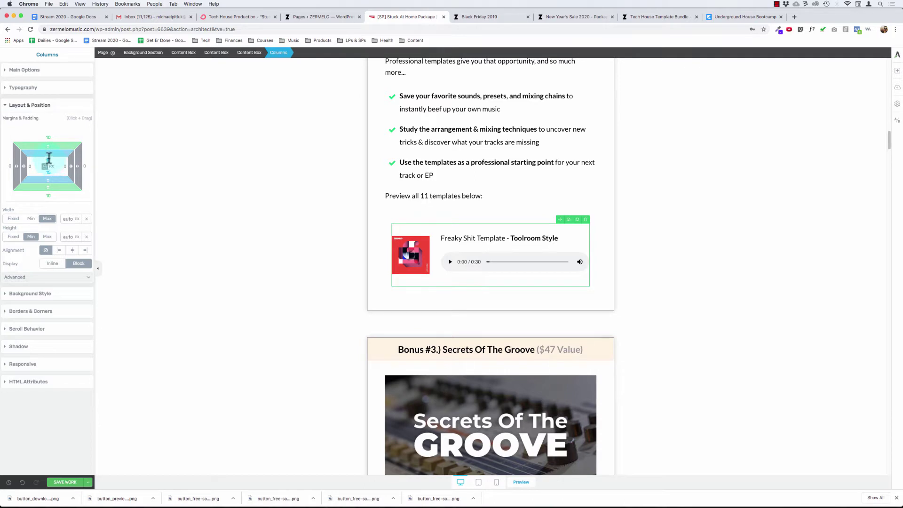
pyautogui.moveTo(49, 158); pyautogui.dragTo(49, 137)
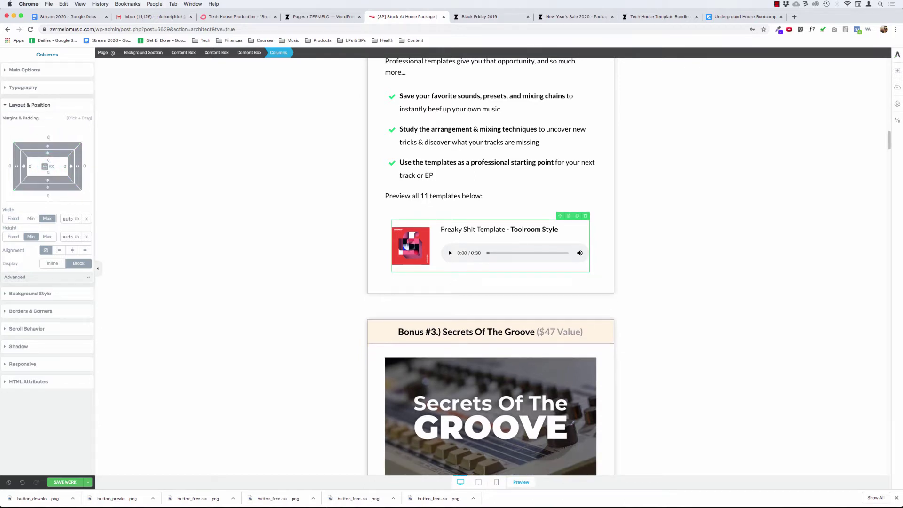
# Set all margins and padding of the content box around the Freaky Shit preview to 0.
pyautogui.click(41, 188)
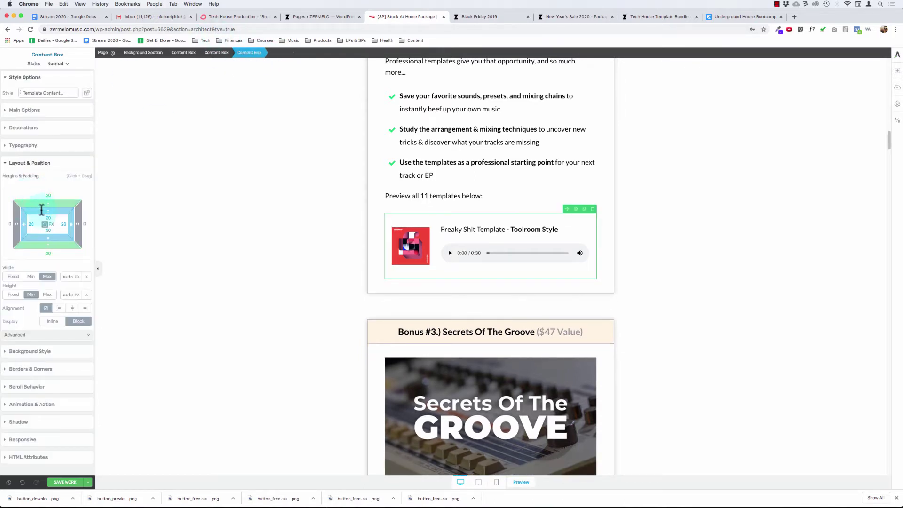
pyautogui.moveTo(48, 216); pyautogui.dragTo(47, 236)
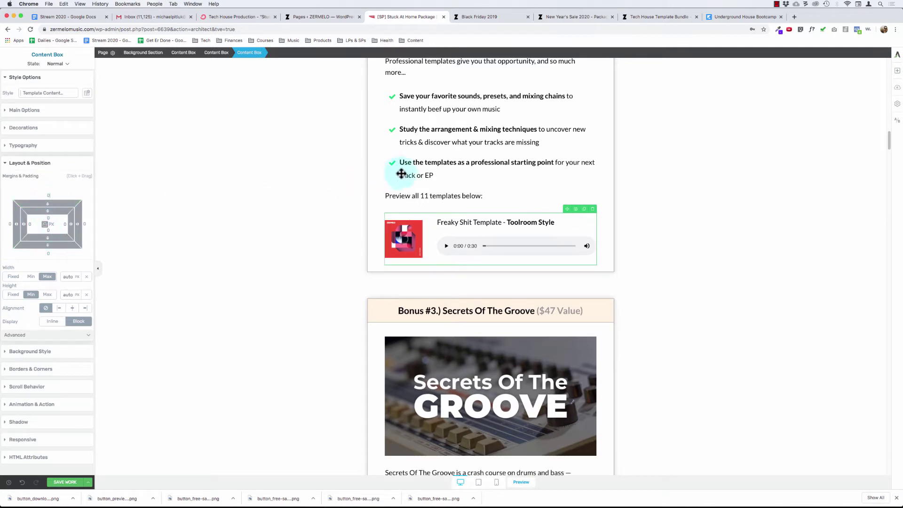
pyautogui.click(422, 195)
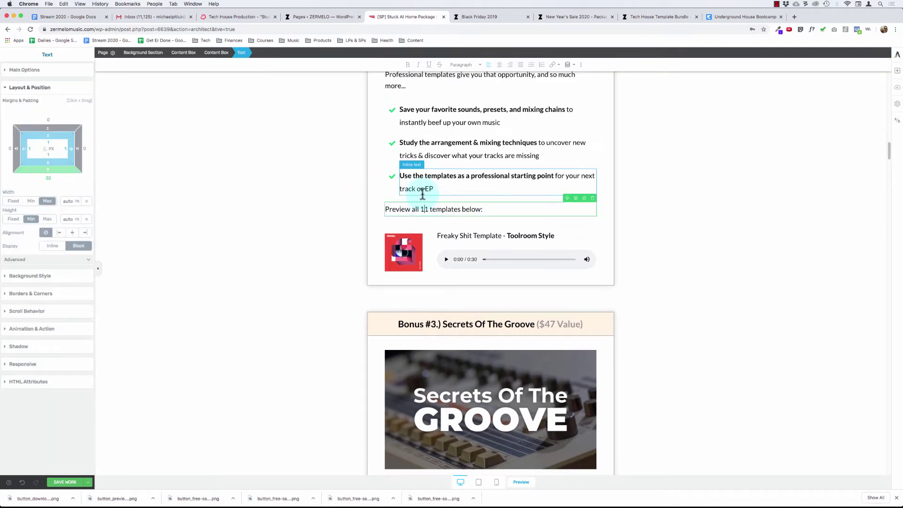
# Enlarge the Freaky Shit artwork to a size of 227 px and slightly widen its column.
pyautogui.click(465, 235)
pyautogui.click(466, 256)
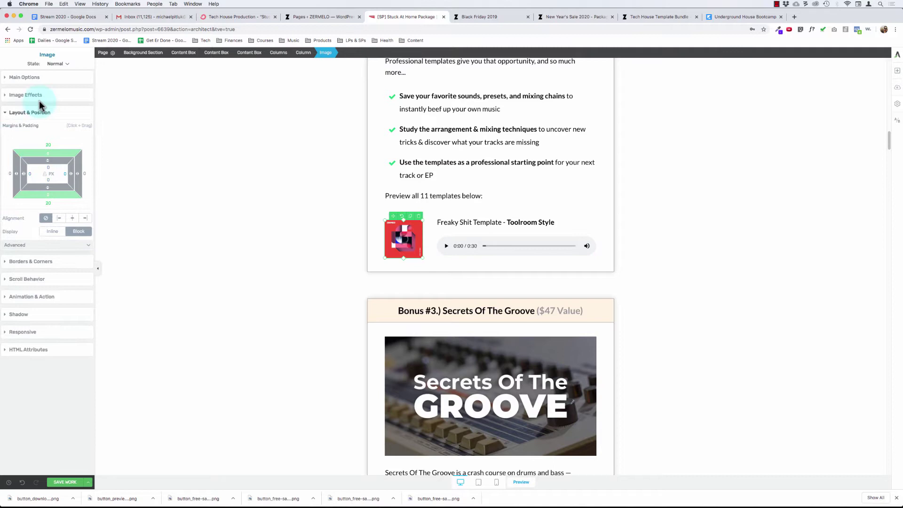
pyautogui.click(24, 77)
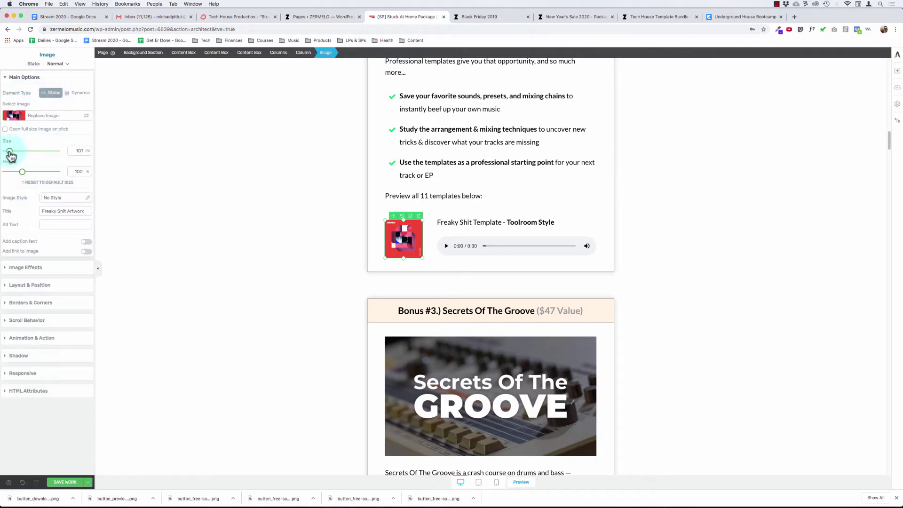
pyautogui.moveTo(10, 156); pyautogui.dragTo(13, 157)
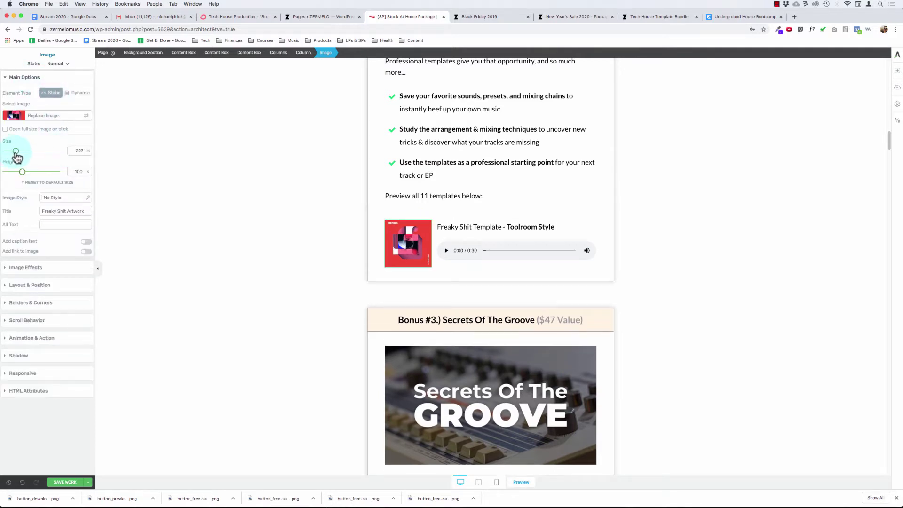
pyautogui.click(437, 247)
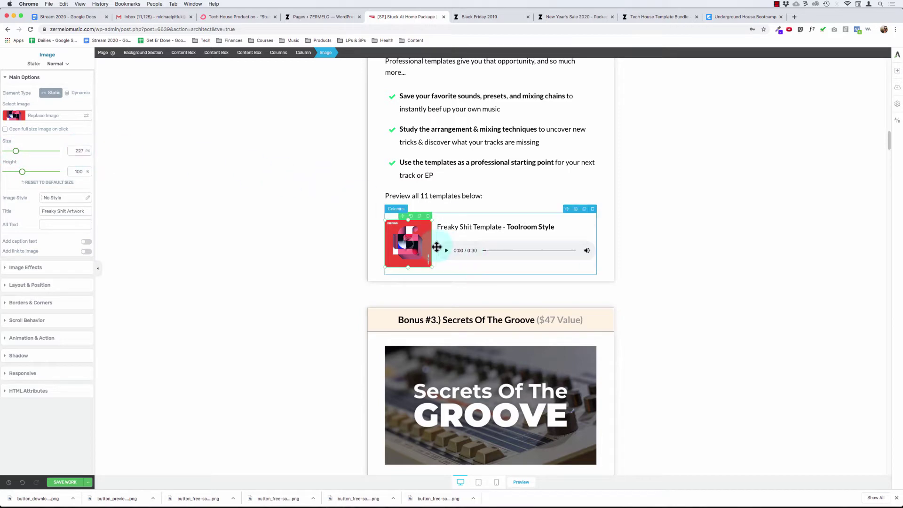
pyautogui.moveTo(435, 243)
pyautogui.mouseDown()
pyautogui.moveTo(445, 238)
pyautogui.moveTo(437, 239)
pyautogui.mouseUp()
# Set the Freaky Shit artwork's size to 200 px and increase the gutter width of its columns to 29 px.
pyautogui.click(415, 239)
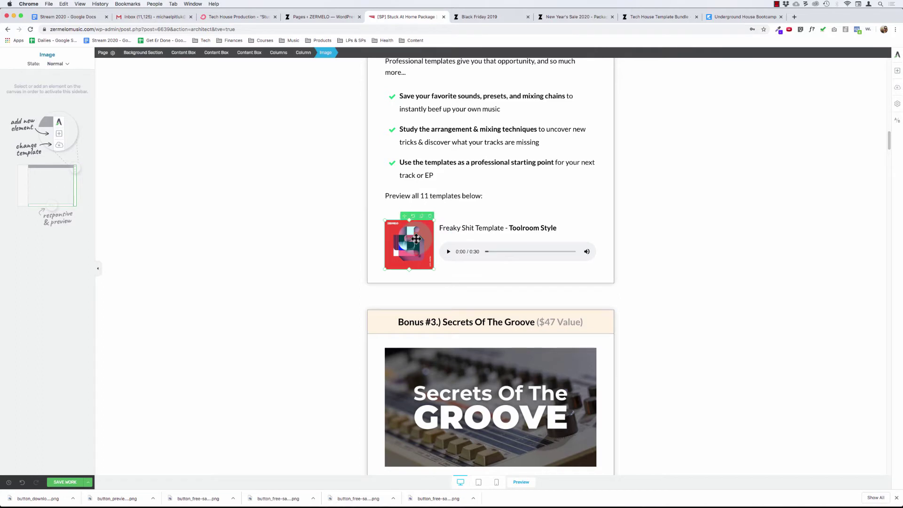
pyautogui.click(313, 53)
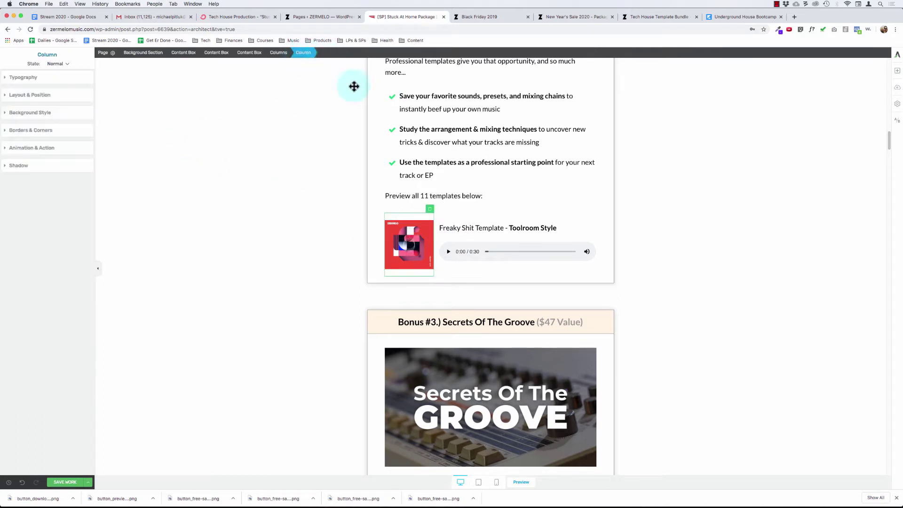
pyautogui.click(418, 242)
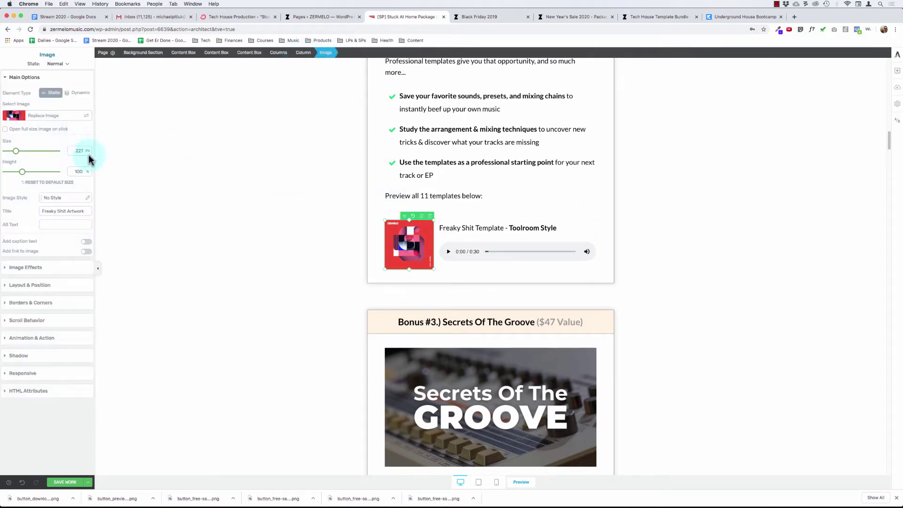
pyautogui.click(80, 149)
pyautogui.write('220')
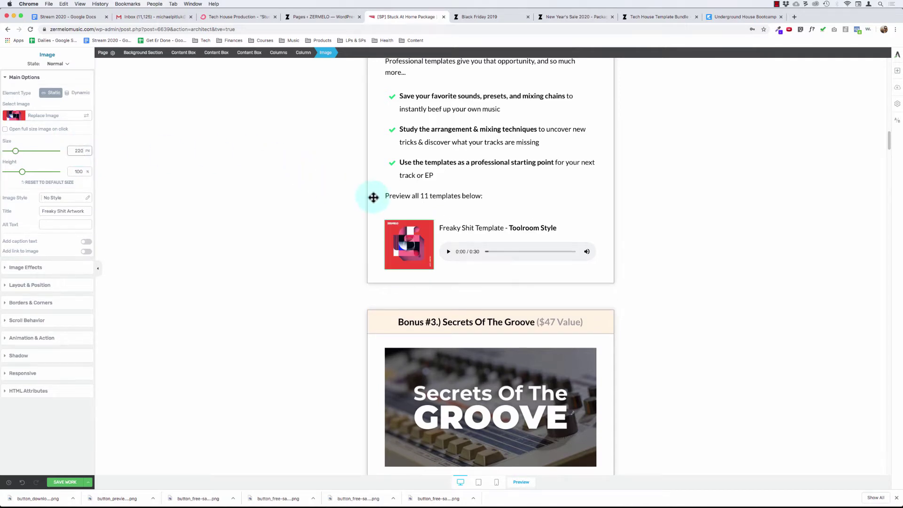
pyautogui.click(439, 230)
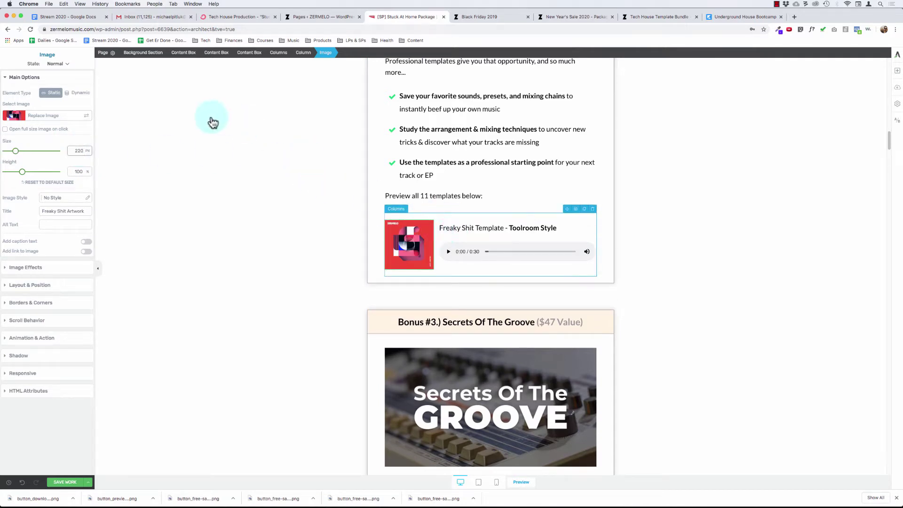
pyautogui.click(79, 150)
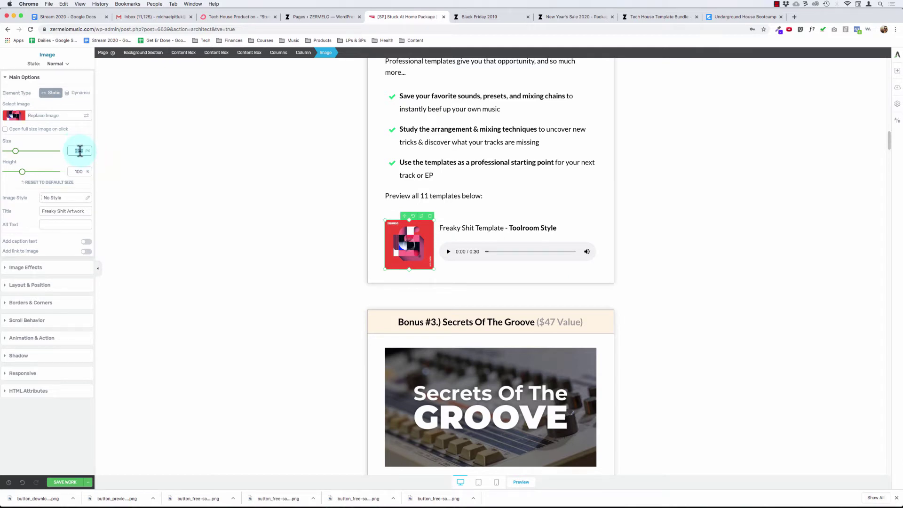
pyautogui.write('200')
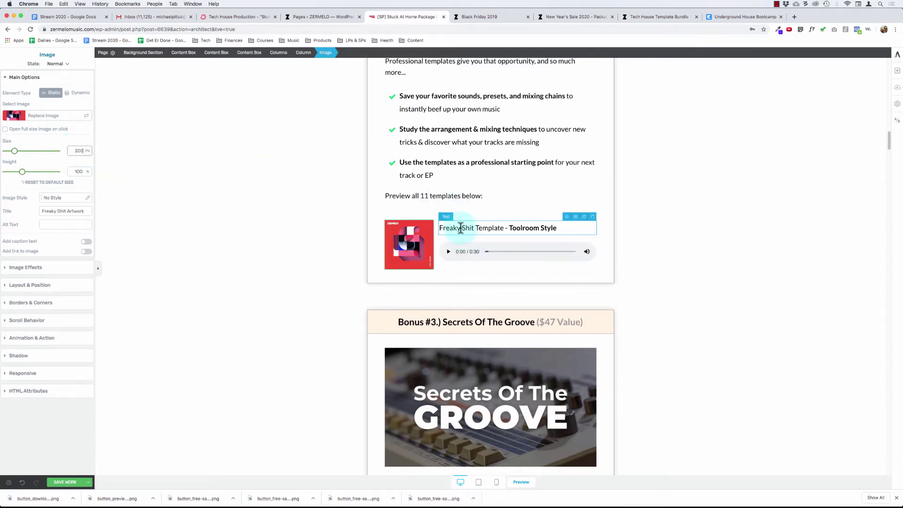
pyautogui.click(278, 52)
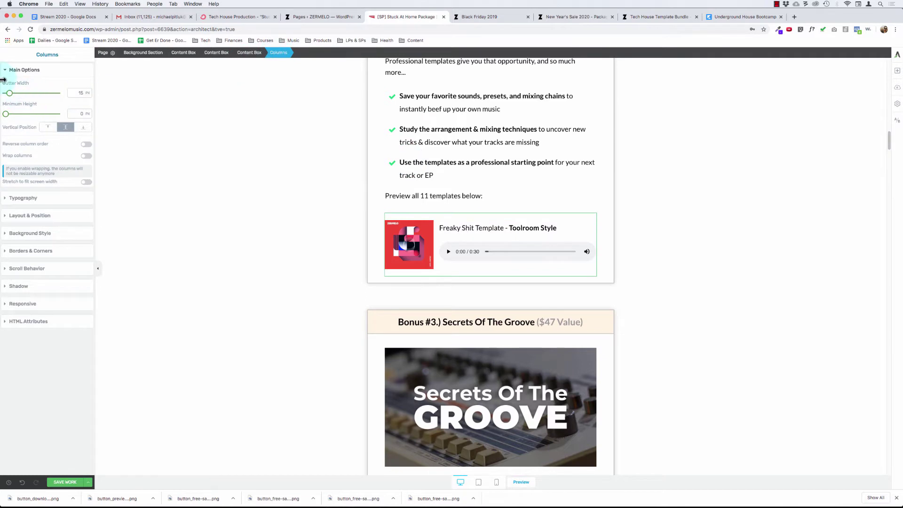
pyautogui.moveTo(8, 95); pyautogui.dragTo(14, 99)
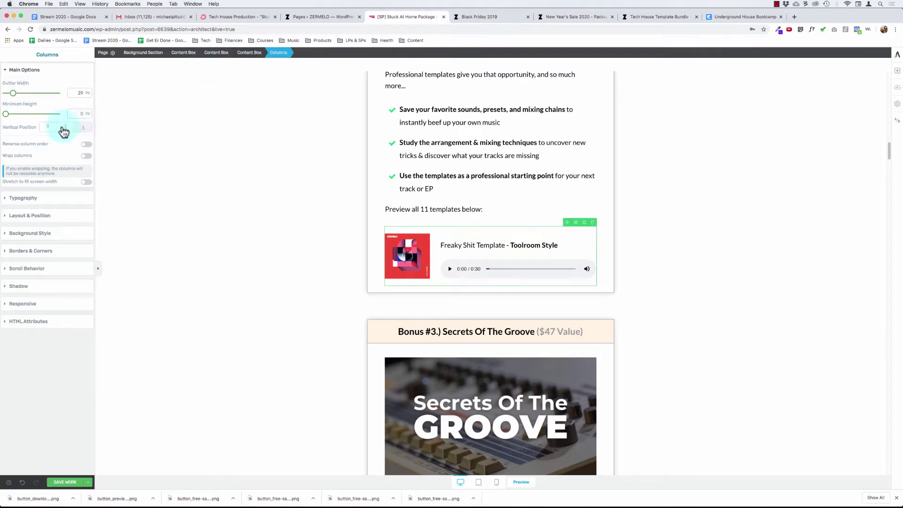
# Set the audio player's bottom margin and padding to 0, and remove all padding from the Freaky Shit title text.
pyautogui.click(478, 257)
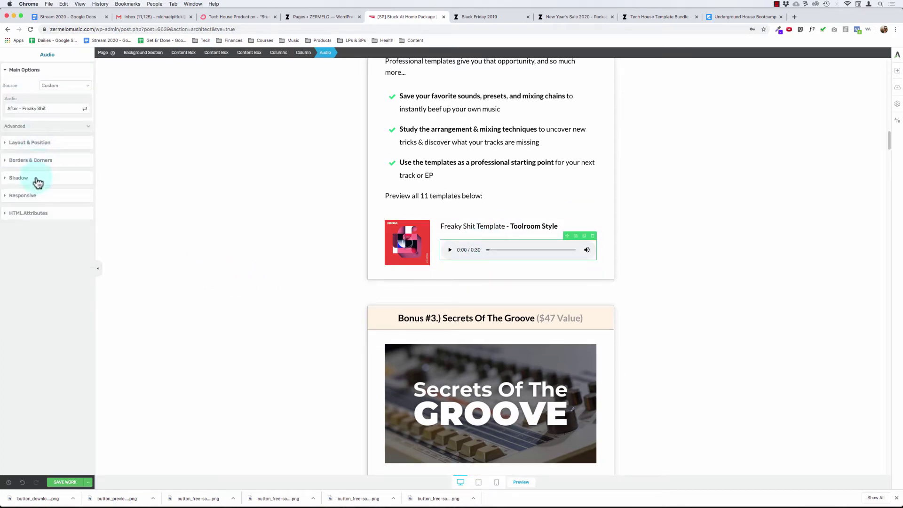
pyautogui.click(41, 144)
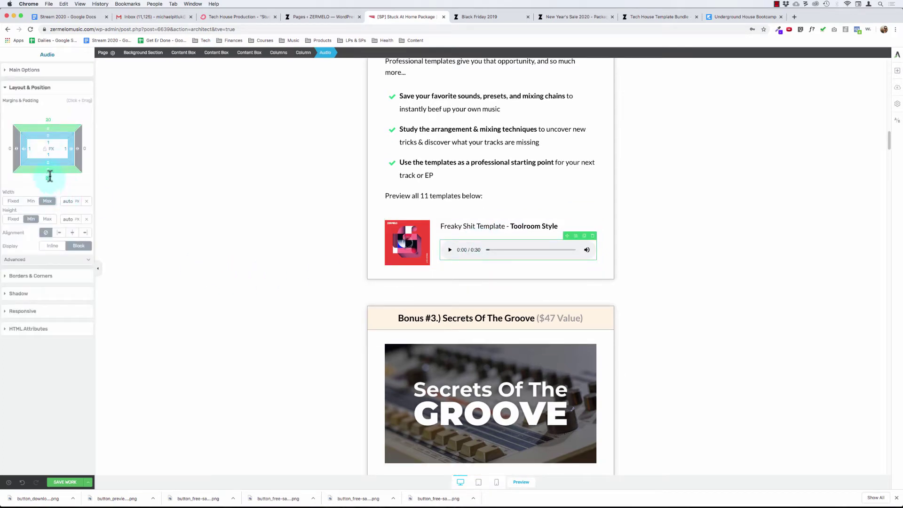
pyautogui.write('0')
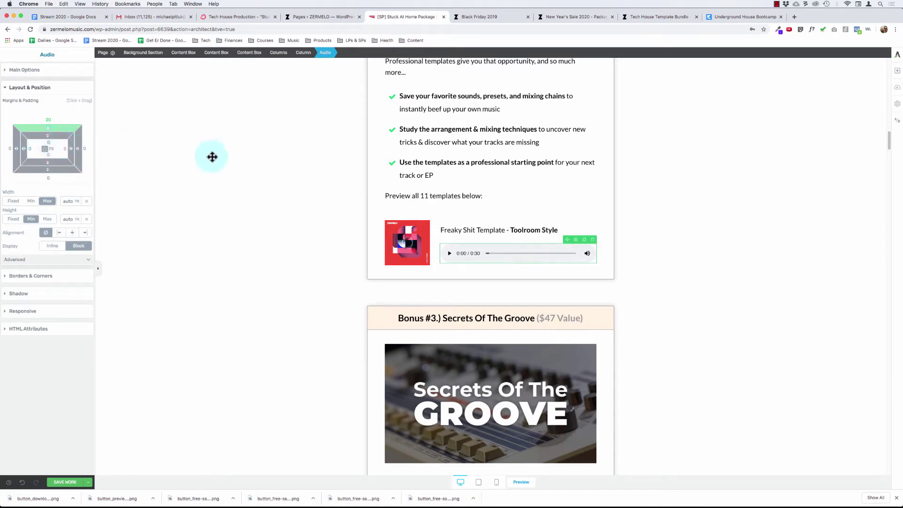
pyautogui.click(500, 231)
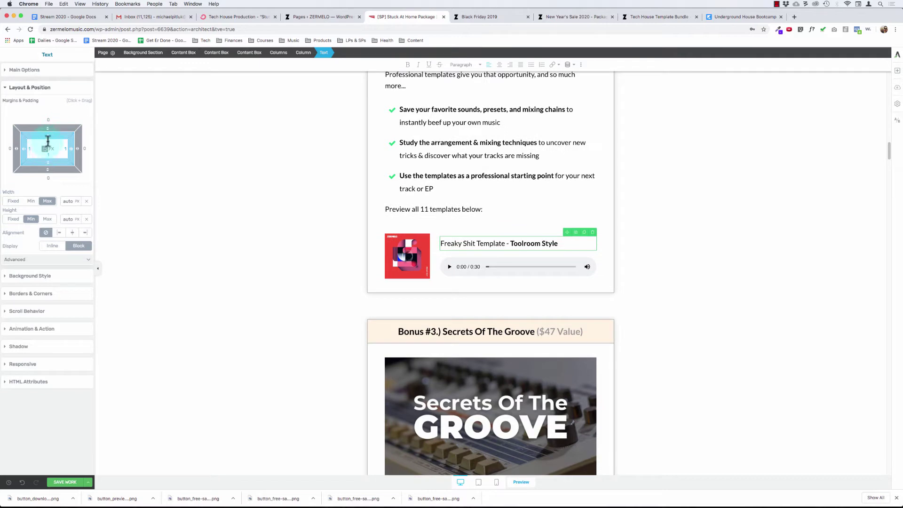
pyautogui.moveTo(48, 141); pyautogui.dragTo(48, 153)
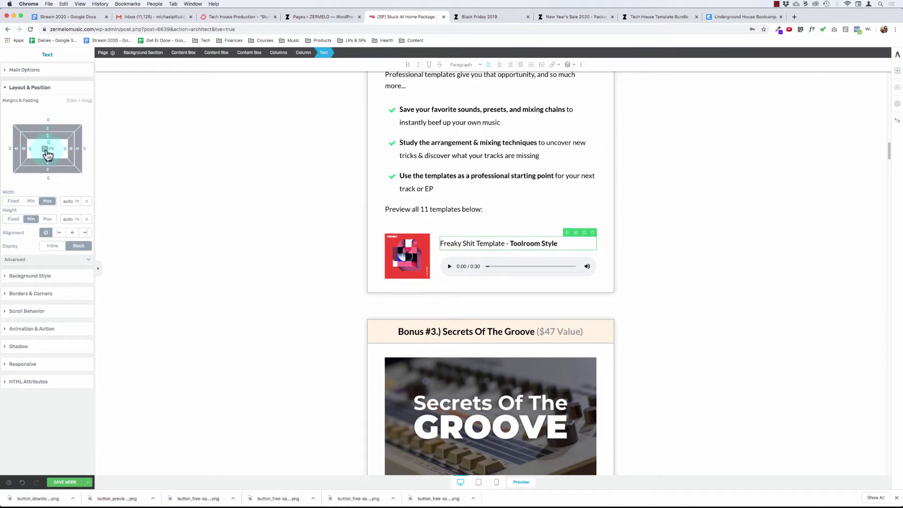
pyautogui.click(441, 207)
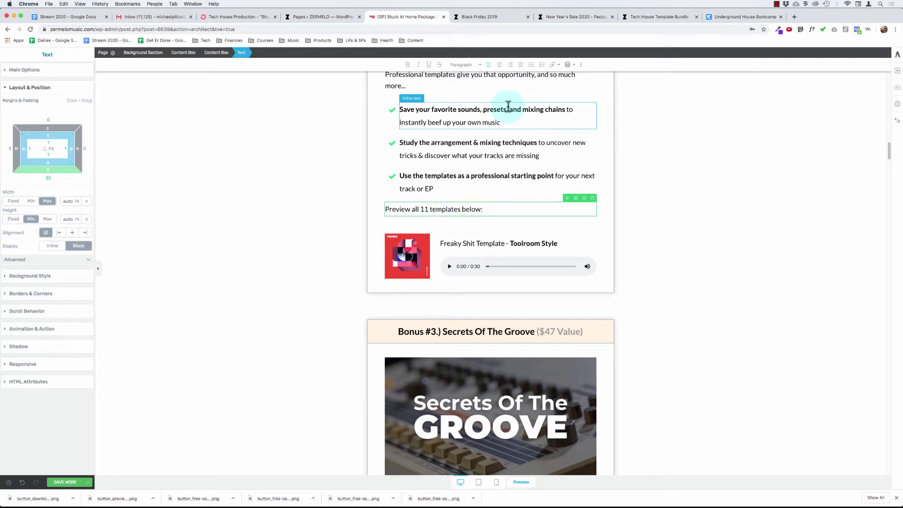
# Switch to the Black Friday 2019 page and examine how its Tech House Template Bundle section presents the template audio previews.
pyautogui.click(489, 18)
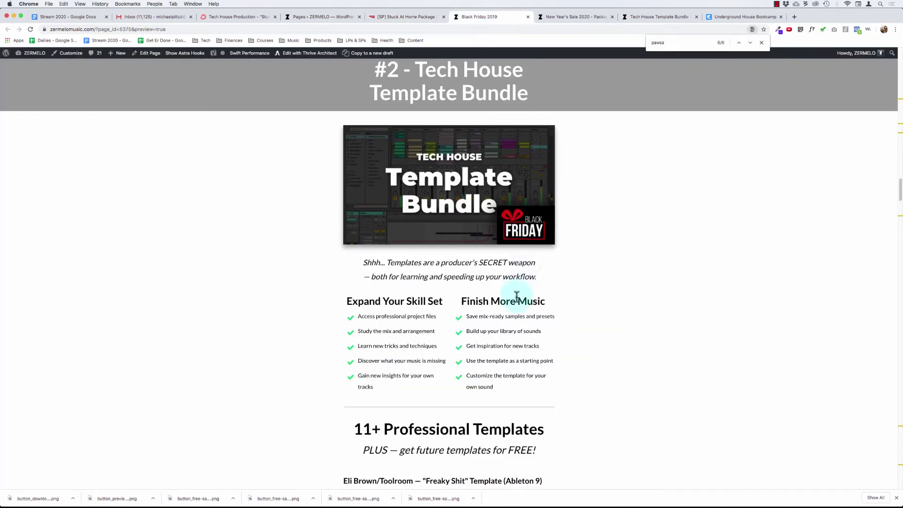
pyautogui.scroll(-7, 518, 297)
pyautogui.scroll(2, 435, 260)
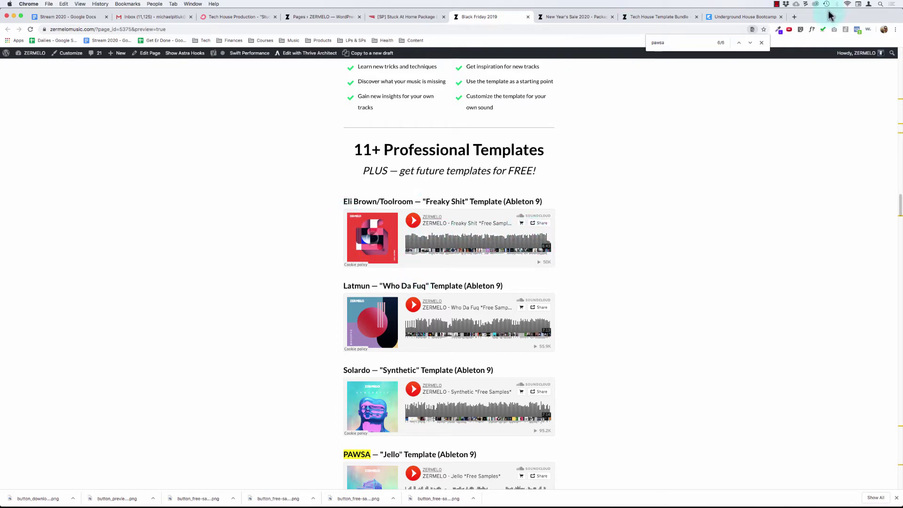
# Search Google in a new tab for "audio player thrive themes".
pyautogui.click(794, 18)
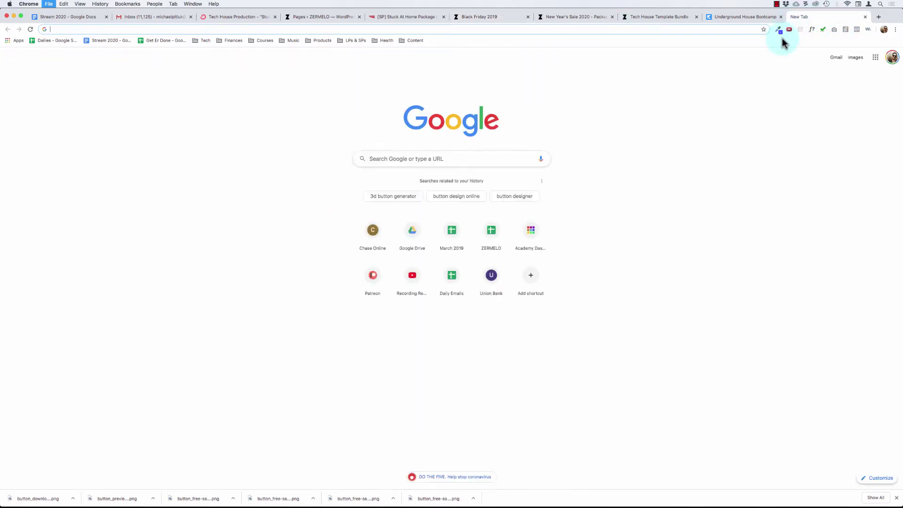
pyautogui.write('audio')
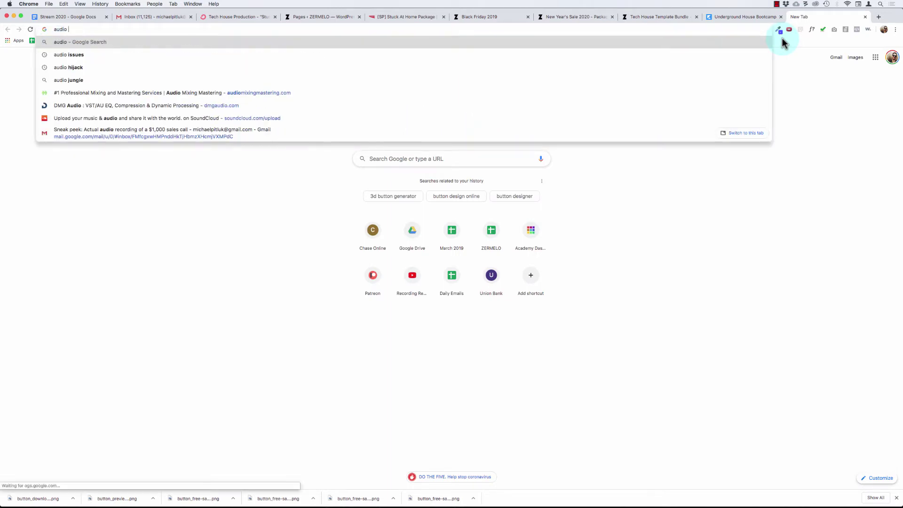
pyautogui.write(' player')
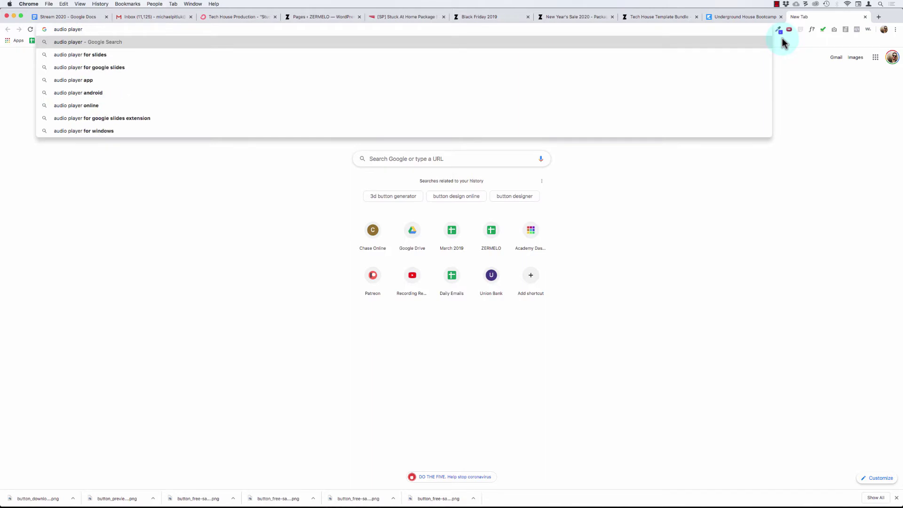
pyautogui.write(' thrive themes')
pyautogui.press('Return')
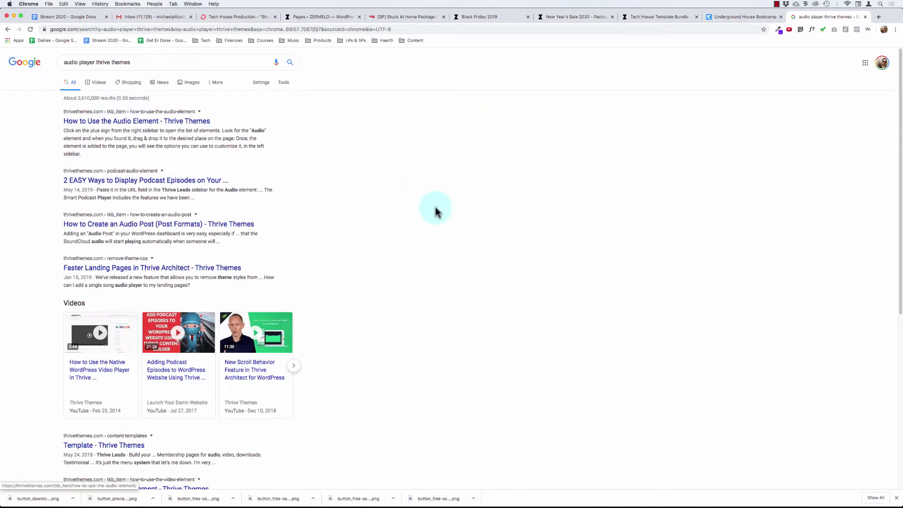
# Compare the template previews on the Tech House Template Bundle, New Year's Sale 2020 and Black Friday 2019 pages.
pyautogui.click(726, 20)
pyautogui.click(630, 18)
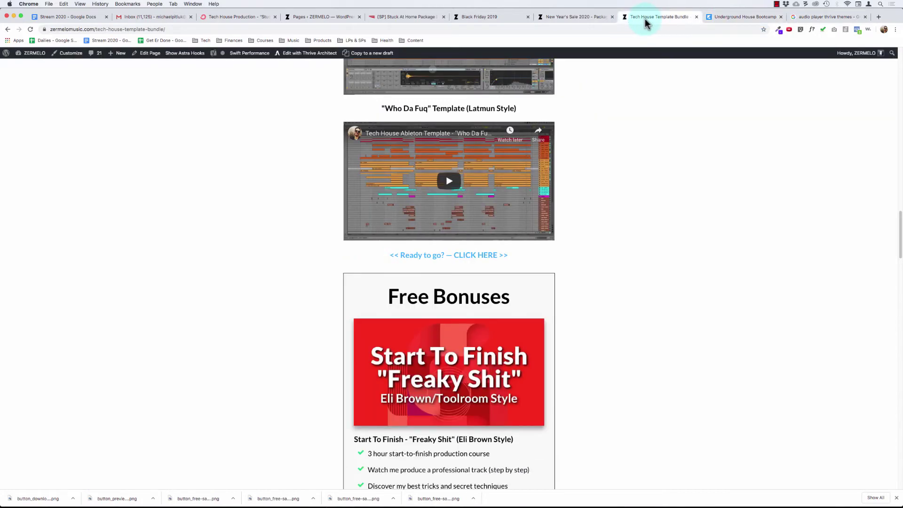
pyautogui.click(567, 19)
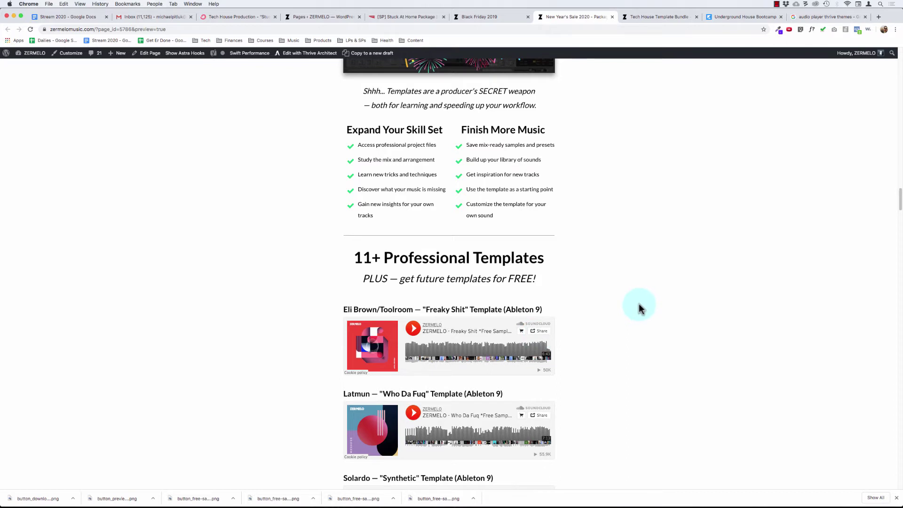
pyautogui.scroll(-2, 638, 303)
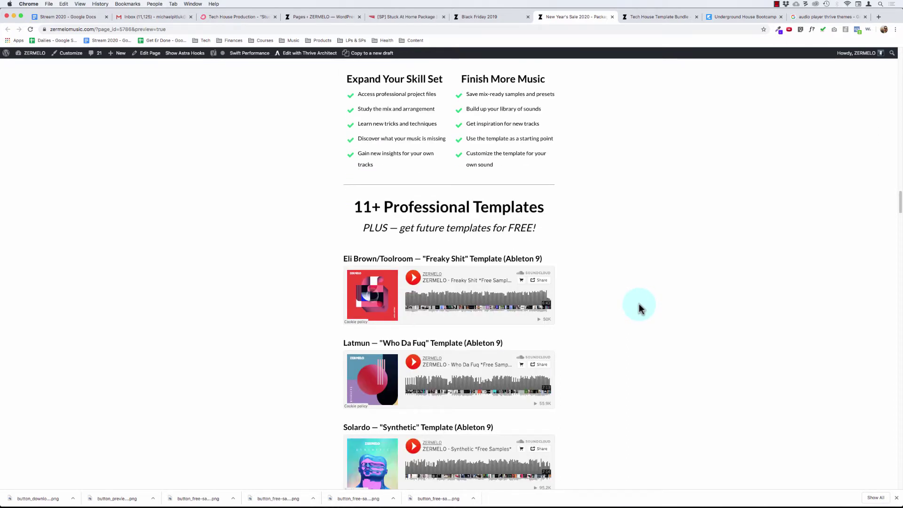
pyautogui.click(501, 18)
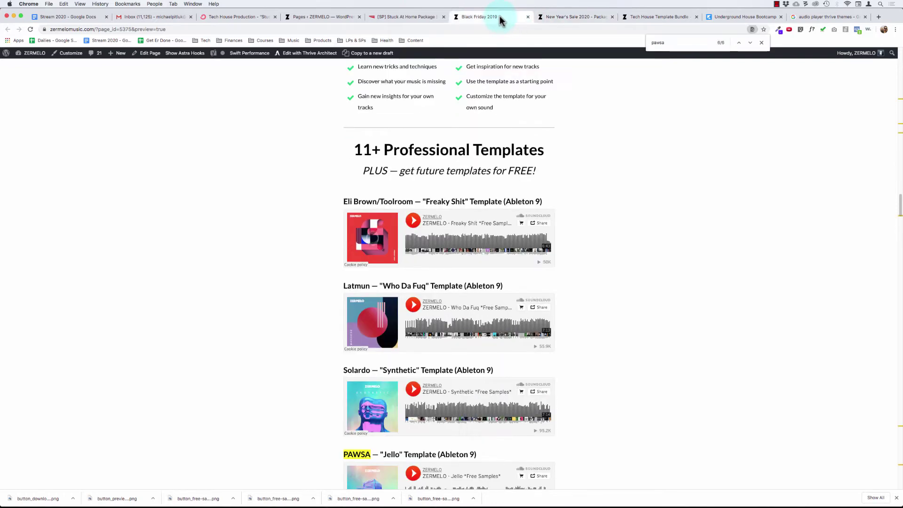
# Return to the Stuck At Home Package editor and set the top margin of the Freaky Shit audio player to 0.
pyautogui.click(400, 18)
pyautogui.click(475, 243)
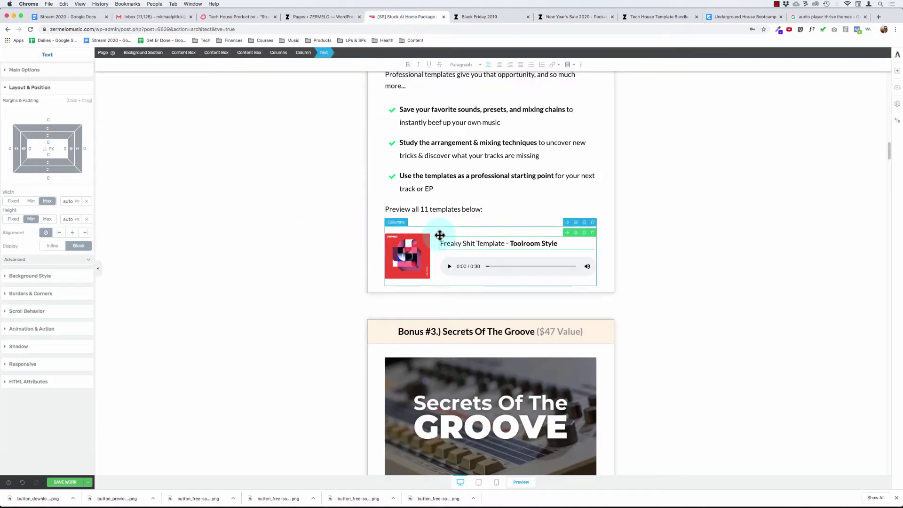
pyautogui.click(465, 259)
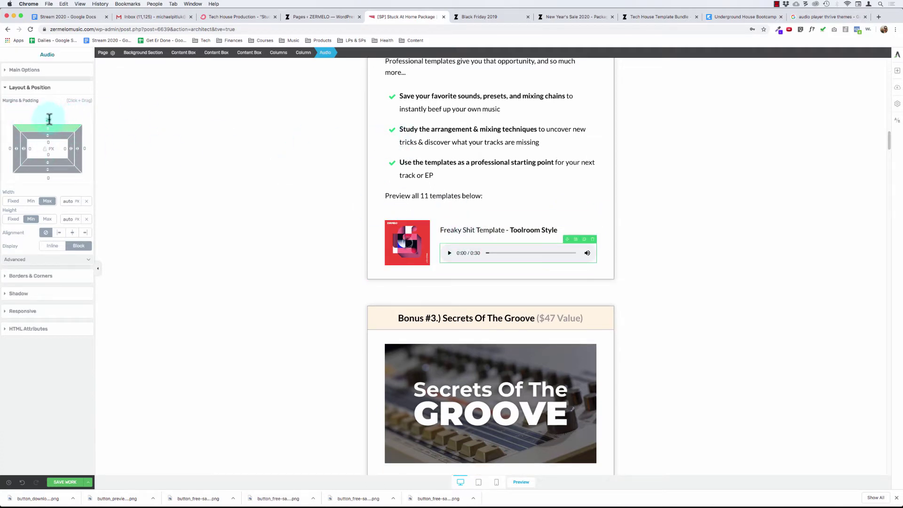
pyautogui.click(241, 154)
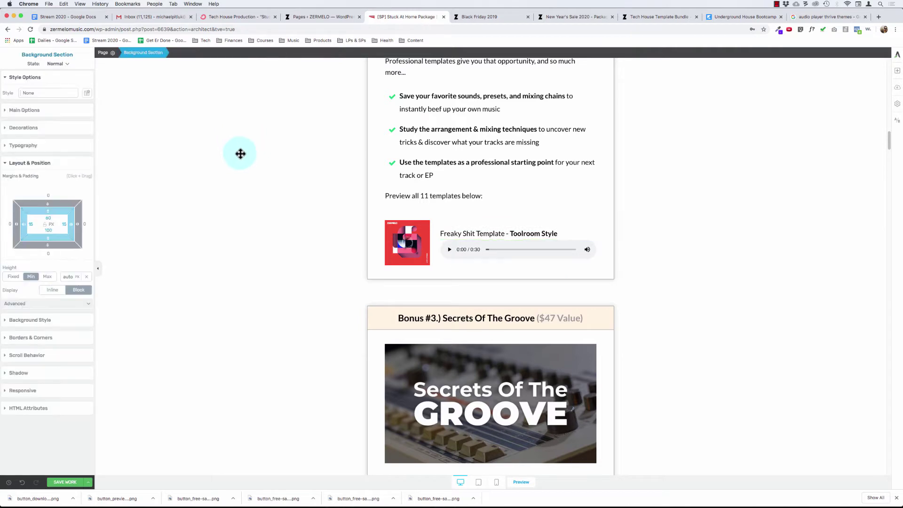
# Slightly increase the bottom margin of the Freaky Shit title text above the audio player.
pyautogui.click(465, 233)
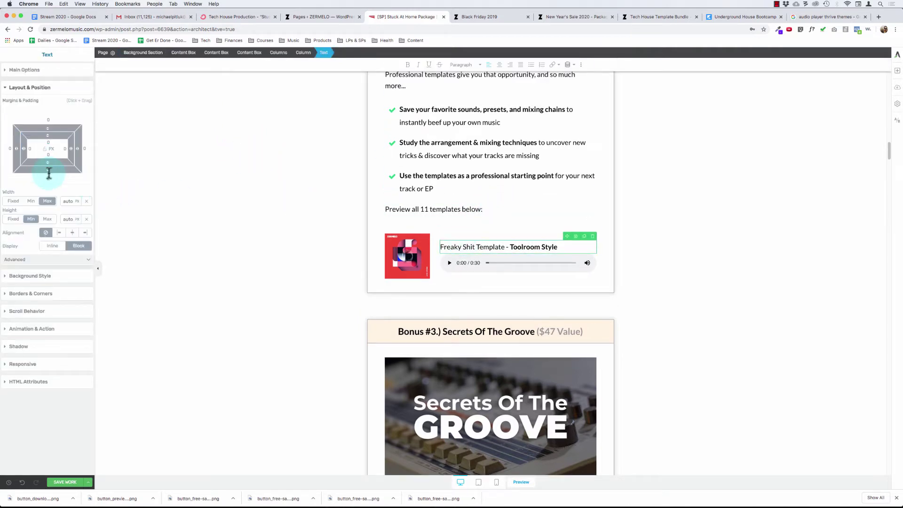
pyautogui.moveTo(49, 173); pyautogui.dragTo(198, 195)
pyautogui.click(288, 173)
pyautogui.scroll(5, 288, 173)
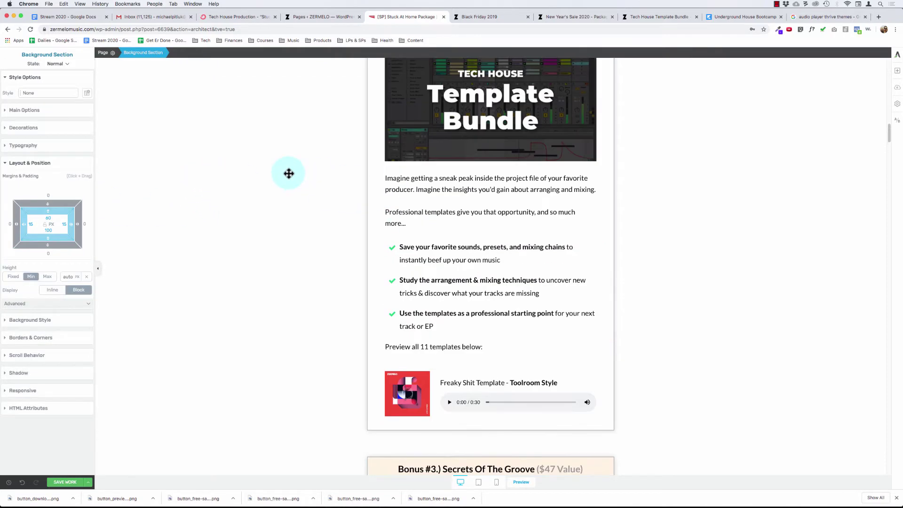
pyautogui.scroll(-1, 288, 173)
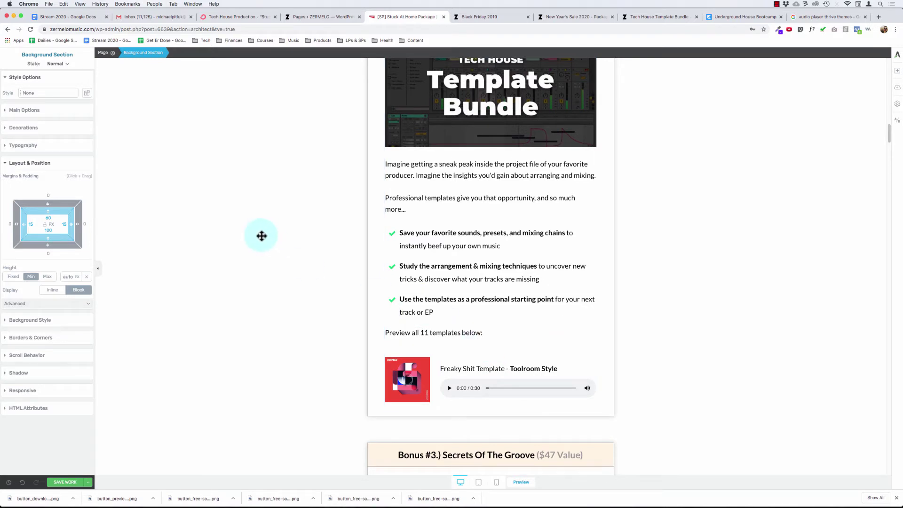
# Examine the margins and padding of the preview line, artwork, title, audio player and their surrounding columns and content box.
pyautogui.click(420, 333)
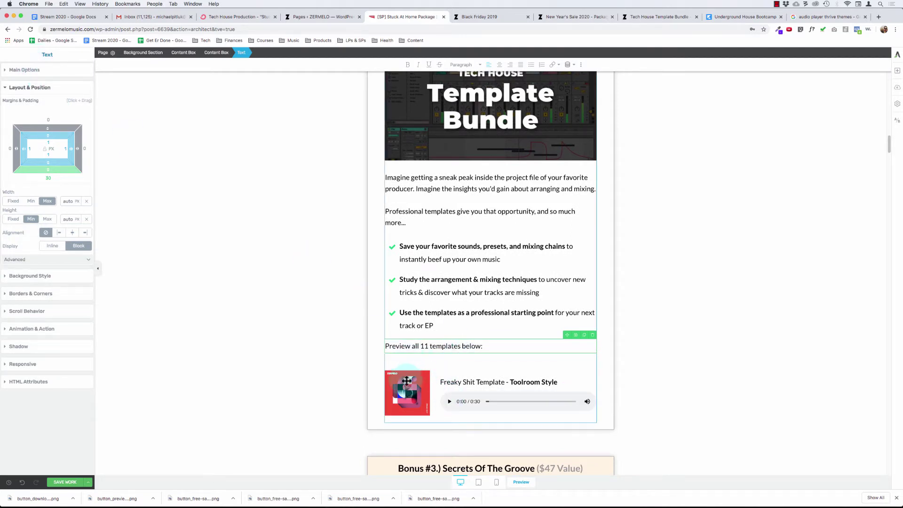
pyautogui.click(407, 382)
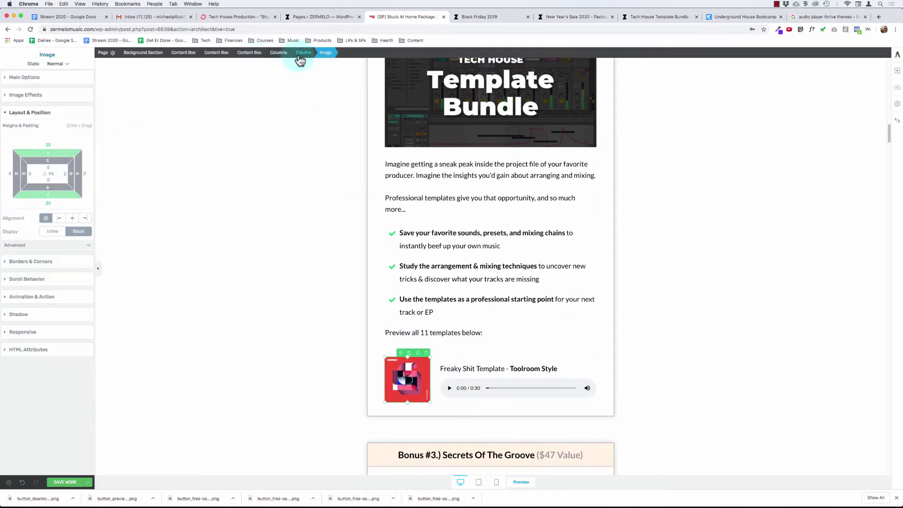
pyautogui.click(301, 53)
pyautogui.click(278, 52)
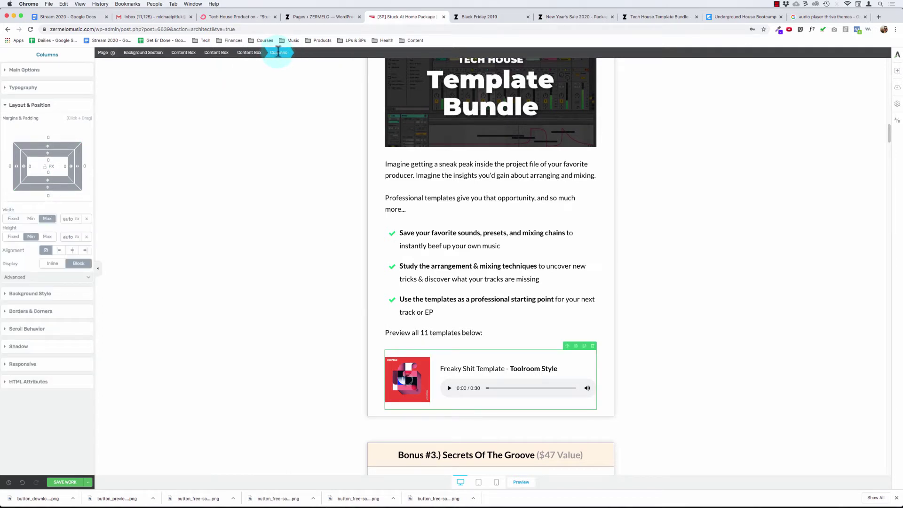
pyautogui.click(248, 51)
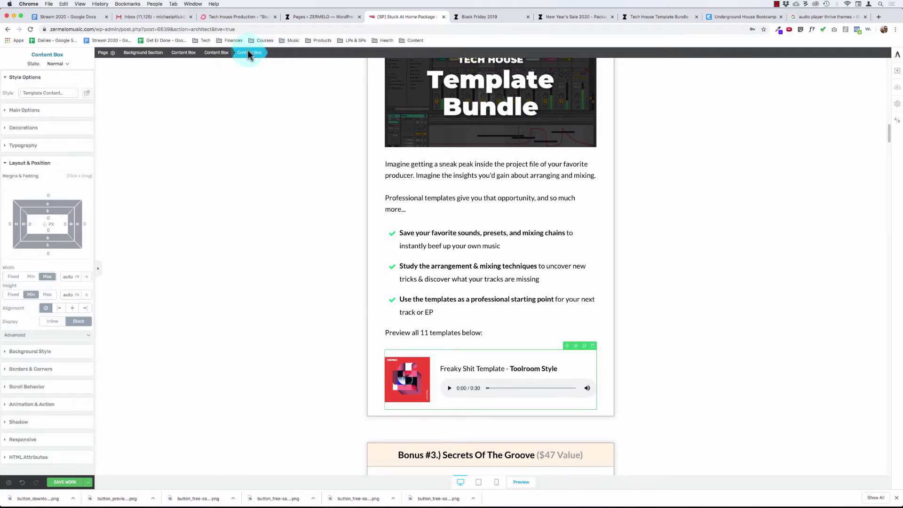
pyautogui.click(530, 364)
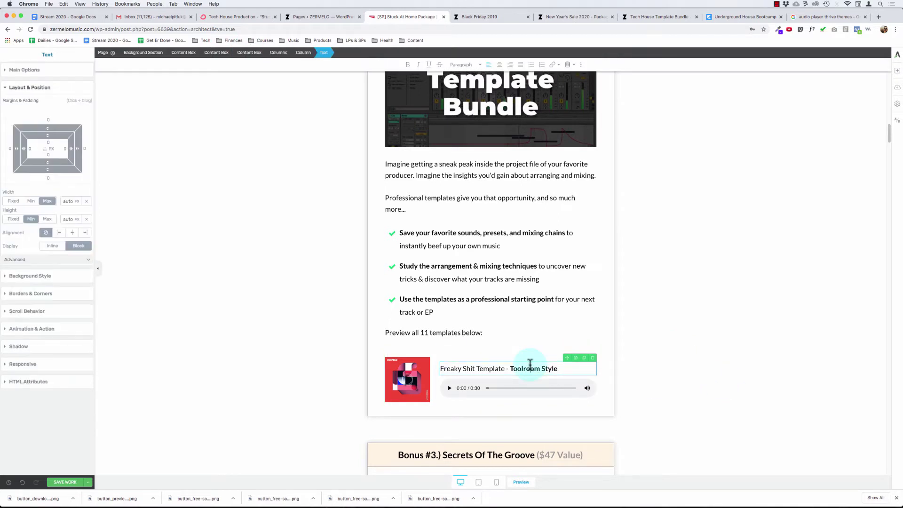
pyautogui.click(467, 399)
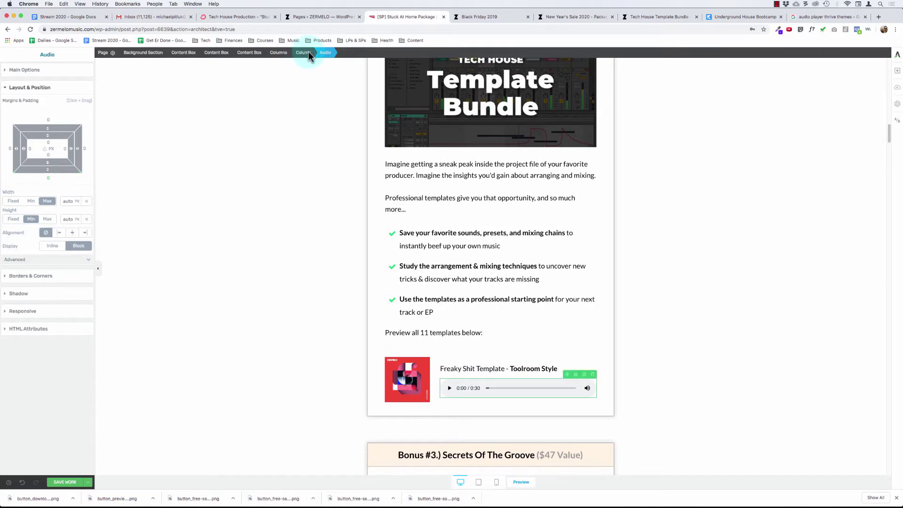
pyautogui.click(307, 52)
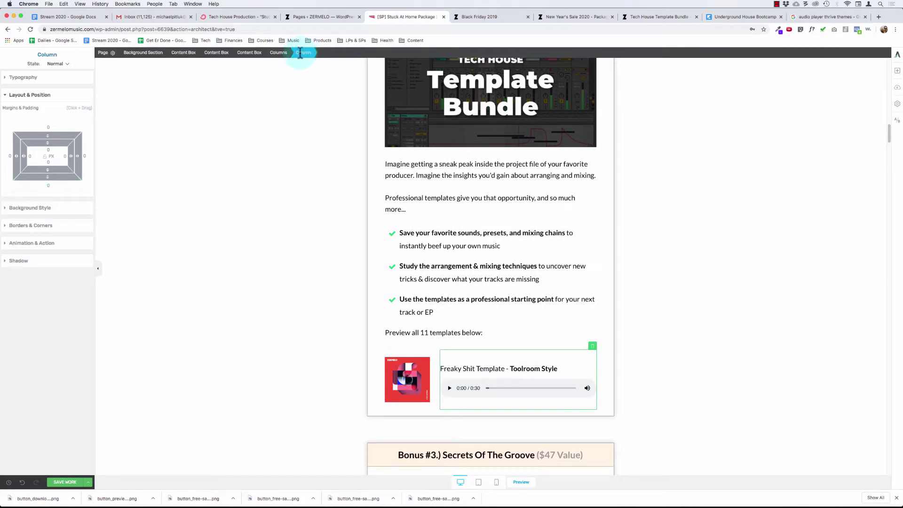
pyautogui.click(281, 52)
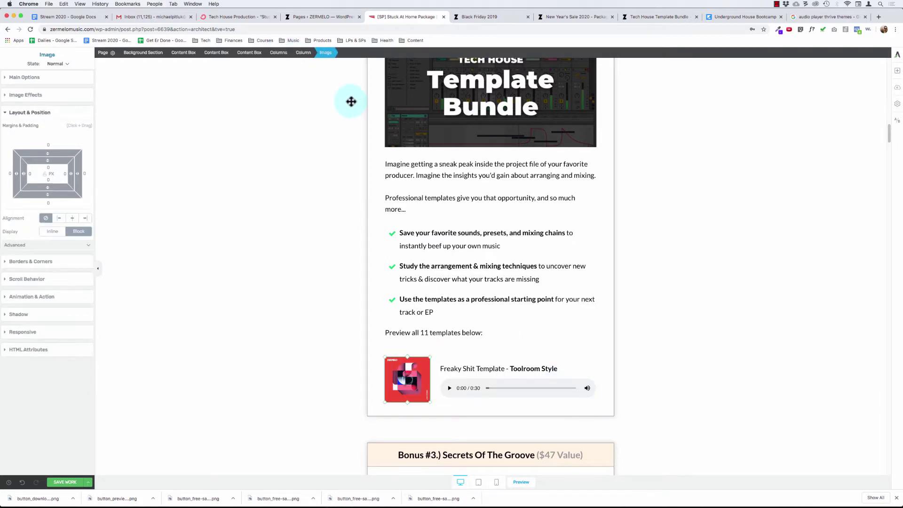
pyautogui.click(304, 52)
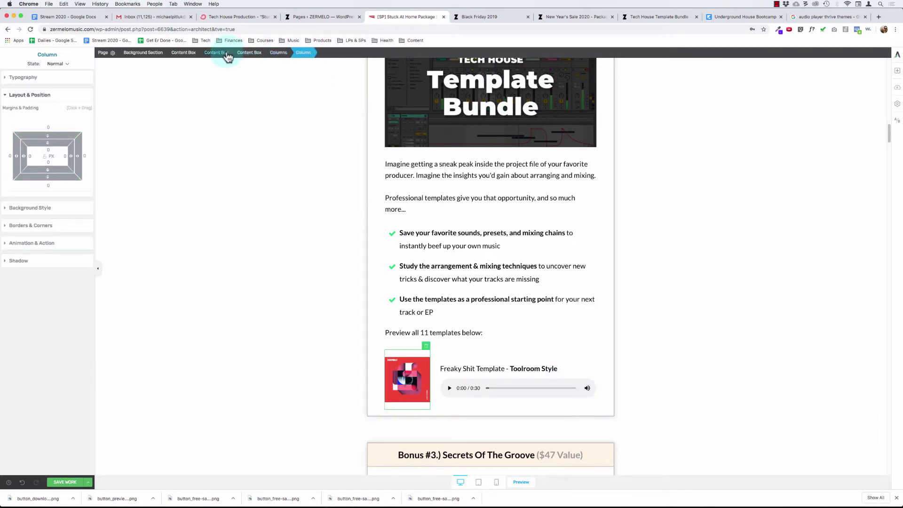
# Set the Freaky Shit artwork's top and bottom margins to 0 and check the spacing of its surrounding columns and content boxes.
pyautogui.click(409, 360)
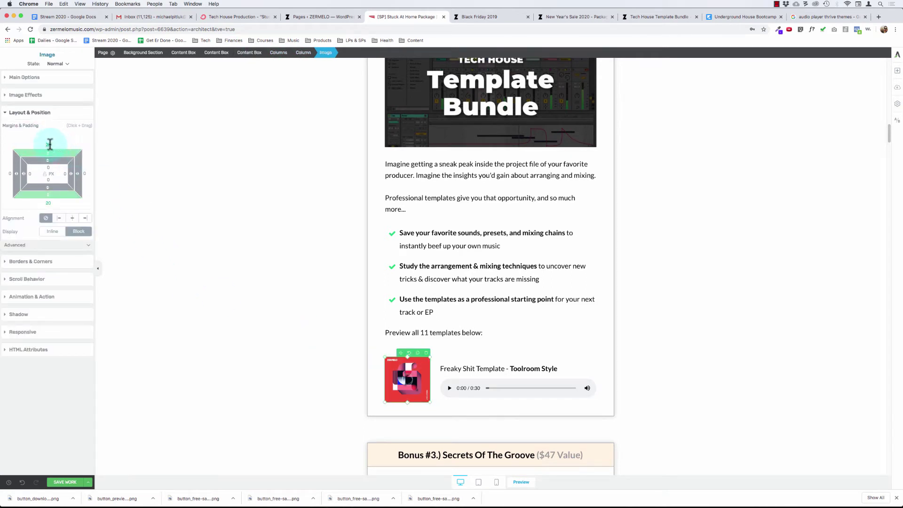
pyautogui.click(50, 144)
pyautogui.write('0')
pyautogui.click(49, 202)
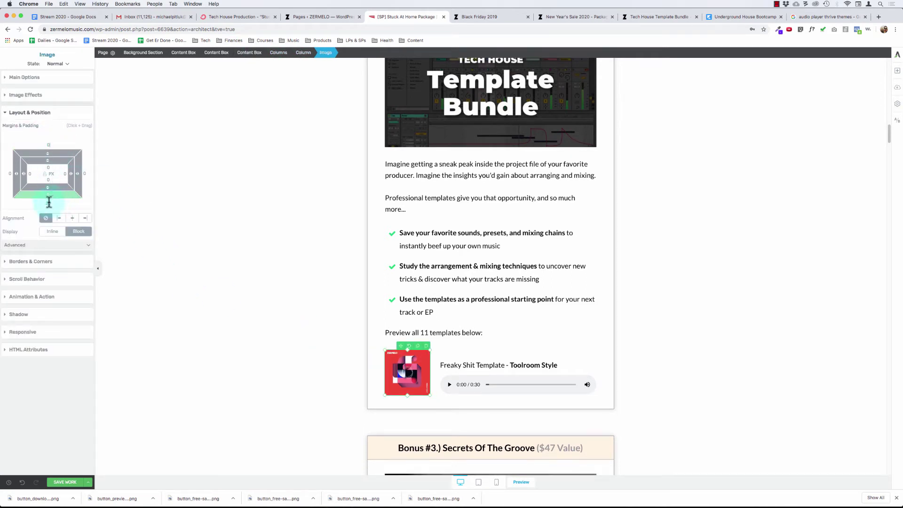
pyautogui.write('0')
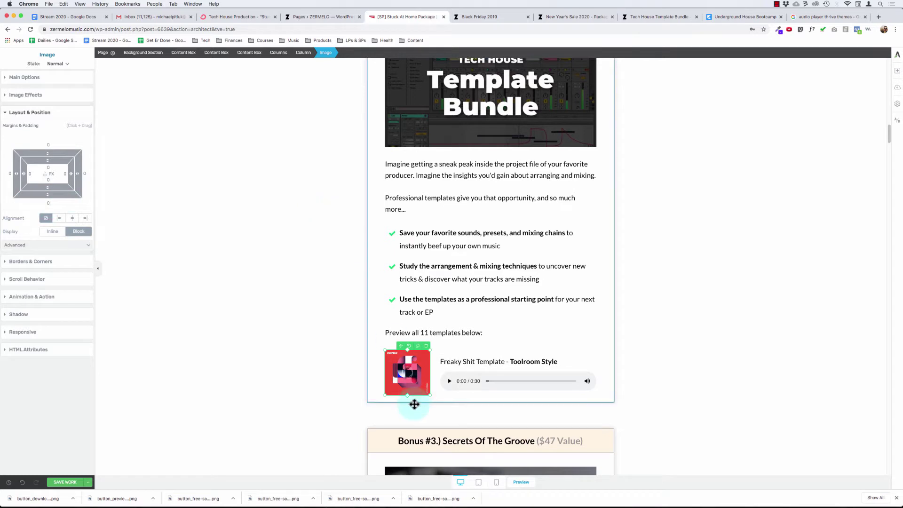
pyautogui.click(305, 53)
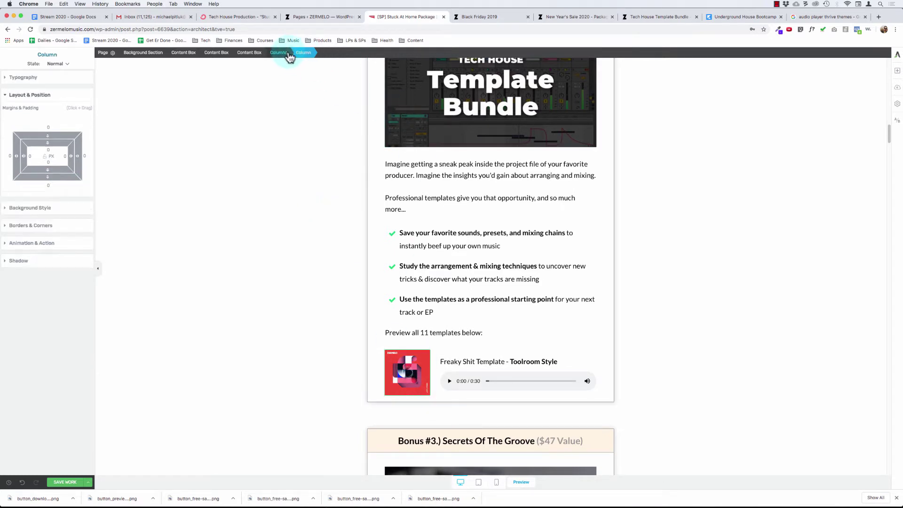
pyautogui.click(280, 54)
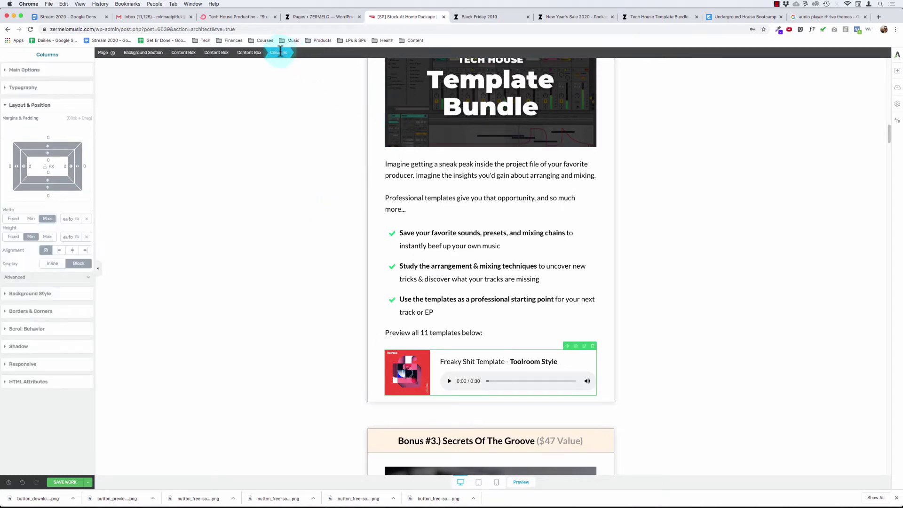
pyautogui.click(253, 53)
pyautogui.click(220, 52)
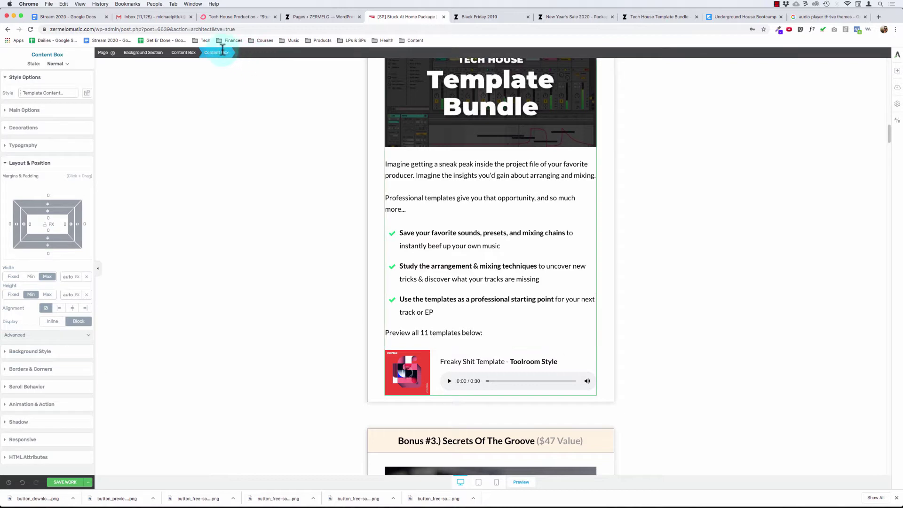
pyautogui.click(395, 372)
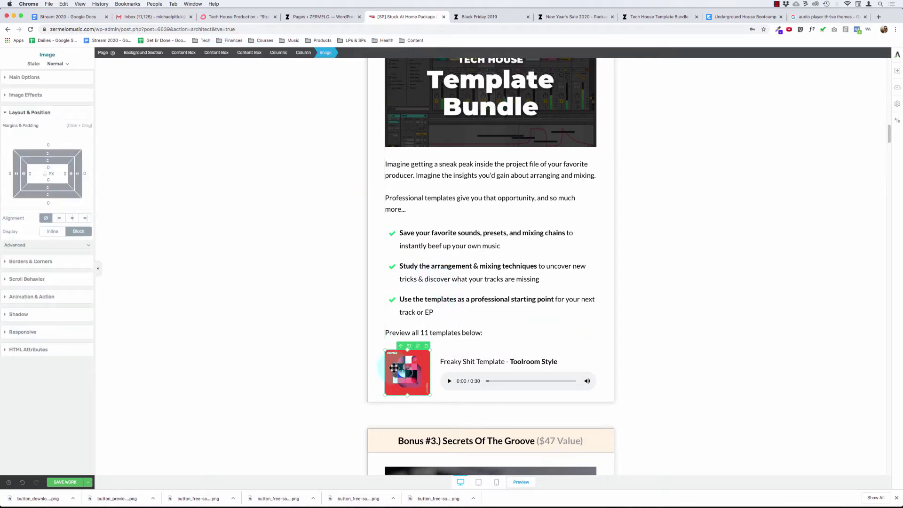
# Add a 1 px border in colour #999999 around the Freaky Shit audio player.
pyautogui.click(461, 374)
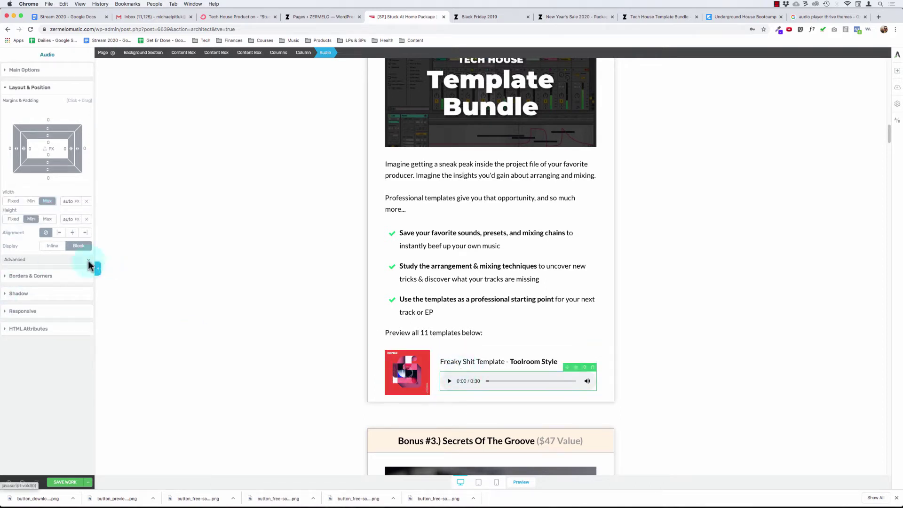
pyautogui.click(36, 278)
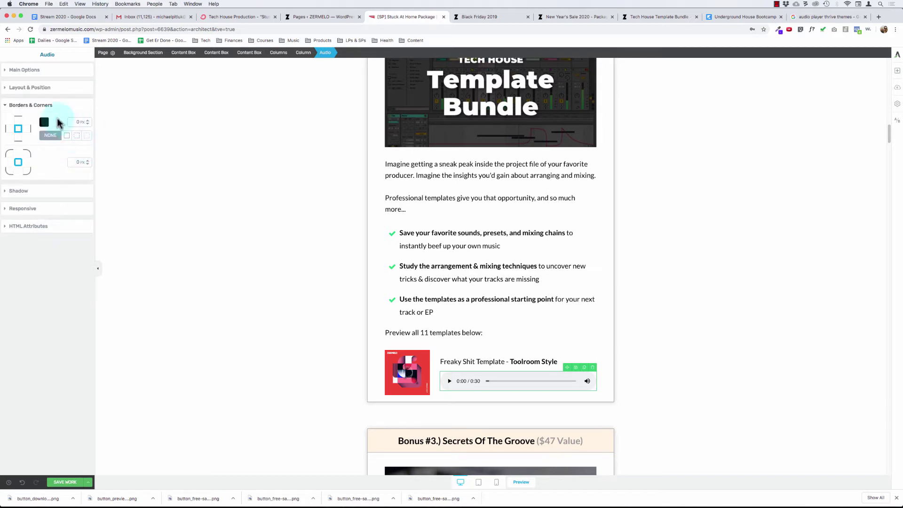
pyautogui.click(45, 123)
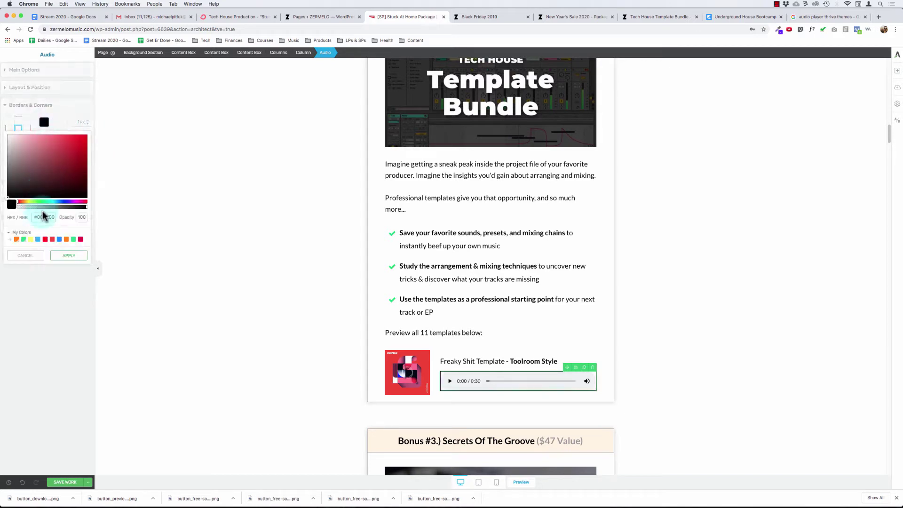
pyautogui.write('999999')
pyautogui.click(69, 255)
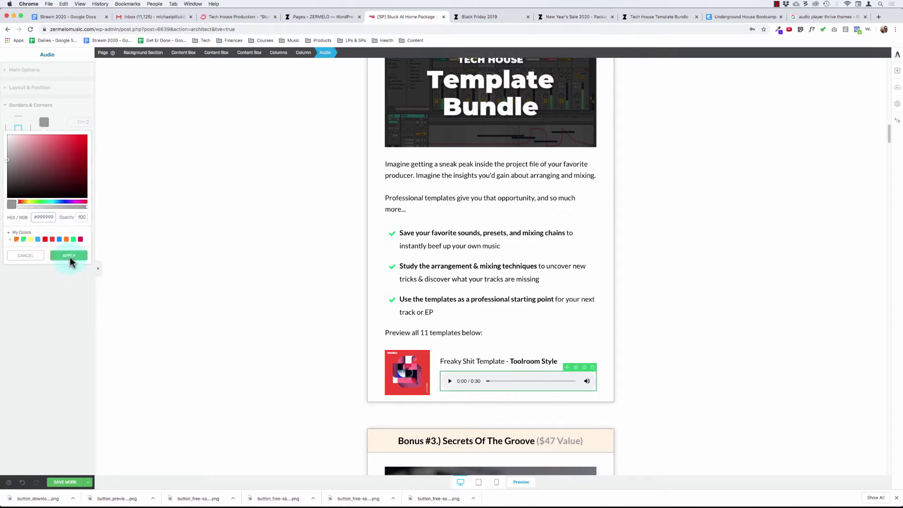
pyautogui.click(200, 258)
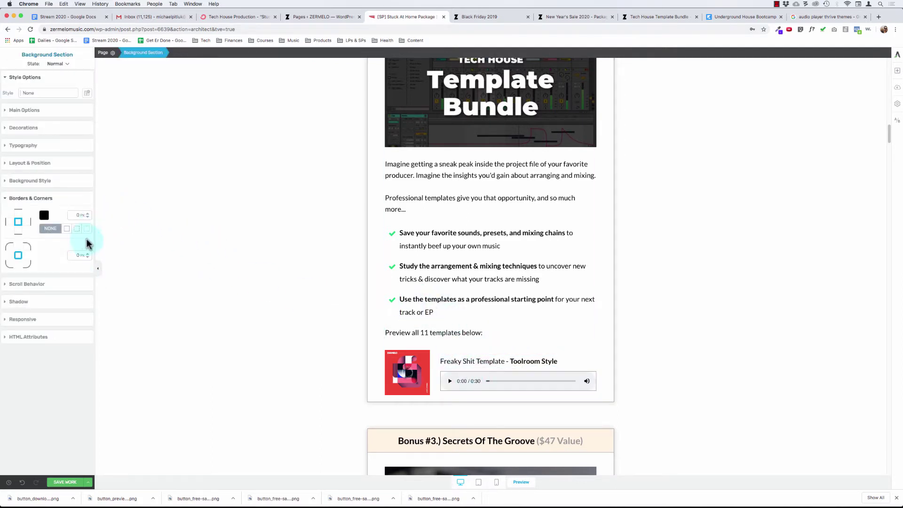
# Set the corner radius of the background section to 465 px and of the Freaky Shit audio player to 420 px.
pyautogui.moveTo(146, 179); pyautogui.dragTo(176, 89)
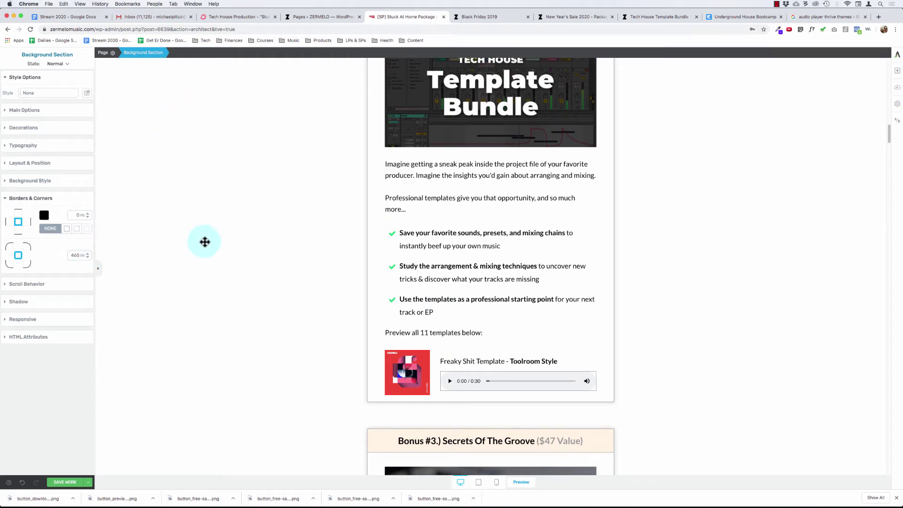
pyautogui.click(455, 375)
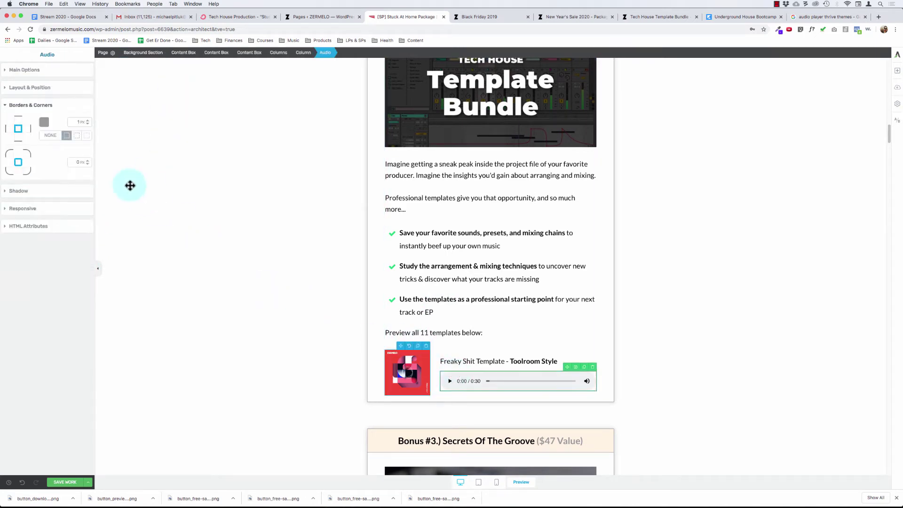
pyautogui.moveTo(88, 162); pyautogui.dragTo(170, 18)
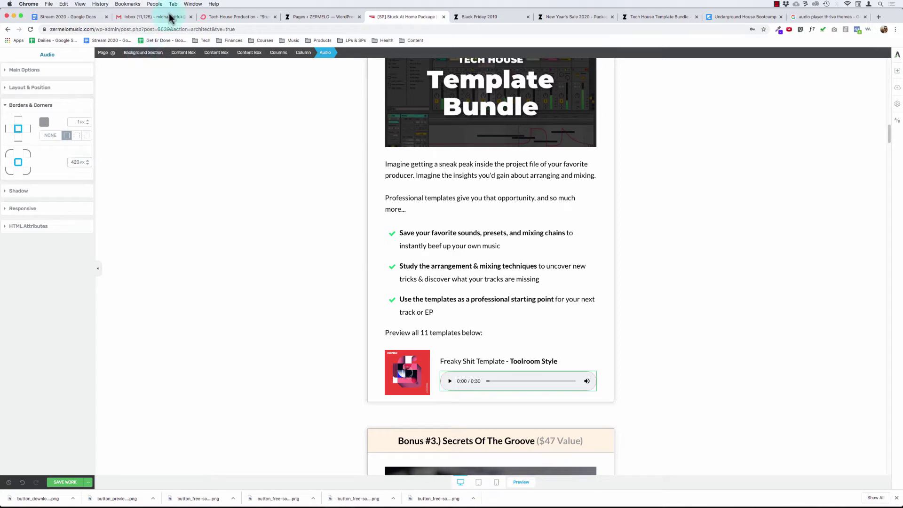
pyautogui.click(242, 221)
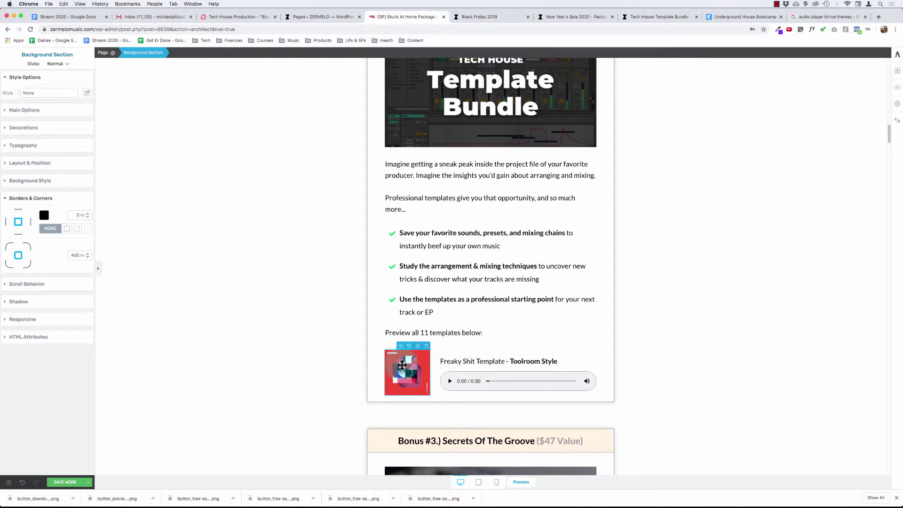
# Compare the Freaky Shit artwork, title and surrounding columns with the template previews on the Black Friday 2019 page.
pyautogui.scroll(-2, 358, 301)
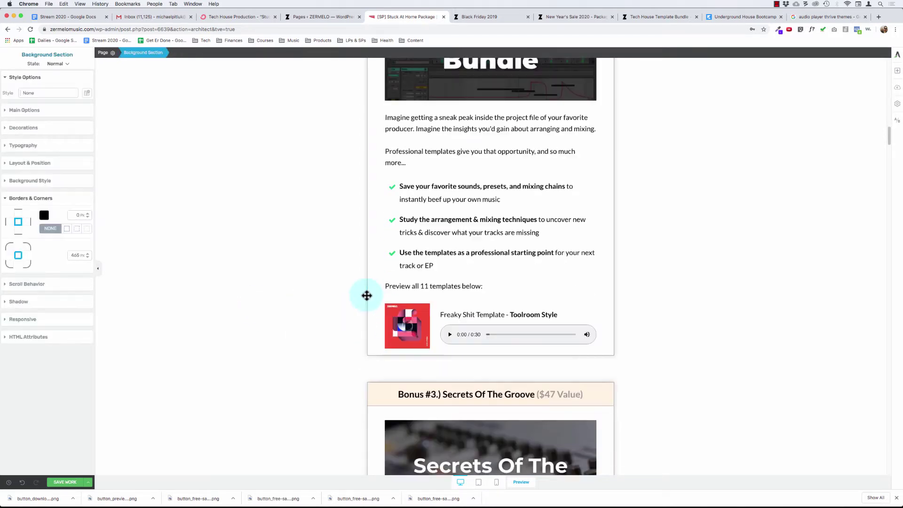
pyautogui.scroll(-2, 367, 295)
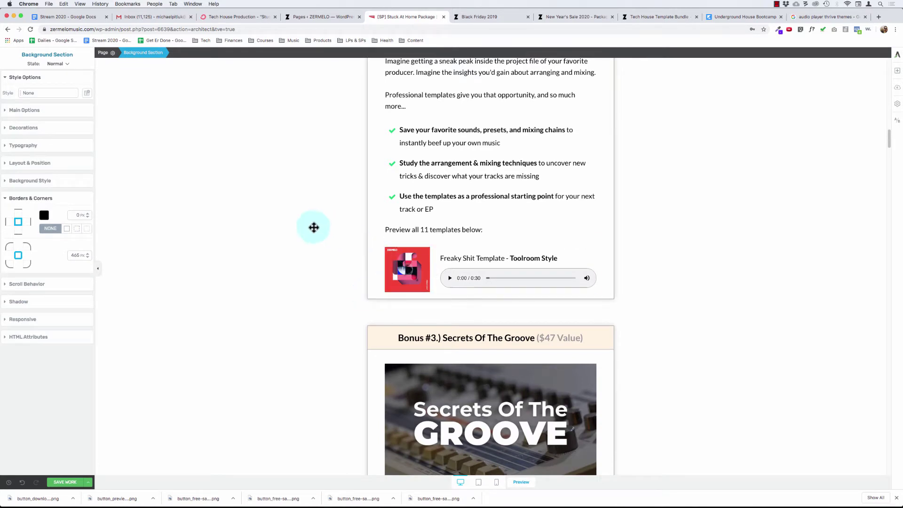
pyautogui.click(414, 267)
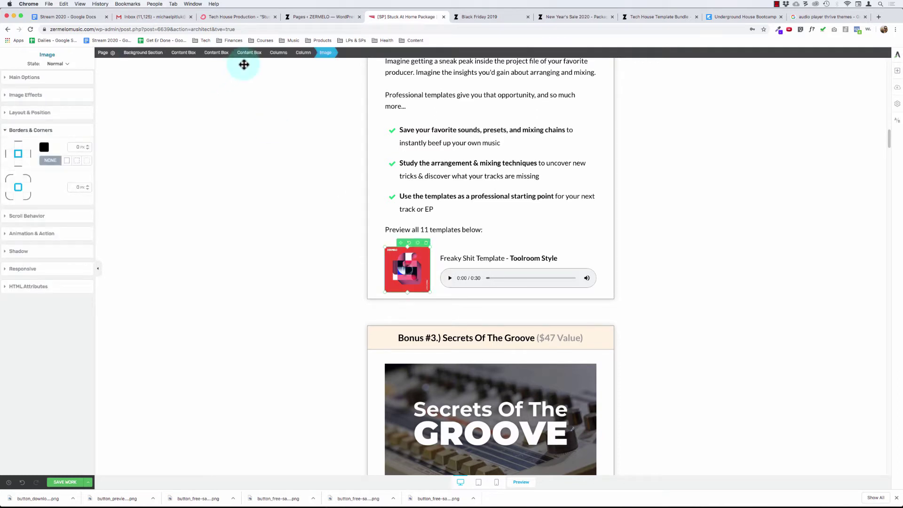
pyautogui.click(480, 17)
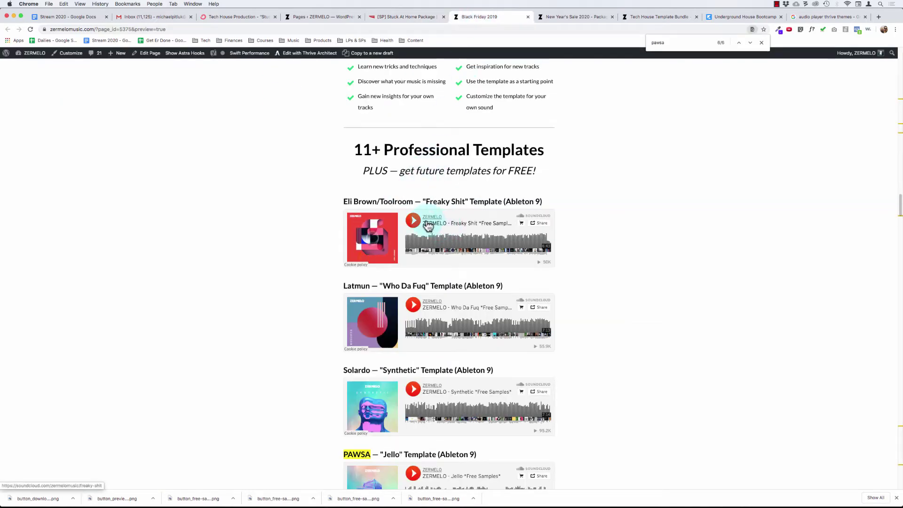
pyautogui.click(379, 17)
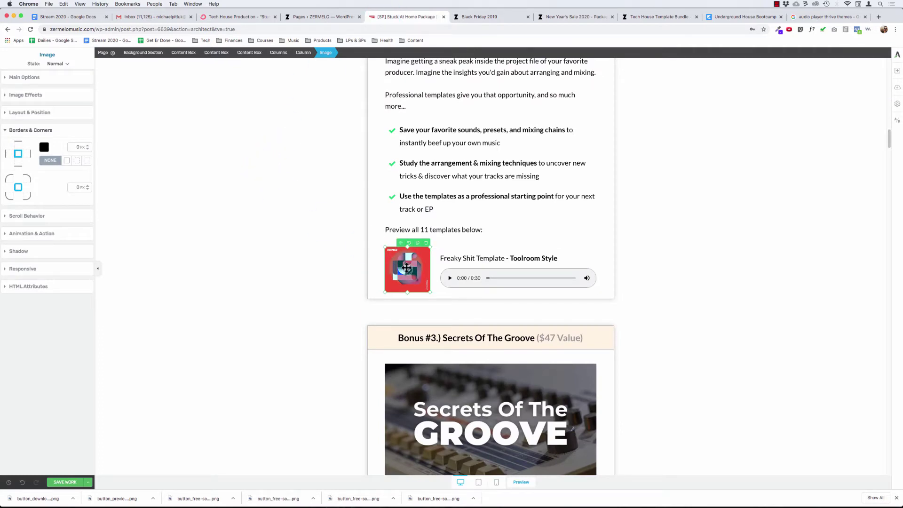
pyautogui.click(304, 53)
pyautogui.click(280, 53)
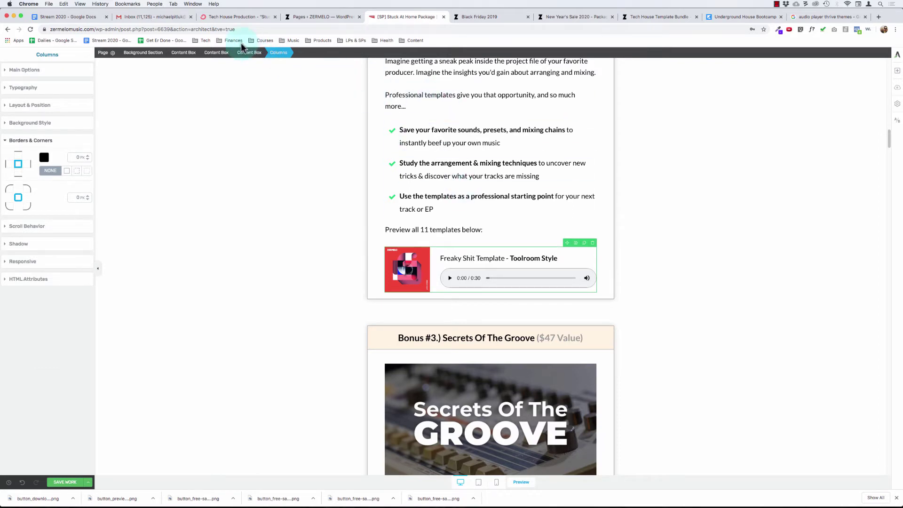
pyautogui.click(413, 263)
pyautogui.click(483, 260)
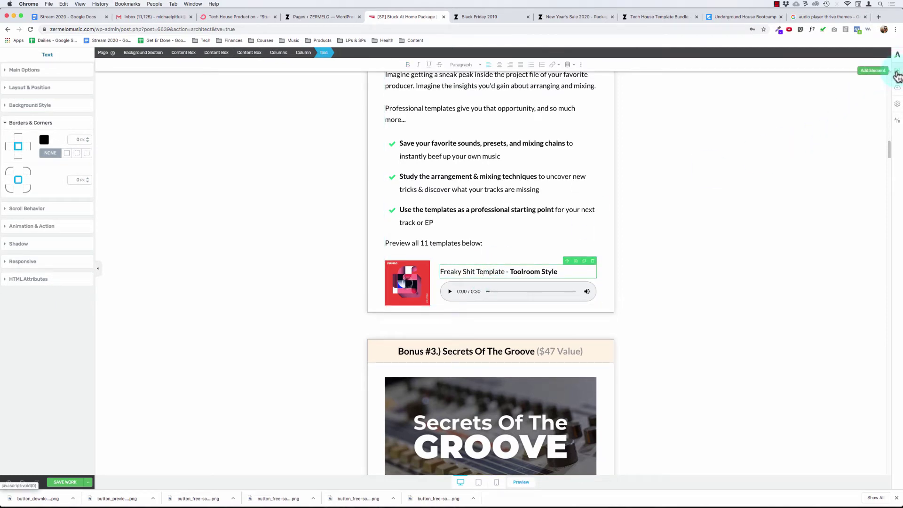
pyautogui.click(406, 272)
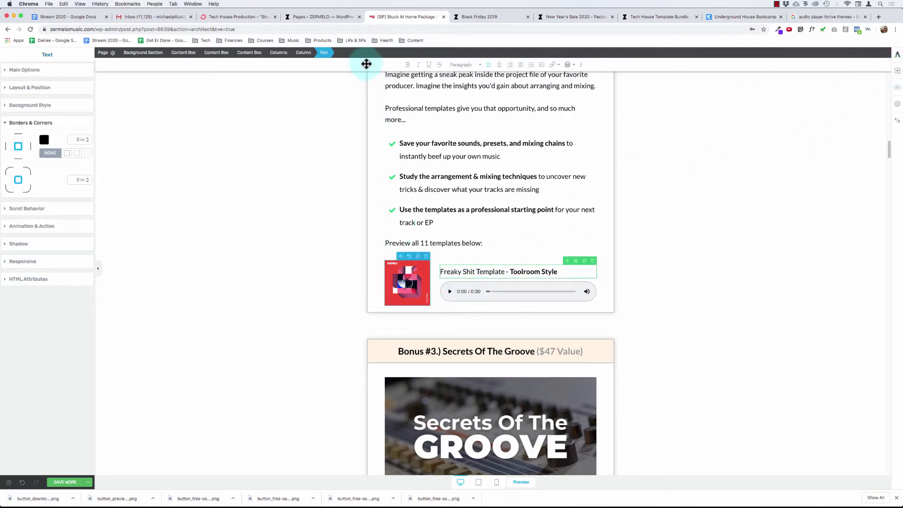
pyautogui.click(303, 52)
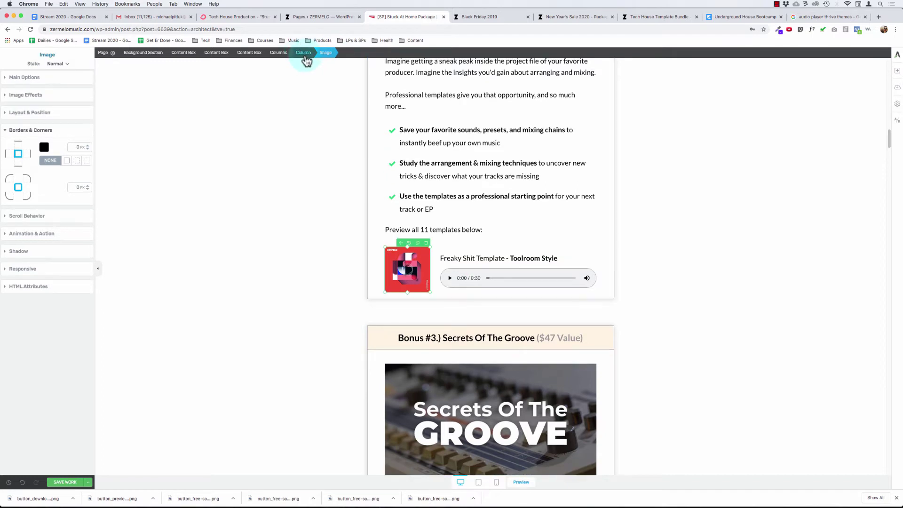
# Try a 20 px bottom margin on the columns element that holds the Freaky Shit preview.
pyautogui.click(276, 52)
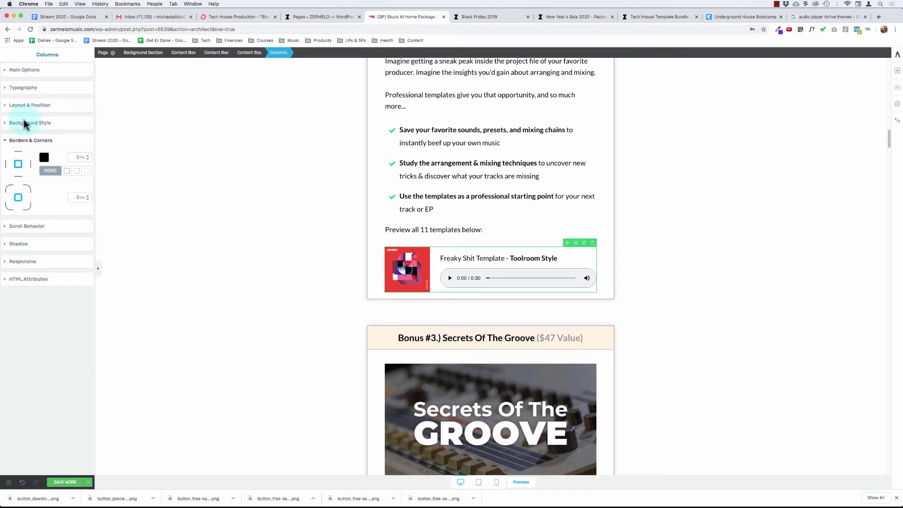
pyautogui.click(33, 105)
pyautogui.click(43, 168)
pyautogui.click(44, 191)
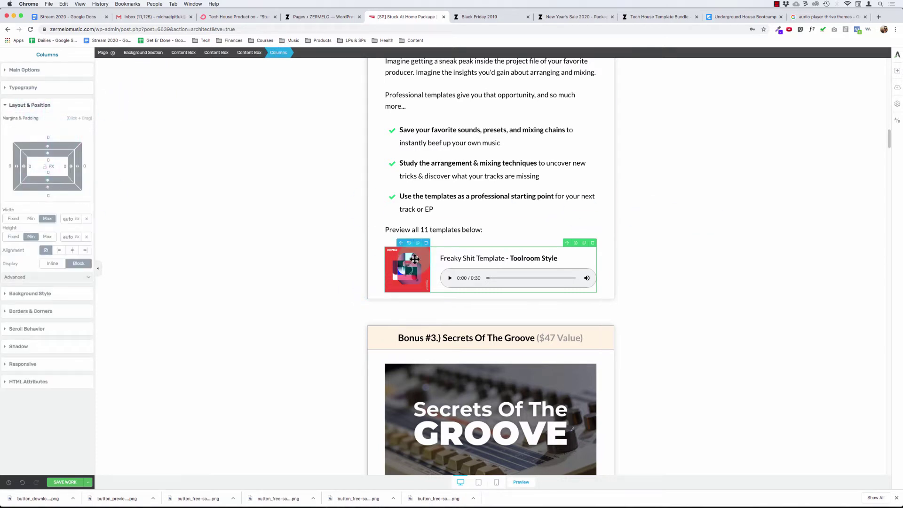
pyautogui.click(49, 192)
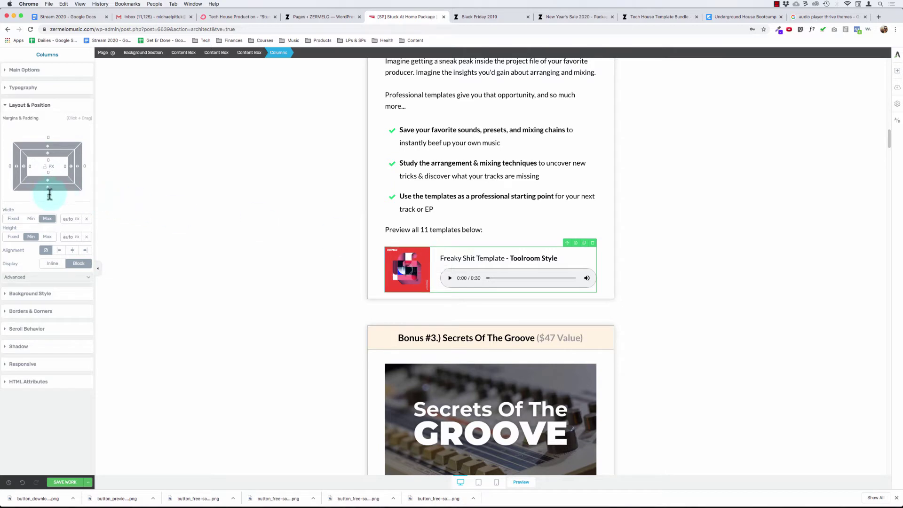
pyautogui.write('20')
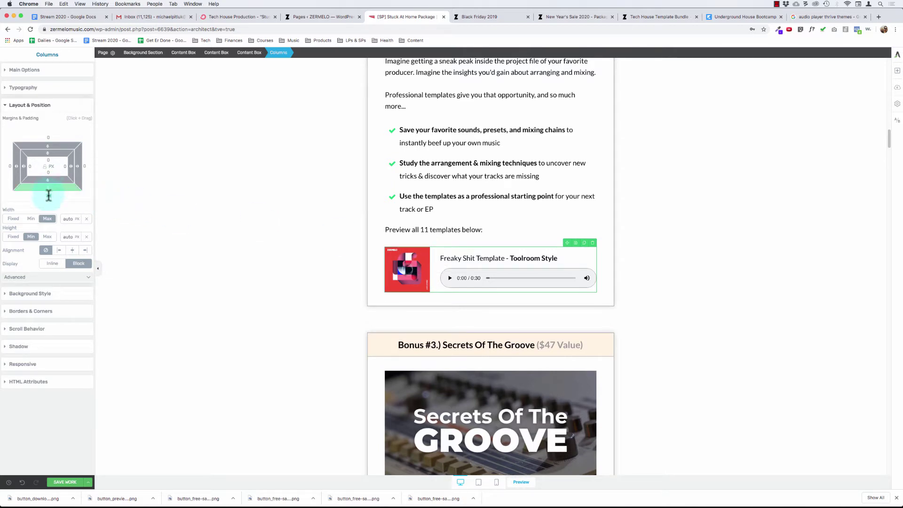
pyautogui.press('BackSpace')
pyautogui.press('BackSpace')
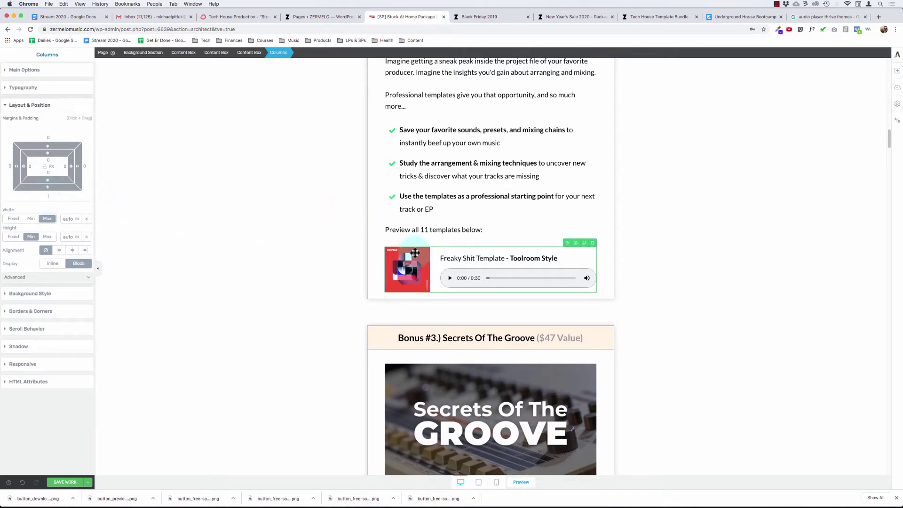
# Set the Freaky Shit artwork's bottom margin to 20 px.
pyautogui.click(467, 262)
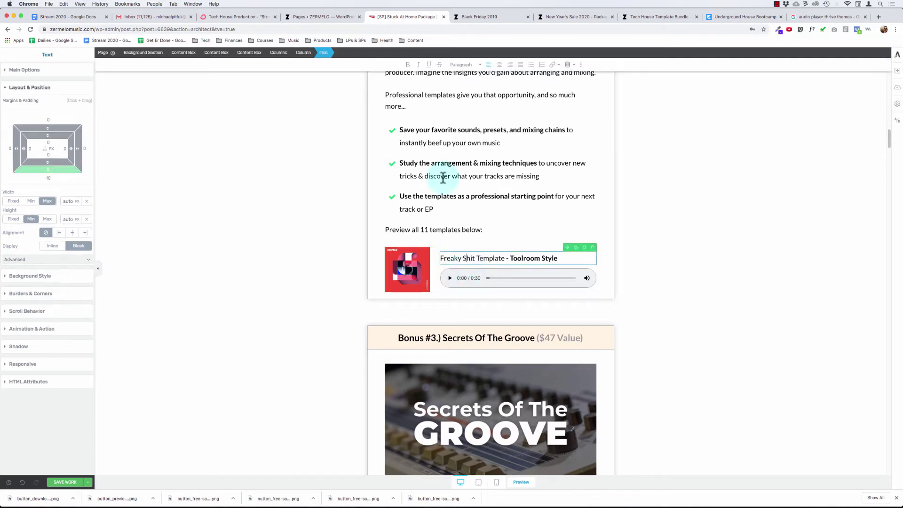
pyautogui.click(304, 53)
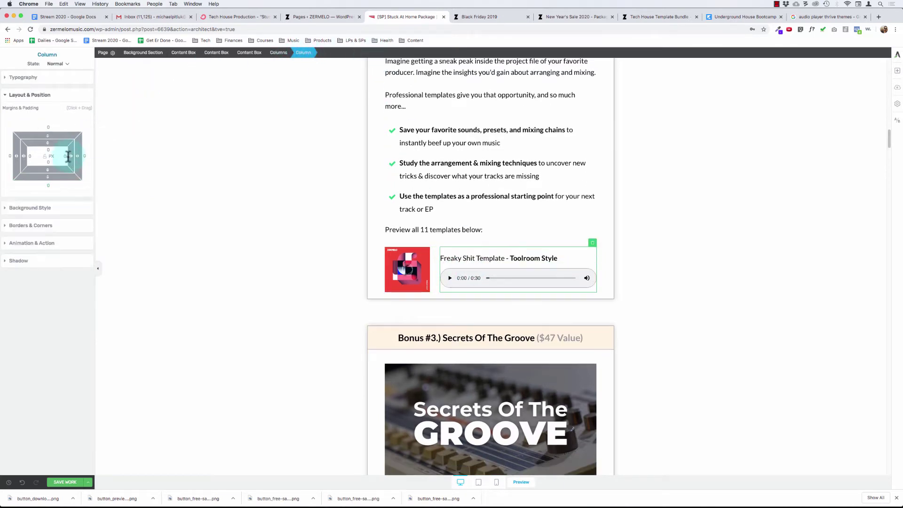
pyautogui.moveTo(49, 186); pyautogui.dragTo(49, 192)
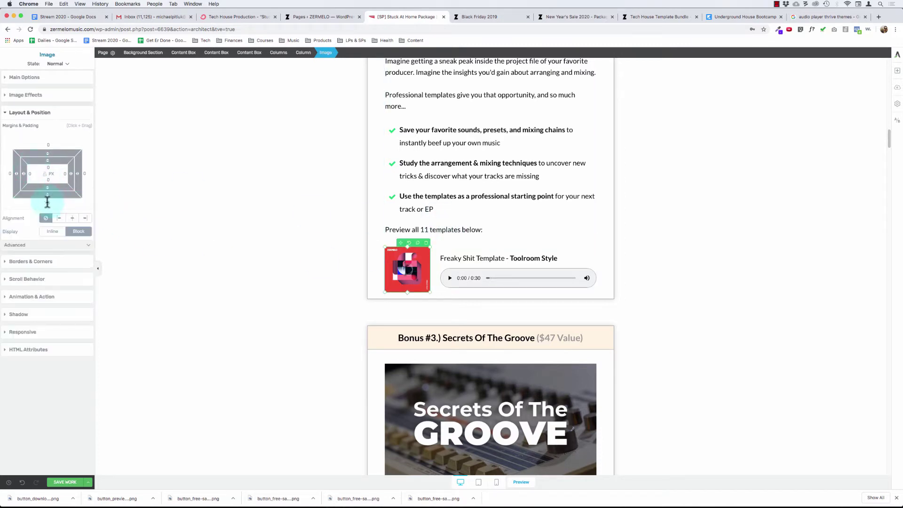
pyautogui.write('20')
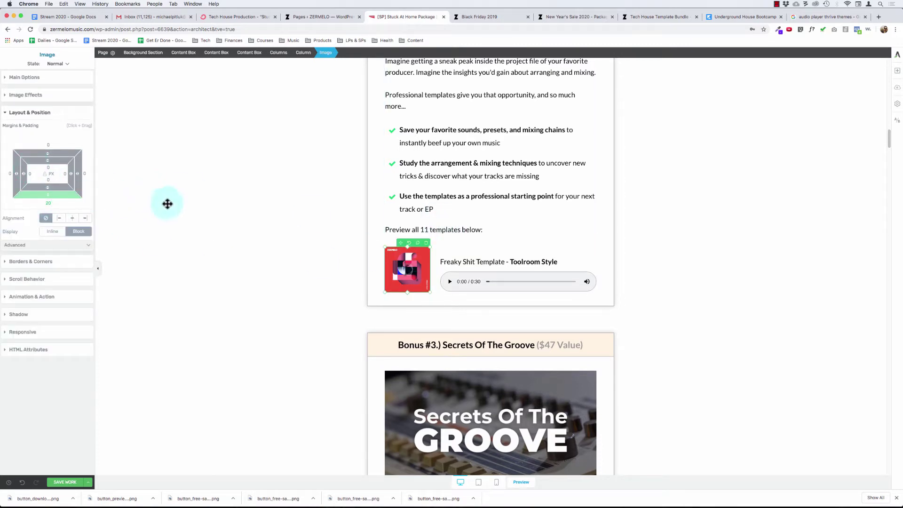
pyautogui.click(440, 208)
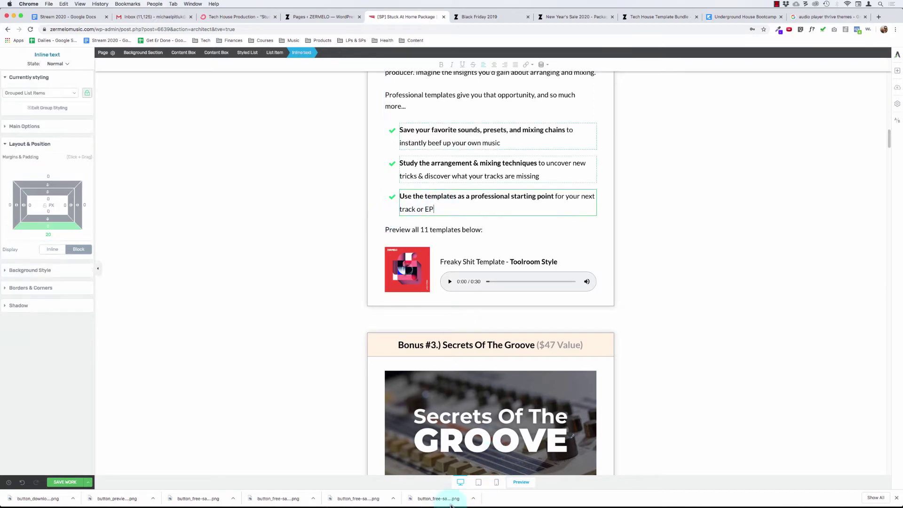
# Center the Freaky Shit artwork and check the preview's layout in the mobile and desktop views.
pyautogui.click(499, 485)
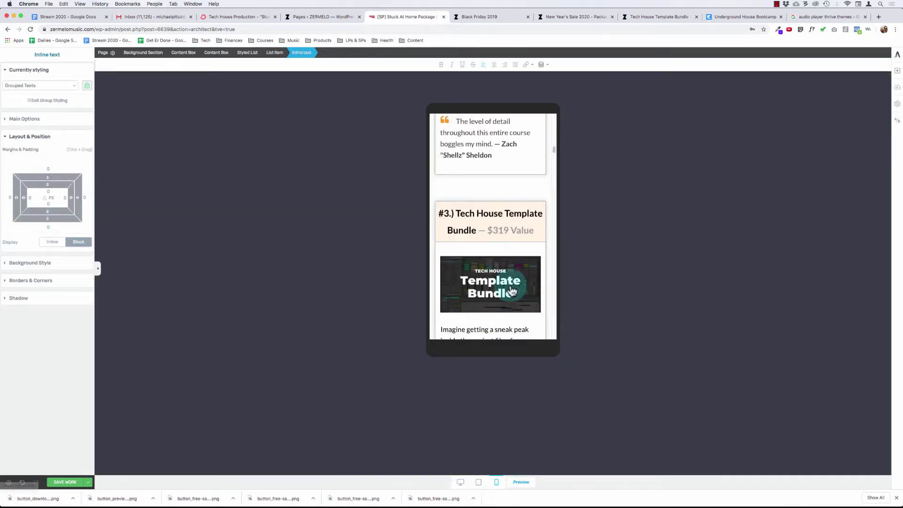
pyautogui.scroll(-5, 511, 291)
pyautogui.scroll(-10, 511, 290)
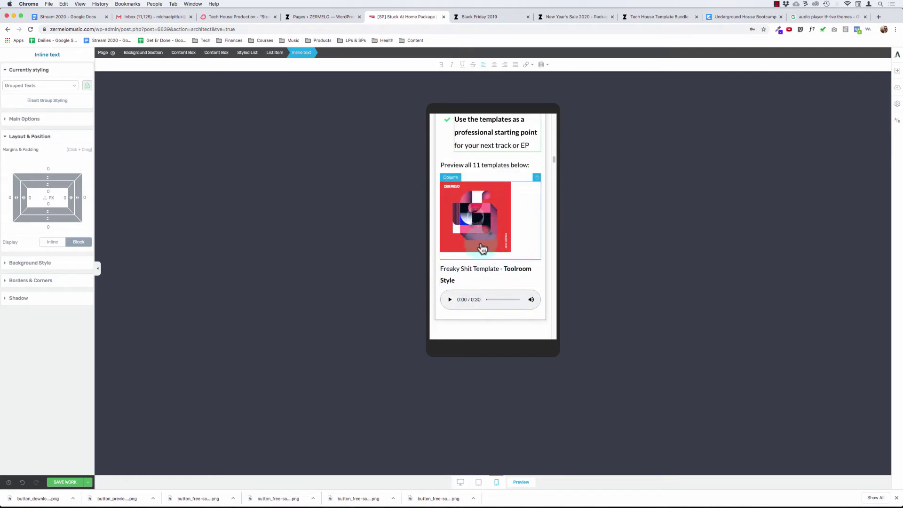
pyautogui.click(463, 484)
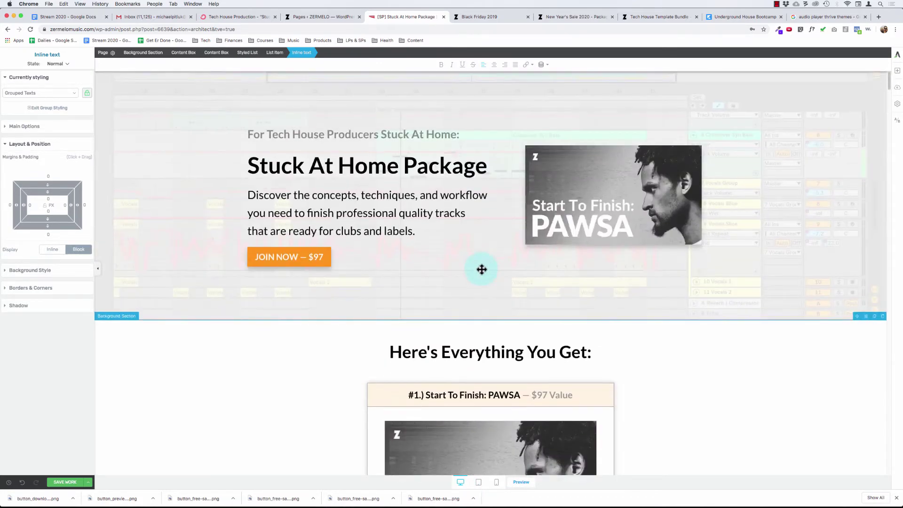
pyautogui.scroll(-10, 481, 268)
pyautogui.scroll(10, 481, 269)
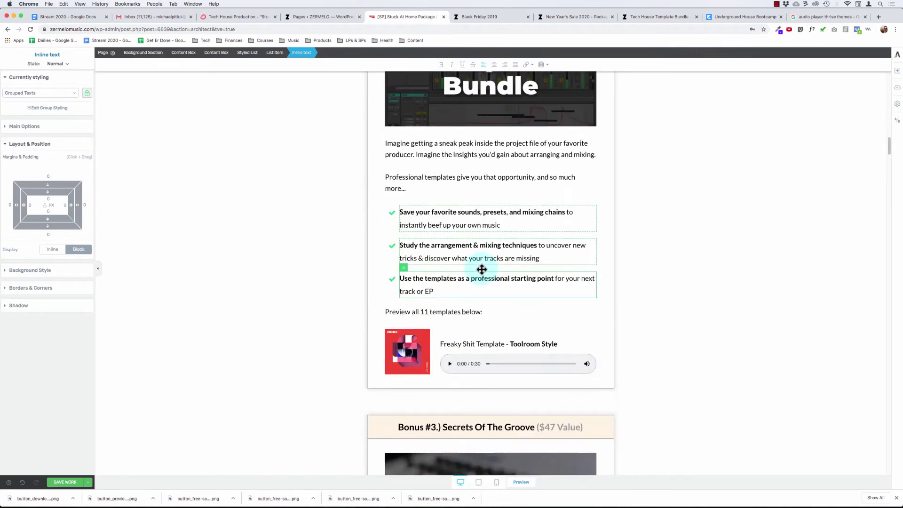
pyautogui.click(382, 394)
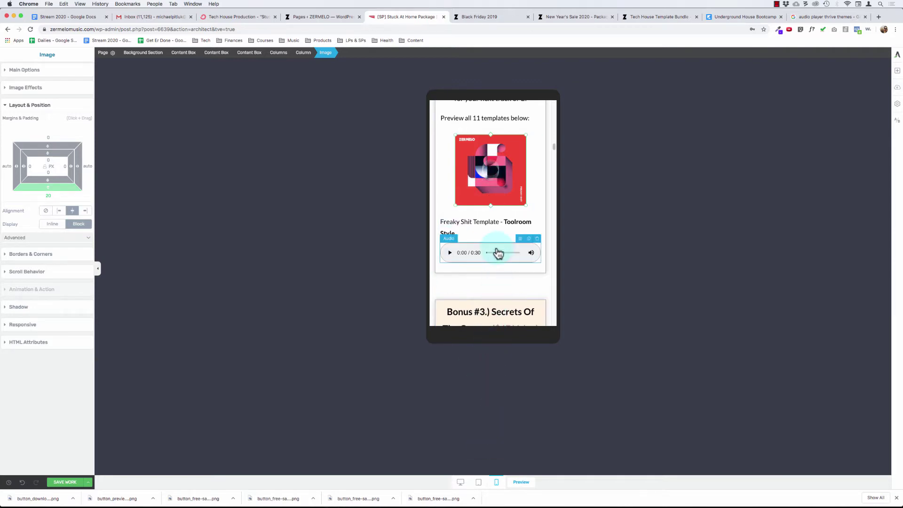
pyautogui.scroll(3, 498, 254)
pyautogui.scroll(-1, 497, 249)
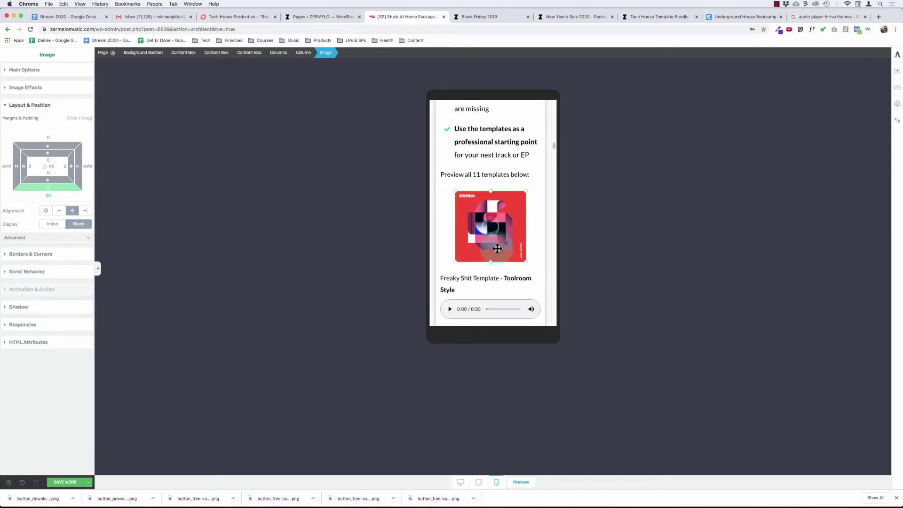
pyautogui.scroll(-1, 497, 248)
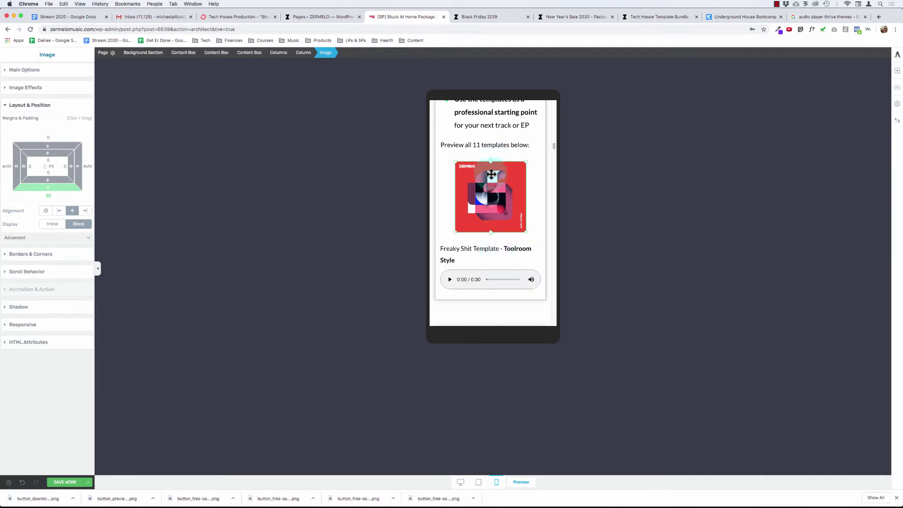
pyautogui.click(459, 485)
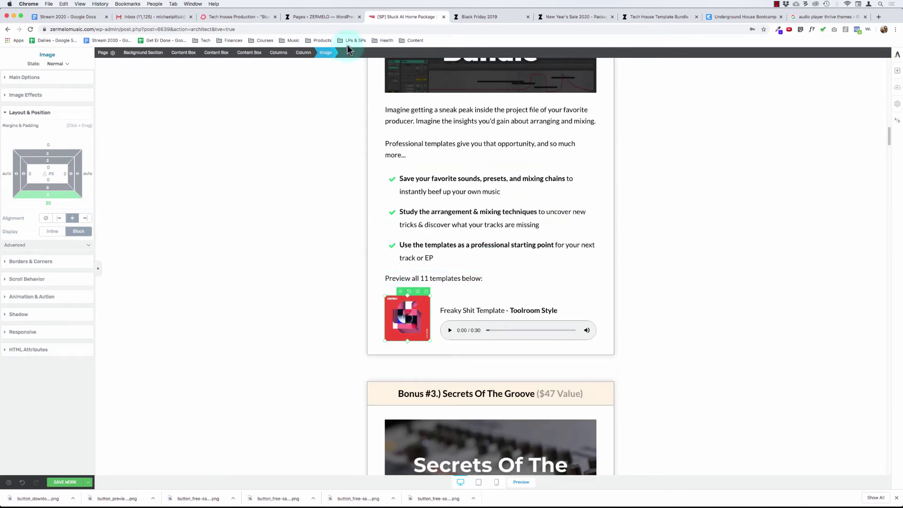
# Duplicate the columns element holding the Freaky Shit preview and open the main settings of the copy's artwork.
pyautogui.click(303, 53)
pyautogui.click(280, 52)
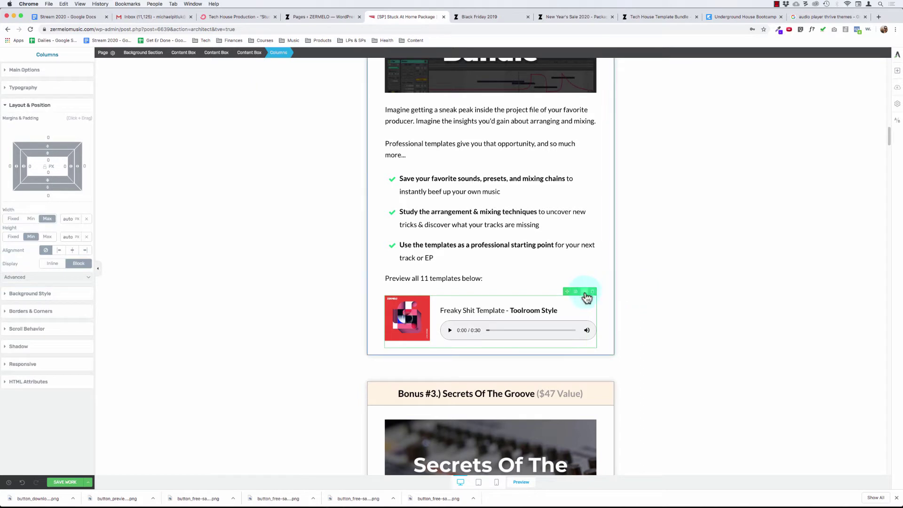
pyautogui.click(584, 293)
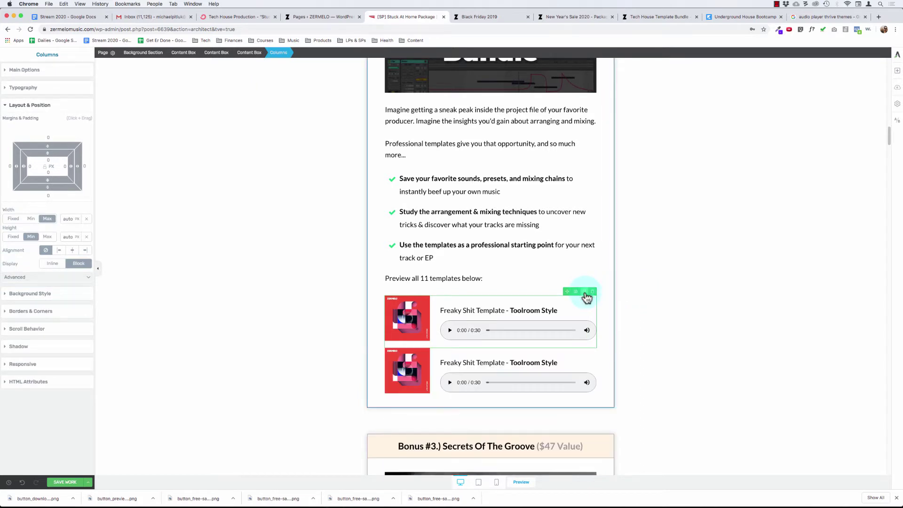
pyautogui.click(409, 368)
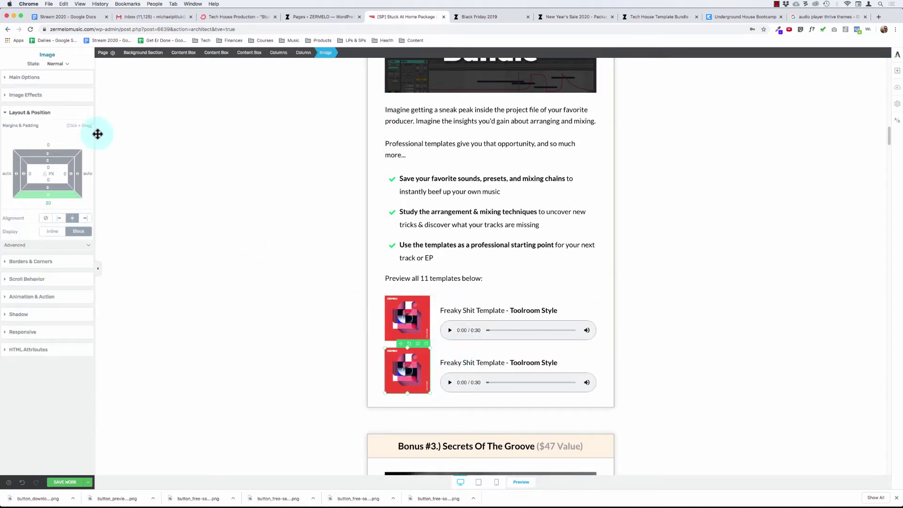
pyautogui.click(28, 81)
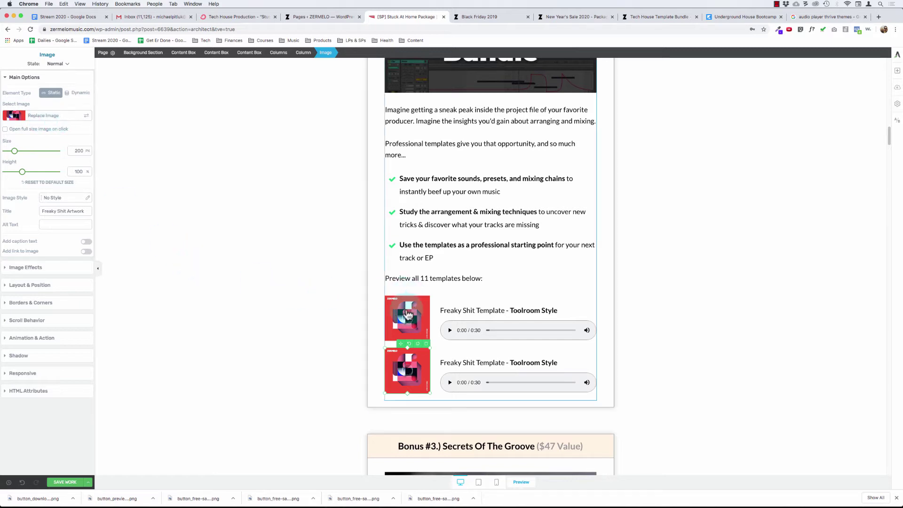
# Review the template names, artworks and exclusive templates listed on the Black Friday 2019 page.
pyautogui.click(475, 17)
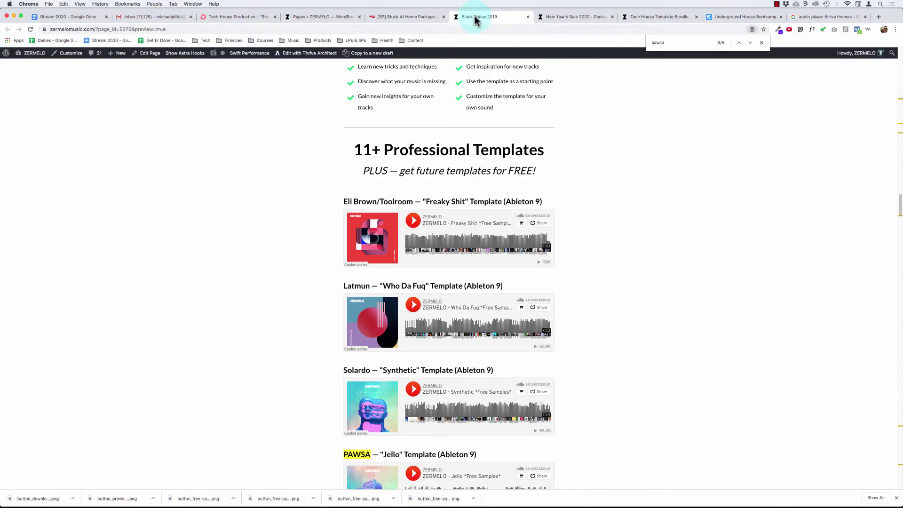
pyautogui.scroll(-6, 260, 190)
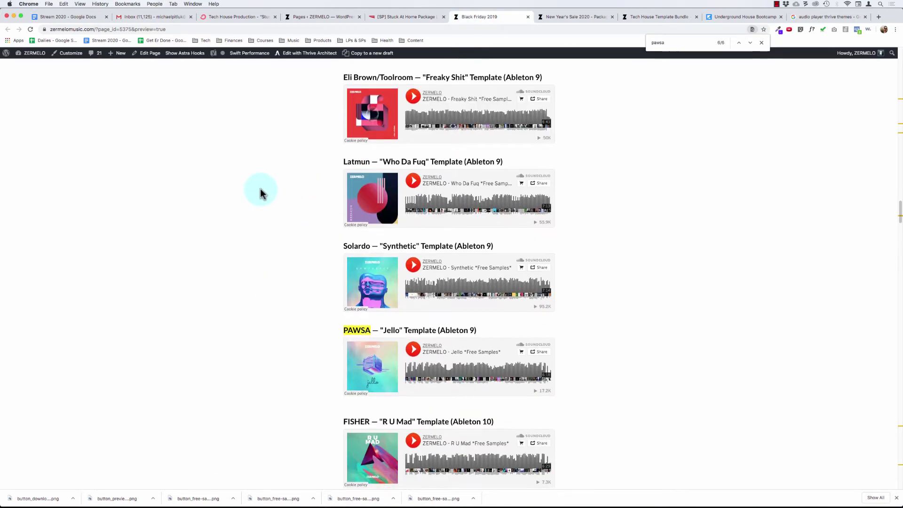
pyautogui.scroll(-4, 262, 191)
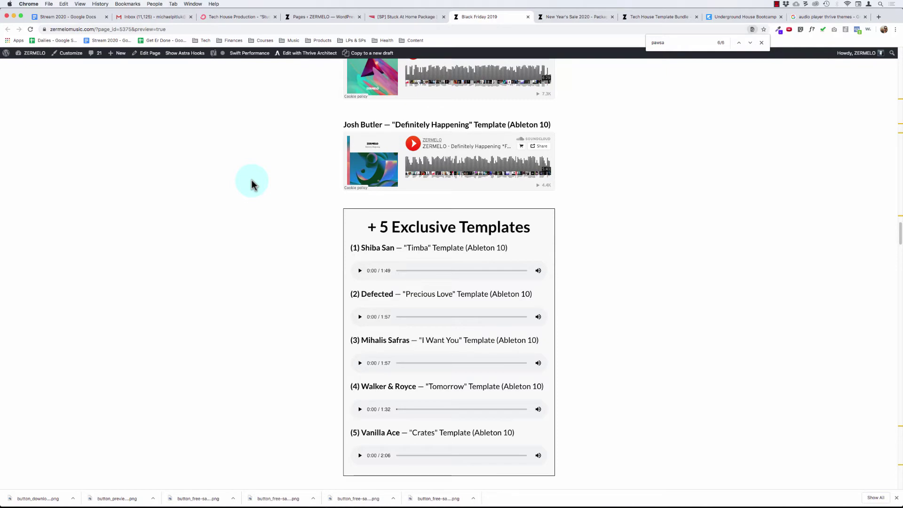
pyautogui.scroll(9, 252, 180)
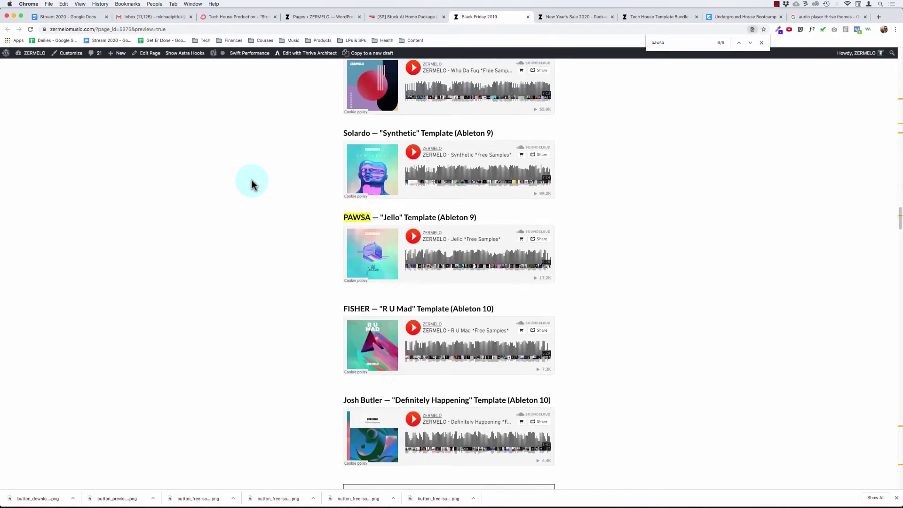
pyautogui.scroll(-12, 252, 179)
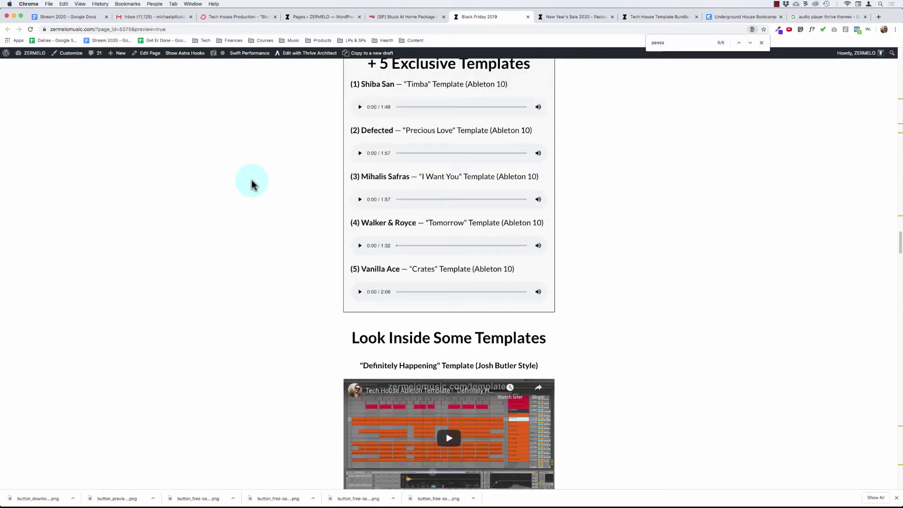
# Open the Black Friday 2019 page for editing in Thrive Architect, and return to the Stuck At Home page editor.
pyautogui.scroll(2, 252, 181)
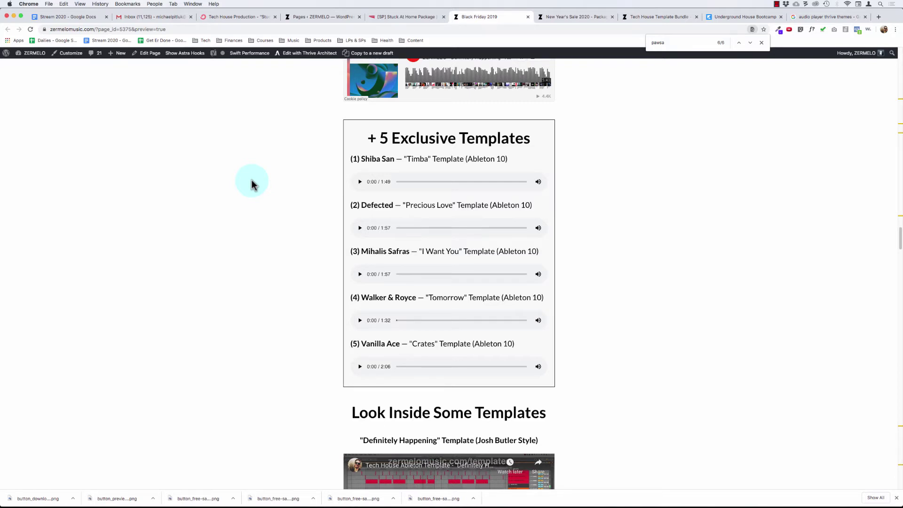
pyautogui.click(386, 17)
pyautogui.click(408, 308)
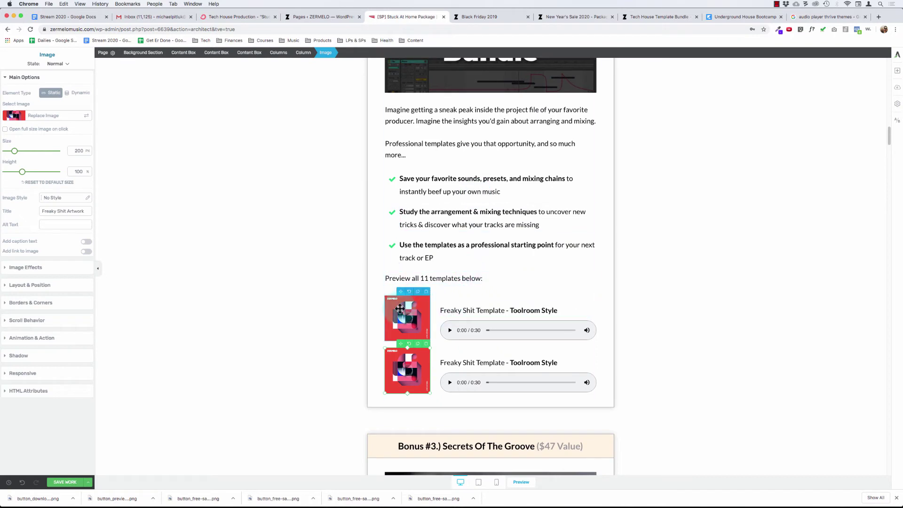
pyautogui.click(463, 16)
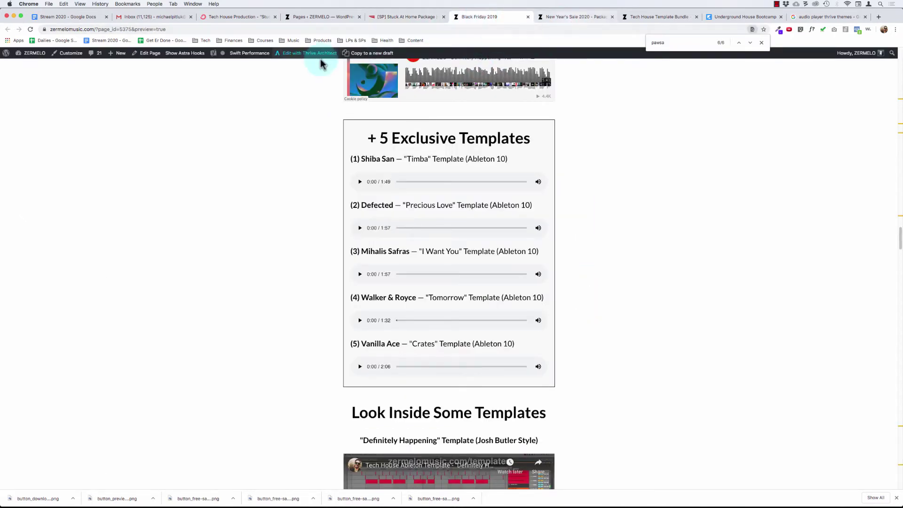
pyautogui.click(308, 53)
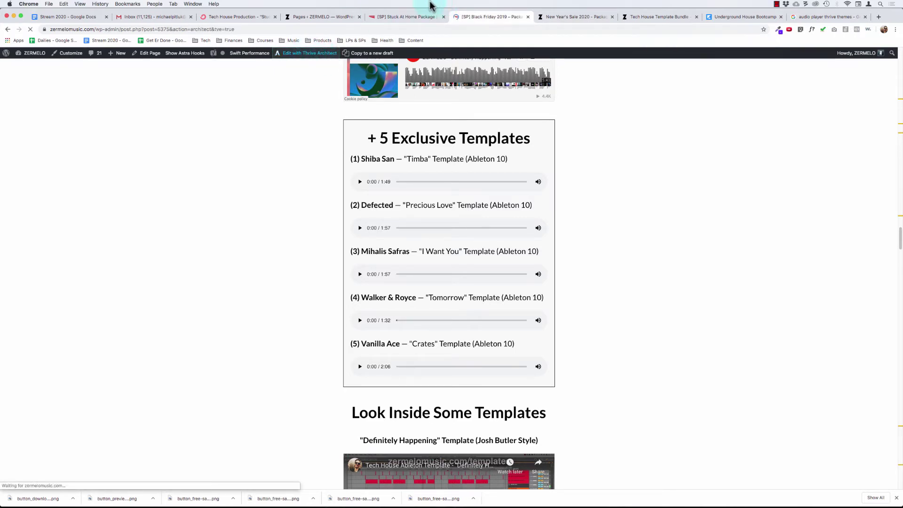
pyautogui.click(413, 16)
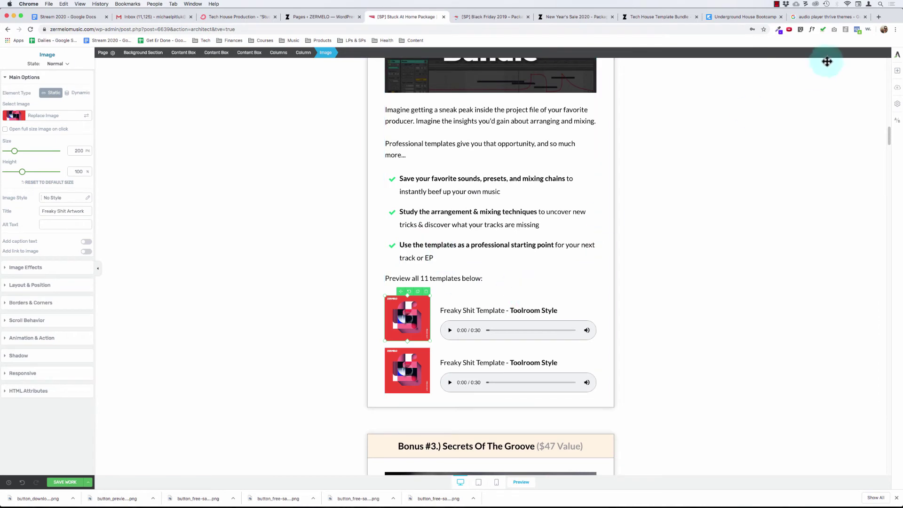
# Insert the saved "Tech House Template Bundle Offer" content template directly beneath the "Preview all 11 templates below:" line.
pyautogui.click(897, 71)
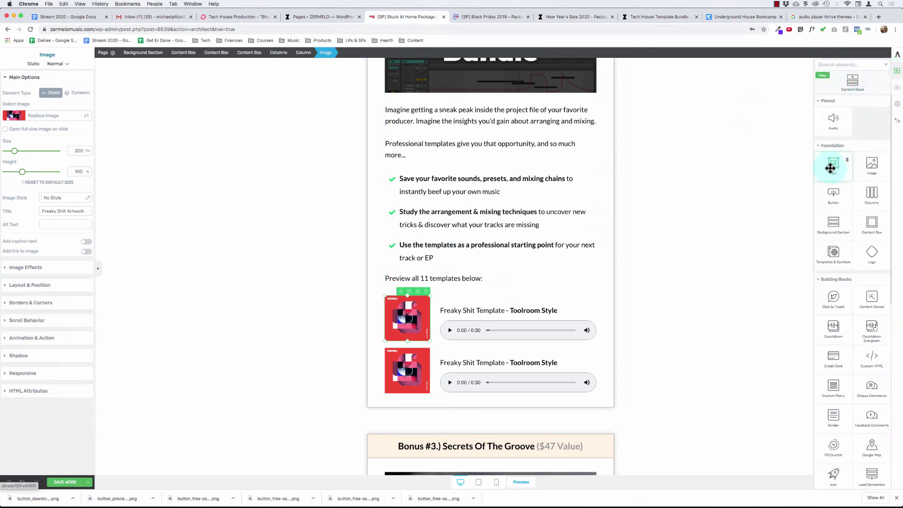
pyautogui.moveTo(829, 254); pyautogui.dragTo(464, 286)
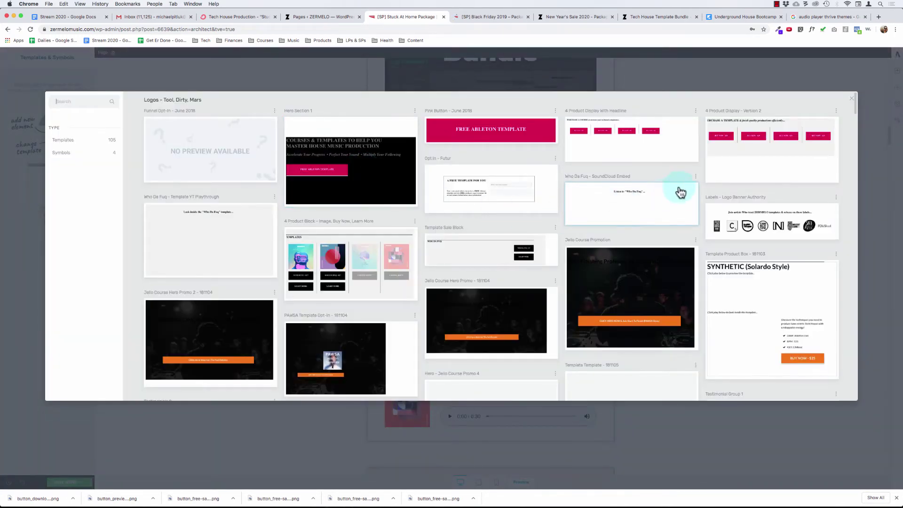
pyautogui.scroll(-5, 655, 207)
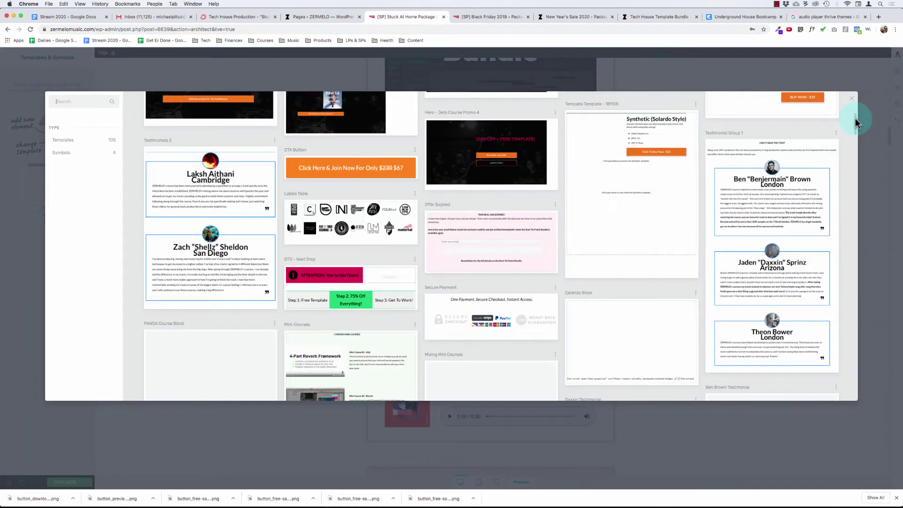
pyautogui.scroll(-3, 655, 178)
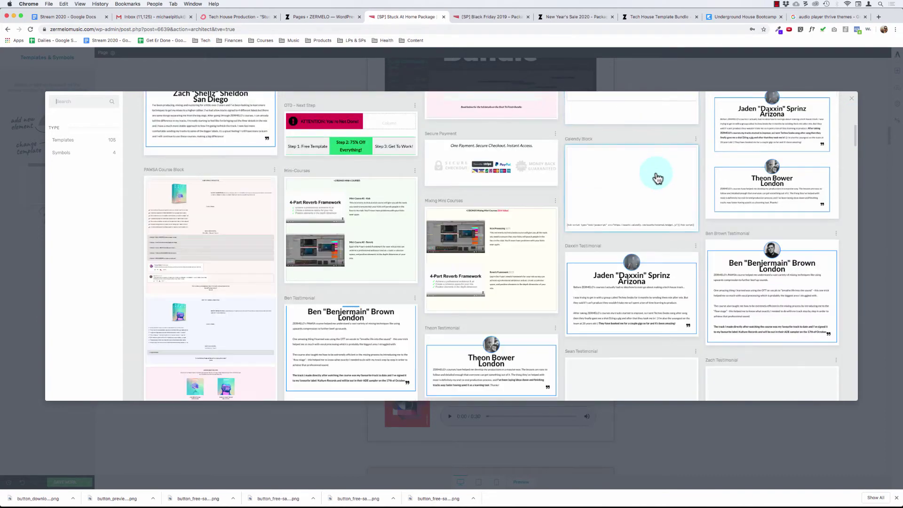
pyautogui.scroll(-10, 656, 178)
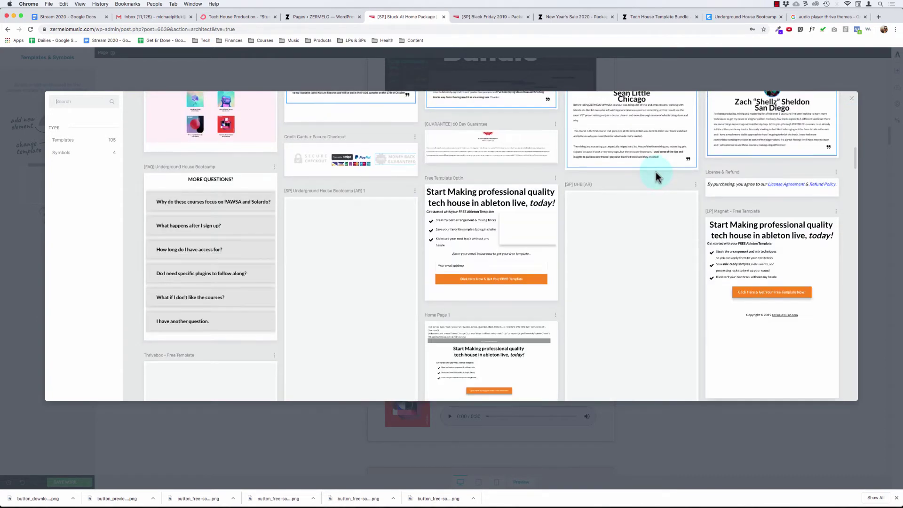
pyautogui.scroll(-2, 657, 178)
pyautogui.scroll(-4, 657, 177)
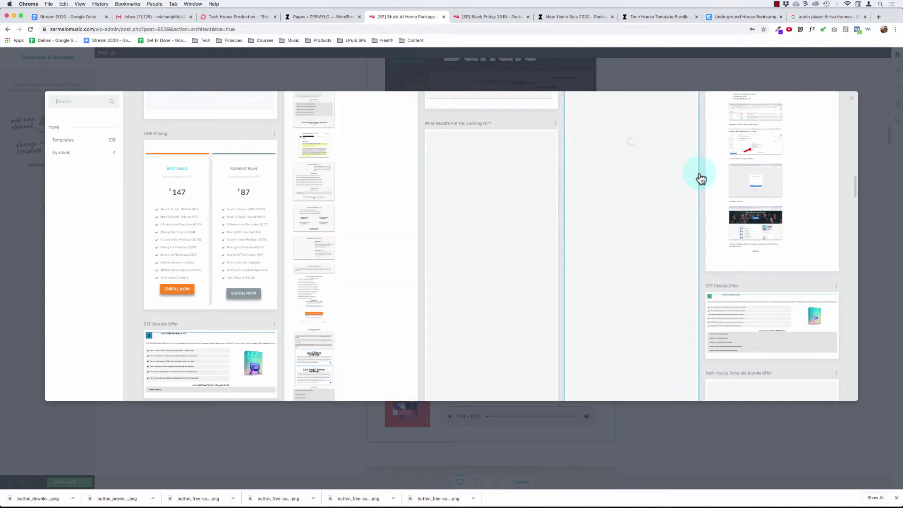
pyautogui.scroll(-6, 700, 177)
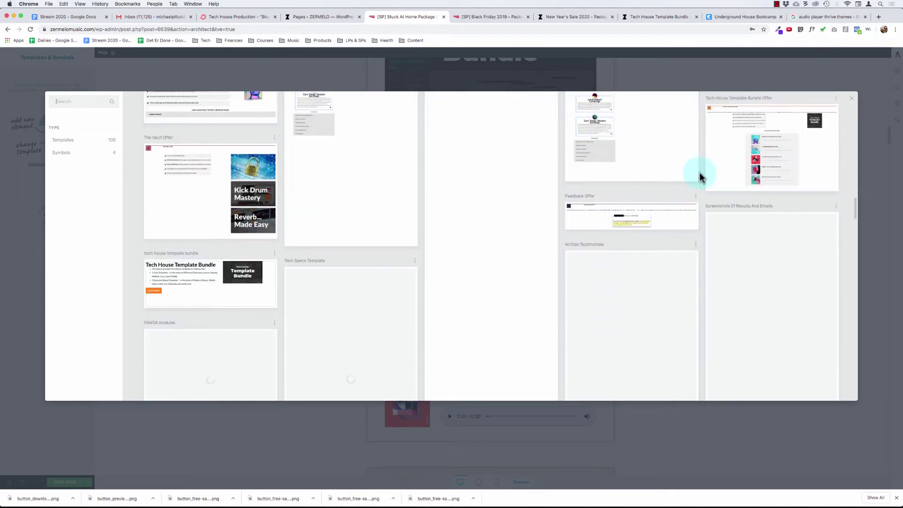
pyautogui.scroll(1, 699, 172)
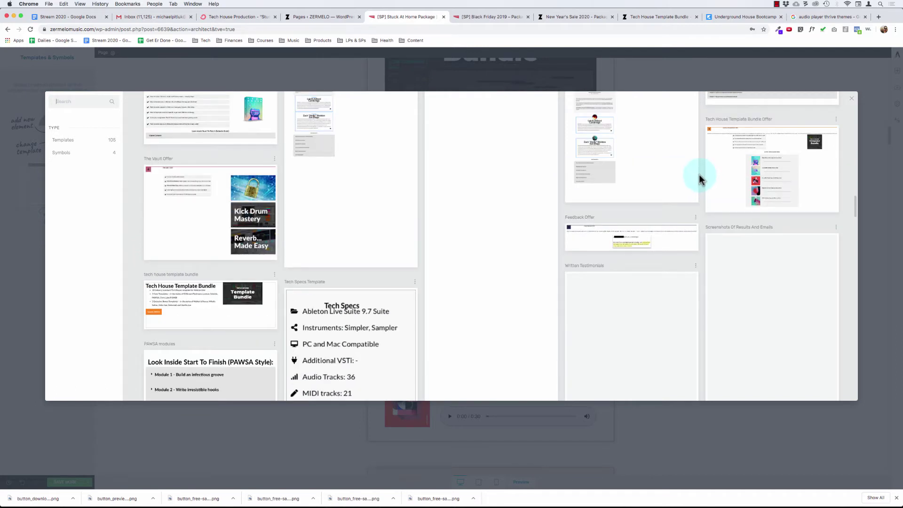
pyautogui.click(764, 185)
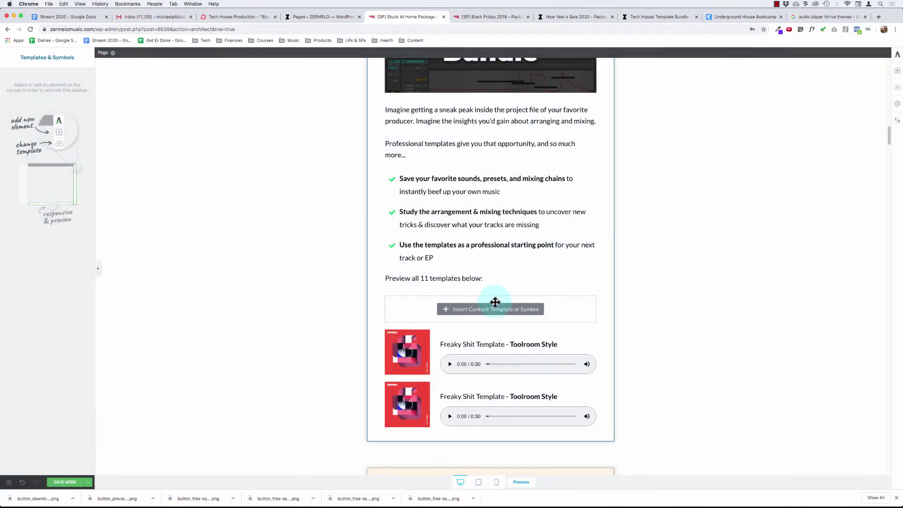
# Examine the inserted Tech House Template Bundle section, including its bullet points and template audio previews.
pyautogui.scroll(-5, 489, 310)
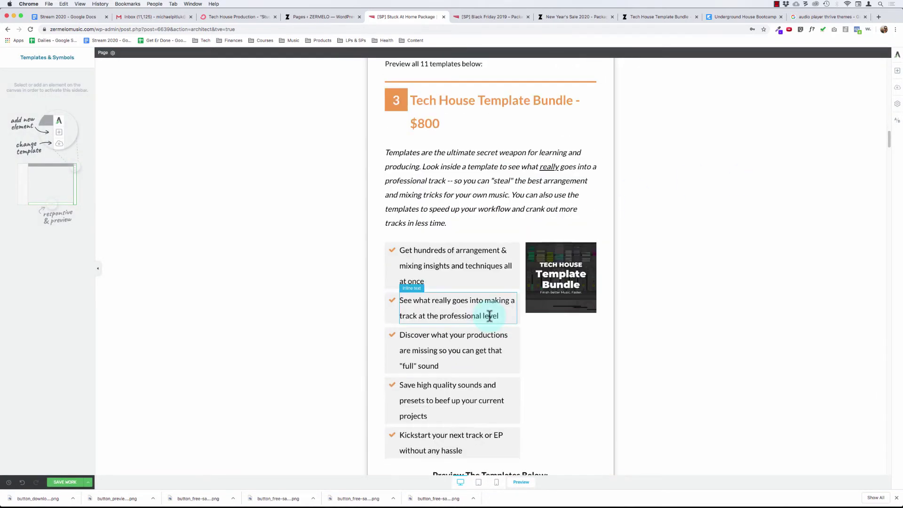
pyautogui.scroll(-6, 489, 315)
pyautogui.scroll(-2, 489, 316)
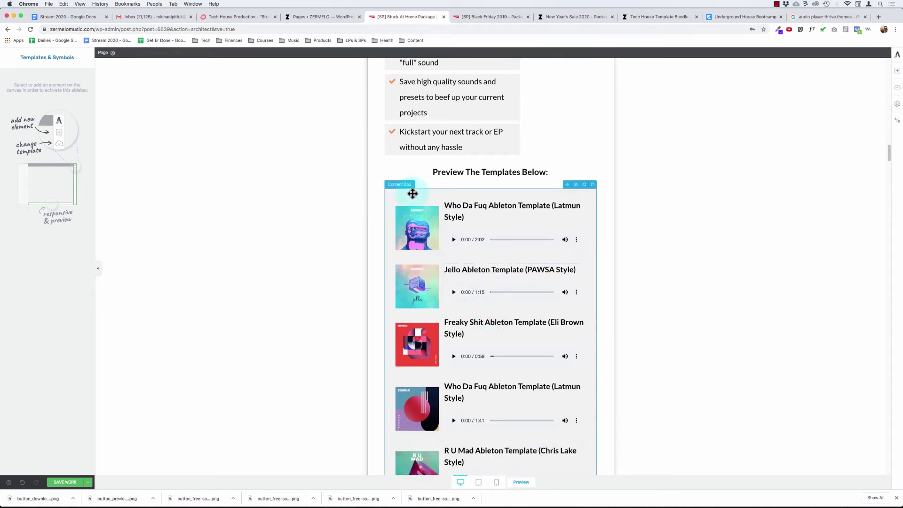
pyautogui.scroll(-4, 413, 194)
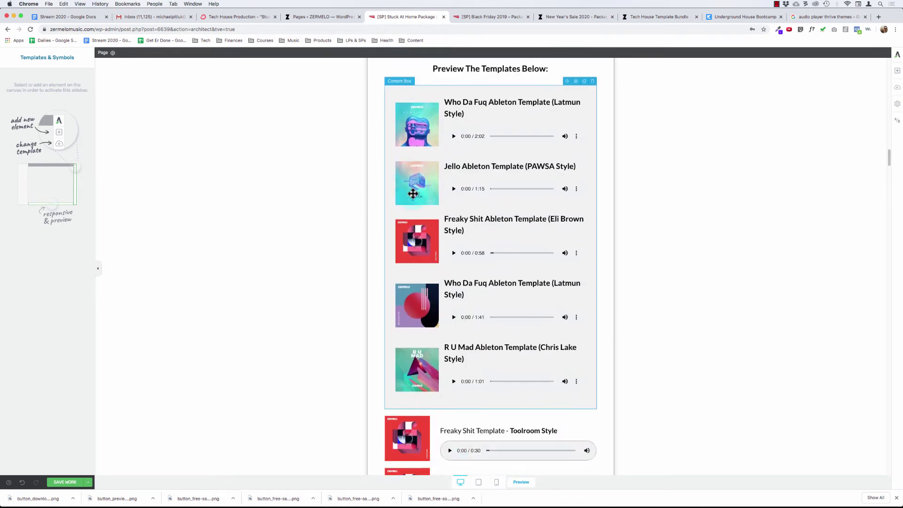
pyautogui.scroll(4, 413, 193)
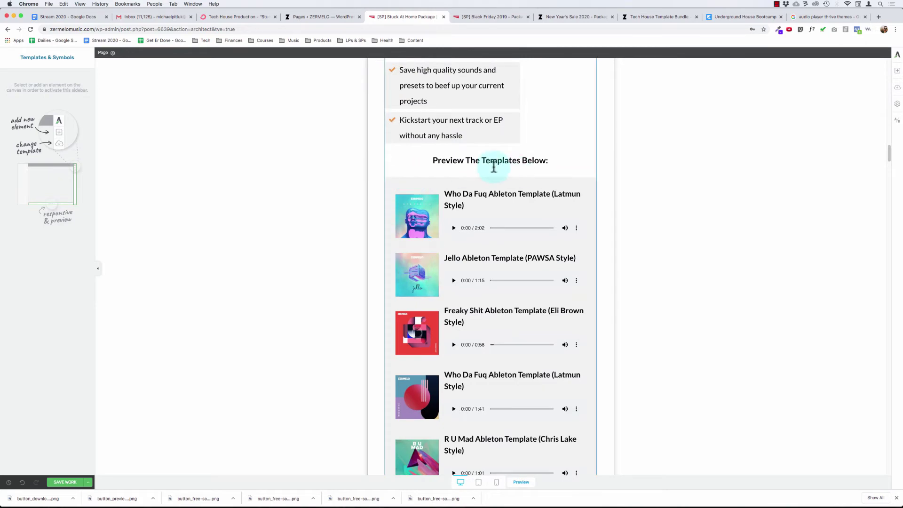
pyautogui.scroll(10, 454, 169)
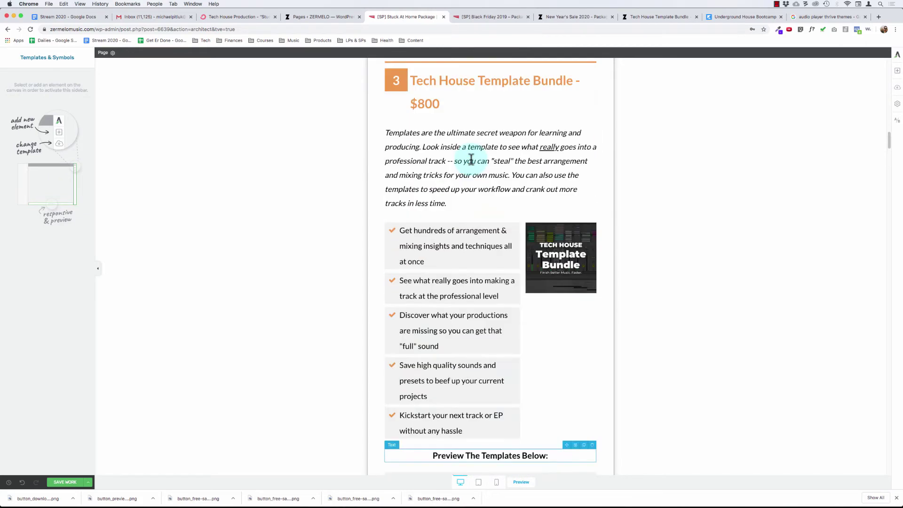
pyautogui.scroll(5, 465, 127)
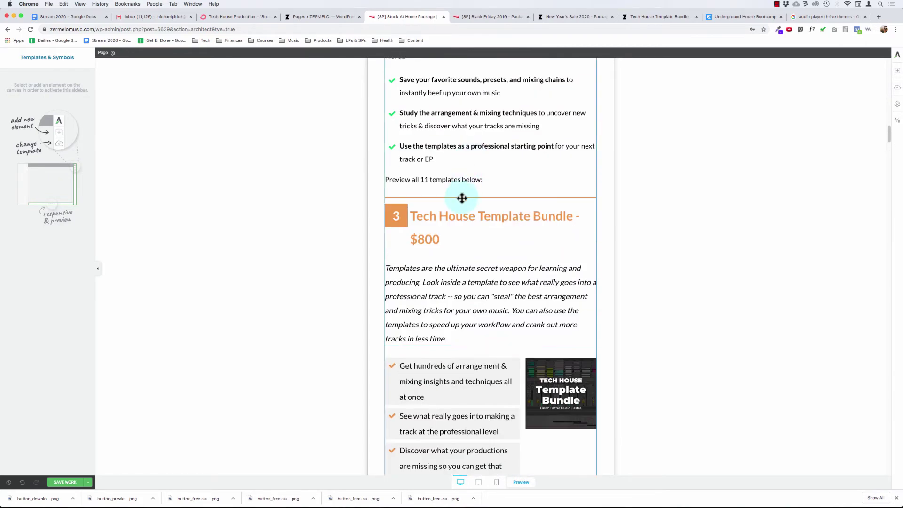
# Delete the entire content box holding the inserted Tech House Template Bundle offer.
pyautogui.click(396, 214)
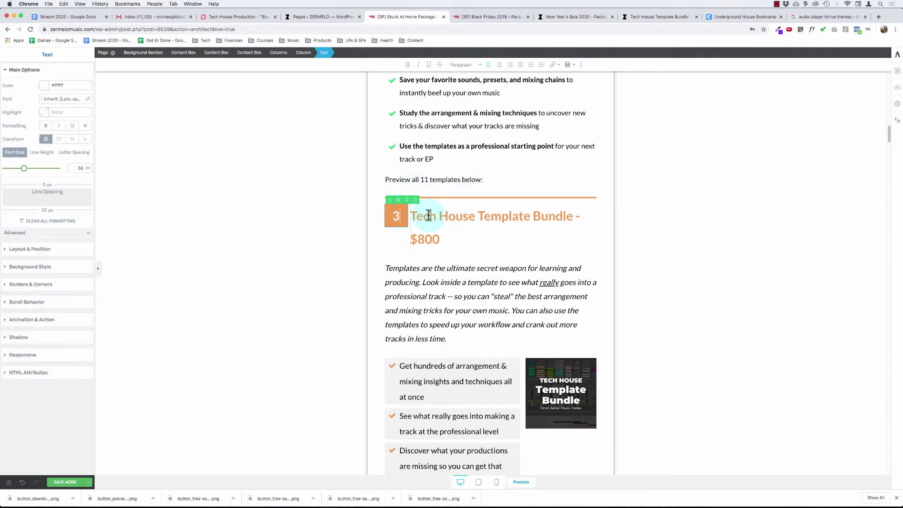
pyautogui.scroll(1, 428, 214)
pyautogui.click(414, 225)
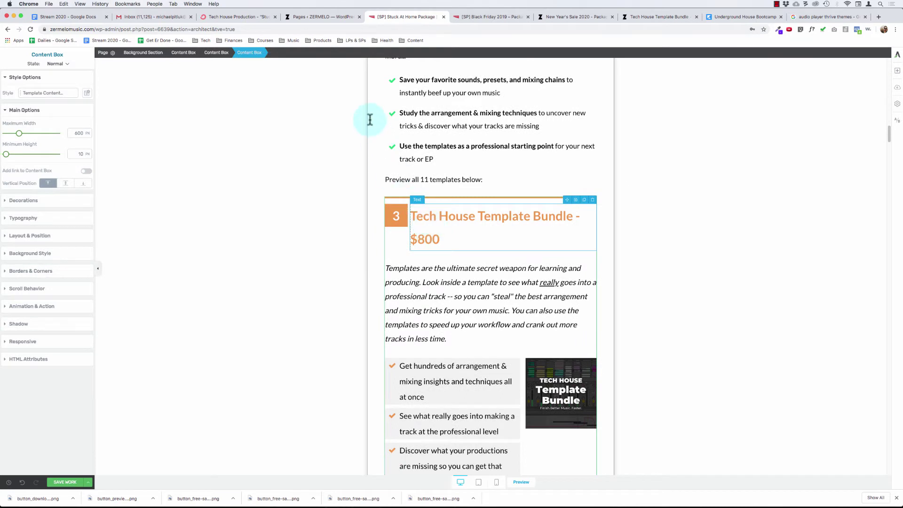
pyautogui.click(216, 52)
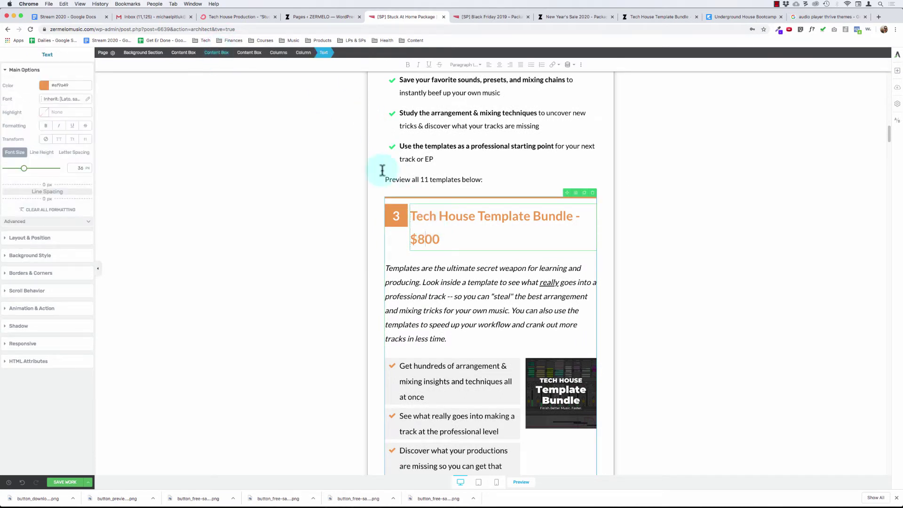
pyautogui.click(436, 217)
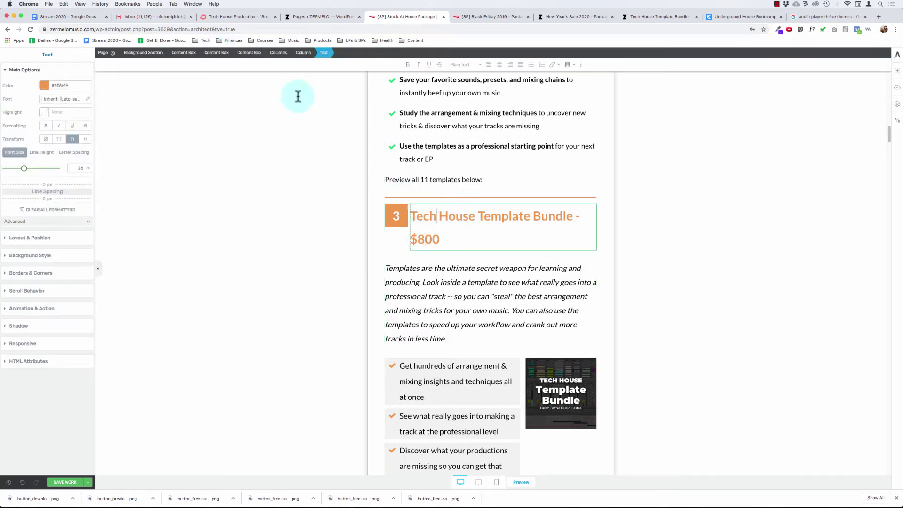
pyautogui.click(254, 53)
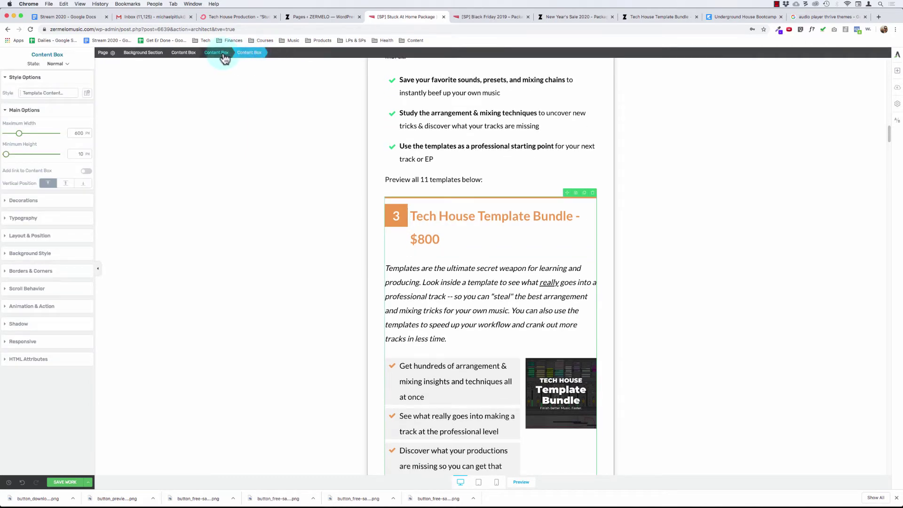
pyautogui.click(585, 192)
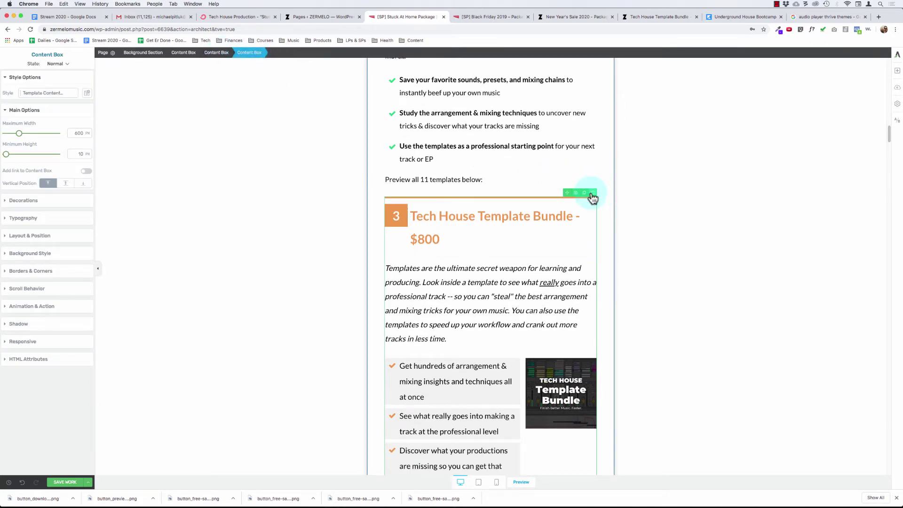
pyautogui.click(592, 193)
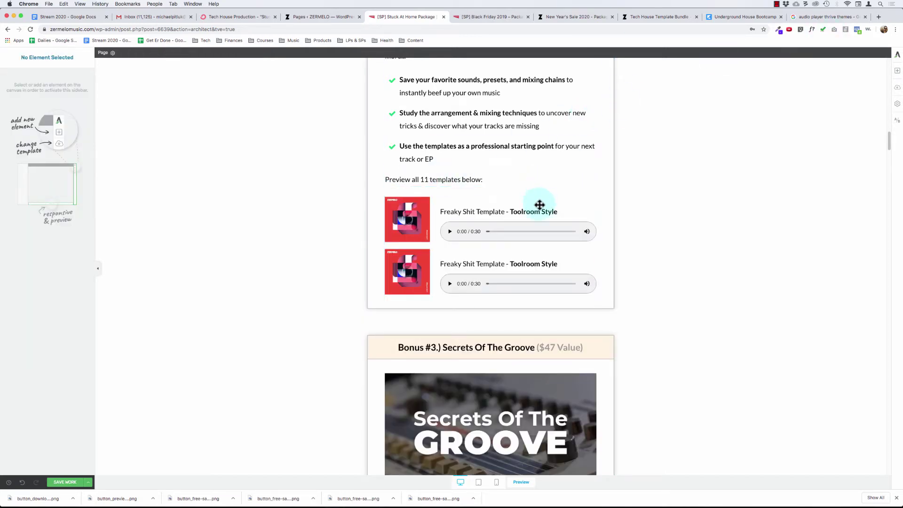
# Place a Templates & Symbols element beneath "Preview all 11 templates below:" and browse the saved templates for a preview block.
pyautogui.click(897, 71)
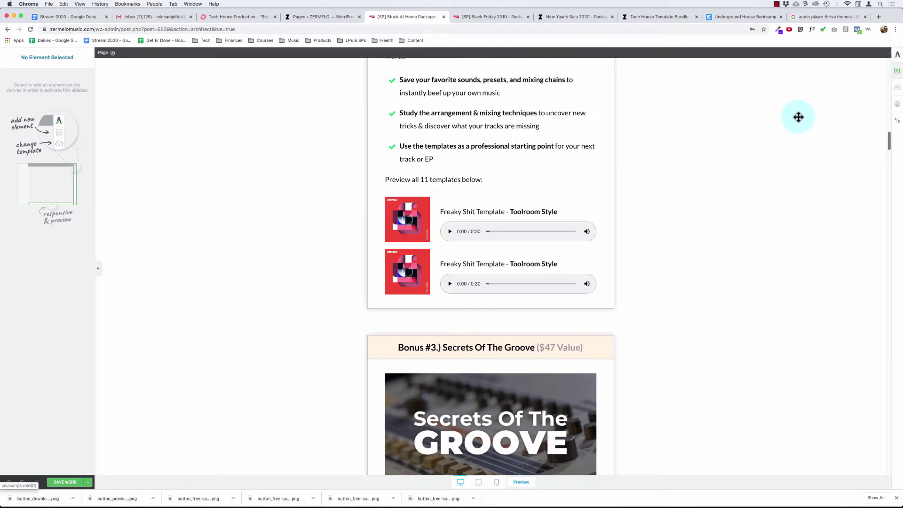
pyautogui.moveTo(833, 256); pyautogui.dragTo(457, 186)
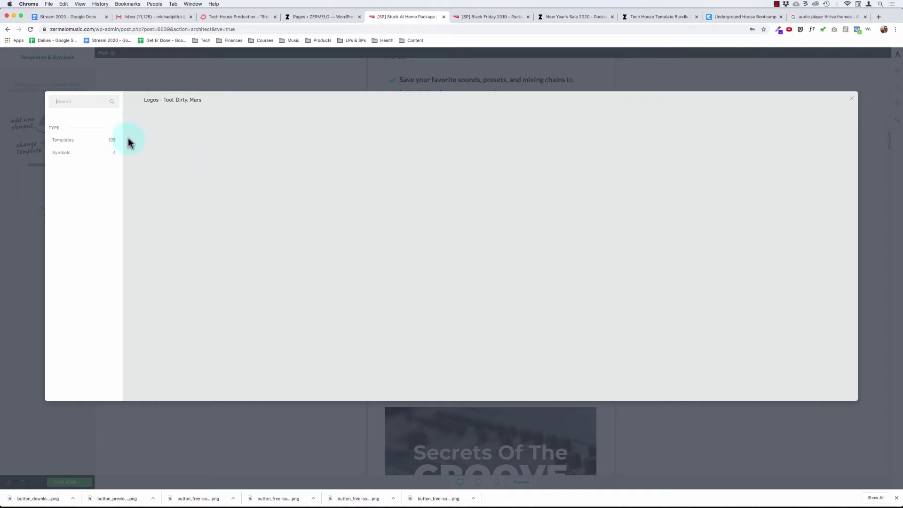
pyautogui.click(100, 144)
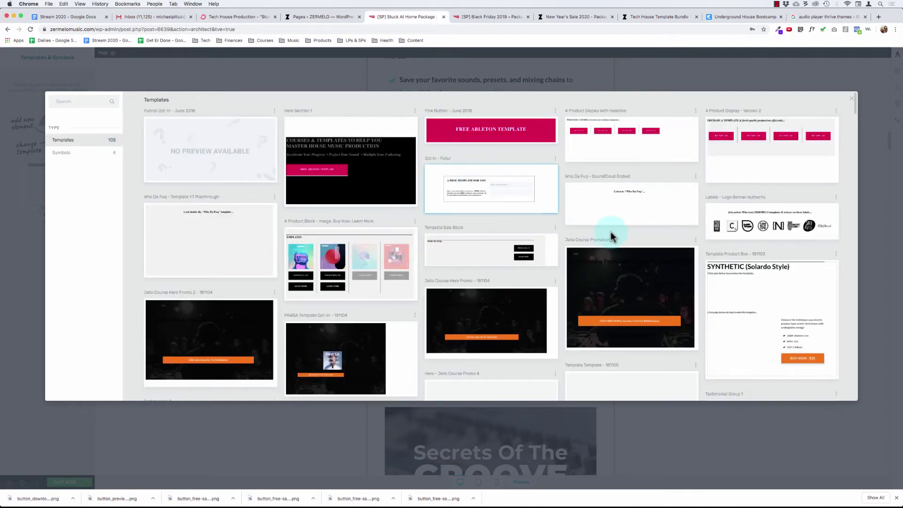
pyautogui.moveTo(855, 102); pyautogui.dragTo(873, 296)
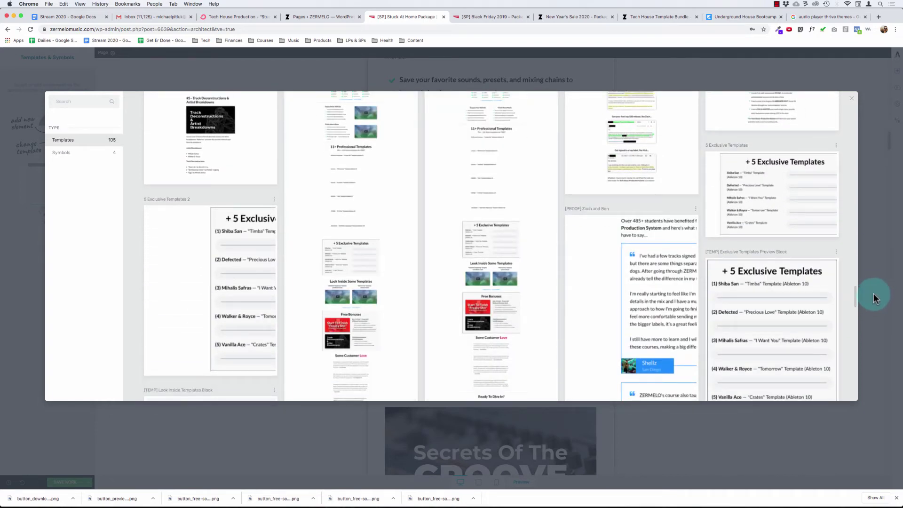
pyautogui.scroll(1, 706, 147)
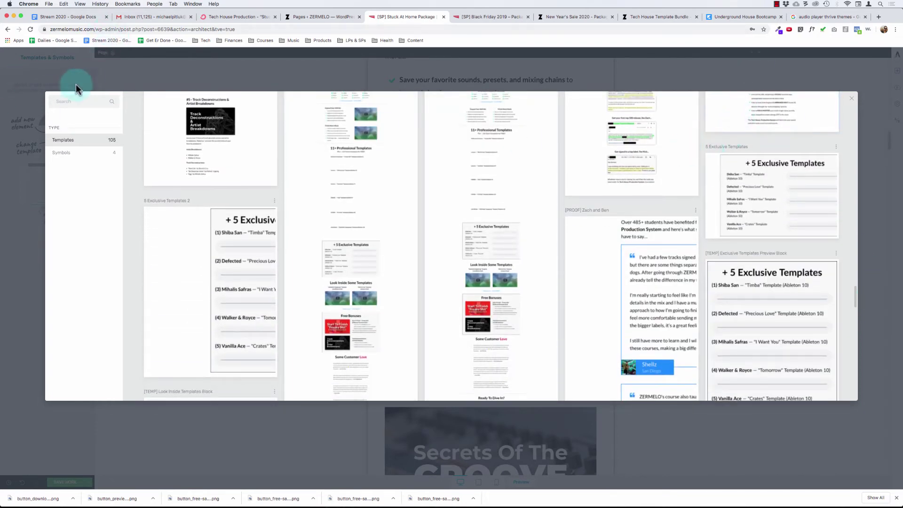
# Search the saved templates for "template" and insert the "5 Exclusive Templates 2" block beneath "Preview all 11 templates below:".
pyautogui.click(76, 101)
pyautogui.write('template')
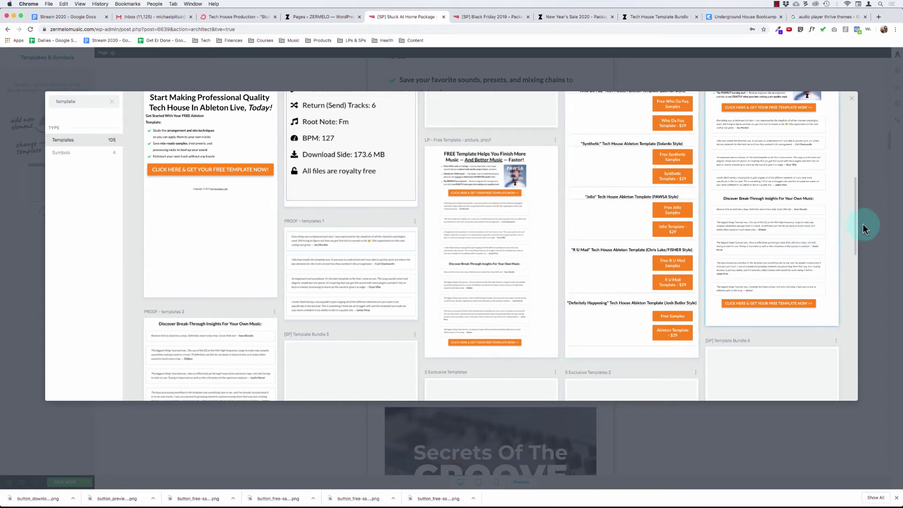
pyautogui.scroll(2, 854, 224)
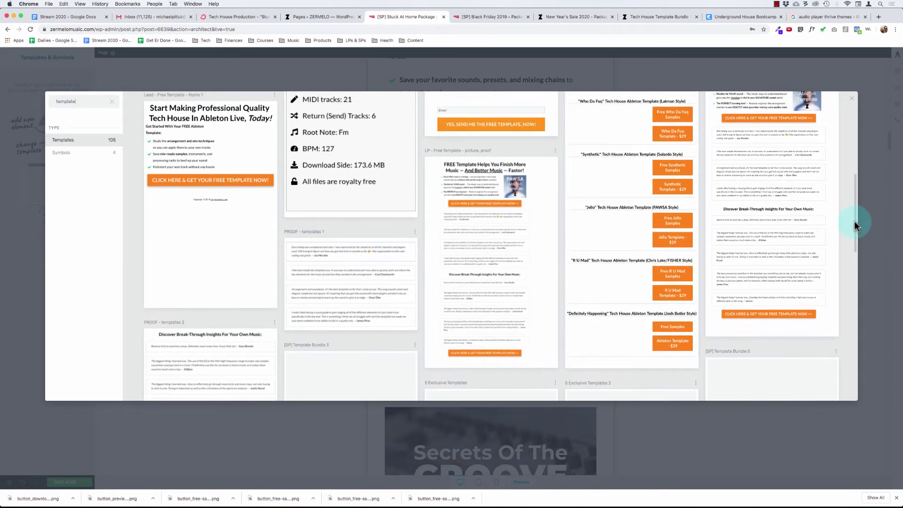
pyautogui.moveTo(855, 225); pyautogui.dragTo(853, 269)
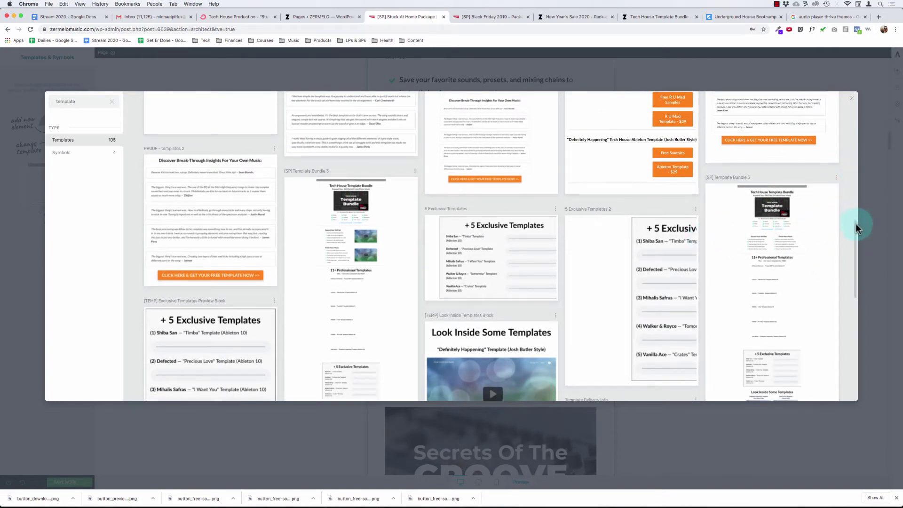
pyautogui.moveTo(854, 225); pyautogui.dragTo(852, 234)
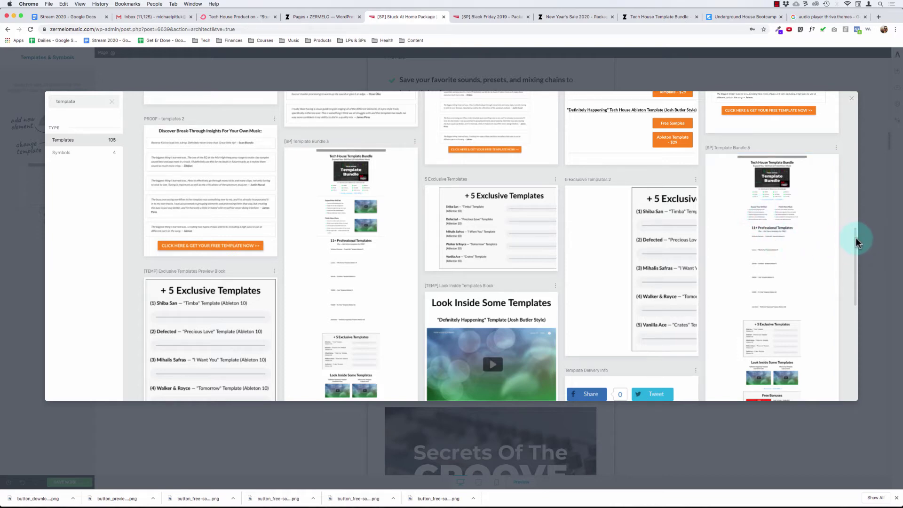
pyautogui.moveTo(854, 239)
pyautogui.mouseDown()
pyautogui.moveTo(849, 260)
pyautogui.moveTo(853, 249)
pyautogui.mouseUp()
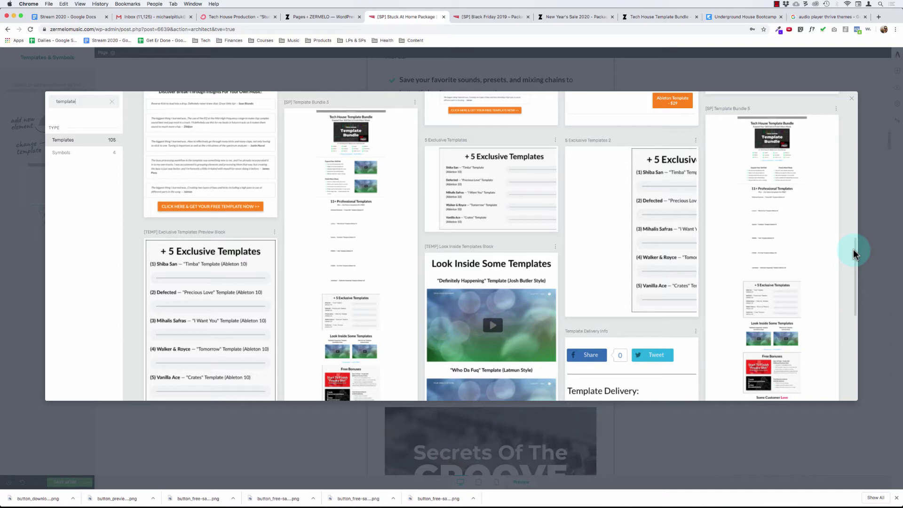
pyautogui.moveTo(853, 249); pyautogui.dragTo(861, 266)
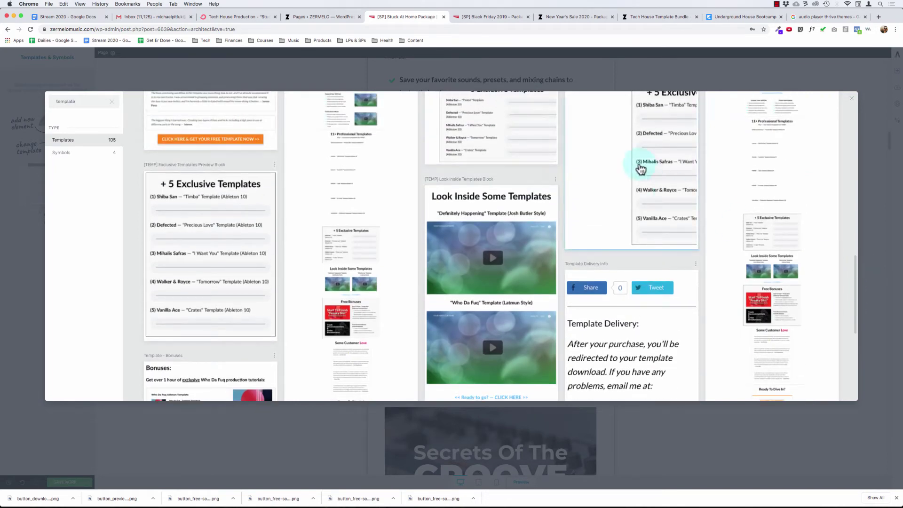
pyautogui.click(609, 182)
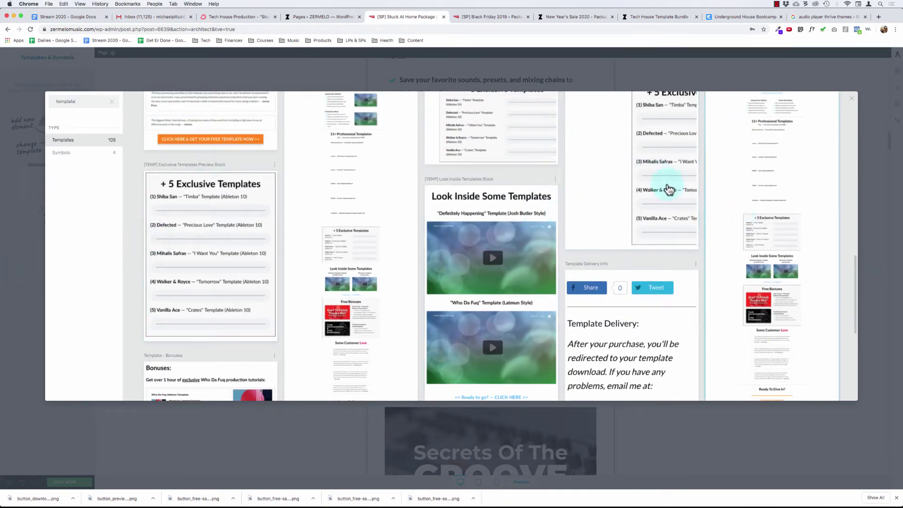
pyautogui.press('Escape')
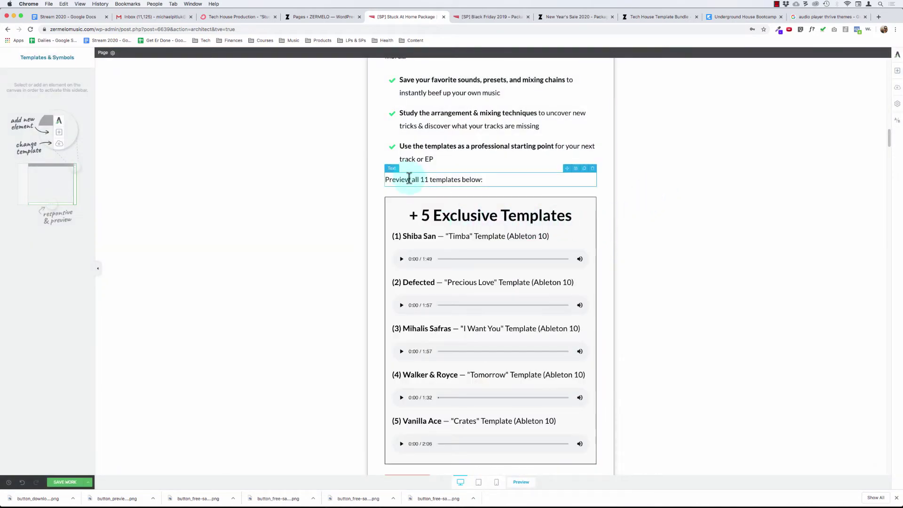
# Try replacing "Exclusive" with "Unreleased" in the inserted block's heading, and restore the "+ 5 Exclusive Templates" wording.
pyautogui.doubleClick(456, 219)
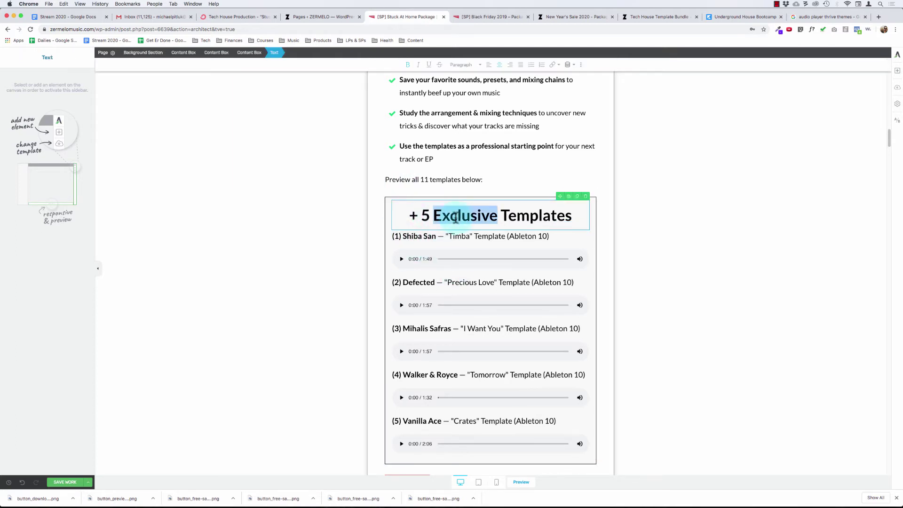
pyautogui.write('Unreleasee')
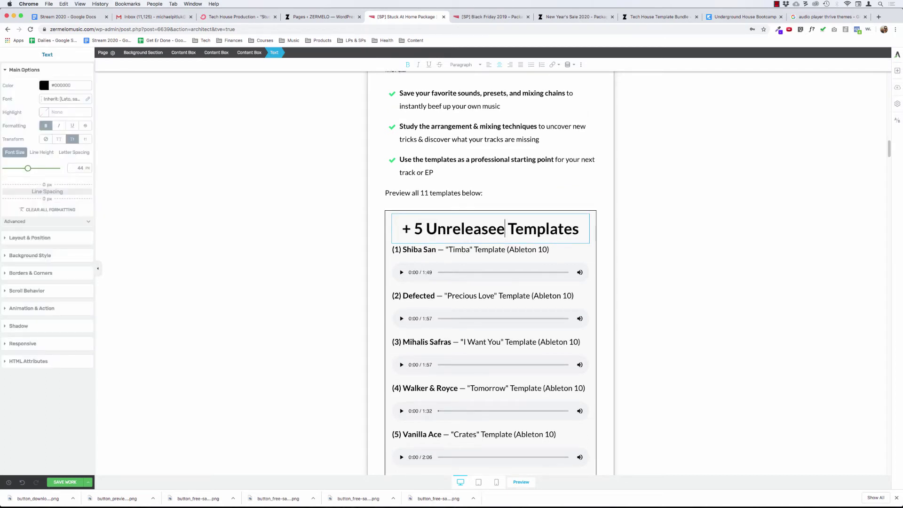
pyautogui.hotkey('alt', 'BackSpace')
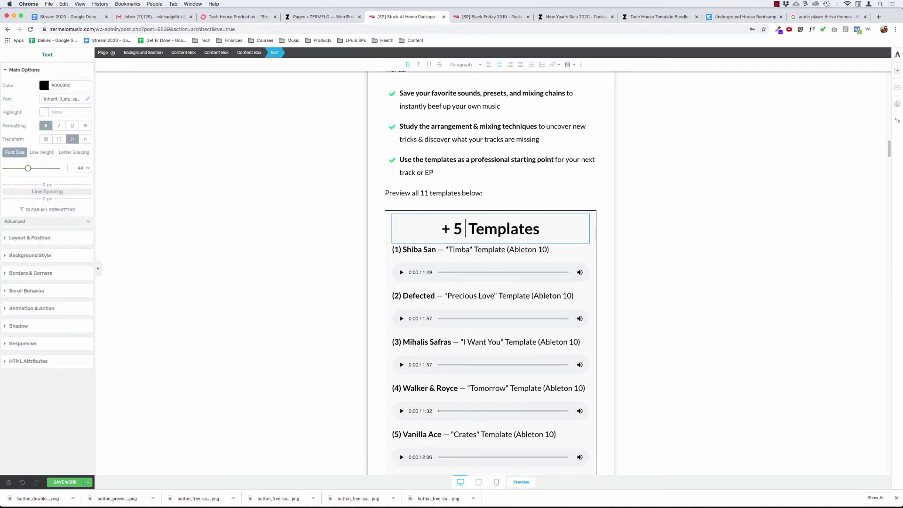
pyautogui.write('Exclusi')
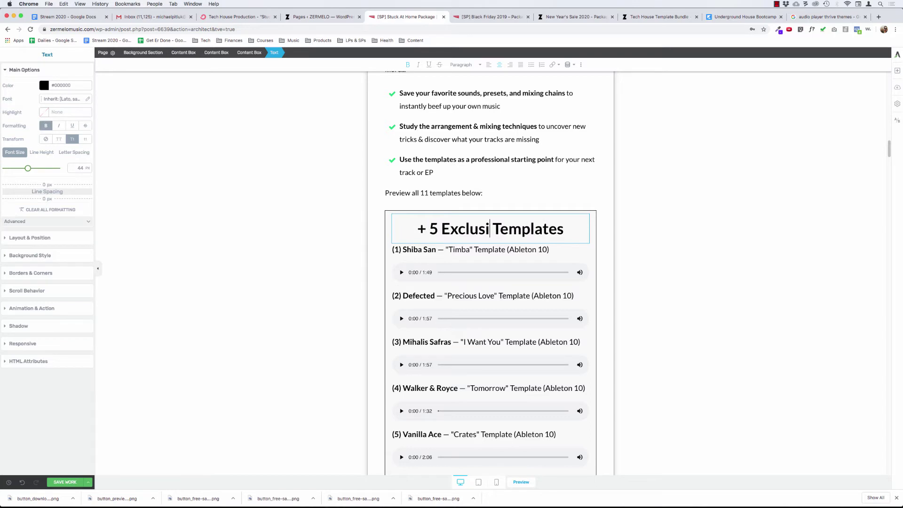
pyautogui.write('ve')
pyautogui.hotkey('alt', 'Left')
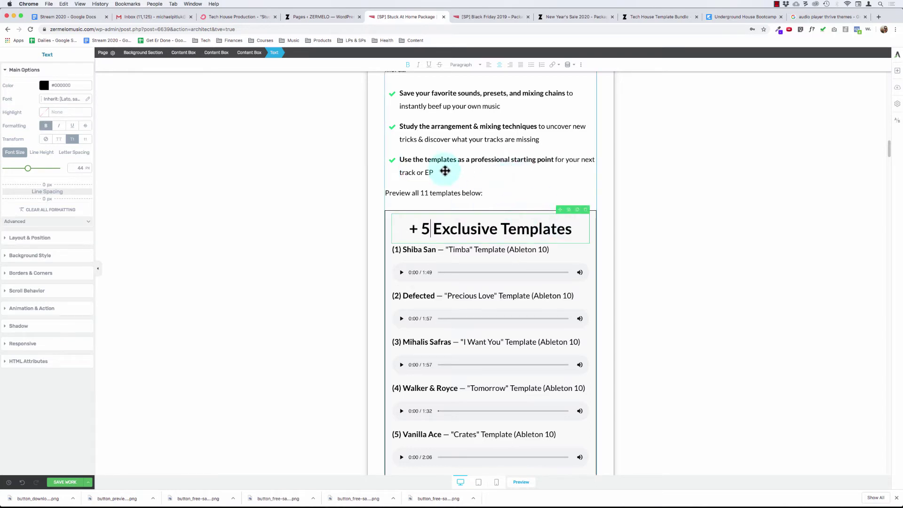
# Save the Stuck At Home sales page with the exclusive templates block in place.
pyautogui.click(496, 192)
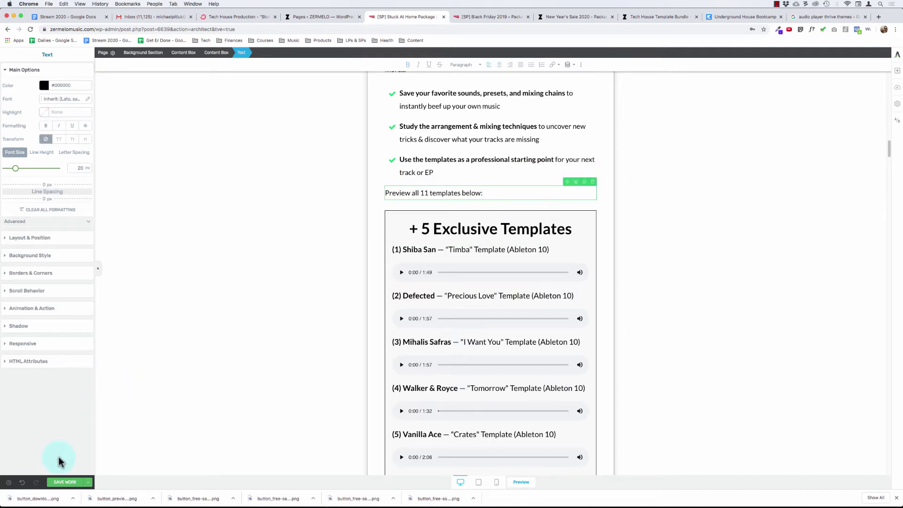
pyautogui.click(64, 482)
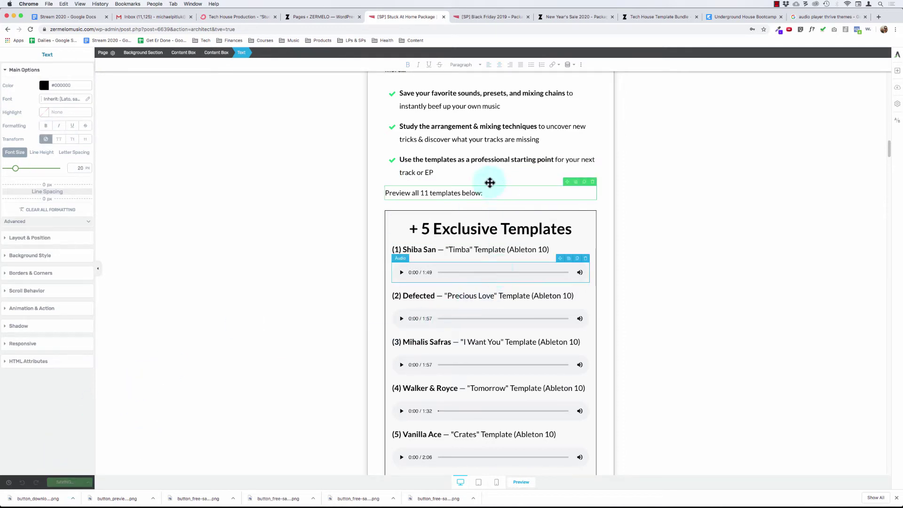
# Switch to the Black Friday 2019 page and select the content box wrapping the SoundCloud previews under "11+ Professional Templates".
pyautogui.click(483, 19)
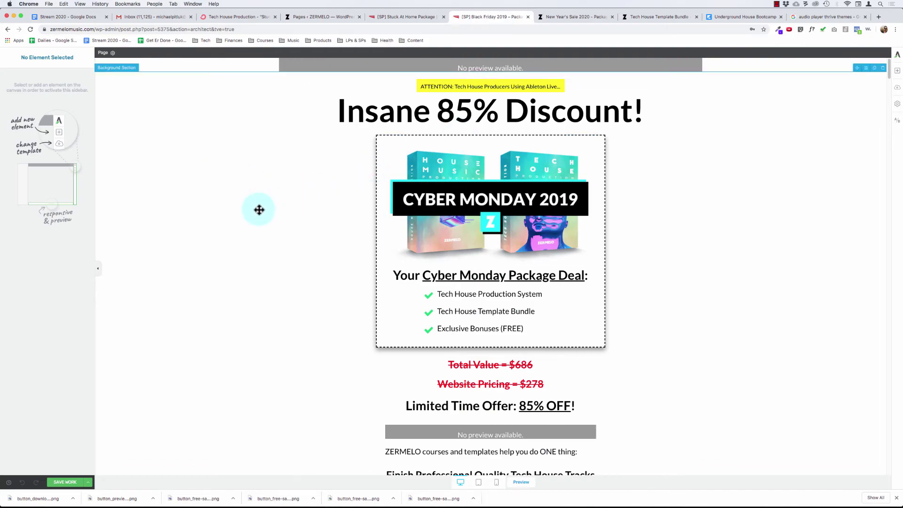
pyautogui.scroll(-10, 318, 242)
pyautogui.scroll(-15, 318, 244)
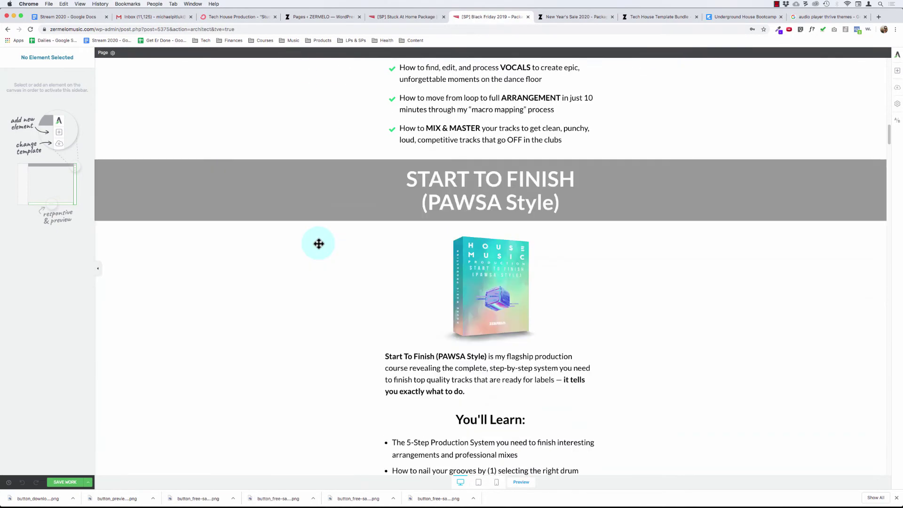
pyautogui.scroll(5, 318, 244)
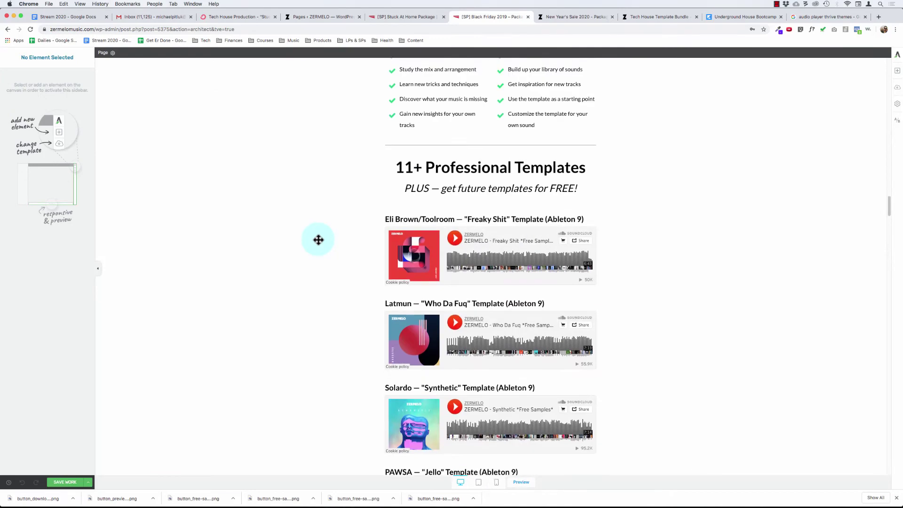
pyautogui.click(414, 250)
pyautogui.click(254, 51)
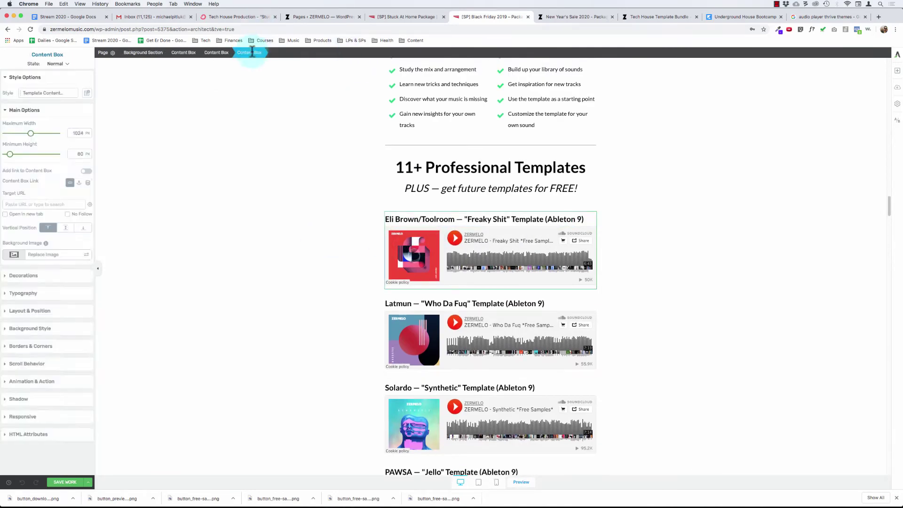
pyautogui.click(217, 53)
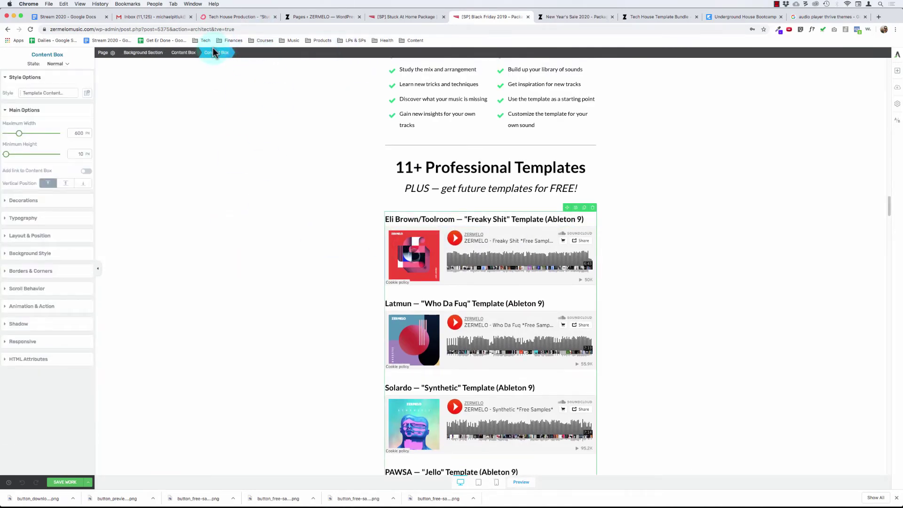
# Examine how far the content boxes around the template previews extend, from the "11+ Professional Templates" heading to the exclusive templates block.
pyautogui.scroll(-10, 262, 184)
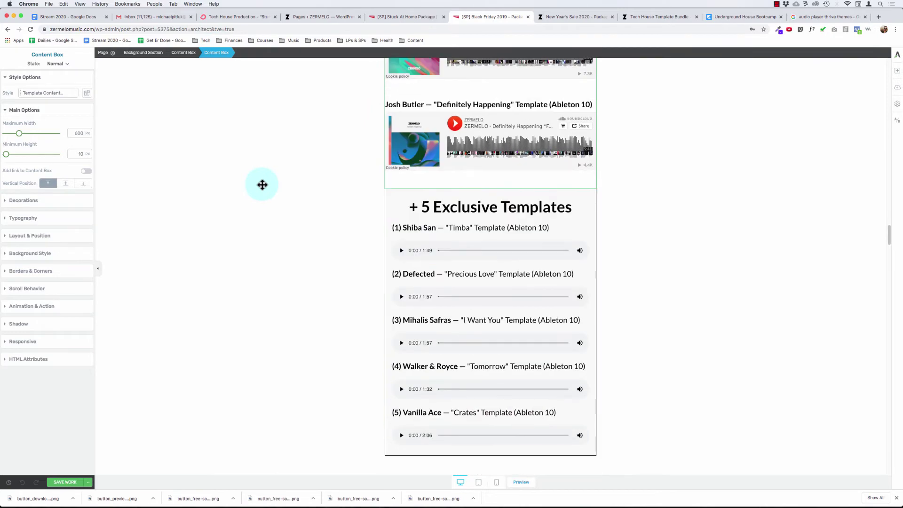
pyautogui.scroll(-1, 262, 184)
pyautogui.scroll(2, 262, 184)
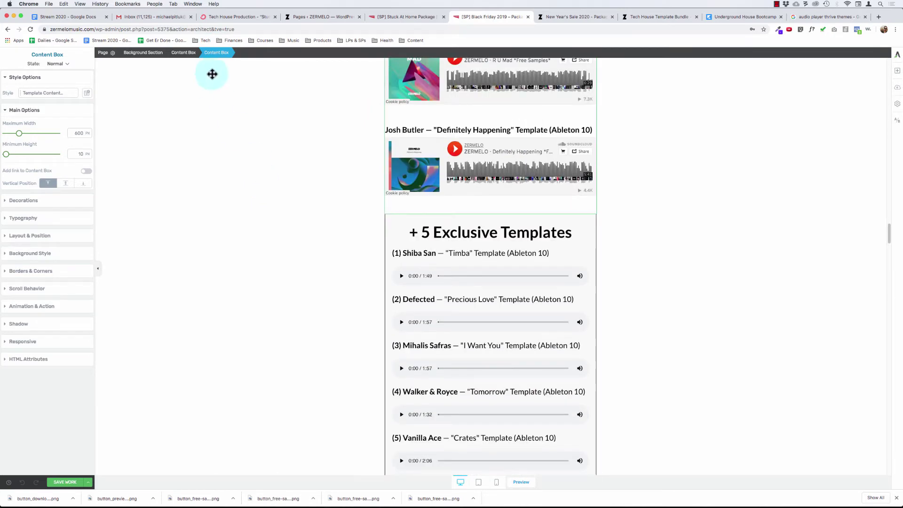
pyautogui.click(187, 52)
pyautogui.scroll(-7, 280, 127)
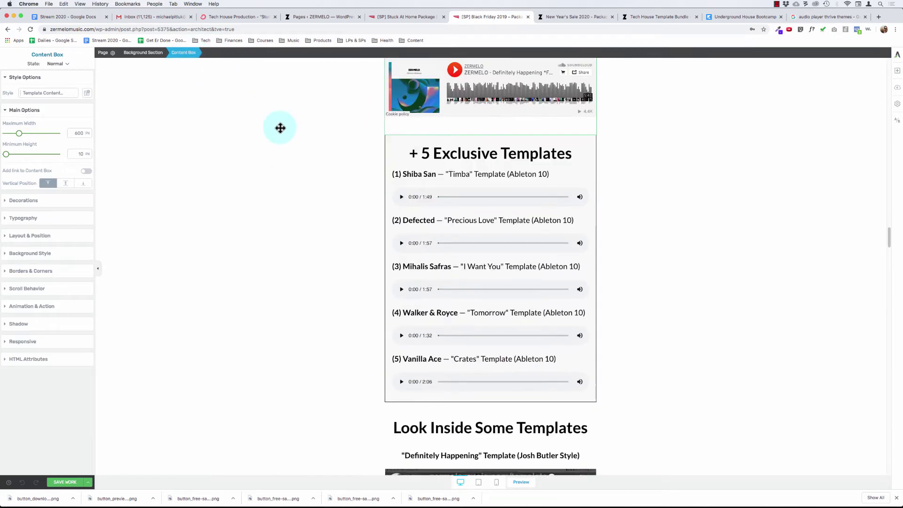
pyautogui.scroll(17, 281, 127)
pyautogui.scroll(12, 280, 128)
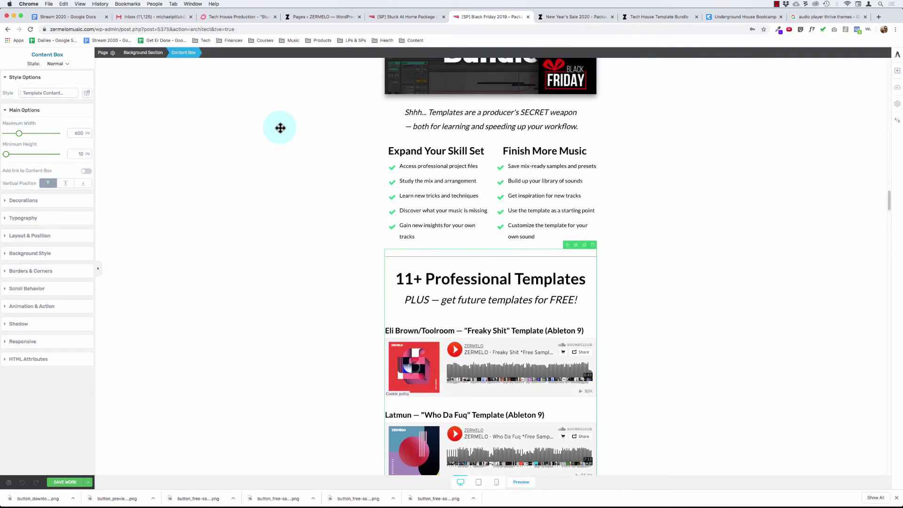
pyautogui.click(159, 55)
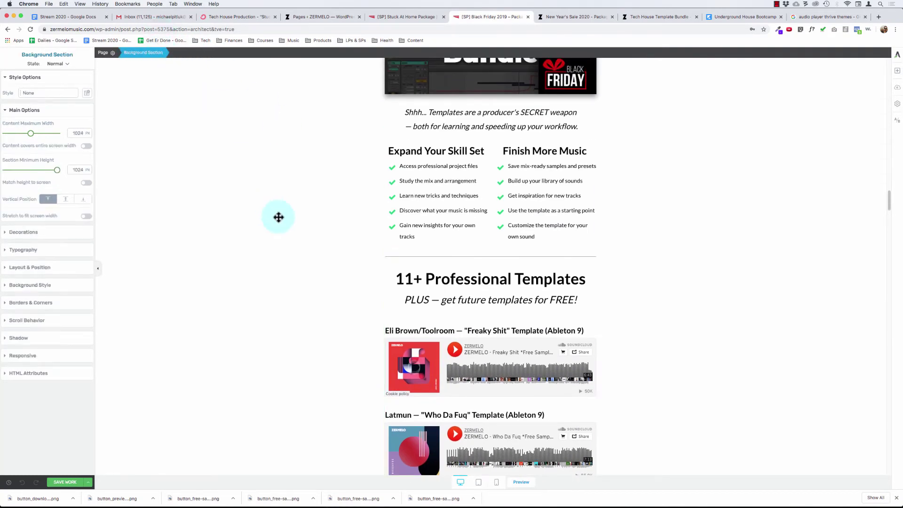
# Add a content box beneath "PLUS — get future templates for FREE!" and move the content box of SoundCloud previews into it.
pyautogui.click(897, 72)
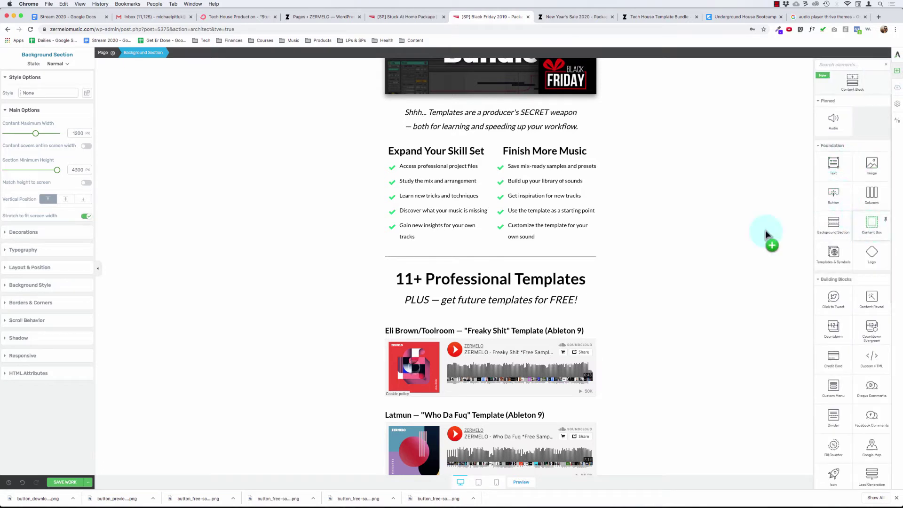
pyautogui.moveTo(766, 230); pyautogui.dragTo(512, 308)
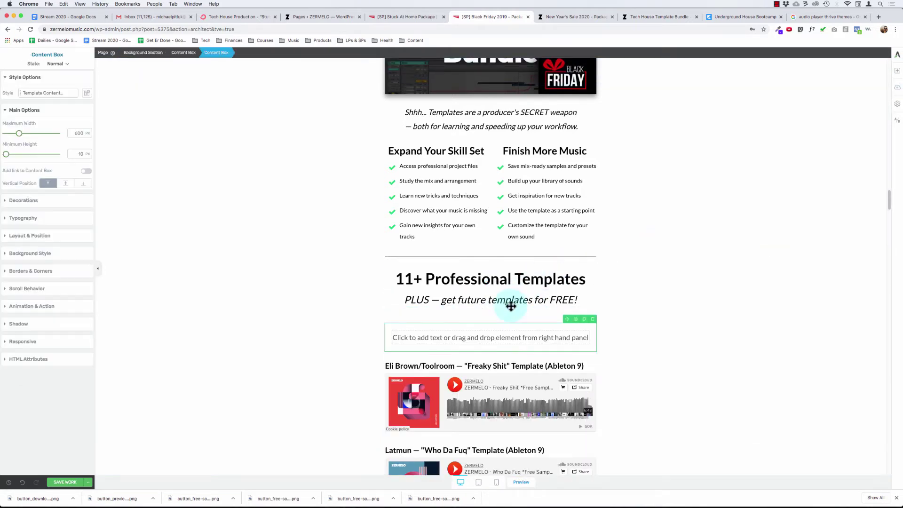
pyautogui.click(521, 366)
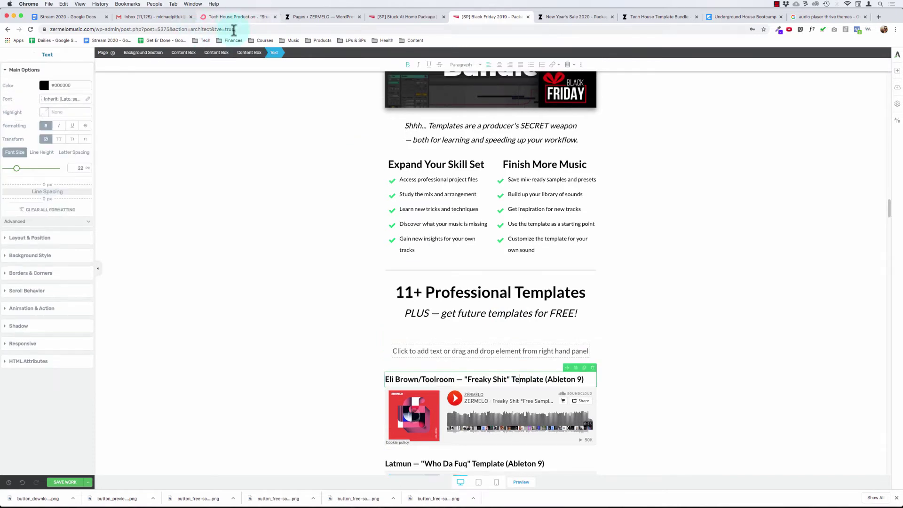
pyautogui.click(217, 52)
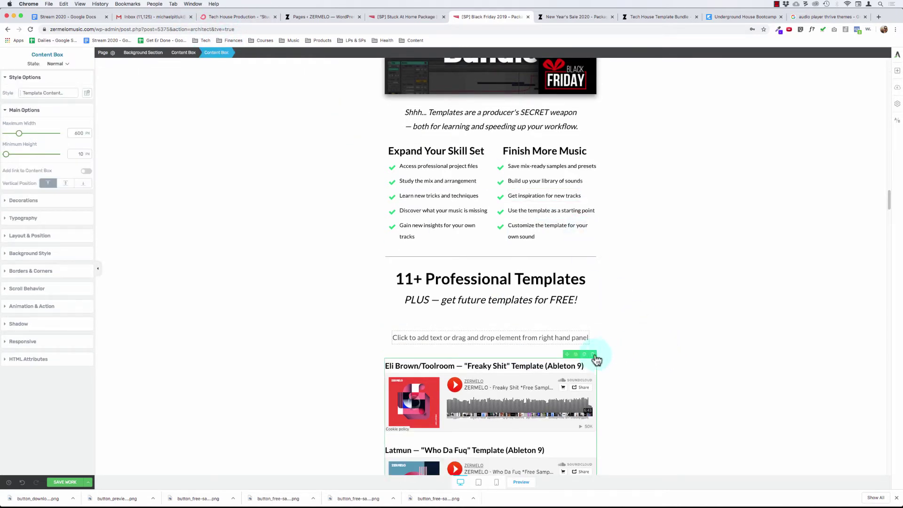
pyautogui.moveTo(568, 351); pyautogui.dragTo(559, 335)
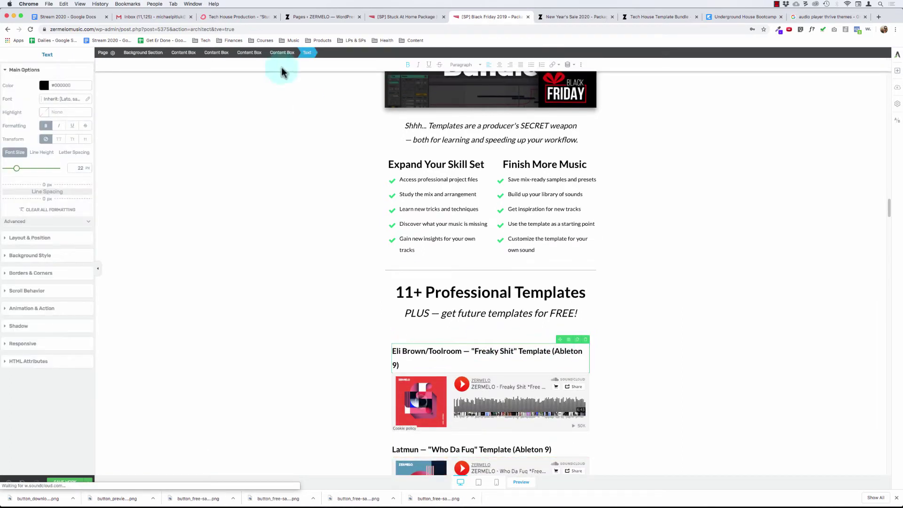
pyautogui.click(246, 54)
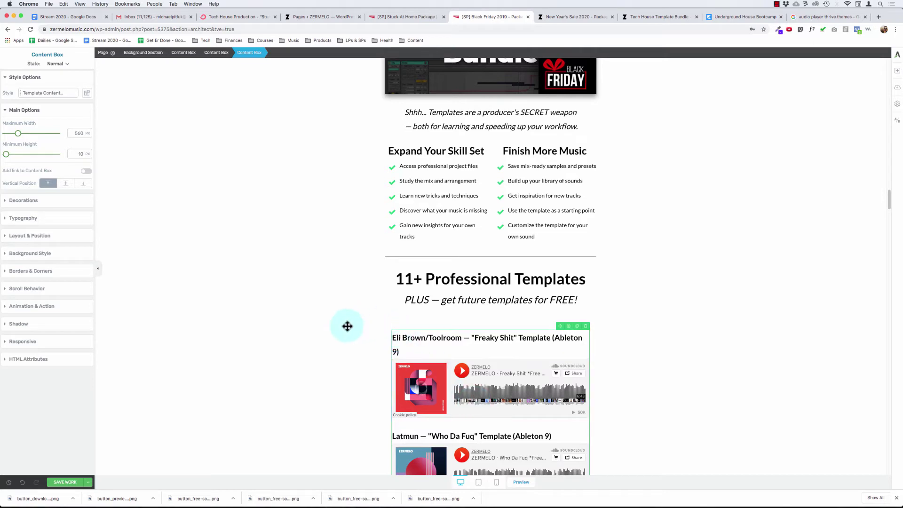
pyautogui.scroll(-2, 347, 326)
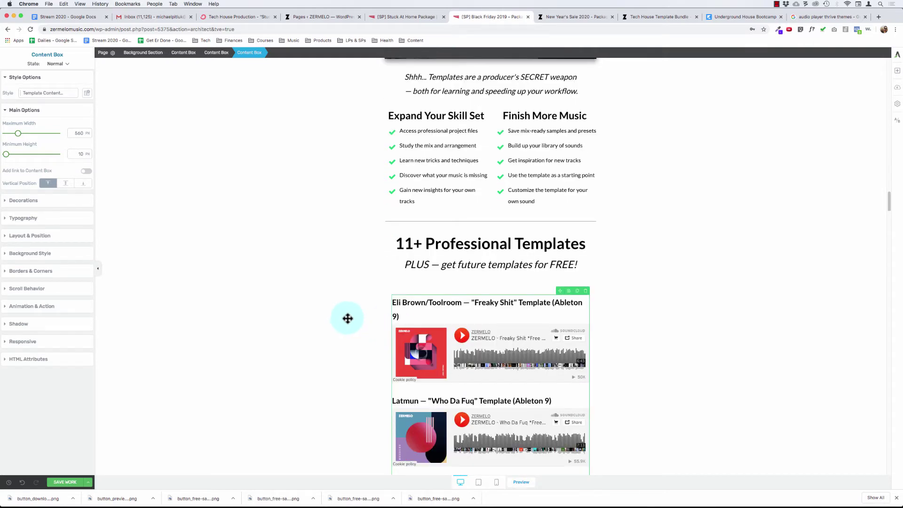
# Switch to the Stuck At Home page and place a new content box directly beneath "Preview all 11 templates below:".
pyautogui.click(254, 18)
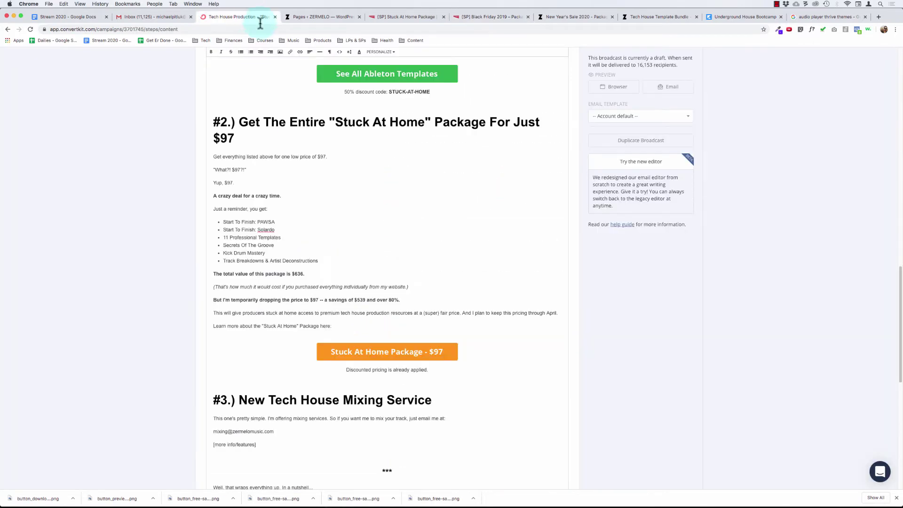
pyautogui.click(387, 18)
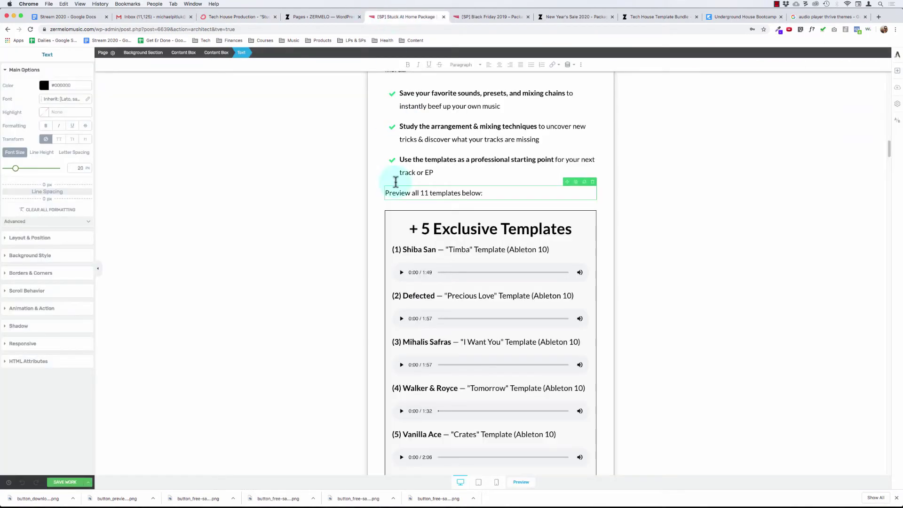
pyautogui.click(390, 214)
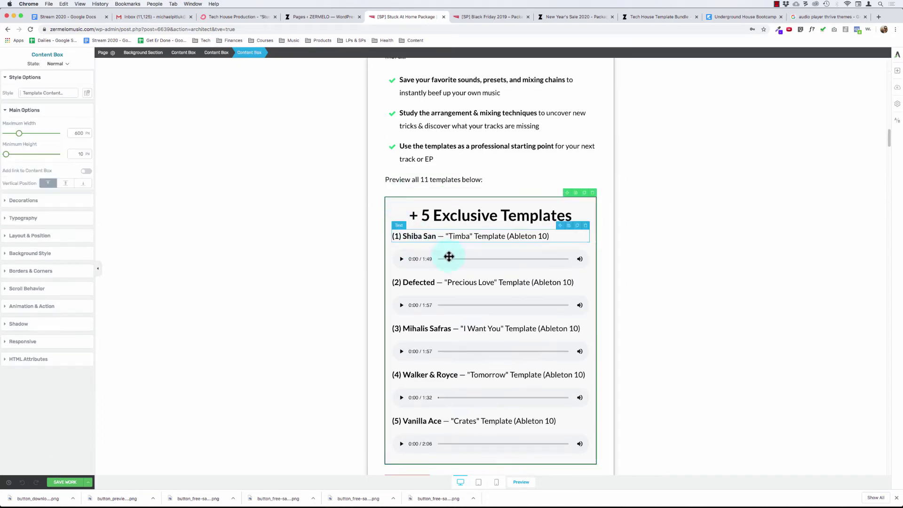
pyautogui.scroll(2, 458, 260)
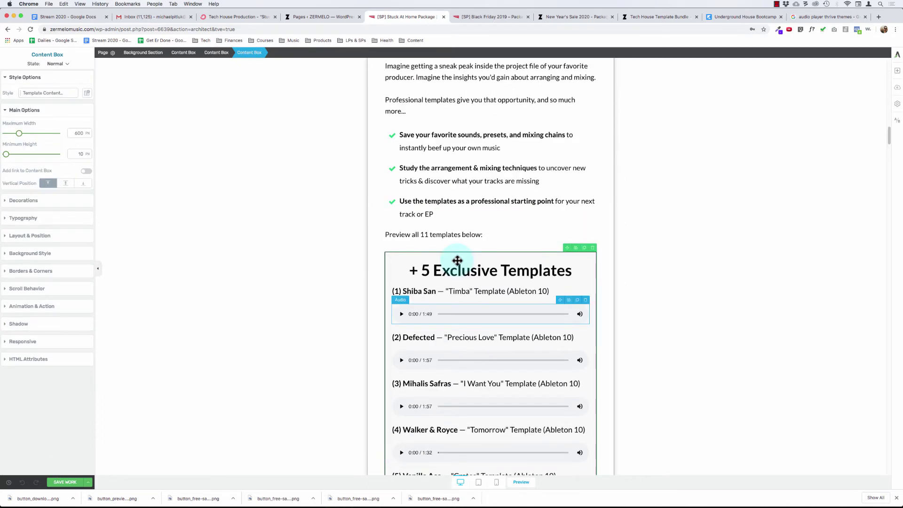
pyautogui.click(492, 234)
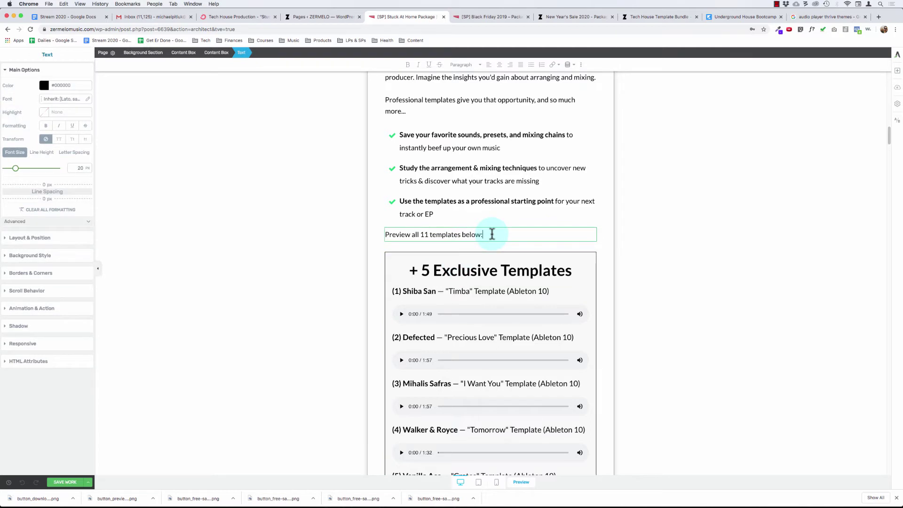
pyautogui.click(897, 70)
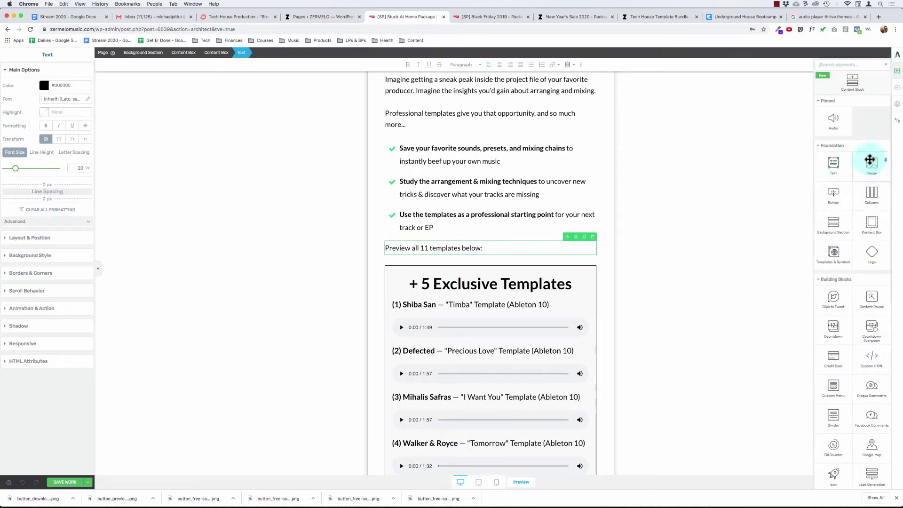
pyautogui.moveTo(871, 225); pyautogui.dragTo(473, 251)
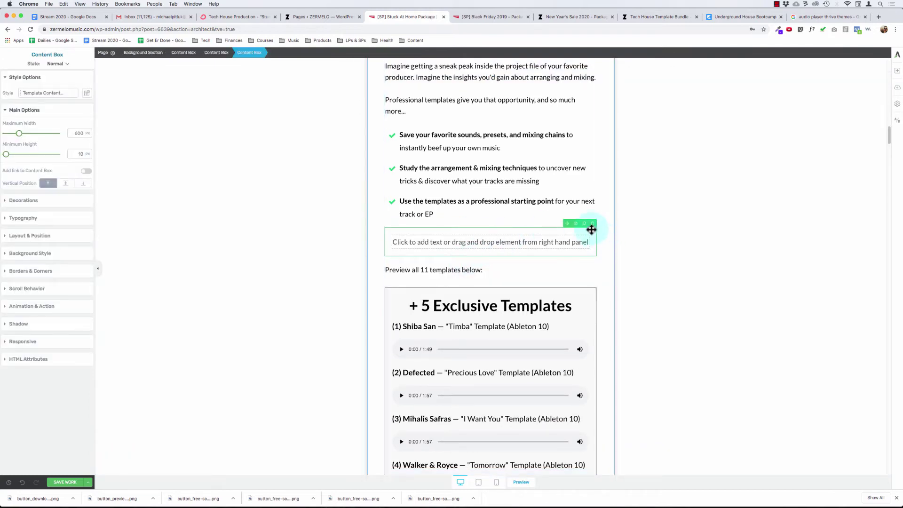
pyautogui.moveTo(570, 219); pyautogui.dragTo(460, 266)
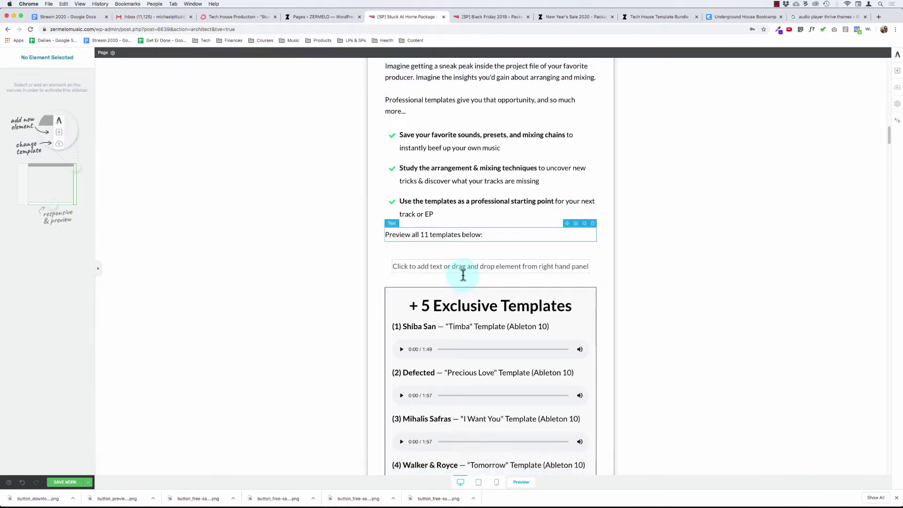
# Insert a two-column layout with equal 1/2 columns inside the empty content box.
pyautogui.click(897, 73)
pyautogui.moveTo(863, 171); pyautogui.dragTo(503, 270)
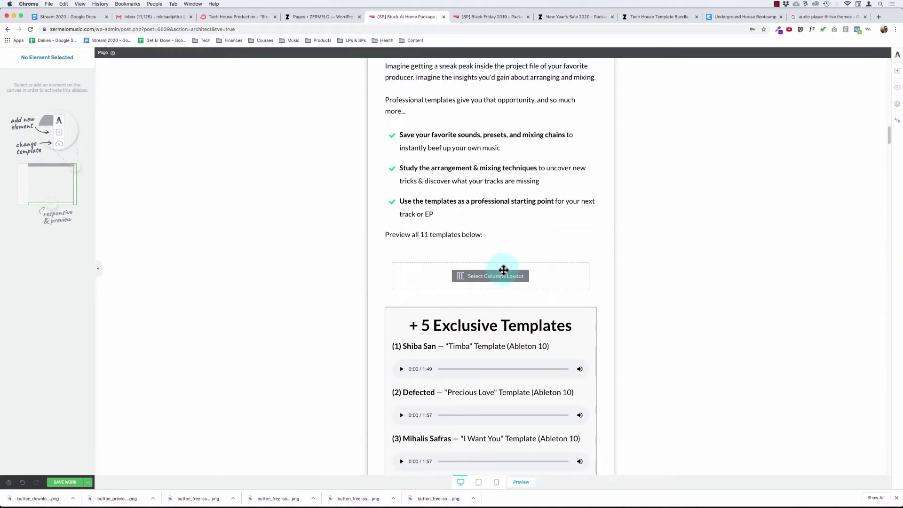
pyautogui.moveTo(492, 281)
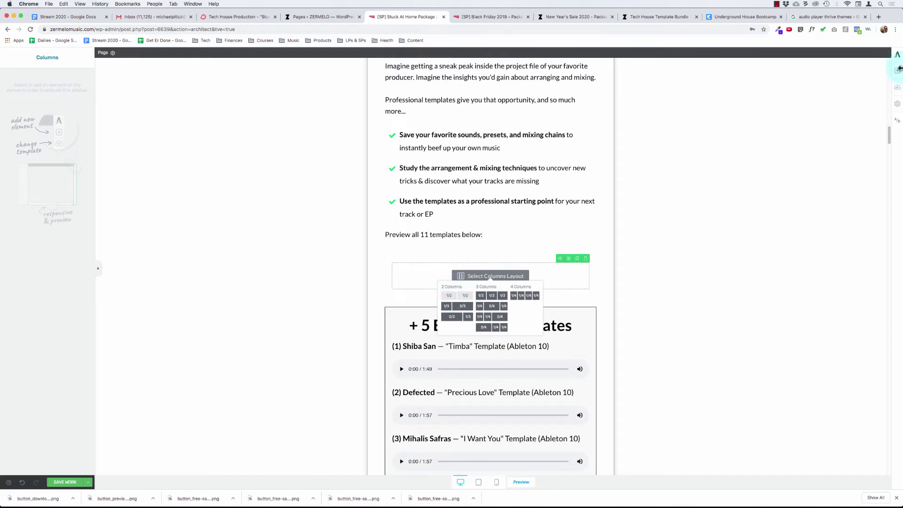
pyautogui.click(450, 296)
# Add an image element to the first column and a text element with an audio element beneath it to the second.
pyautogui.click(897, 72)
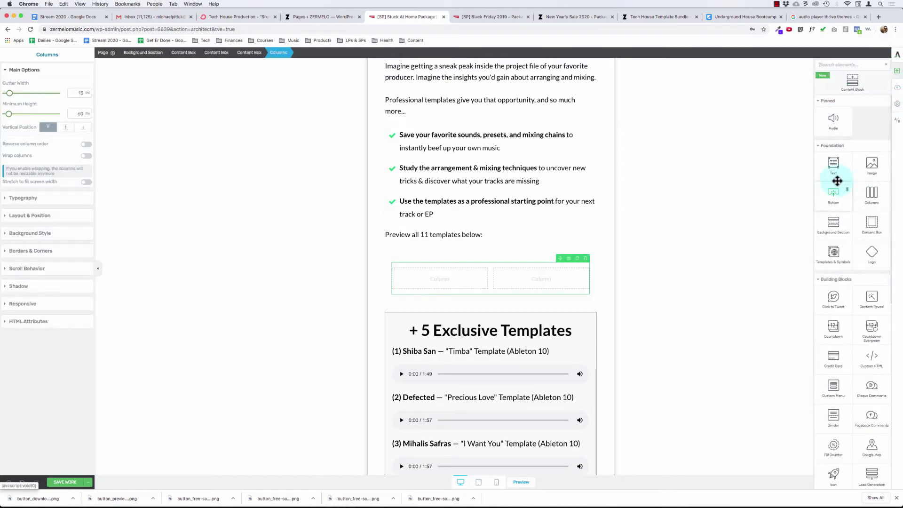
pyautogui.moveTo(833, 172); pyautogui.dragTo(547, 277)
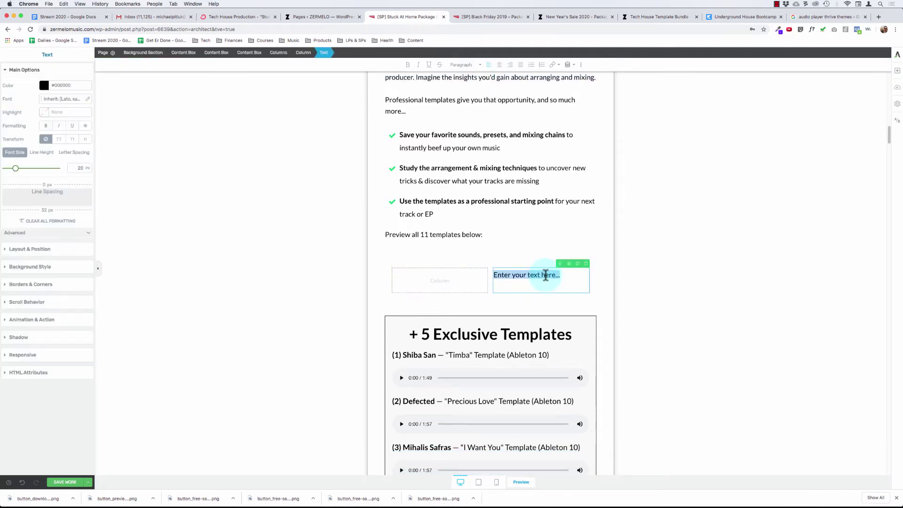
pyautogui.click(896, 70)
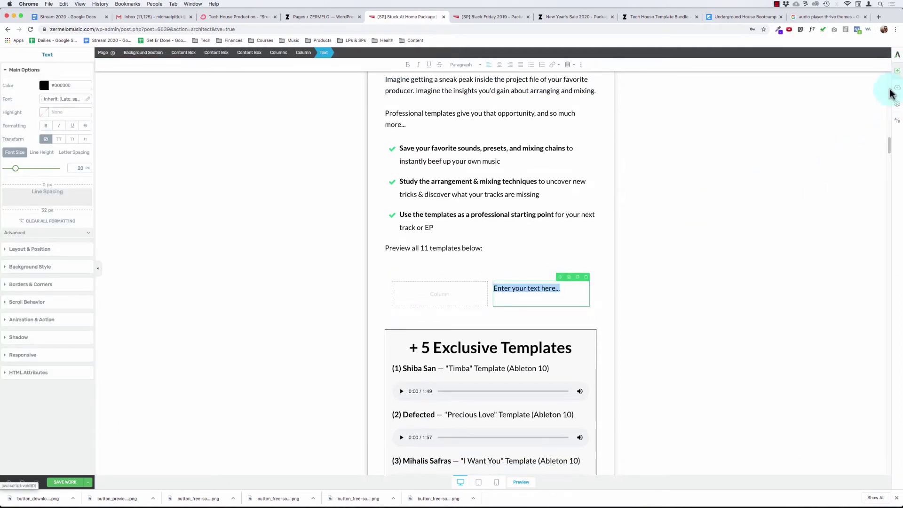
pyautogui.moveTo(871, 171); pyautogui.dragTo(440, 296)
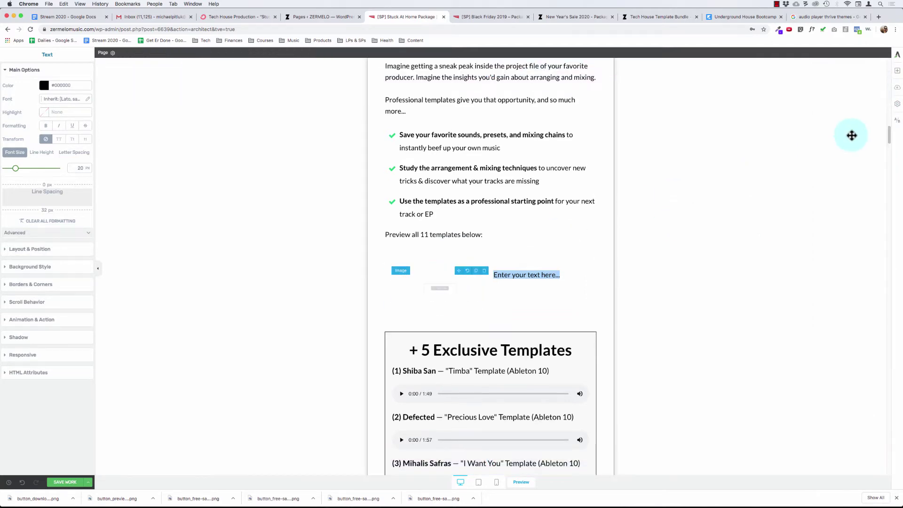
pyautogui.click(896, 72)
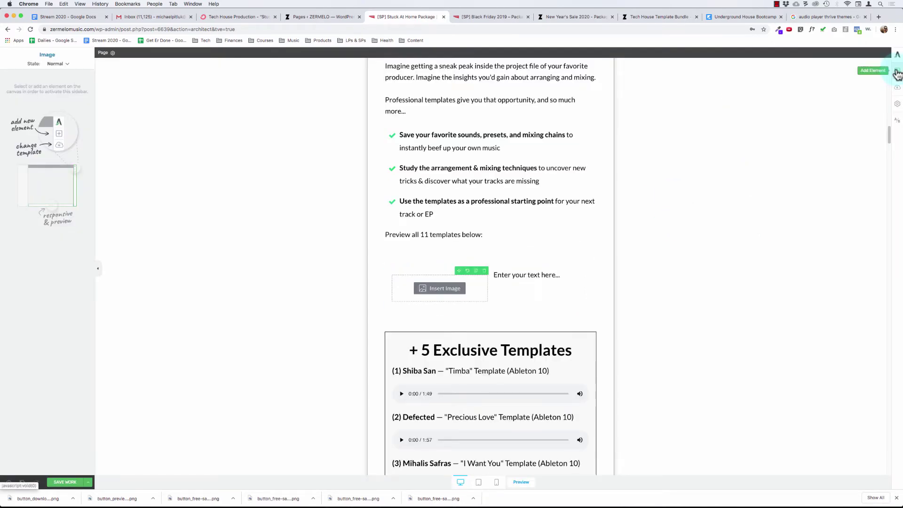
pyautogui.click(897, 71)
pyautogui.moveTo(865, 120); pyautogui.dragTo(526, 278)
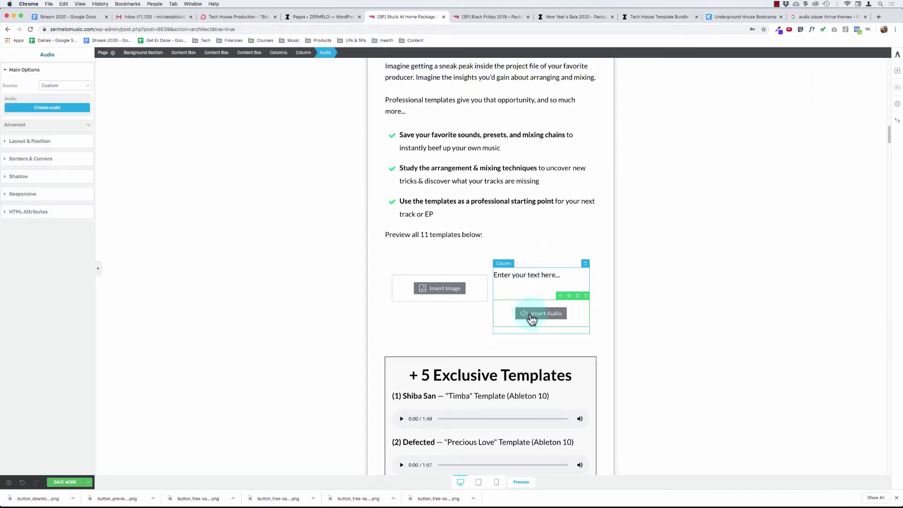
# Load 170901-ZERMELO-Eli-Brown-2.2-AFTER-MIX-2.wav into the audio element and Freaky-Shit-Artwork.jpg into the image element from the media library.
pyautogui.click(50, 108)
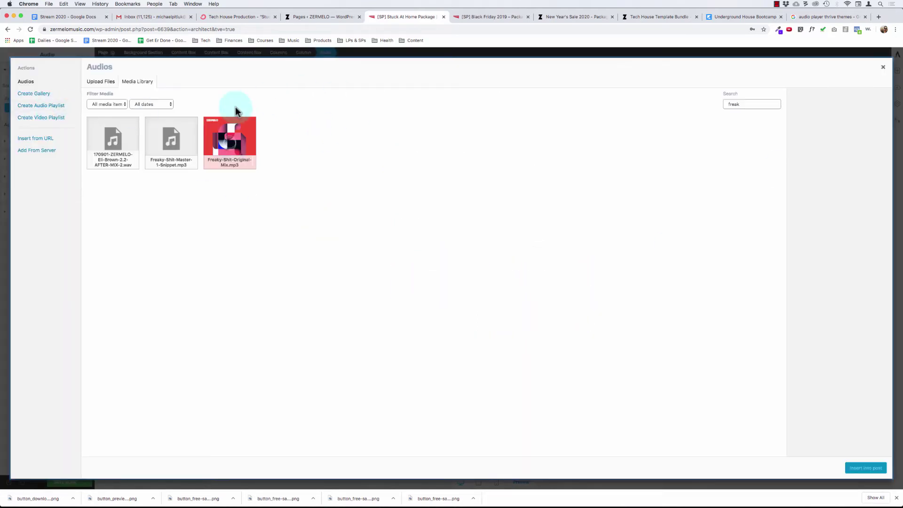
pyautogui.click(117, 141)
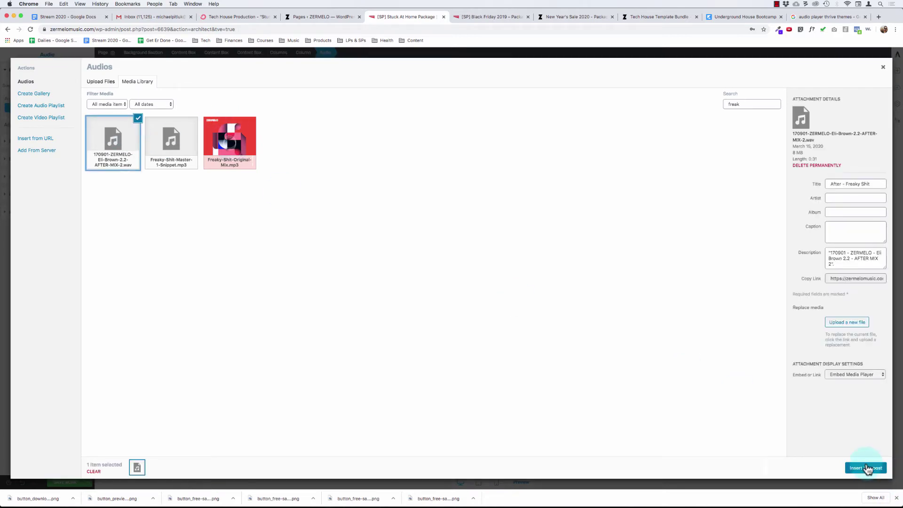
pyautogui.click(867, 468)
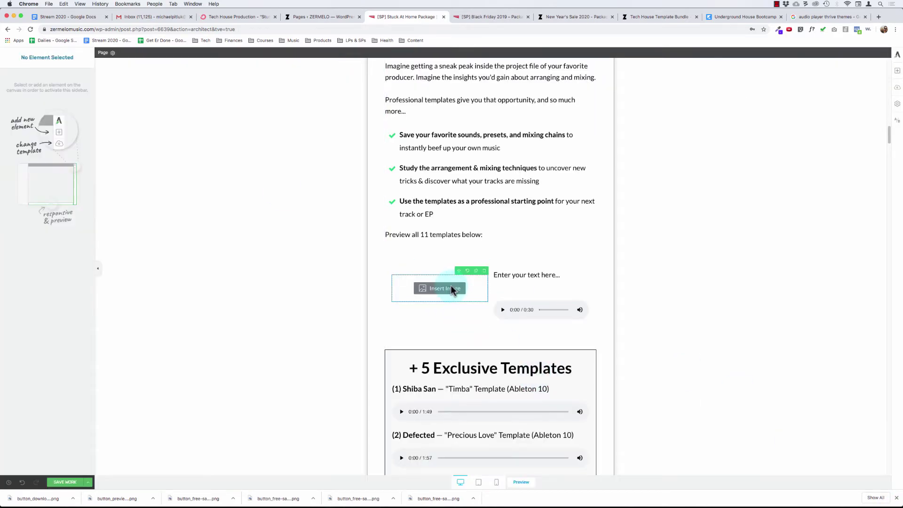
pyautogui.click(451, 289)
pyautogui.click(297, 147)
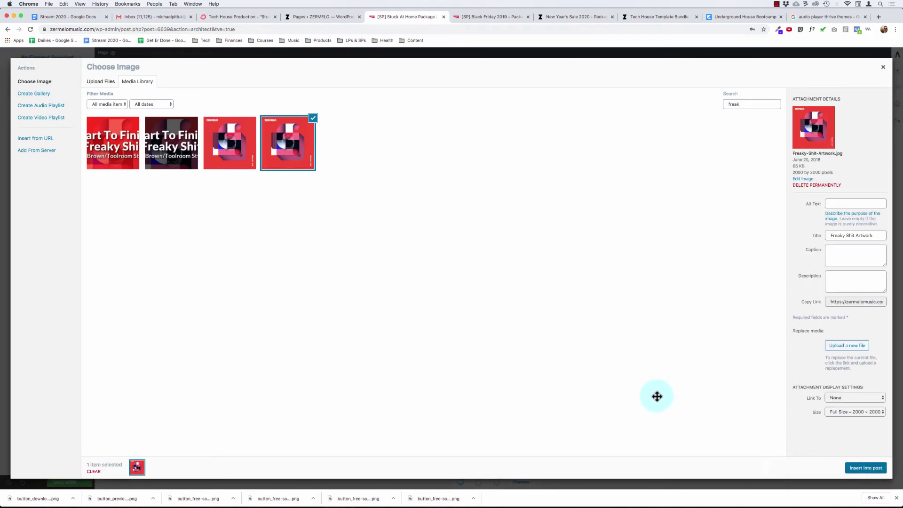
# Replace the placeholder text above the audio player with "Freaky Shit Template — Toolroom Style", with "Toolroom Style" in bold on its own line.
pyautogui.click(527, 270)
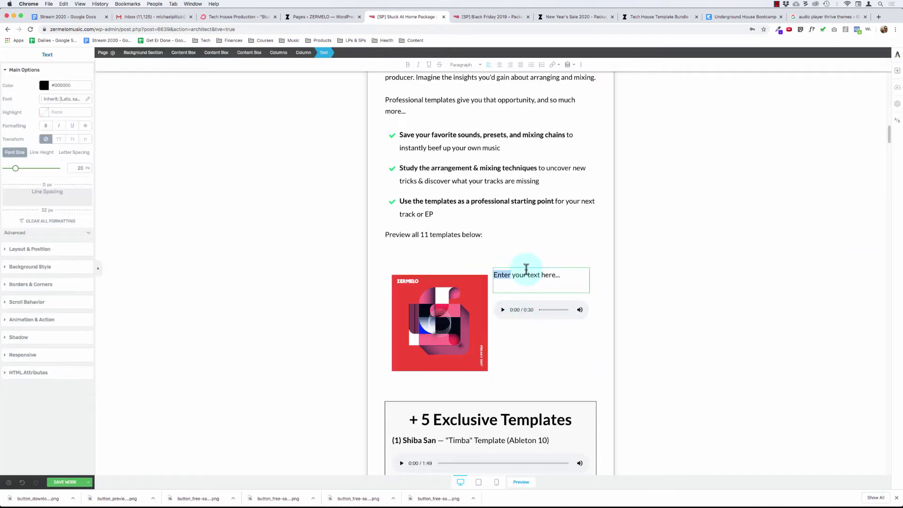
pyautogui.tripleClick(527, 270)
pyautogui.write('Freaky Shit Template (Toolroom Style')
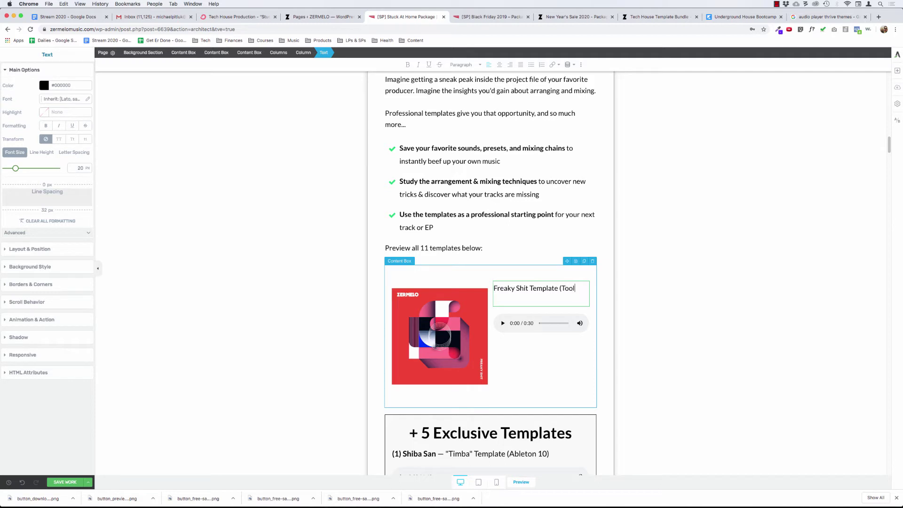
pyautogui.write('om Style')
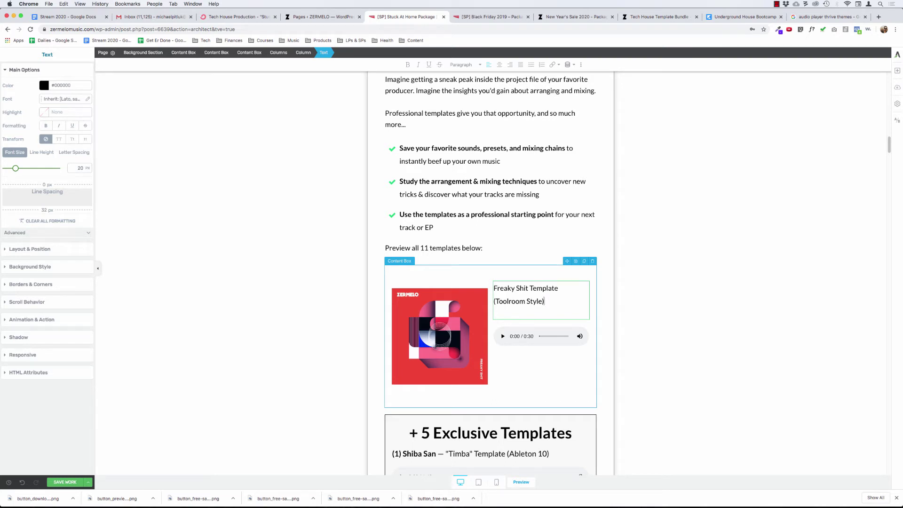
pyautogui.press('BackSpace')
pyautogui.press('Return')
pyautogui.press('super+shift+Right')
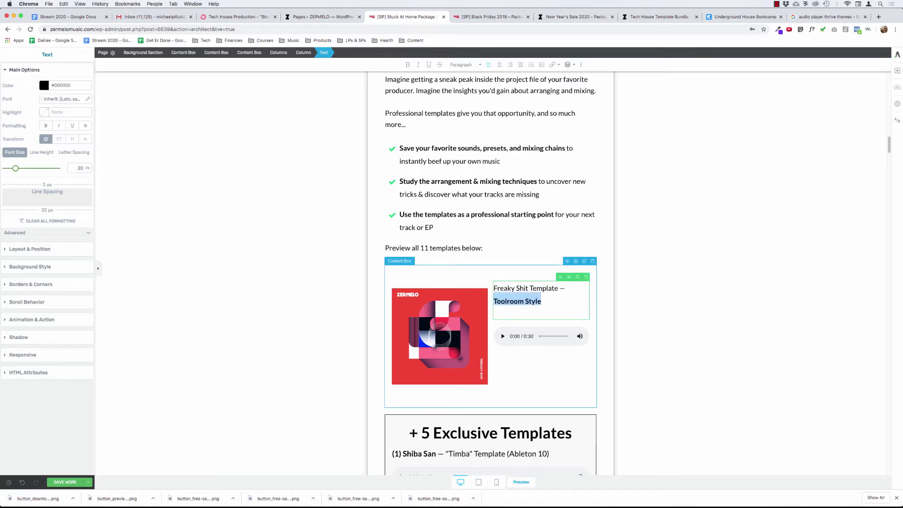
# Set the size of the Freaky Shit artwork image to 200 px.
pyautogui.click(448, 301)
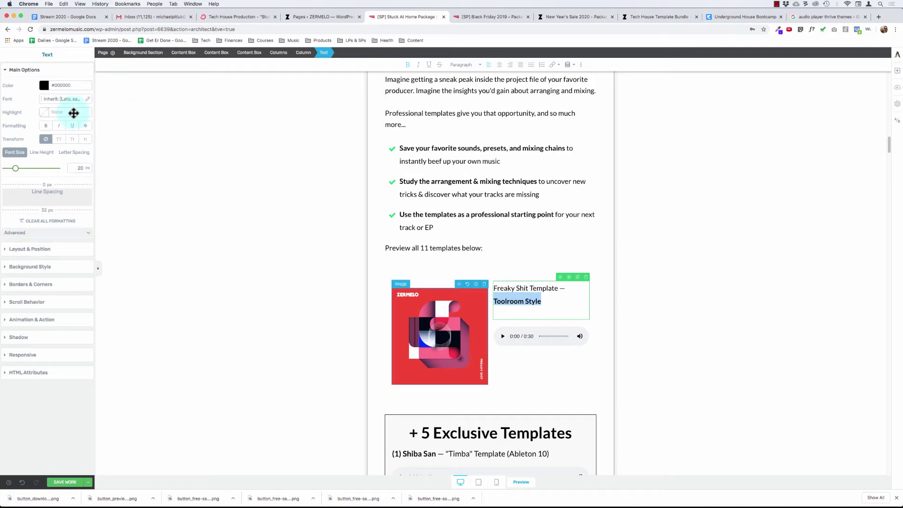
pyautogui.doubleClick(76, 151)
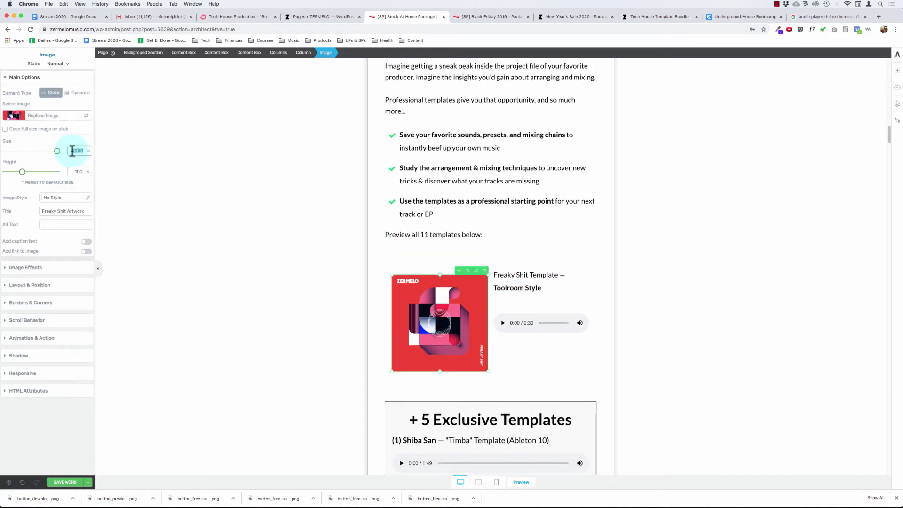
pyautogui.write('200')
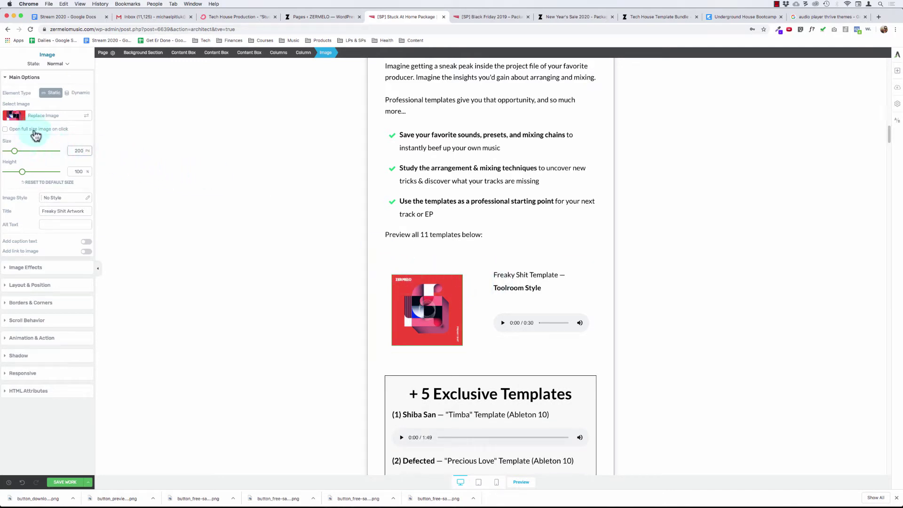
# Set the spacing below the "Freaky Shit Template — Toolroom Style" text to 0 px and its padding to 0.
pyautogui.click(496, 284)
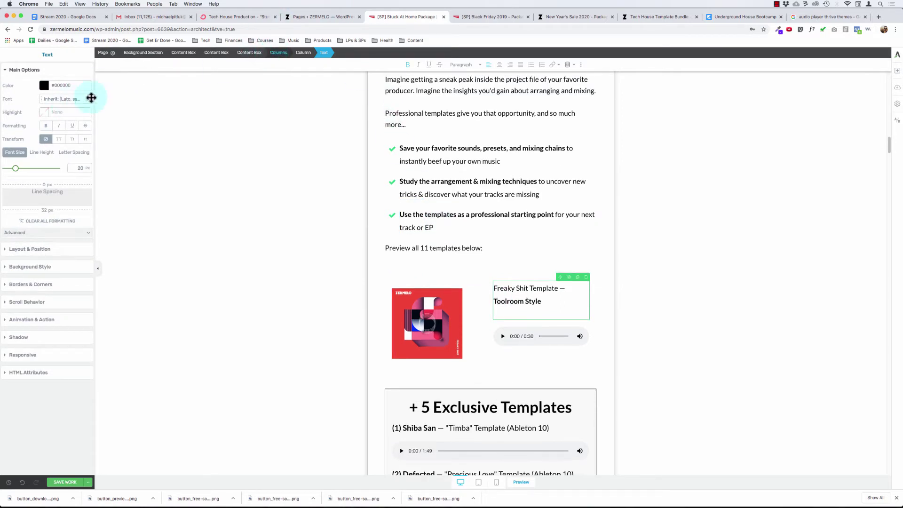
pyautogui.click(535, 346)
pyautogui.click(507, 288)
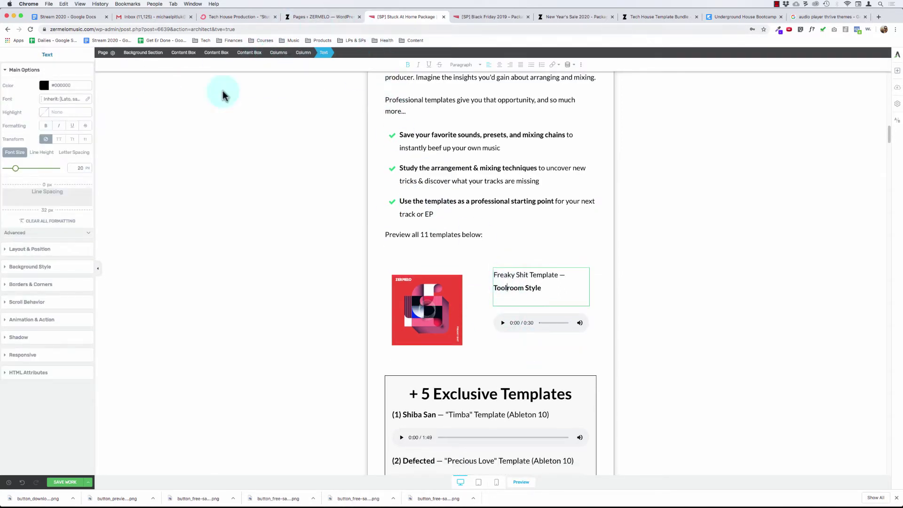
pyautogui.moveTo(37, 200); pyautogui.dragTo(66, 149)
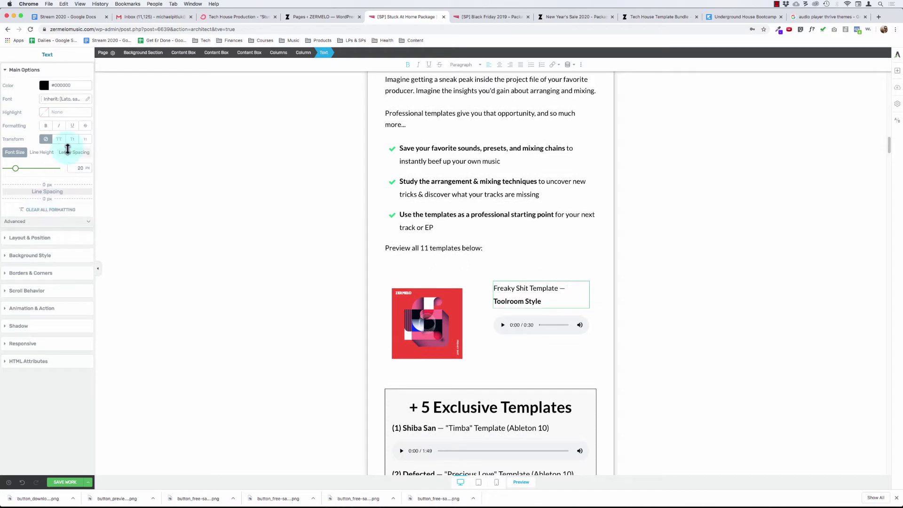
pyautogui.click(35, 239)
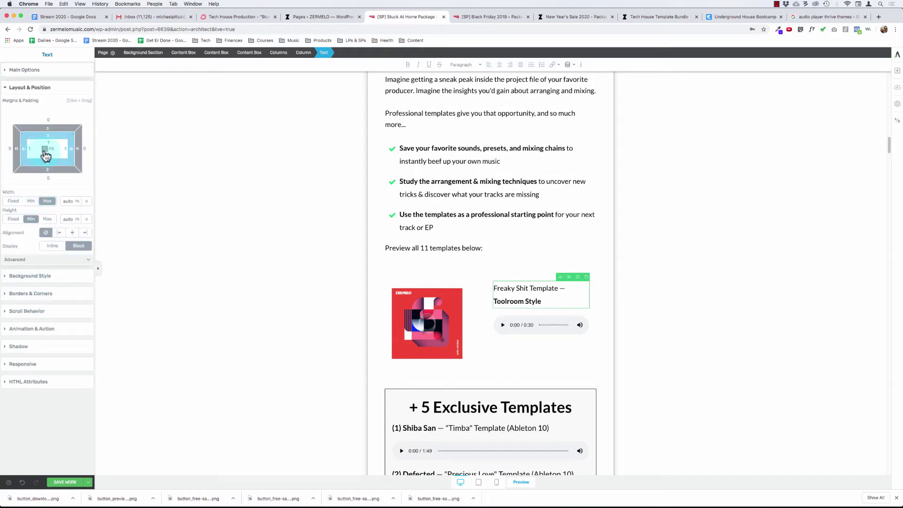
pyautogui.moveTo(50, 141); pyautogui.dragTo(49, 146)
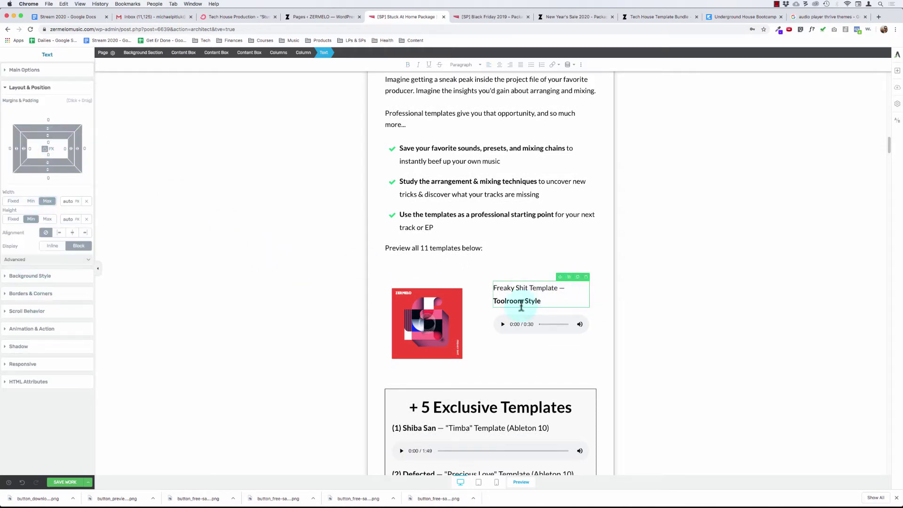
# Set the audio player's top margin to 0 and the artwork image's margins to 0 on all sides.
pyautogui.click(48, 119)
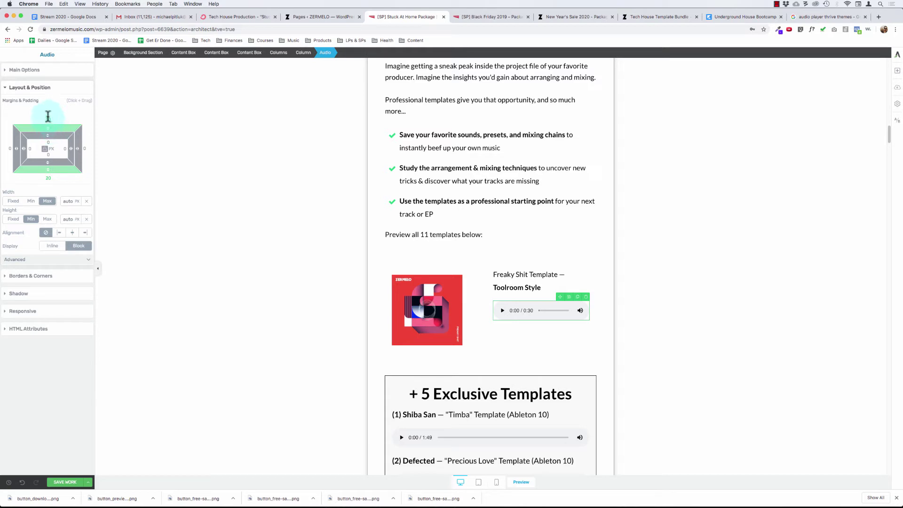
pyautogui.write('0')
pyautogui.press('Return')
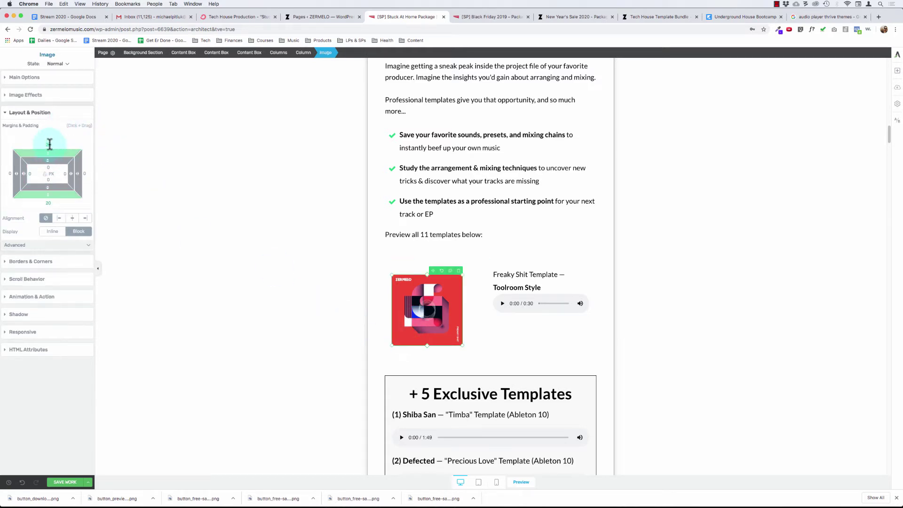
pyautogui.moveTo(49, 144); pyautogui.dragTo(50, 167)
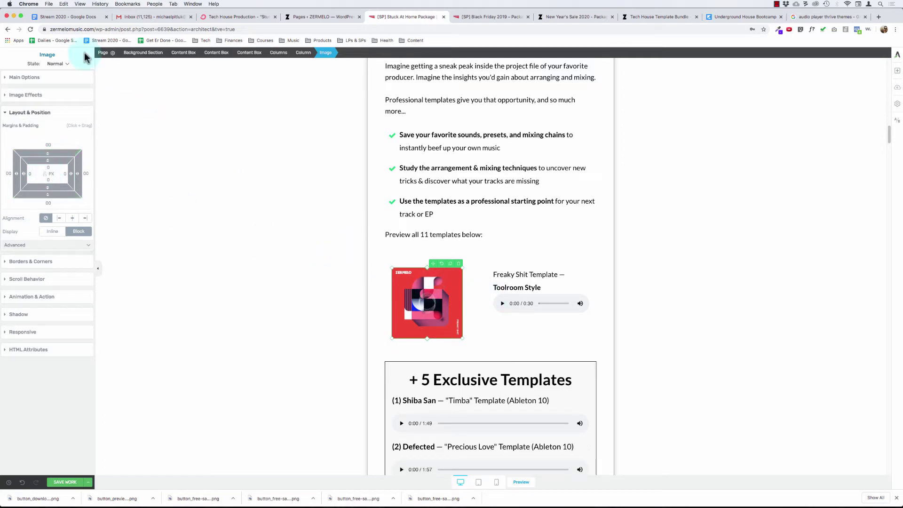
# Reduce the Freaky Shit artwork image to 124 px and narrow its column so the title fits on one line.
pyautogui.click(38, 78)
pyautogui.moveTo(56, 151); pyautogui.dragTo(11, 151)
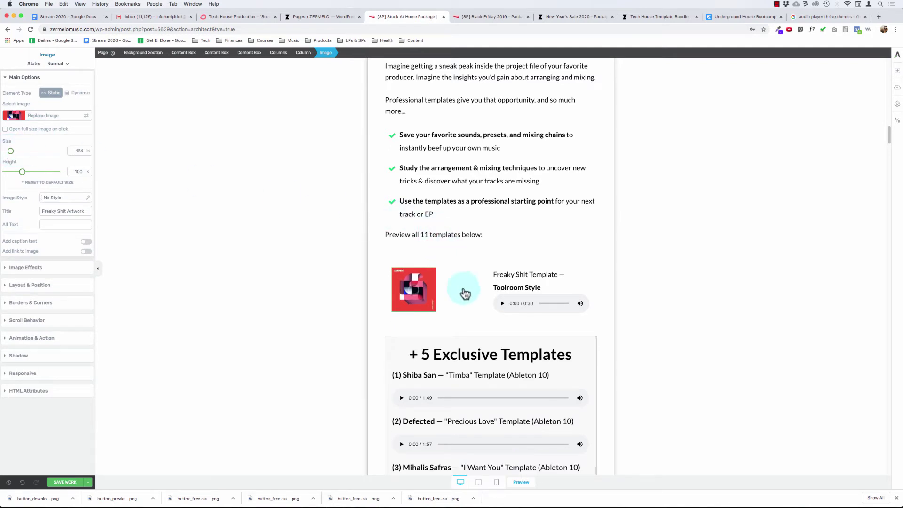
pyautogui.moveTo(489, 292); pyautogui.dragTo(439, 283)
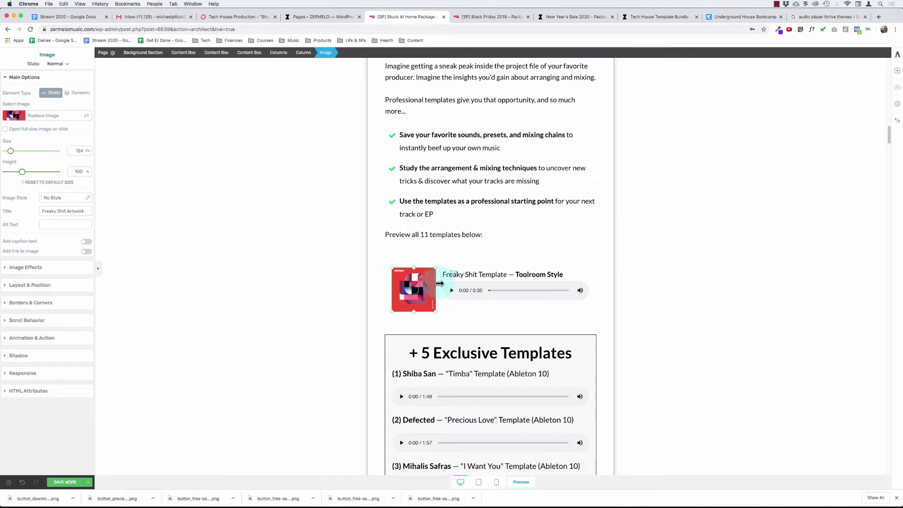
pyautogui.click(310, 244)
pyautogui.click(402, 271)
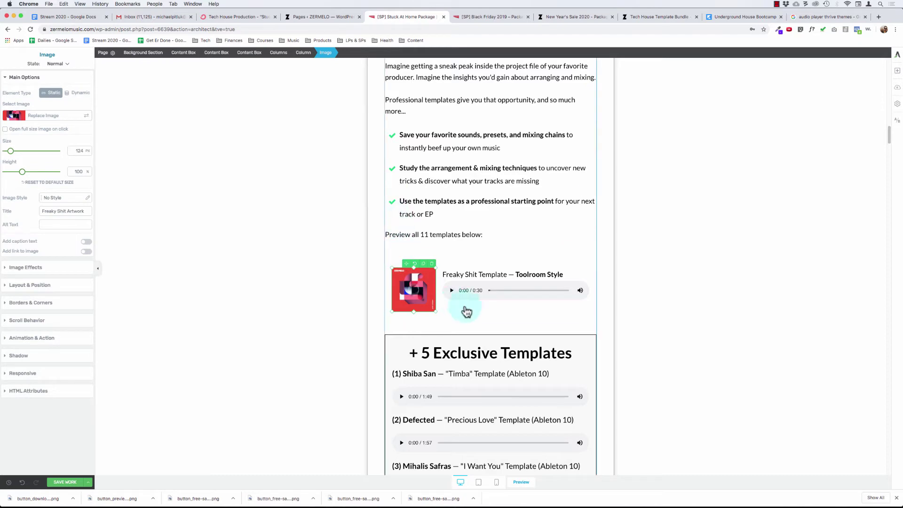
# Center the contents of the Freaky Shit row vertically across its columns.
pyautogui.click(461, 275)
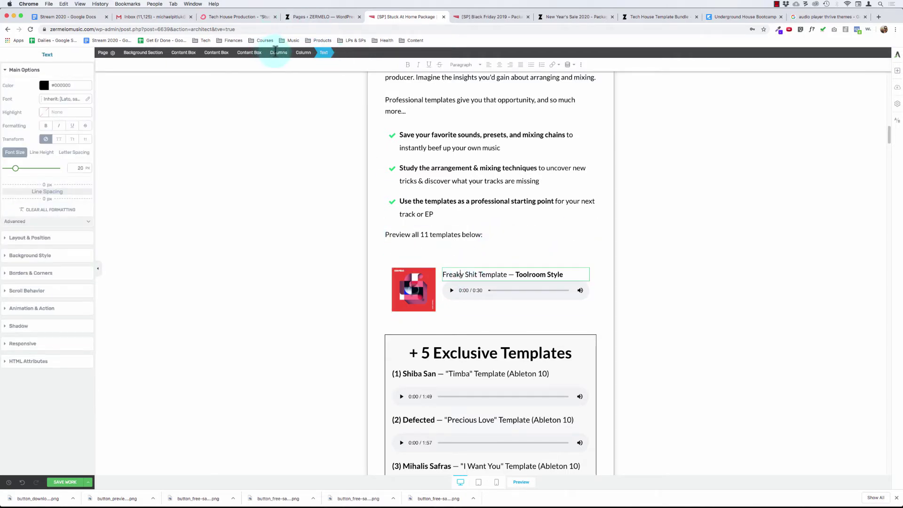
pyautogui.click(276, 53)
pyautogui.click(66, 128)
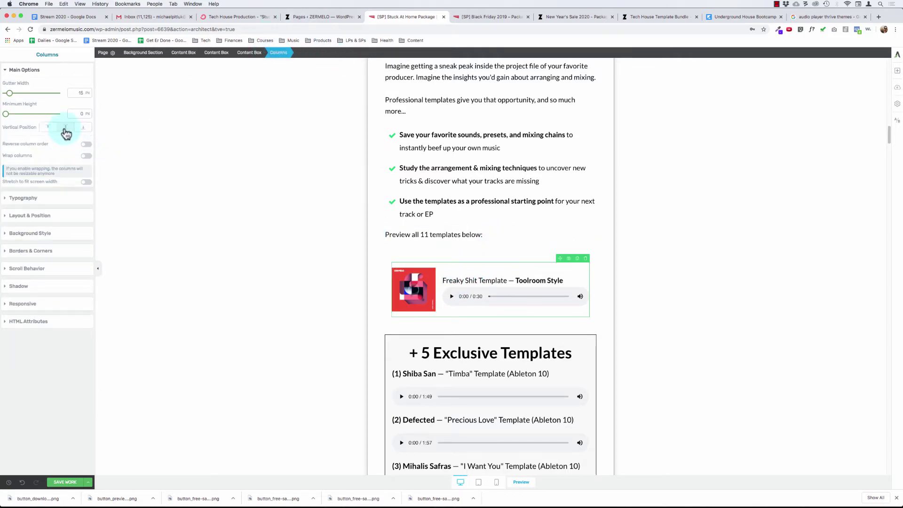
pyautogui.click(194, 151)
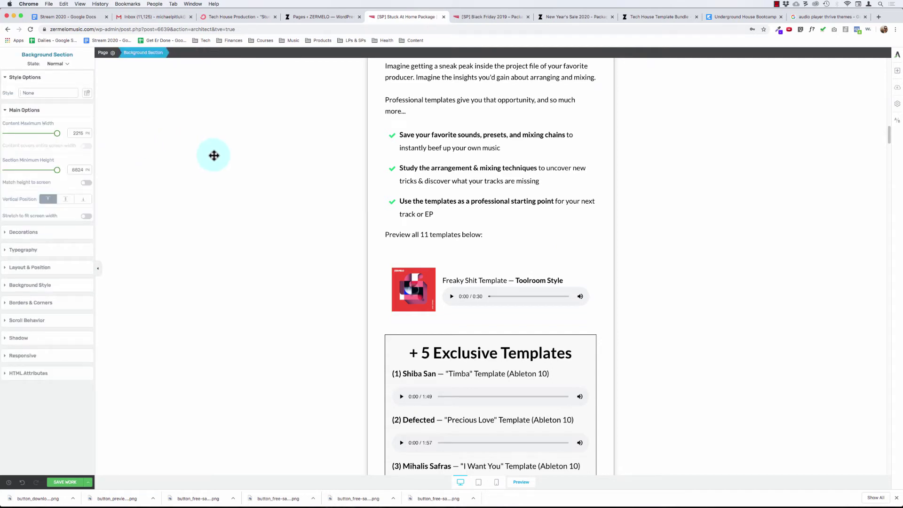
# Set the bottom margin of the "Freaky Shit Template — Toolroom Style" text to 10 px.
pyautogui.click(485, 280)
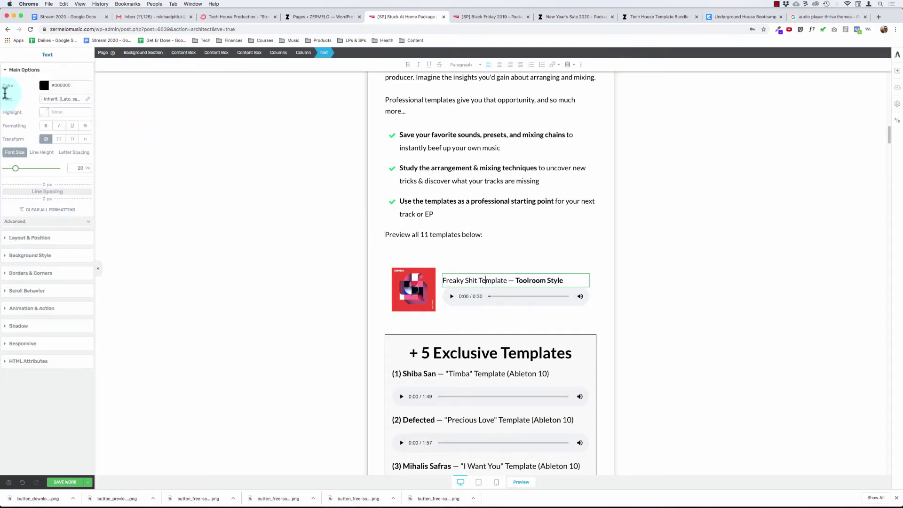
pyautogui.click(30, 237)
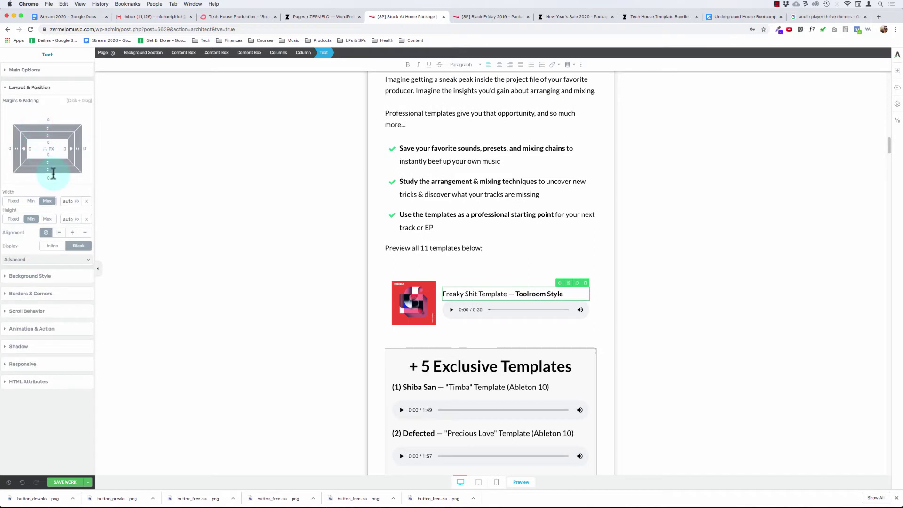
pyautogui.moveTo(47, 177); pyautogui.dragTo(187, 212)
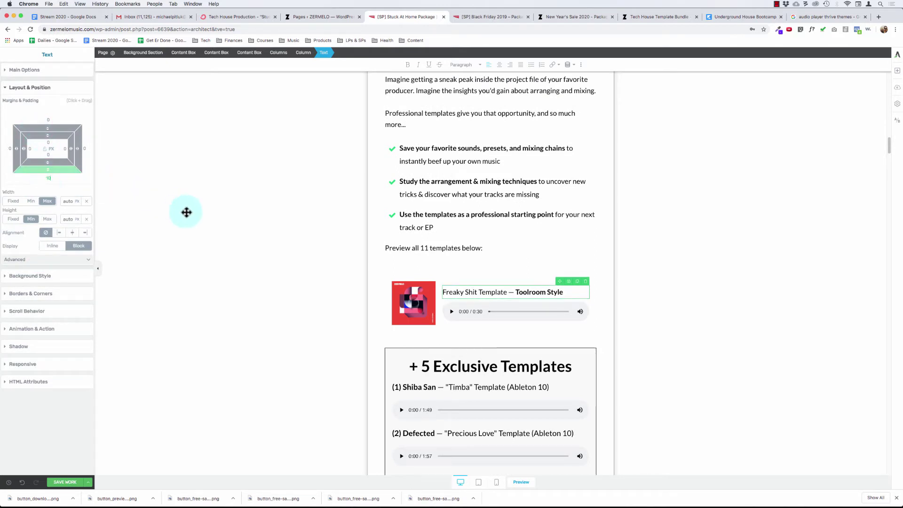
pyautogui.click(299, 187)
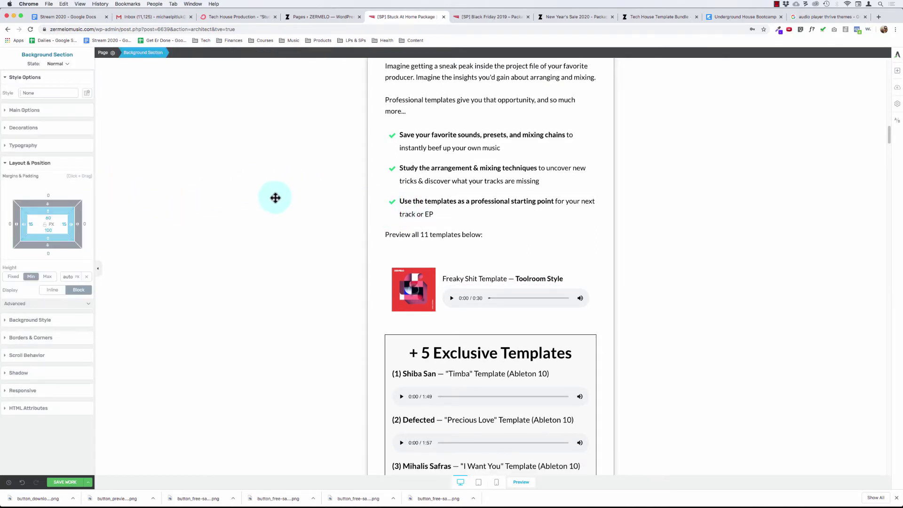
pyautogui.click(407, 281)
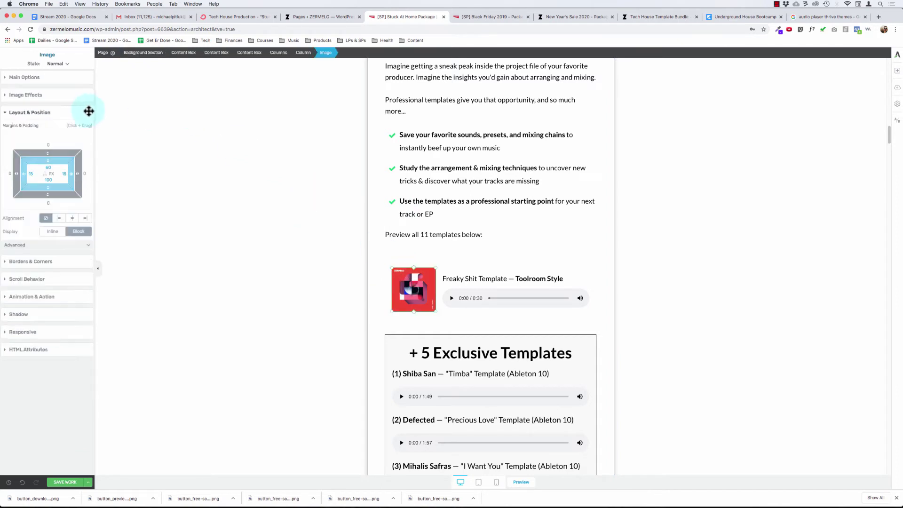
pyautogui.click(25, 77)
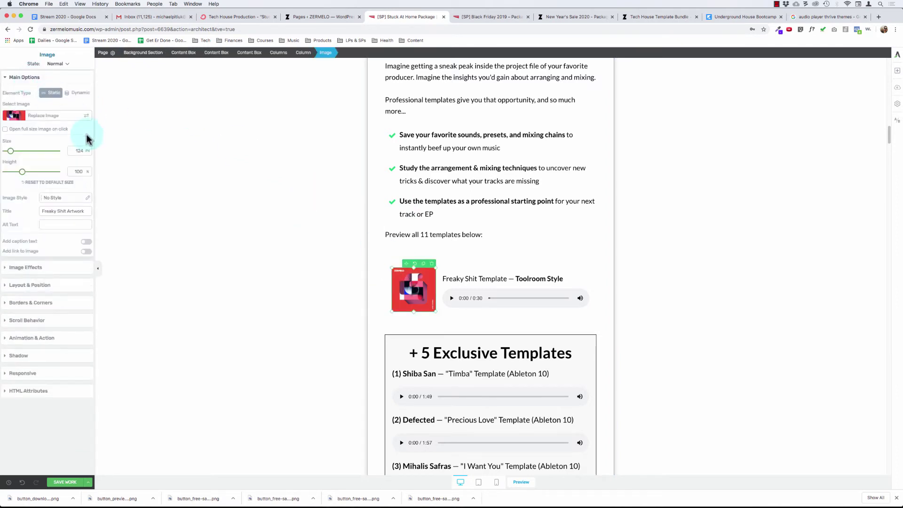
pyautogui.click(80, 150)
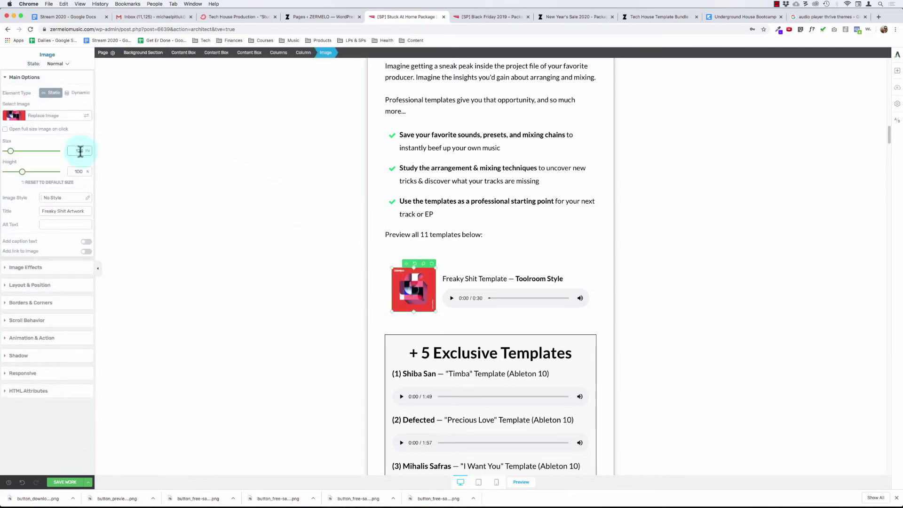
pyautogui.click(173, 191)
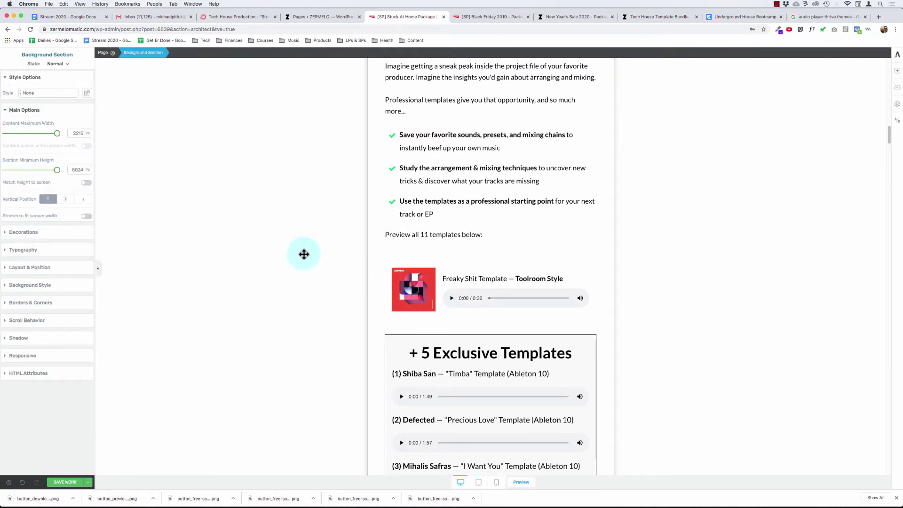
pyautogui.click(402, 285)
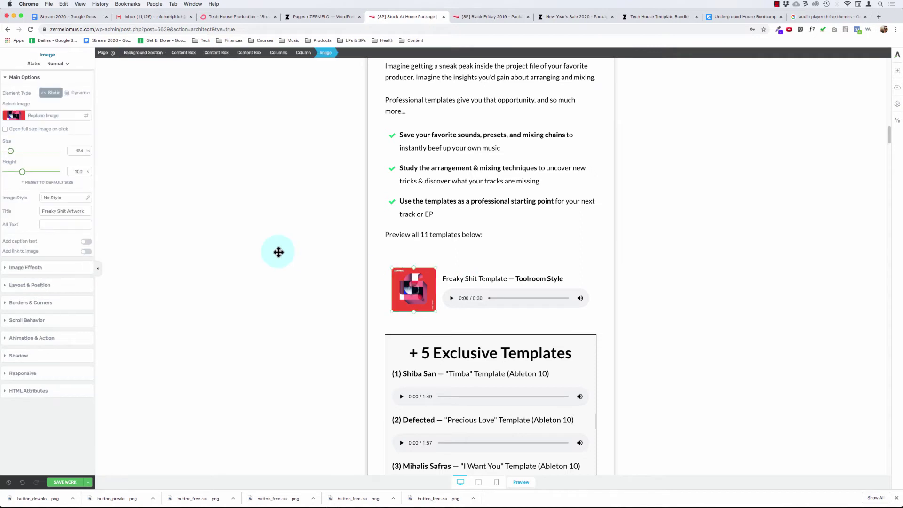
# Set the padding and margins of the content box around the Freaky Shit row to 0.
pyautogui.scroll(-2, 277, 252)
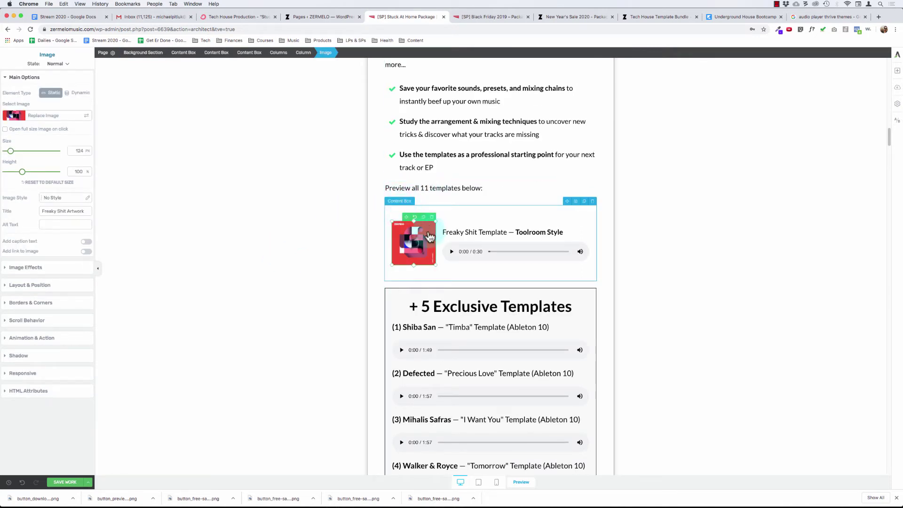
pyautogui.click(247, 53)
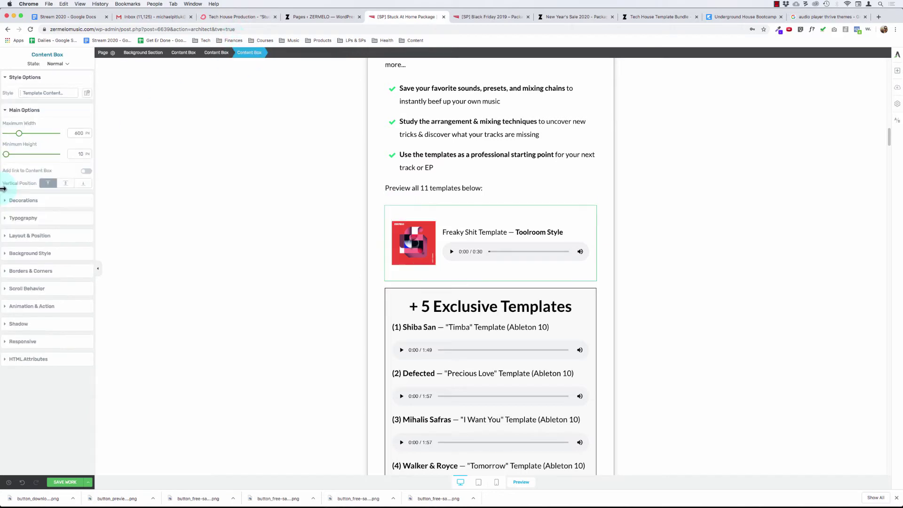
pyautogui.click(33, 235)
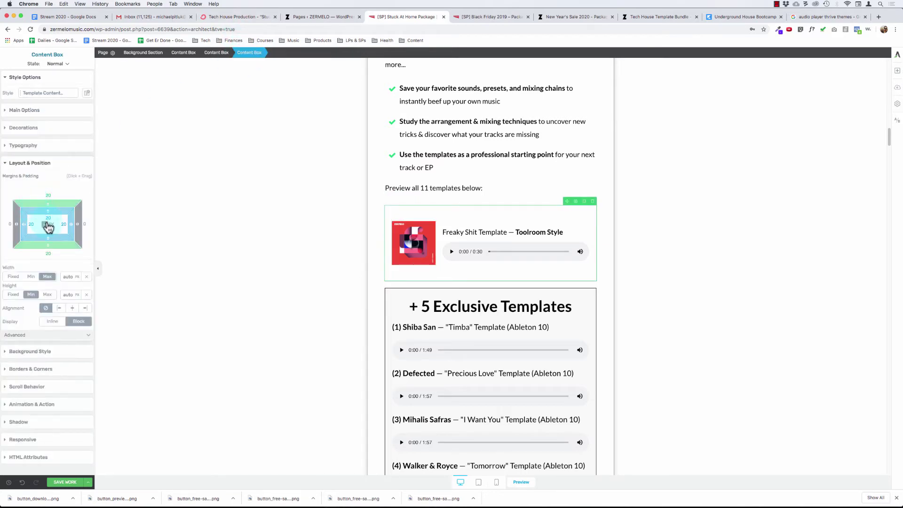
pyautogui.click(50, 194)
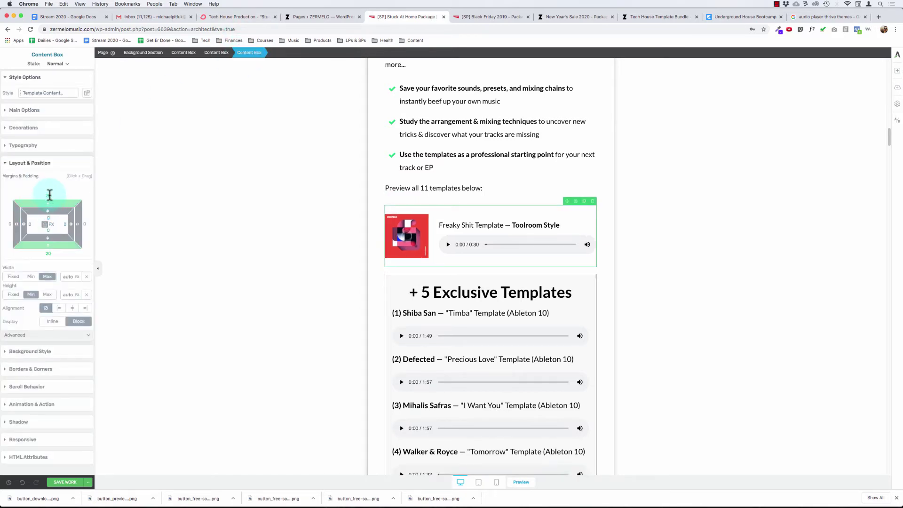
pyautogui.moveTo(49, 194); pyautogui.dragTo(195, 199)
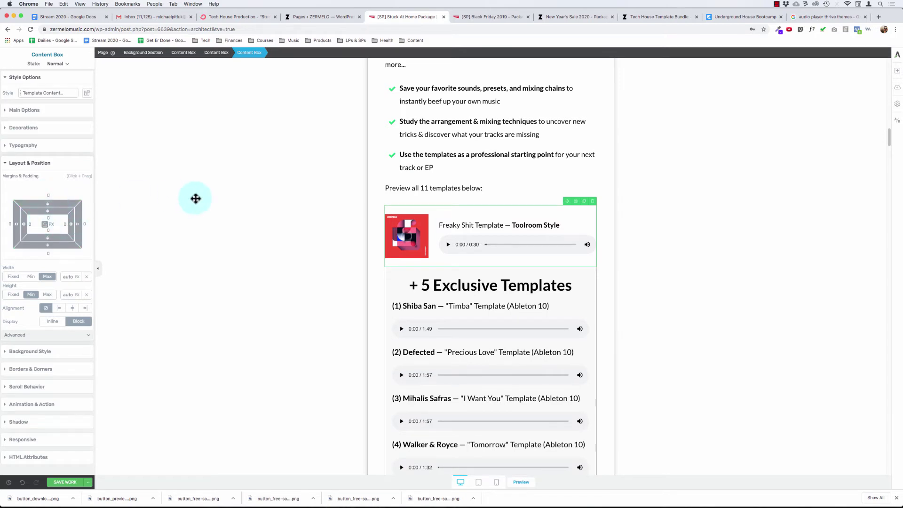
pyautogui.click(195, 198)
pyautogui.scroll(1, 210, 176)
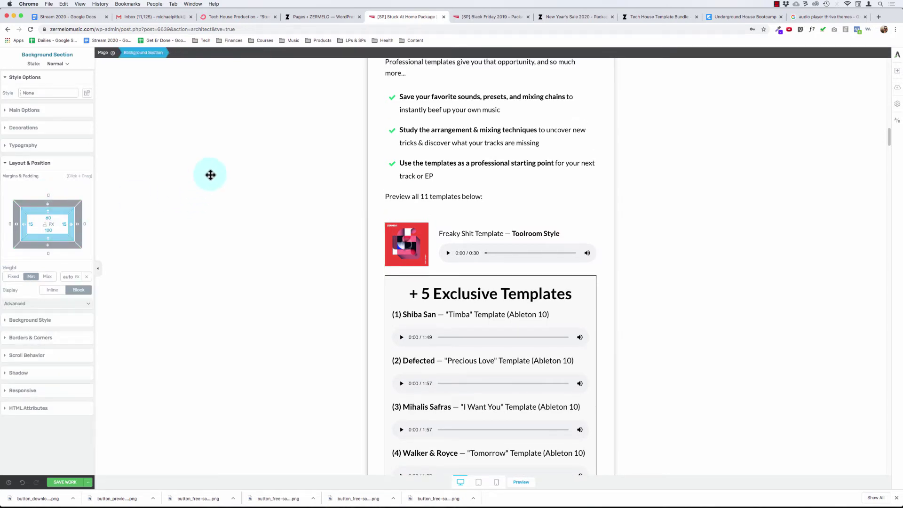
# Set the padding and the top and bottom margins of the columns element holding the Freaky Shit row to 0.
pyautogui.moveTo(431, 227); pyautogui.dragTo(484, 245)
pyautogui.click(483, 235)
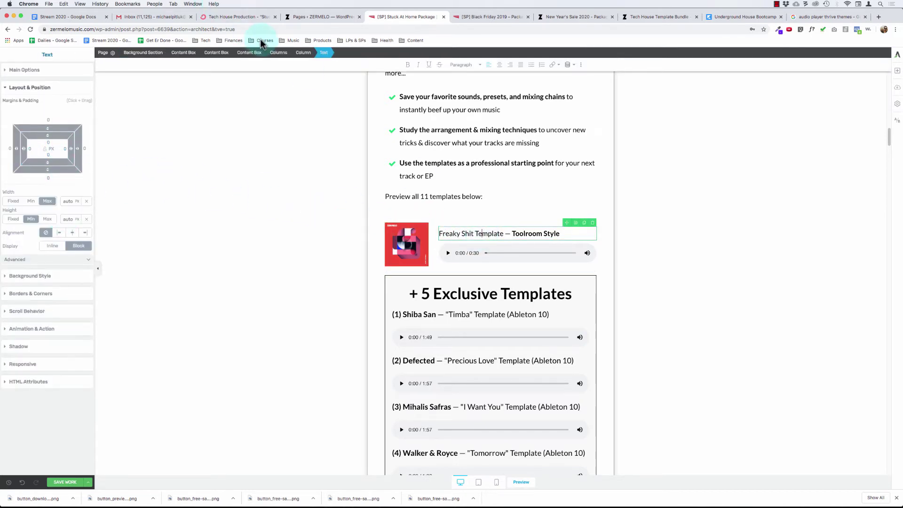
pyautogui.click(300, 52)
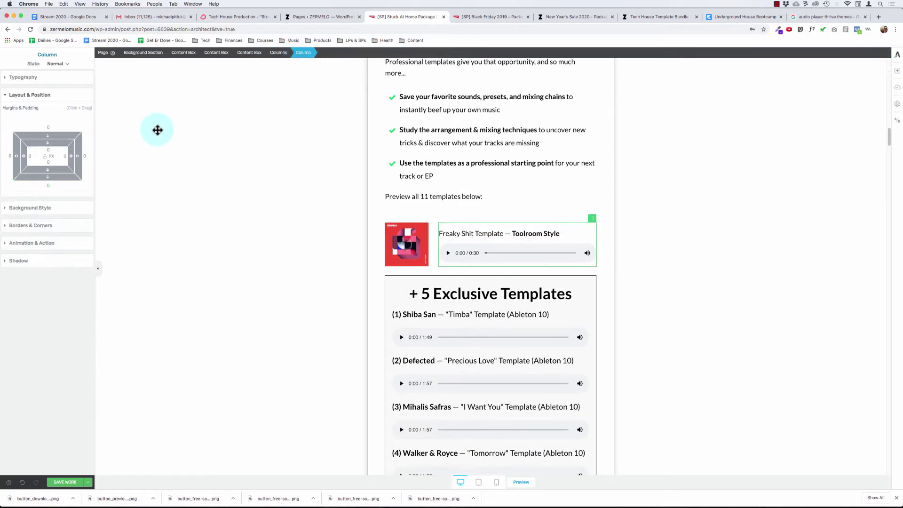
pyautogui.click(284, 54)
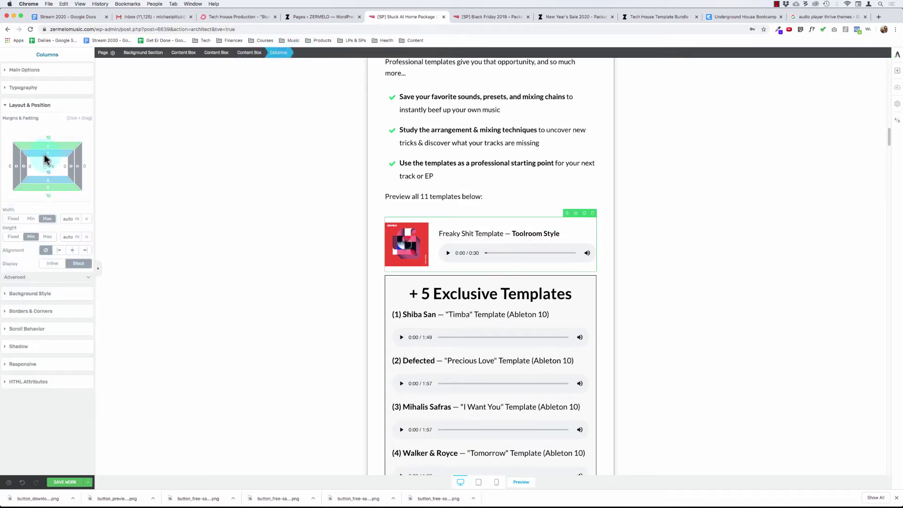
pyautogui.moveTo(48, 158); pyautogui.dragTo(49, 137)
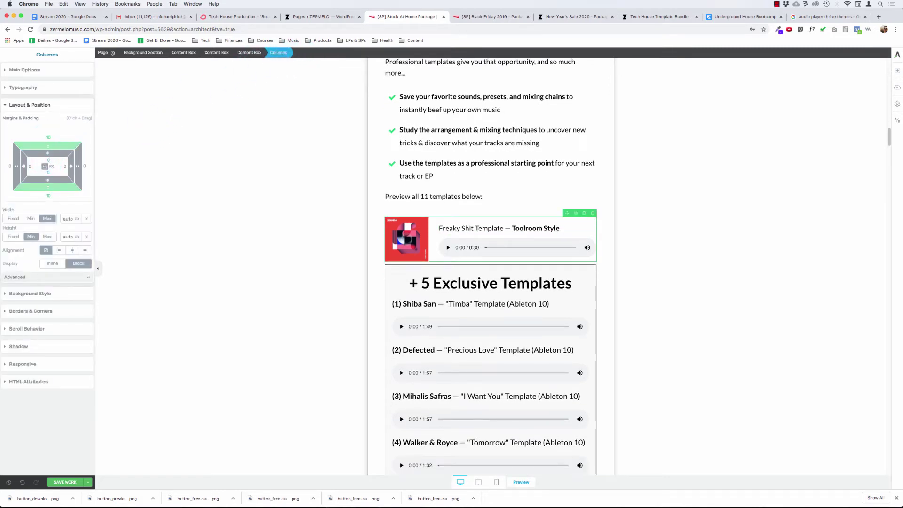
pyautogui.click(49, 137)
pyautogui.write('0')
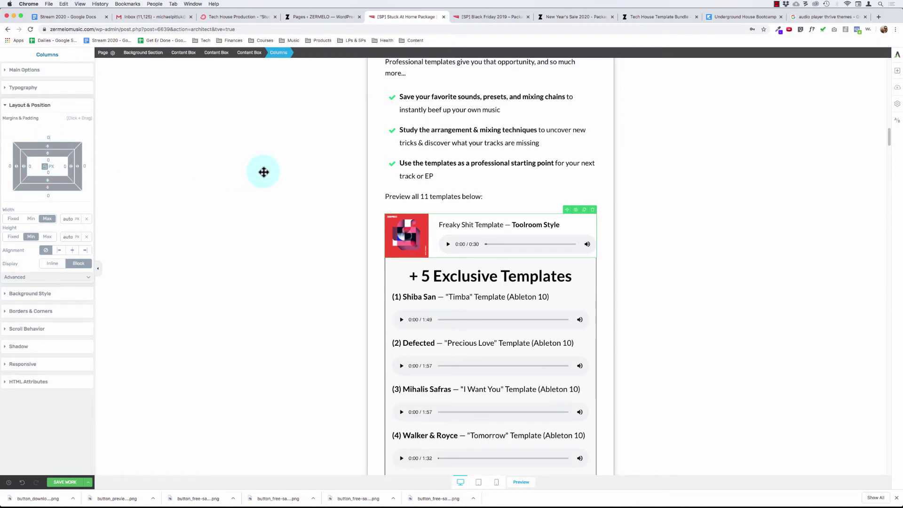
# Set the bottom margin of both the artwork column and the title and audio player column to 20 px.
pyautogui.click(414, 228)
pyautogui.click(252, 54)
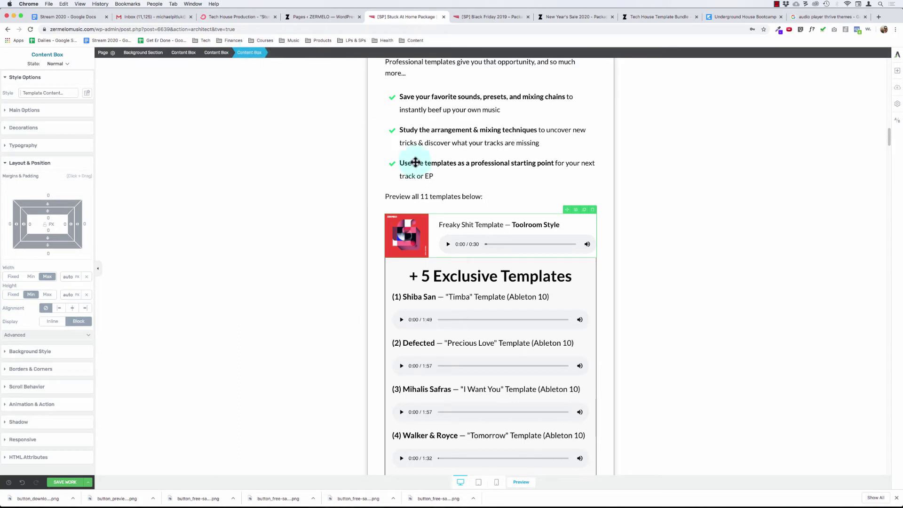
pyautogui.click(410, 233)
pyautogui.click(299, 53)
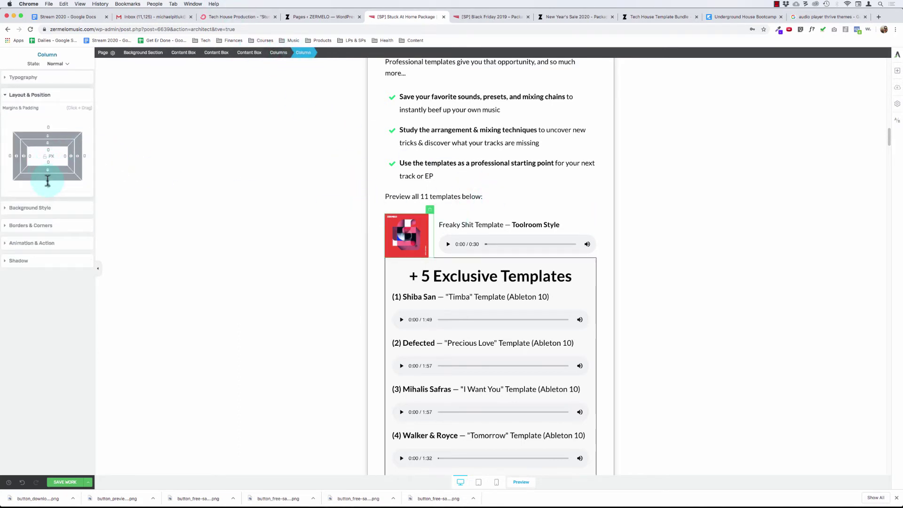
pyautogui.moveTo(48, 181); pyautogui.dragTo(48, 190)
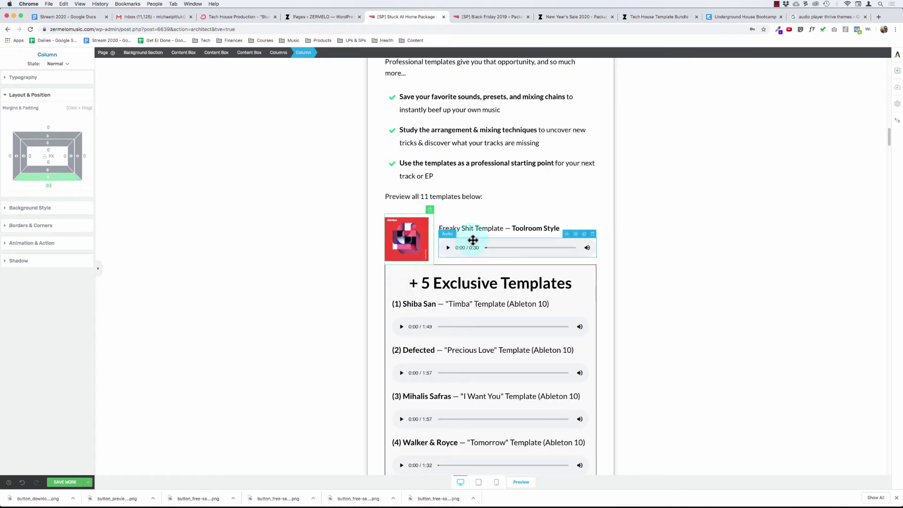
pyautogui.press('super+z')
pyautogui.click(303, 53)
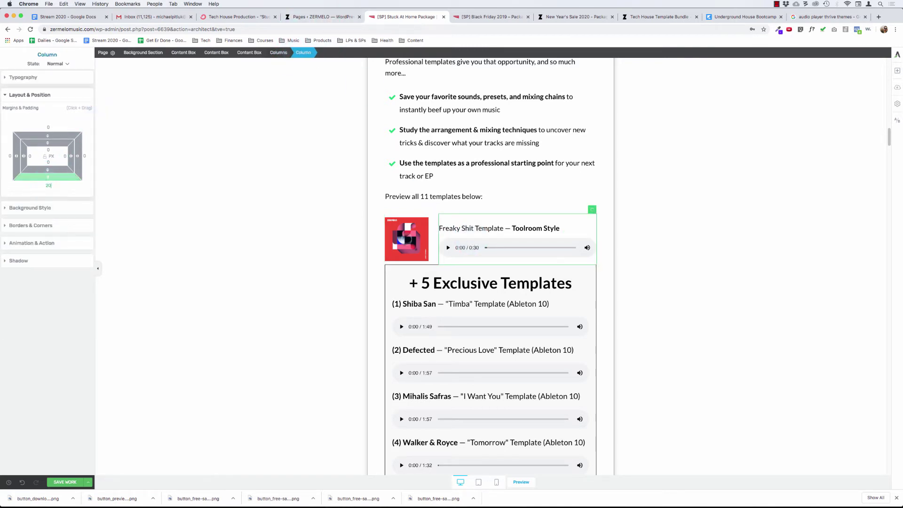
# Check the Freaky Shit row in the mobile layout, and center its artwork image to match the sample rows below the exclusive templates.
pyautogui.click(208, 175)
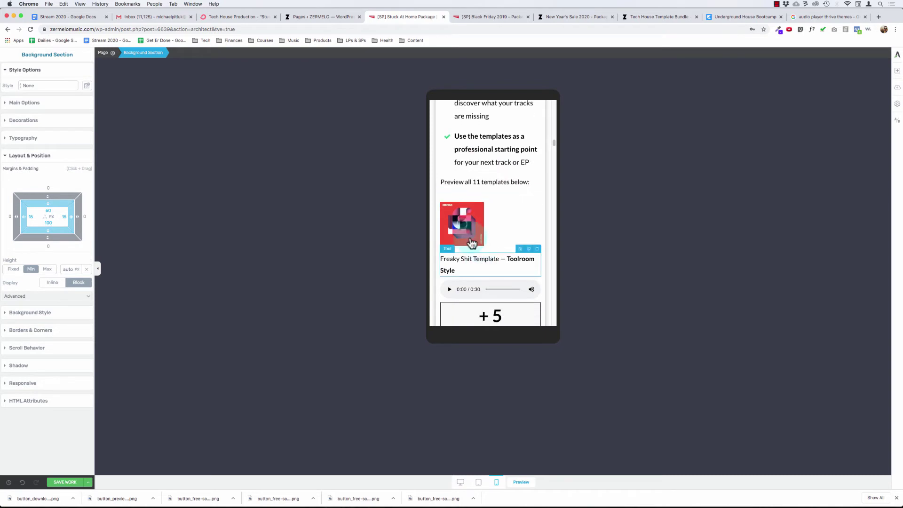
pyautogui.click(461, 482)
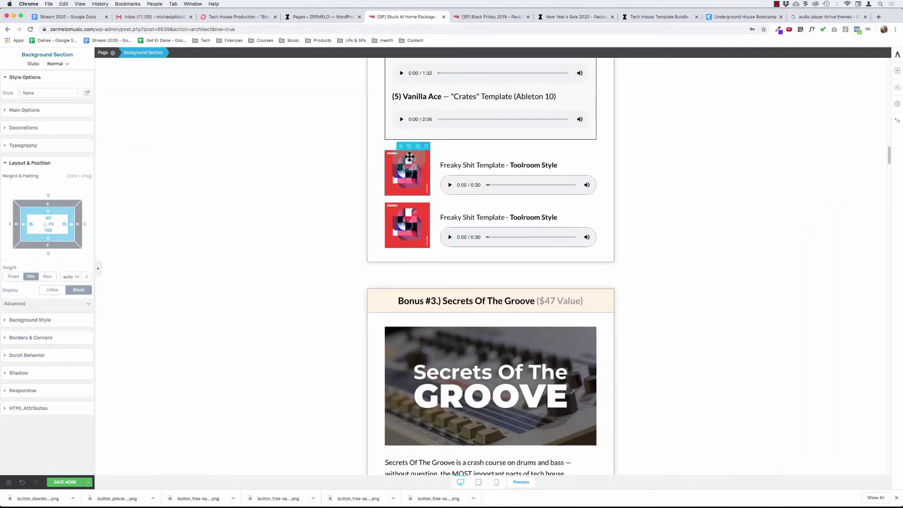
pyautogui.click(409, 156)
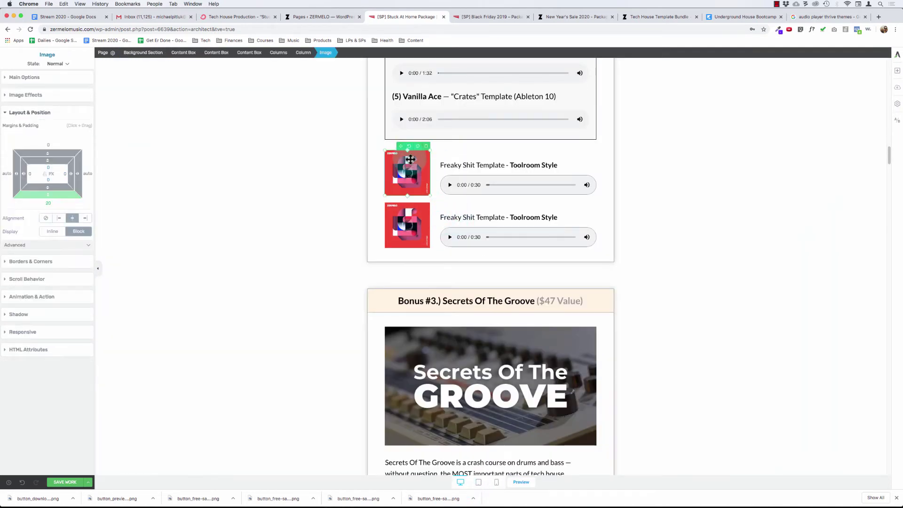
pyautogui.scroll(10, 409, 158)
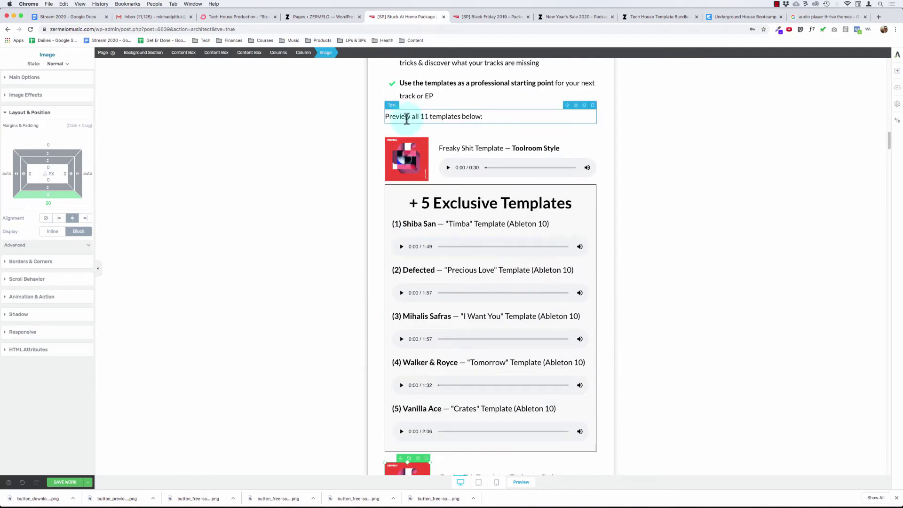
pyautogui.click(71, 219)
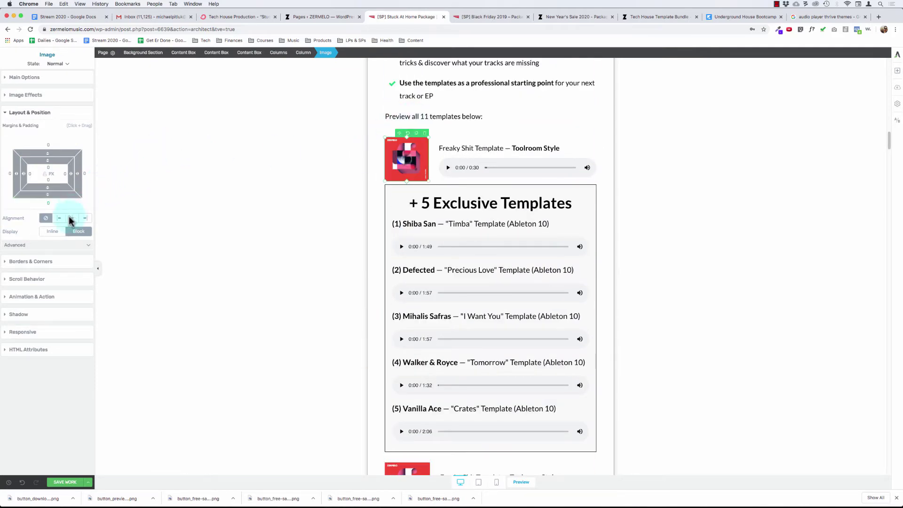
# Give the Freaky Shit audio player a solid 1 px border in #999999 and round its corners to about 232 px.
pyautogui.click(502, 164)
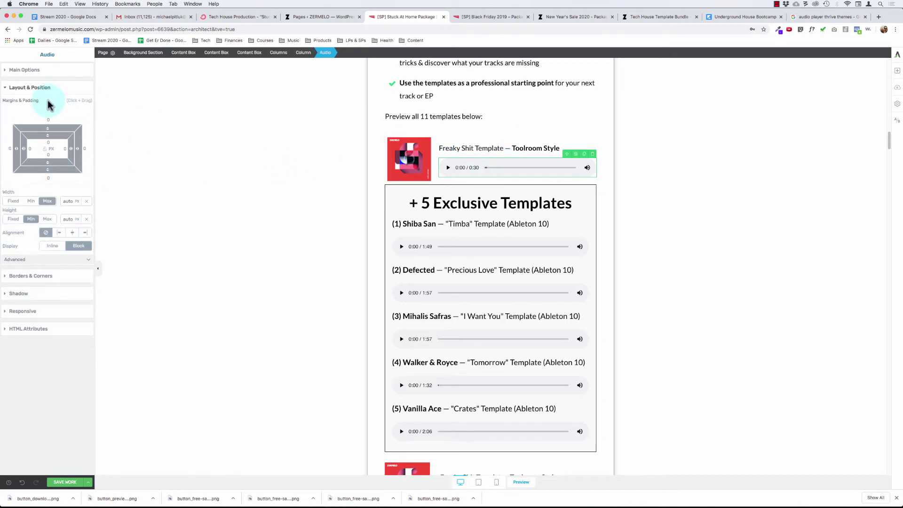
pyautogui.click(35, 188)
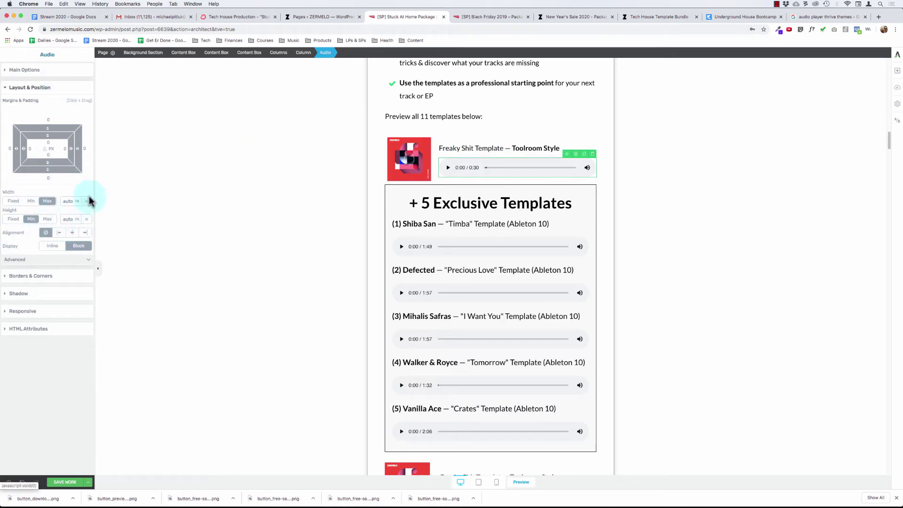
pyautogui.click(31, 278)
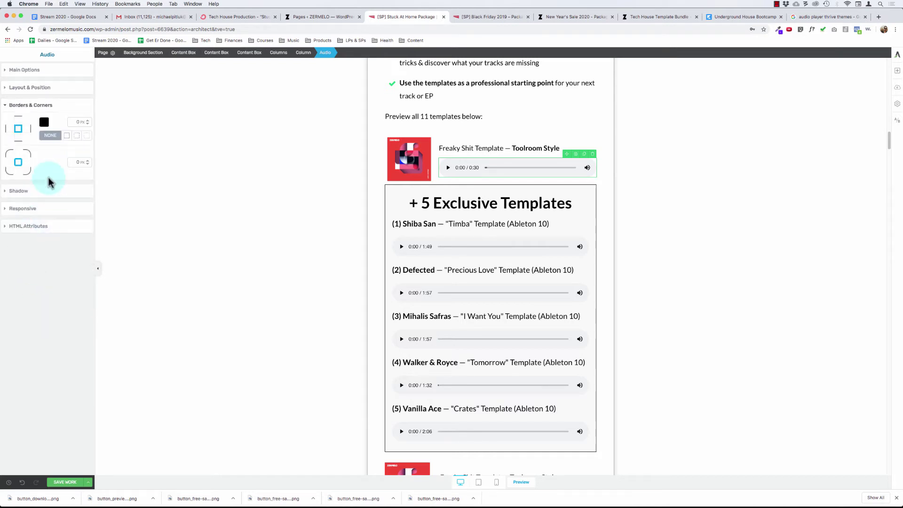
pyautogui.click(67, 136)
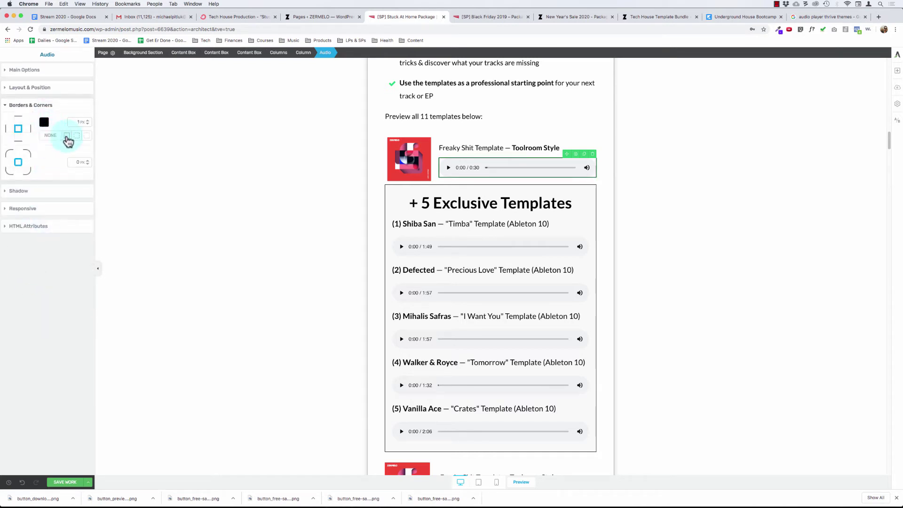
pyautogui.click(44, 121)
pyautogui.click(49, 218)
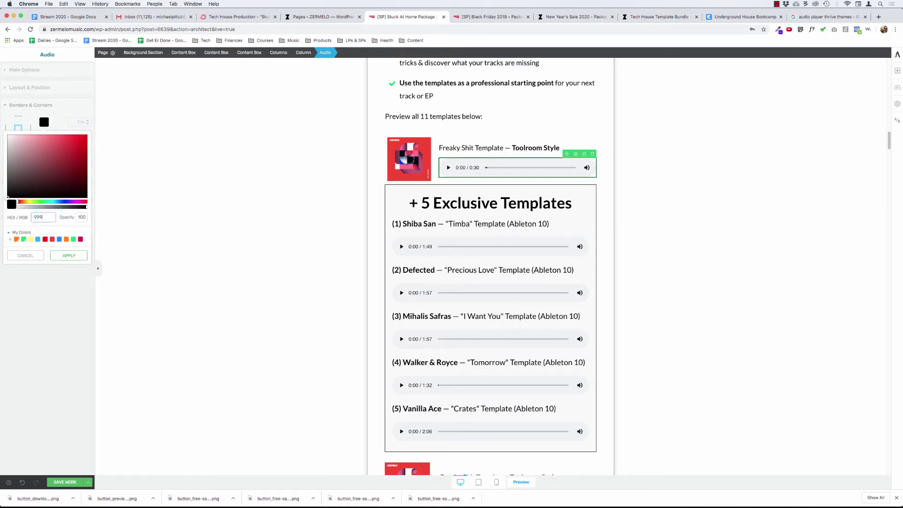
pyautogui.click(69, 256)
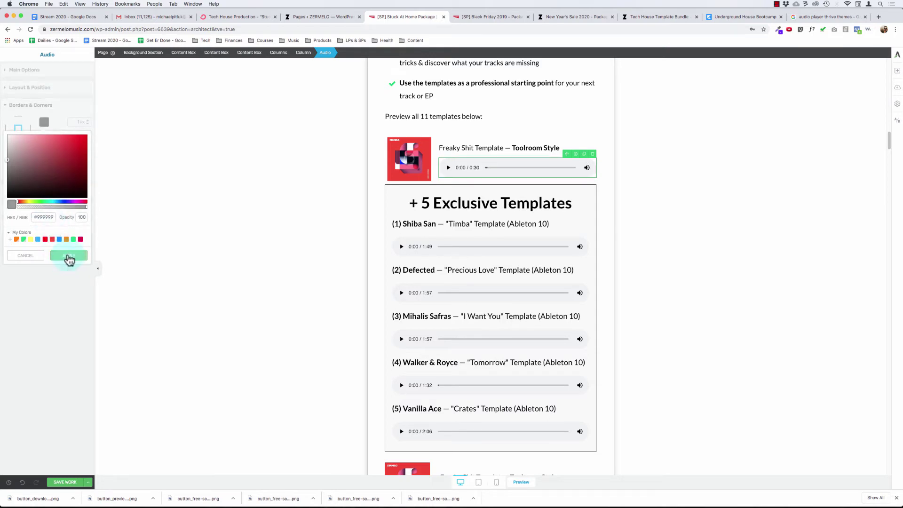
pyautogui.moveTo(88, 163); pyautogui.dragTo(103, 83)
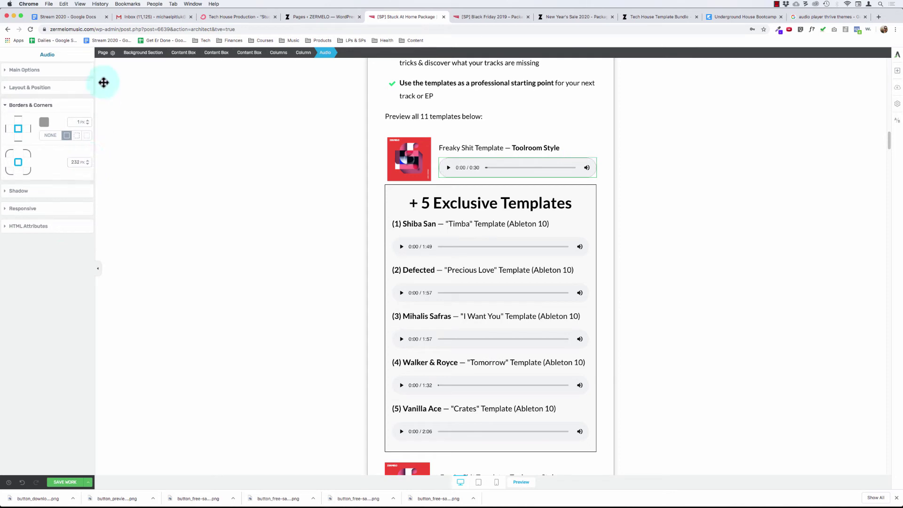
pyautogui.click(242, 216)
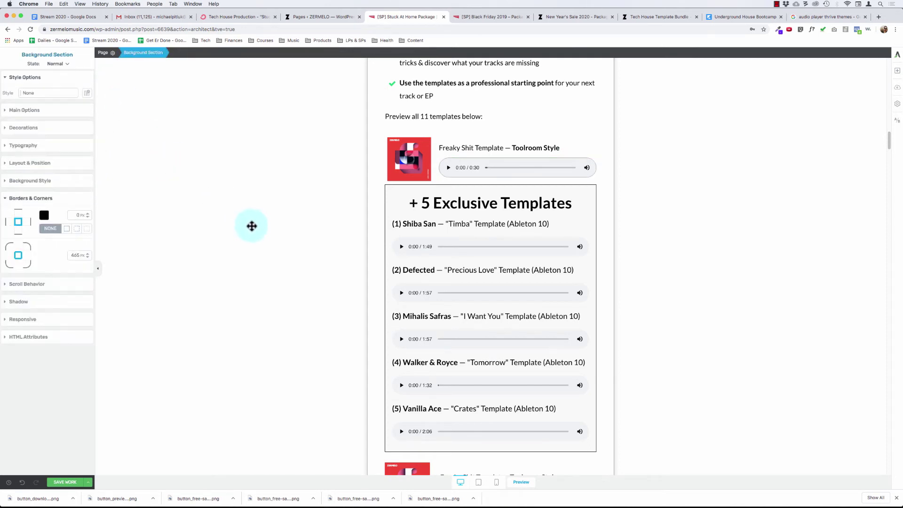
# Delete the first Freaky Shit sample row beneath the exclusive templates box, removing its whole columns element.
pyautogui.scroll(-3, 252, 226)
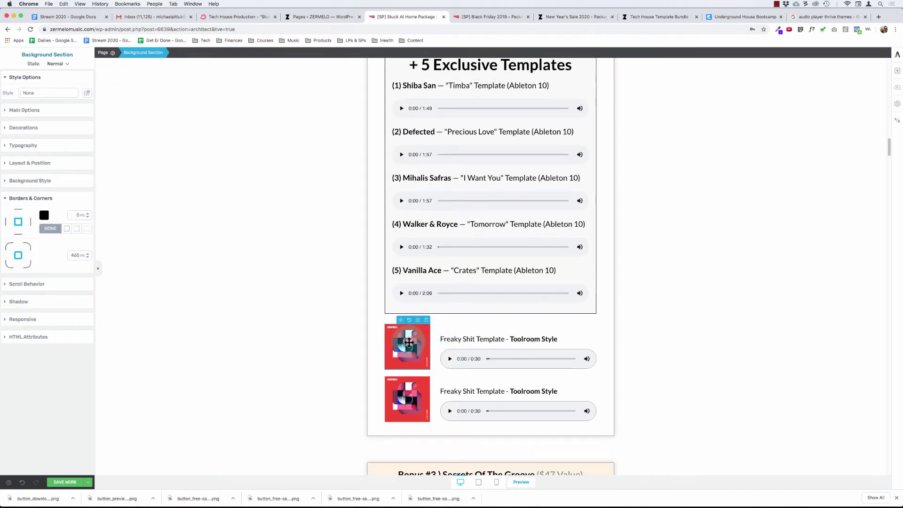
pyautogui.scroll(5, 409, 342)
pyautogui.scroll(-5, 409, 342)
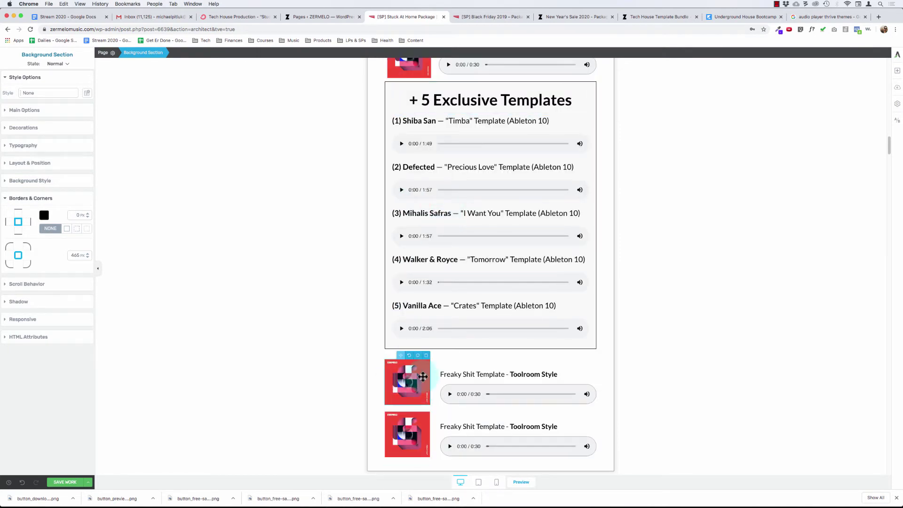
pyautogui.click(400, 376)
pyautogui.click(282, 59)
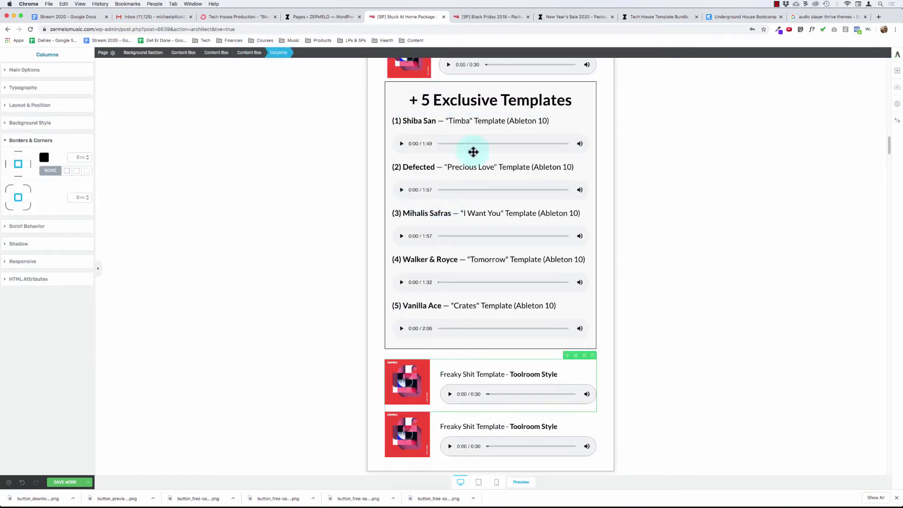
pyautogui.click(593, 355)
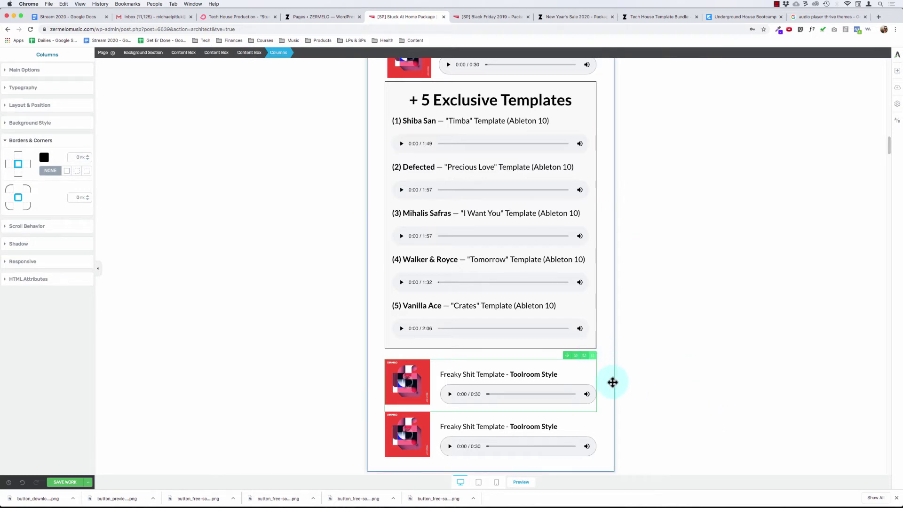
# Delete the remaining Freaky Shit sample row and the columns element with the large centered artwork beneath the exclusive templates box.
pyautogui.click(545, 386)
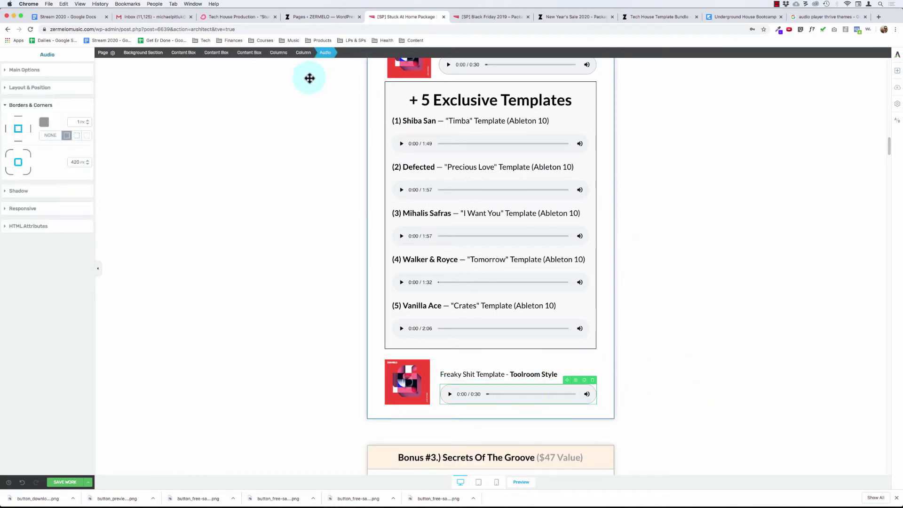
pyautogui.click(281, 54)
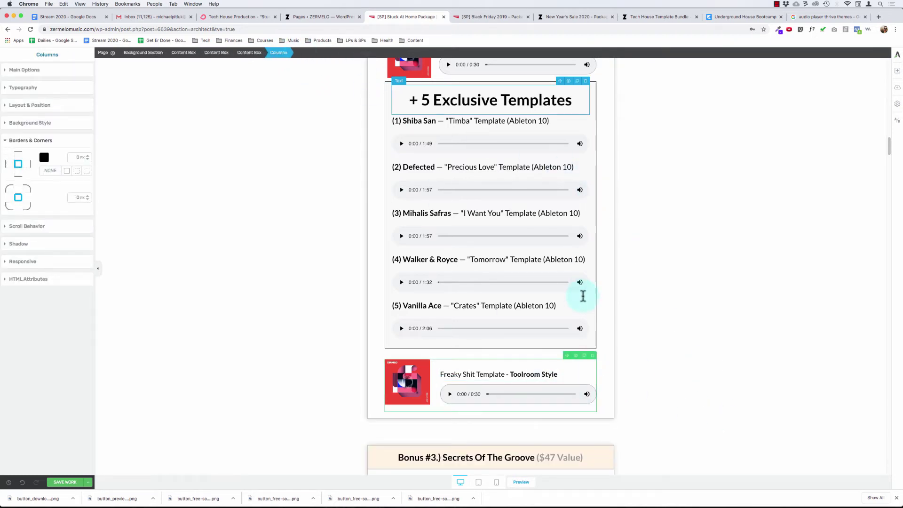
pyautogui.click(594, 356)
pyautogui.click(513, 374)
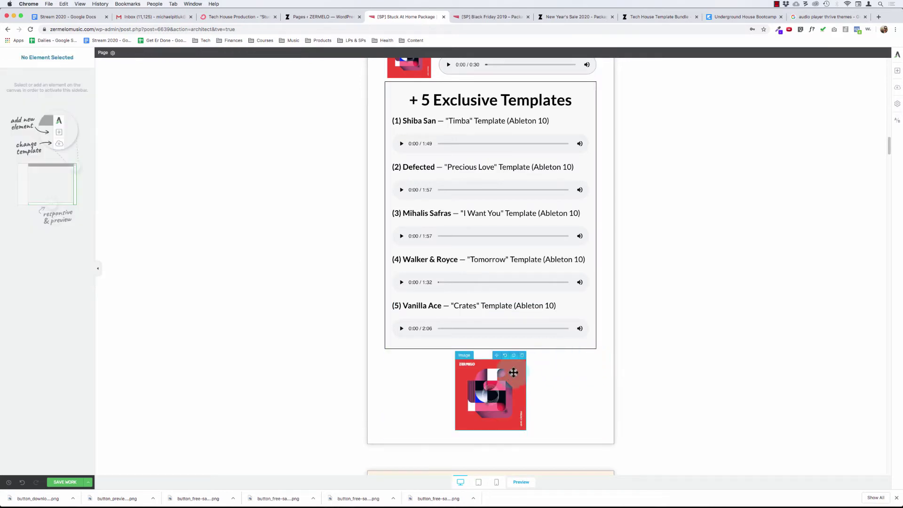
pyautogui.click(278, 56)
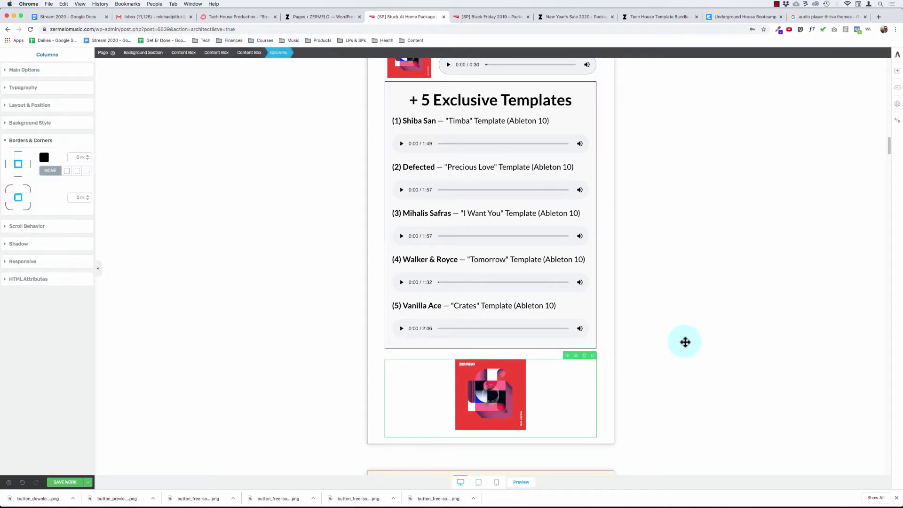
pyautogui.click(592, 356)
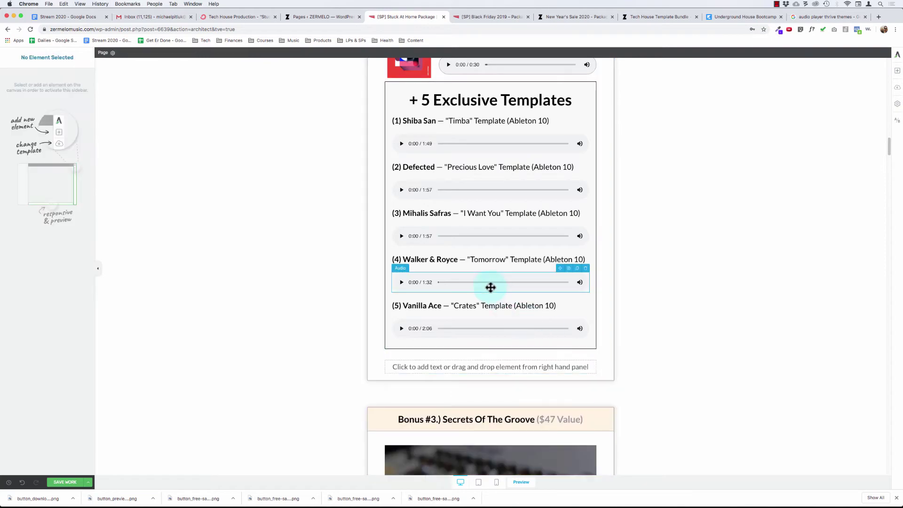
# Duplicate the content box holding the Freaky Shit row under "Preview all 11 templates below:".
pyautogui.scroll(2, 487, 286)
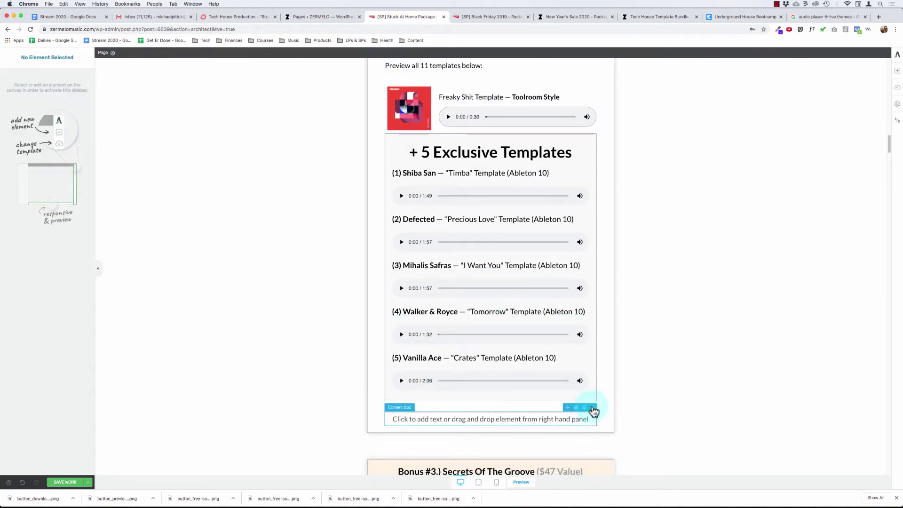
pyautogui.scroll(5, 516, 316)
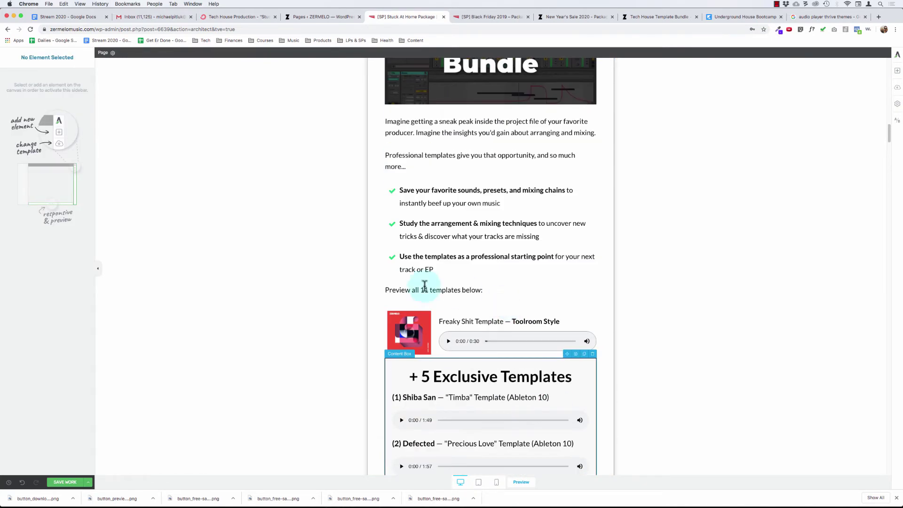
pyautogui.click(416, 325)
pyautogui.click(282, 55)
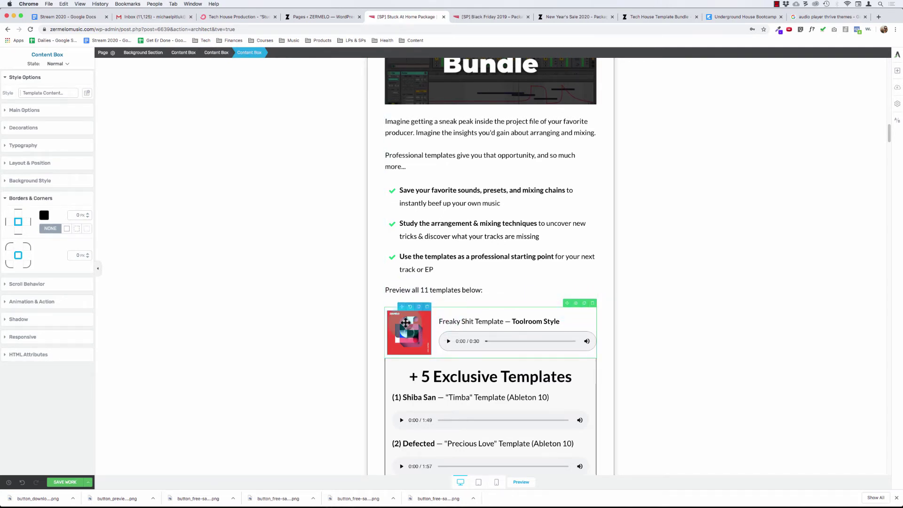
pyautogui.click(406, 323)
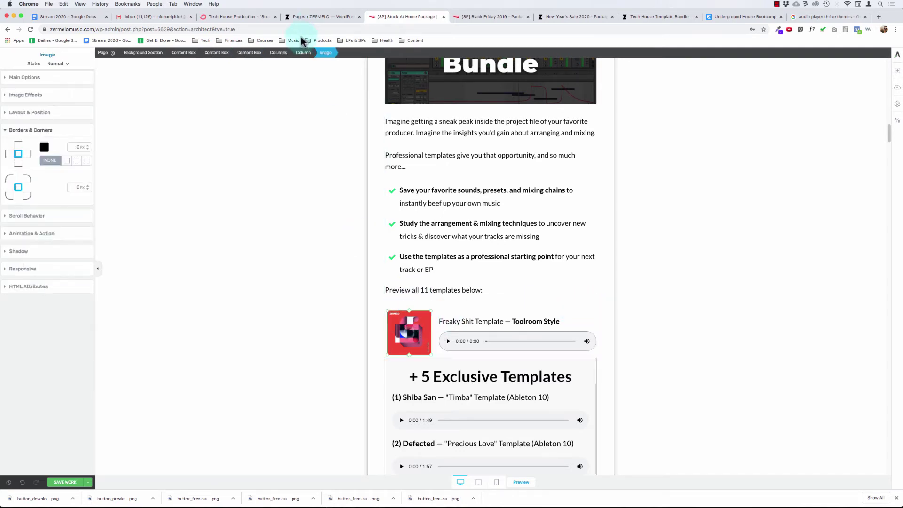
pyautogui.click(249, 52)
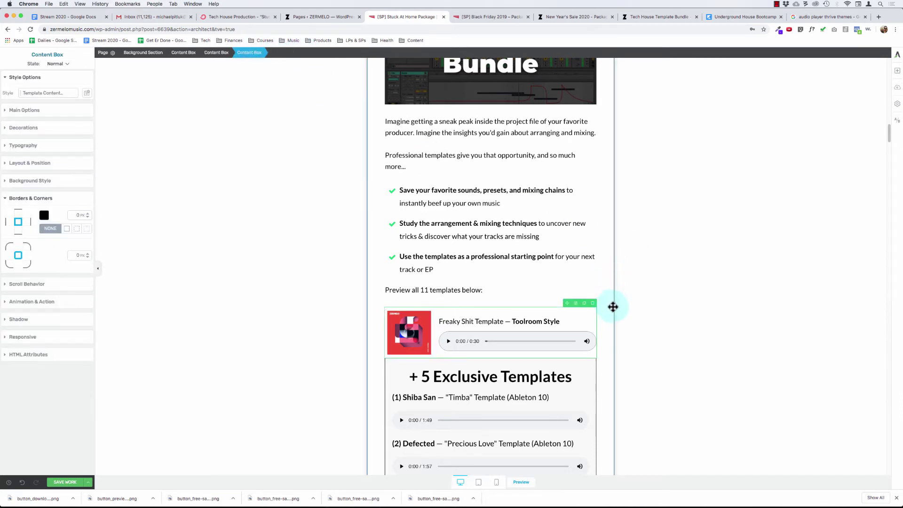
pyautogui.click(584, 303)
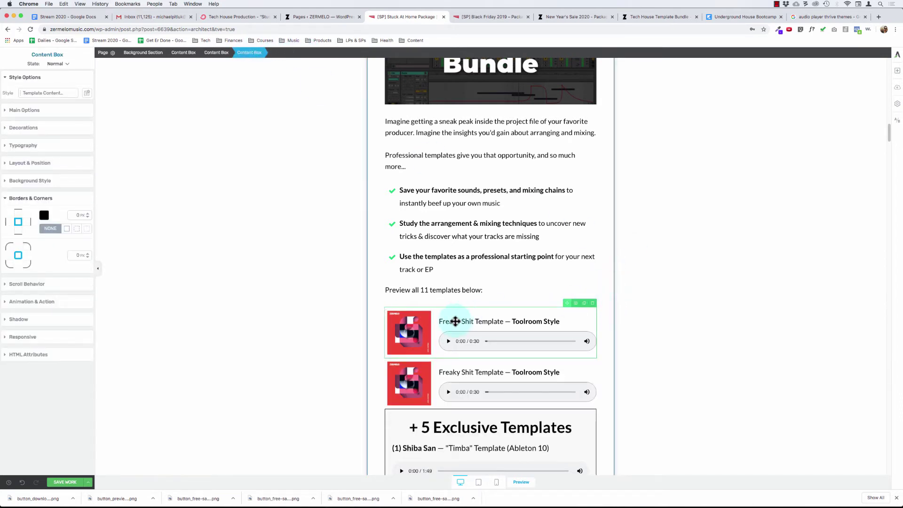
# Replace the artwork in the second preview row with Who-Da-Fuq-Original-Mix-mp3-image.jpg, found by searching the media library for "who da fuq".
pyautogui.scroll(-2, 463, 320)
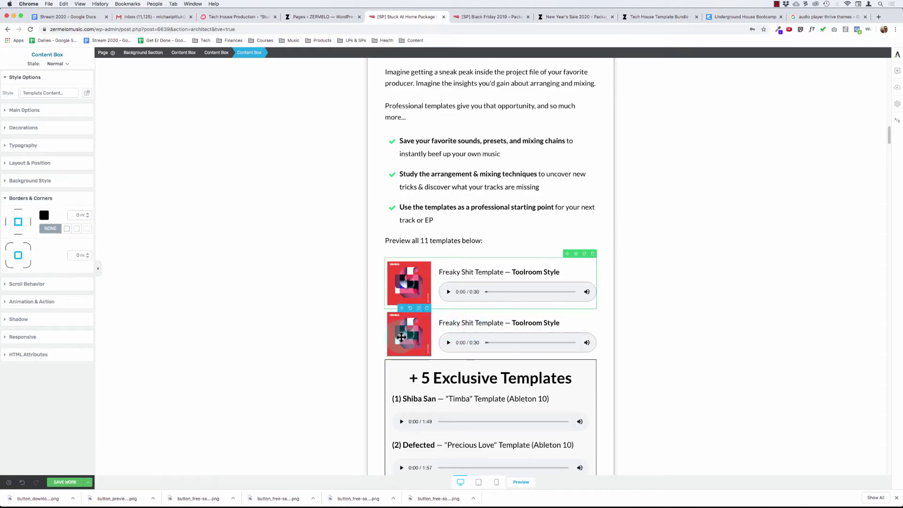
pyautogui.click(401, 337)
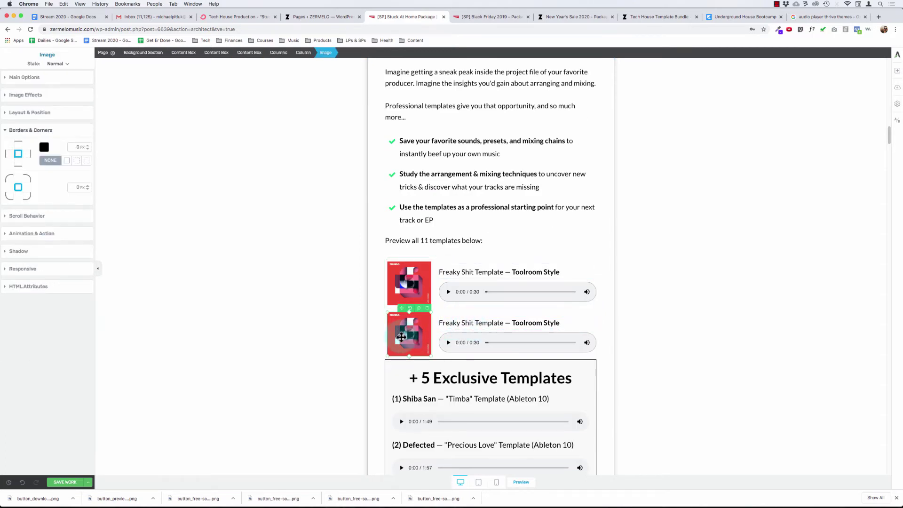
pyautogui.click(37, 80)
pyautogui.click(30, 117)
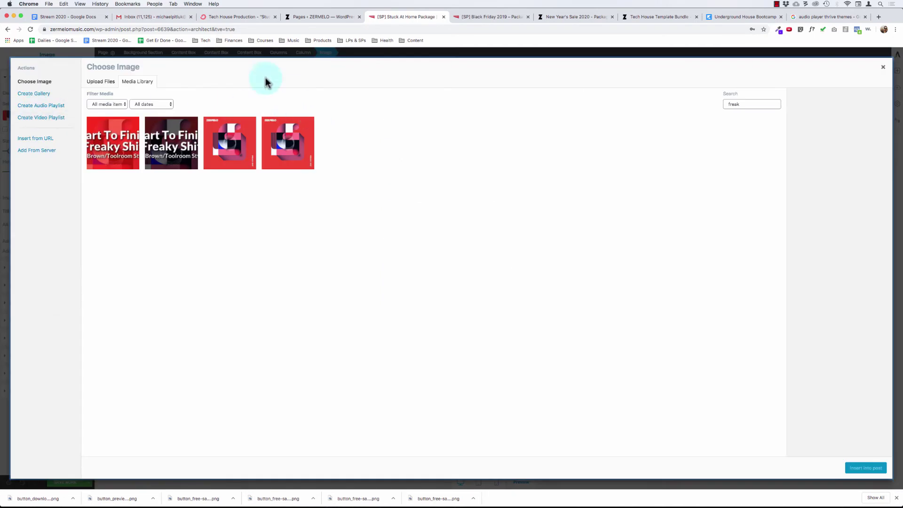
pyautogui.doubleClick(744, 104)
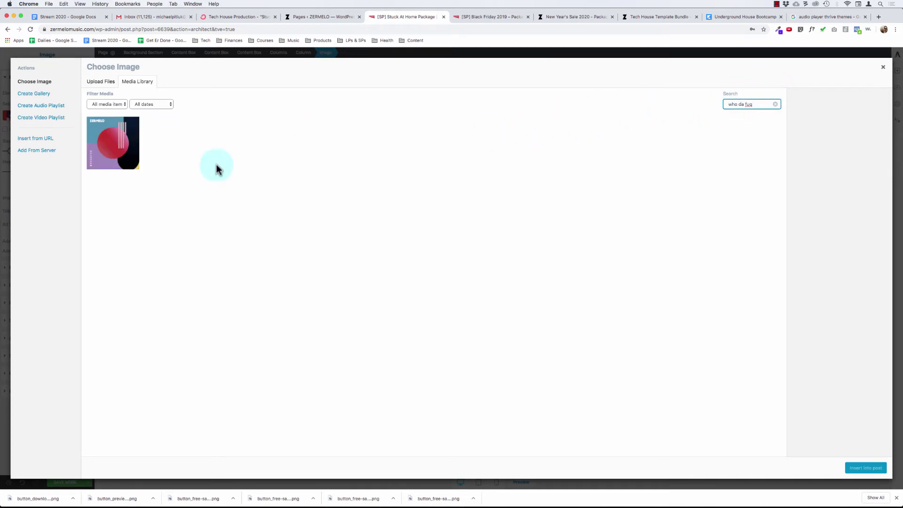
pyautogui.click(87, 136)
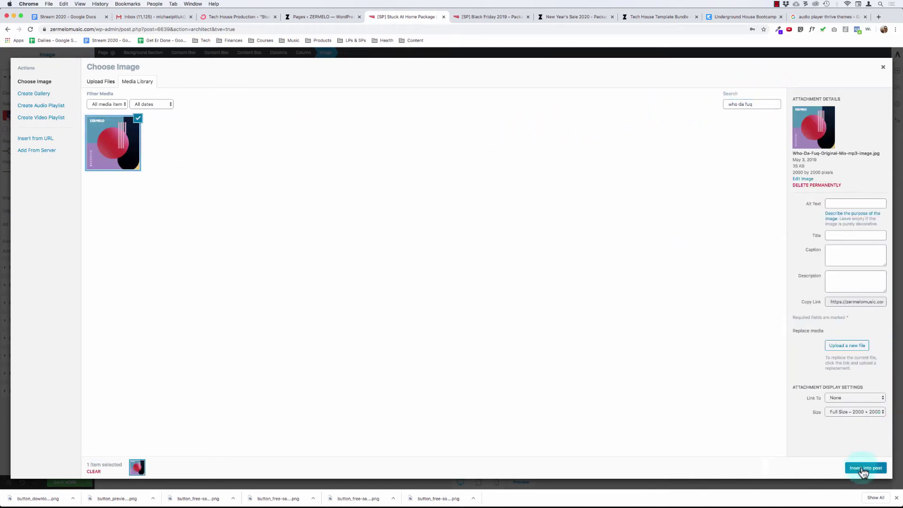
pyautogui.press('Return')
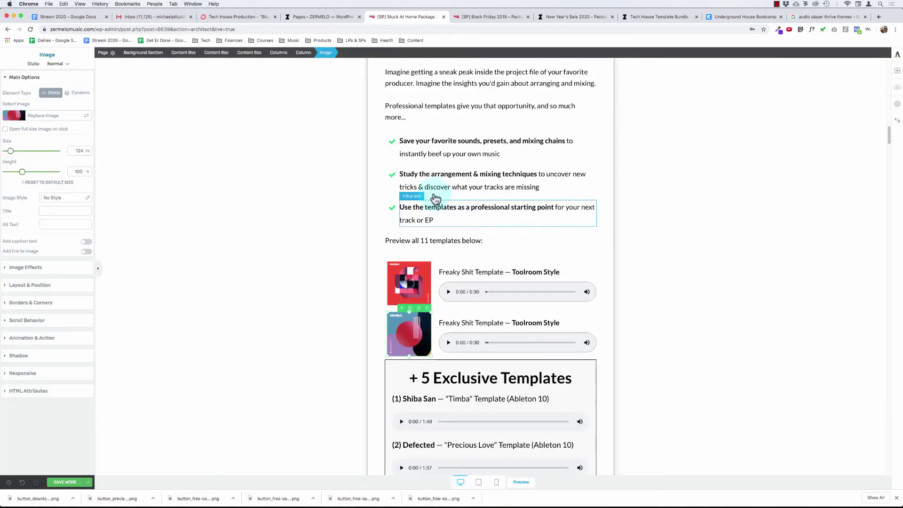
# Change the second preview row's title to "Who Da Fuq Template — Latmun Style".
pyautogui.click(452, 323)
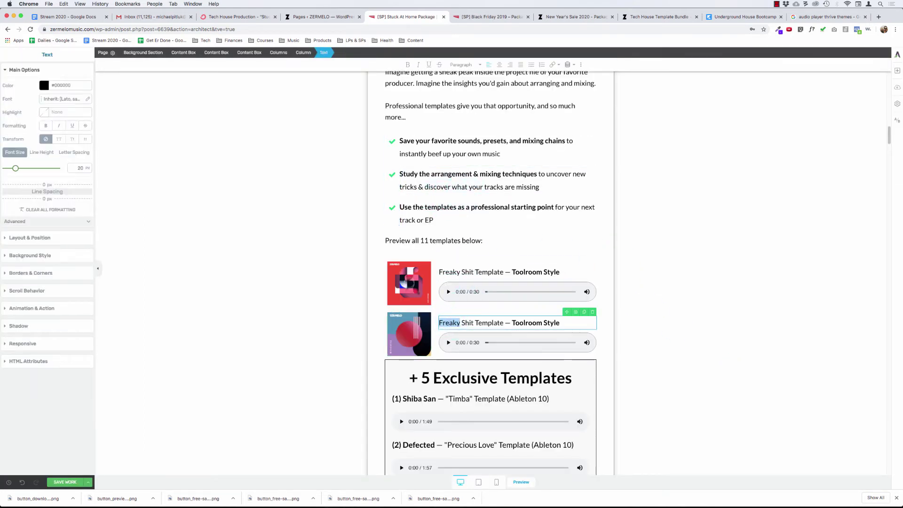
pyautogui.hotkey('shift', 'alt', 'Right')
pyautogui.write('Who Da Fuq')
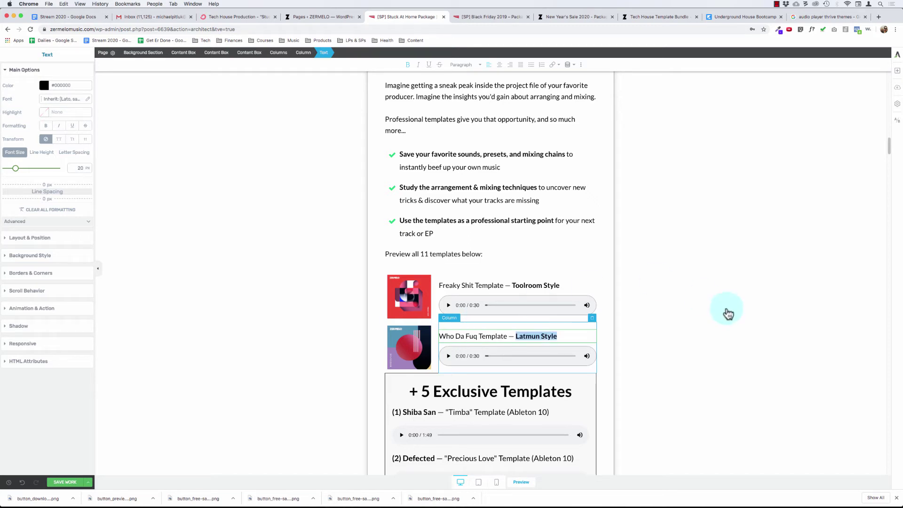
# Replace the audio in the Who Da Fuq preview row with wdf_preview.wav from the media library.
pyautogui.click(480, 350)
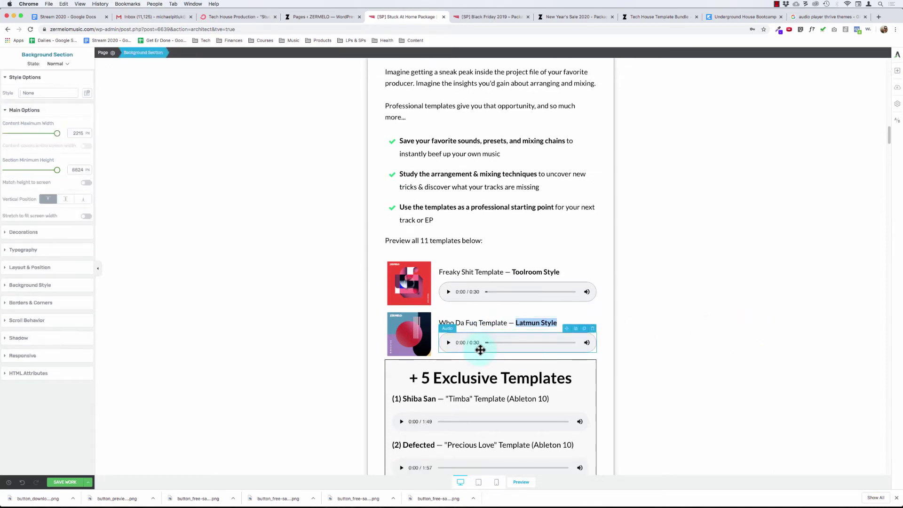
pyautogui.click(478, 336)
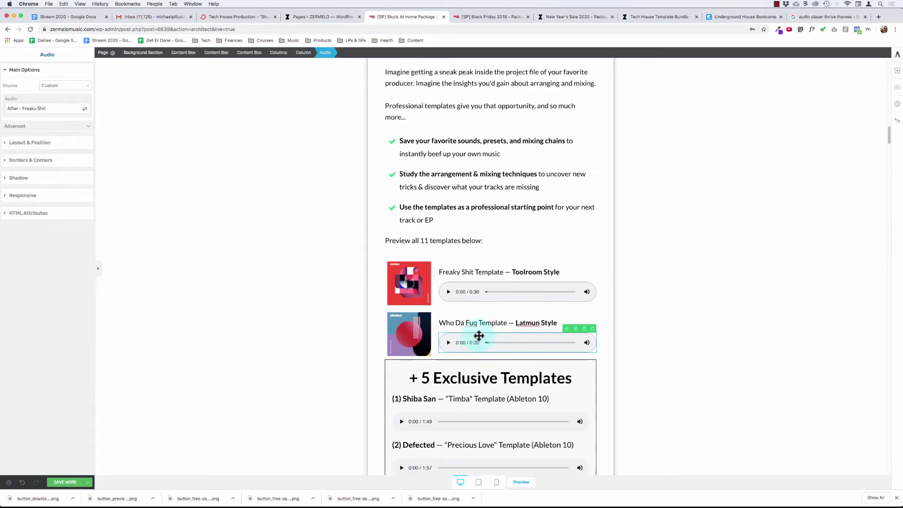
pyautogui.click(85, 109)
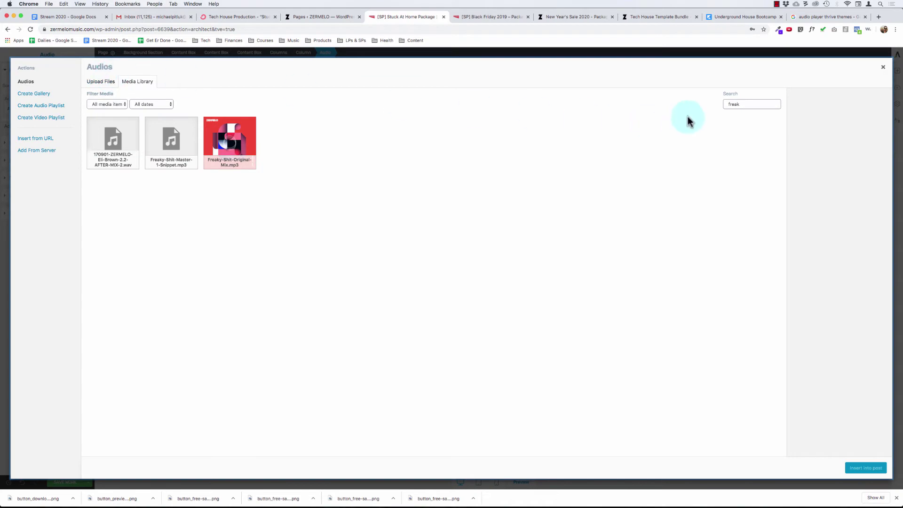
pyautogui.doubleClick(746, 104)
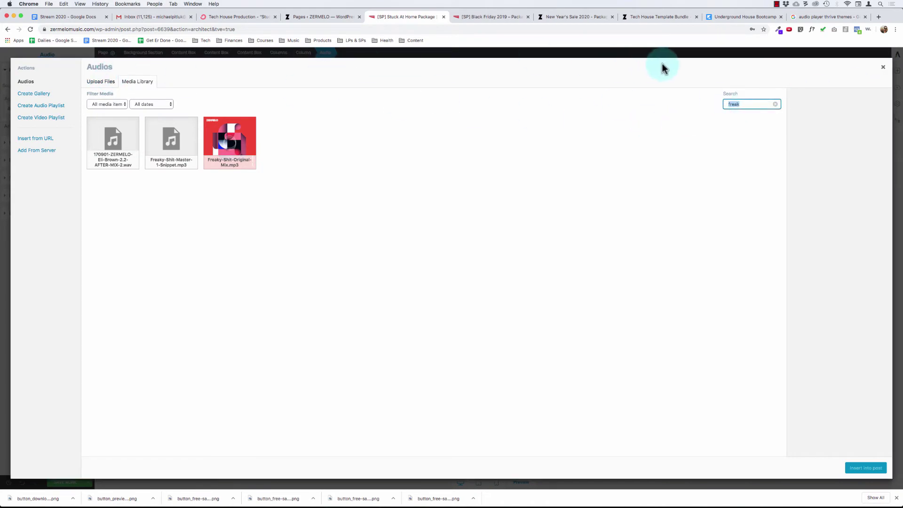
pyautogui.click(775, 105)
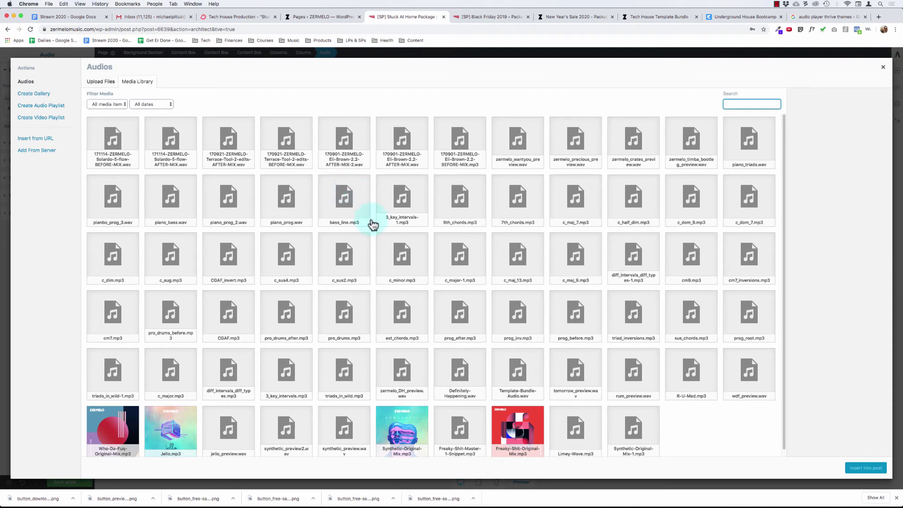
pyautogui.scroll(-1, 371, 222)
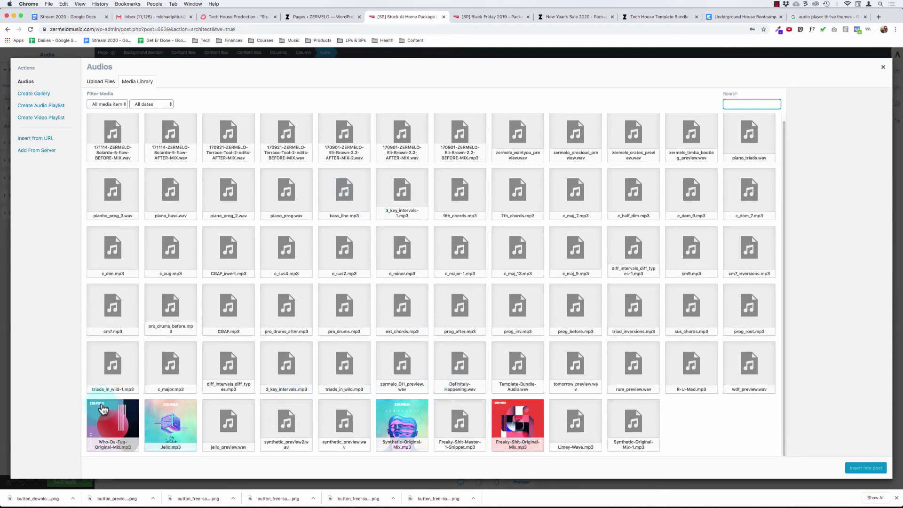
pyautogui.click(120, 407)
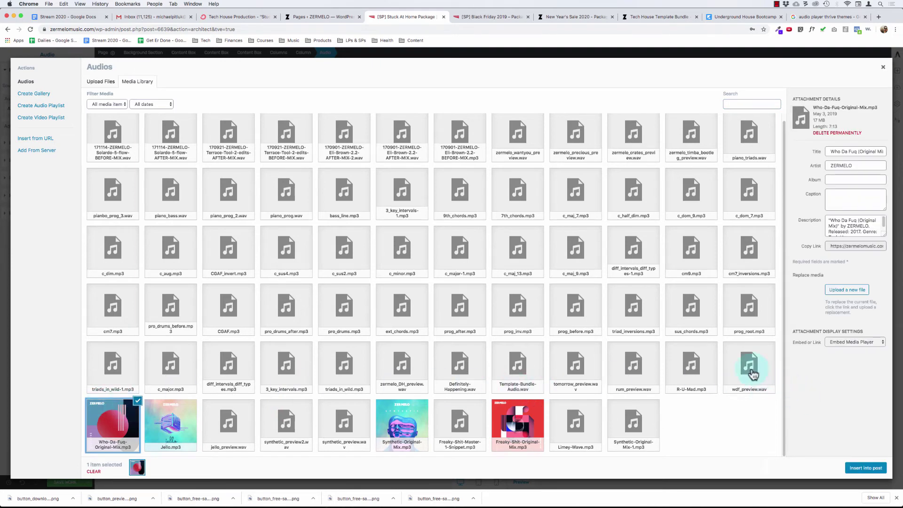
pyautogui.click(753, 374)
pyautogui.click(866, 468)
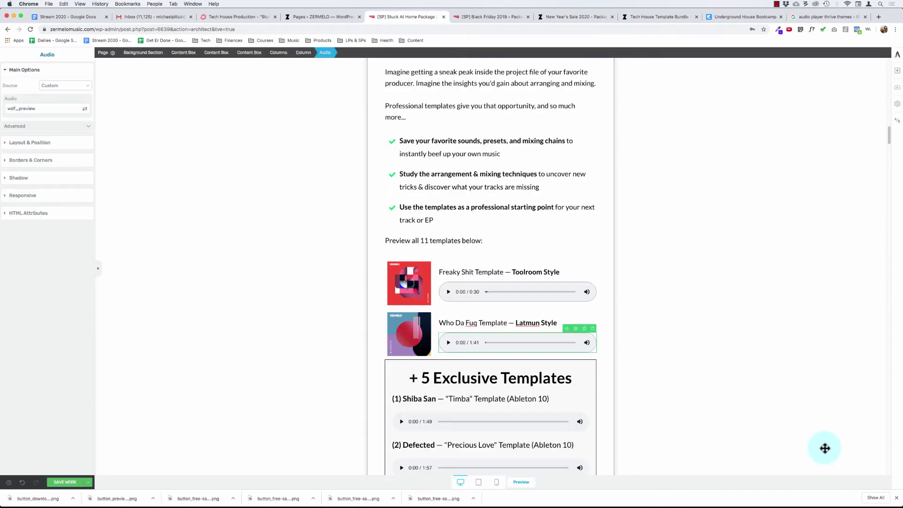
# Duplicate the content box holding the Who Da Fuq preview row.
pyautogui.click(418, 319)
pyautogui.click(691, 285)
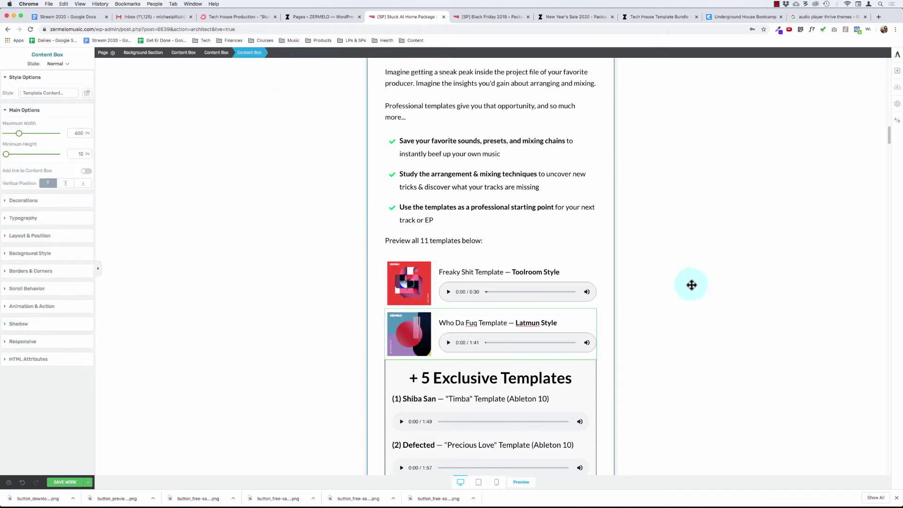
pyautogui.click(584, 305)
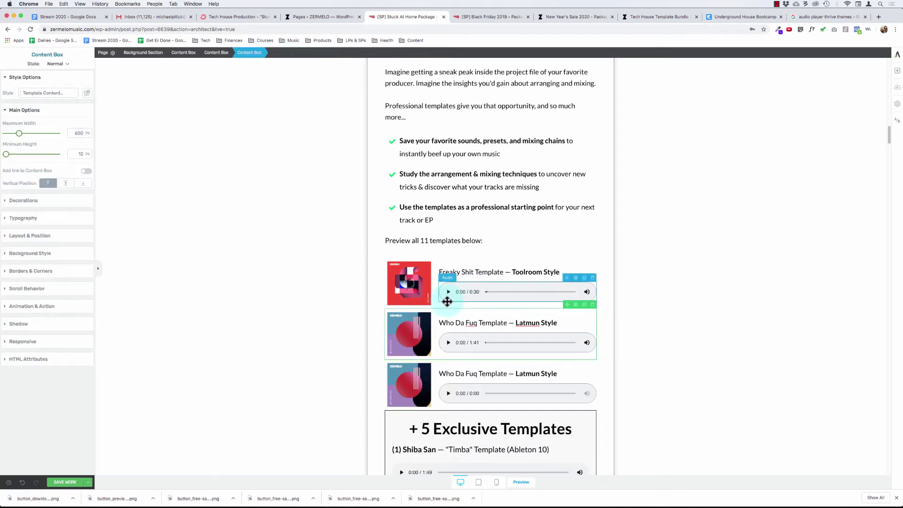
# Change the third preview row's title to "Synthetic Template — Solardo Style".
pyautogui.scroll(-2, 452, 310)
pyautogui.click(452, 318)
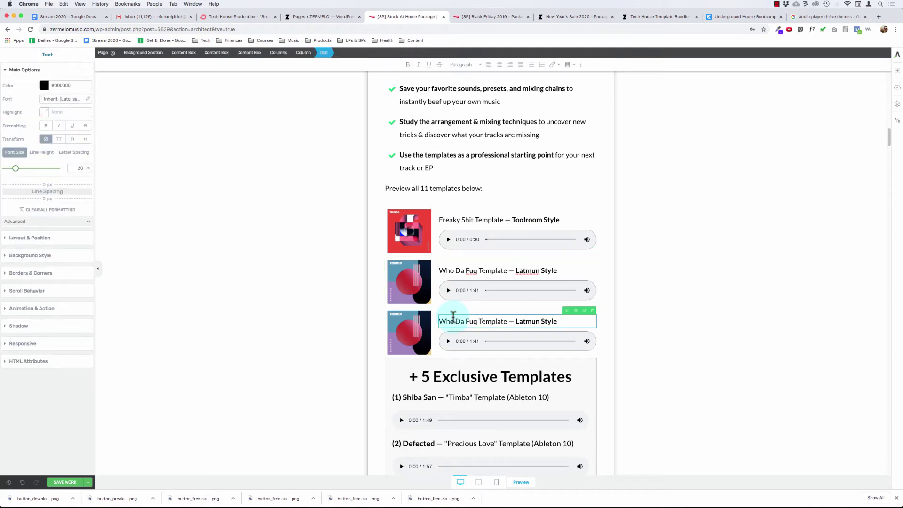
pyautogui.scroll(1, 489, 273)
pyautogui.click(445, 334)
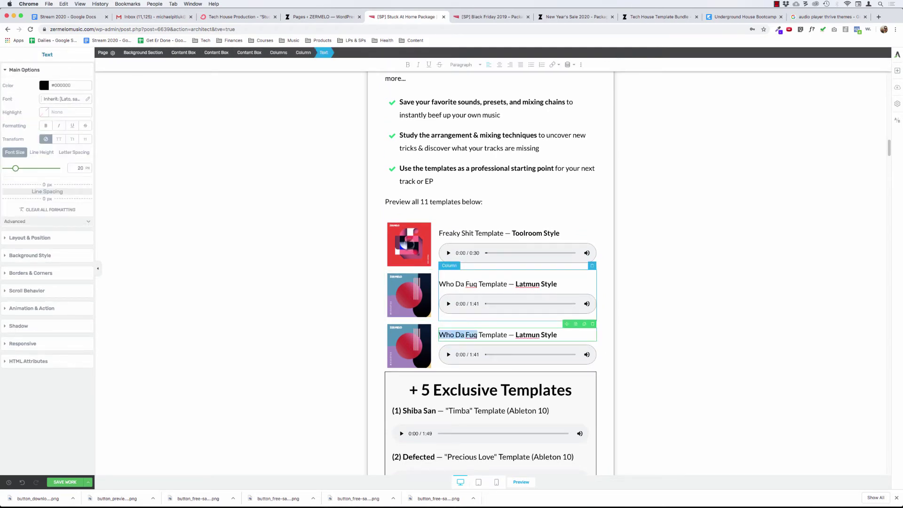
pyautogui.write('Synthetic')
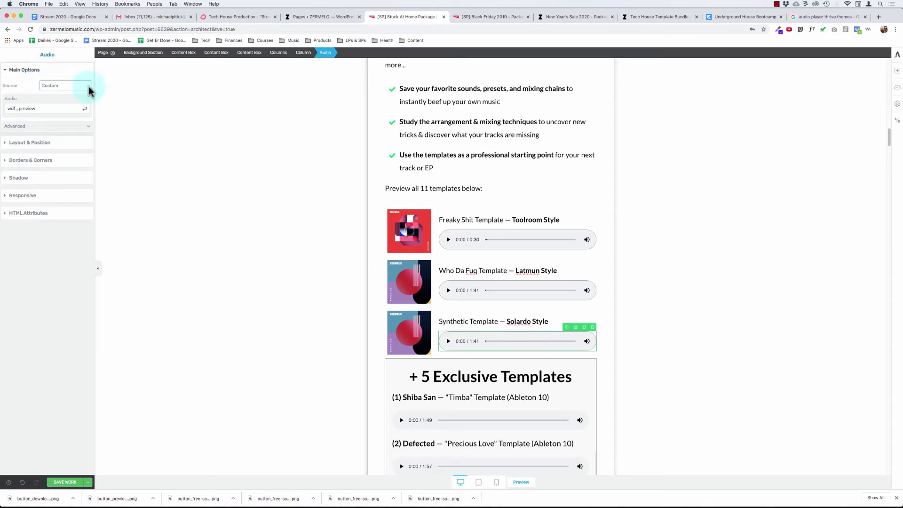
# Replace the third preview row's audio with synthetic_preview2.wav, found by searching the media library for "synth".
pyautogui.click(84, 109)
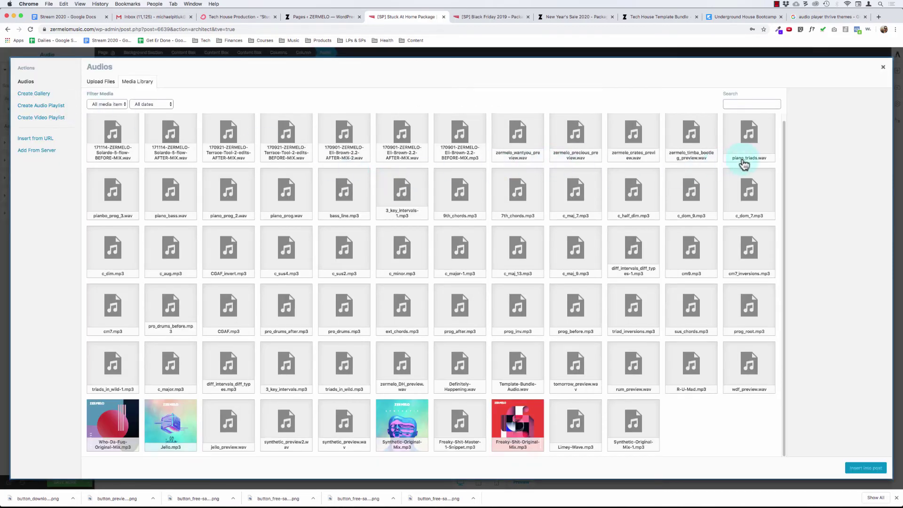
pyautogui.click(751, 104)
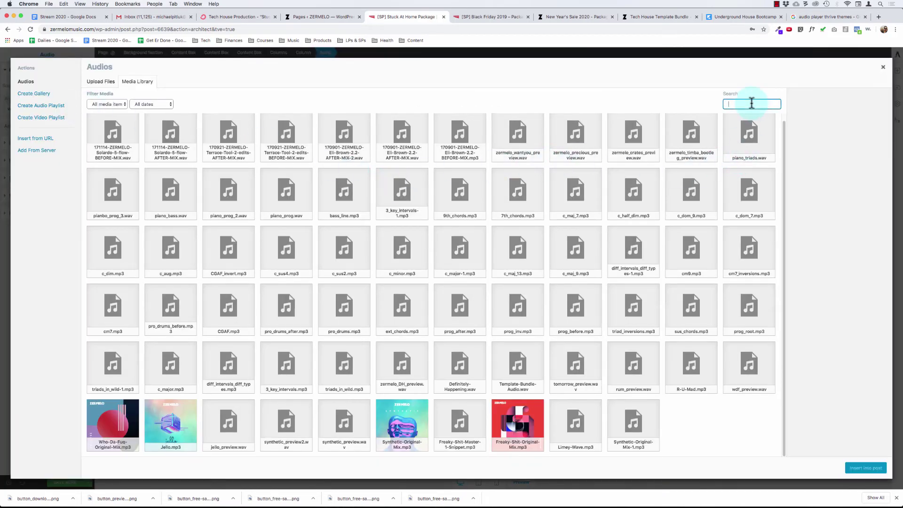
pyautogui.write('synth')
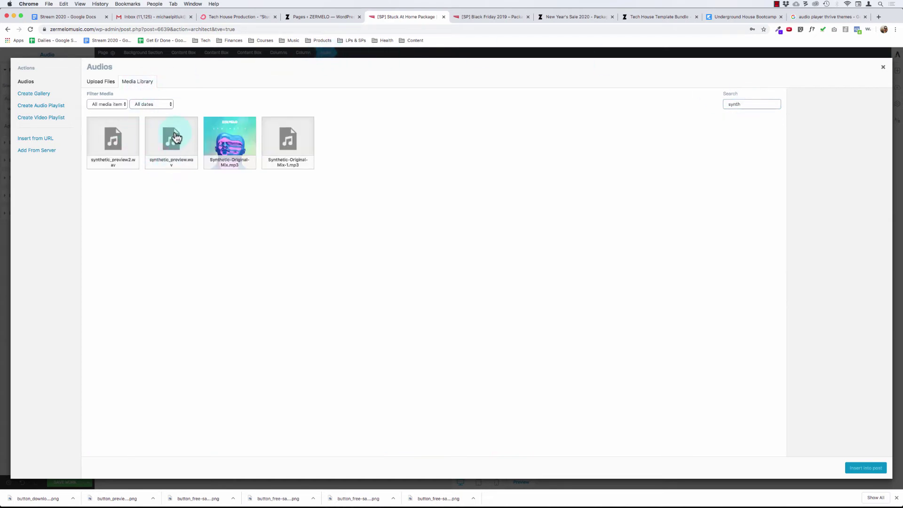
pyautogui.click(109, 138)
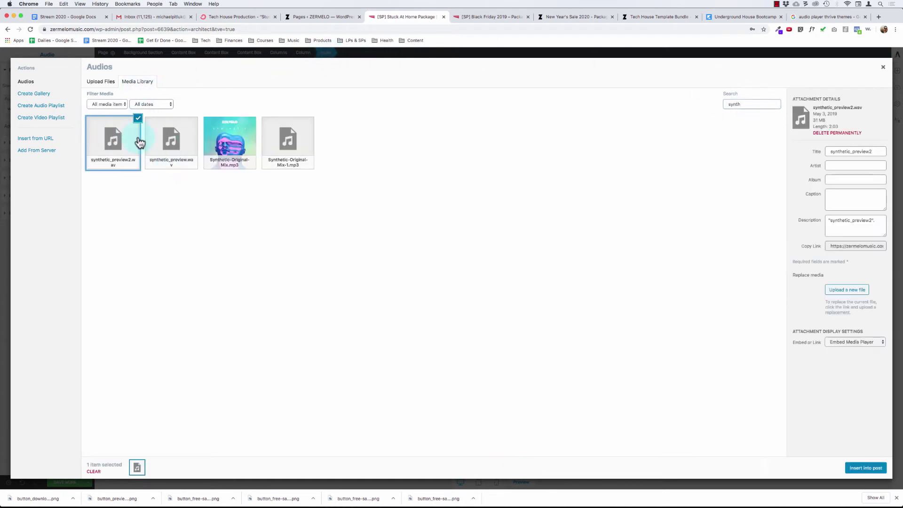
pyautogui.click(863, 468)
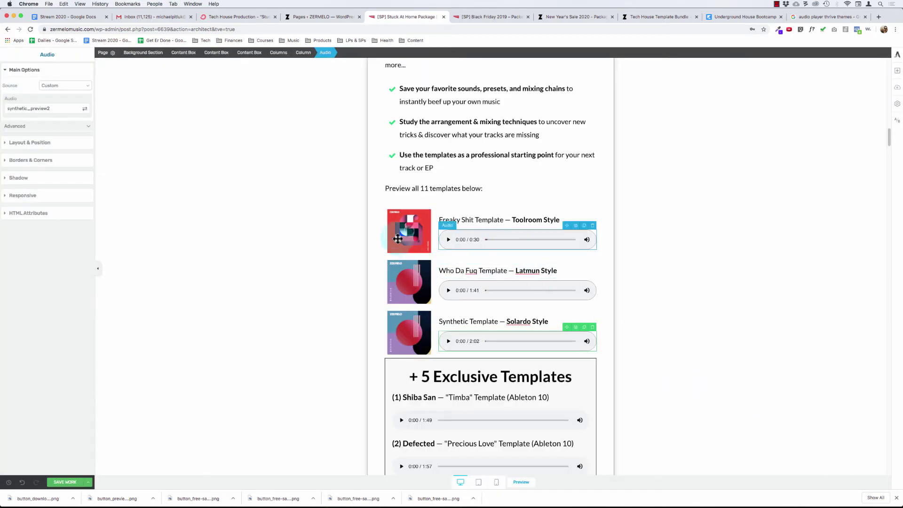
# Replace the artwork in the Synthetic row with ZERMELO-Synthetic-Cover-Art-1.jpg, found by searching the media library for "synth".
pyautogui.scroll(-1, 383, 204)
pyautogui.click(409, 301)
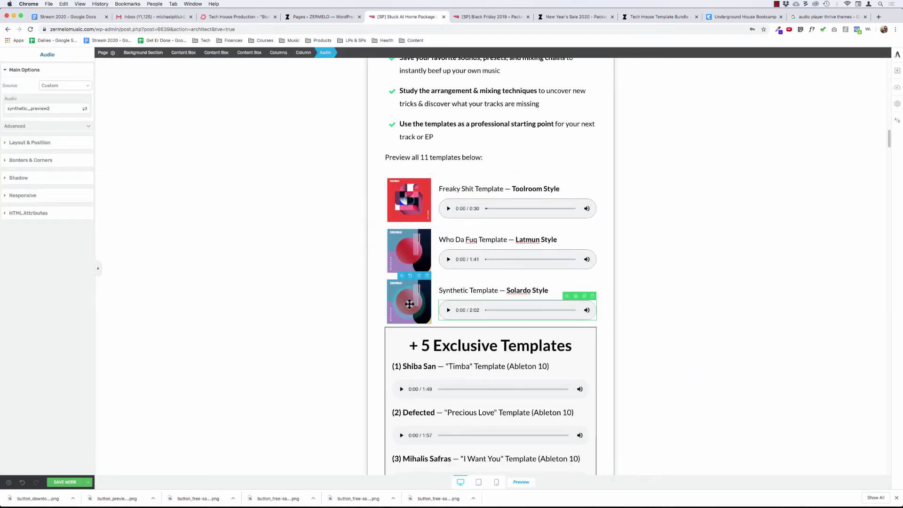
pyautogui.click(86, 118)
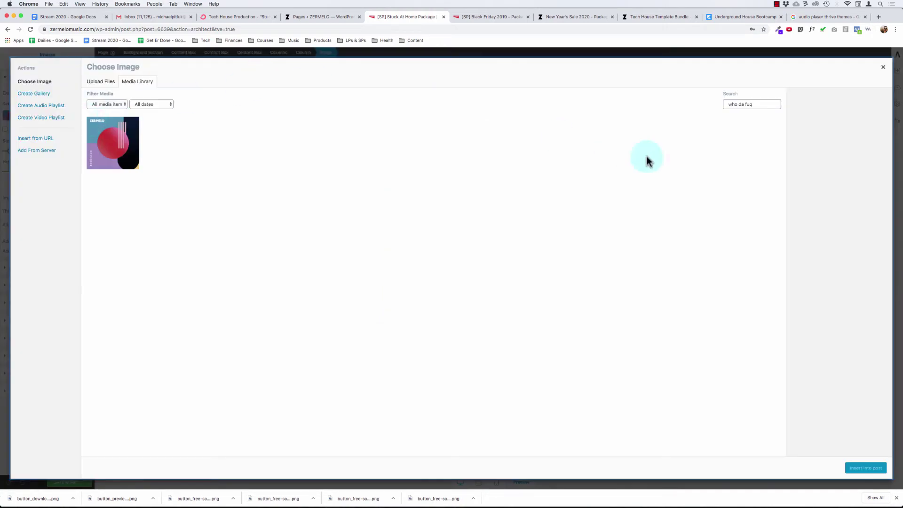
pyautogui.tripleClick(762, 105)
pyautogui.write('synth')
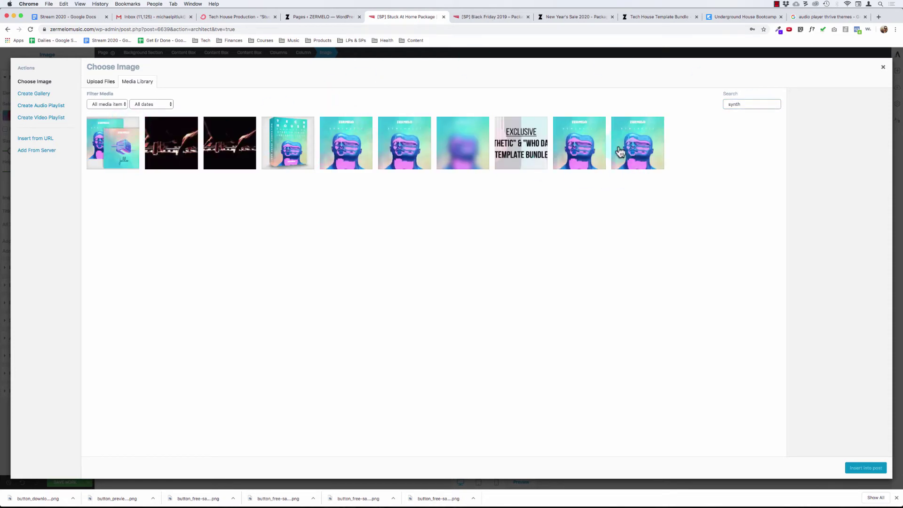
pyautogui.click(650, 160)
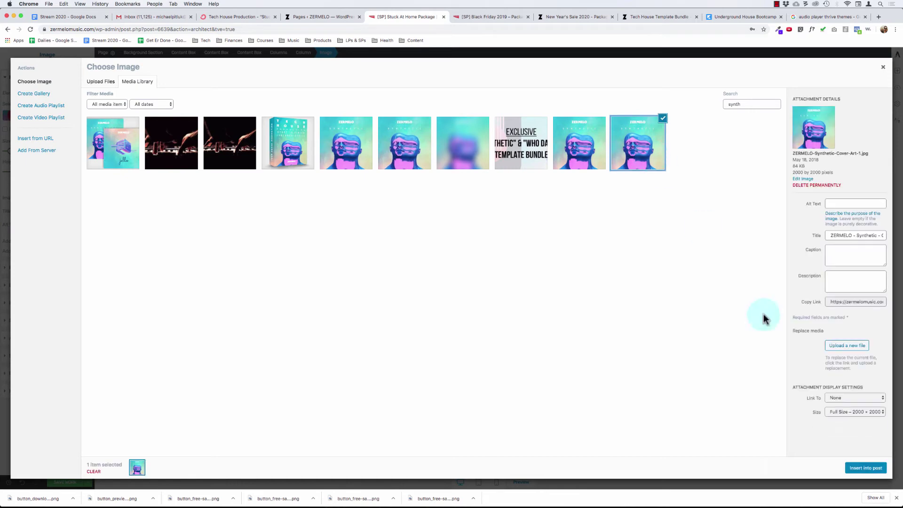
pyautogui.click(876, 472)
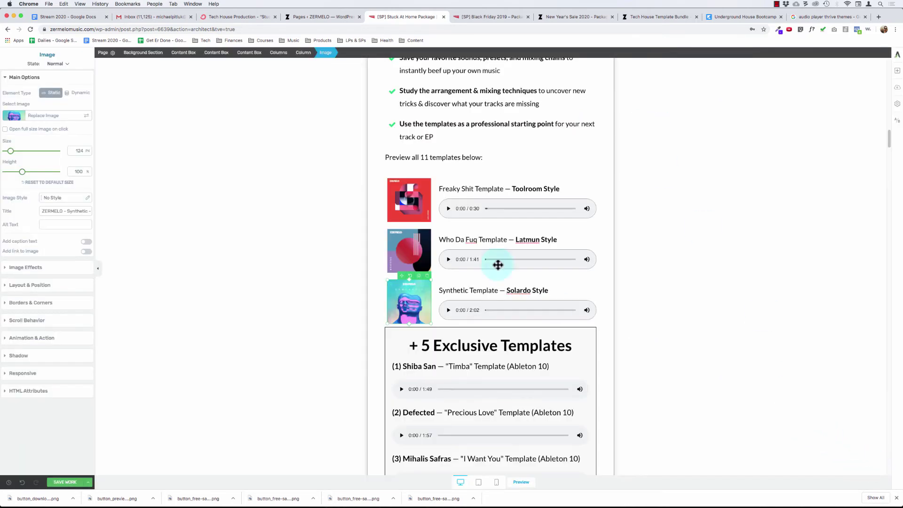
# Duplicate the content box holding the Synthetic preview row.
pyautogui.click(274, 186)
pyautogui.click(417, 303)
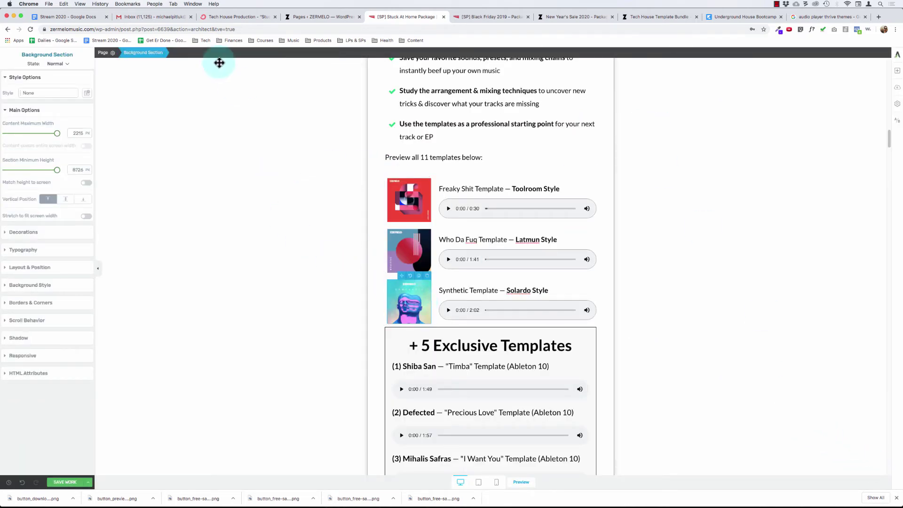
pyautogui.click(243, 54)
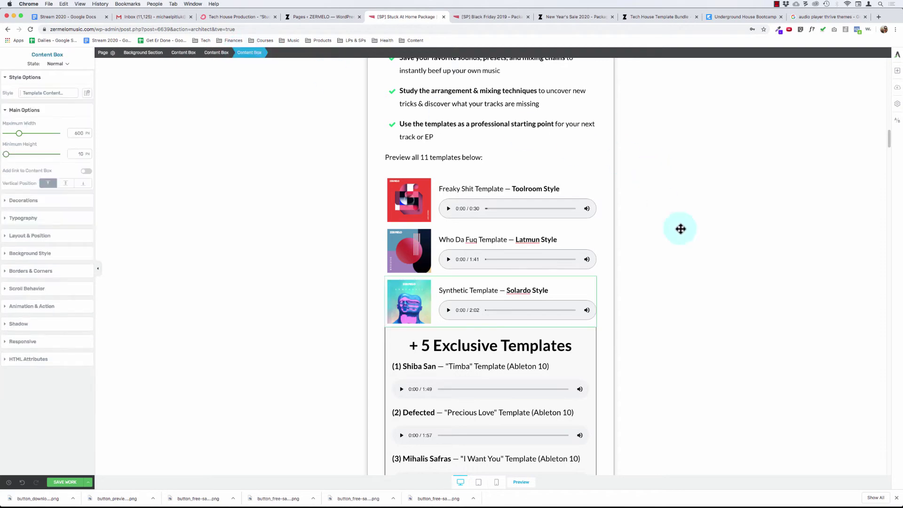
pyautogui.click(585, 273)
# Replace the artwork in the fourth preview row with the last square Jello cover found by searching the media library for "jello".
pyautogui.scroll(-1, 459, 286)
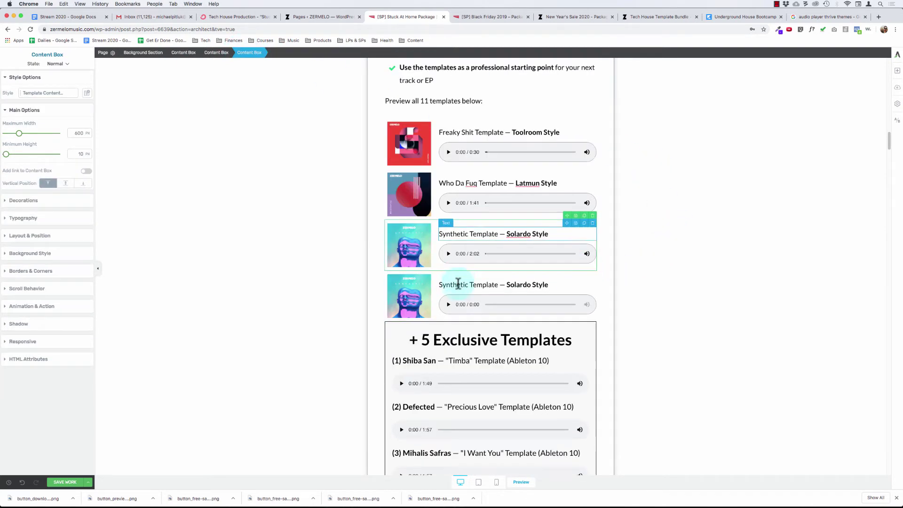
pyautogui.click(405, 289)
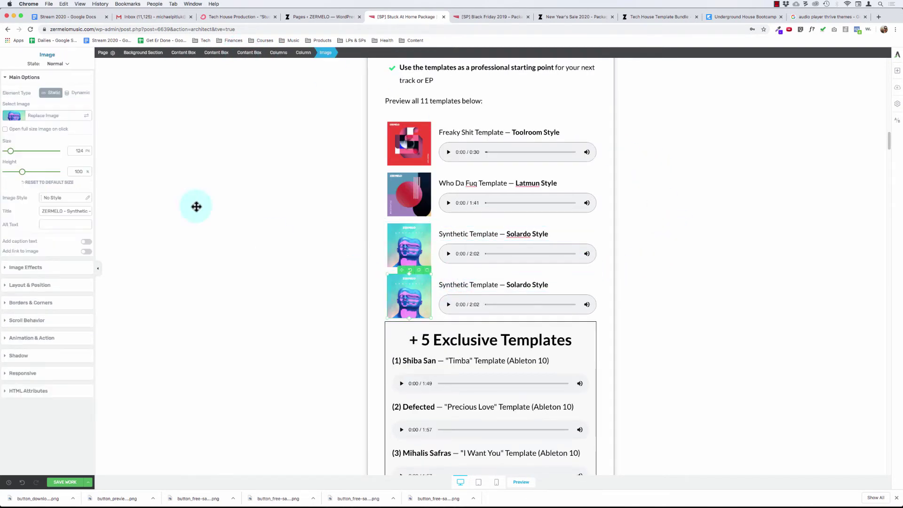
pyautogui.click(85, 117)
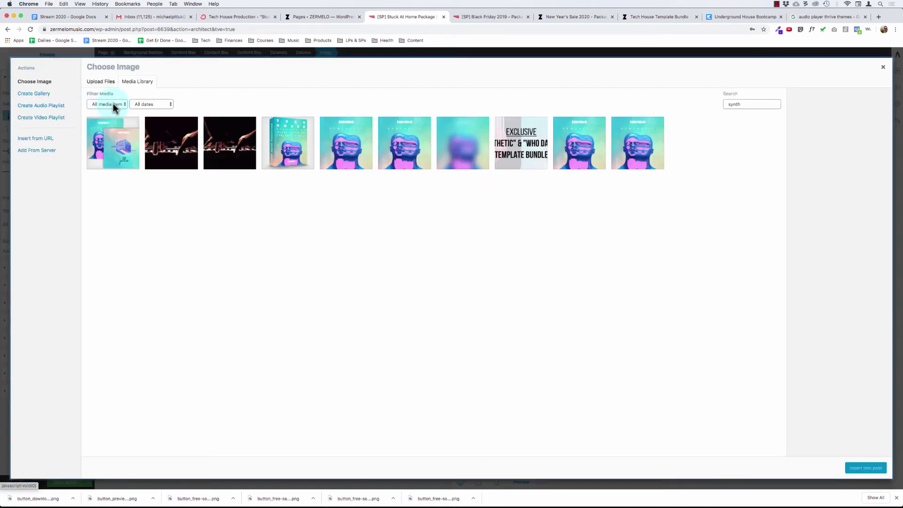
pyautogui.doubleClick(754, 103)
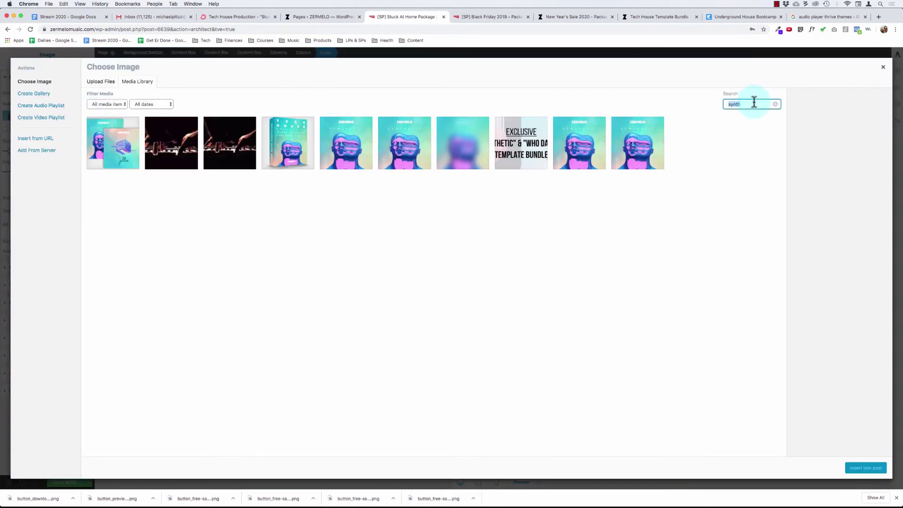
pyautogui.press('BackSpace')
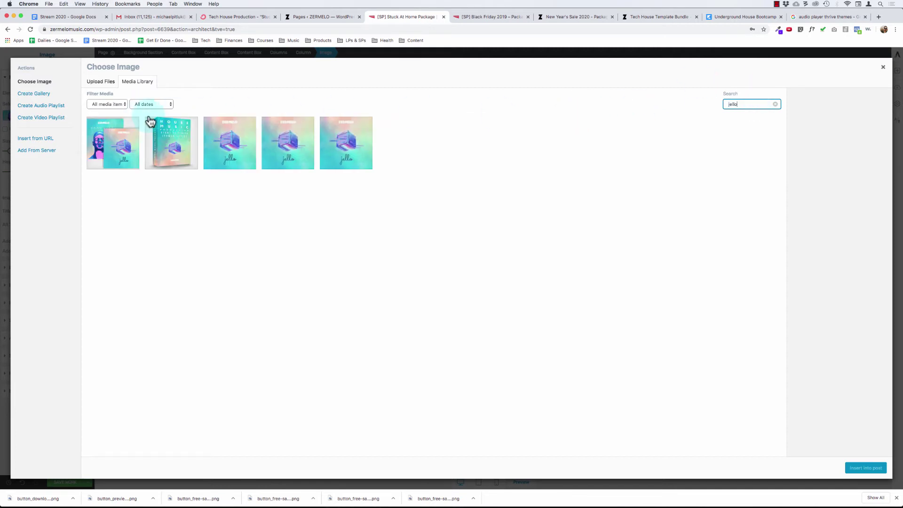
pyautogui.click(329, 150)
pyautogui.click(856, 468)
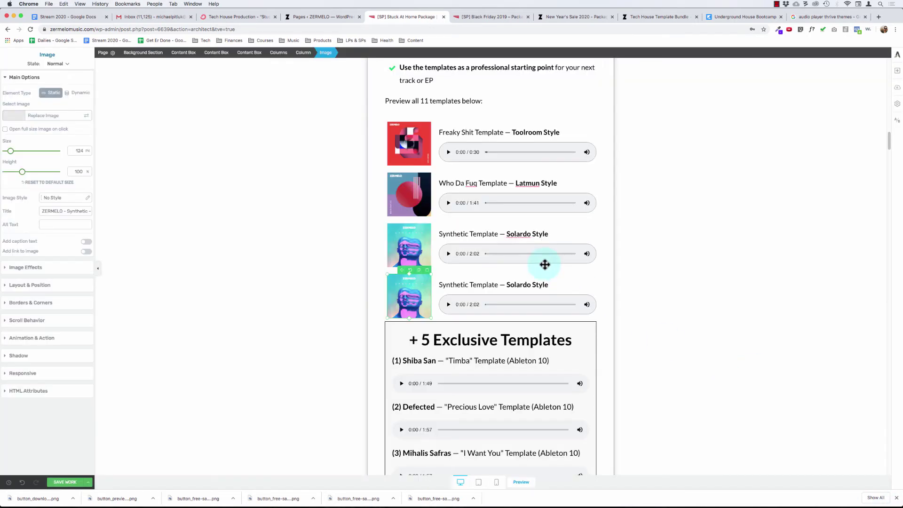
# Change the fourth preview row's title to "Jello Template — PAWSA Style".
pyautogui.click(468, 284)
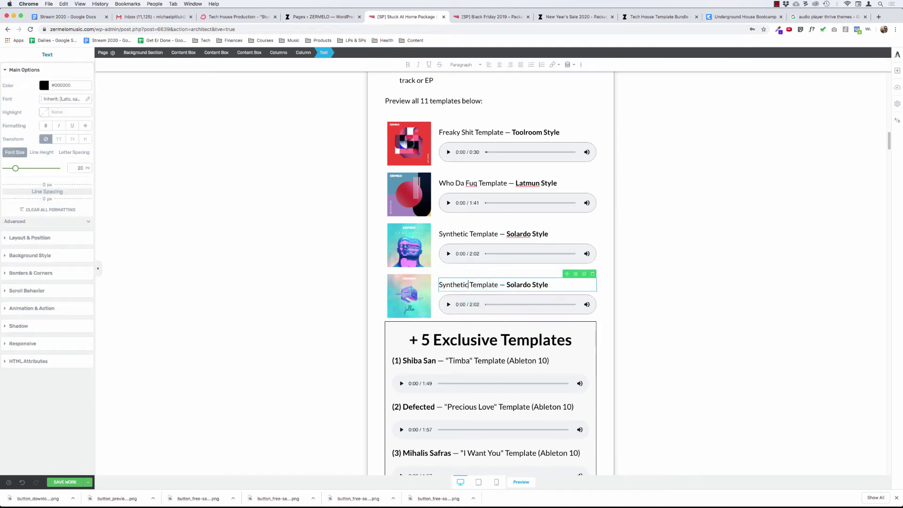
pyautogui.hotkey('alt', 'BackSpace')
pyautogui.write('Jello')
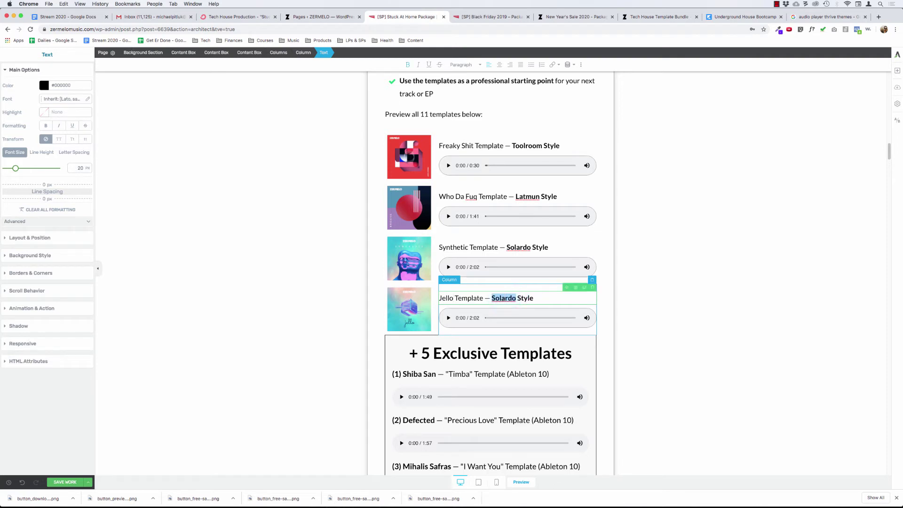
pyautogui.write('PAWSA')
# Replace the audio in the Jello preview row with jello_preview.wav from the media library.
pyautogui.click(470, 312)
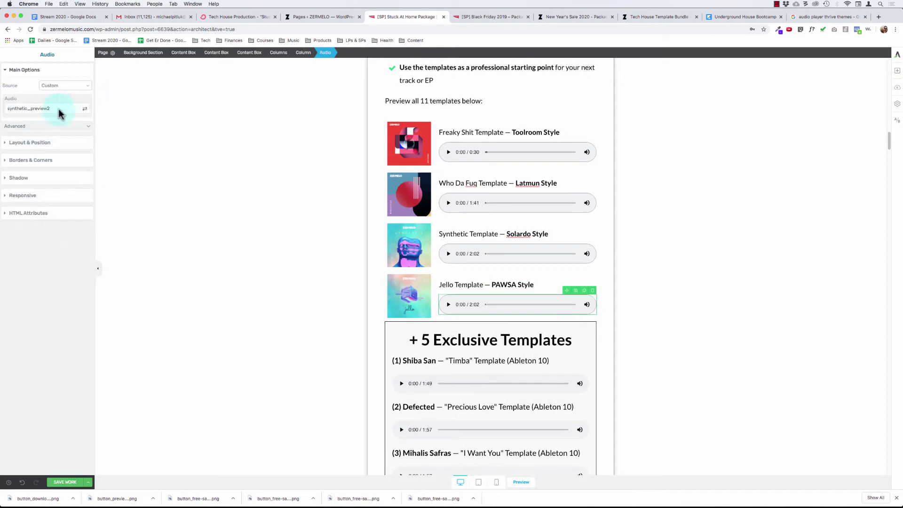
pyautogui.click(84, 109)
pyautogui.doubleClick(753, 105)
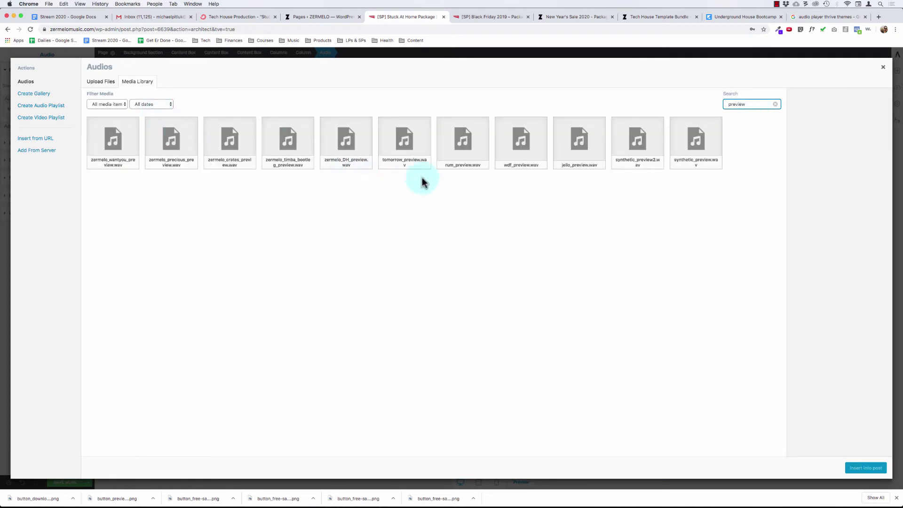
pyautogui.click(589, 147)
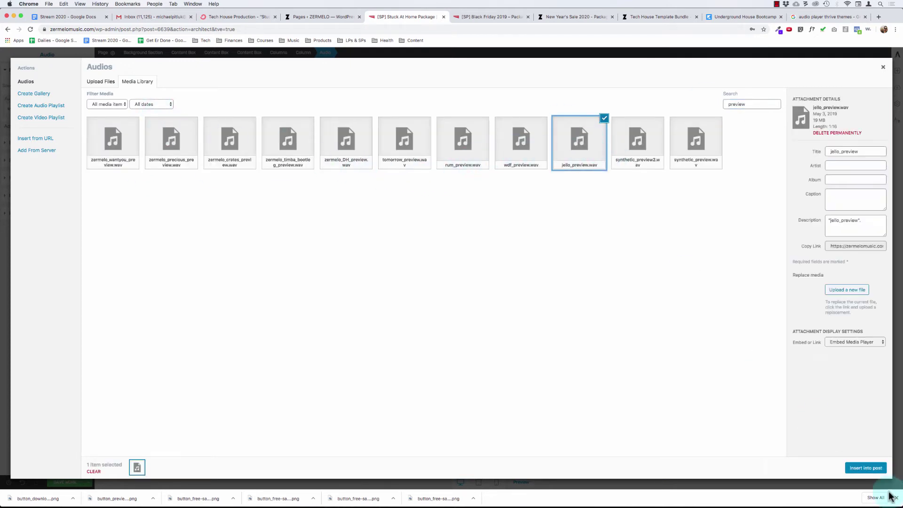
pyautogui.click(865, 468)
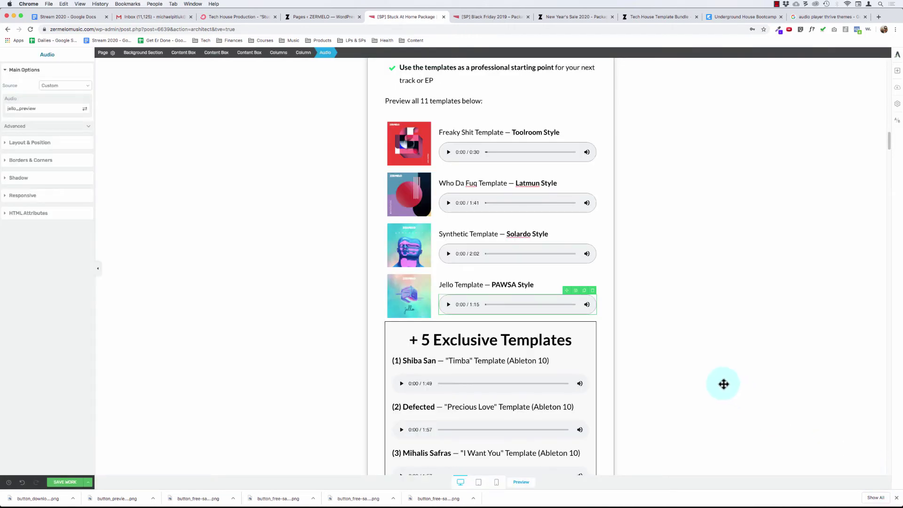
# Duplicate the content box holding the Jello preview row.
pyautogui.click(409, 292)
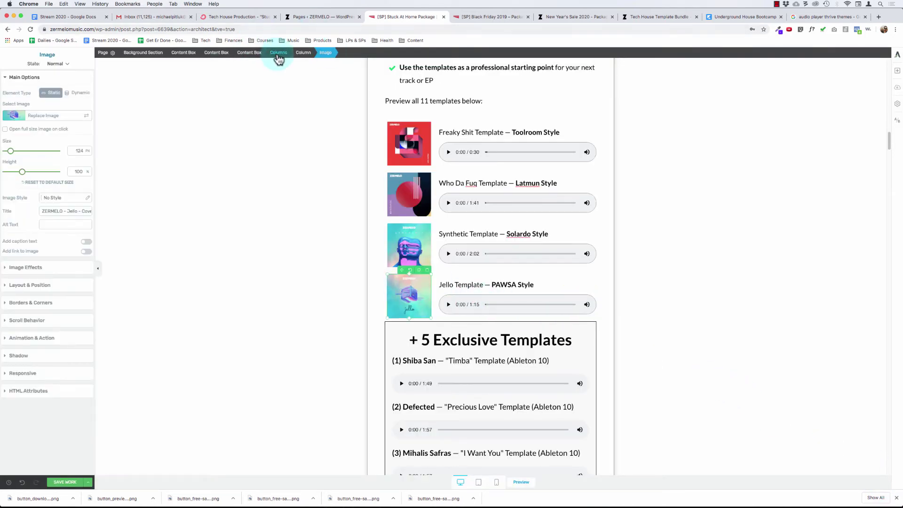
pyautogui.click(248, 53)
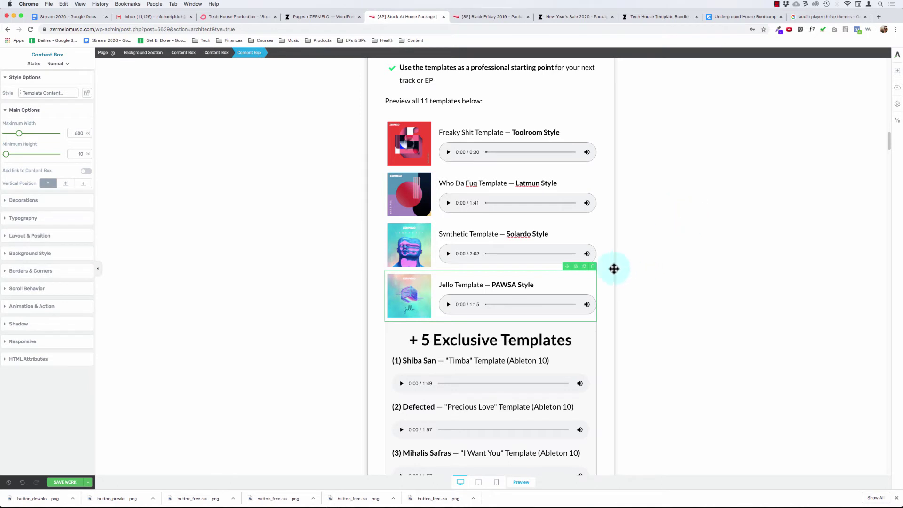
pyautogui.click(584, 267)
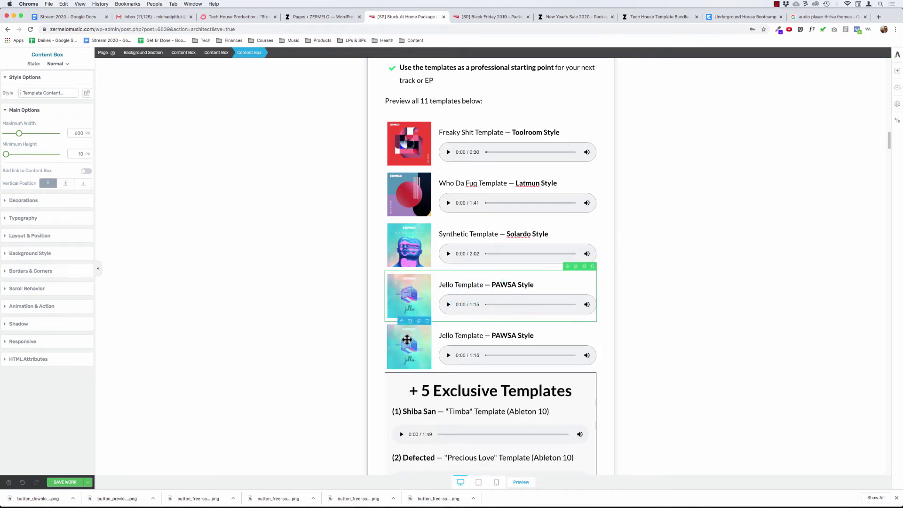
# Replace the artwork in the fifth preview row with the last R U MAD cover found by searching the media library for "mad".
pyautogui.click(89, 117)
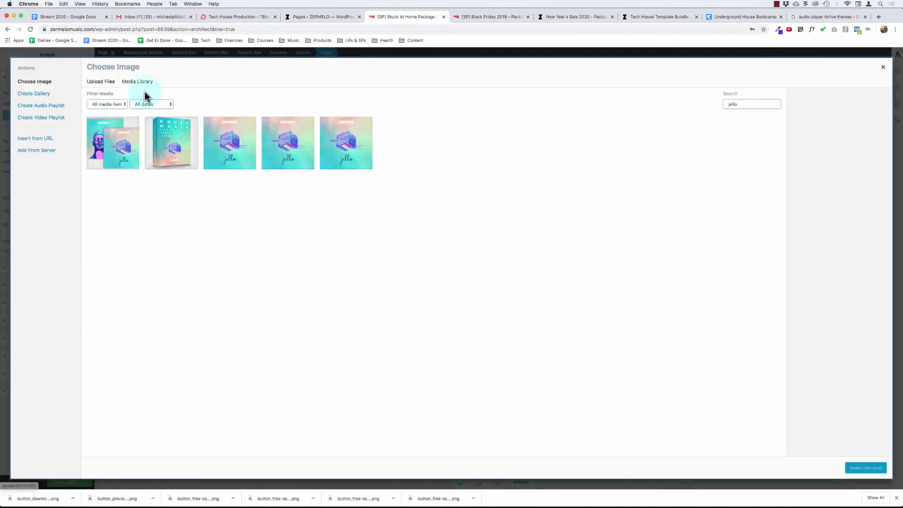
pyautogui.doubleClick(744, 104)
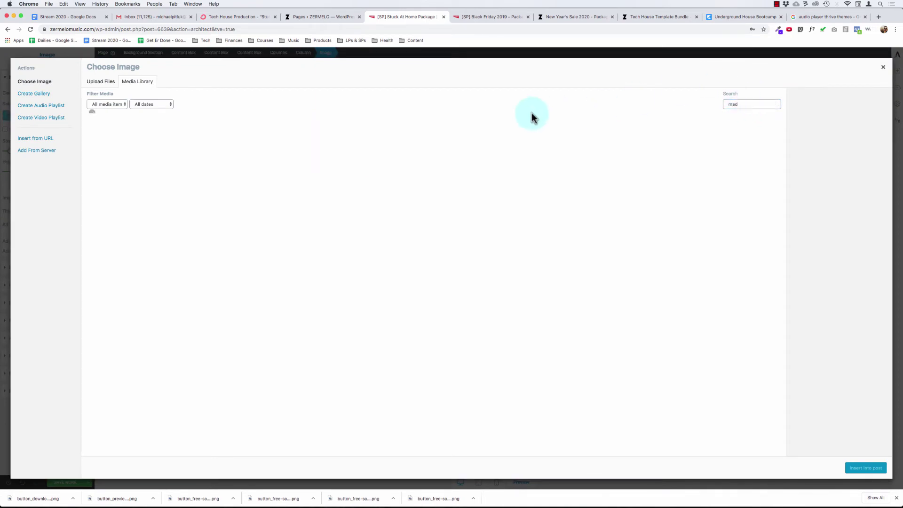
pyautogui.click(145, 84)
pyautogui.click(244, 137)
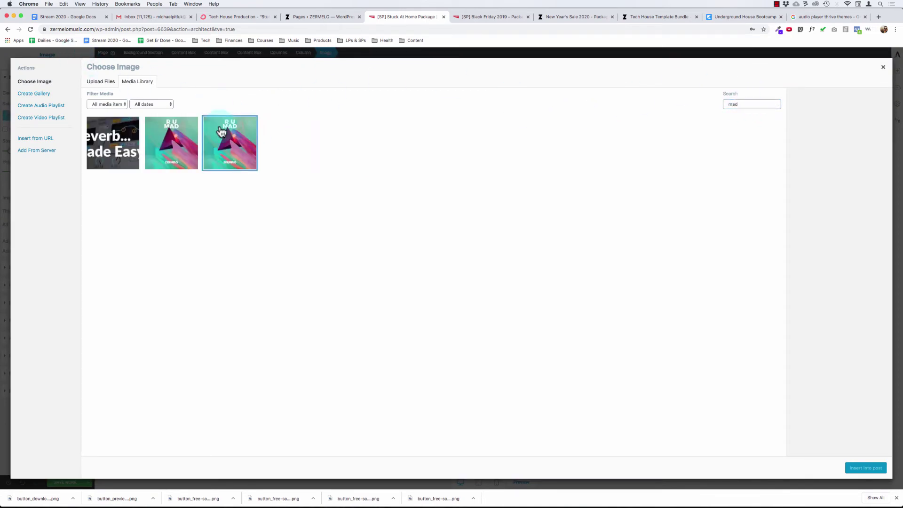
pyautogui.click(867, 470)
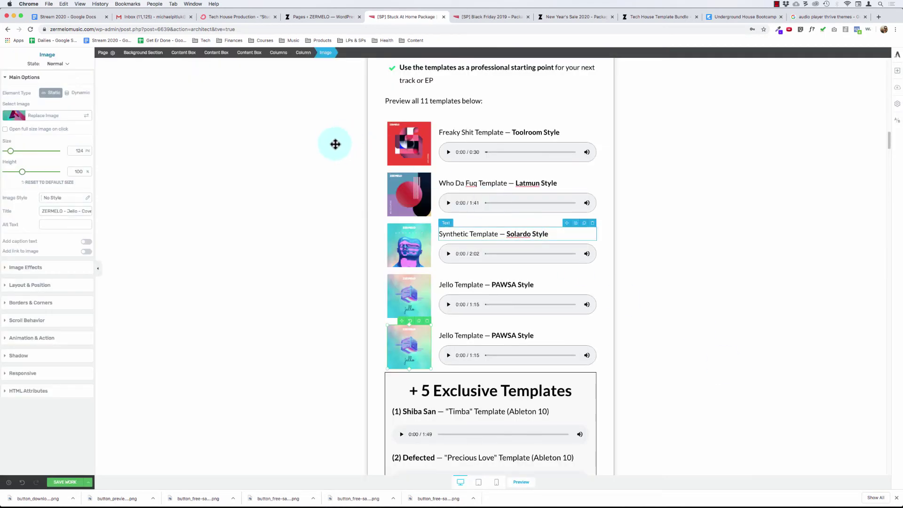
# Change the fifth preview row's title to "R U Mad Template — Chris Lake/FISHER Style".
pyautogui.click(489, 335)
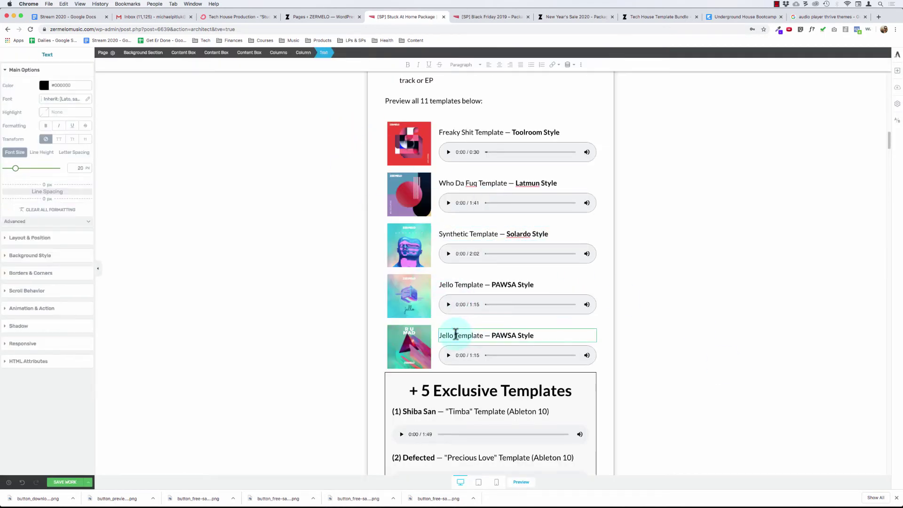
pyautogui.press('BackSpace')
pyautogui.press('BackSpace')
pyautogui.press('BackSpace')
pyautogui.press('BackSpace')
pyautogui.press('BackSpace')
pyautogui.press('BackSpace')
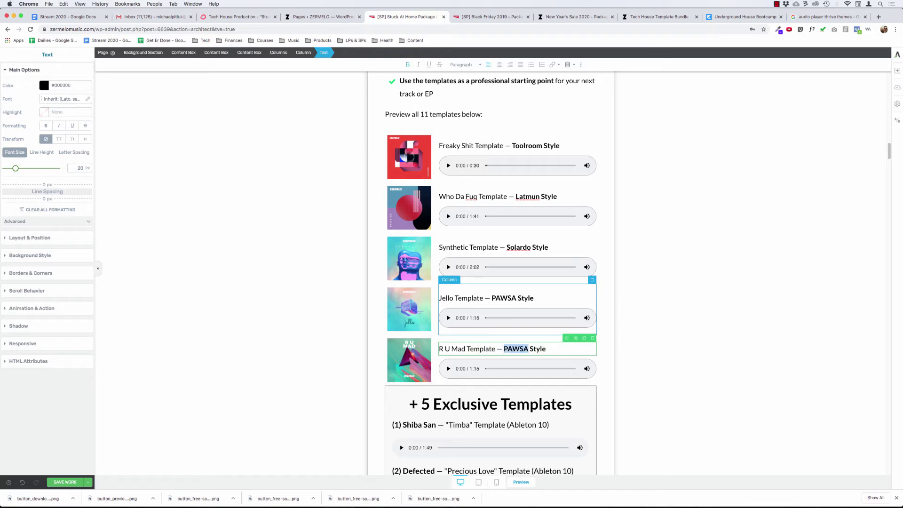
pyautogui.write('Chris Lake')
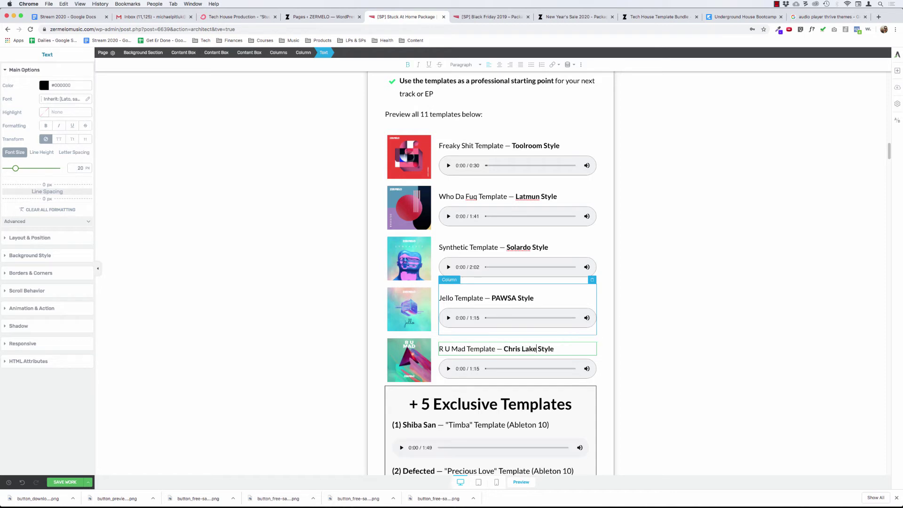
pyautogui.write('/FISHER')
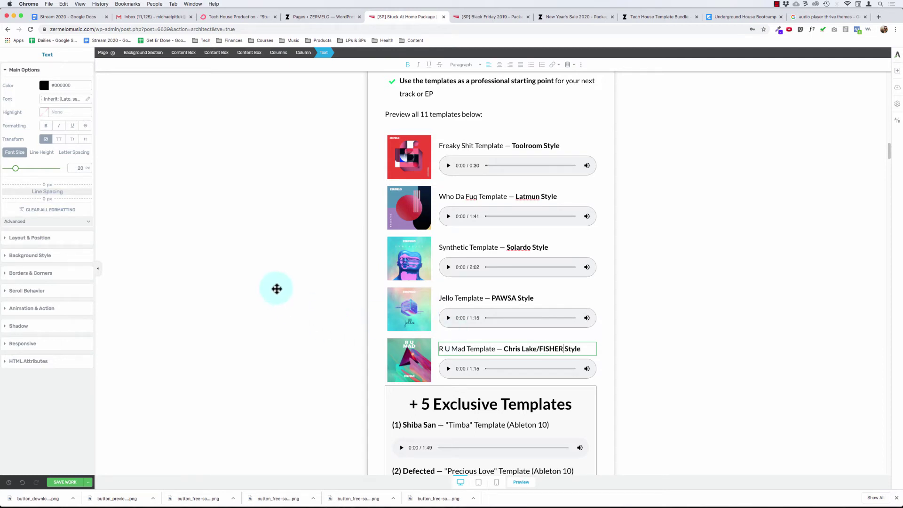
# Replace the audio in the R U Mad preview row with rum_preview.wav from the media library.
pyautogui.click(407, 356)
pyautogui.click(403, 352)
pyautogui.click(479, 351)
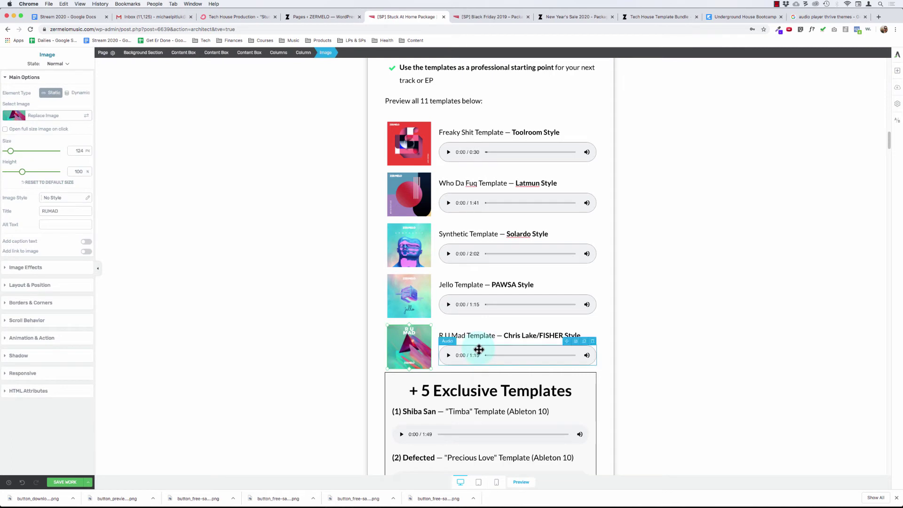
pyautogui.click(86, 111)
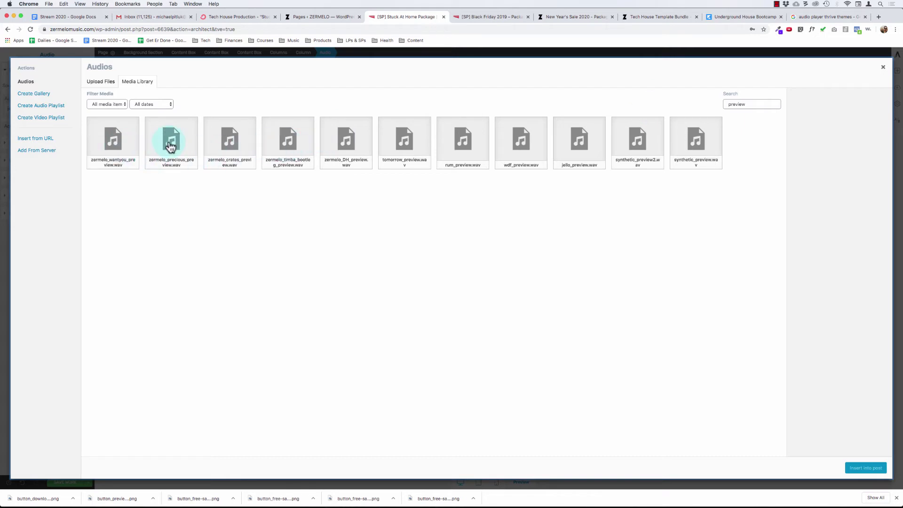
pyautogui.click(580, 141)
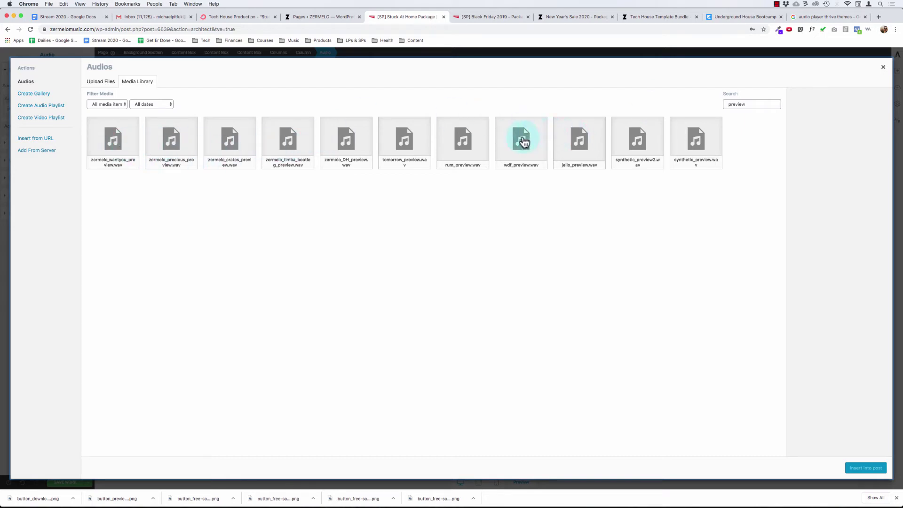
pyautogui.click(470, 143)
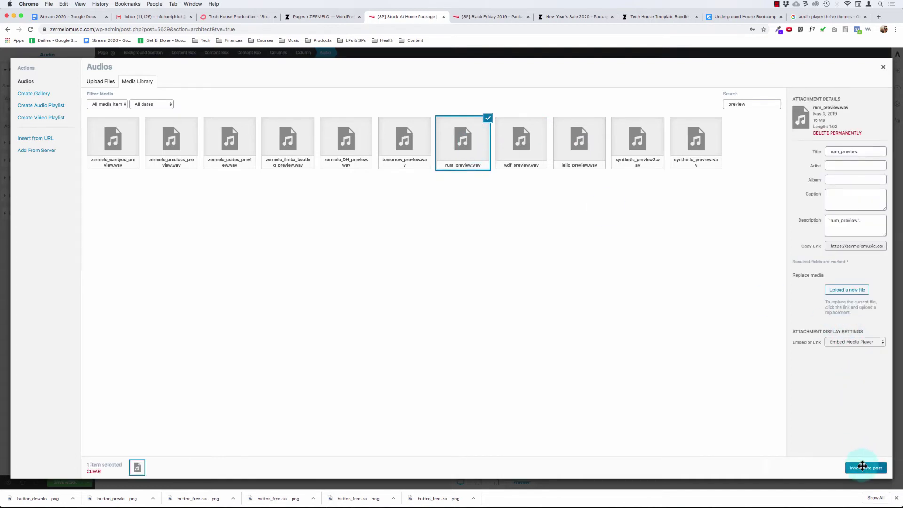
pyautogui.click(862, 466)
# Duplicate the content box holding the R U Mad preview row.
pyautogui.scroll(-2, 430, 325)
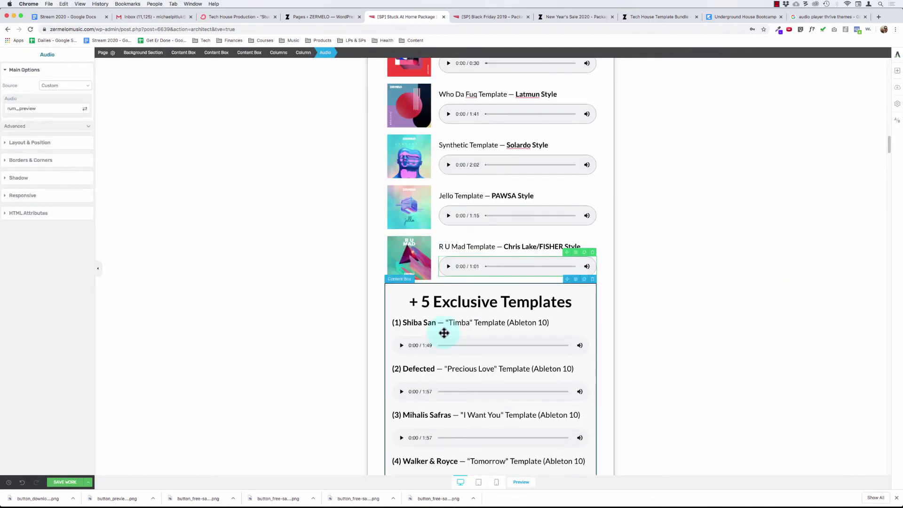
pyautogui.scroll(3, 401, 353)
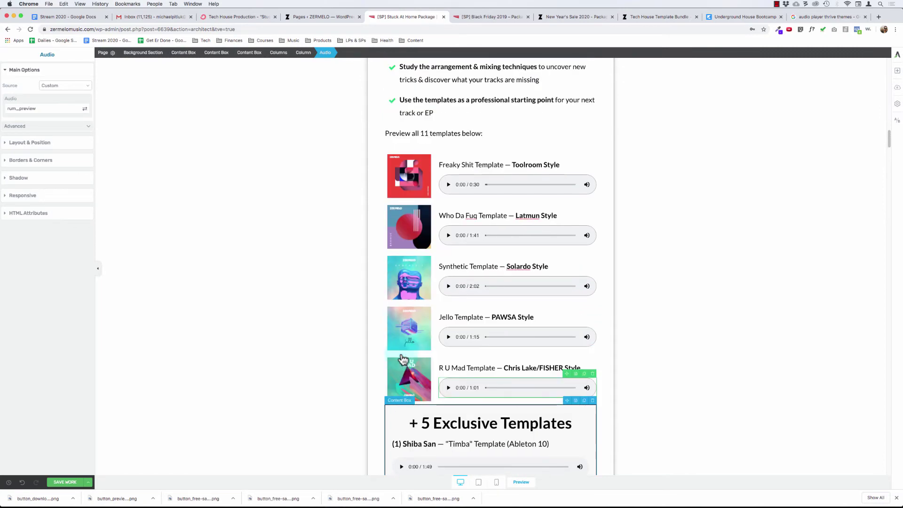
pyautogui.scroll(-4, 402, 360)
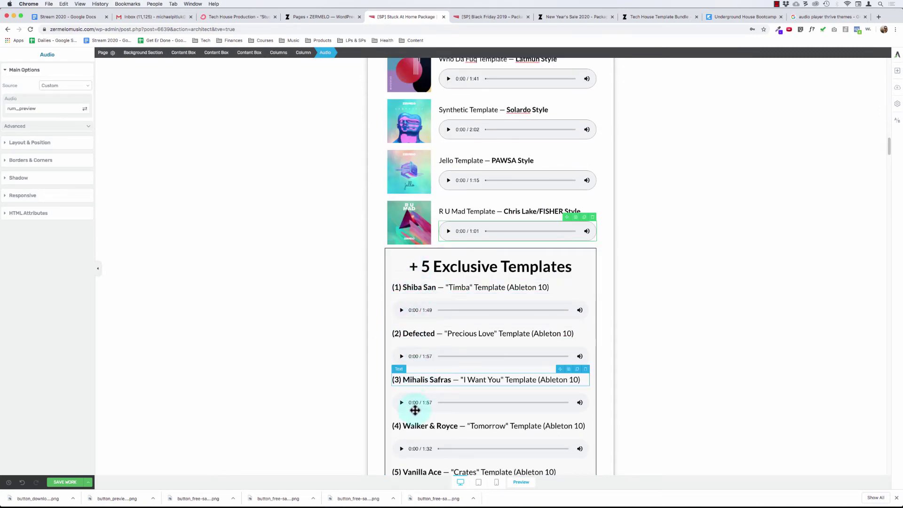
pyautogui.scroll(-2, 428, 409)
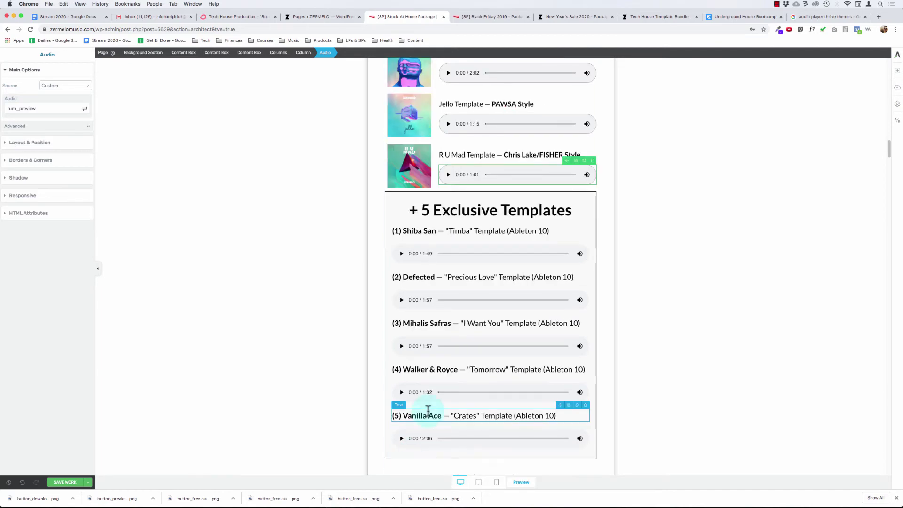
pyautogui.scroll(6, 428, 409)
pyautogui.scroll(-3, 429, 414)
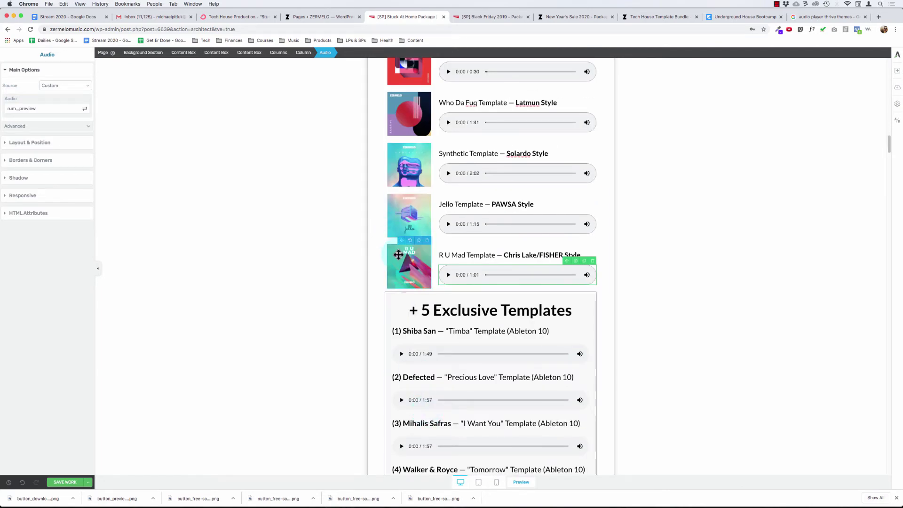
pyautogui.click(396, 257)
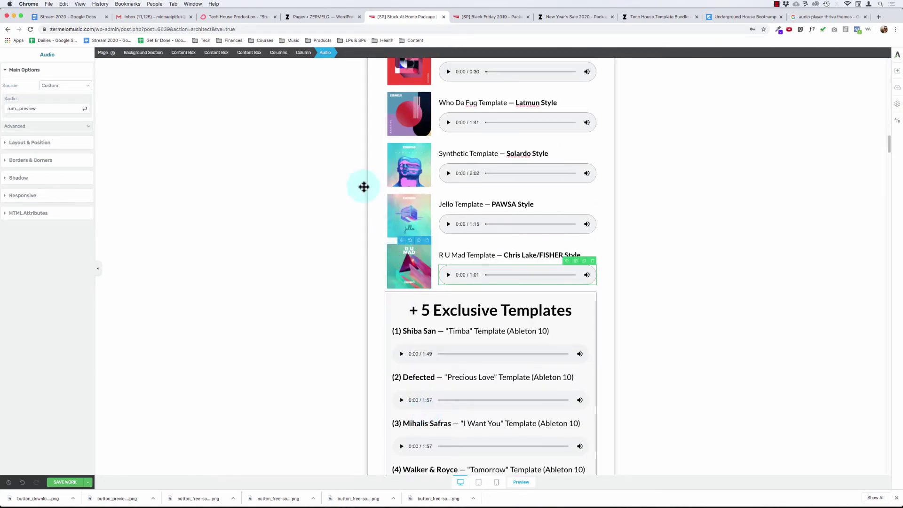
pyautogui.click(249, 53)
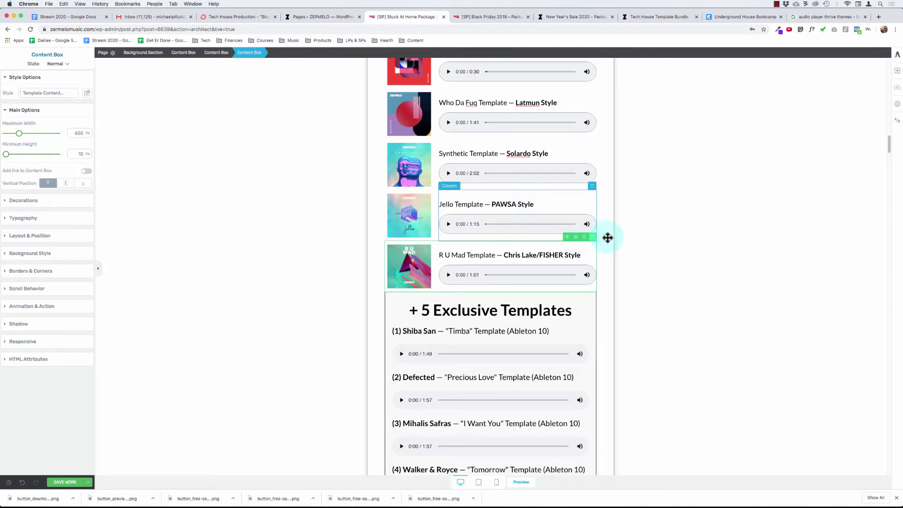
pyautogui.click(578, 237)
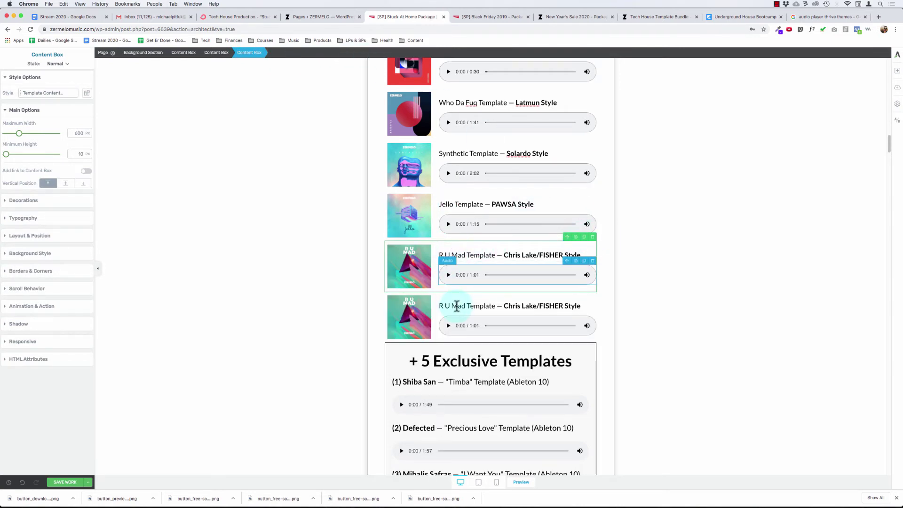
# Change the sixth preview row's title to "Definitely Happening — Josh Butler Style".
pyautogui.click(458, 305)
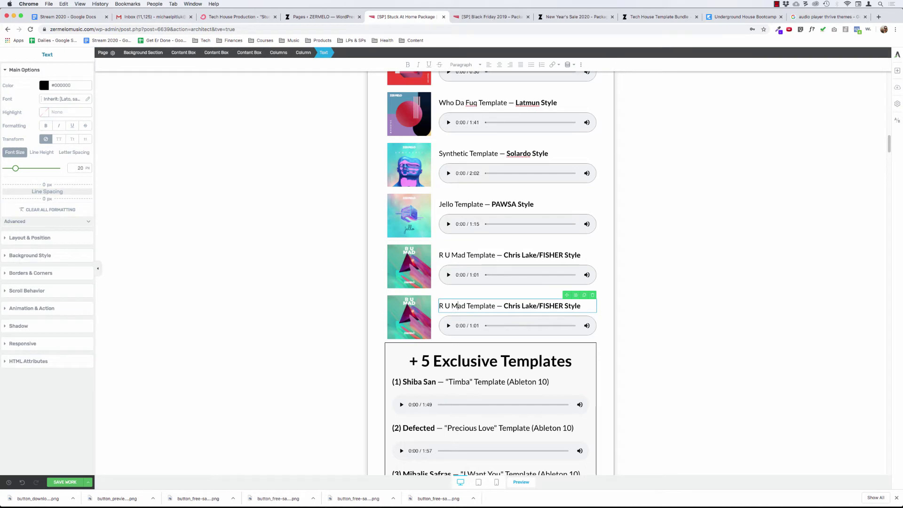
pyautogui.hotkey('alt', 'Right')
pyautogui.hotkey('alt', 'Right')
pyautogui.scroll(1, 491, 273)
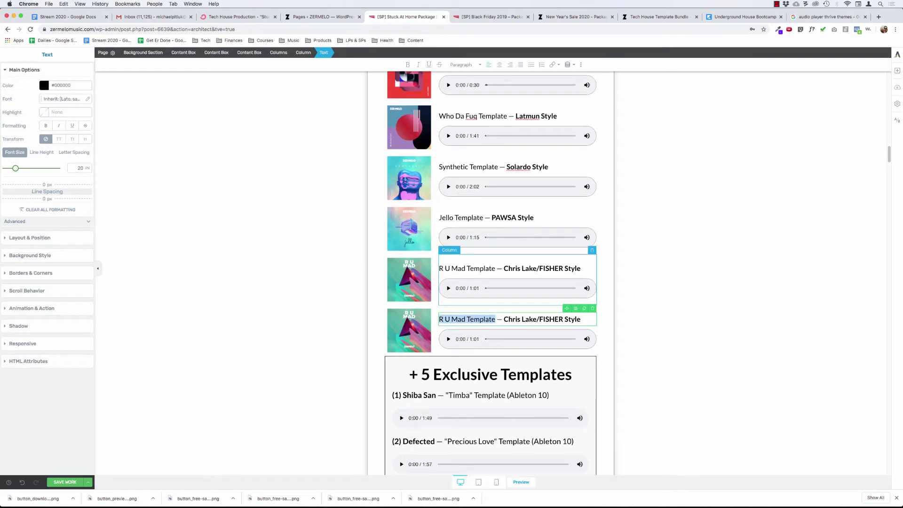
pyautogui.write('Definitely')
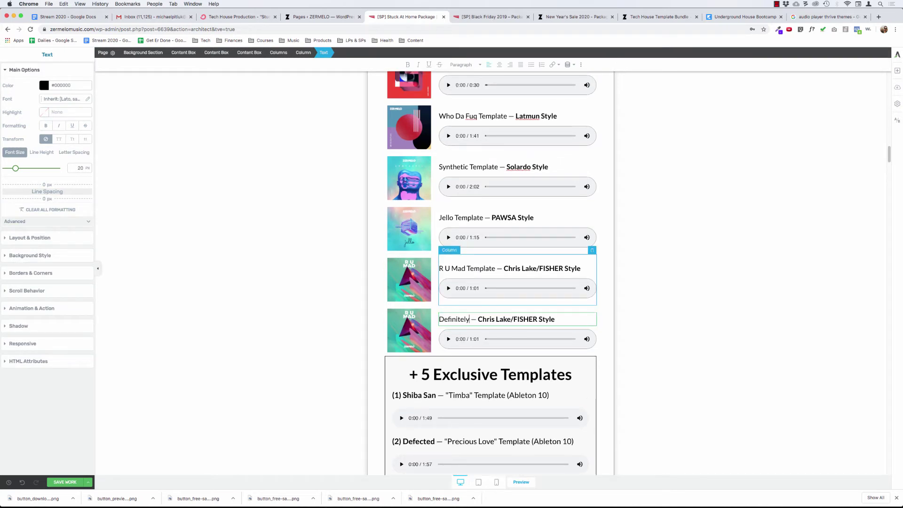
pyautogui.write(' Happening')
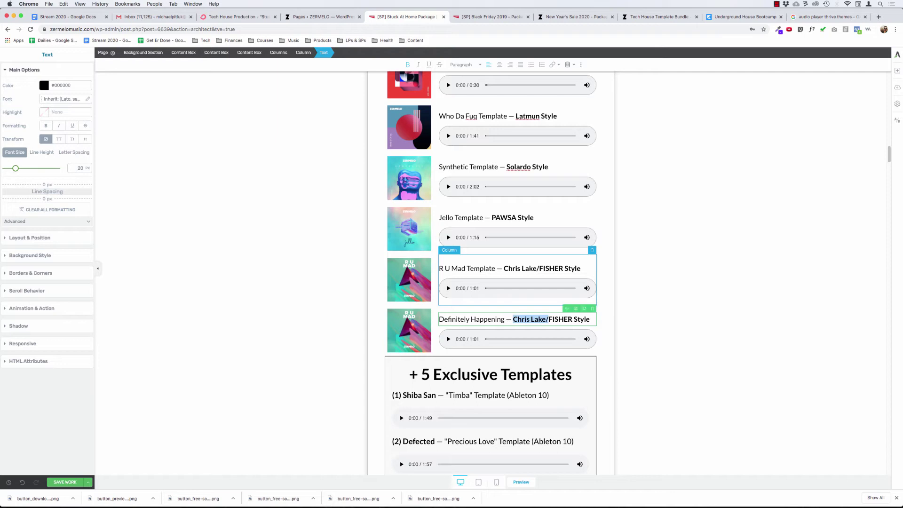
pyautogui.write('Josh Butle')
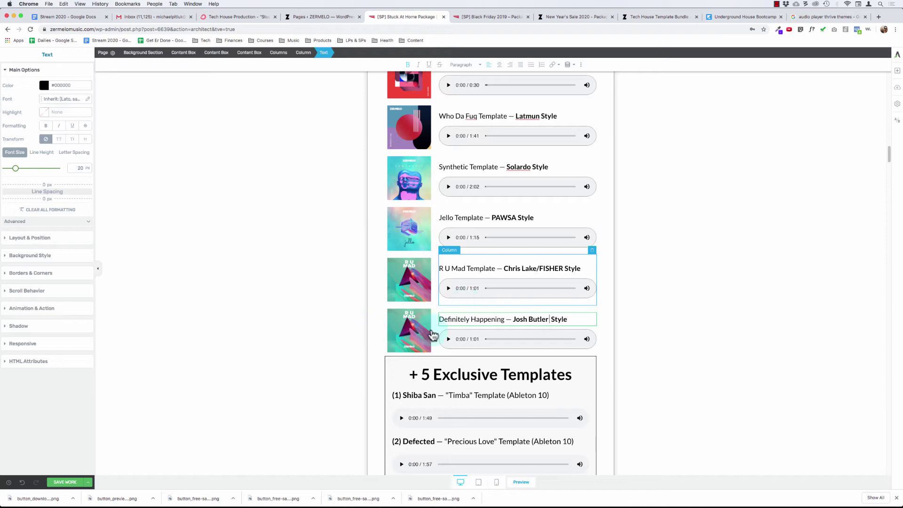
# Replace the Definitely Happening preview row's artwork with definitelyhappening1.jpg from the media library and save the page.
pyautogui.click(400, 320)
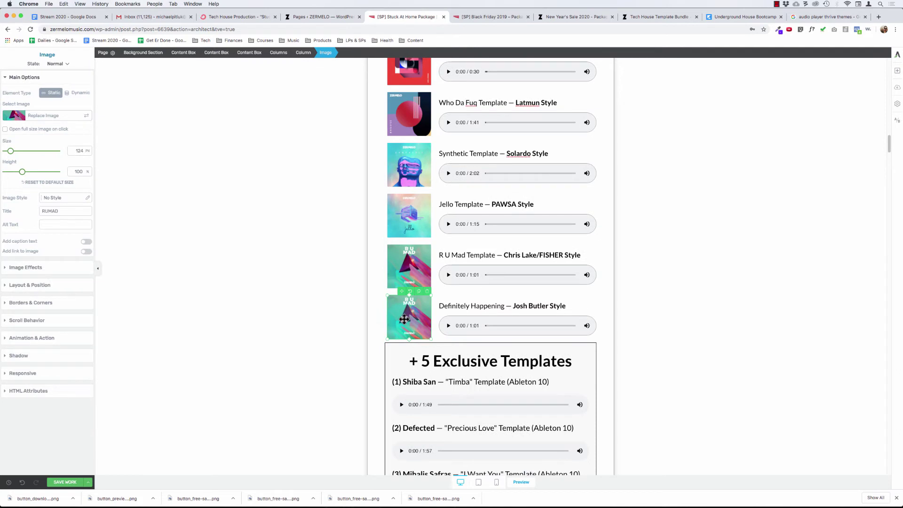
pyautogui.click(86, 118)
pyautogui.doubleClick(746, 103)
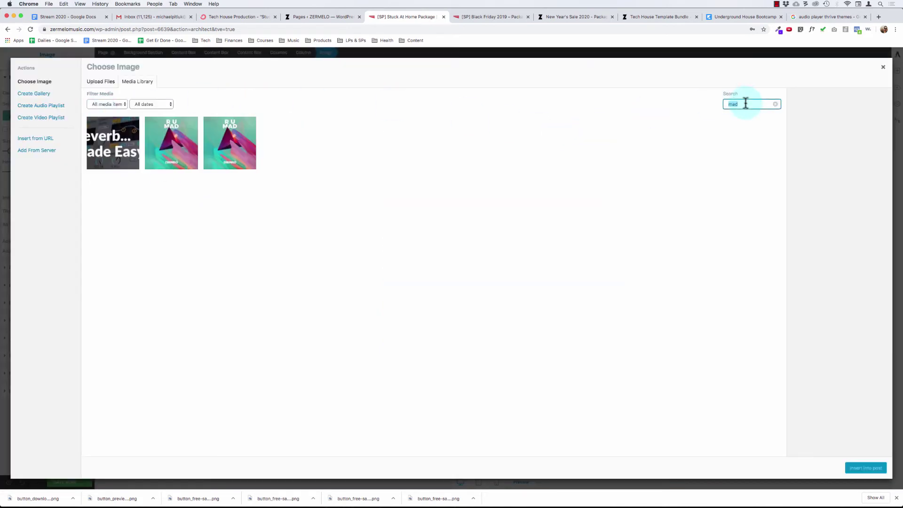
pyautogui.write('deef')
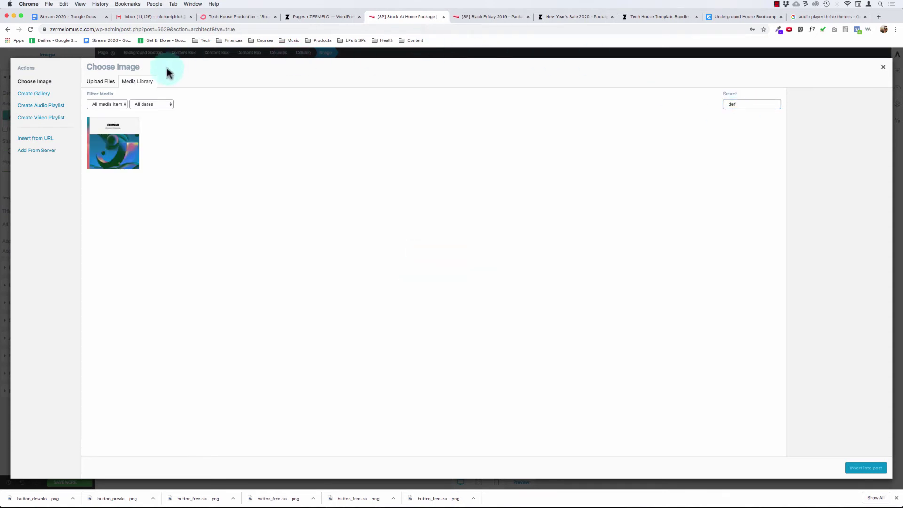
pyautogui.click(126, 136)
pyautogui.click(866, 467)
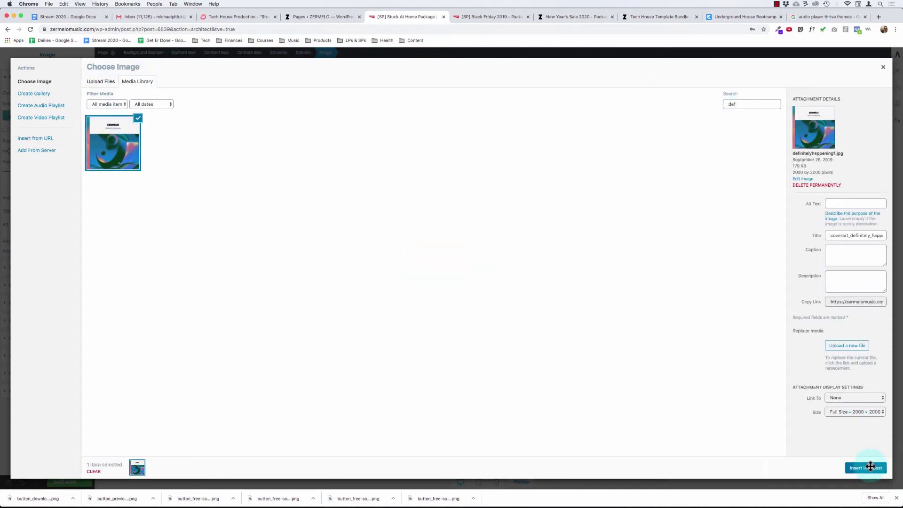
pyautogui.click(240, 213)
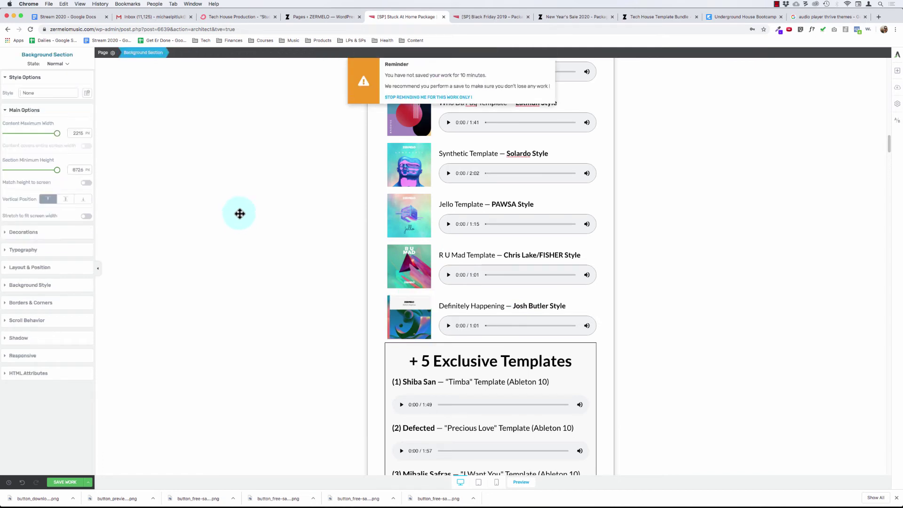
pyautogui.click(64, 482)
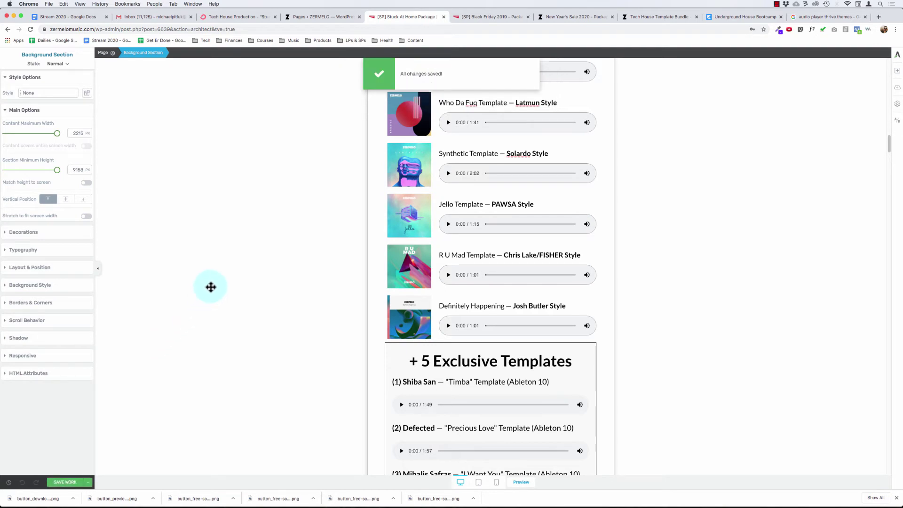
pyautogui.scroll(8, 214, 284)
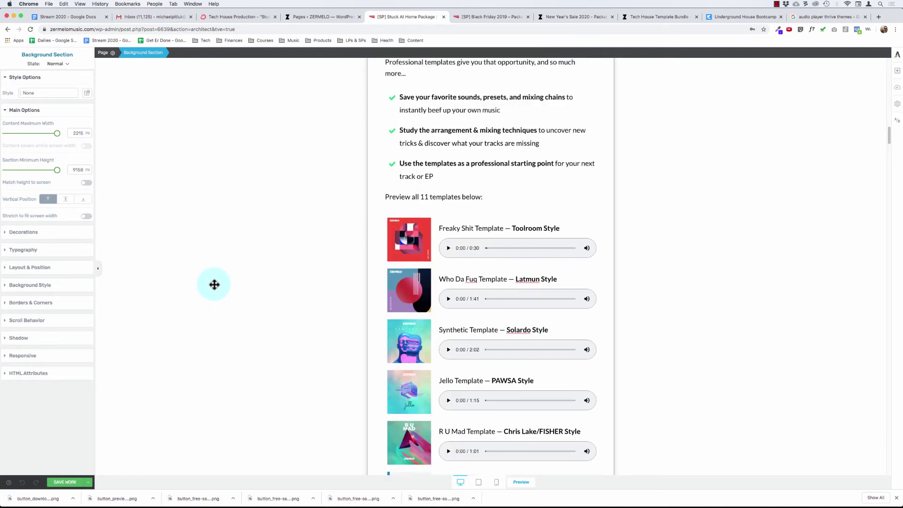
pyautogui.scroll(-4, 214, 285)
pyautogui.scroll(-5, 214, 284)
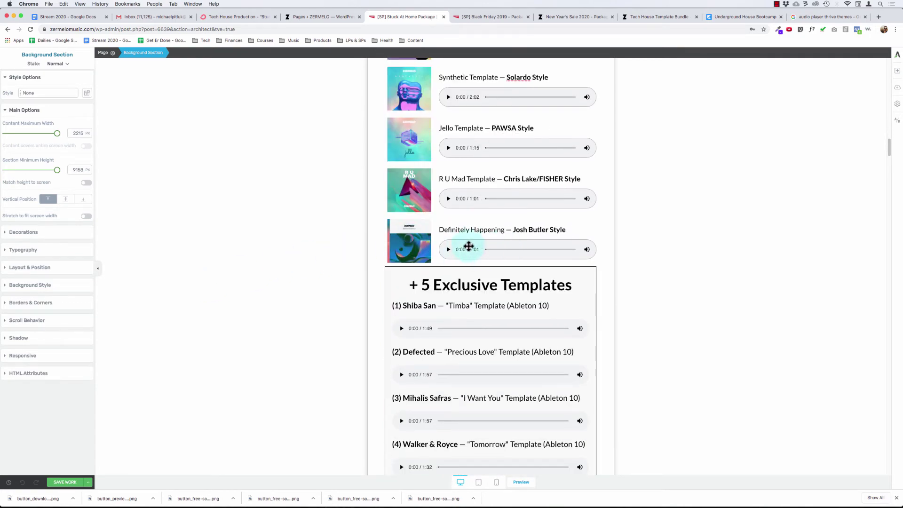
pyautogui.click(404, 239)
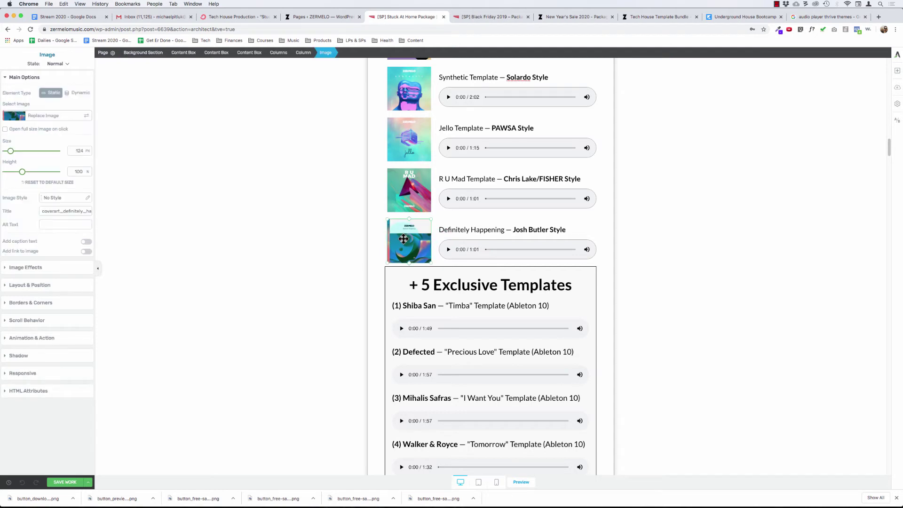
pyautogui.click(251, 54)
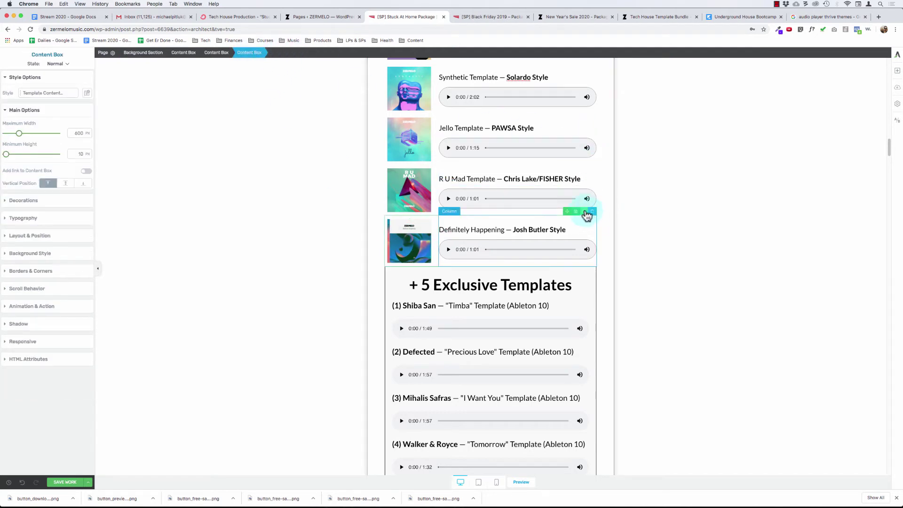
pyautogui.click(584, 212)
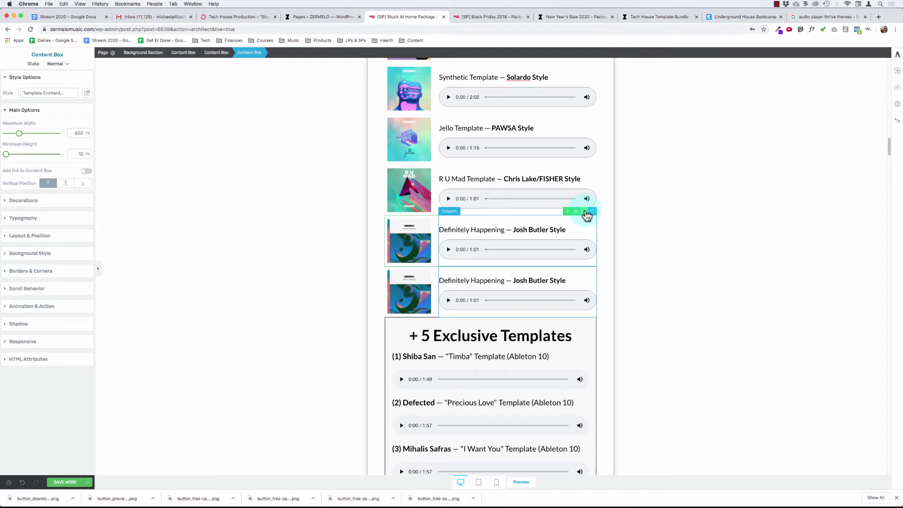
pyautogui.click(22, 482)
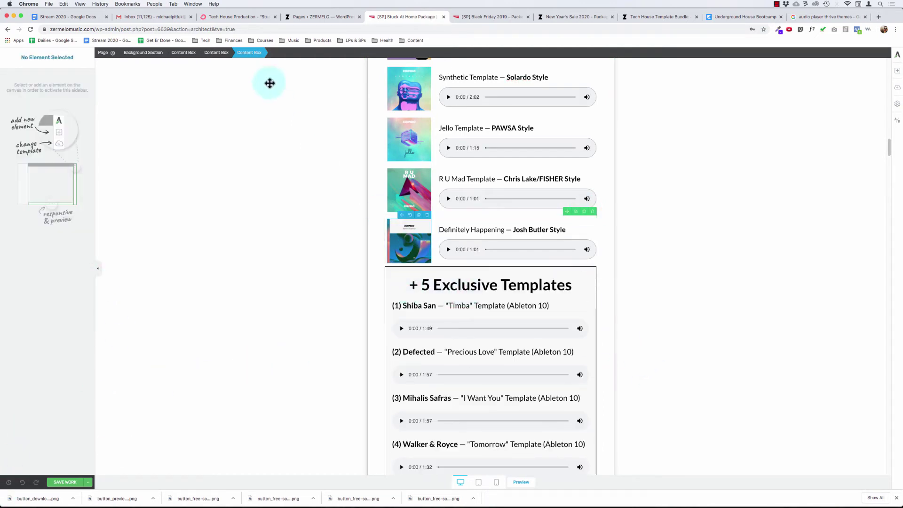
# Duplicate the content box holding the Definitely Happening preview row.
pyautogui.click(249, 52)
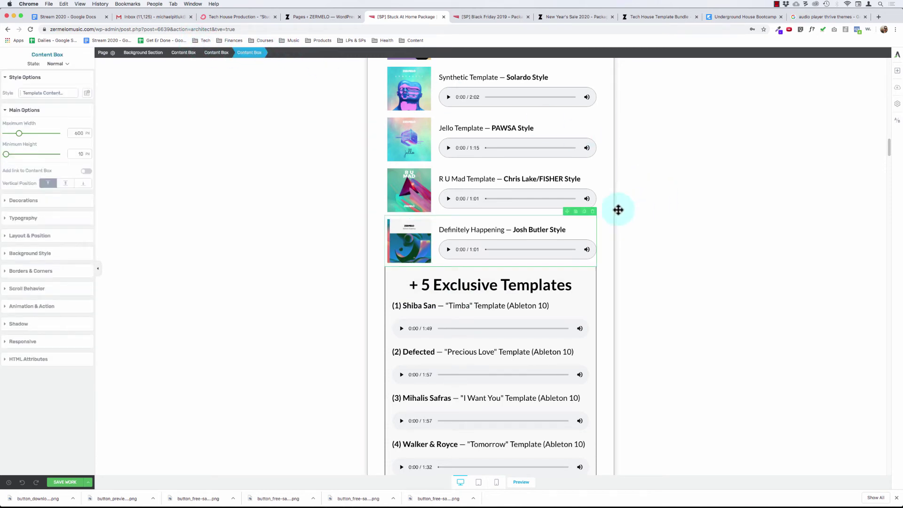
pyautogui.click(584, 216)
pyautogui.click(450, 280)
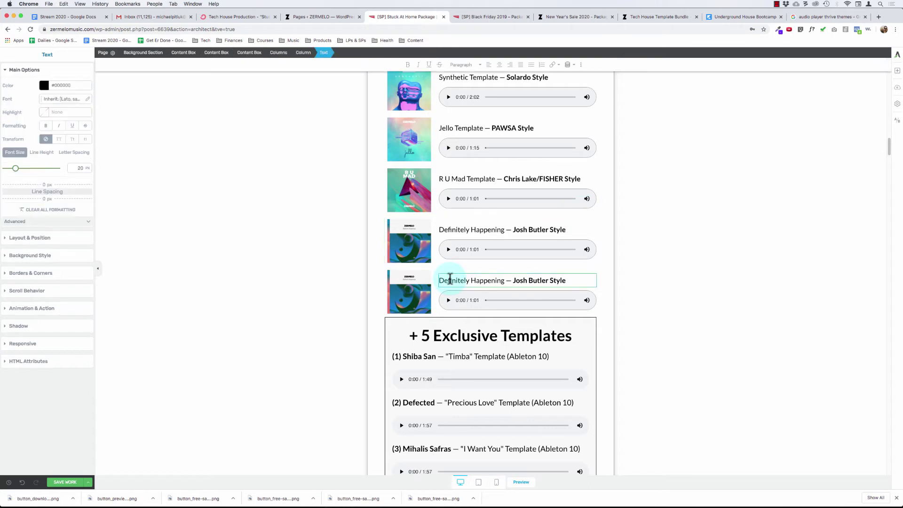
pyautogui.moveTo(439, 280); pyautogui.dragTo(504, 293)
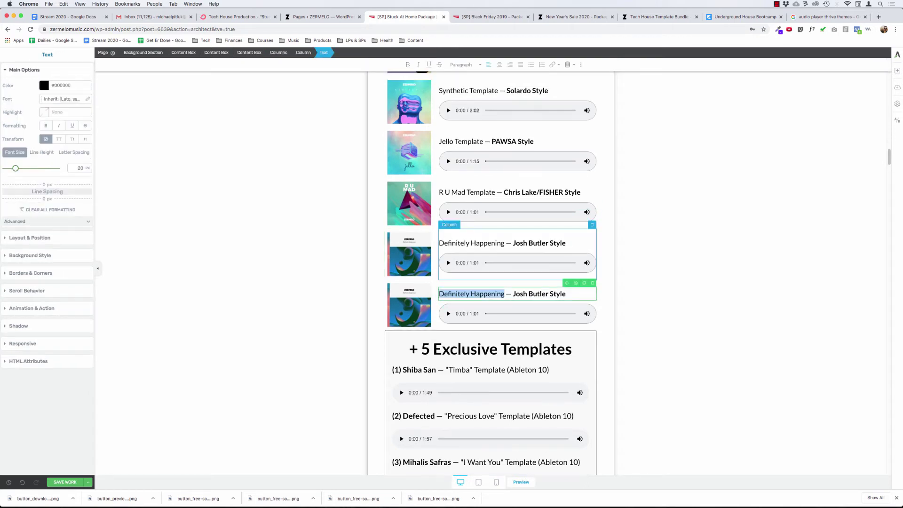
# Replace the audio in the sixth preview row, the original Definitely Happening one, with Definitely-Happening.wav from the media library.
pyautogui.click(478, 257)
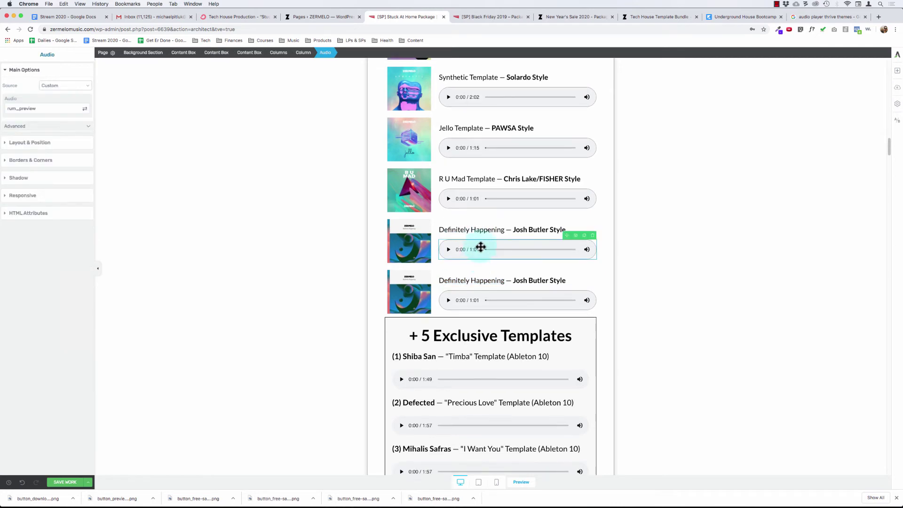
pyautogui.click(85, 110)
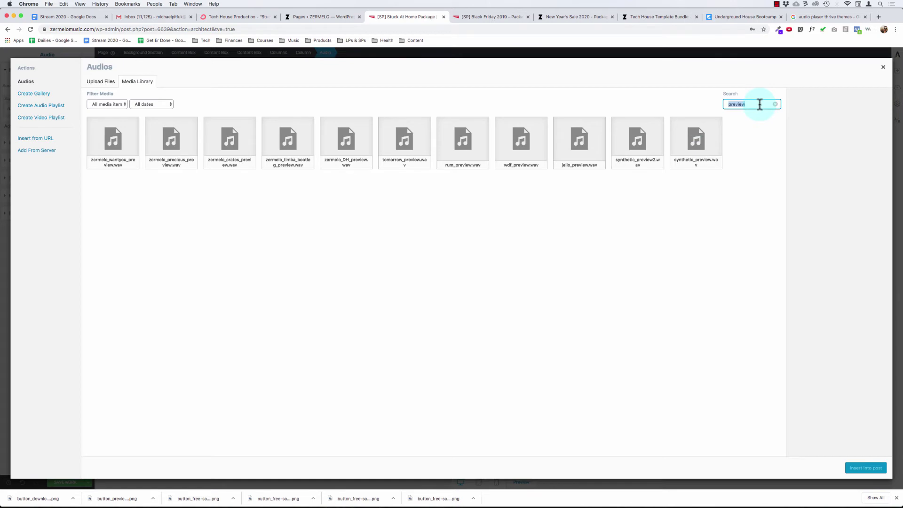
pyautogui.write('def')
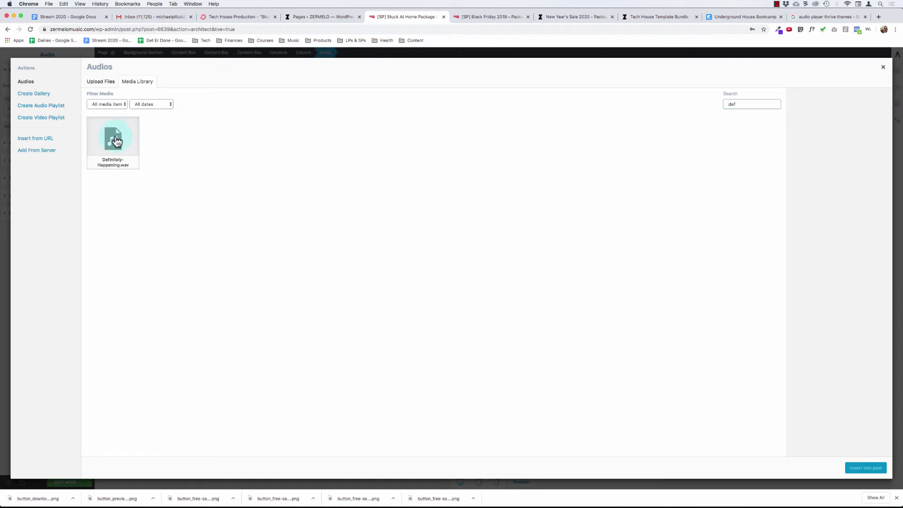
pyautogui.click(117, 141)
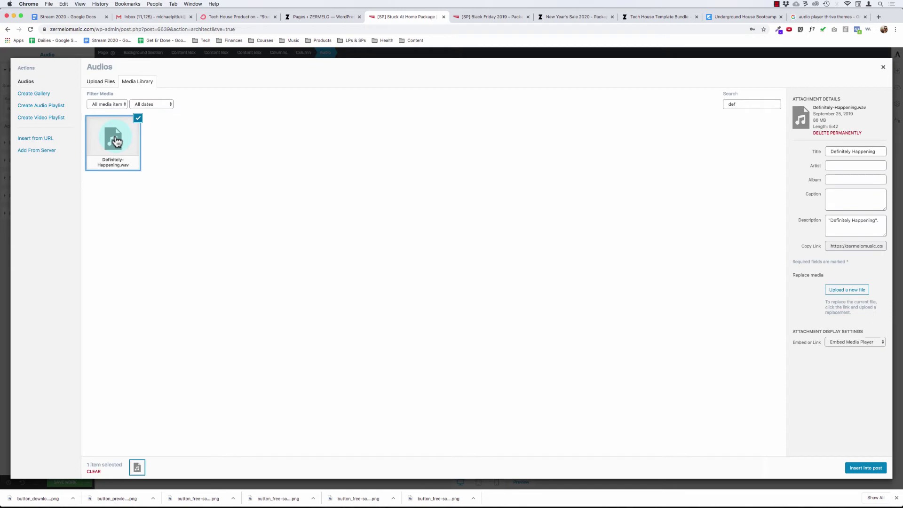
pyautogui.doubleClick(739, 101)
pyautogui.write('hap')
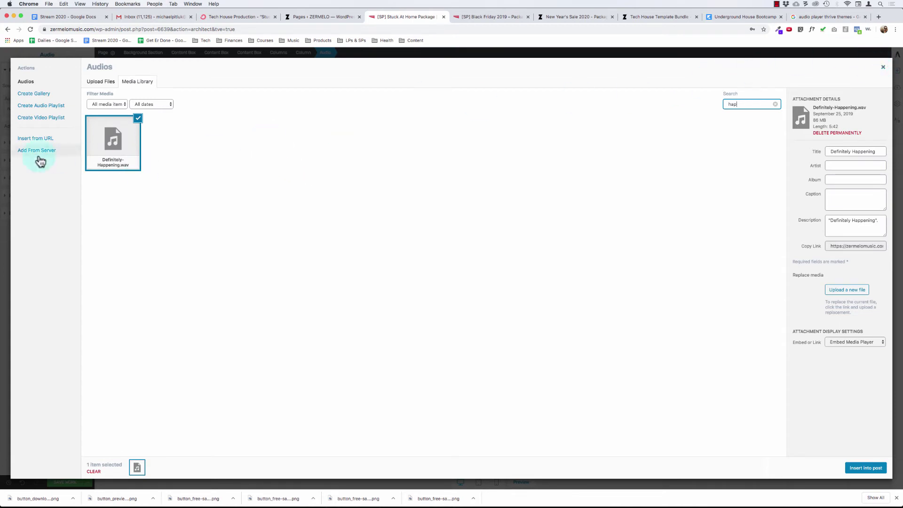
pyautogui.click(93, 148)
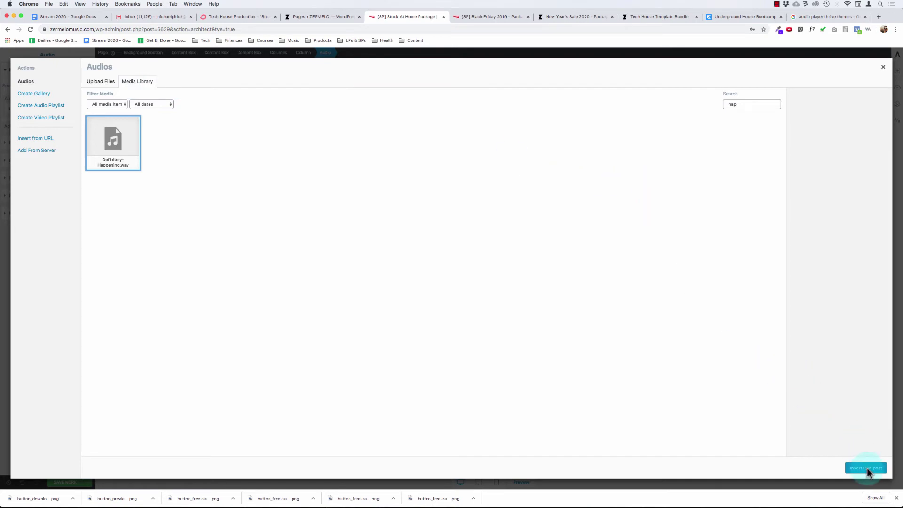
pyautogui.click(115, 138)
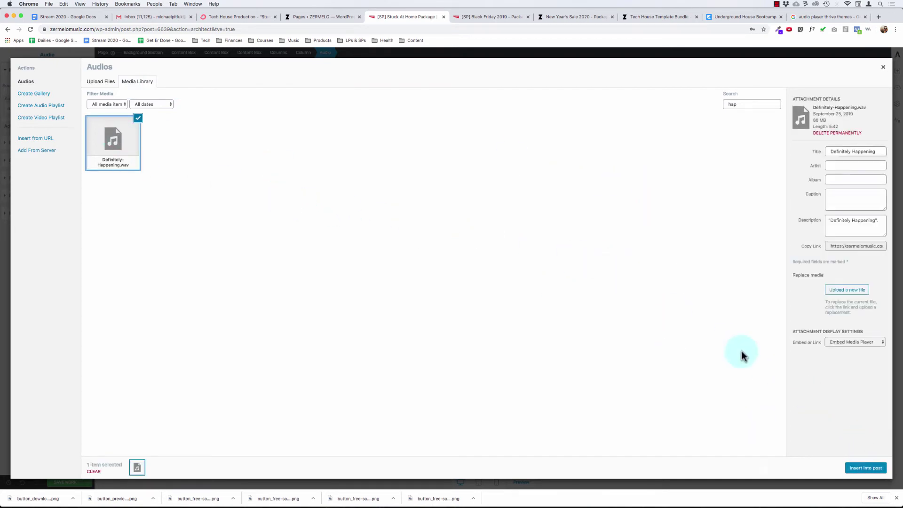
pyautogui.click(860, 468)
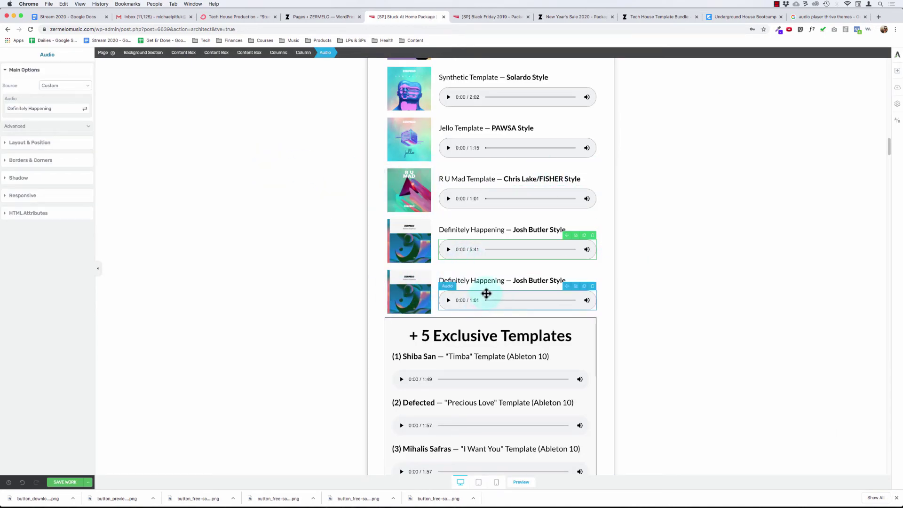
# Change the seventh preview row's title to "Tomorrow Template — Walker & Royce Style".
pyautogui.click(451, 277)
pyautogui.moveTo(439, 281); pyautogui.dragTo(504, 280)
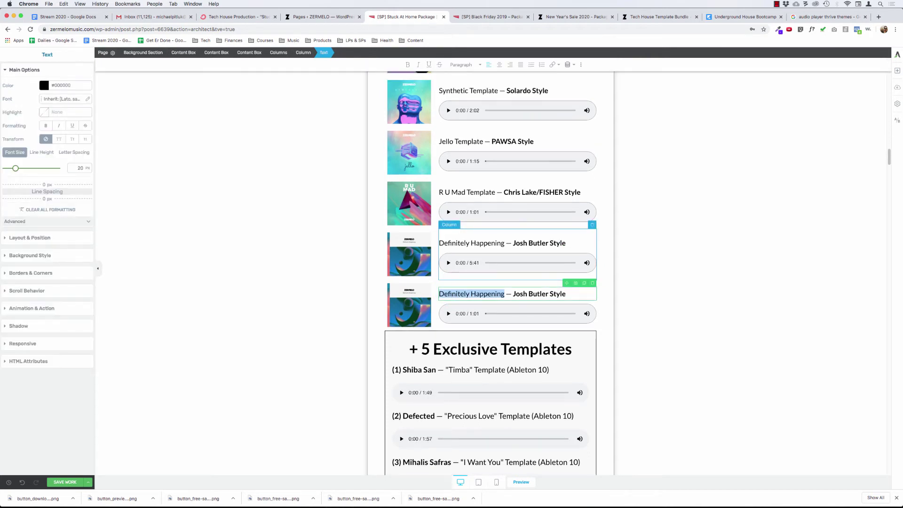
pyautogui.scroll(-5, 485, 262)
pyautogui.scroll(10, 484, 263)
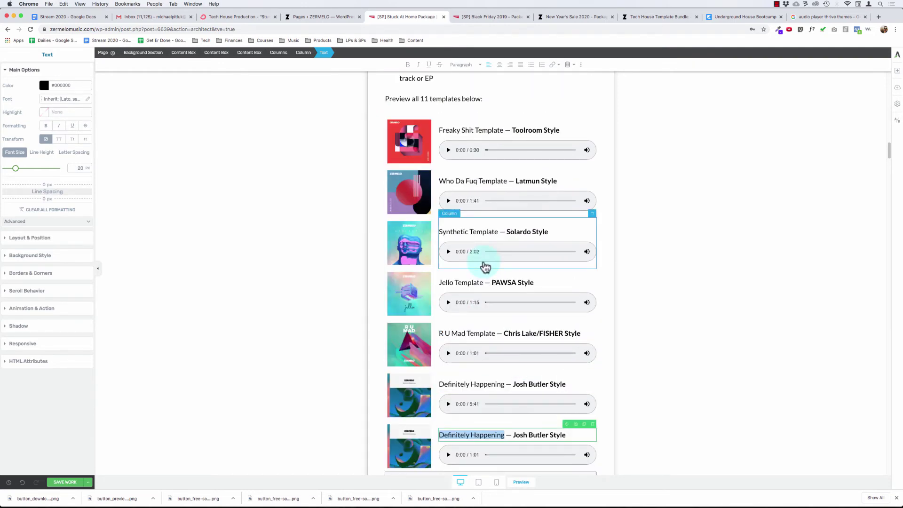
pyautogui.scroll(-12, 485, 267)
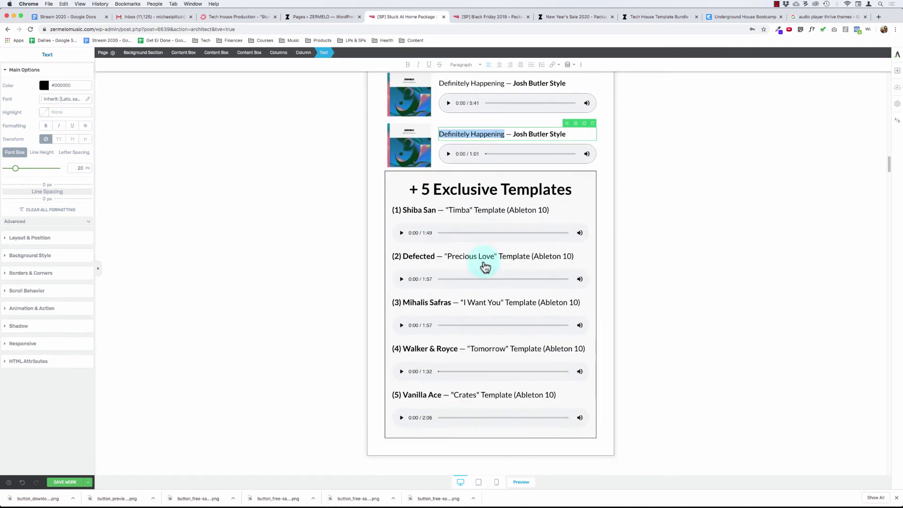
pyautogui.scroll(11, 484, 267)
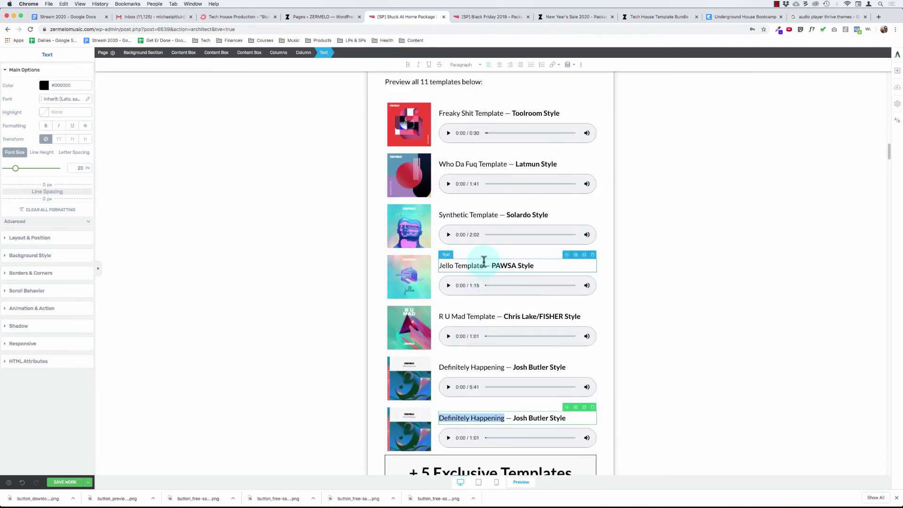
pyautogui.write('Tomorrow')
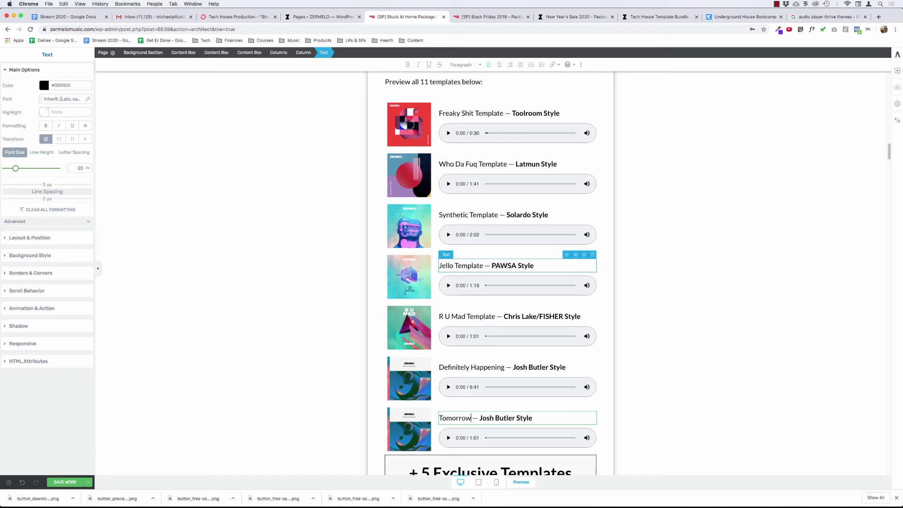
pyautogui.write('Template')
pyautogui.press('Right')
pyautogui.press('Right')
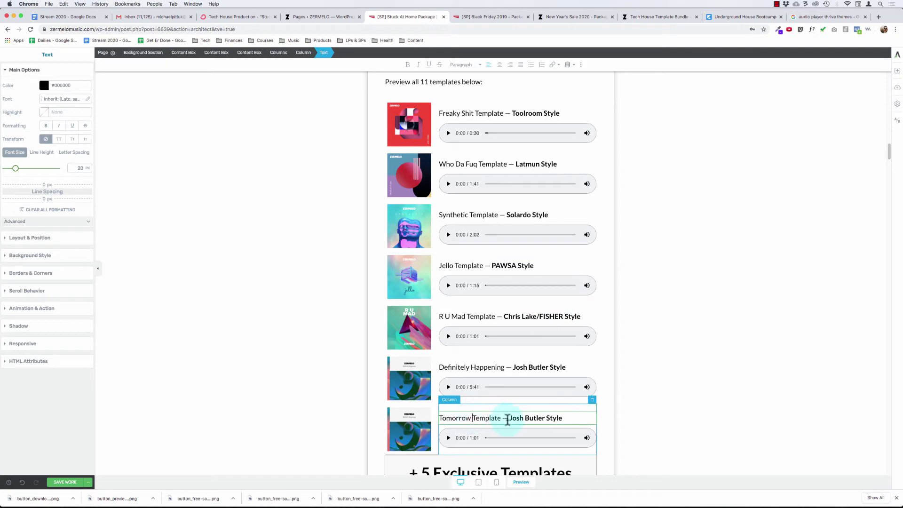
pyautogui.hotkey('shift', 'alt', 'Right')
pyautogui.hotkey('shift', 'alt', 'Right')
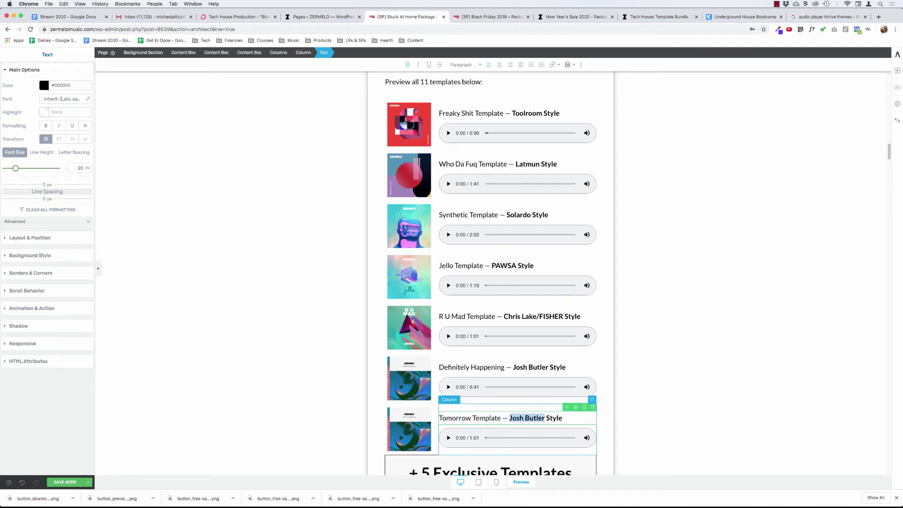
pyautogui.write('Wal')
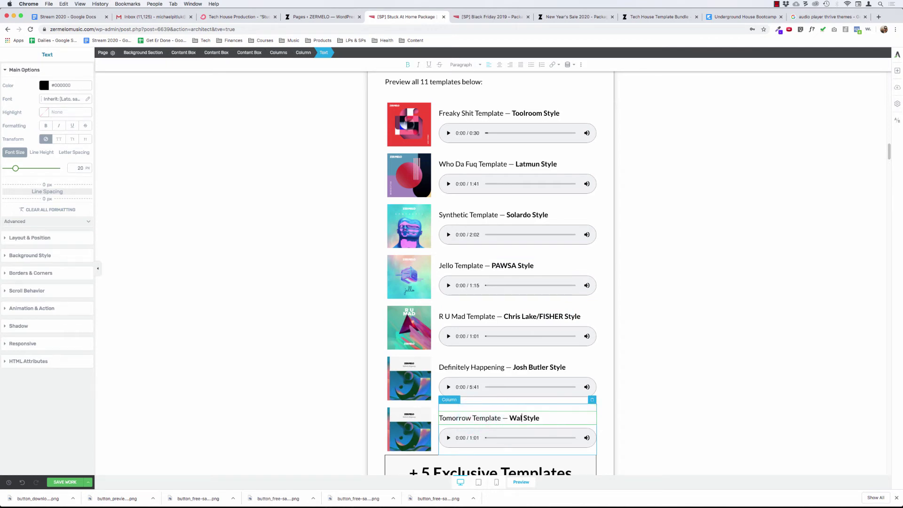
pyautogui.write('ker & Ro')
pyautogui.write('yce')
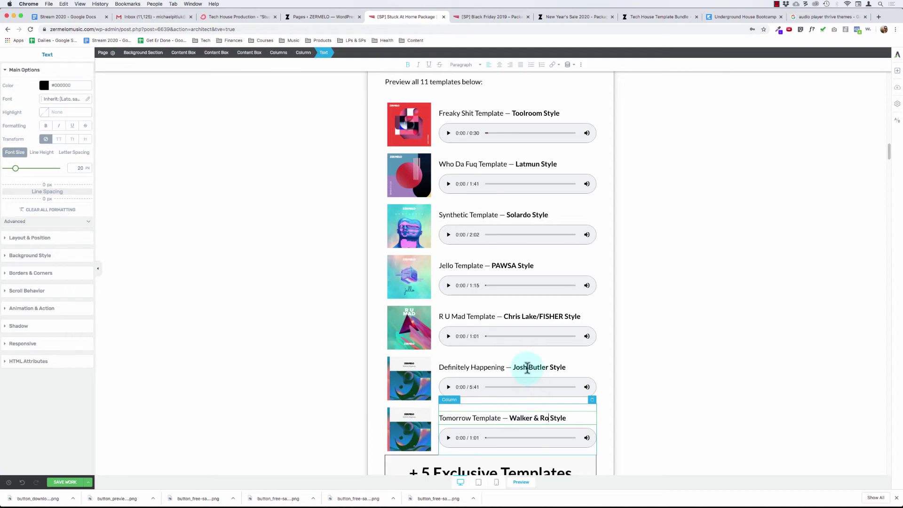
# Replace the Tomorrow preview row's artwork with tomorrow.jpg from the media library and save the page.
pyautogui.scroll(-1, 459, 336)
pyautogui.scroll(-3, 458, 336)
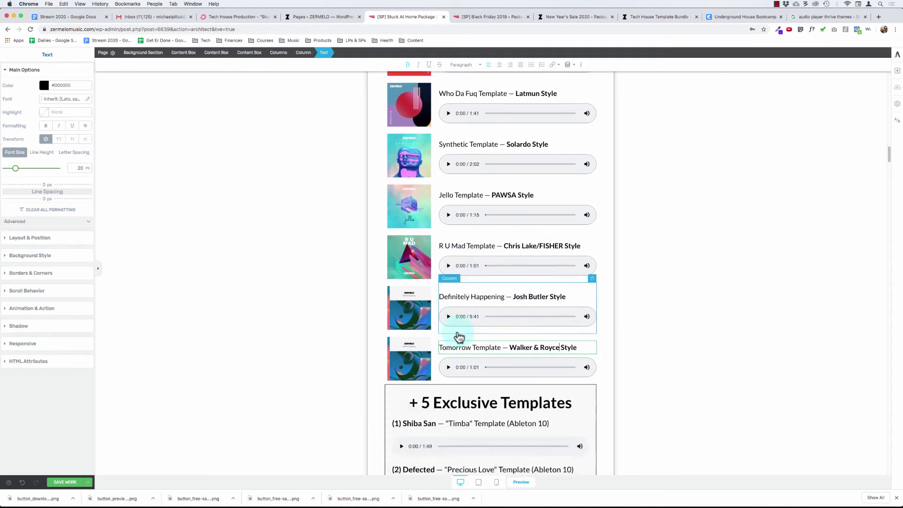
pyautogui.click(406, 345)
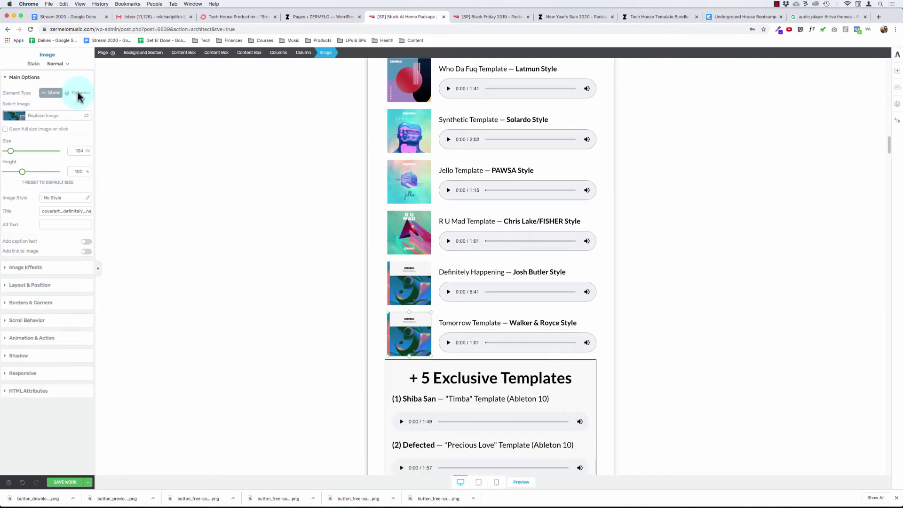
pyautogui.click(85, 117)
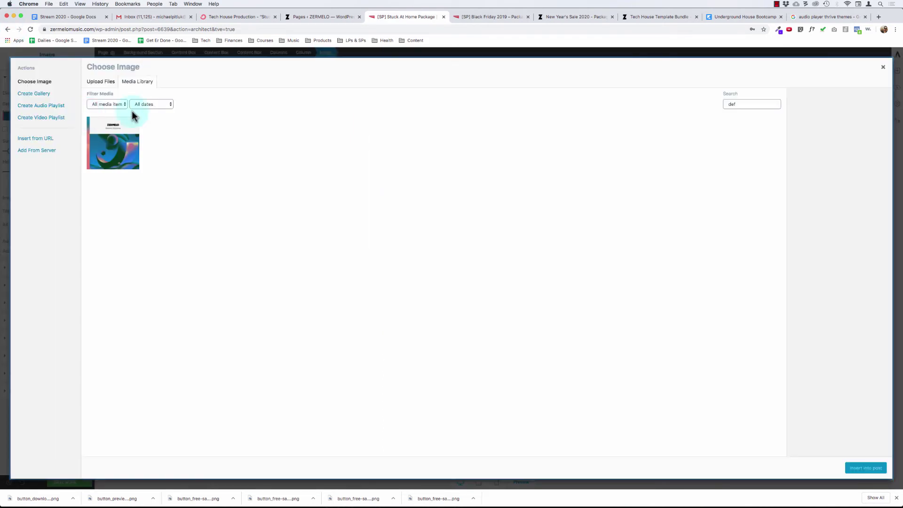
pyautogui.doubleClick(740, 105)
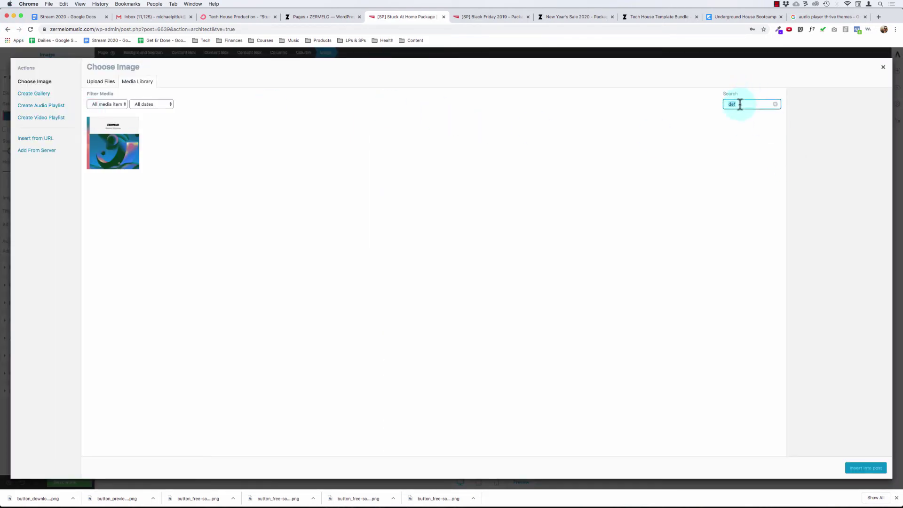
pyautogui.write('tom')
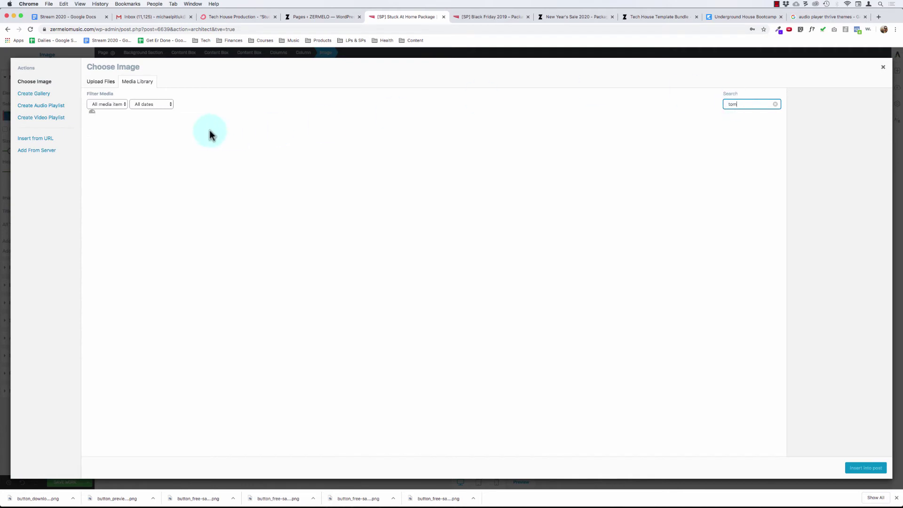
pyautogui.click(184, 144)
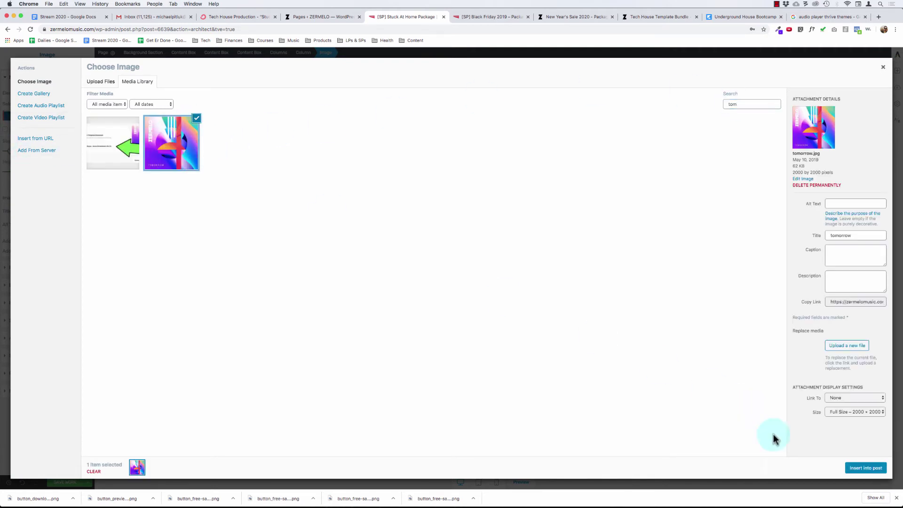
pyautogui.click(867, 466)
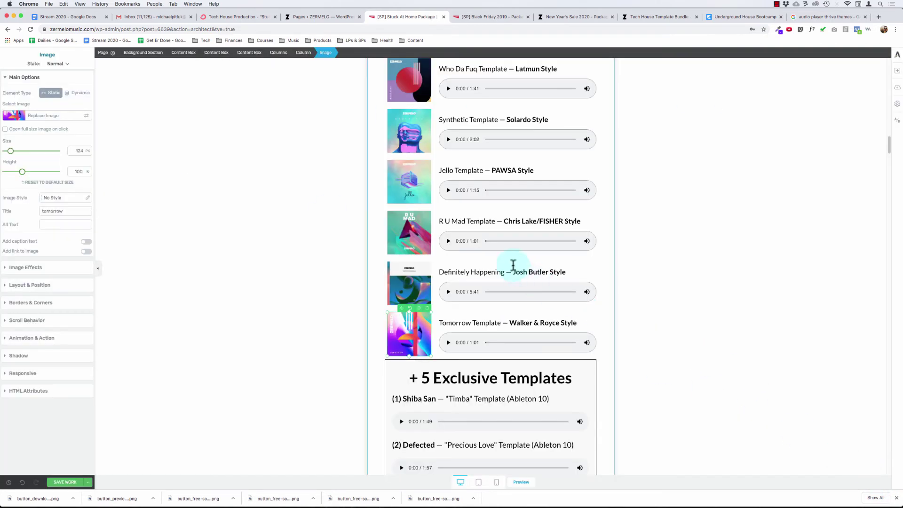
pyautogui.click(280, 278)
pyautogui.scroll(-1, 282, 277)
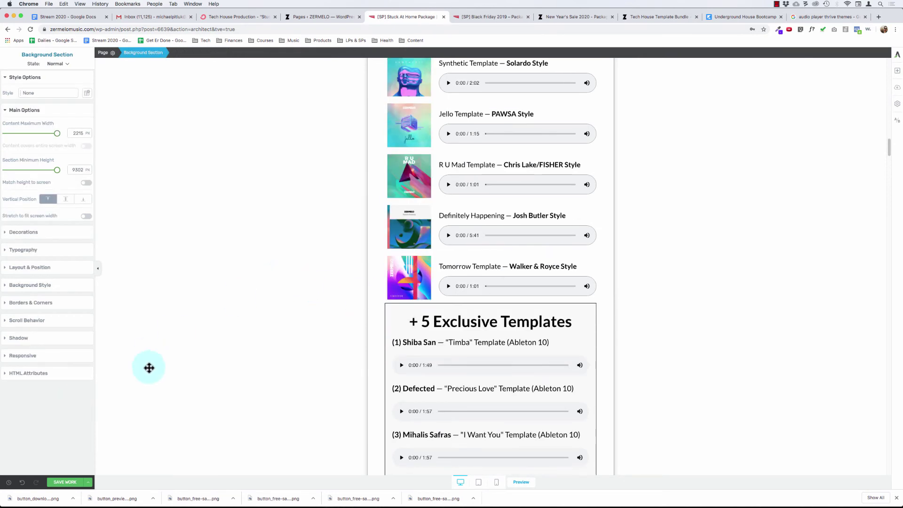
pyautogui.click(65, 483)
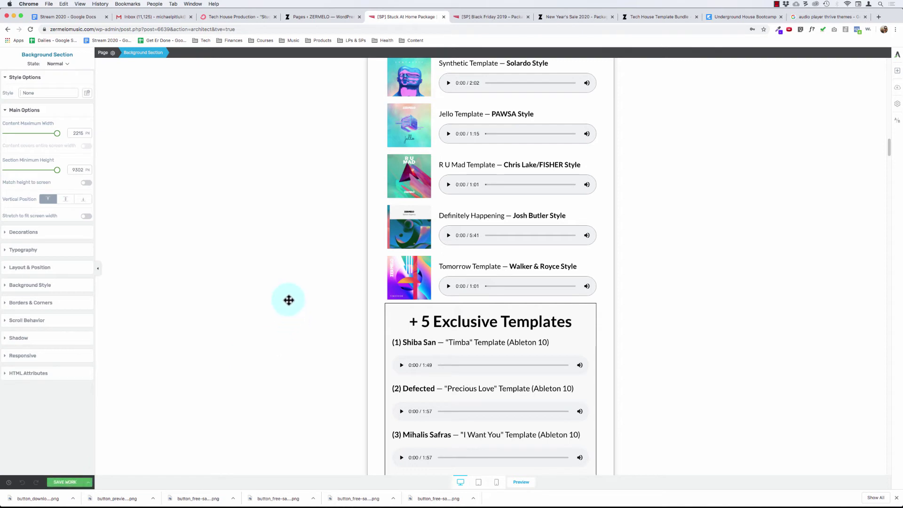
# Open the audio file upload for the Tomorrow preview row's player.
pyautogui.click(497, 280)
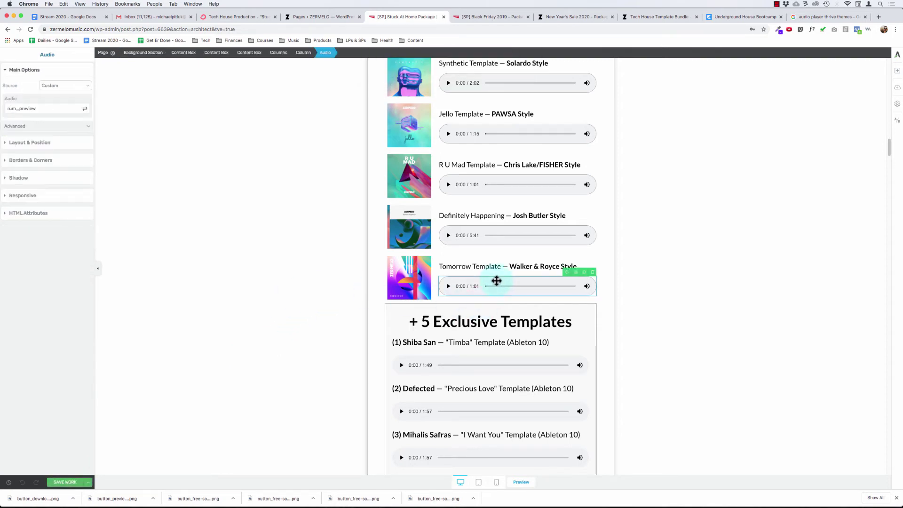
pyautogui.scroll(-2, 496, 281)
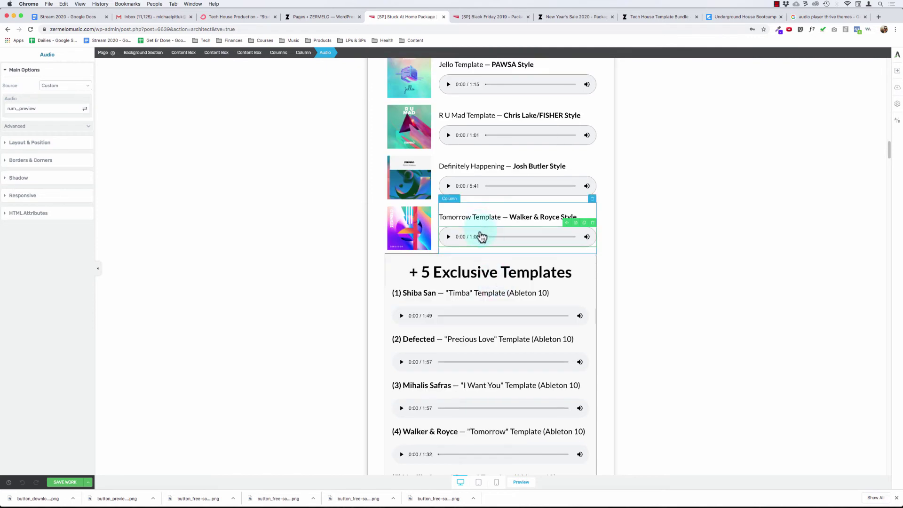
pyautogui.click(84, 108)
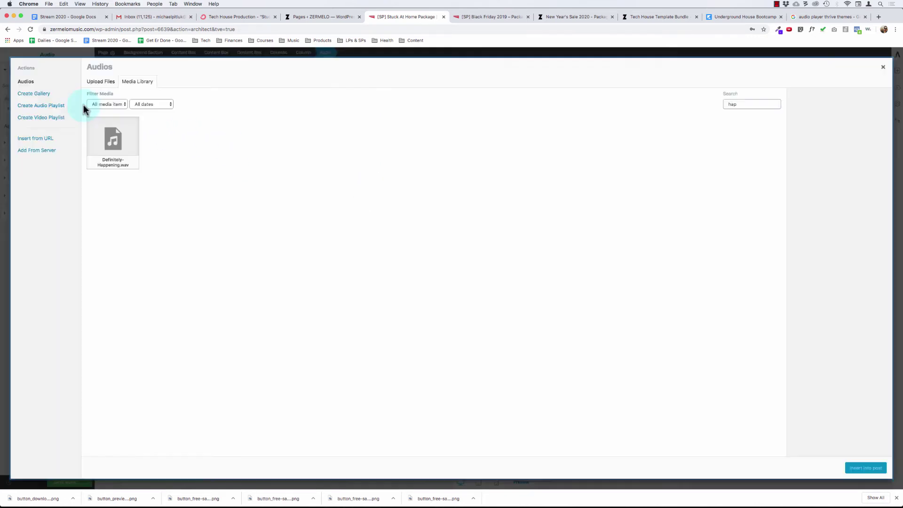
pyautogui.click(114, 81)
pyautogui.click(468, 240)
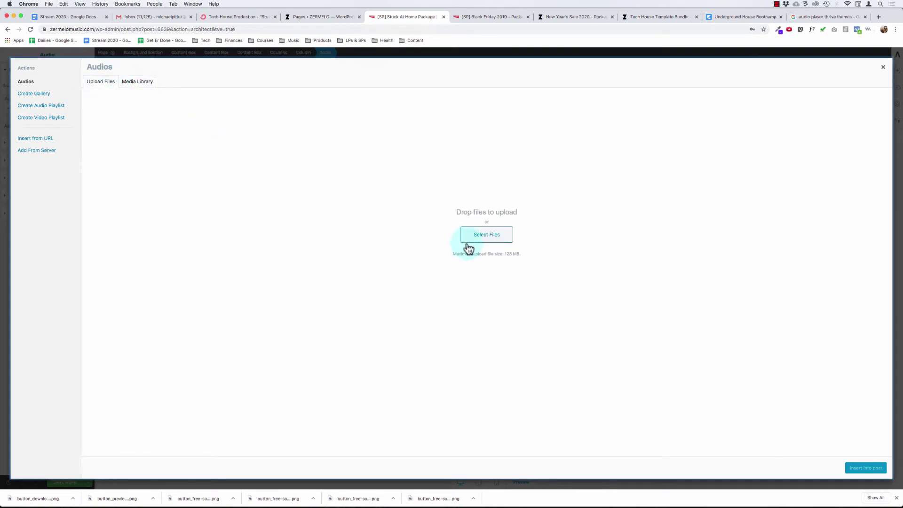
# Switch to iTunes and create an MP3 version of the selected Tomorrow track in the ZERMELO WIP playlist.
pyautogui.press('super+Tab')
pyautogui.click(592, 257)
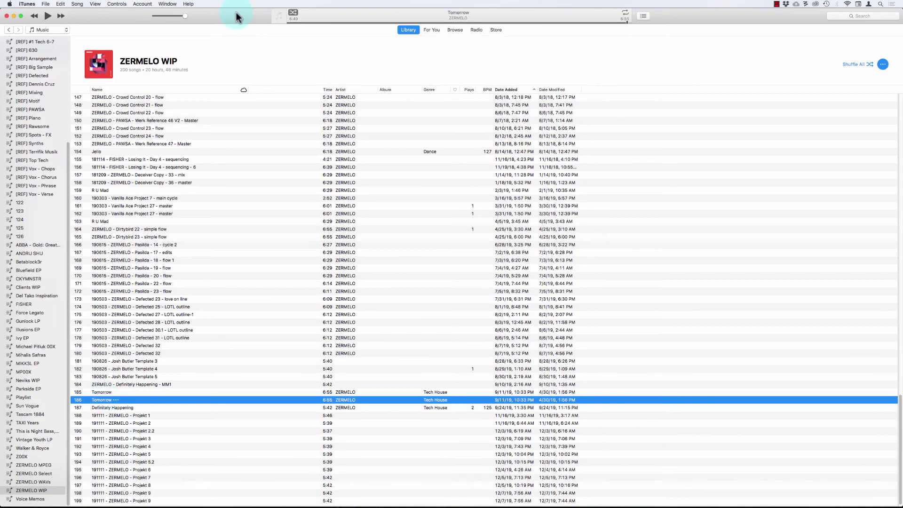
pyautogui.moveTo(219, 35); pyautogui.dragTo(687, 37)
pyautogui.doubleClick(686, 38)
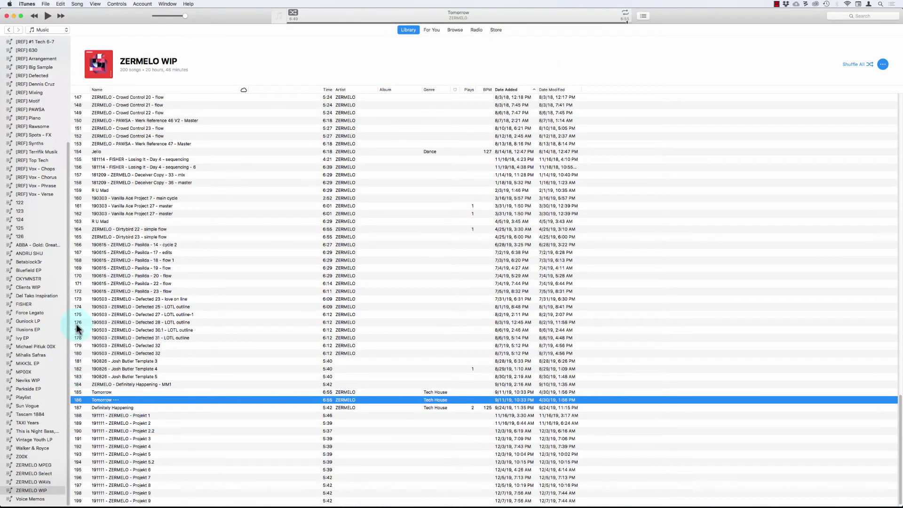
pyautogui.click(45, 4)
pyautogui.moveTo(71, 98)
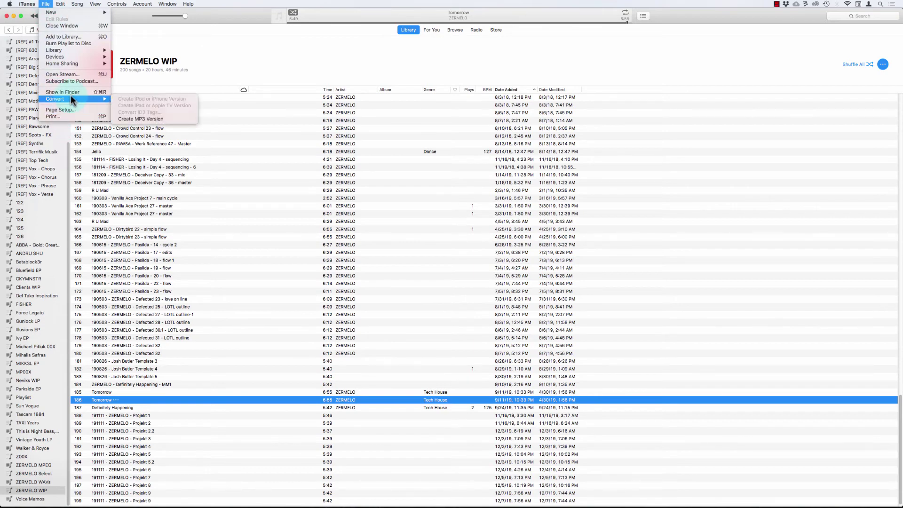
pyautogui.click(129, 118)
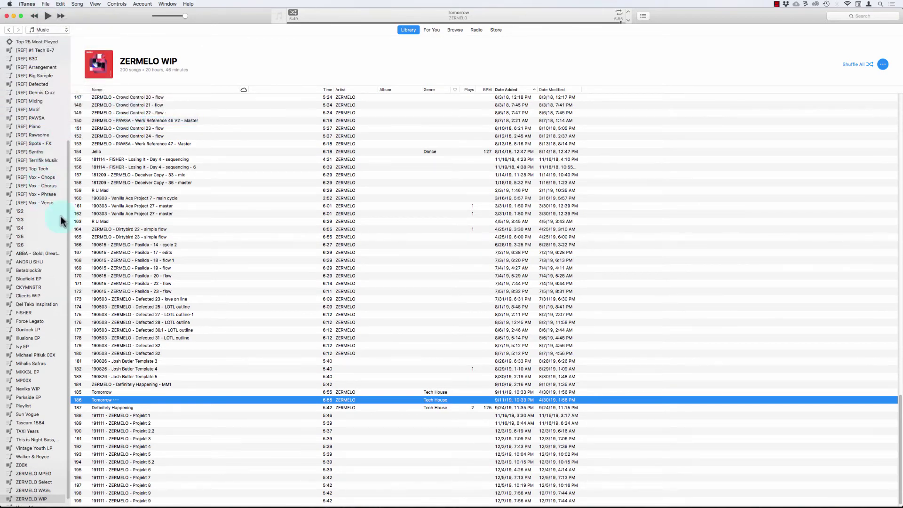
# Search the full song library for "tomorrow".
pyautogui.scroll(6, 33, 77)
pyautogui.click(24, 82)
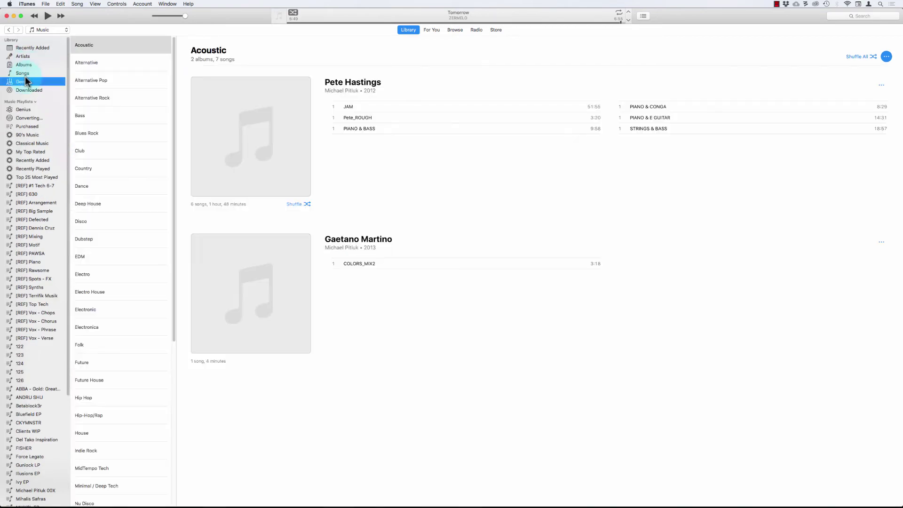
pyautogui.click(24, 73)
pyautogui.click(864, 16)
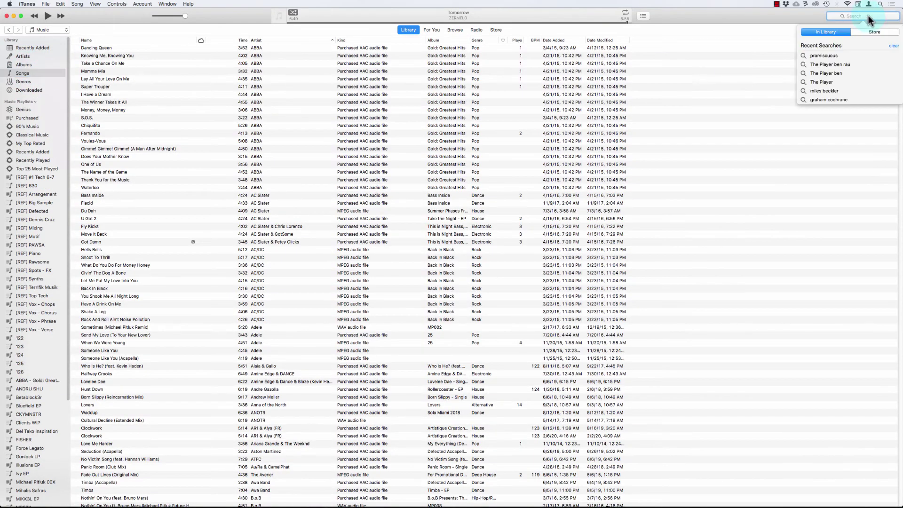
pyautogui.write('tomorrow')
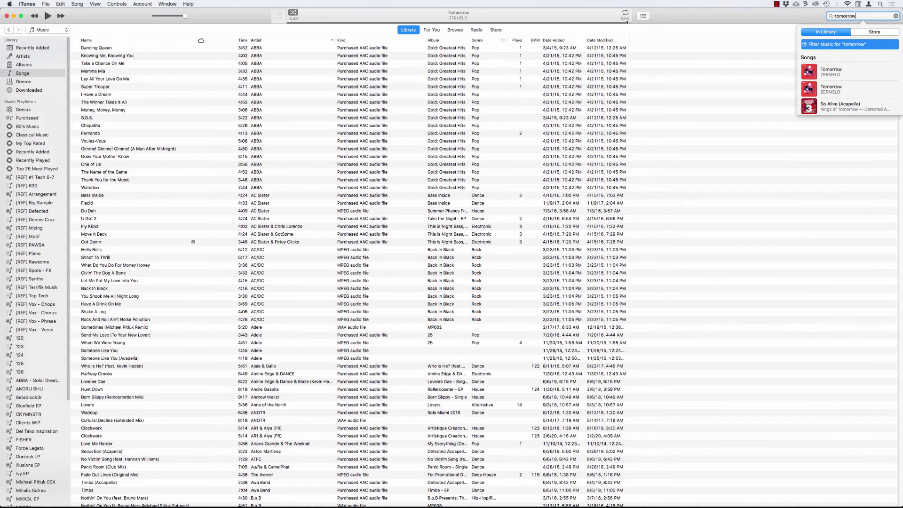
pyautogui.press('Return')
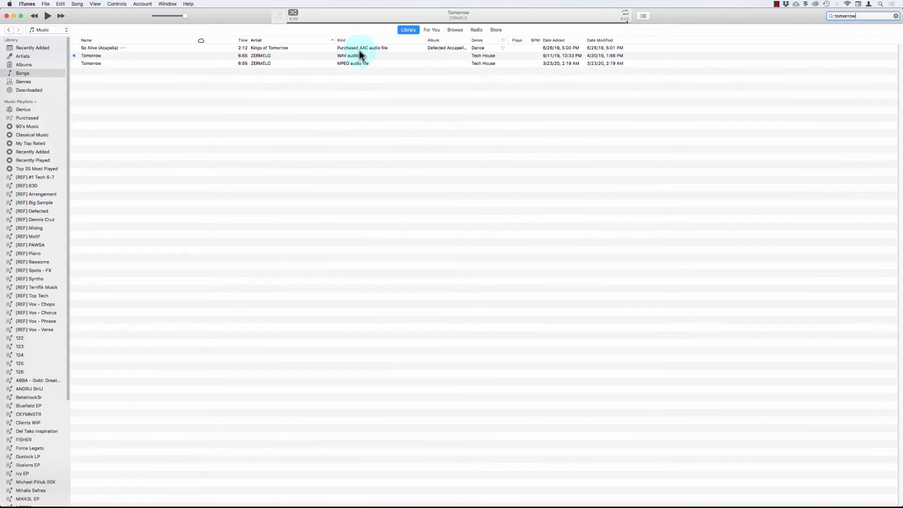
# Add the MPEG version of Tomorrow to the ZERMELO MPEG playlist and open that playlist.
pyautogui.click(341, 65)
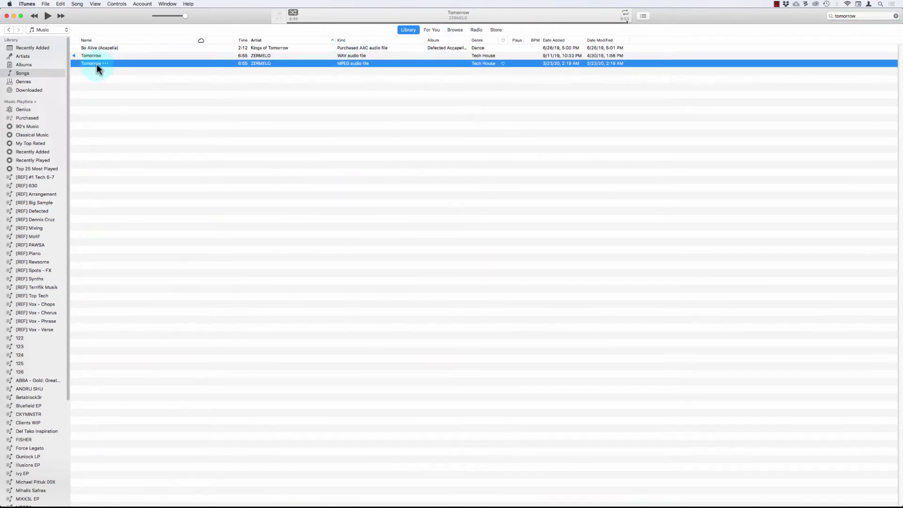
pyautogui.moveTo(97, 64); pyautogui.dragTo(32, 466)
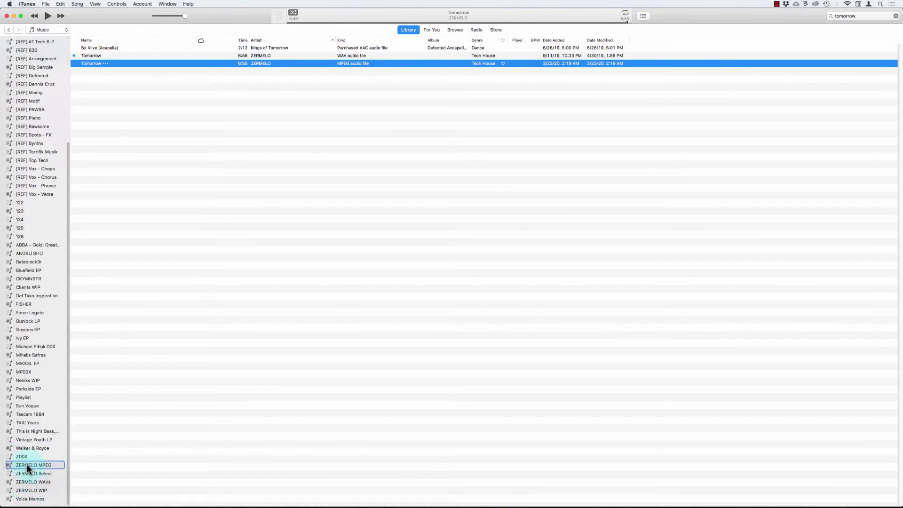
pyautogui.click(27, 463)
# Upload the Tomorrow MP3 from the playlist to the media library and insert Tomorrow.mp3 as the Tomorrow row's audio.
pyautogui.moveTo(108, 16); pyautogui.dragTo(817, 18)
pyautogui.click(809, 158)
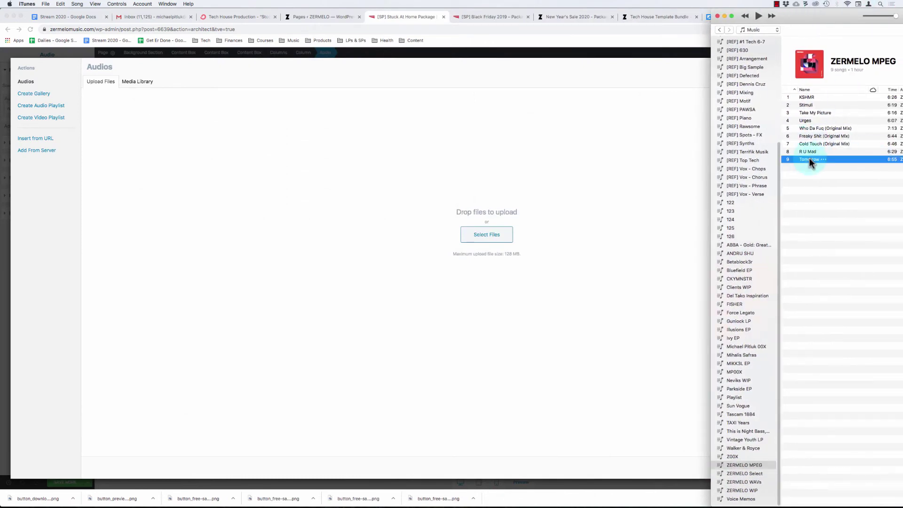
pyautogui.moveTo(809, 160); pyautogui.dragTo(422, 243)
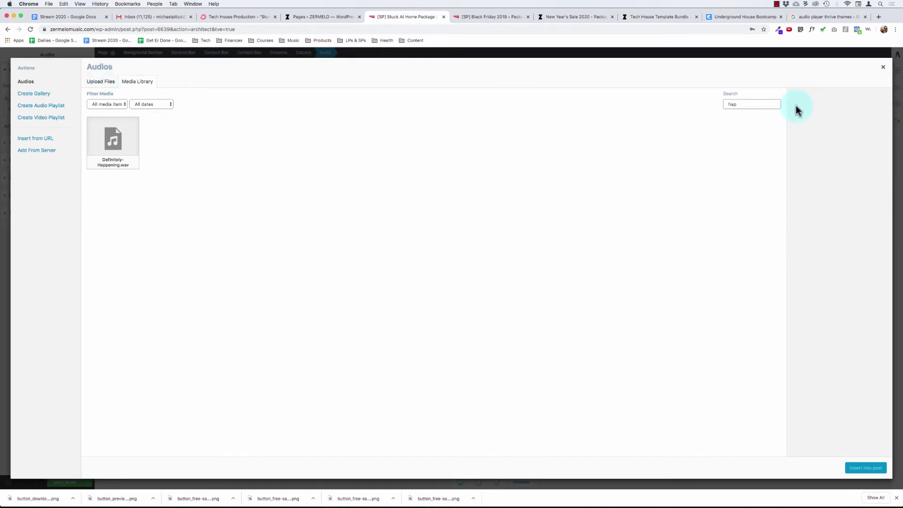
pyautogui.click(774, 104)
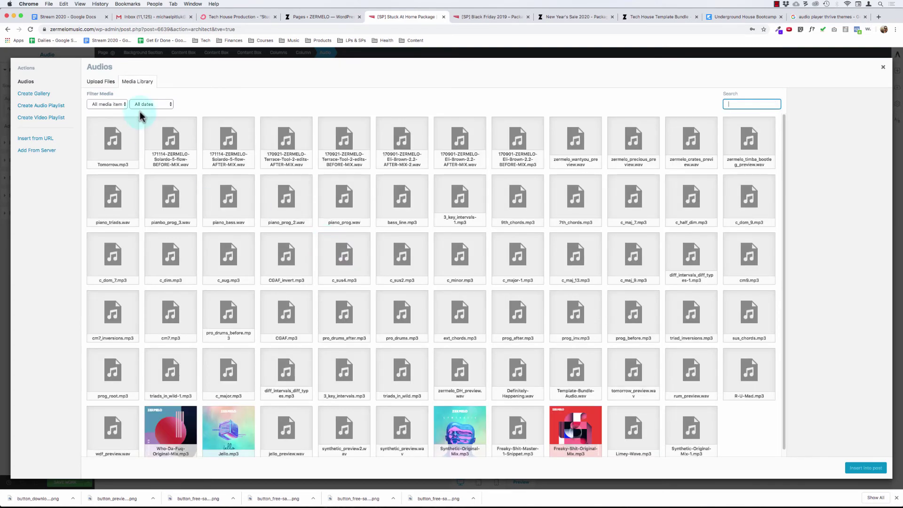
pyautogui.click(121, 142)
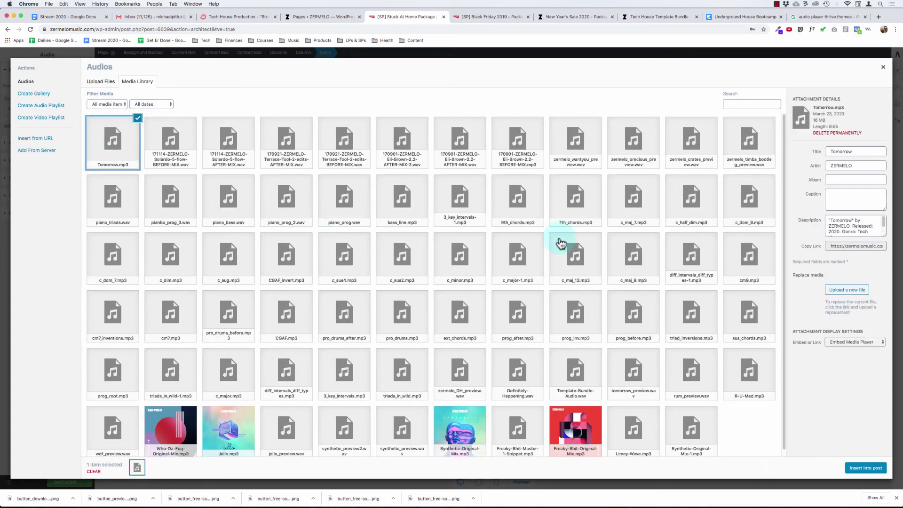
pyautogui.click(866, 468)
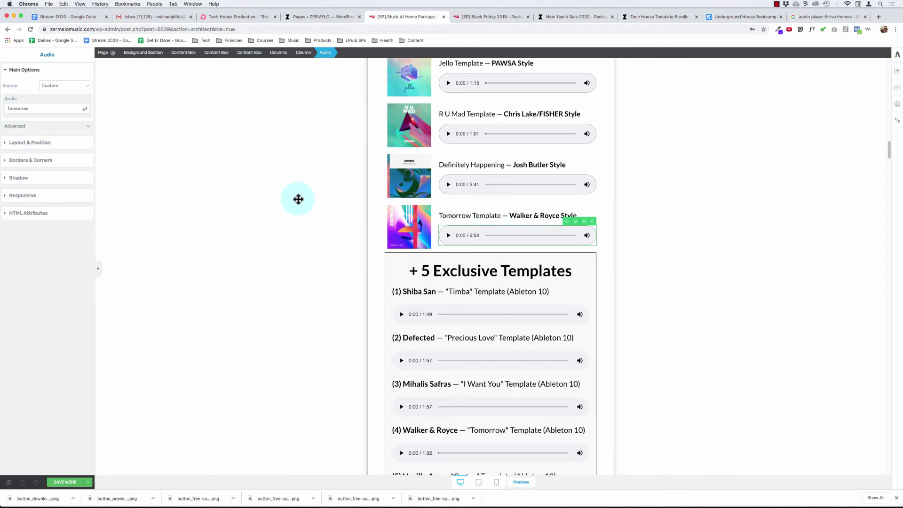
# Add a text element between the Tomorrow row and the "+ 5 Exclusive Templates" box, reading "Plus 4 Excluive Templates".
pyautogui.scroll(-1, 377, 221)
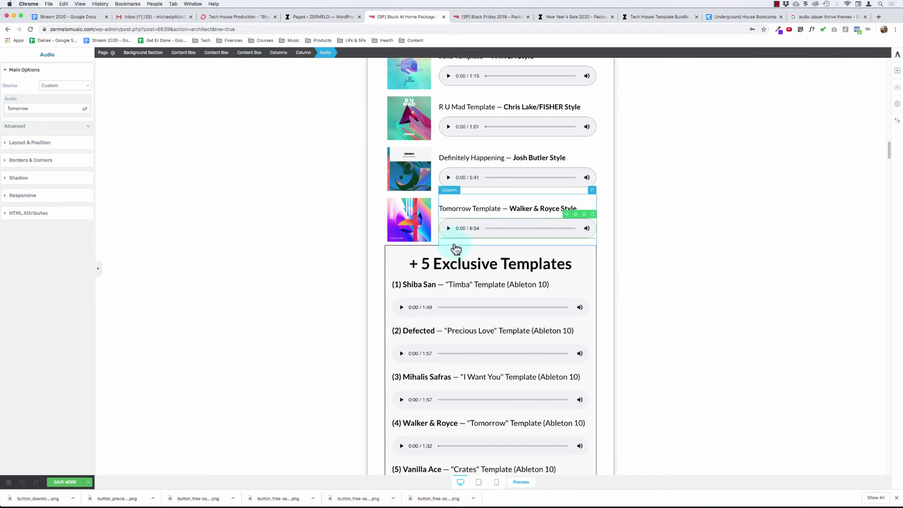
pyautogui.click(898, 73)
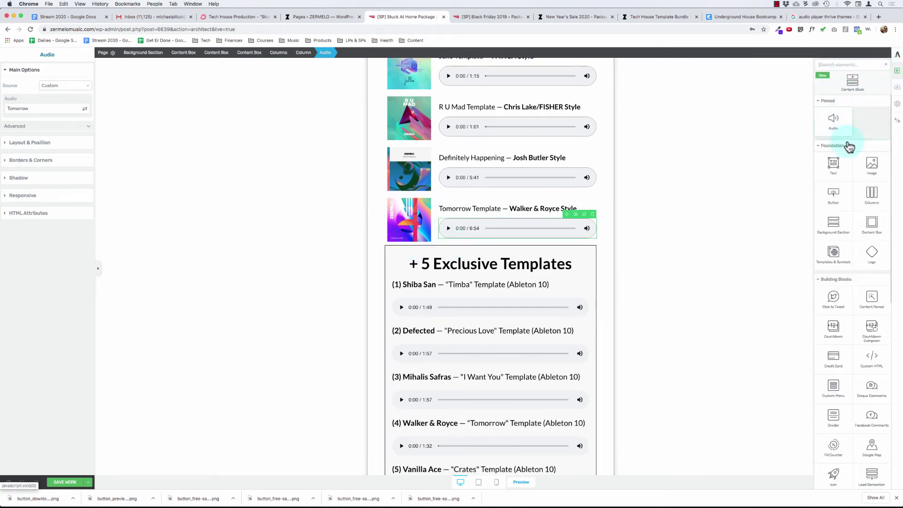
pyautogui.moveTo(834, 165); pyautogui.dragTo(433, 249)
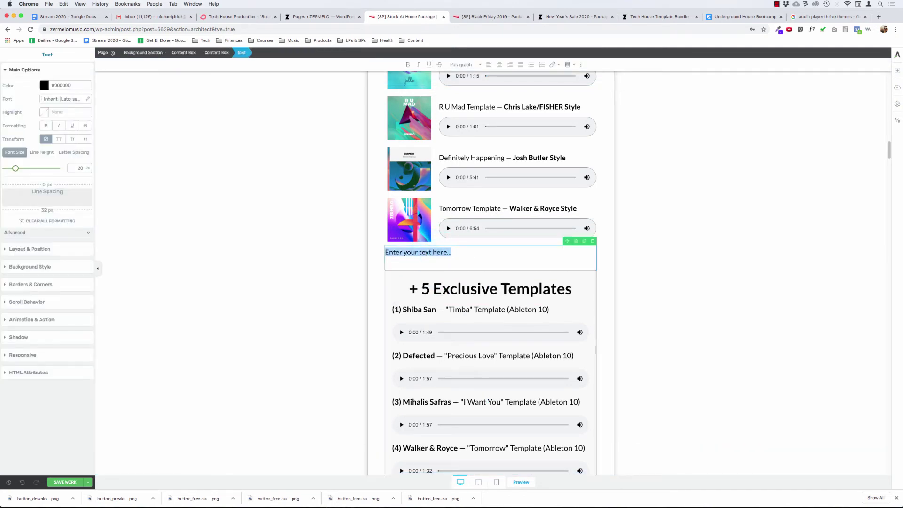
pyautogui.write('Plus 4 Excluive')
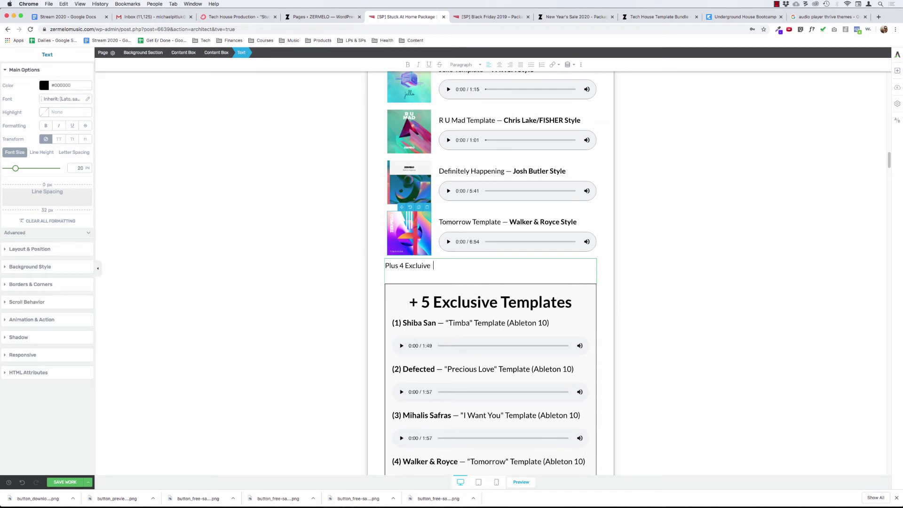
pyautogui.write('Templates')
# Reword the new text line as "Plus 4 More Exclusive Templates:" and select the whole line.
pyautogui.click(412, 266)
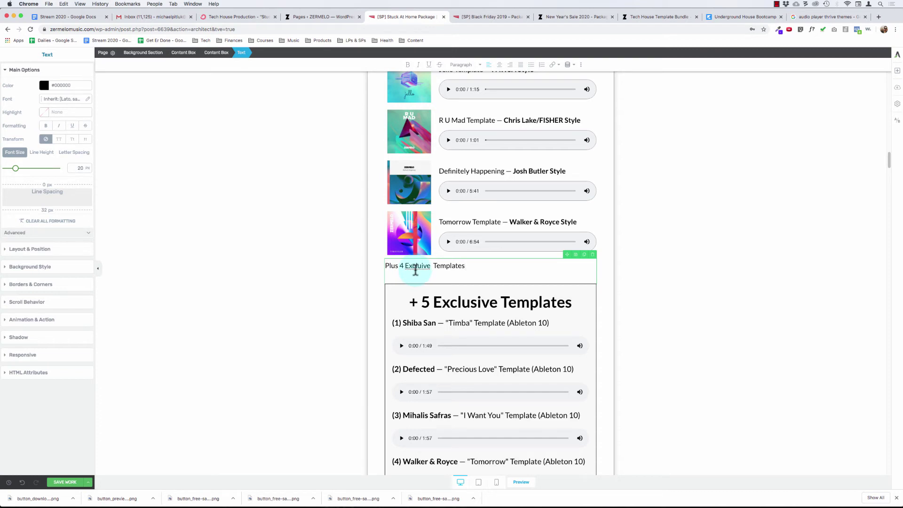
pyautogui.doubleClick(418, 266)
pyautogui.write('Mor')
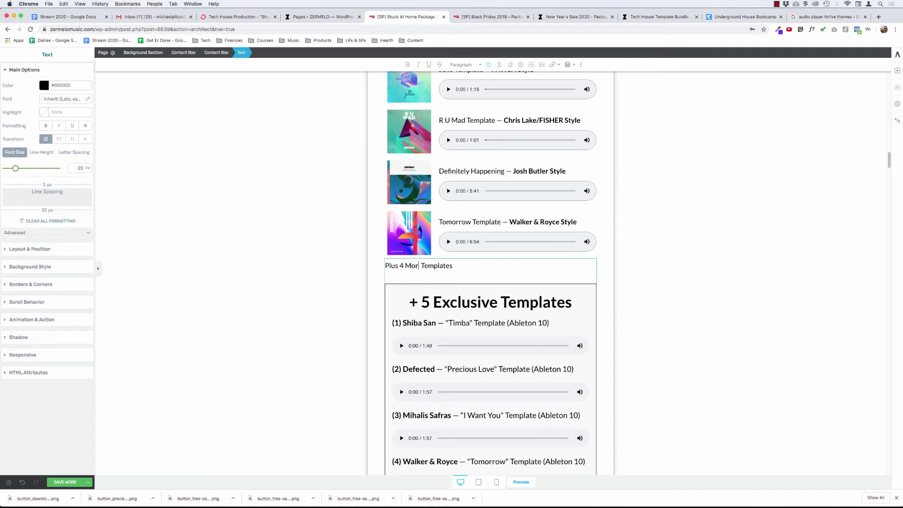
pyautogui.write('e Exclusi')
pyautogui.write('ve')
pyautogui.click(487, 266)
pyautogui.write(':')
pyautogui.press('super+a')
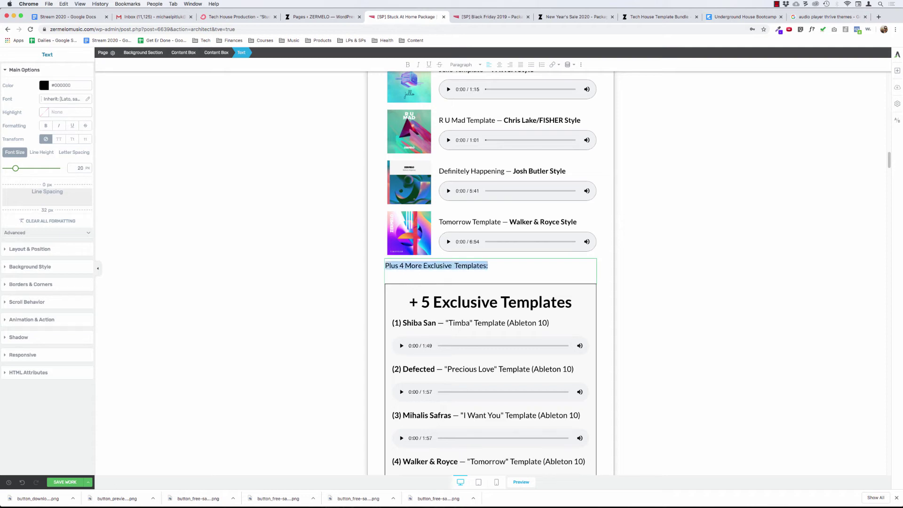
# Bold the "Plus 4 More Exclusive Templates:" line and give the Tomorrow row's content box a 30 px bottom margin.
pyautogui.press('super+b')
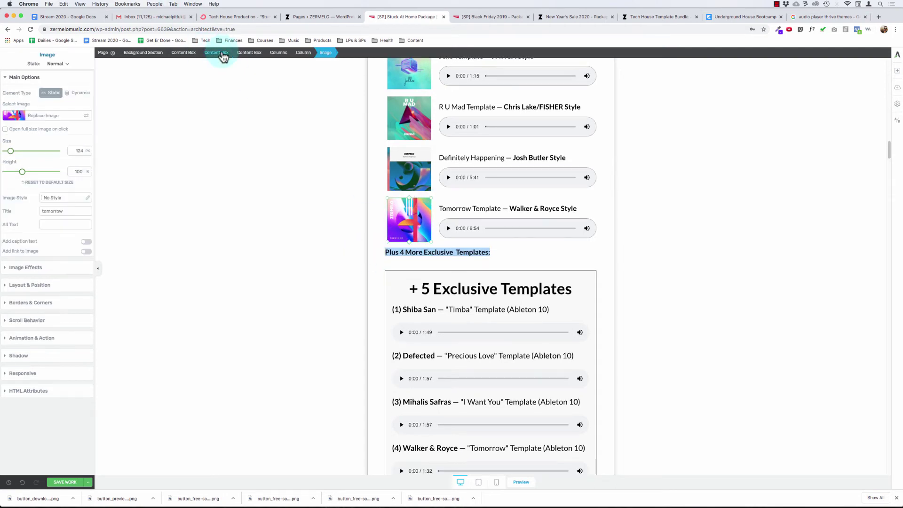
pyautogui.click(251, 52)
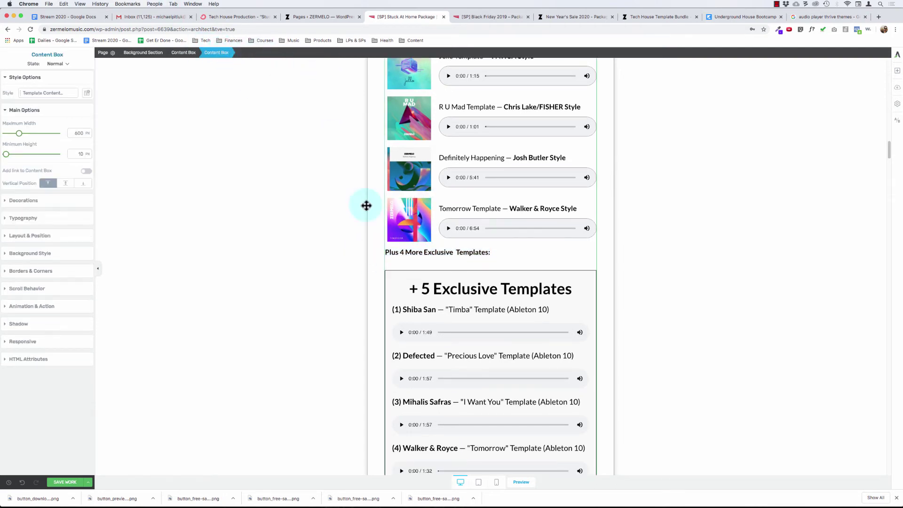
pyautogui.click(407, 220)
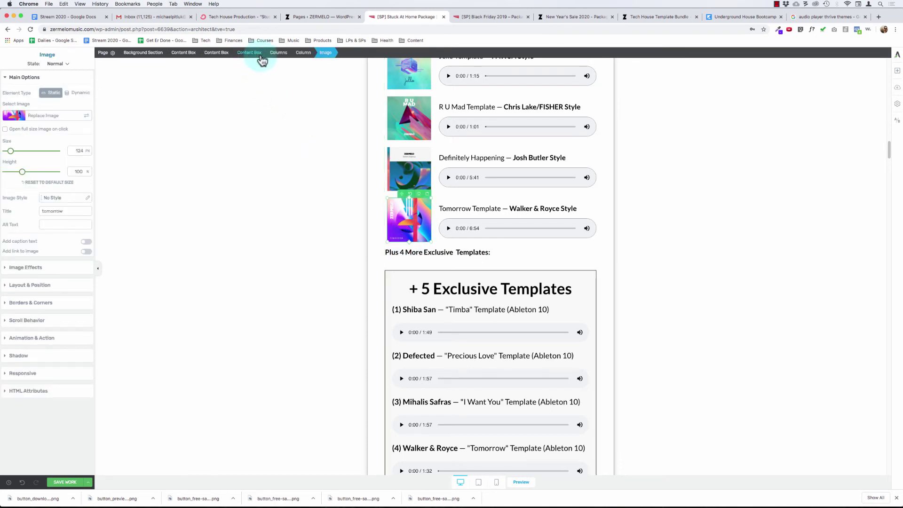
pyautogui.click(254, 53)
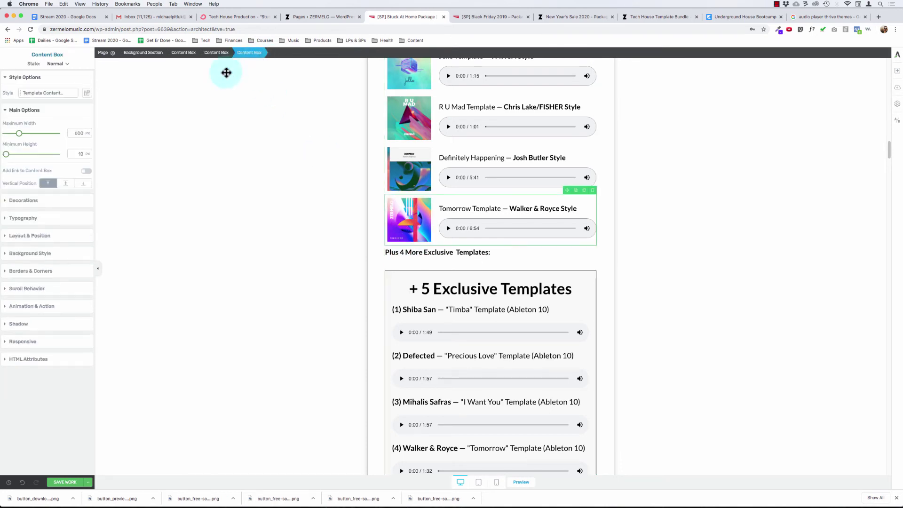
pyautogui.click(30, 236)
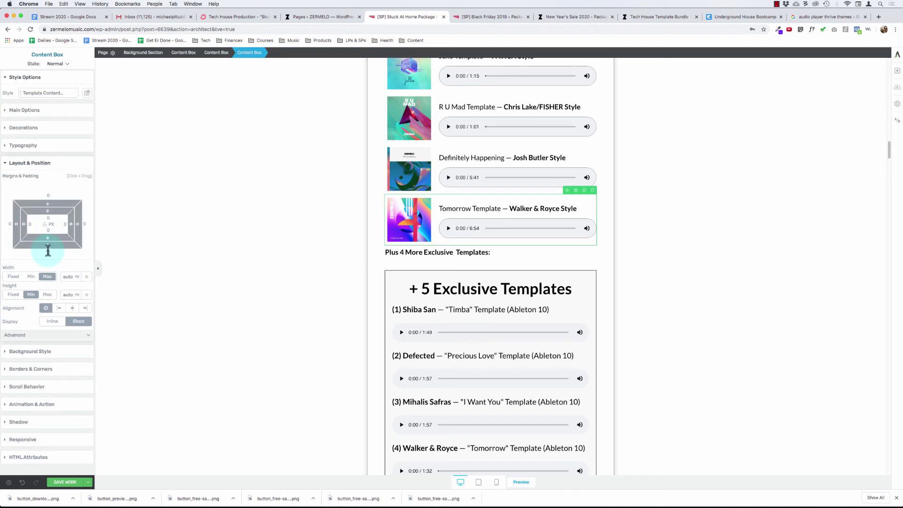
pyautogui.moveTo(48, 251)
pyautogui.mouseDown()
pyautogui.moveTo(45, 243)
pyautogui.moveTo(45, 252)
pyautogui.mouseUp()
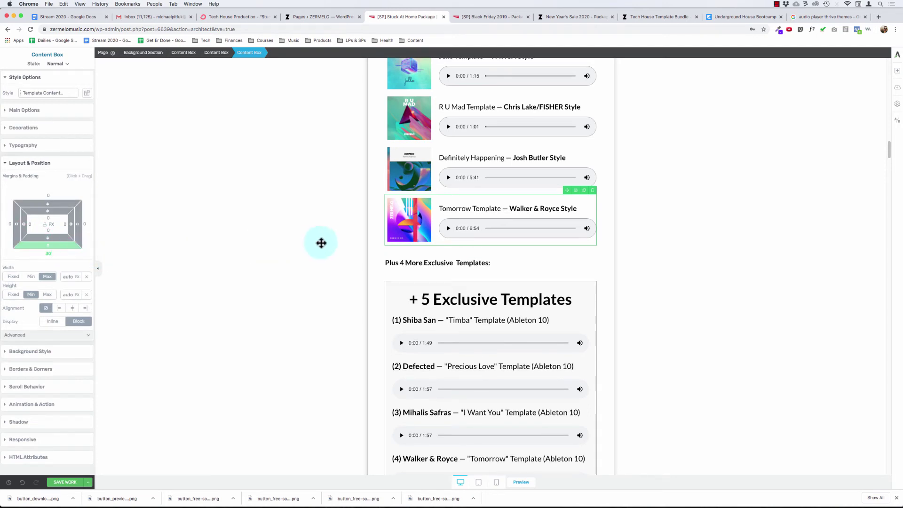
# Set the "Plus 4 More Exclusive Templates:" line's lower line spacing to 0 px and its bottom margin to 30 px.
pyautogui.click(403, 264)
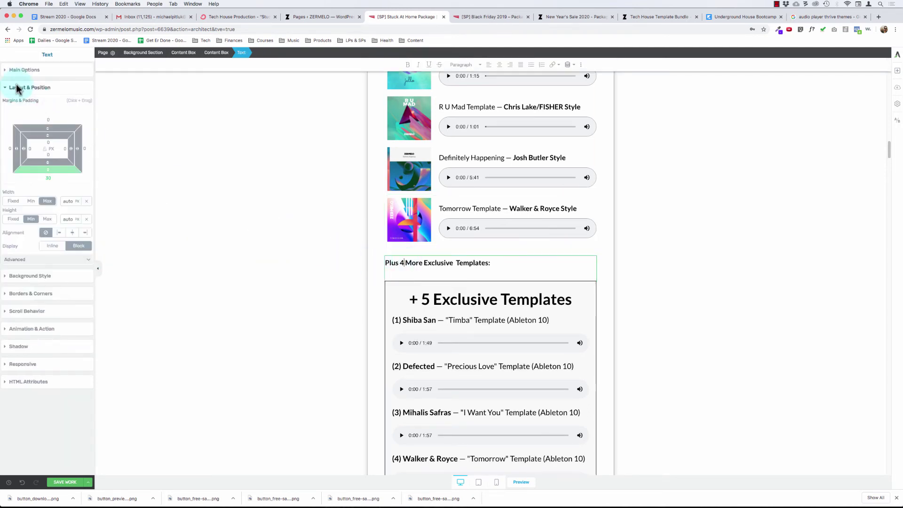
pyautogui.click(26, 71)
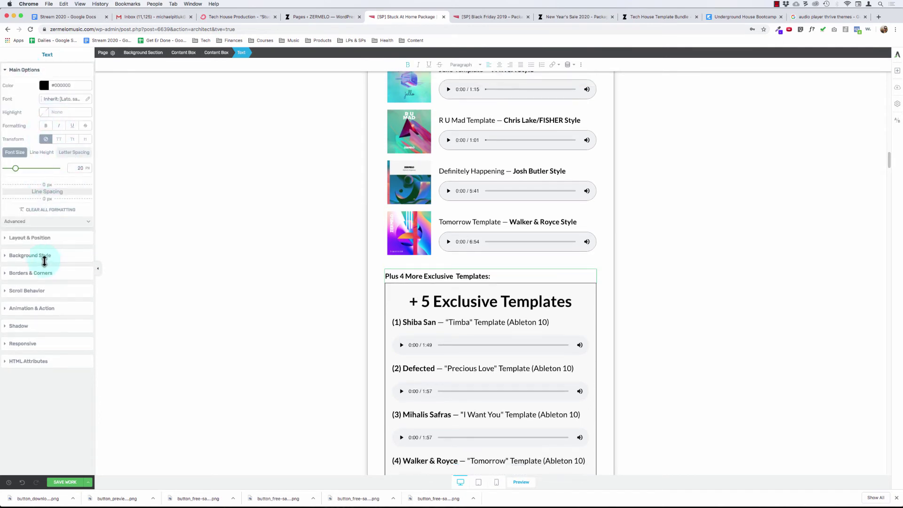
pyautogui.click(36, 247)
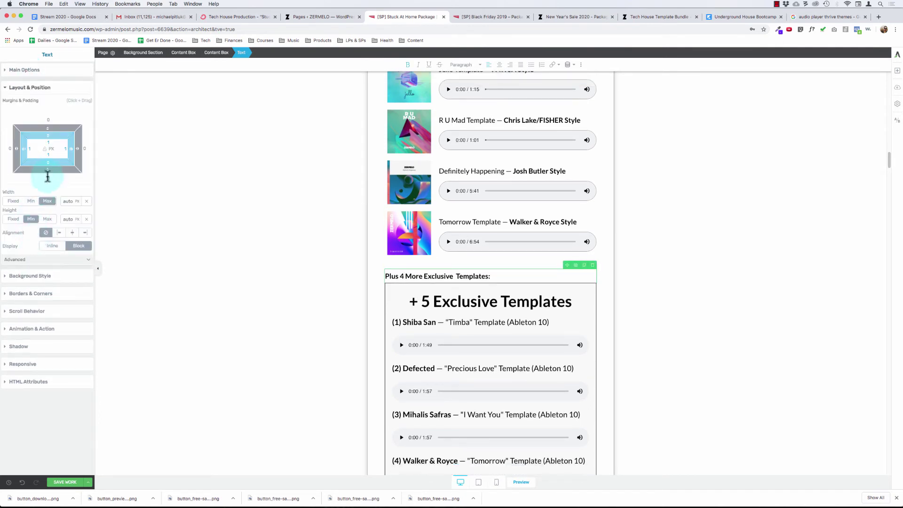
pyautogui.moveTo(48, 177); pyautogui.dragTo(48, 184)
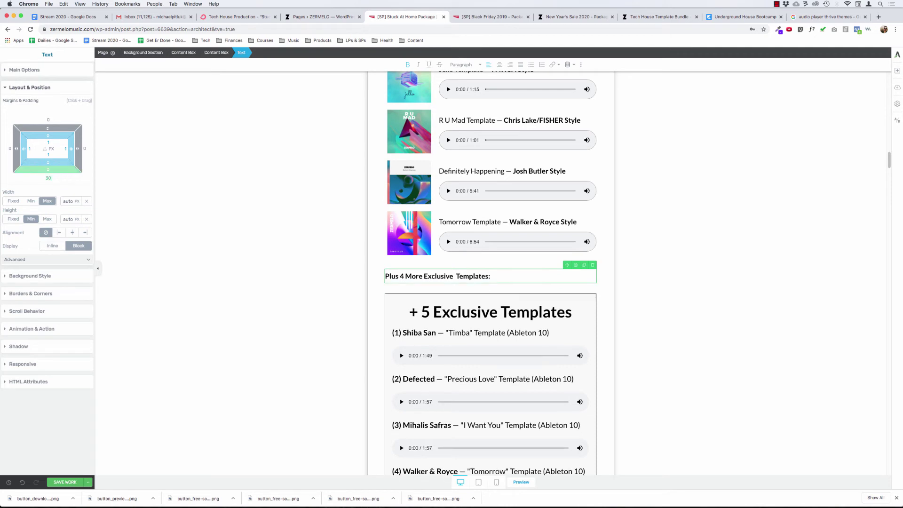
pyautogui.click(368, 268)
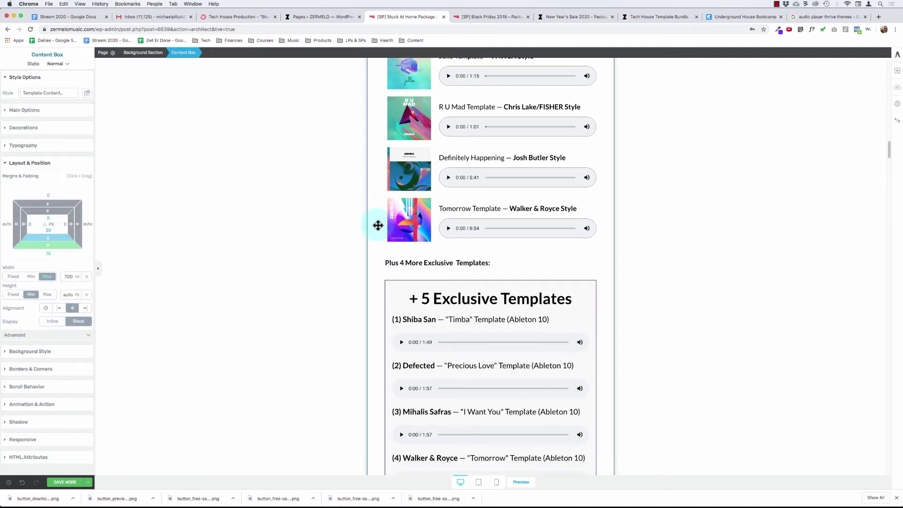
# Add a content box below the "Plus 4 More Exclusive Templates:" line and move the "Timba" title and its audio player into it.
pyautogui.scroll(-3, 375, 223)
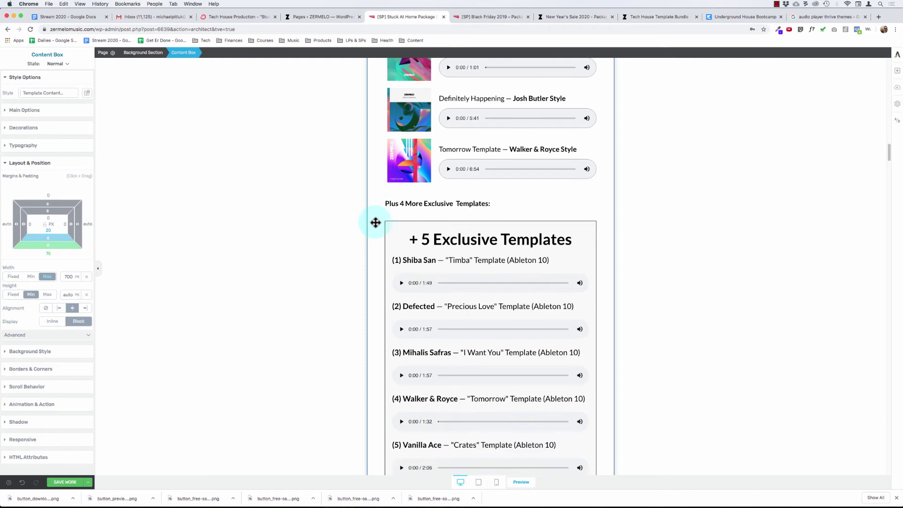
pyautogui.click(444, 262)
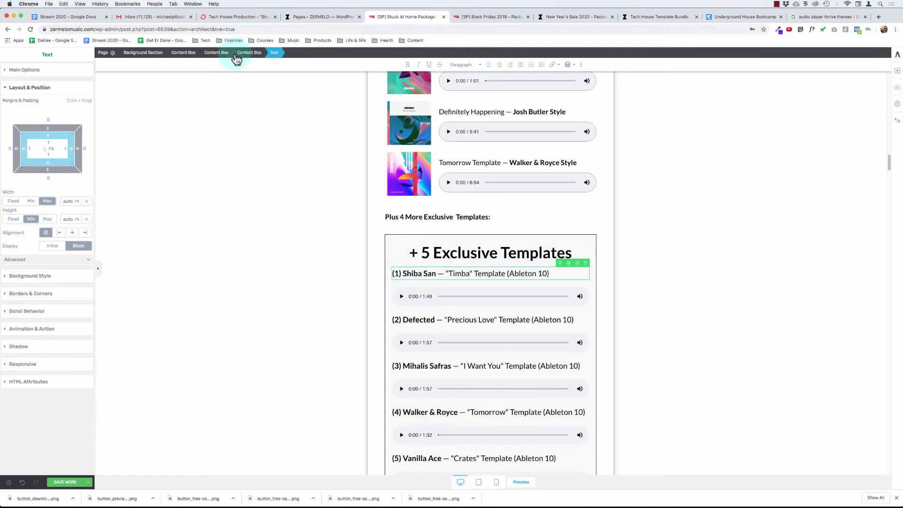
pyautogui.click(250, 53)
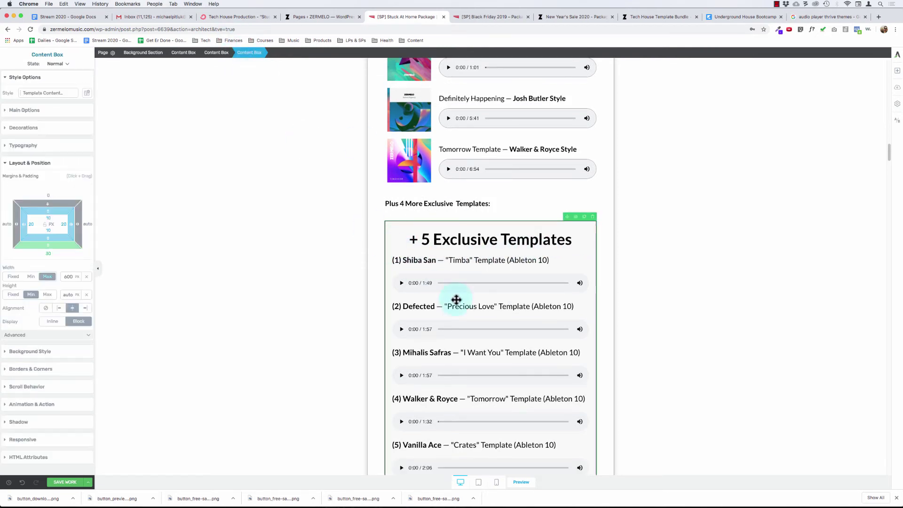
pyautogui.click(466, 261)
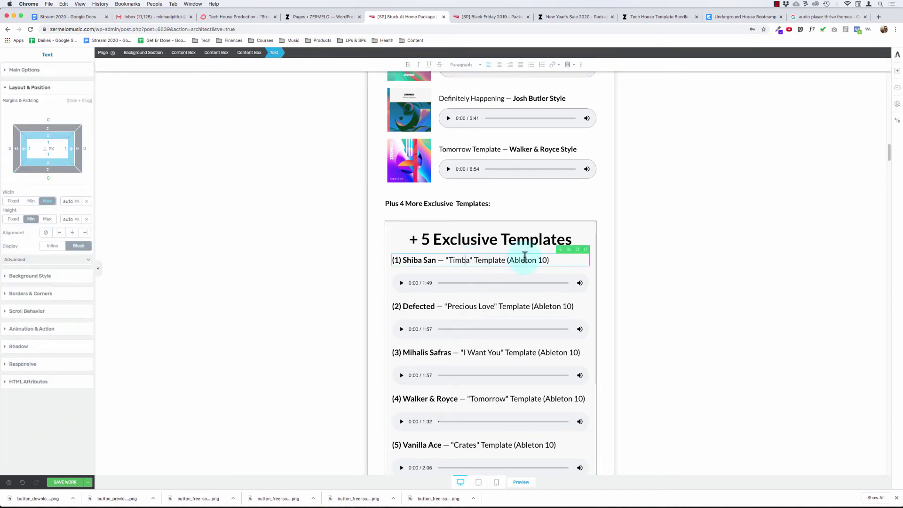
pyautogui.scroll(1, 704, 125)
pyautogui.click(581, 258)
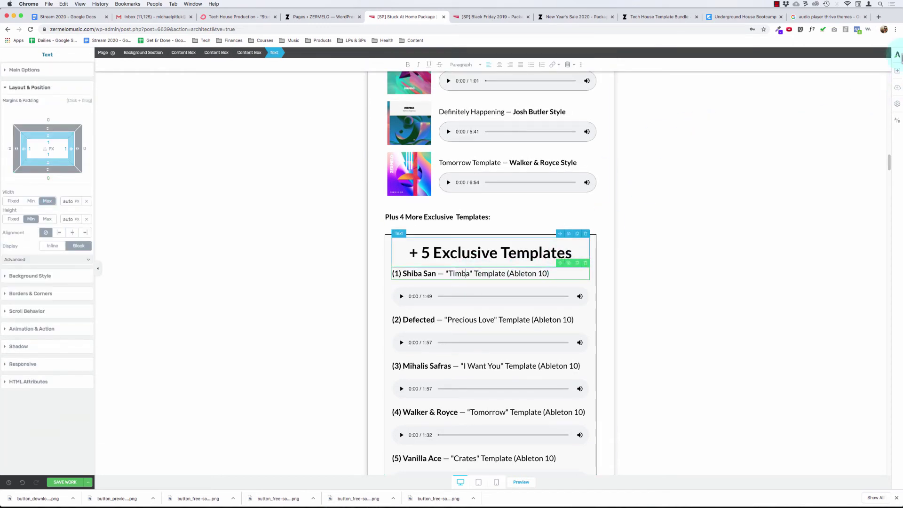
pyautogui.click(897, 70)
pyautogui.moveTo(883, 193); pyautogui.dragTo(461, 222)
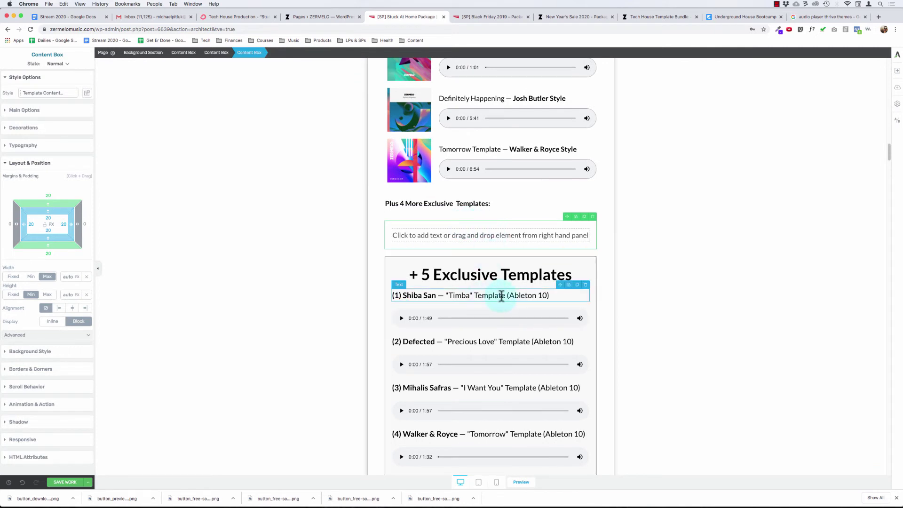
pyautogui.moveTo(559, 286); pyautogui.dragTo(502, 235)
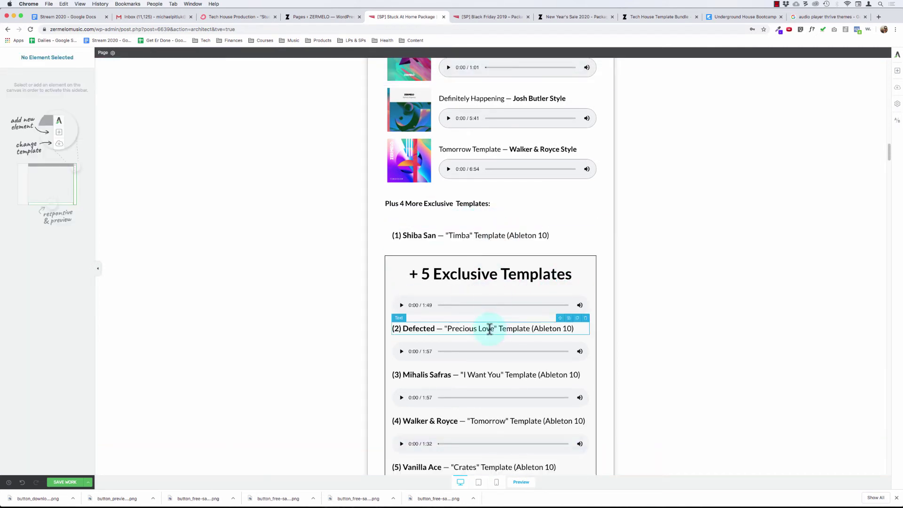
pyautogui.moveTo(560, 291)
pyautogui.mouseDown()
pyautogui.moveTo(489, 233)
pyautogui.moveTo(501, 240)
pyautogui.mouseUp()
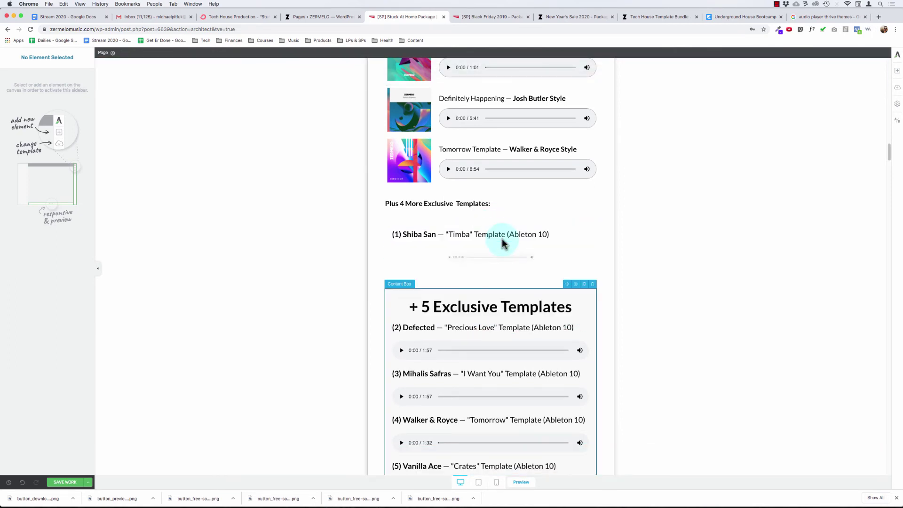
# Reword the moved title as "Timba Bootleg Template - Shiba San Style".
pyautogui.click(404, 235)
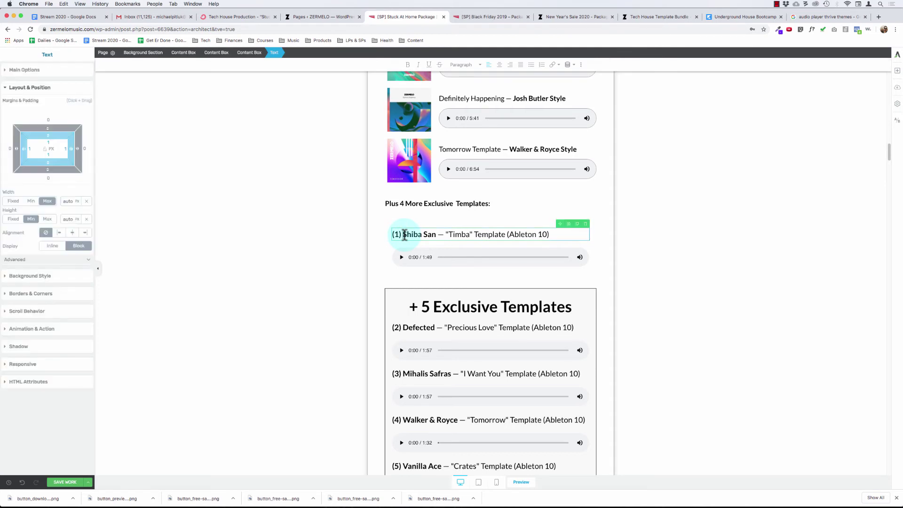
pyautogui.press('BackSpace')
pyautogui.press('BackSpace')
pyautogui.press('BackSpace')
pyautogui.press('BackSpace')
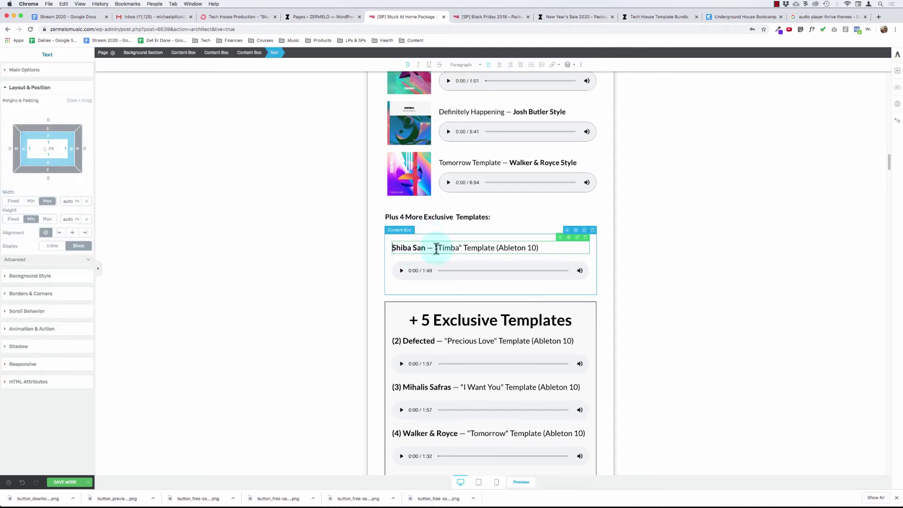
pyautogui.press('BackSpace')
pyautogui.press('BackSpace')
pyautogui.press('BackSpace')
pyautogui.press('BackSpace')
pyautogui.press('BackSpace')
pyautogui.press('BackSpace')
pyautogui.press('BackSpace')
pyautogui.press('BackSpace')
pyautogui.press('BackSpace')
pyautogui.press('BackSpace')
pyautogui.press('BackSpace')
pyautogui.press('BackSpace')
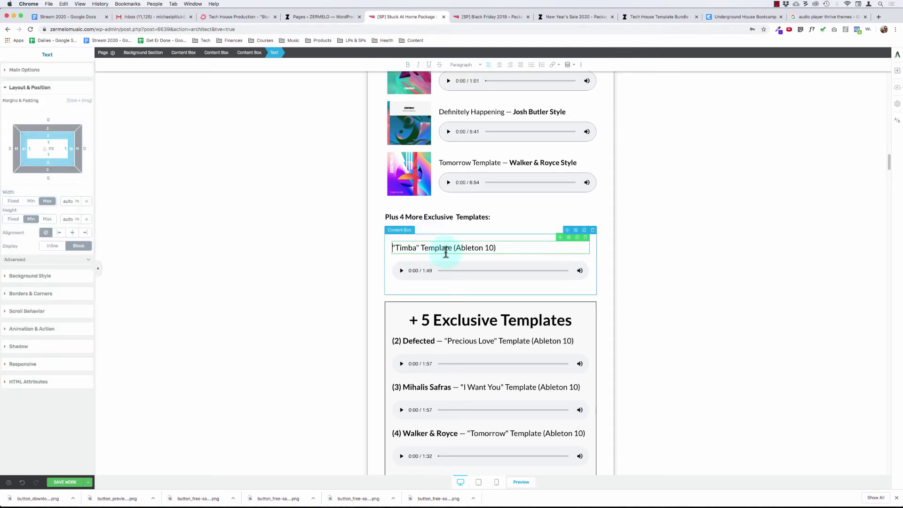
pyautogui.press('Right')
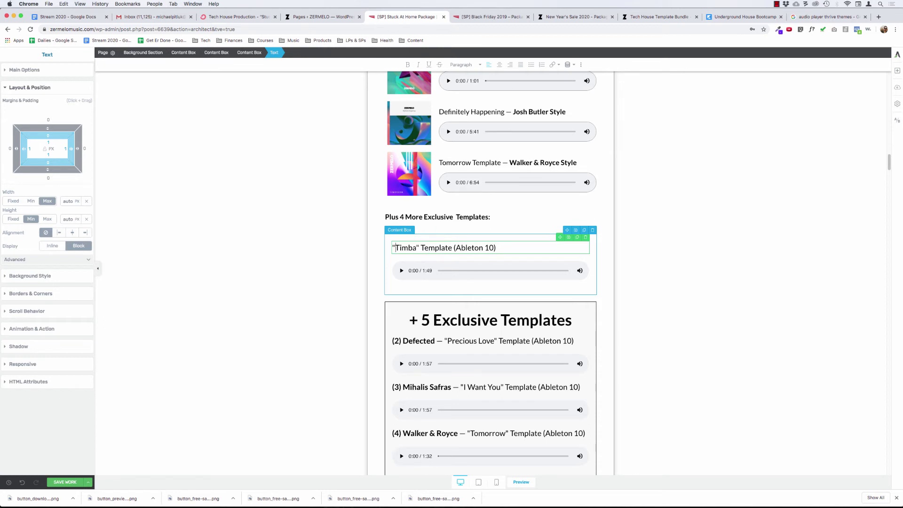
pyautogui.press('BackSpace')
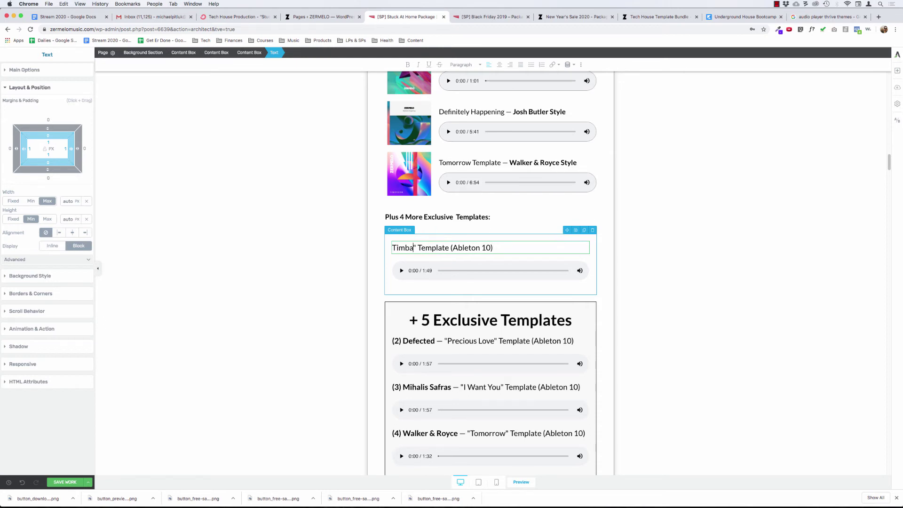
pyautogui.press('BackSpace')
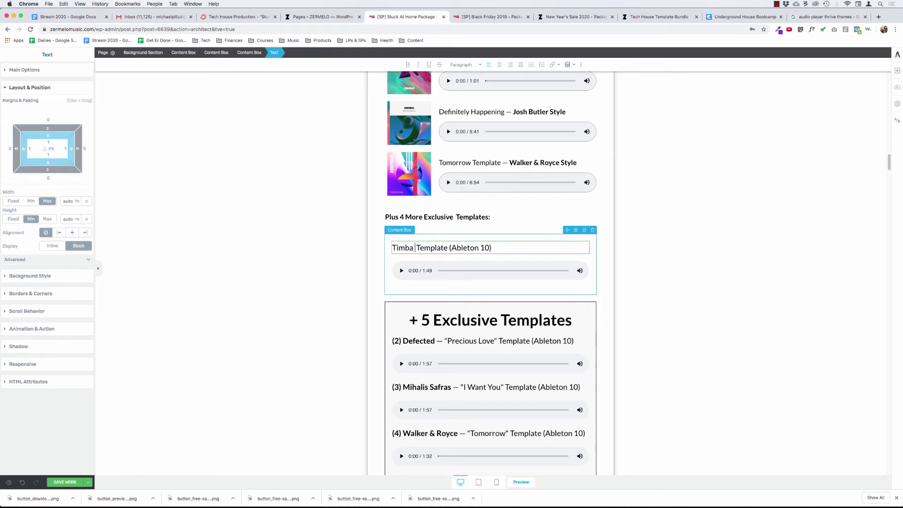
pyautogui.write('Bootleg')
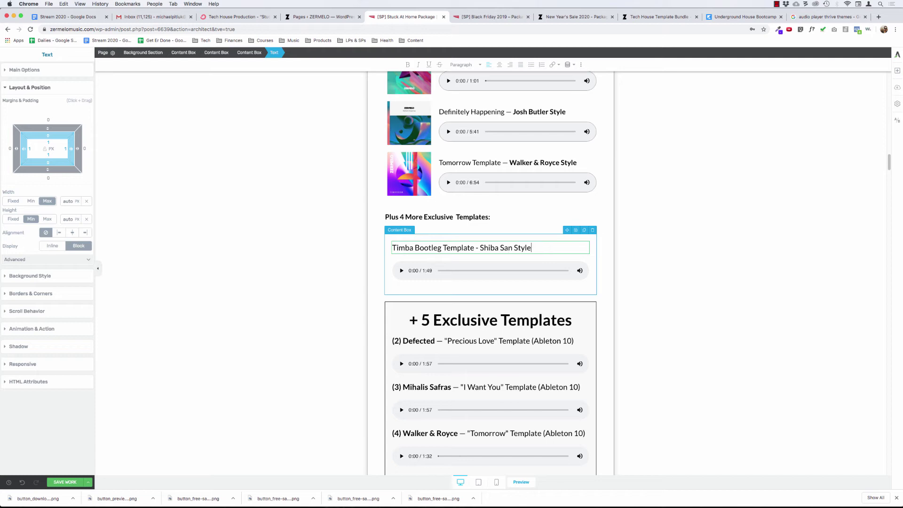
# Make "Shiba San Style" bold in the Timba title.
pyautogui.hotkey('shift', 'alt', 'Left')
pyautogui.hotkey('shift', 'alt', 'Left')
pyautogui.hotkey('shift', 'alt', 'Left')
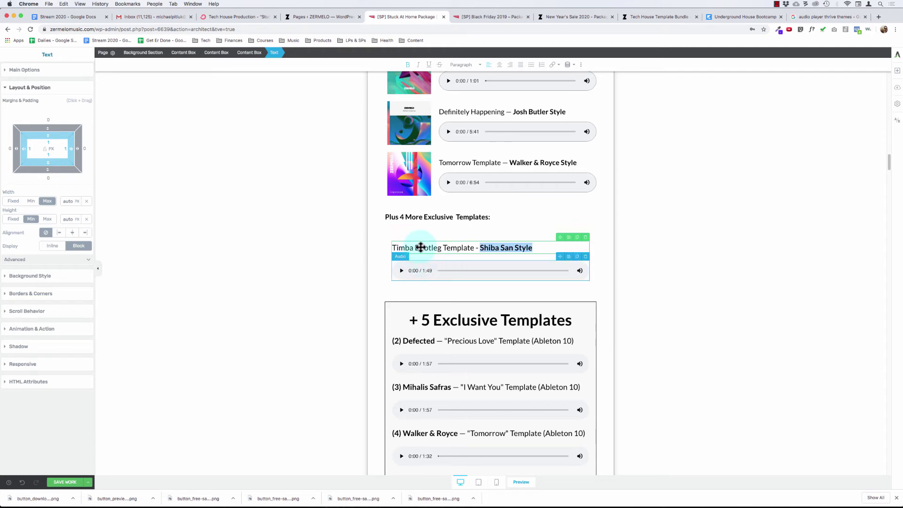
# Set all margins and paddings of the Timba content box to 0.
pyautogui.click(420, 247)
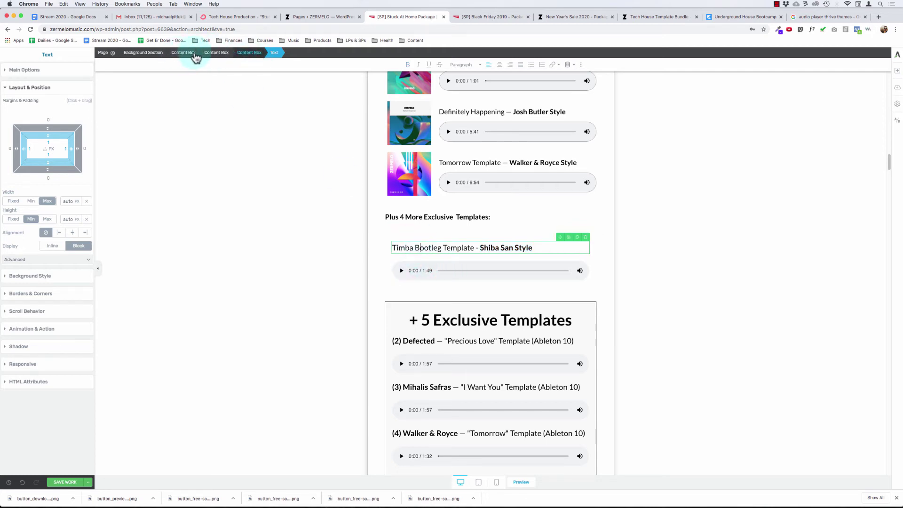
pyautogui.click(210, 53)
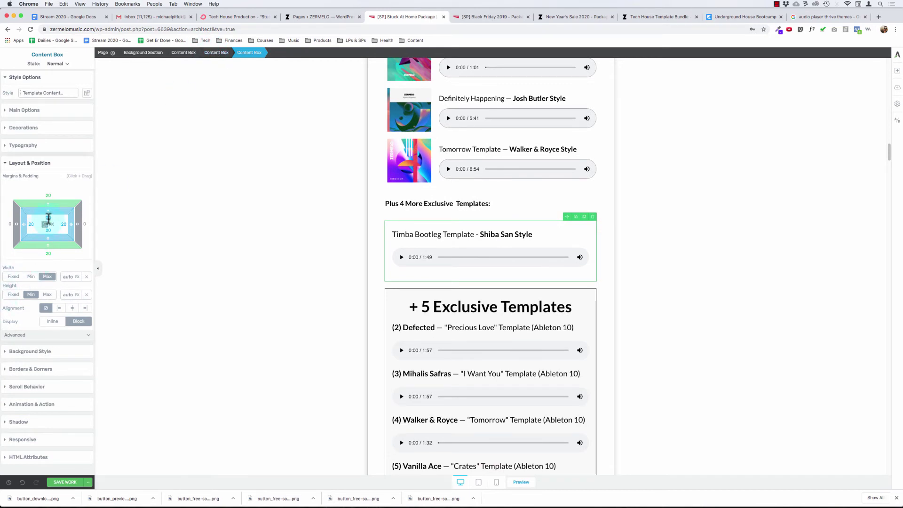
pyautogui.moveTo(49, 219); pyautogui.dragTo(48, 197)
pyautogui.click(49, 194)
pyautogui.write('0')
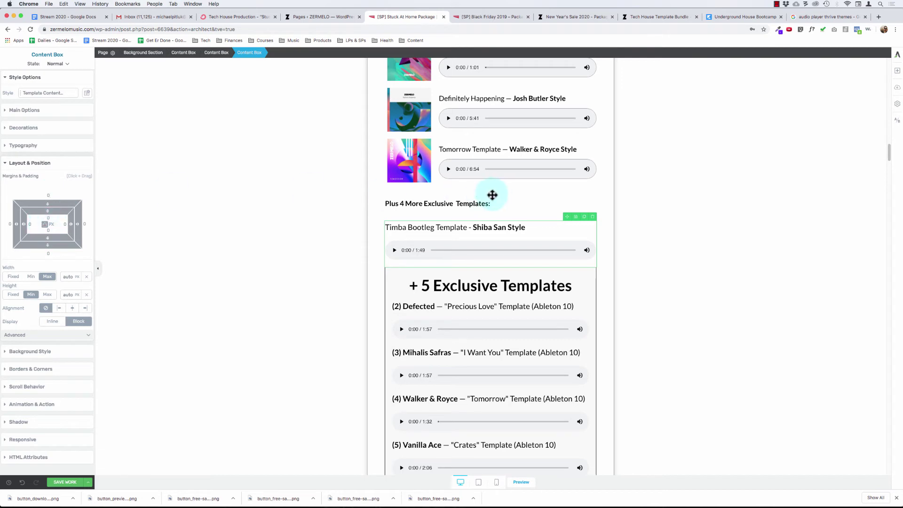
# Give the Timba audio player a 1 px solid border with a corner radius of 58 px.
pyautogui.click(444, 203)
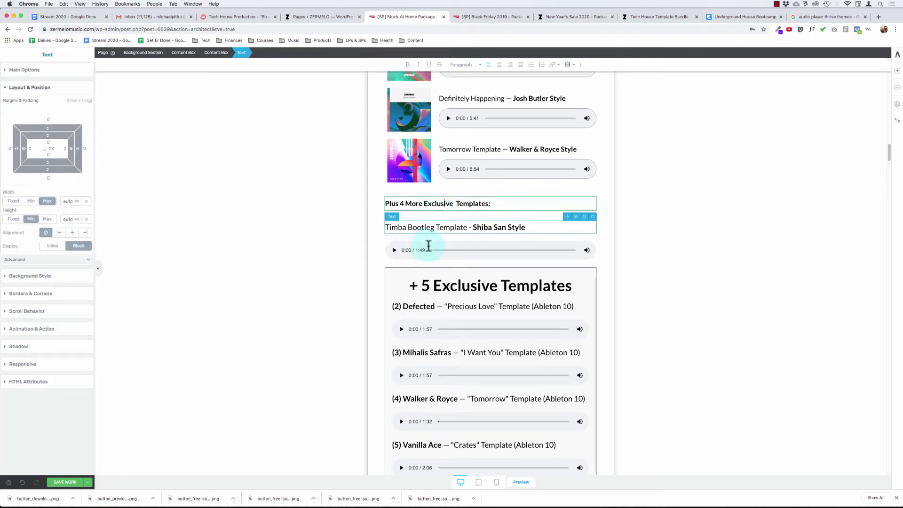
pyautogui.click(428, 245)
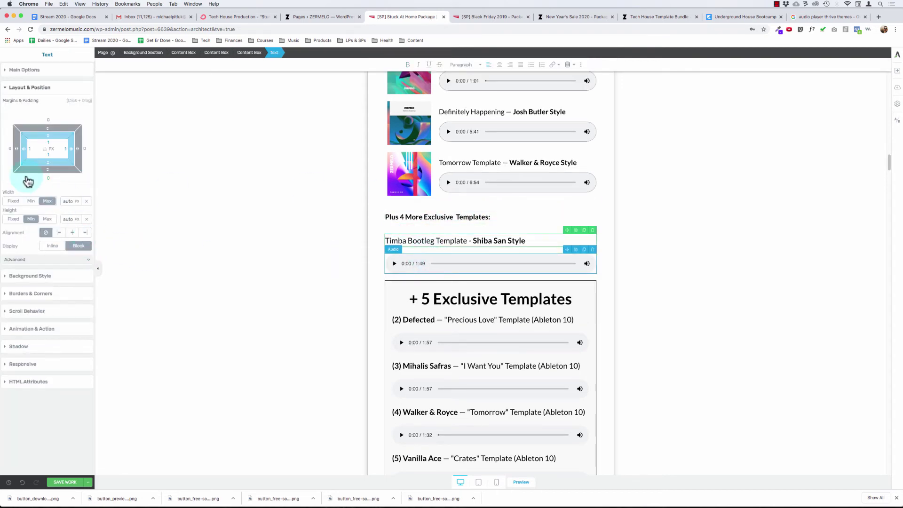
pyautogui.click(34, 277)
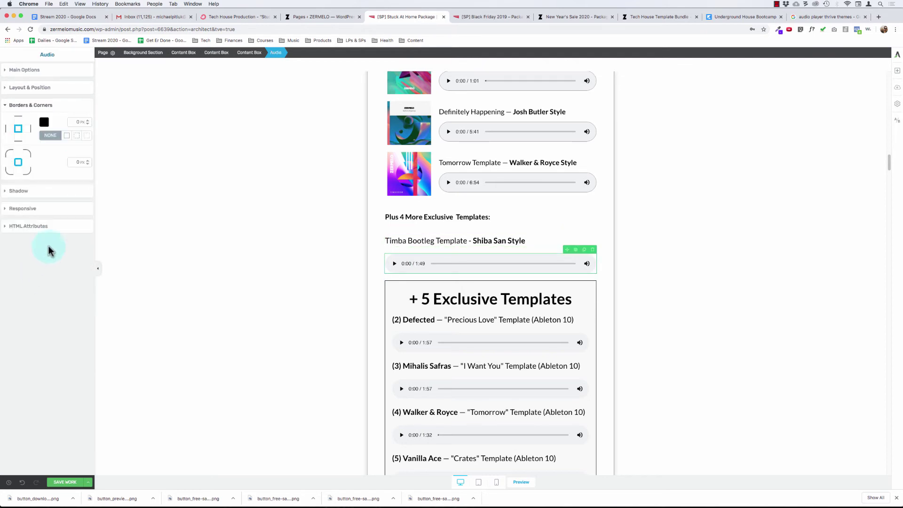
pyautogui.click(66, 135)
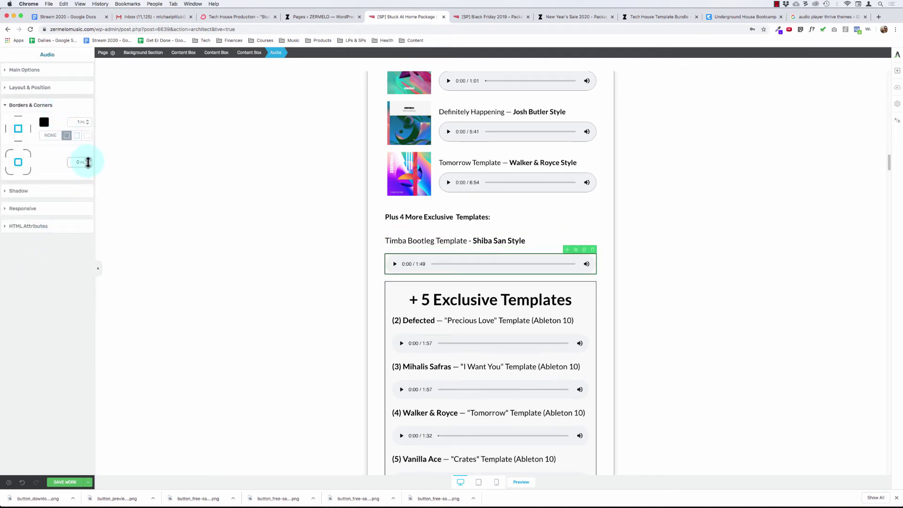
pyautogui.moveTo(88, 162); pyautogui.dragTo(89, 127)
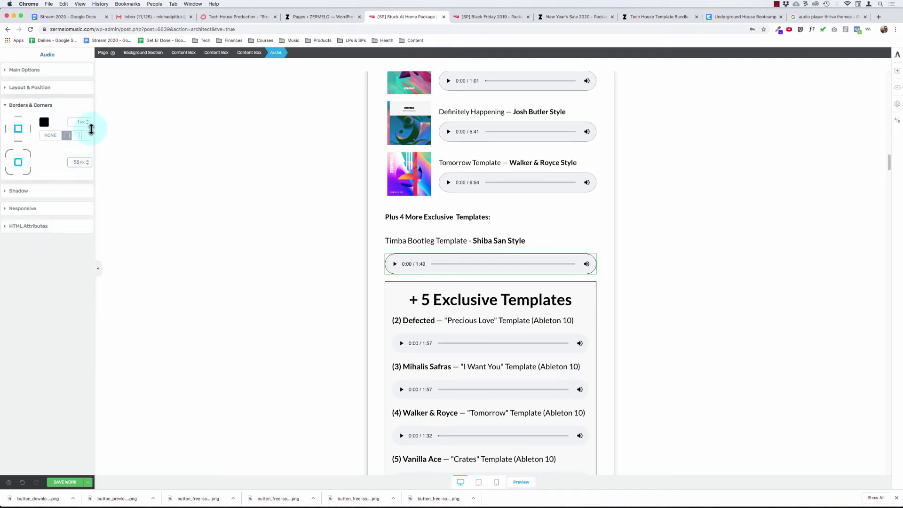
# Set the Timba audio player's border colour to #999999 and save the page.
pyautogui.click(44, 122)
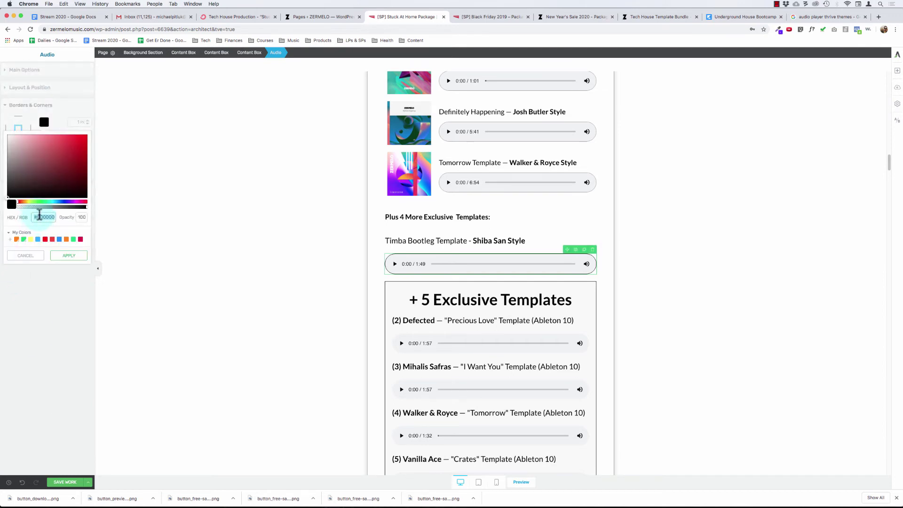
pyautogui.write('999999')
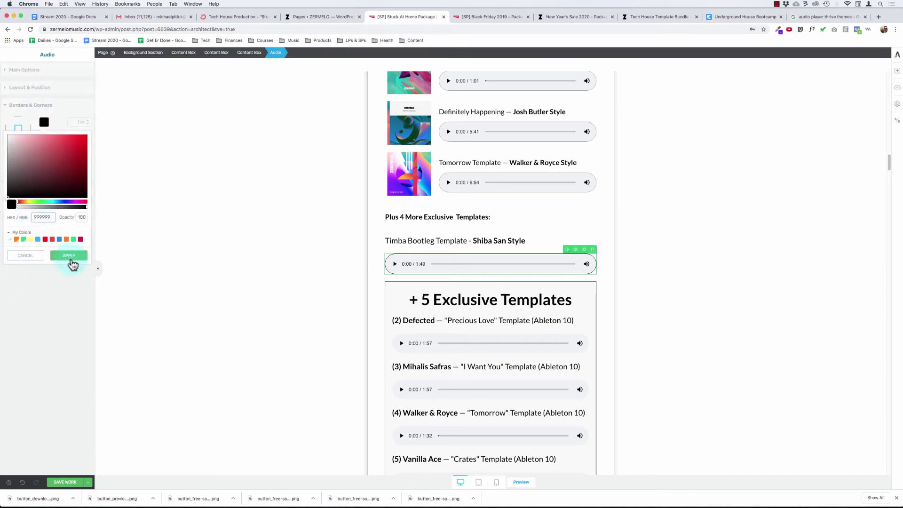
pyautogui.click(69, 258)
pyautogui.click(403, 164)
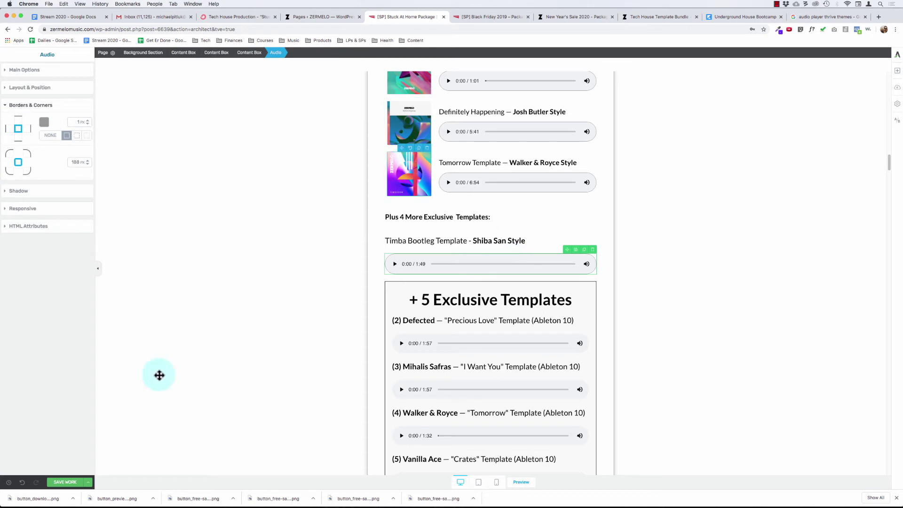
pyautogui.click(75, 482)
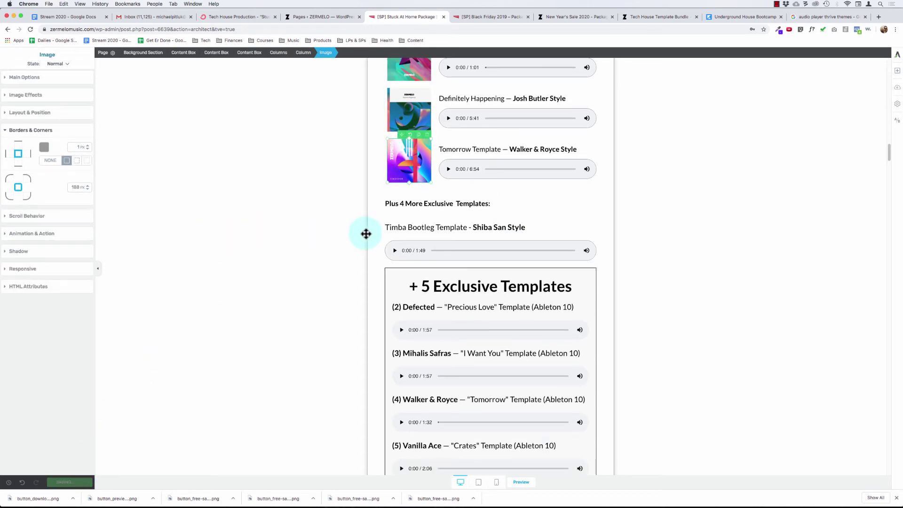
pyautogui.click(419, 228)
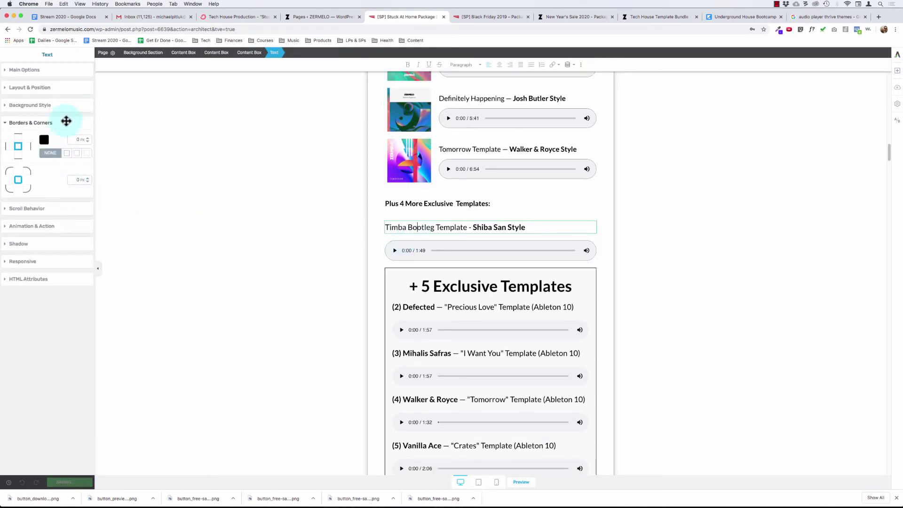
pyautogui.click(36, 87)
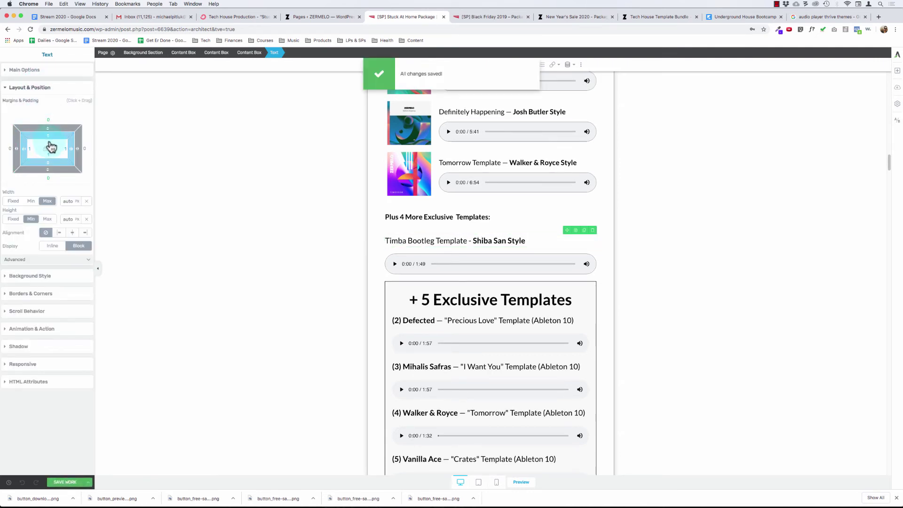
pyautogui.click(42, 70)
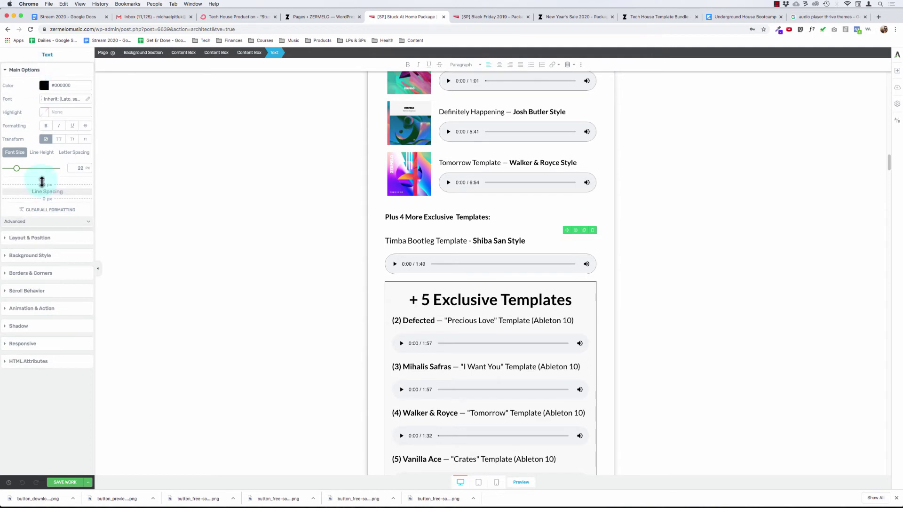
# Set all margins and paddings of the Timba audio player to 0.
pyautogui.click(427, 255)
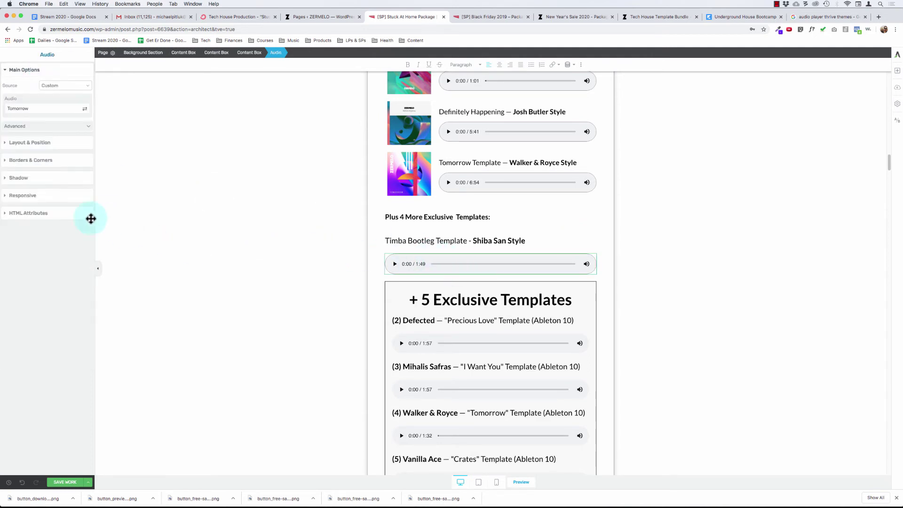
pyautogui.click(37, 146)
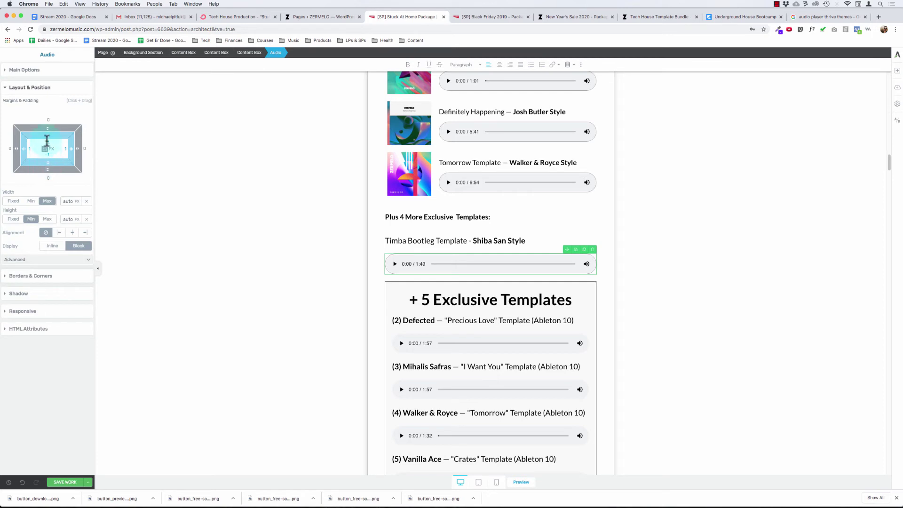
pyautogui.moveTo(47, 143)
pyautogui.mouseDown()
pyautogui.moveTo(49, 118)
pyautogui.moveTo(50, 156)
pyautogui.mouseUp()
pyautogui.click(414, 241)
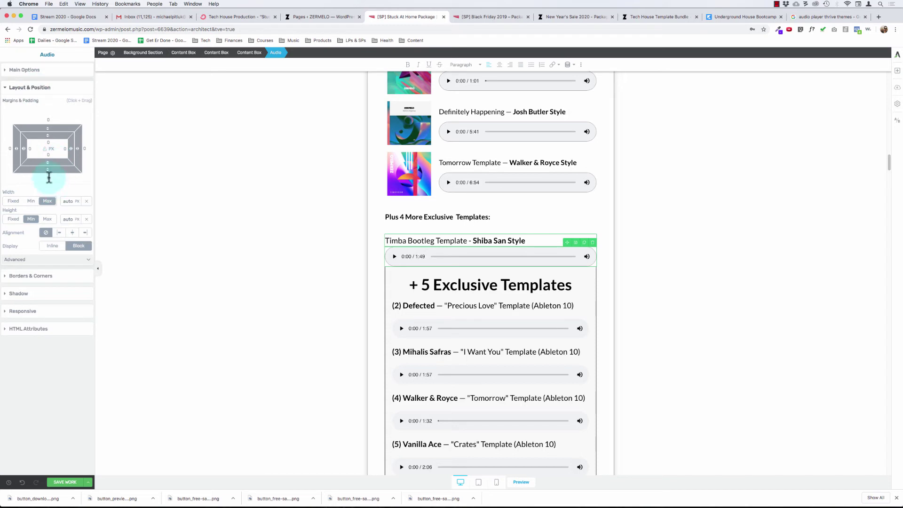
# Try a 10 px bottom margin on the Timba audio player, then reset it to 0.
pyautogui.moveTo(49, 178); pyautogui.dragTo(70, 172)
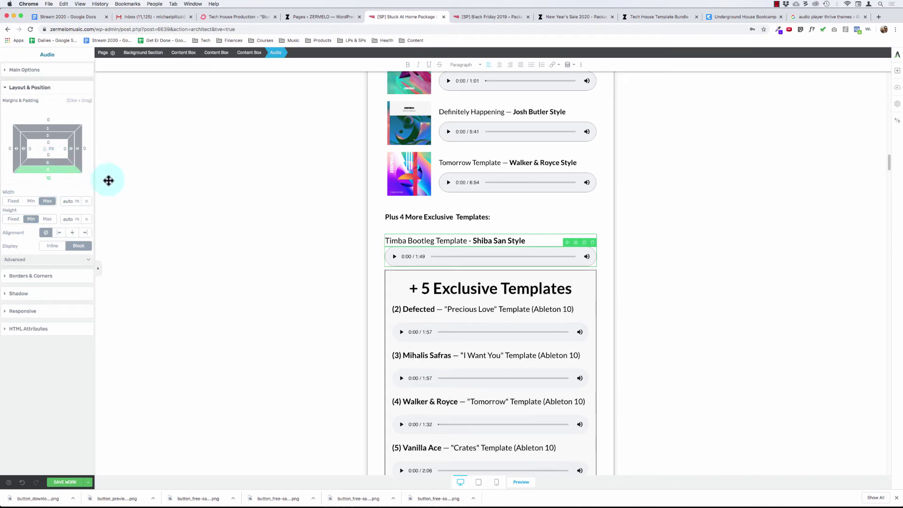
pyautogui.click(46, 177)
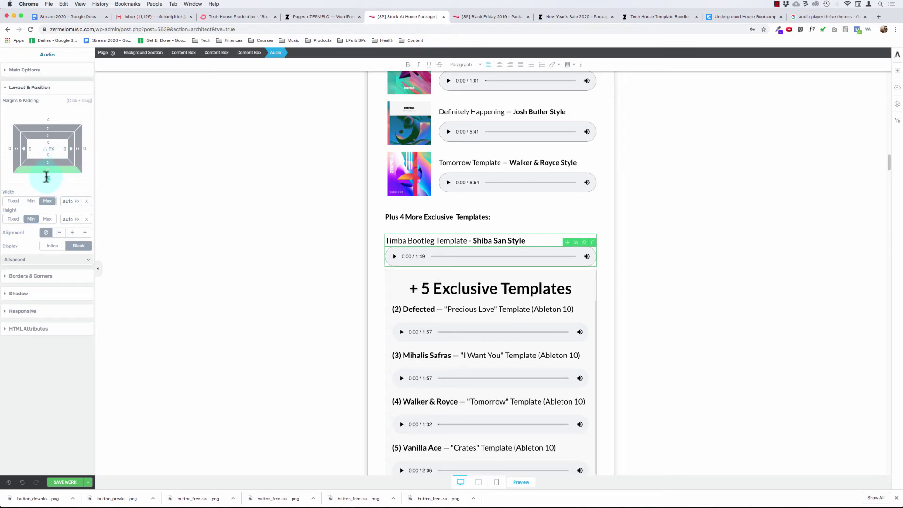
pyautogui.click(435, 243)
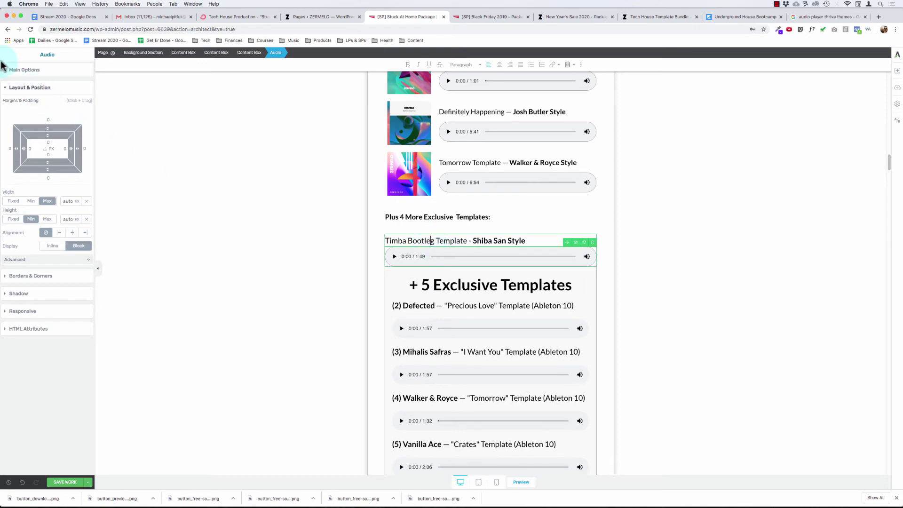
# Set the bottom margin of the "Timba Bootleg Template - Shiba San Style" text to 10 px.
pyautogui.click(250, 53)
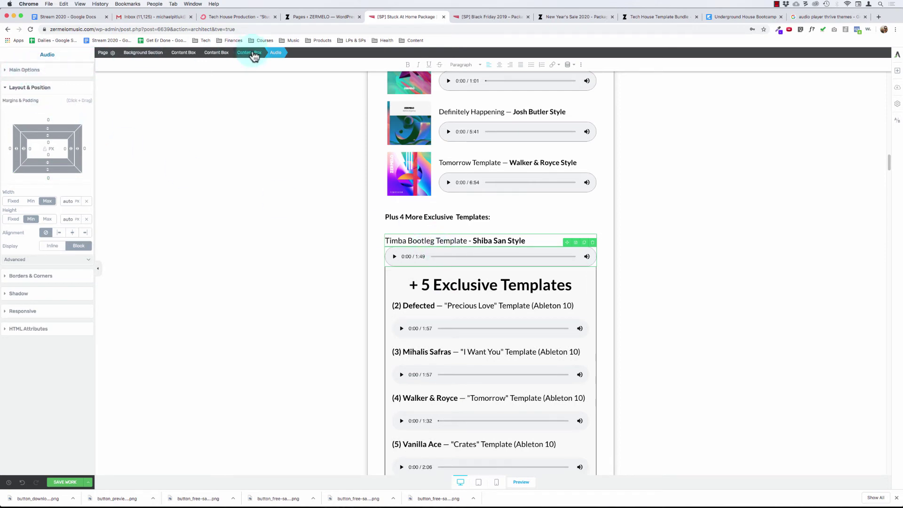
pyautogui.click(442, 227)
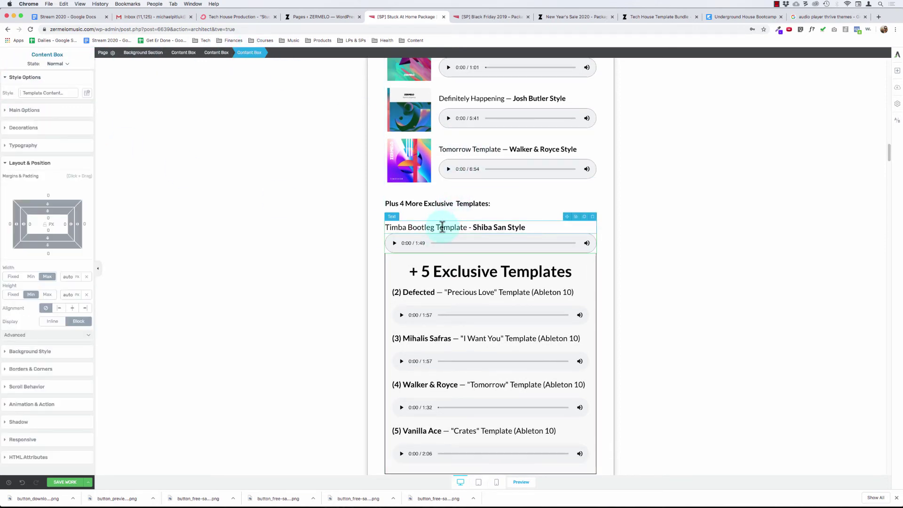
pyautogui.click(442, 227)
pyautogui.click(47, 175)
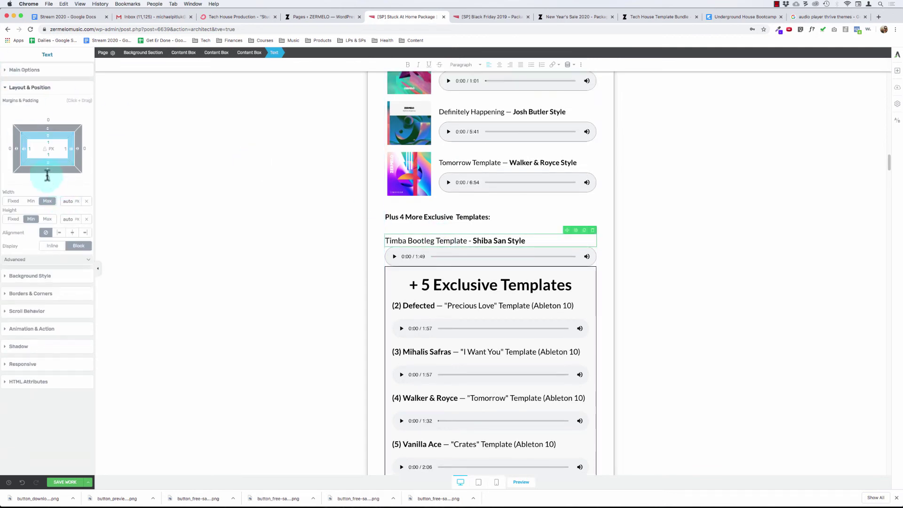
pyautogui.moveTo(47, 175); pyautogui.dragTo(422, 241)
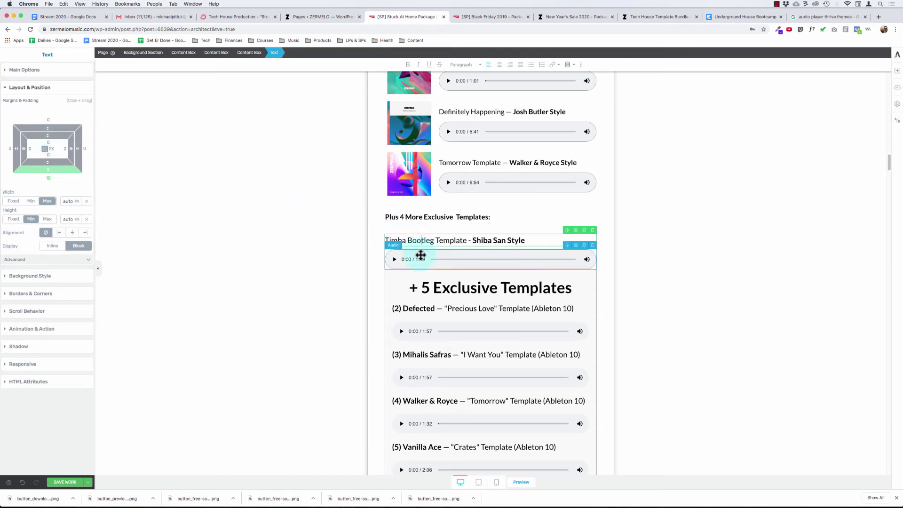
# Set only the bottom margin of the content box holding the Timba Bootleg title and player to 30 px.
pyautogui.click(253, 53)
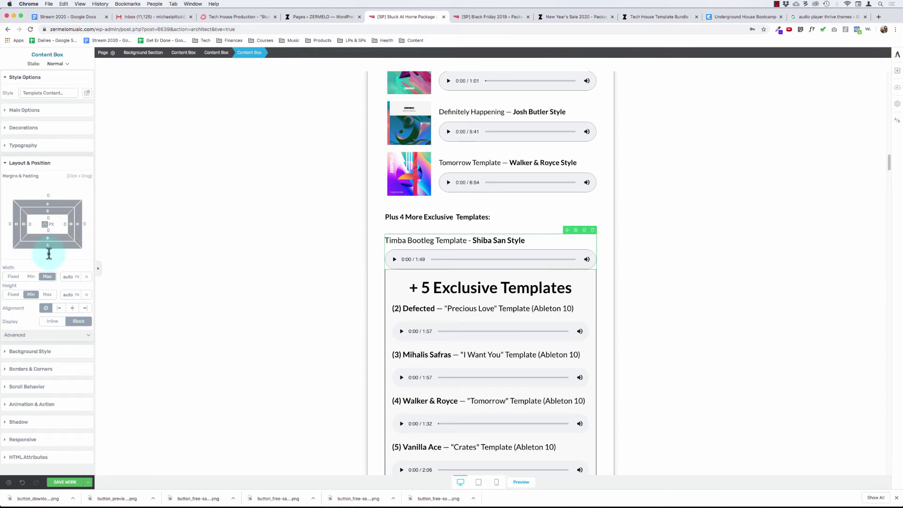
pyautogui.moveTo(49, 254); pyautogui.dragTo(49, 256)
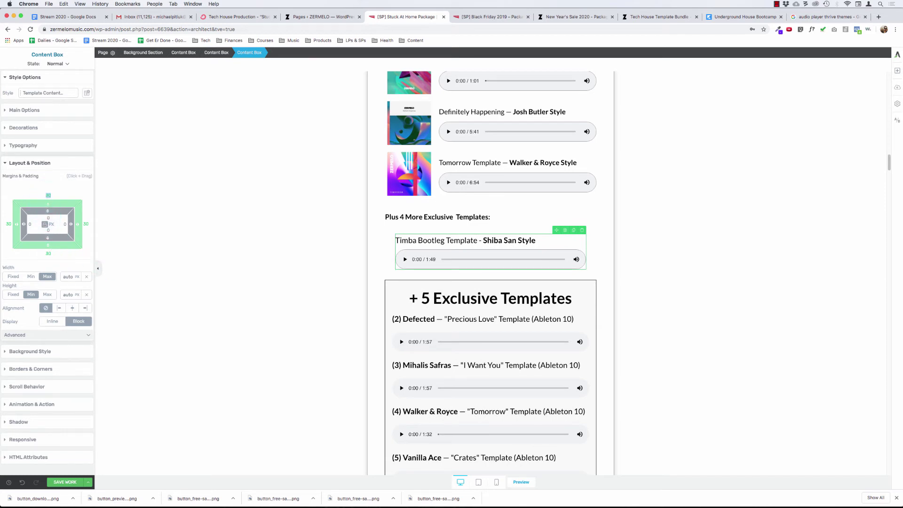
pyautogui.click(44, 225)
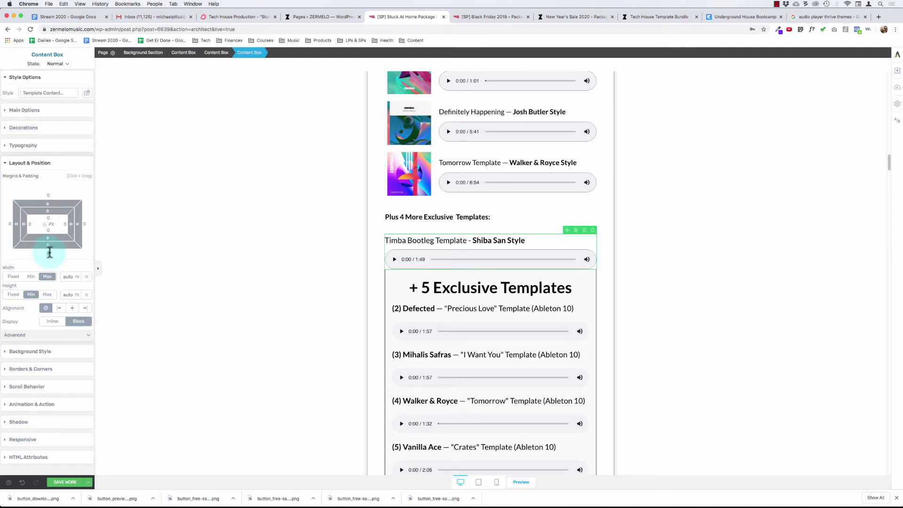
pyautogui.moveTo(50, 253); pyautogui.dragTo(49, 264)
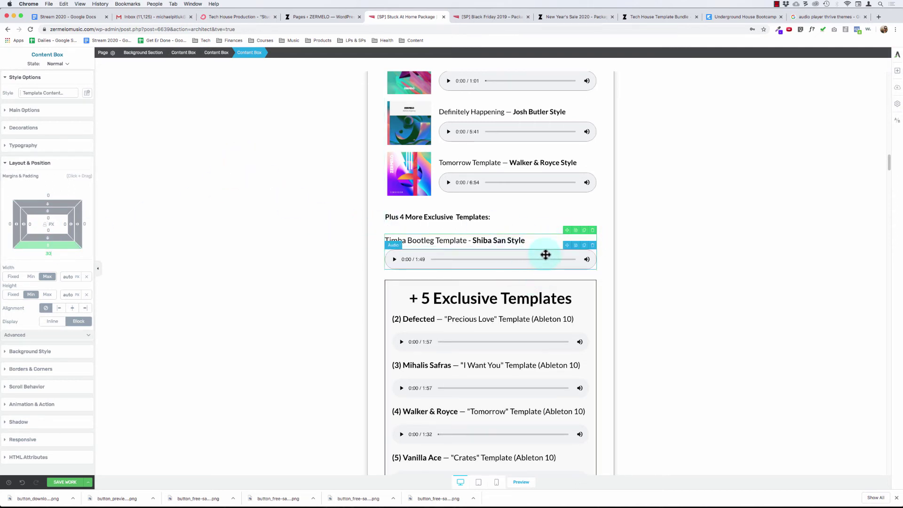
# Duplicate the content box that holds the Timba Bootleg title and audio player.
pyautogui.click(217, 52)
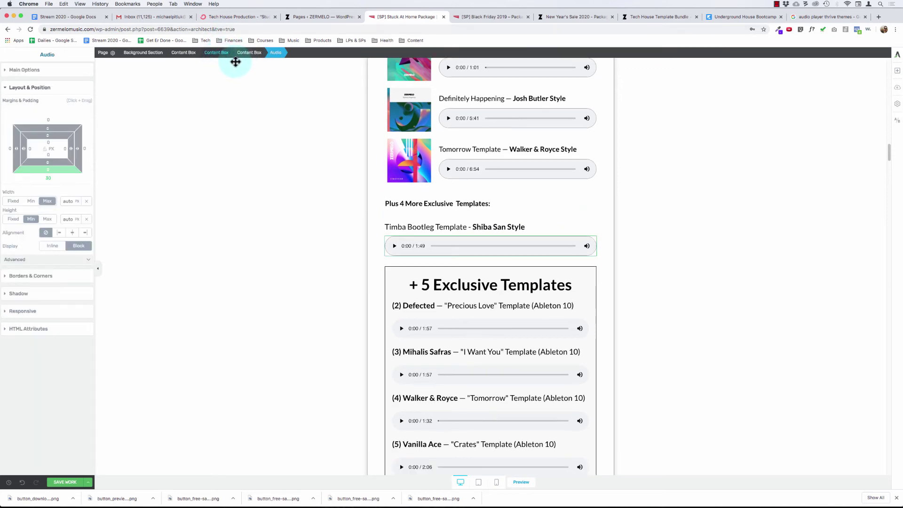
pyautogui.click(473, 227)
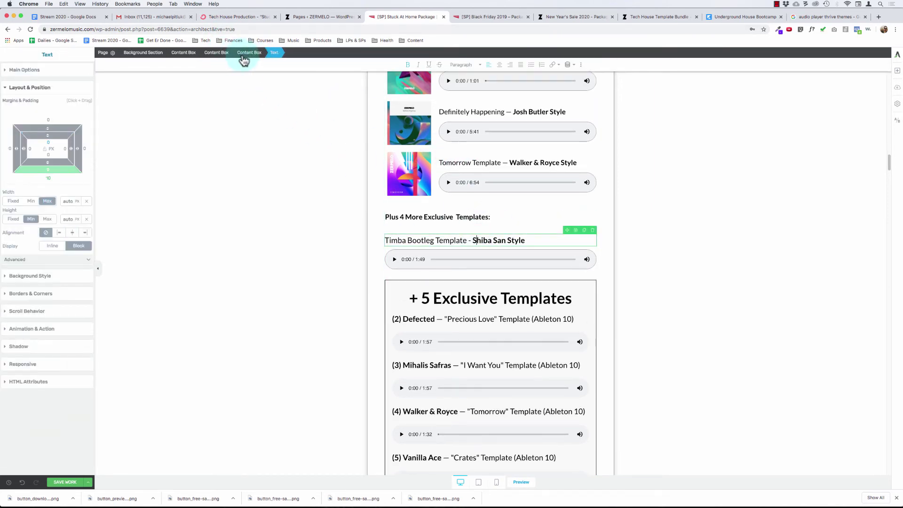
pyautogui.click(244, 53)
pyautogui.scroll(-2, 496, 166)
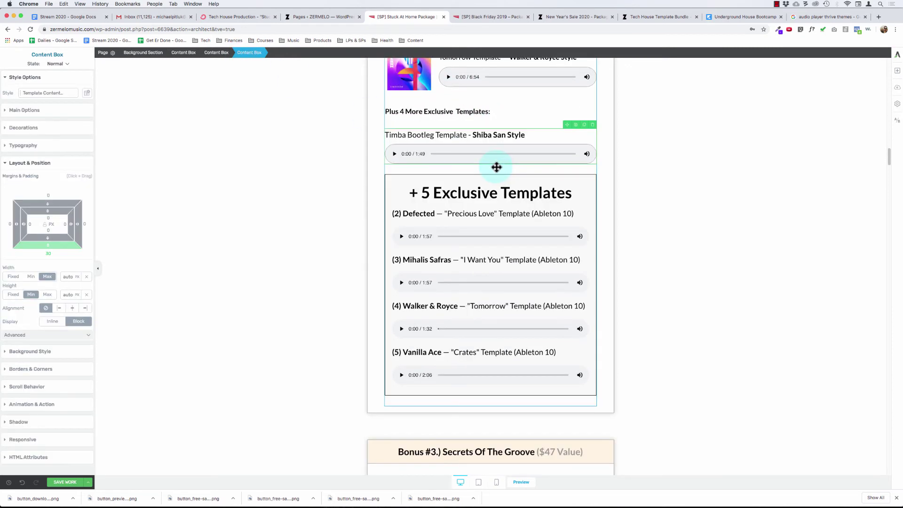
pyautogui.click(583, 126)
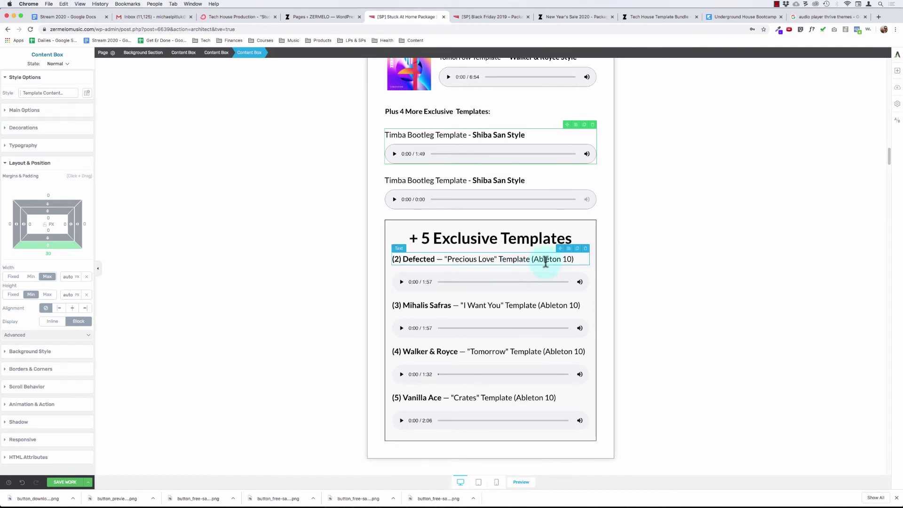
# Move the "(2) Defected" title and its audio player into the duplicated content box and delete the copied Timba player there.
pyautogui.moveTo(560, 250); pyautogui.dragTo(478, 181)
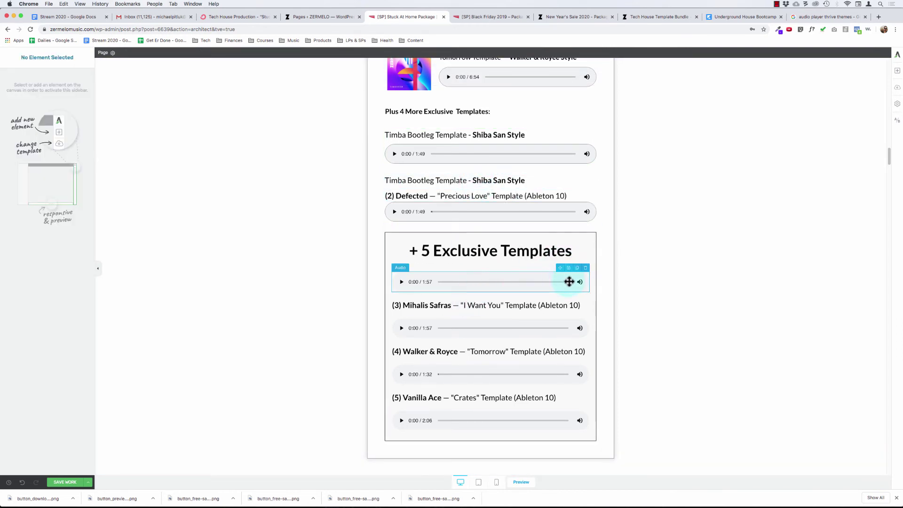
pyautogui.moveTo(559, 266); pyautogui.dragTo(12, 461)
pyautogui.click(22, 482)
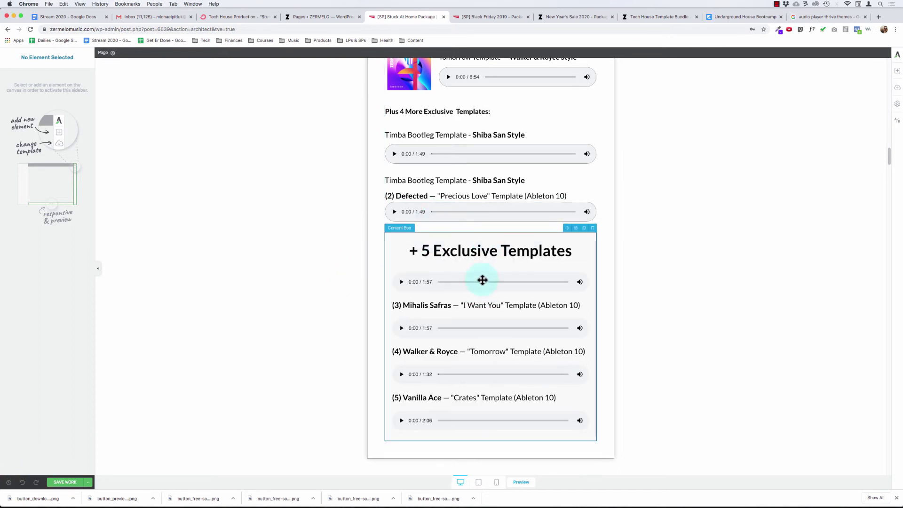
pyautogui.click(557, 271)
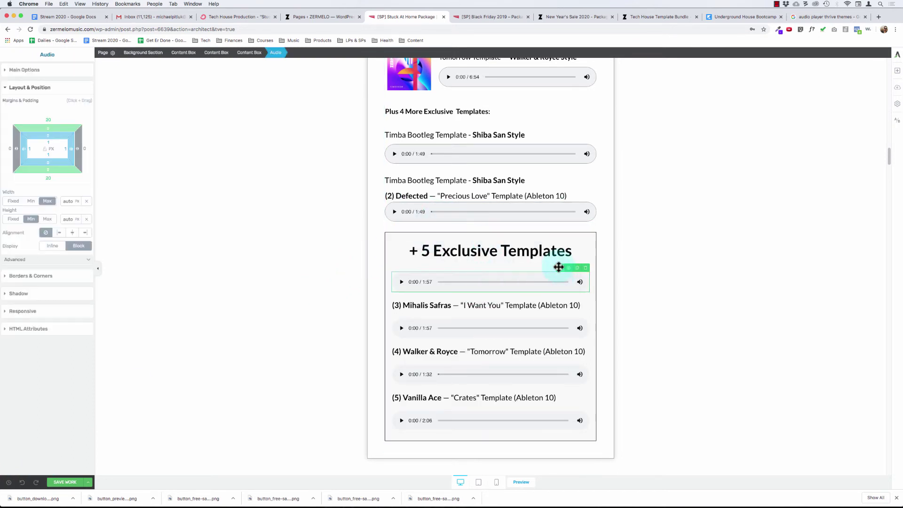
pyautogui.moveTo(559, 266); pyautogui.dragTo(472, 198)
pyautogui.moveTo(473, 199); pyautogui.dragTo(474, 202)
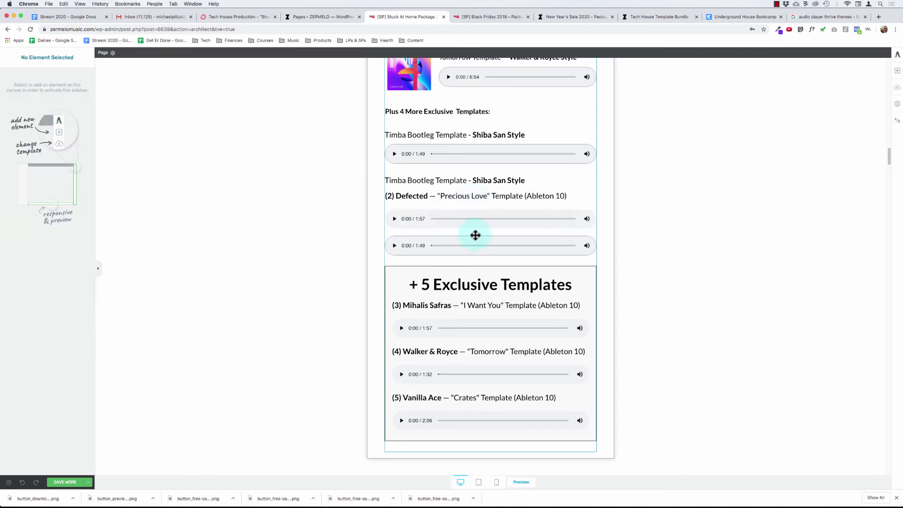
pyautogui.click(593, 232)
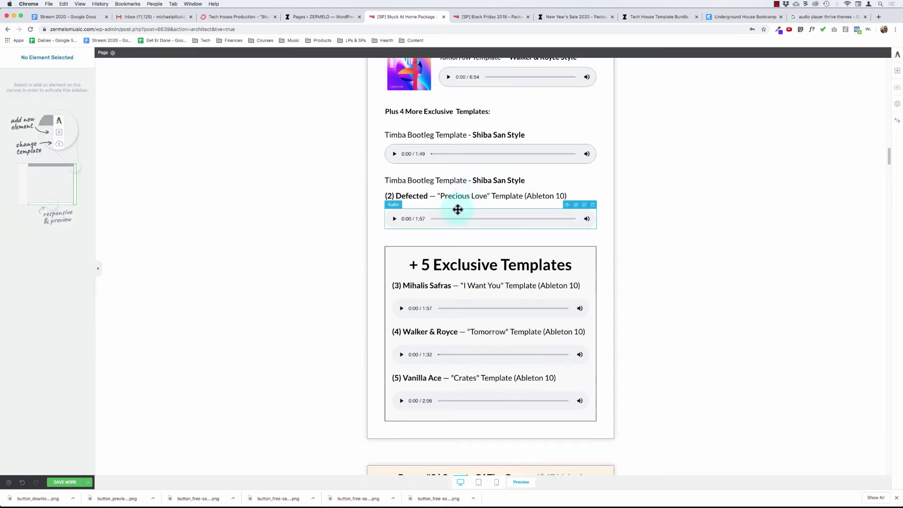
# Set the top and bottom margins of the moved "Precious Love" audio player to 0 px.
pyautogui.click(458, 215)
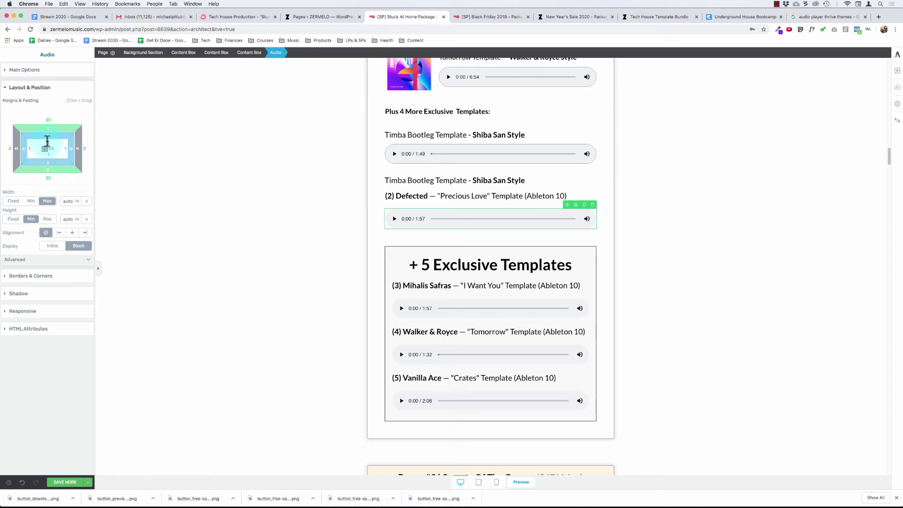
pyautogui.moveTo(47, 141); pyautogui.dragTo(52, 114)
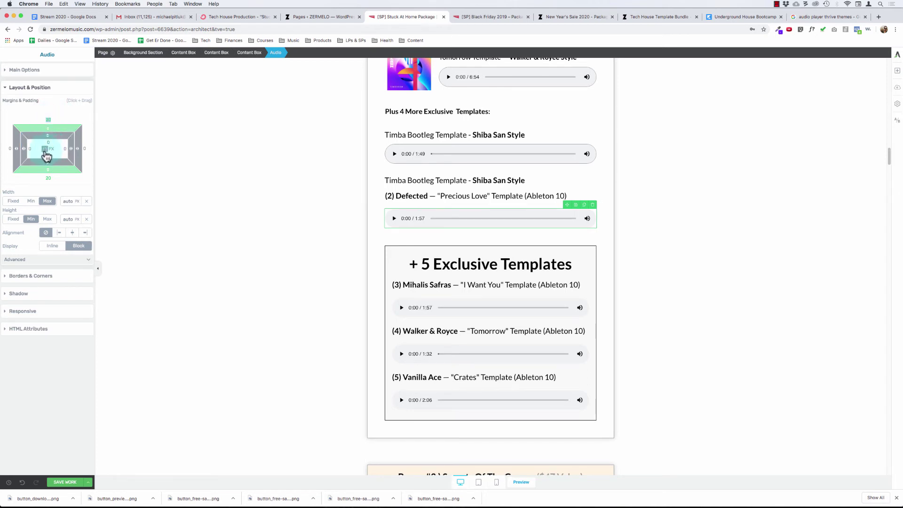
pyautogui.moveTo(46, 155); pyautogui.dragTo(47, 156)
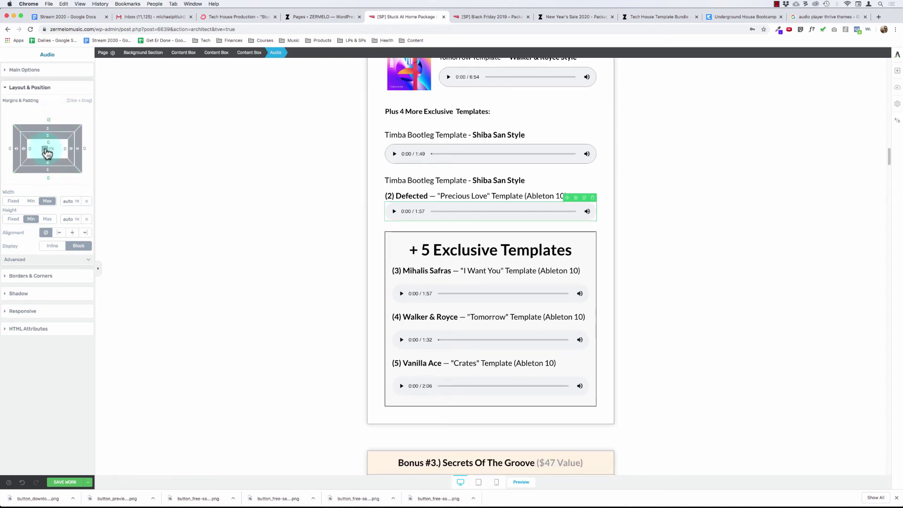
# Set the bottom margin of the "(2) Defected" title text to 10 px.
pyautogui.click(414, 190)
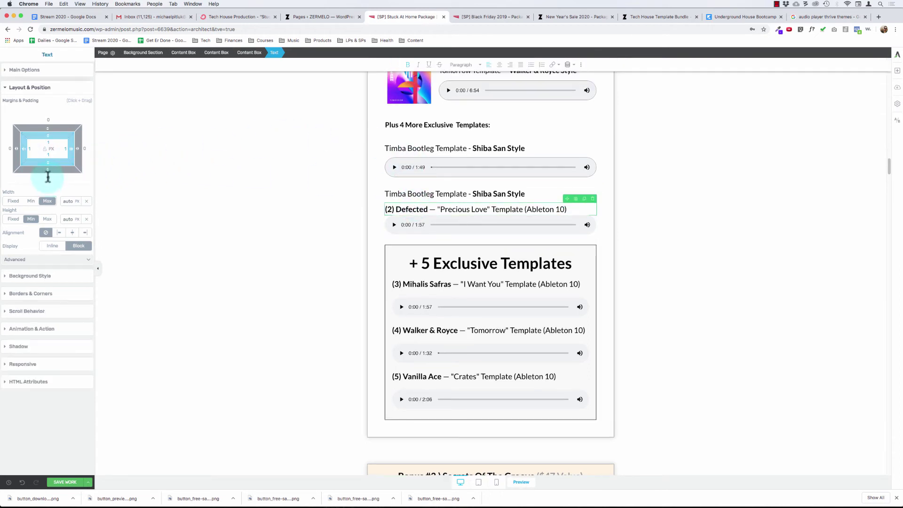
pyautogui.moveTo(47, 177); pyautogui.dragTo(48, 150)
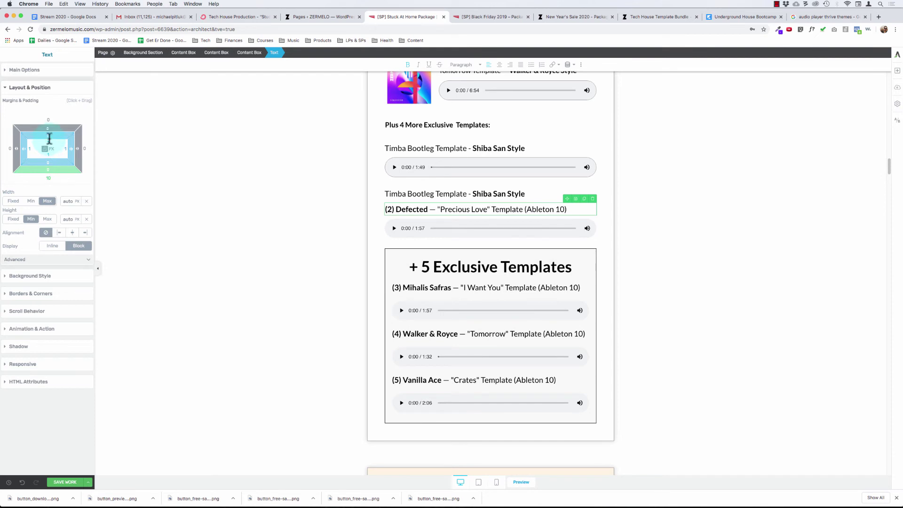
pyautogui.click(45, 149)
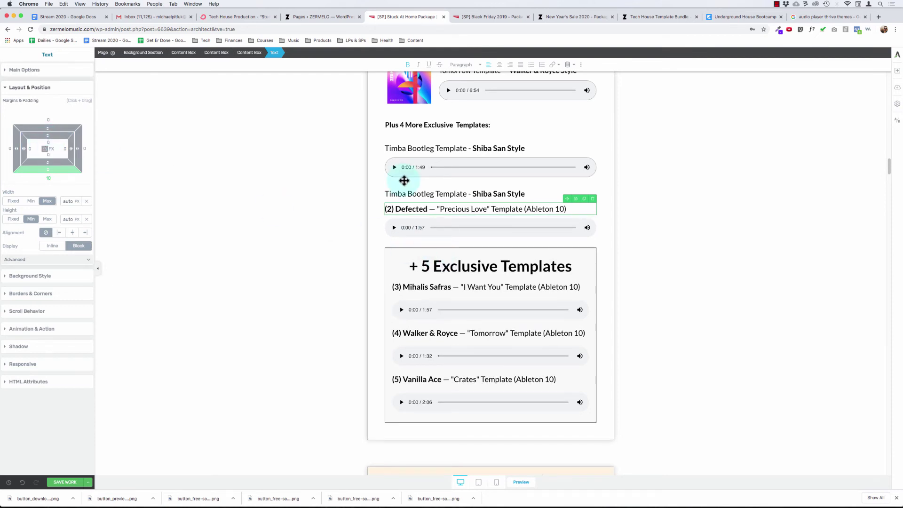
# Delete the duplicated Timba Bootleg title above the "(2) Defected" title.
pyautogui.click(409, 193)
pyautogui.moveTo(590, 187)
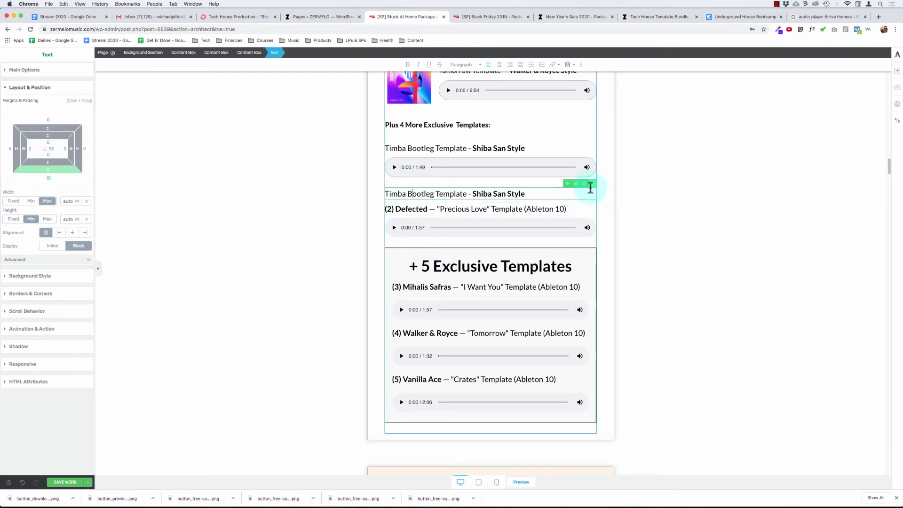
pyautogui.click(592, 184)
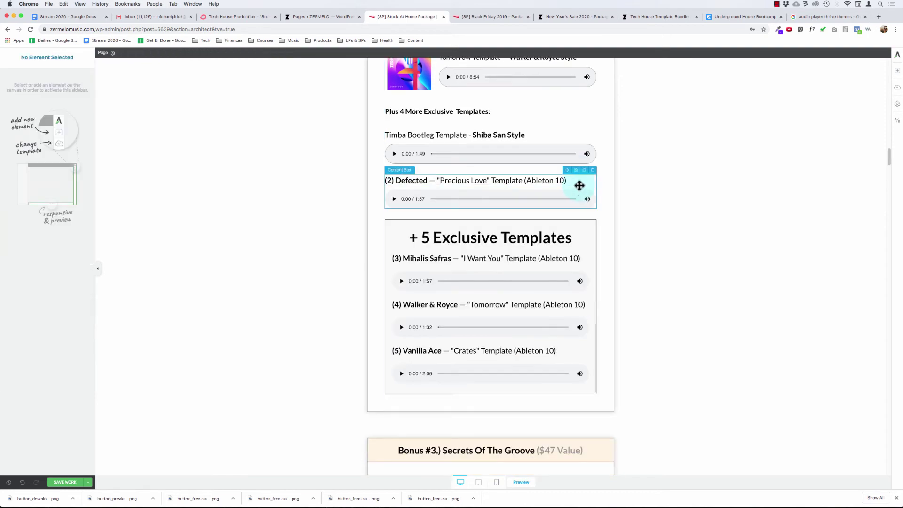
# Remove the quotation marks around Precious Love in the "(2) Defected" title and add "Bootleg" before "Template".
pyautogui.click(540, 181)
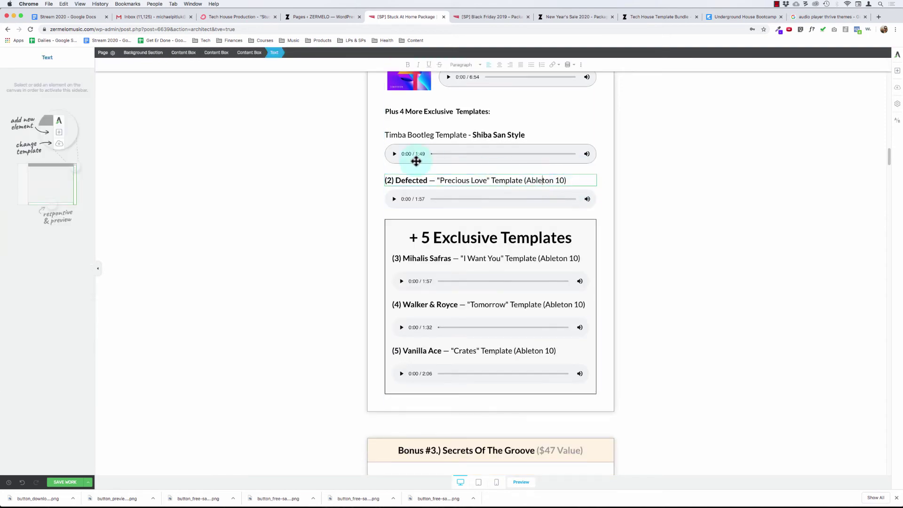
pyautogui.click(395, 180)
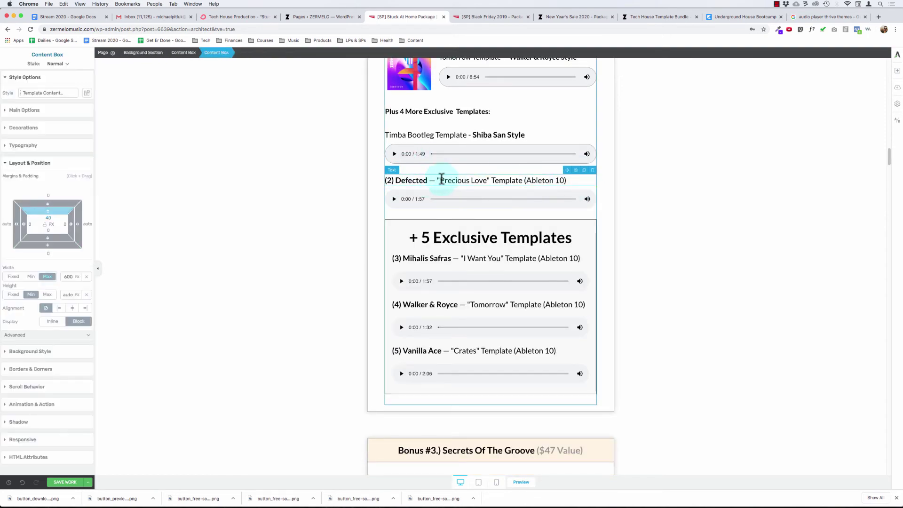
pyautogui.click(441, 180)
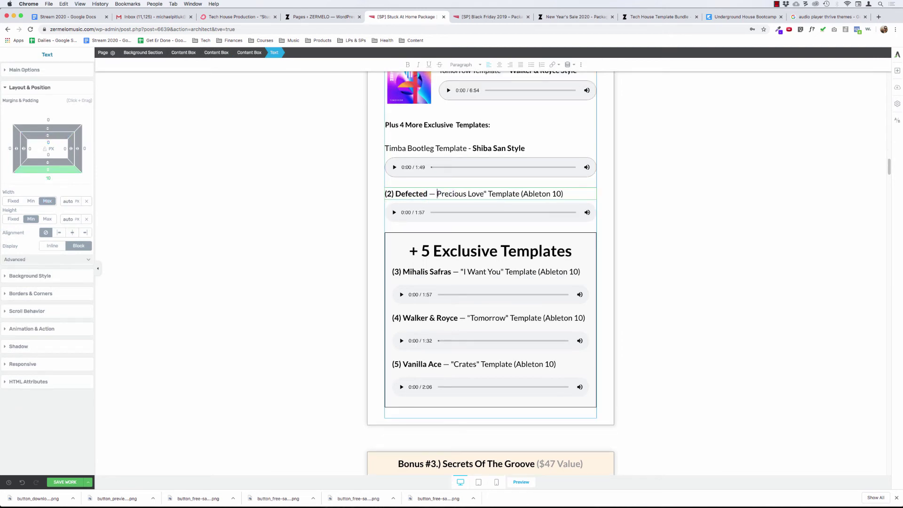
pyautogui.press('BackSpace')
pyautogui.write('z')
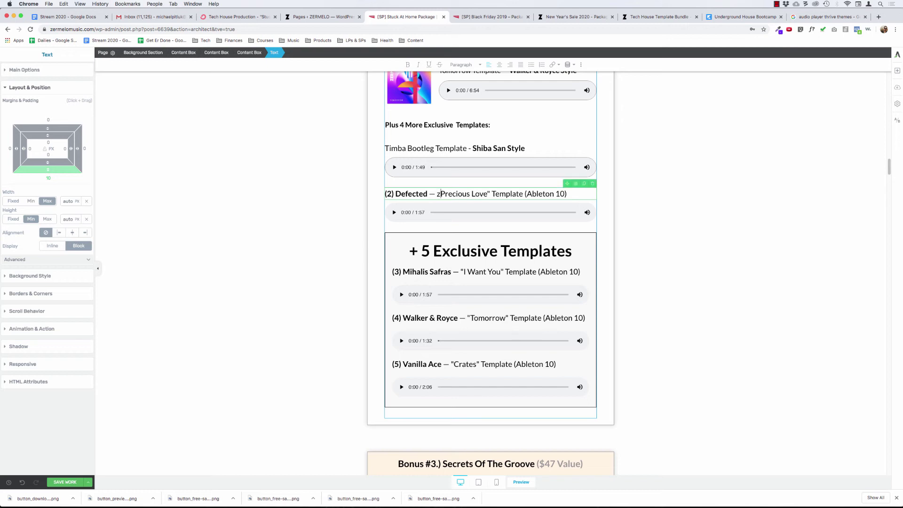
pyautogui.press('BackSpace')
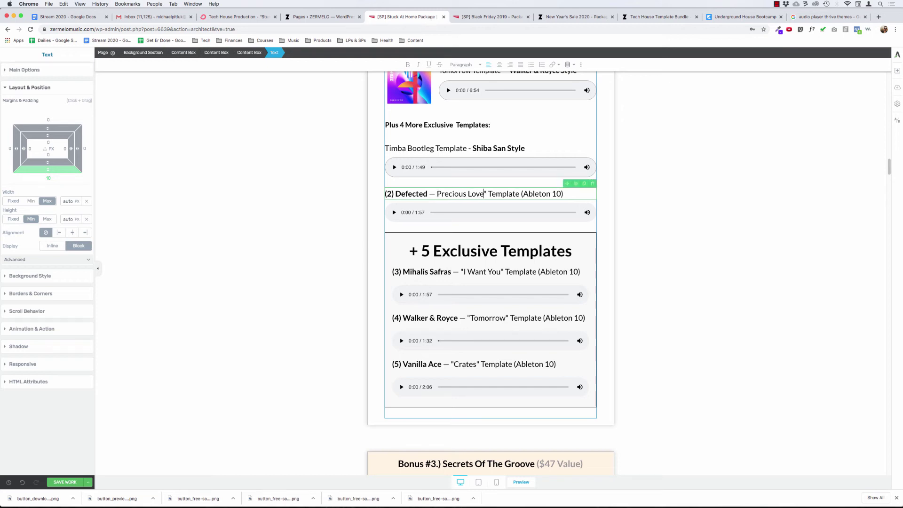
pyautogui.write('Bootleg')
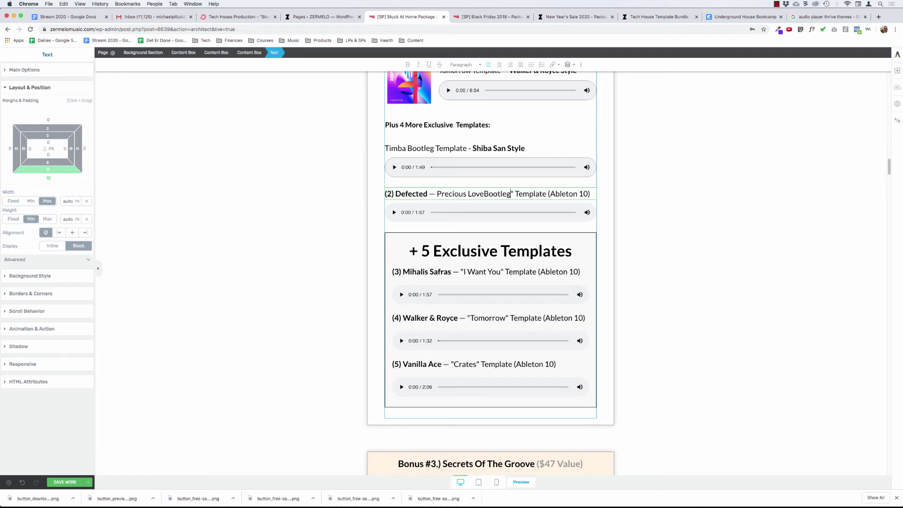
pyautogui.press('Delete')
pyautogui.click(485, 194)
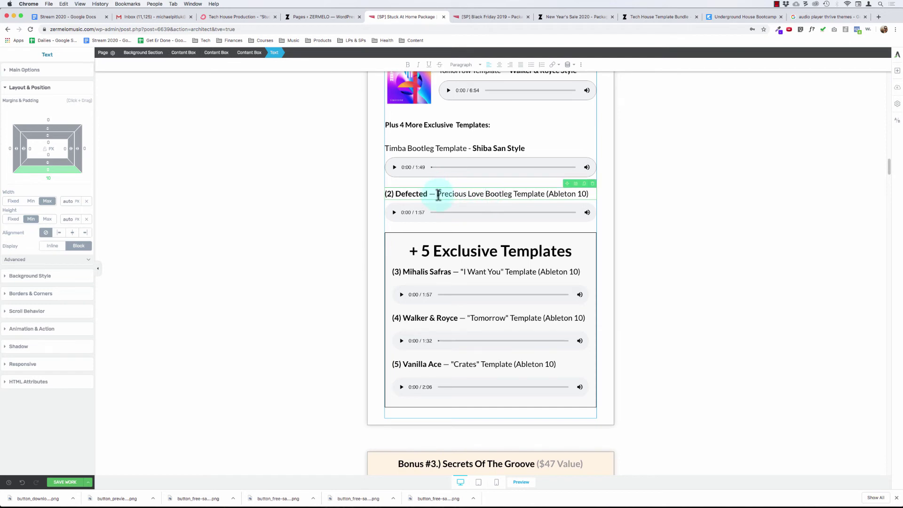
# Change the "(2) Defected" title to "Precious Love Bootleg Template — Defected Style", with "Defected Style" in bold.
pyautogui.press('super+BackSpace')
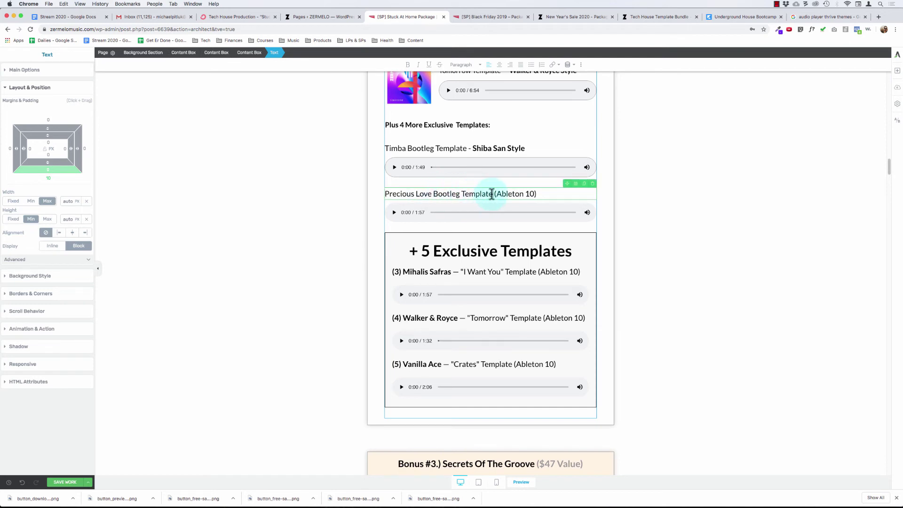
pyautogui.moveTo(493, 193); pyautogui.dragTo(537, 194)
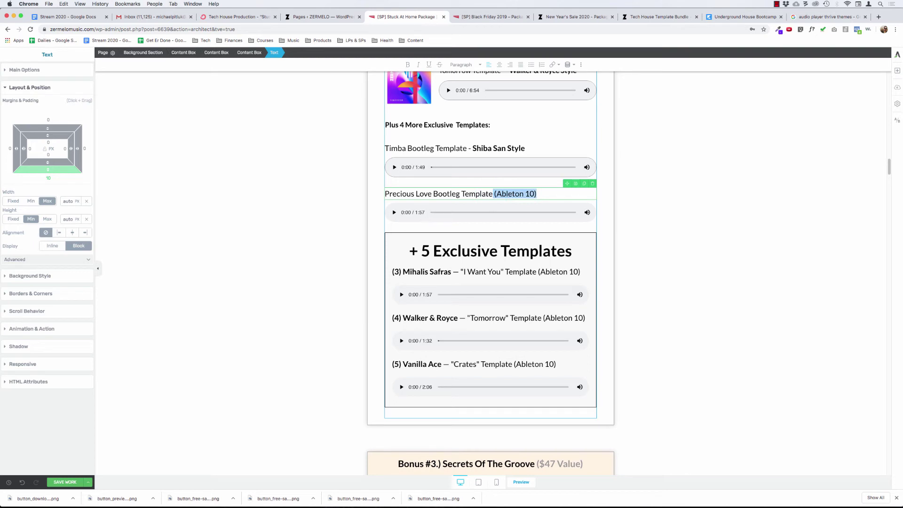
pyautogui.press('BackSpace')
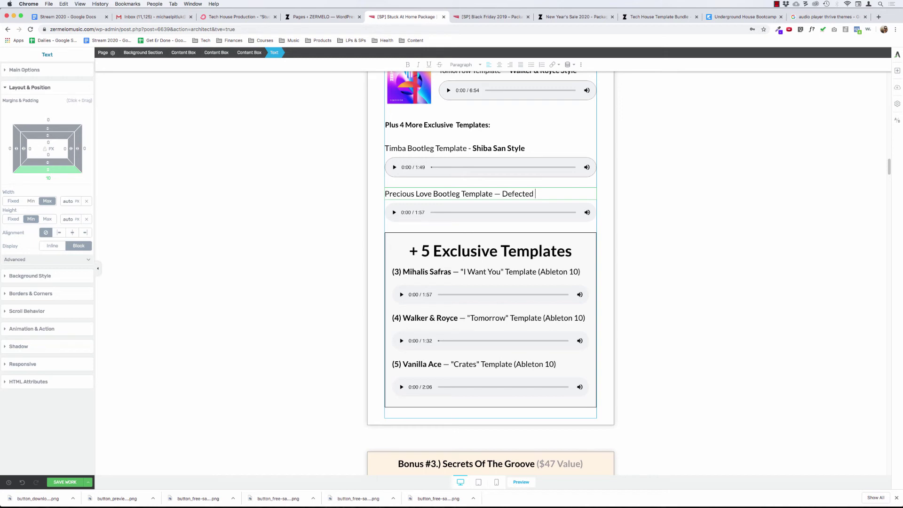
pyautogui.write('— Defected Style')
pyautogui.hotkey('shift', 'alt', 'Left')
pyautogui.hotkey('shift', 'alt', 'Left')
pyautogui.press('super+b')
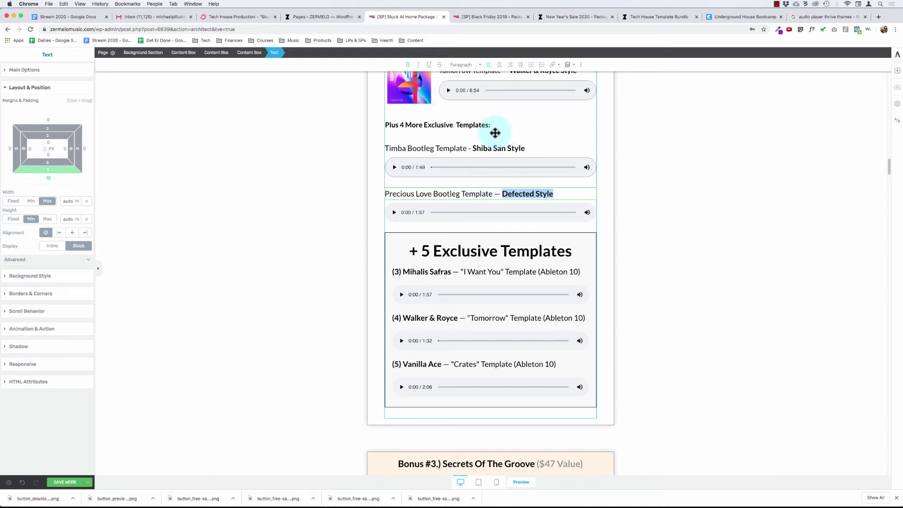
# Replace the hyphen before "Shiba San Style" in the Timba Bootleg Template title with a long dash (—).
pyautogui.click(469, 148)
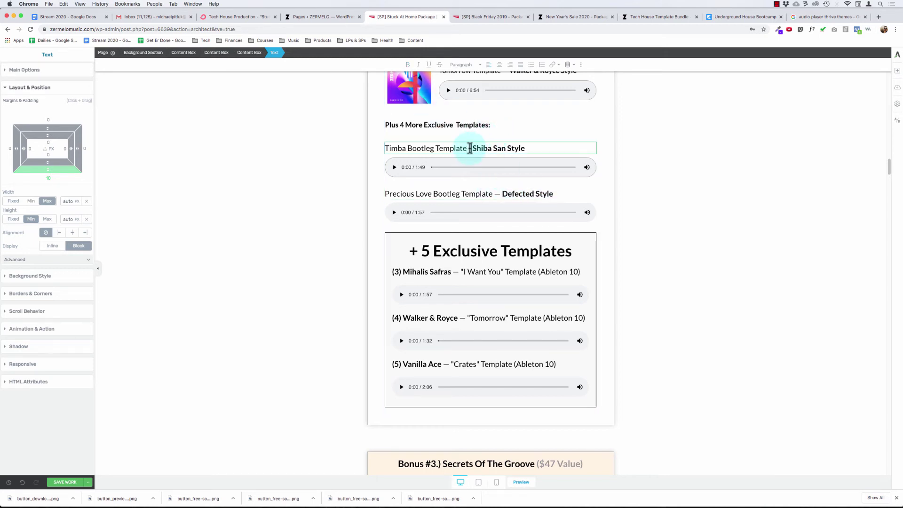
pyautogui.press('BackSpace')
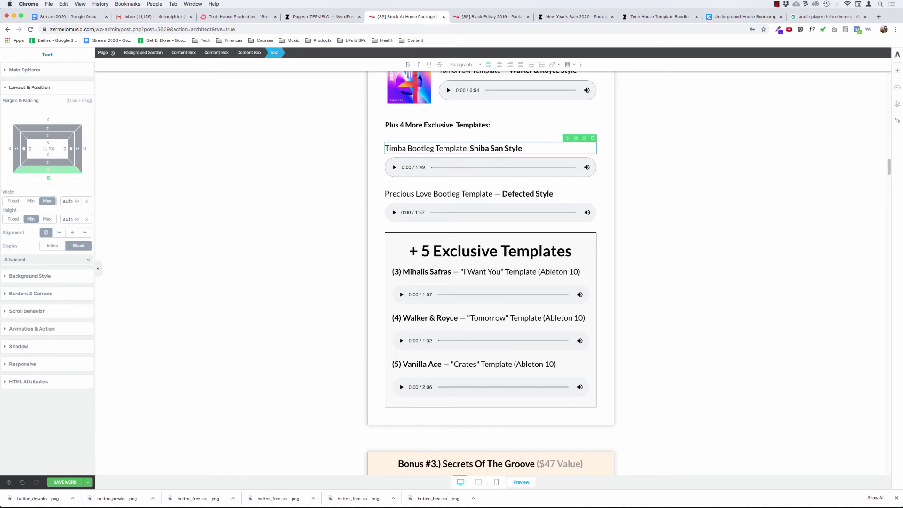
pyautogui.write('—')
pyautogui.click(444, 144)
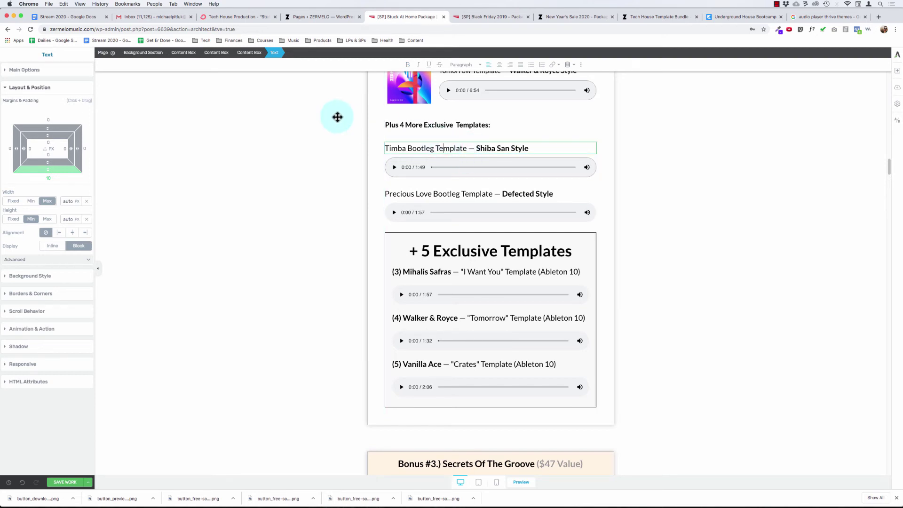
# Inspect the layout settings of the Freaky Shit Template's cover image and of the columns and content box around it.
pyautogui.scroll(5, 303, 131)
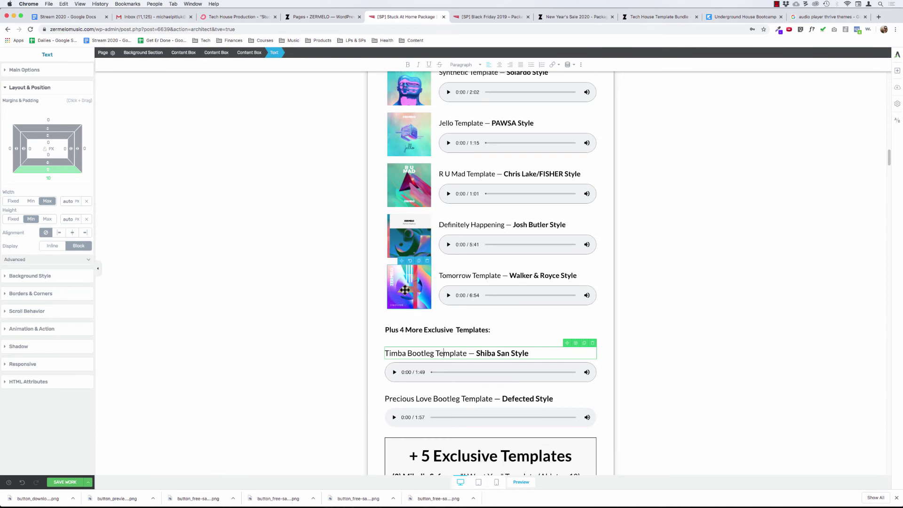
pyautogui.scroll(5, 389, 252)
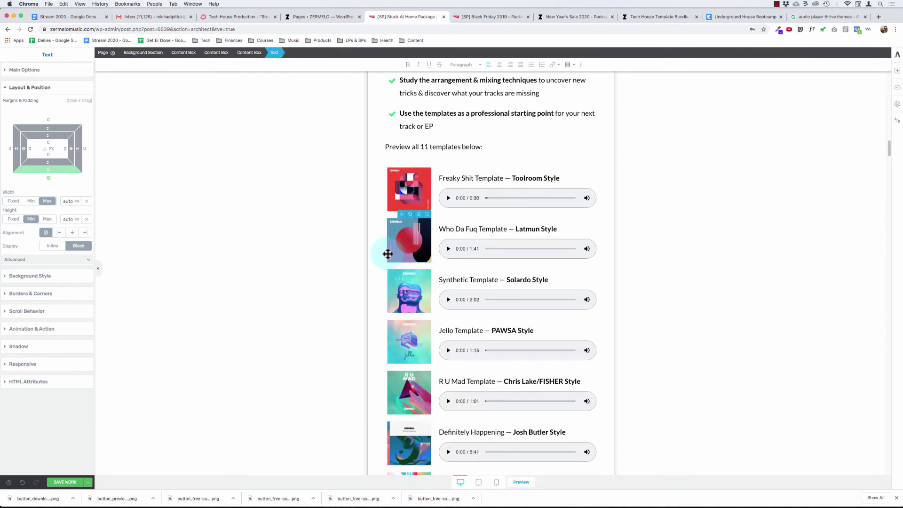
pyautogui.click(400, 200)
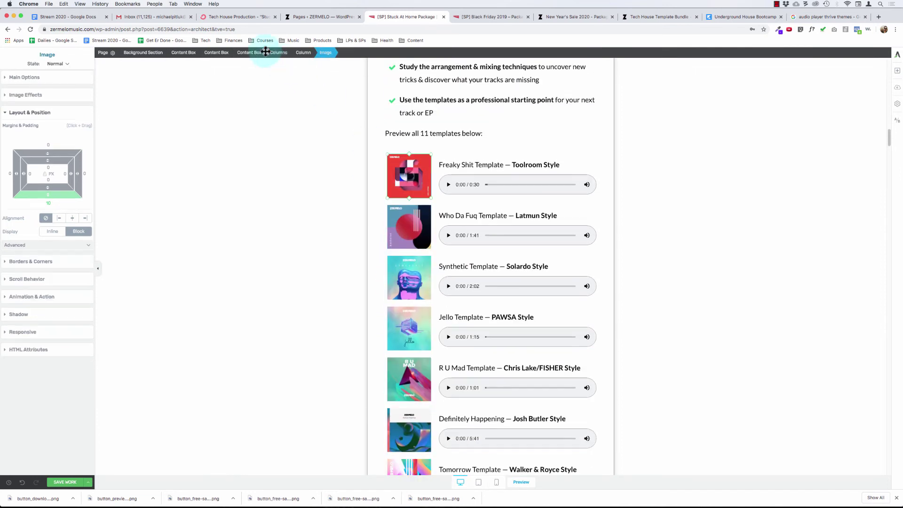
pyautogui.click(301, 52)
pyautogui.click(278, 52)
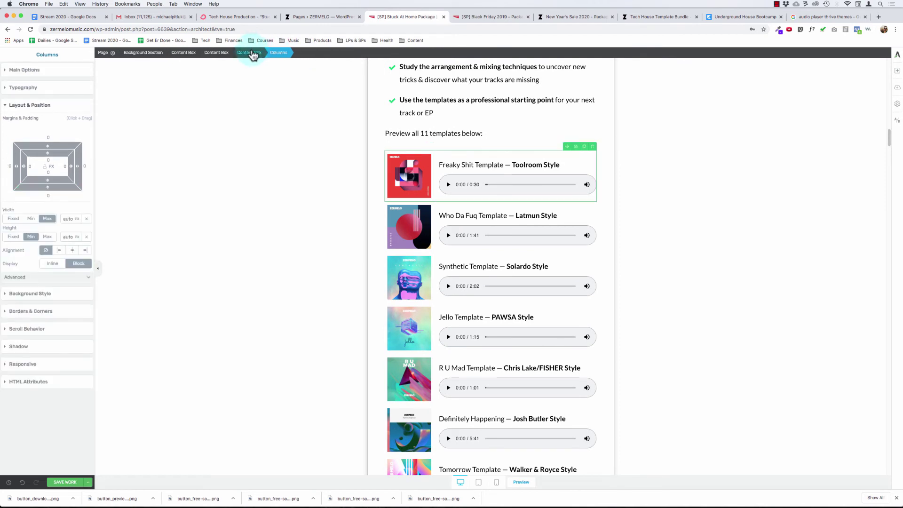
pyautogui.click(250, 52)
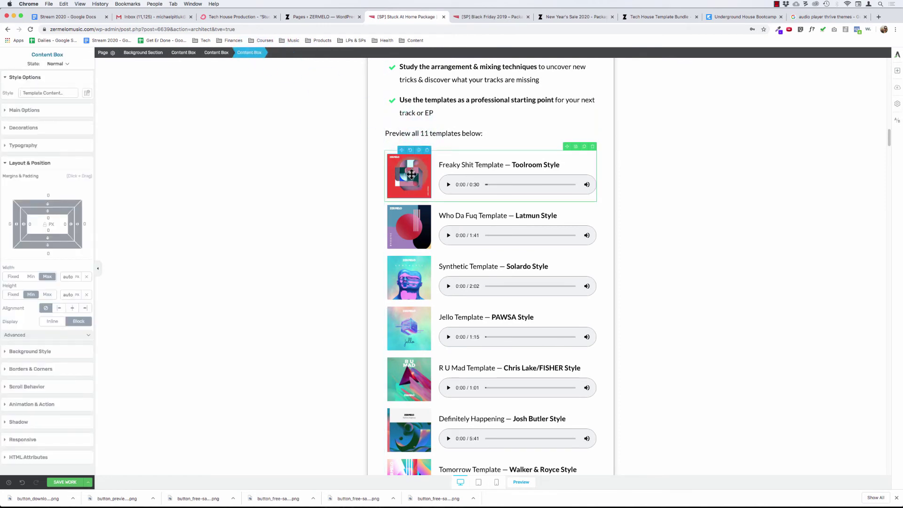
pyautogui.click(408, 174)
pyautogui.click(303, 52)
pyautogui.click(282, 52)
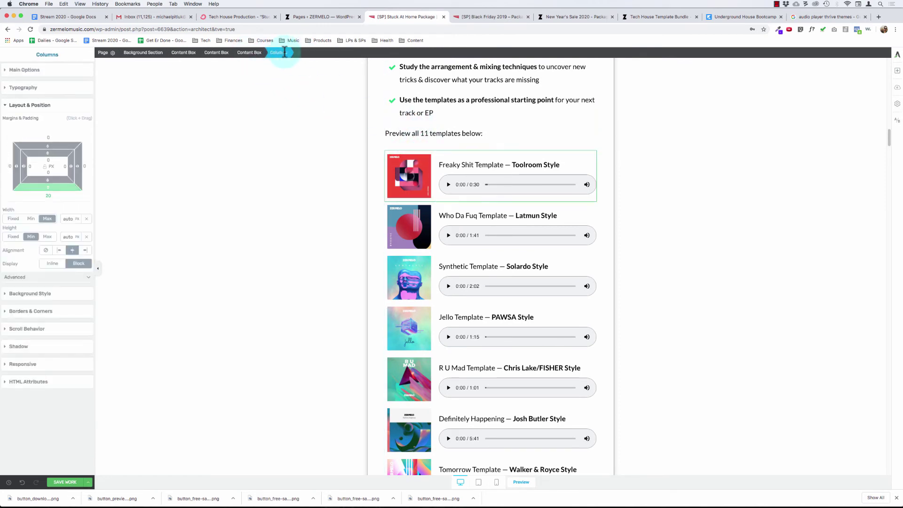
# Set the bottom margin of both columns in the Freaky Shit Template row, cover and audio player, to 30 px.
pyautogui.click(404, 175)
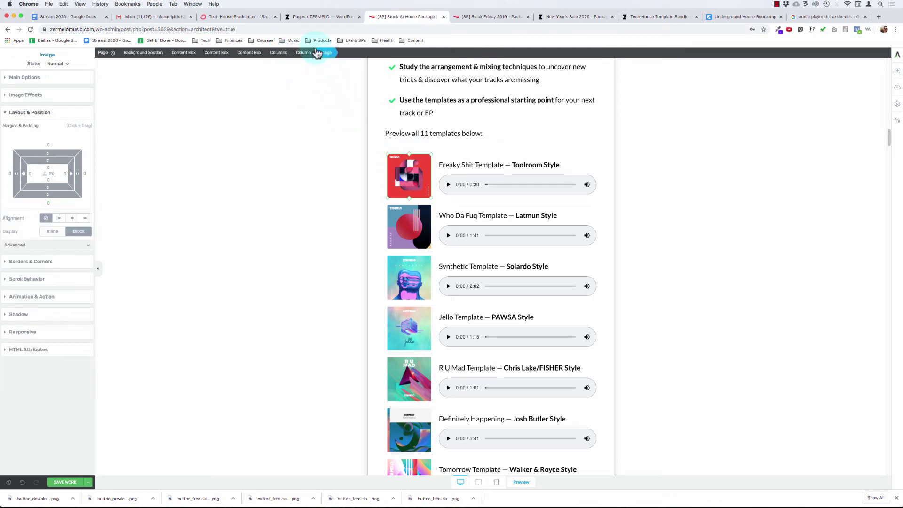
pyautogui.click(303, 52)
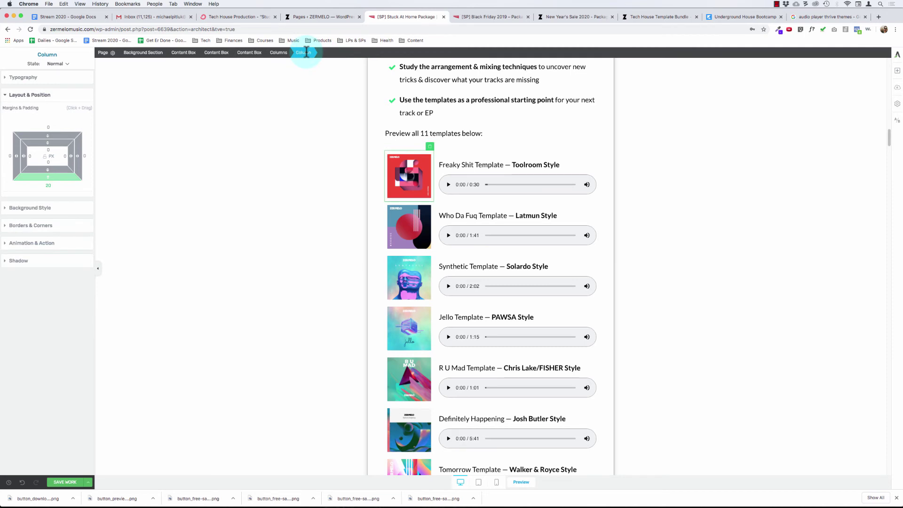
pyautogui.click(48, 179)
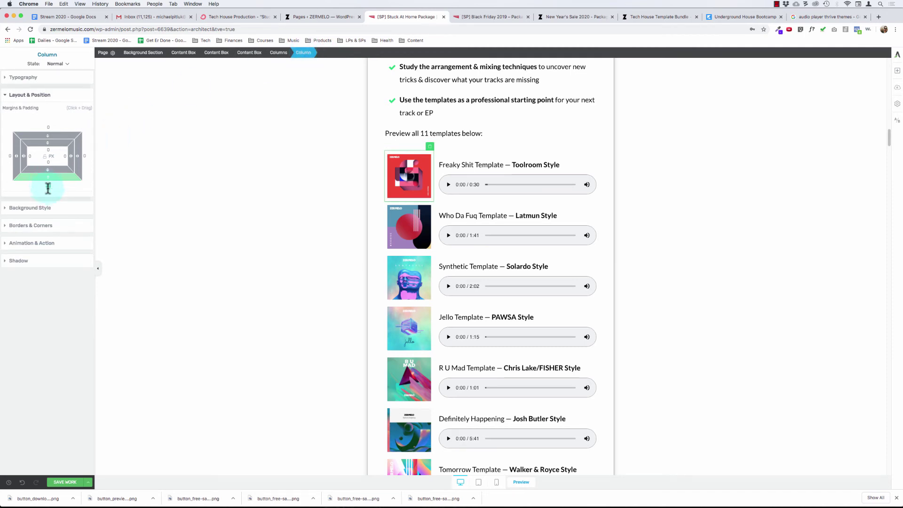
pyautogui.write('30')
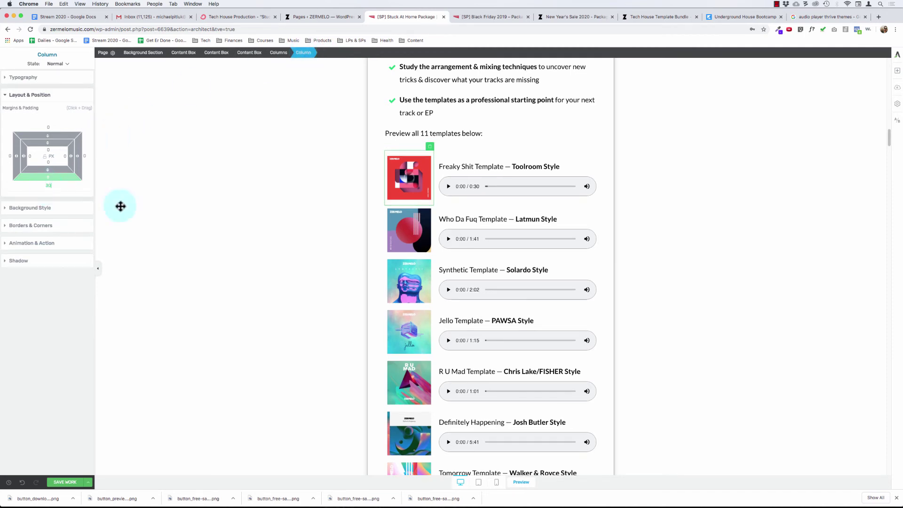
pyautogui.click(459, 177)
pyautogui.click(303, 53)
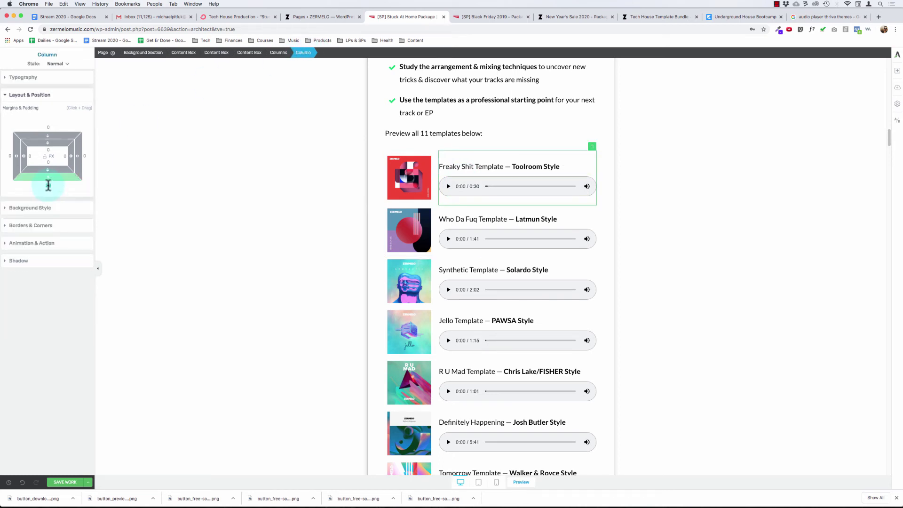
pyautogui.click(48, 184)
pyautogui.write('30')
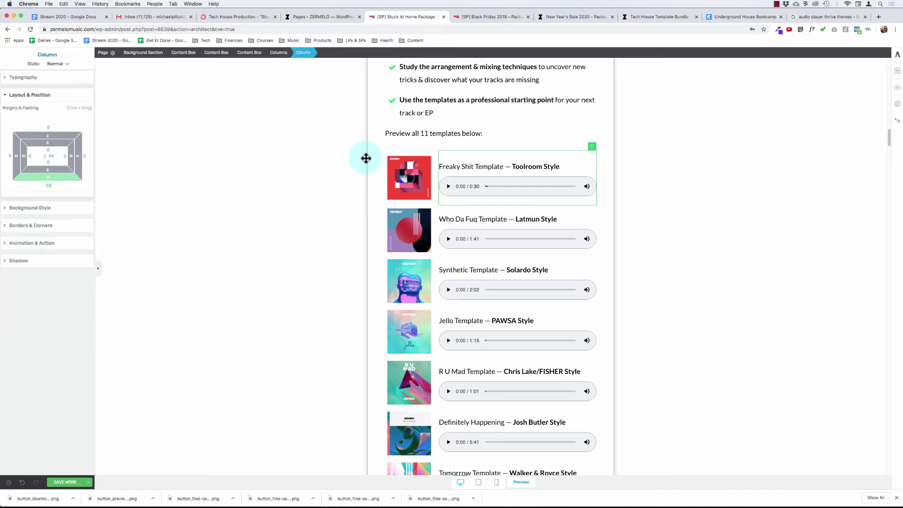
# Check the spacing of the "Preview all 11 templates below:" text and of the Freaky Shit Template's cover image and column.
pyautogui.click(415, 130)
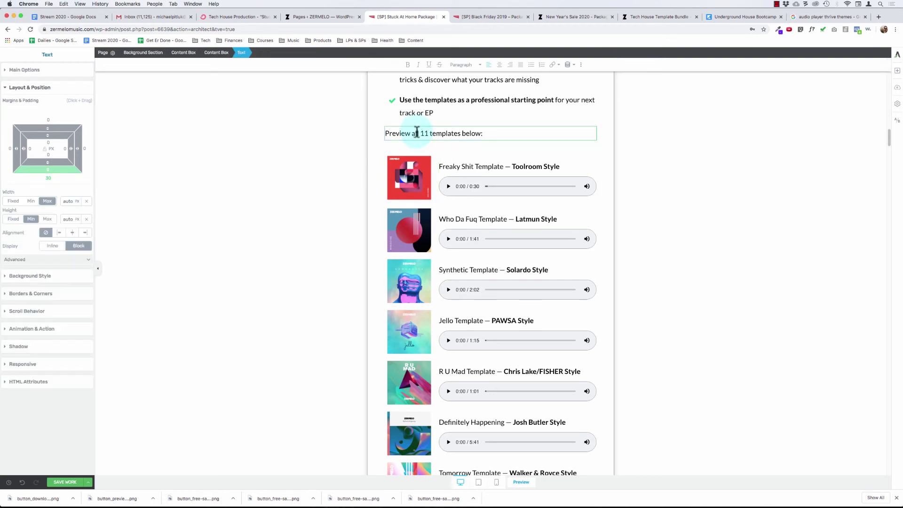
pyautogui.scroll(1, 417, 131)
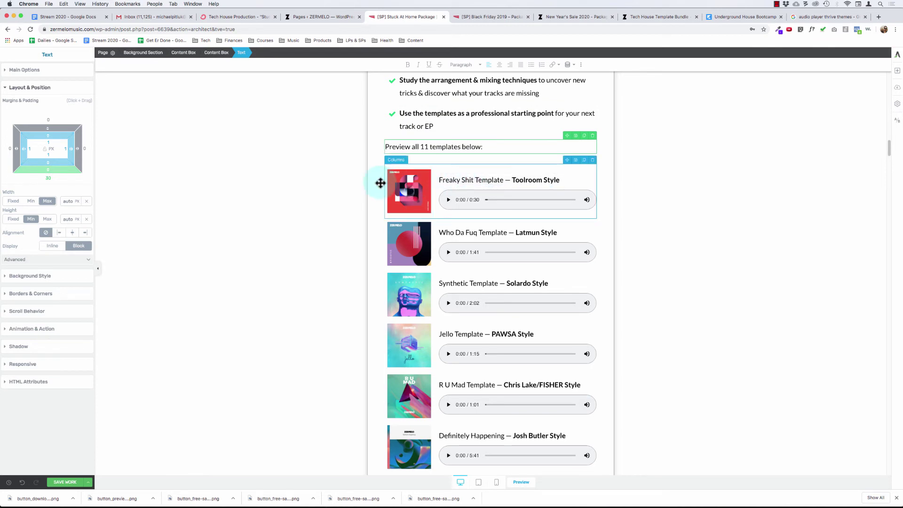
pyautogui.scroll(-1, 409, 188)
pyautogui.click(414, 184)
pyautogui.click(72, 217)
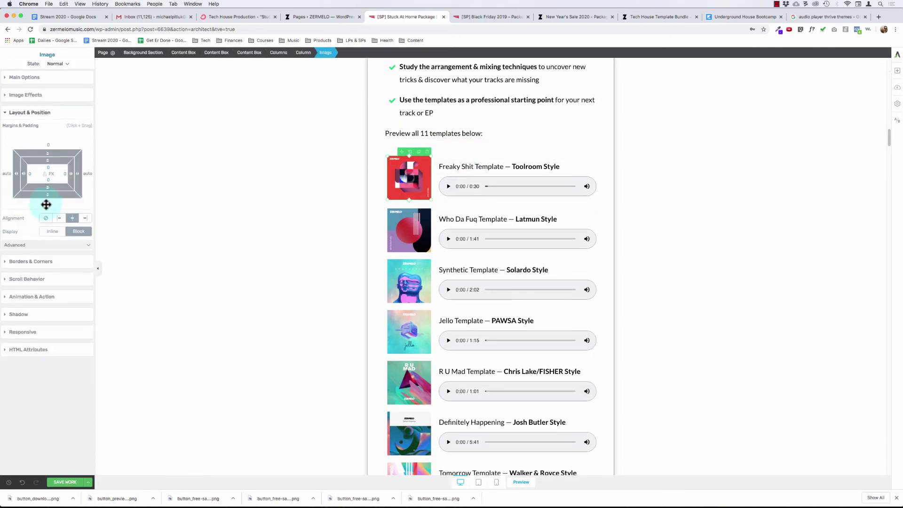
pyautogui.click(301, 51)
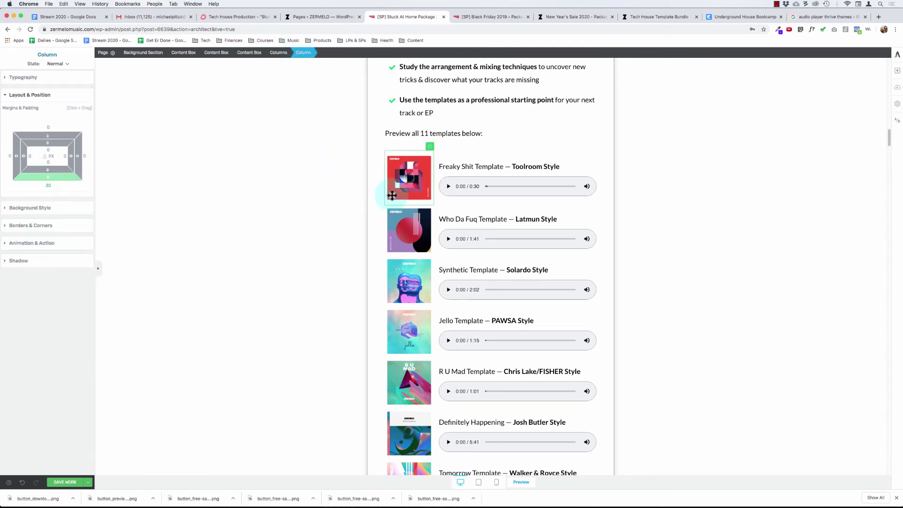
# Set the bottom margin of the cover column and the audio player column in the Who Da Fuq Template row to 30 px.
pyautogui.click(414, 231)
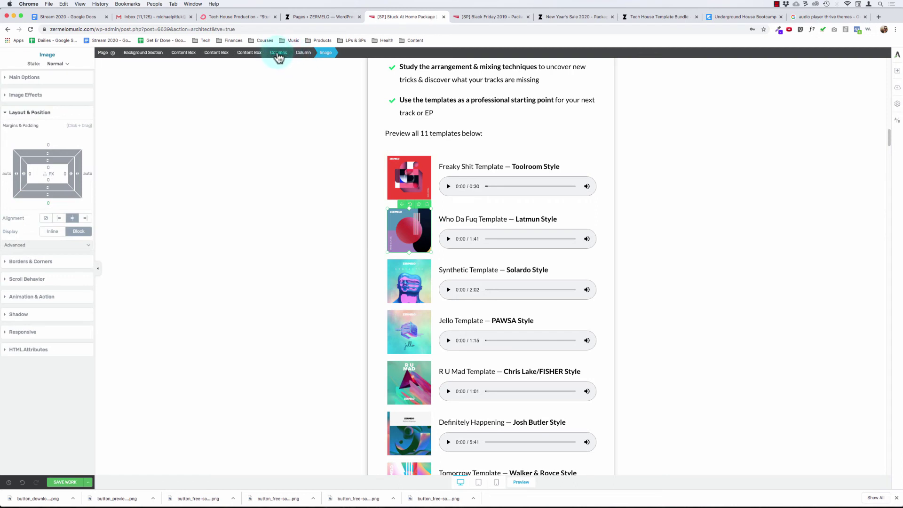
pyautogui.click(303, 53)
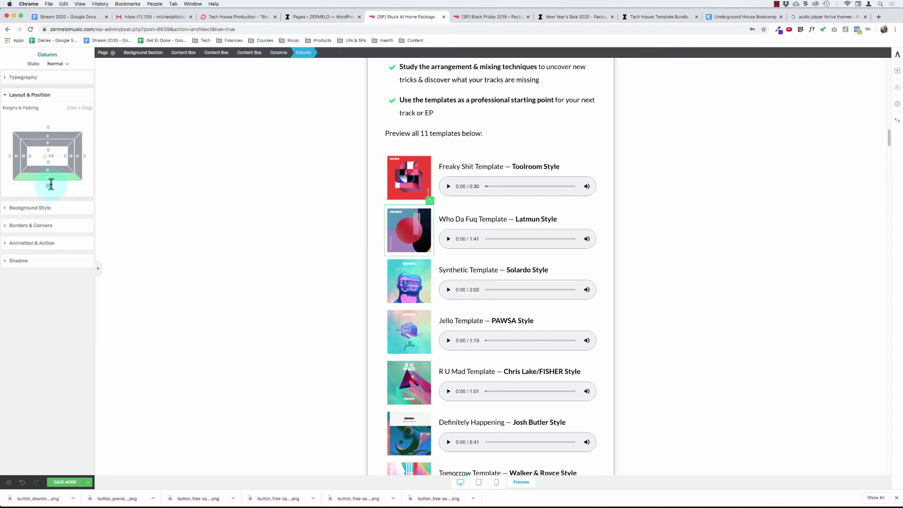
pyautogui.click(51, 184)
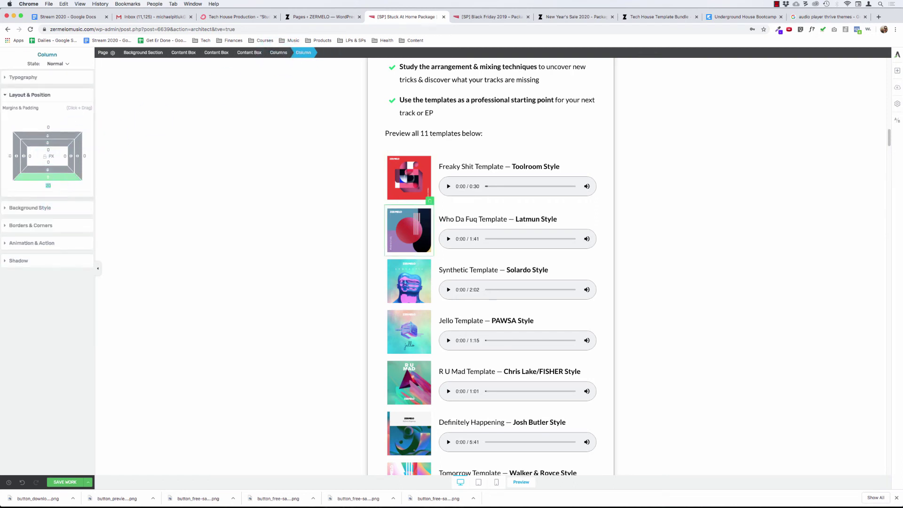
pyautogui.click(452, 220)
pyautogui.click(304, 54)
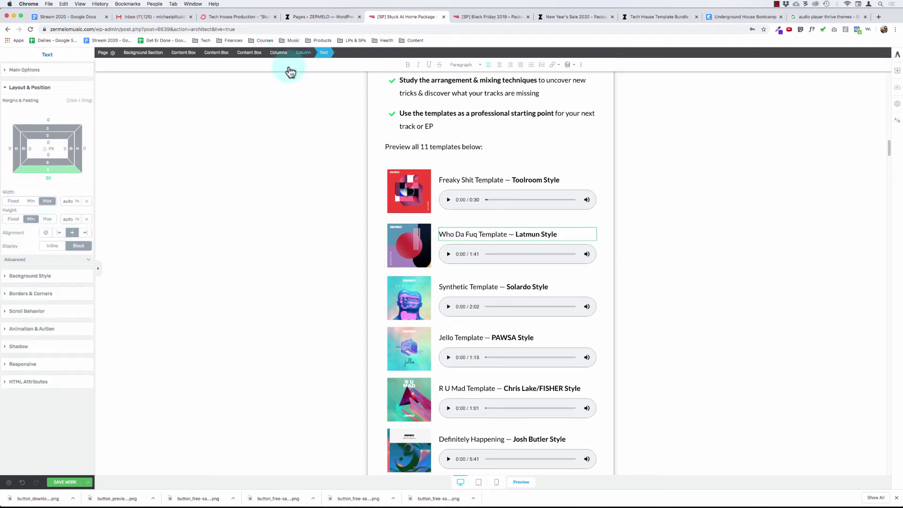
pyautogui.click(48, 185)
pyautogui.click(90, 200)
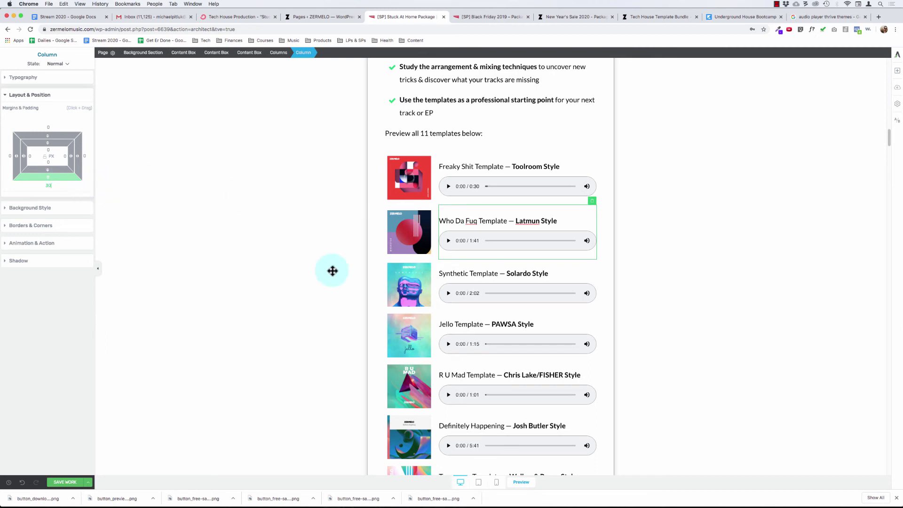
# Set the bottom margin of the cover column and the audio player column in the Synthetic Template row to 30 px.
pyautogui.click(411, 287)
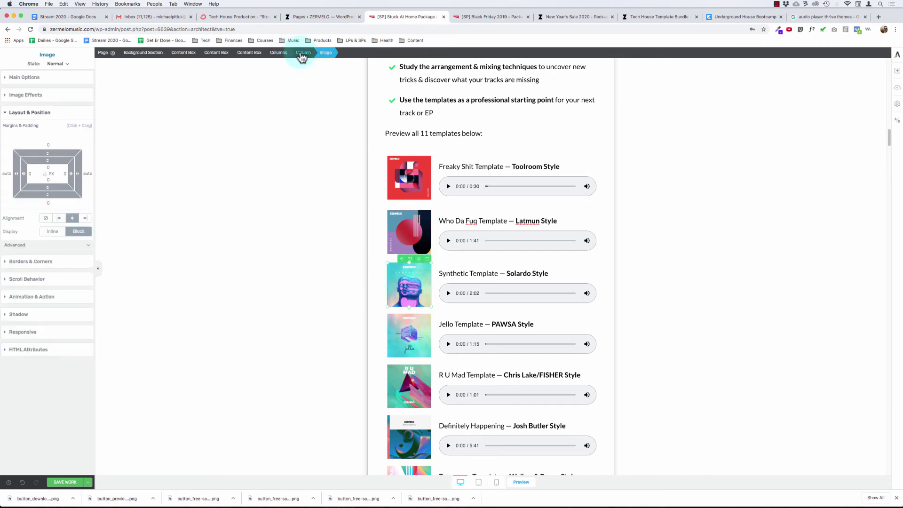
pyautogui.click(301, 54)
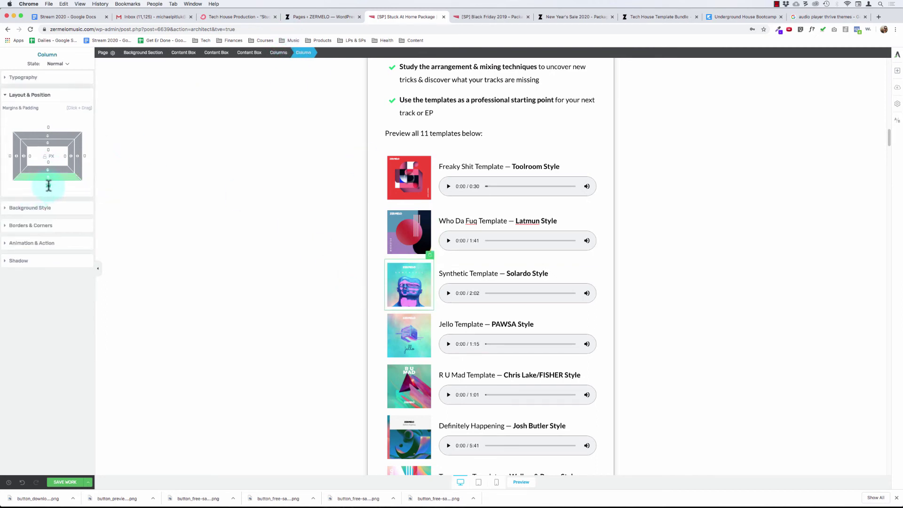
pyautogui.click(49, 185)
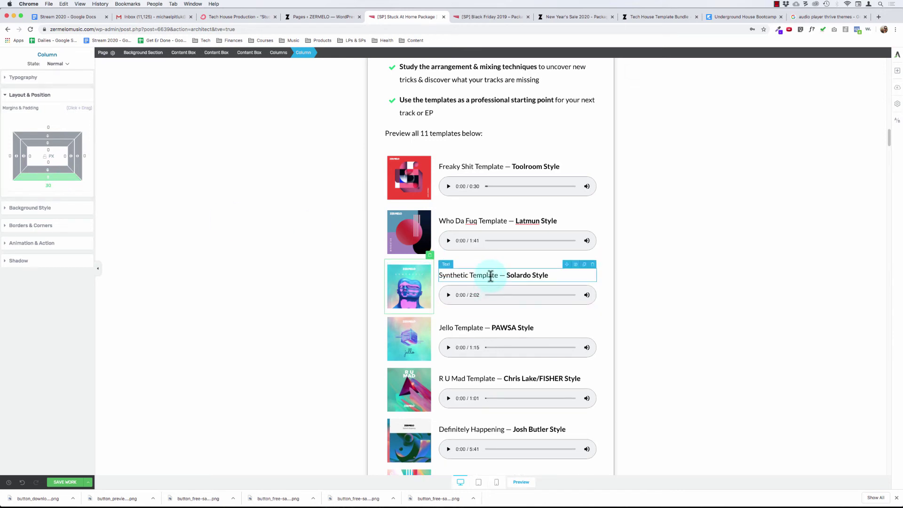
pyautogui.click(299, 54)
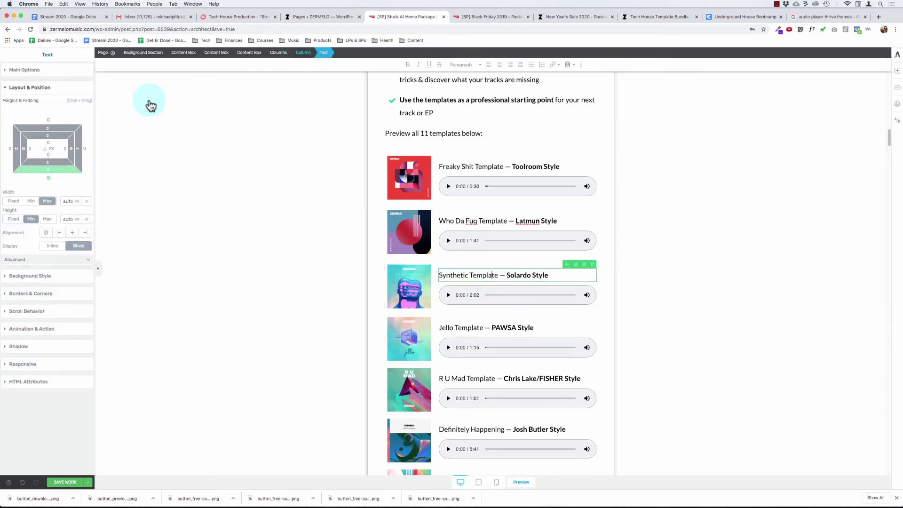
pyautogui.click(44, 187)
pyautogui.click(55, 177)
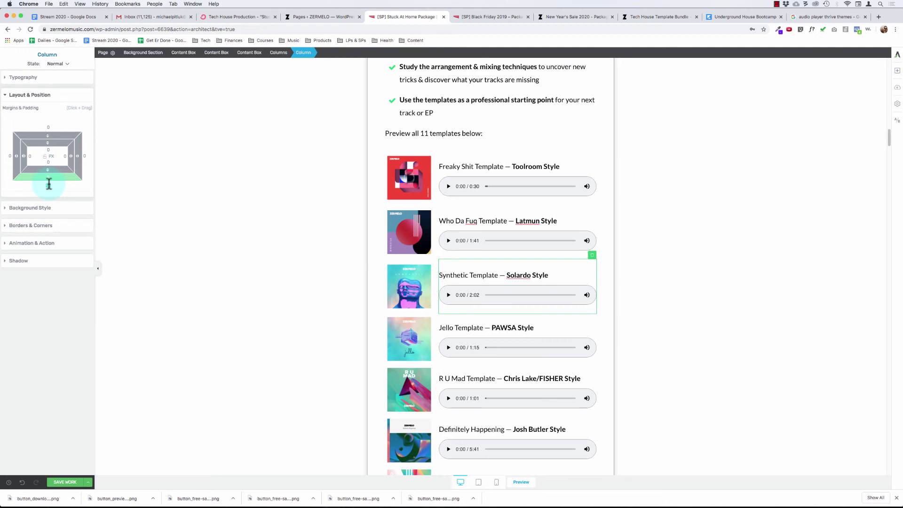
pyautogui.click(49, 184)
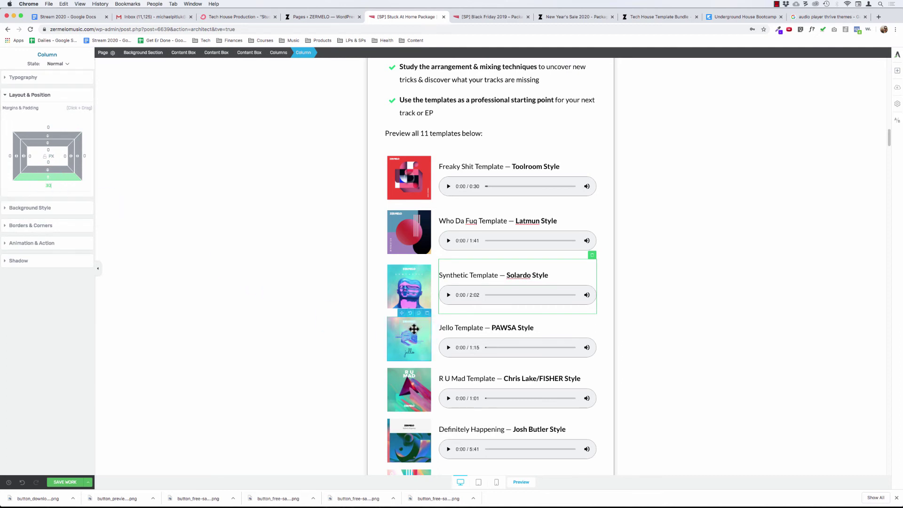
# Set the bottom margin of the cover column and the audio player column in the Jello Template row to 30 px.
pyautogui.click(414, 329)
pyautogui.click(308, 54)
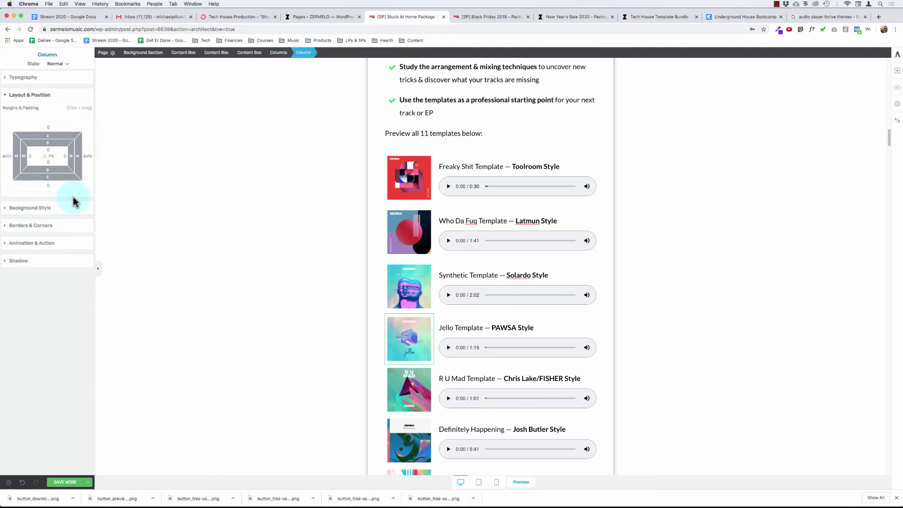
pyautogui.click(47, 185)
pyautogui.write('30')
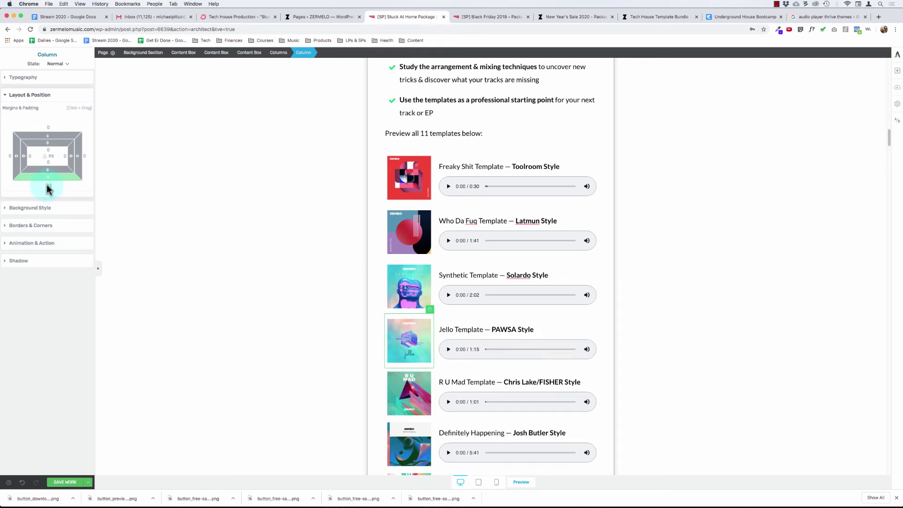
pyautogui.click(303, 53)
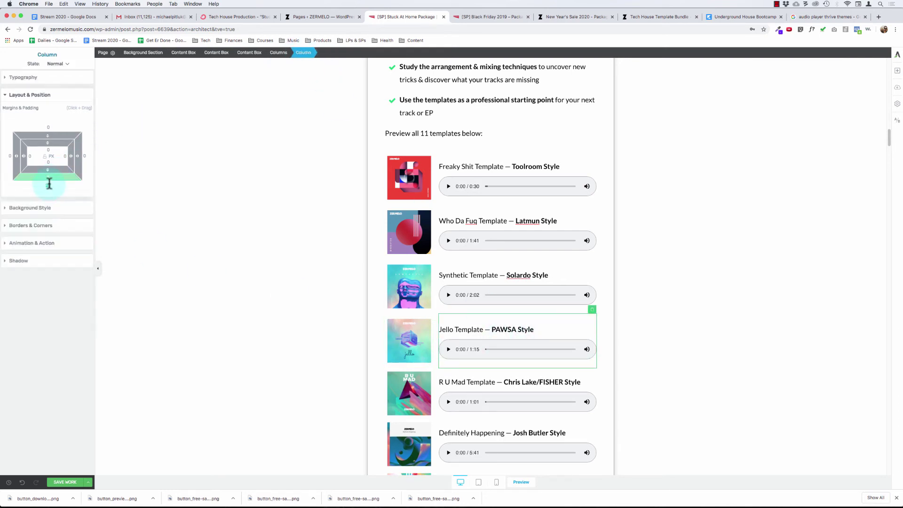
pyautogui.click(49, 183)
# Set the bottom margin of the cover column and the audio player column in the R U Mad Template row to 30 px.
pyautogui.scroll(-2, 564, 268)
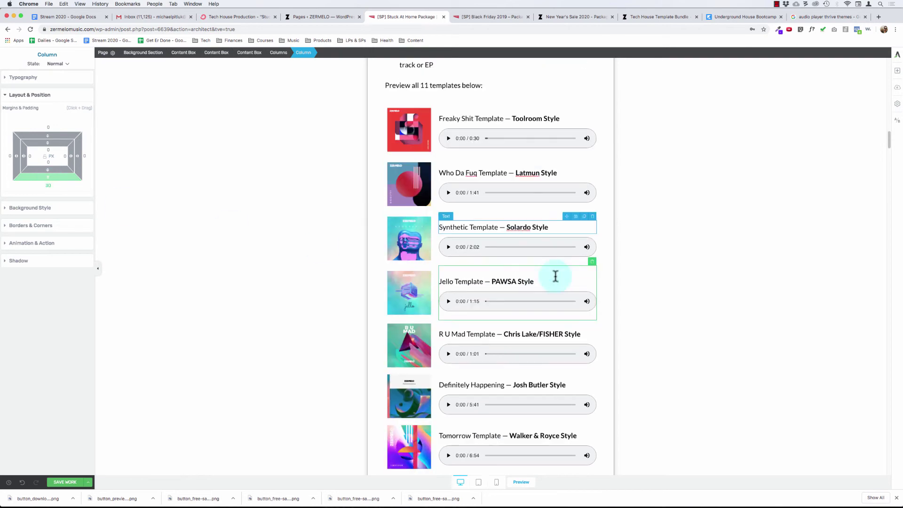
pyautogui.click(419, 322)
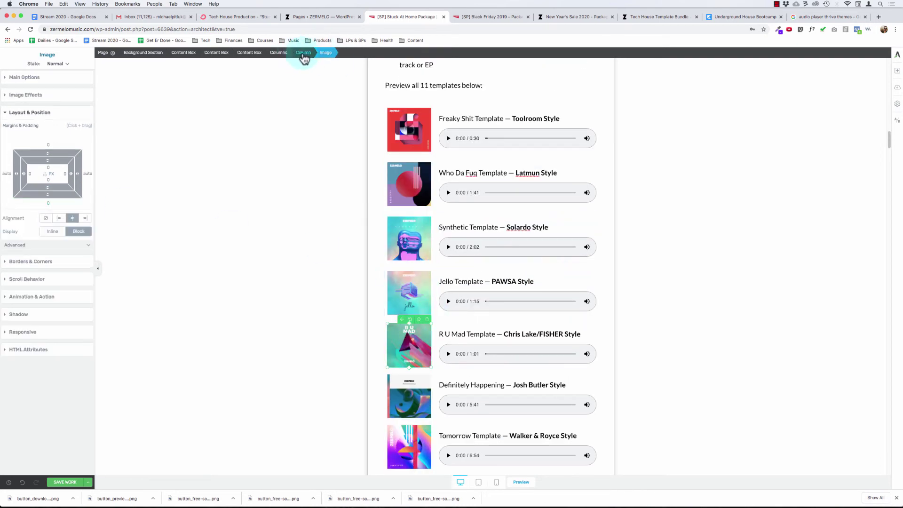
pyautogui.click(303, 52)
pyautogui.click(48, 182)
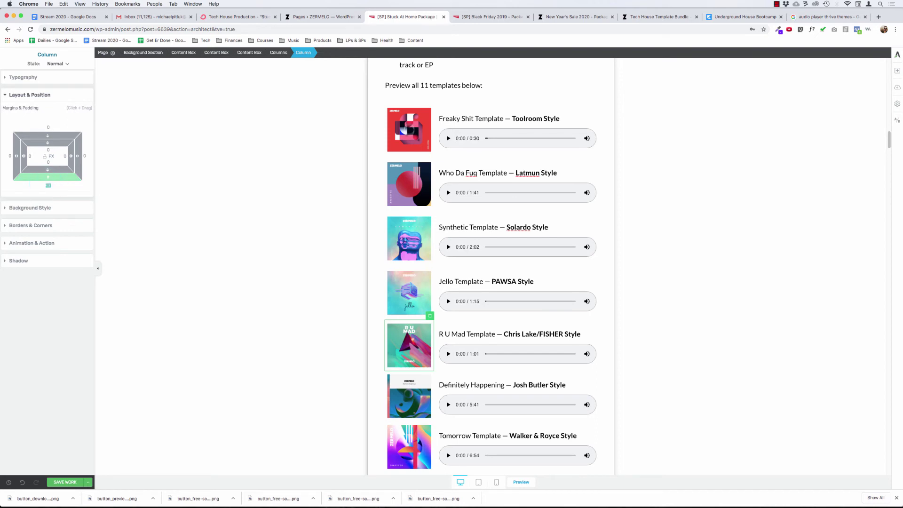
pyautogui.click(454, 335)
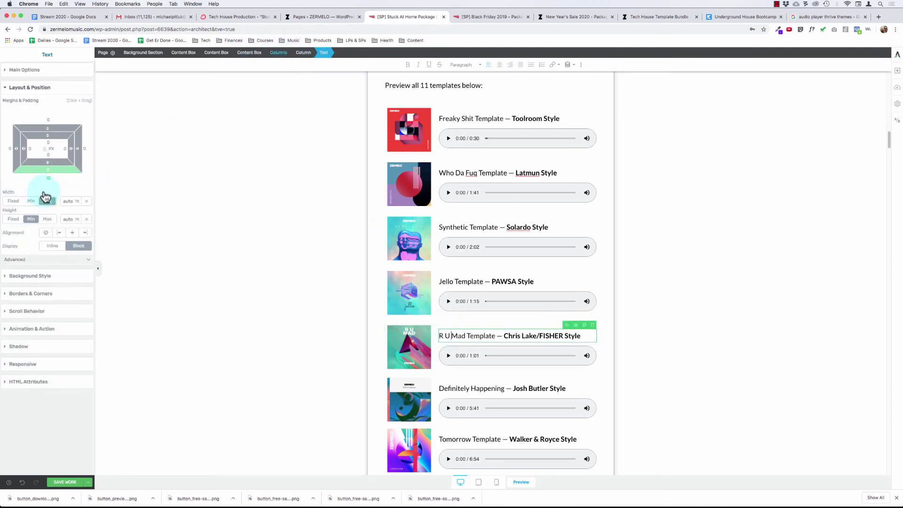
pyautogui.press('super+z')
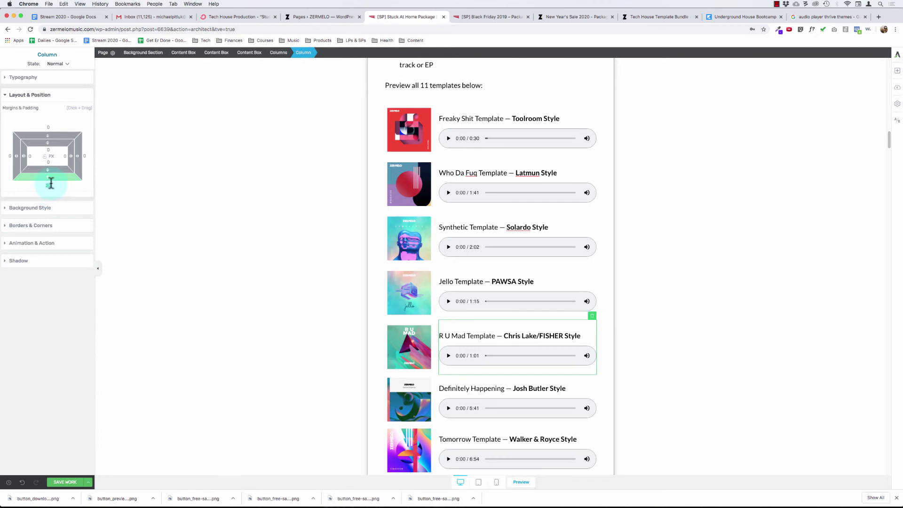
# Set the bottom margin of the cover column and the audio player column in the Definitely Happening row to 30 px.
pyautogui.scroll(-3, 504, 304)
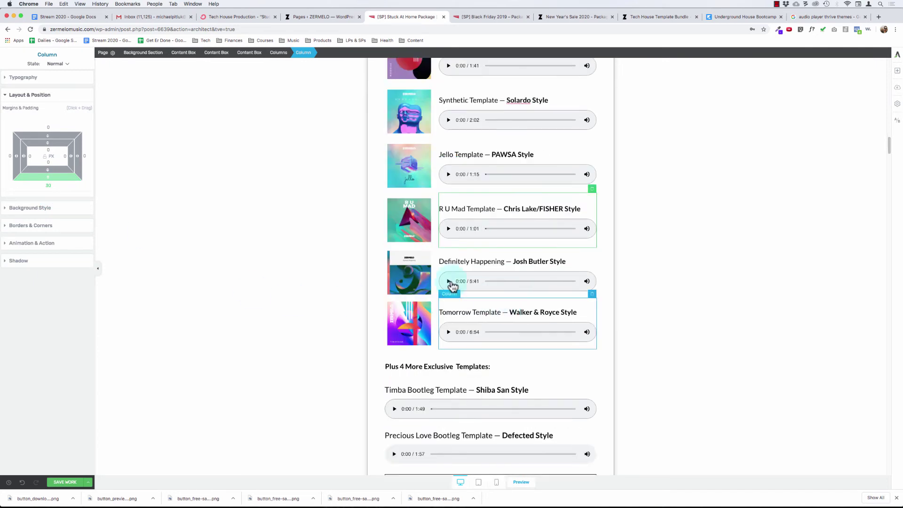
pyautogui.click(421, 269)
pyautogui.click(303, 53)
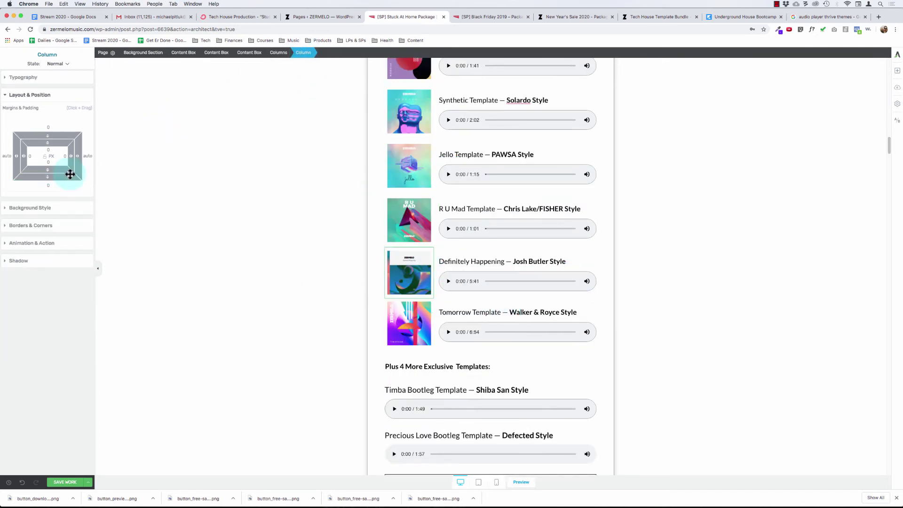
pyautogui.moveTo(70, 174); pyautogui.dragTo(50, 188)
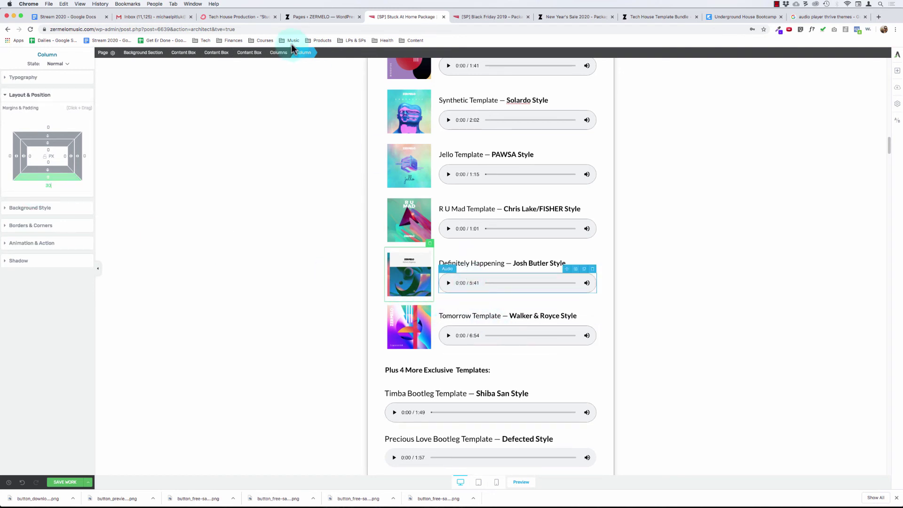
pyautogui.click(299, 56)
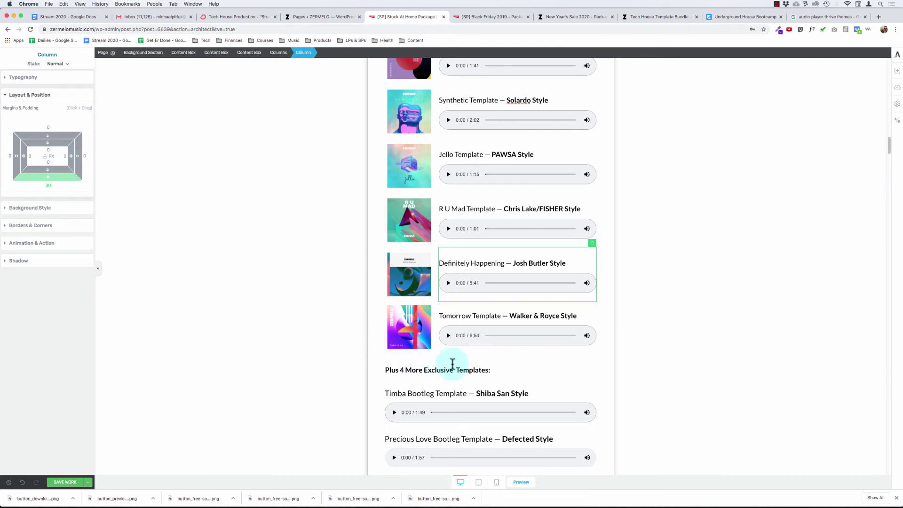
# Set the bottom margin of the cover column and the audio player column in the Tomorrow Template row to 30 px.
pyautogui.click(303, 54)
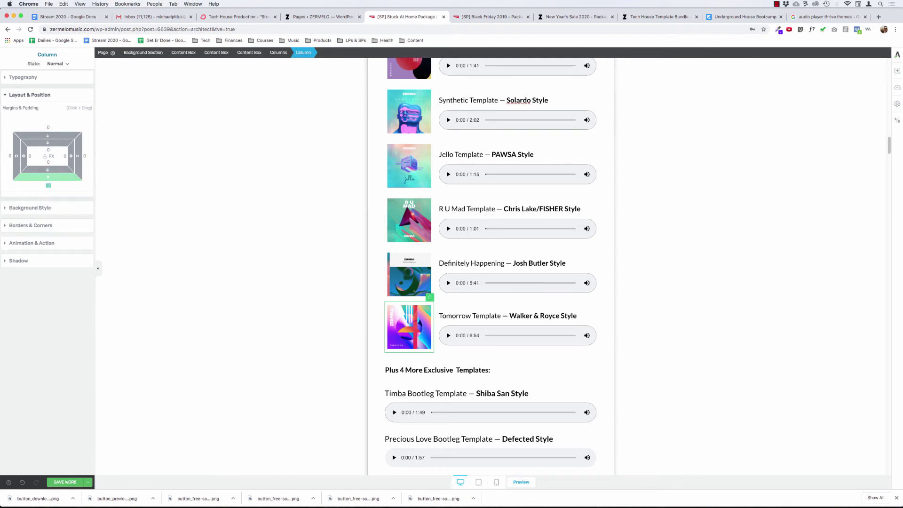
pyautogui.write('30')
pyautogui.click(468, 332)
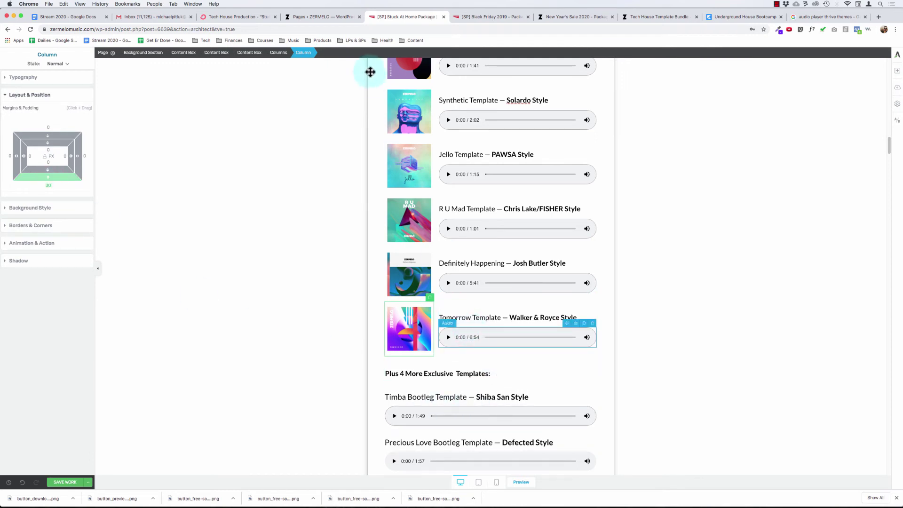
pyautogui.click(305, 53)
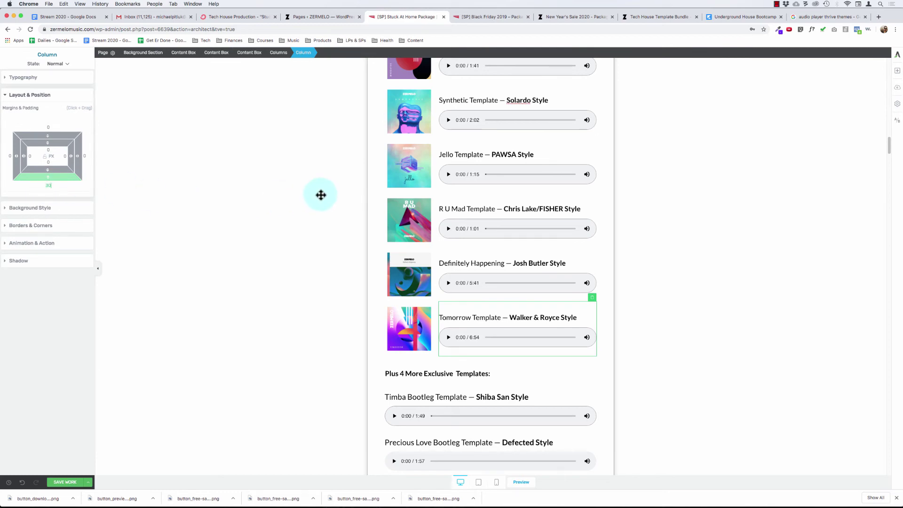
# Set the font size of the Timba Bootleg Template and Precious Love Bootleg Template titles to 20 px.
pyautogui.click(280, 186)
pyautogui.scroll(4, 279, 186)
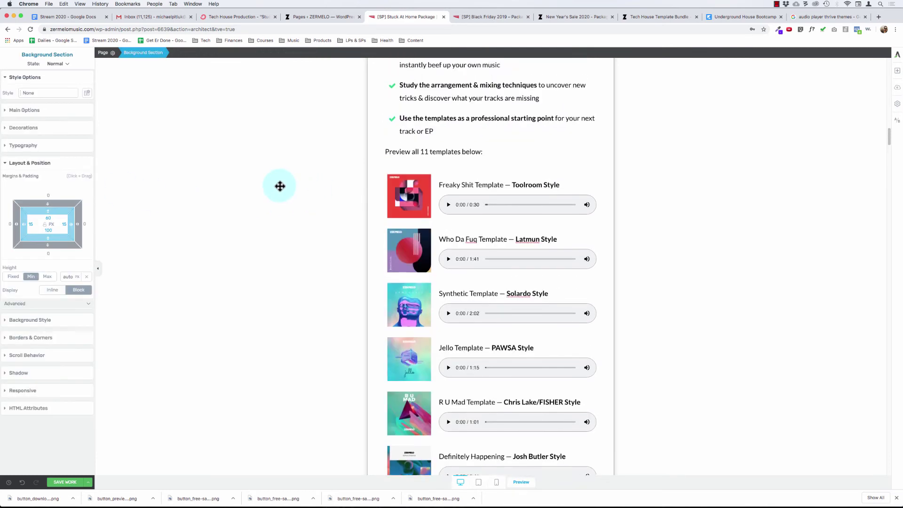
pyautogui.scroll(-2, 280, 186)
pyautogui.scroll(-6, 279, 186)
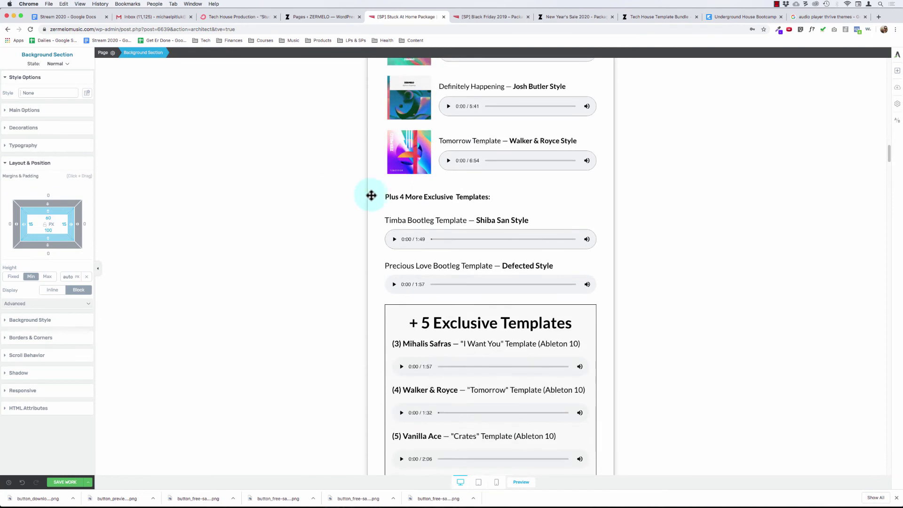
pyautogui.click(405, 220)
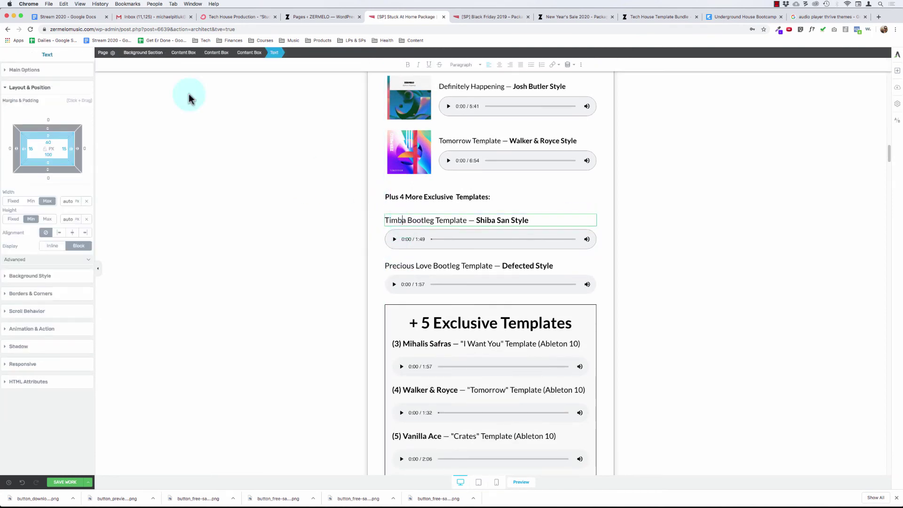
pyautogui.click(29, 70)
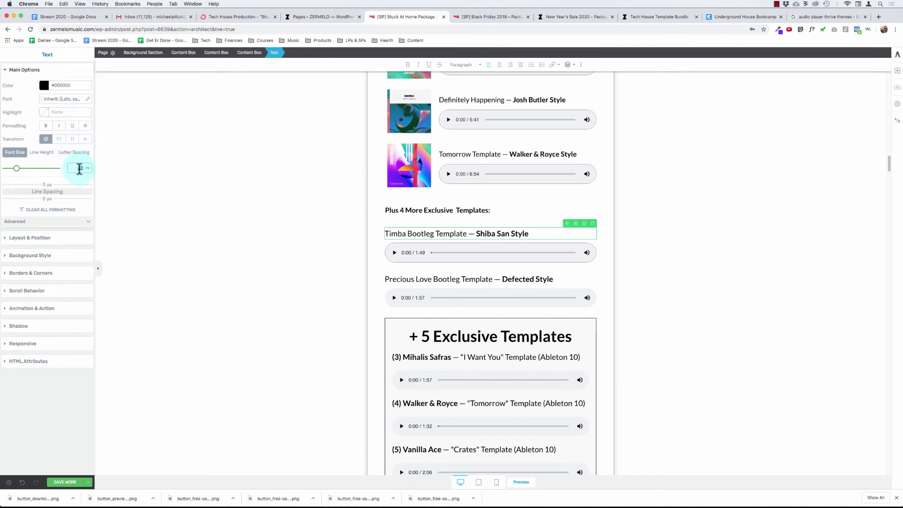
pyautogui.write('20')
pyautogui.click(433, 278)
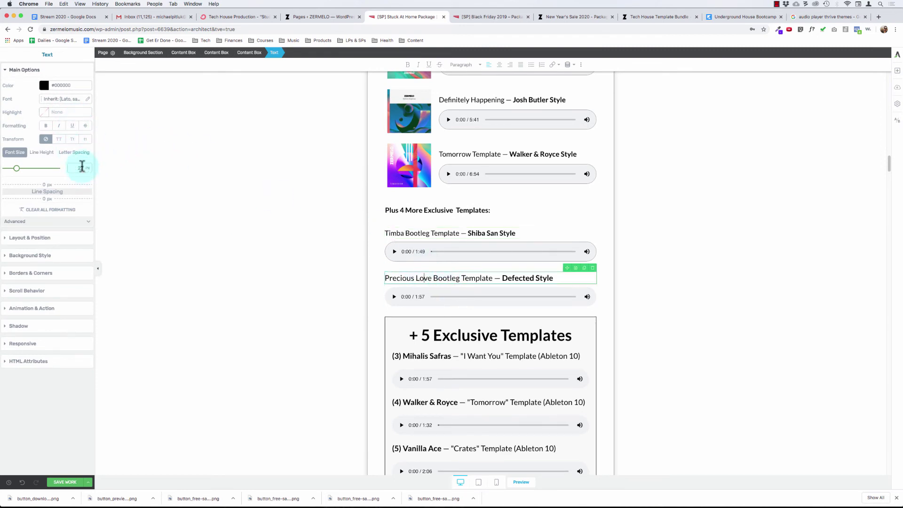
pyautogui.write('20')
pyautogui.click(248, 186)
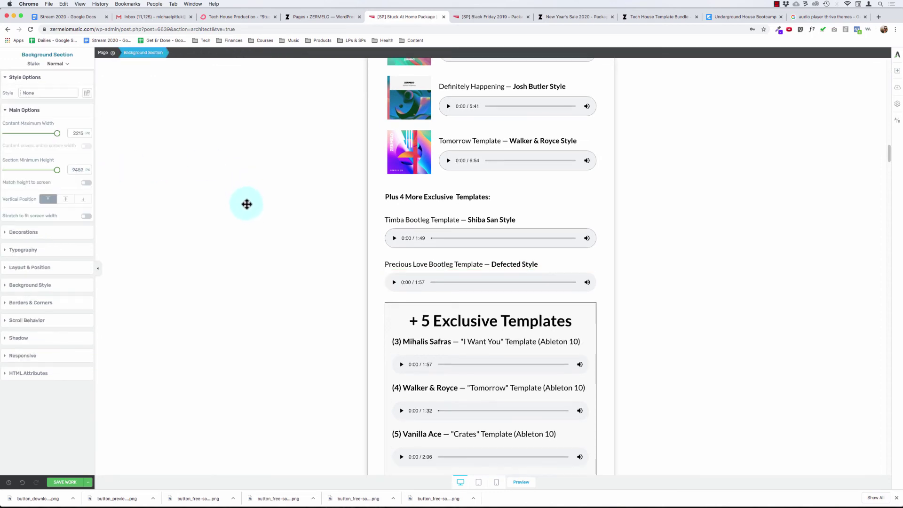
# Make the "Preview all 11 templates below:" line bold and set its font size to 32 px.
pyautogui.scroll(10, 244, 207)
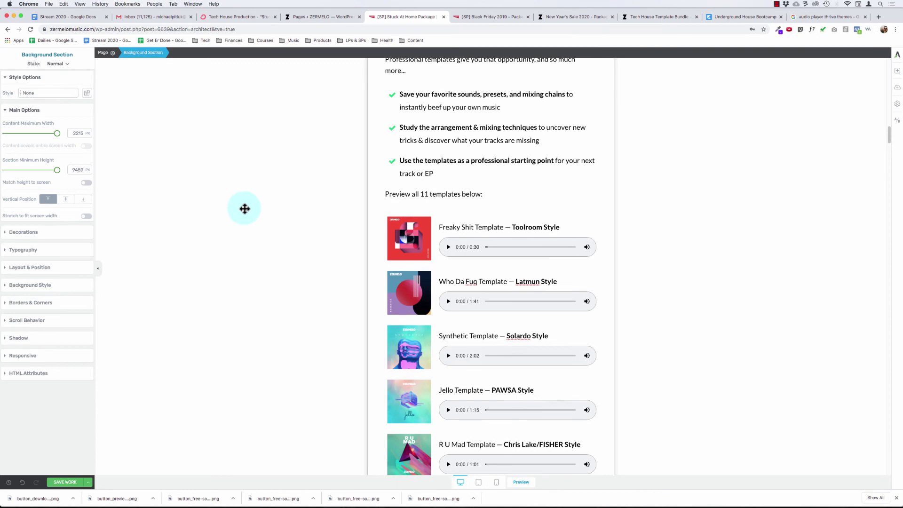
pyautogui.scroll(5, 244, 208)
pyautogui.scroll(-2, 244, 208)
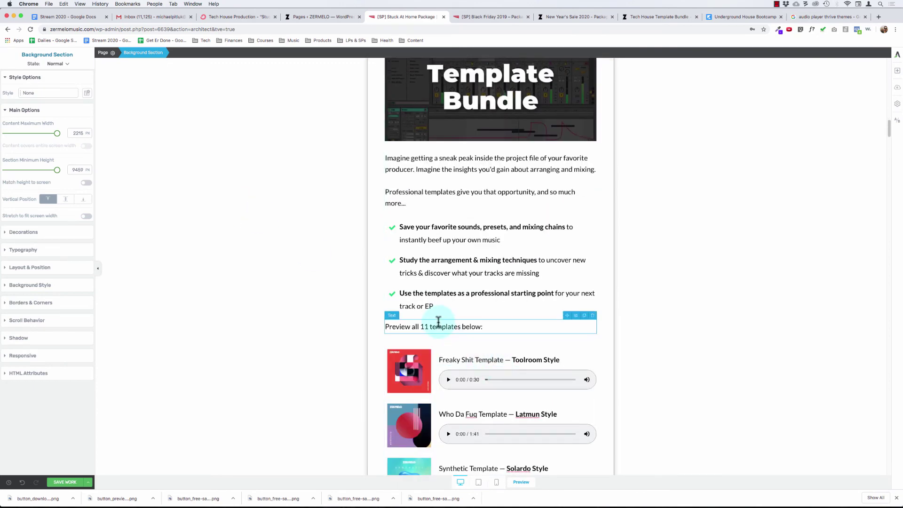
pyautogui.scroll(1, 438, 322)
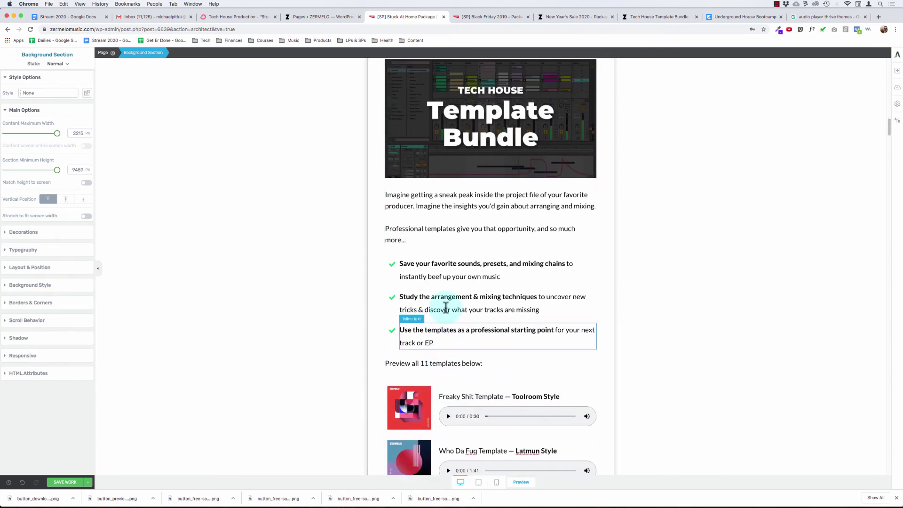
pyautogui.tripleClick(431, 361)
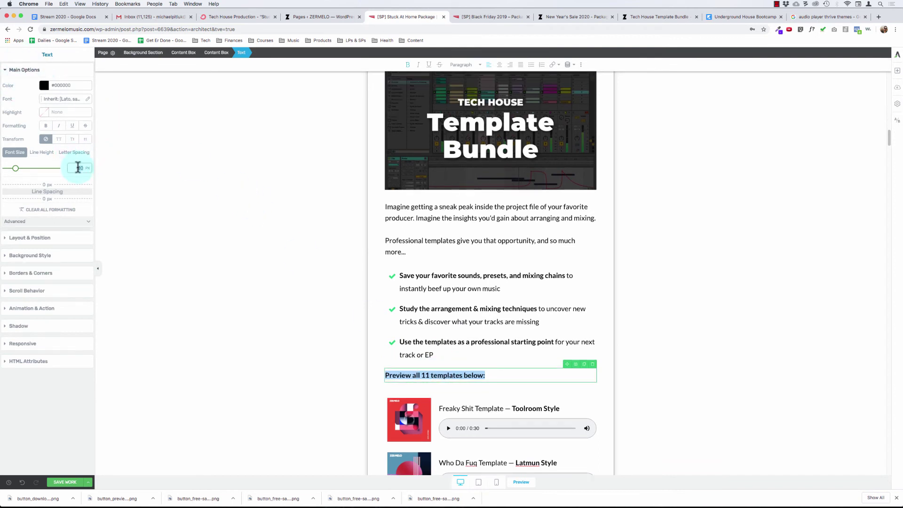
pyautogui.write('32')
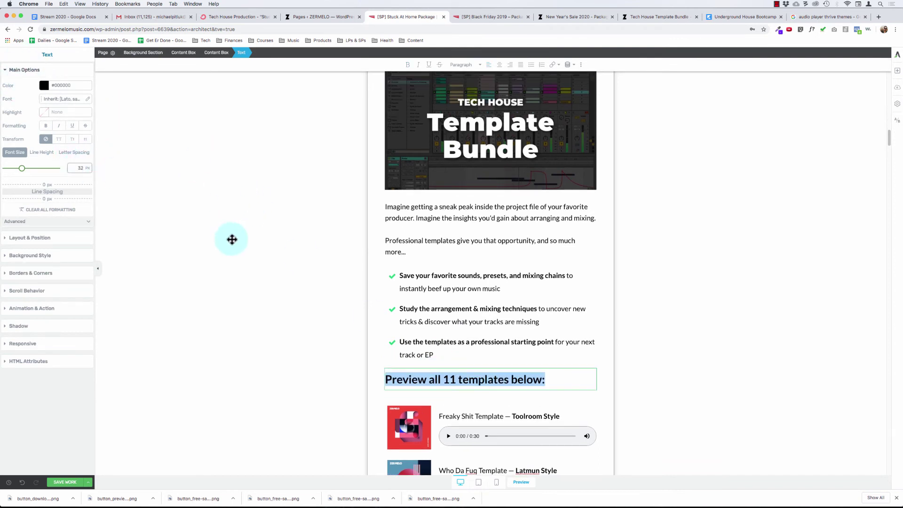
pyautogui.click(372, 291)
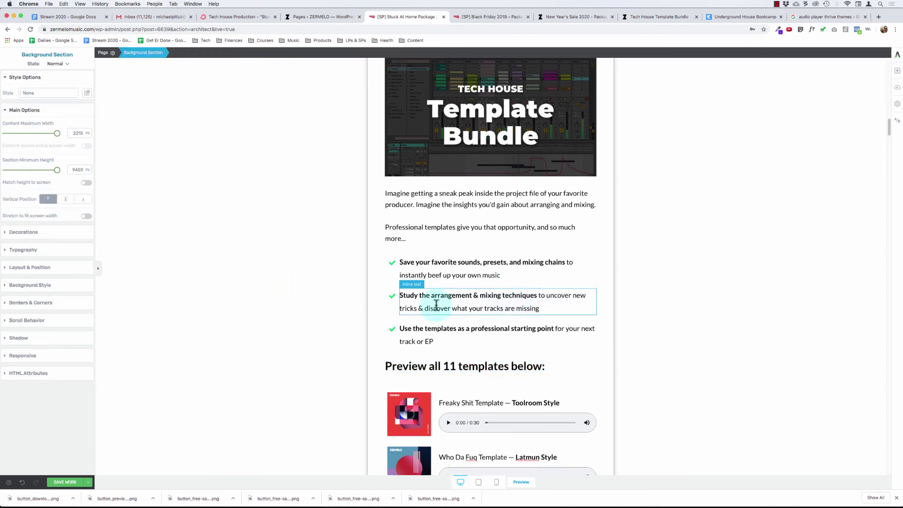
pyautogui.click(436, 304)
pyautogui.click(257, 241)
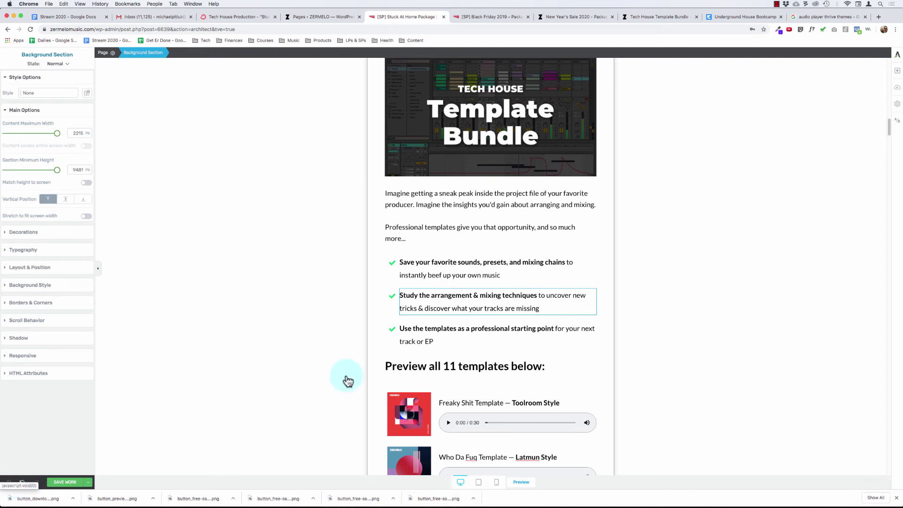
pyautogui.click(417, 338)
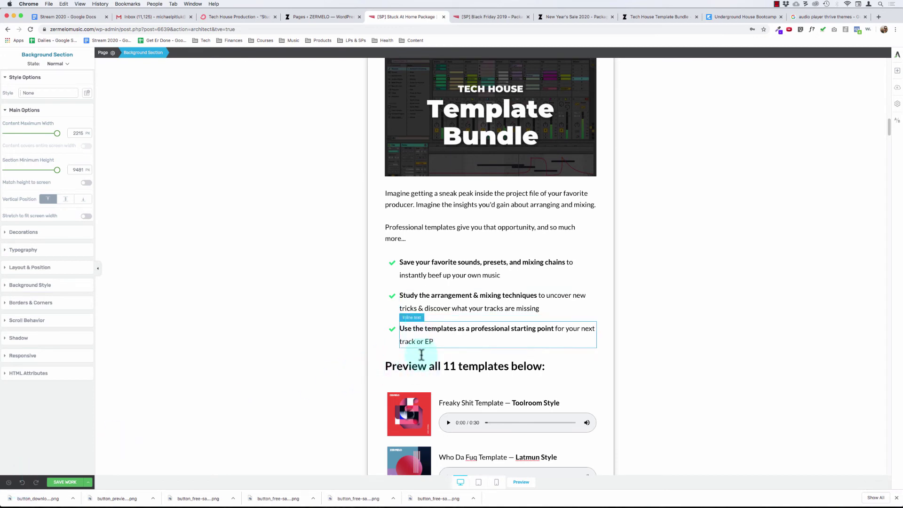
pyautogui.click(22, 483)
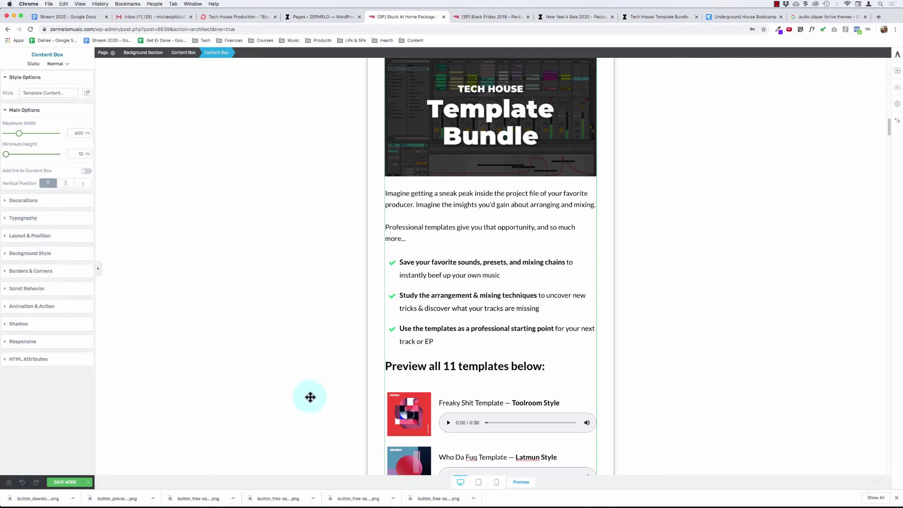
# Check the margins of the cover column and the audio player column in the Tomorrow Template row.
pyautogui.scroll(-15, 475, 408)
pyautogui.scroll(6, 477, 409)
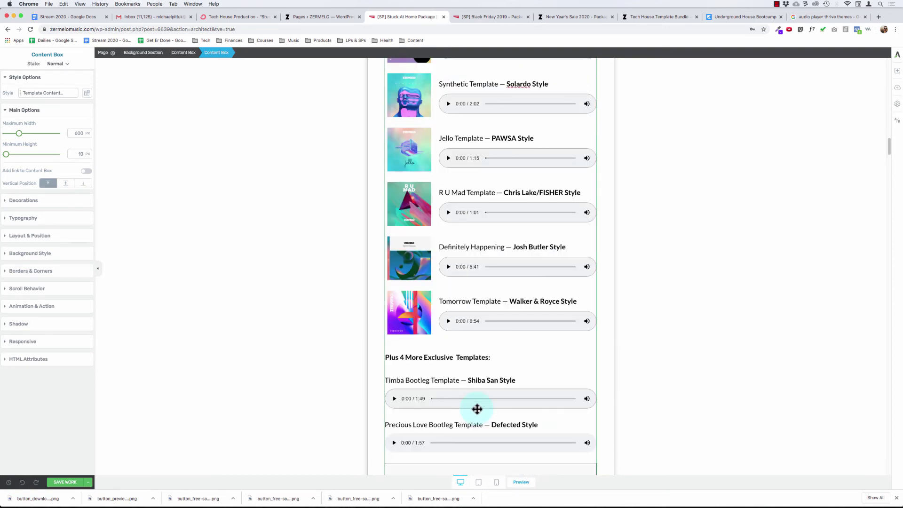
pyautogui.click(393, 305)
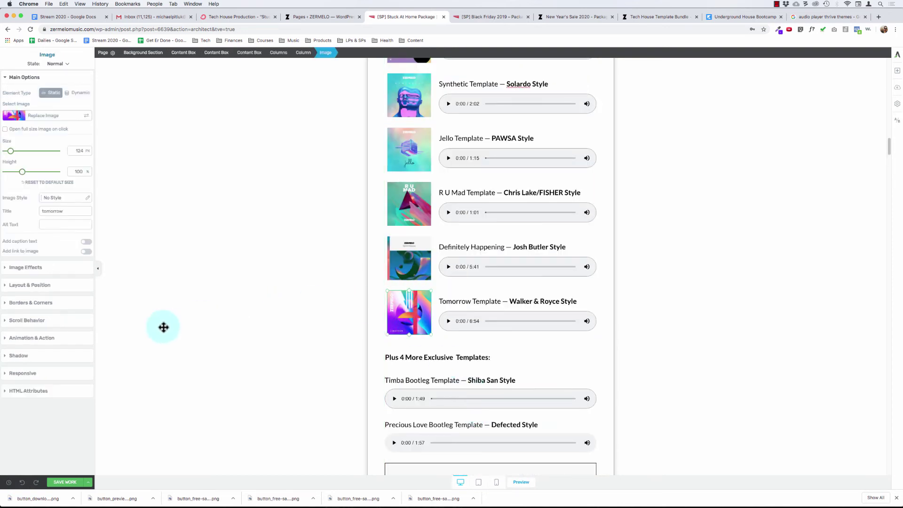
pyautogui.click(304, 54)
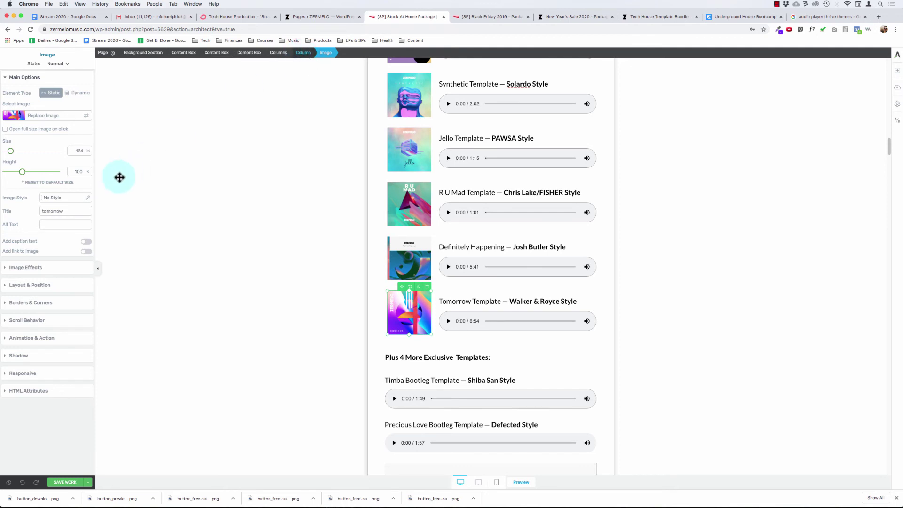
pyautogui.click(40, 96)
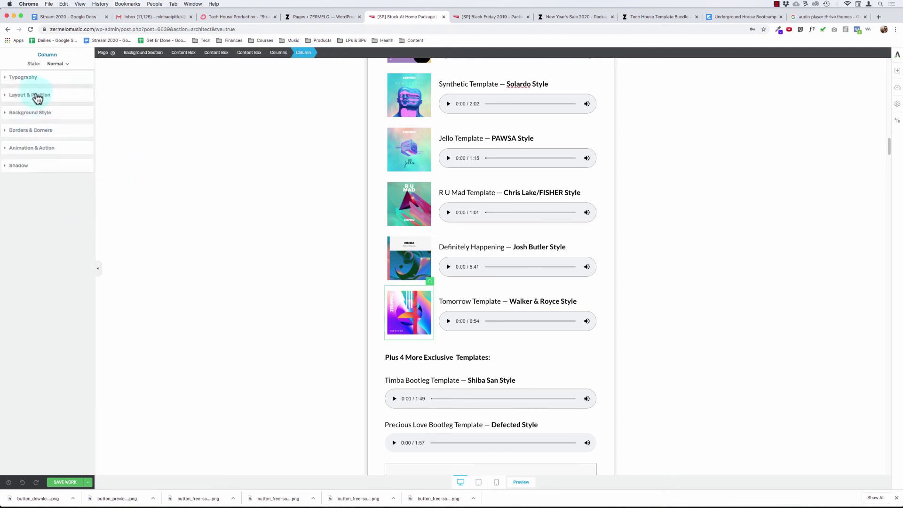
pyautogui.click(459, 318)
pyautogui.click(303, 53)
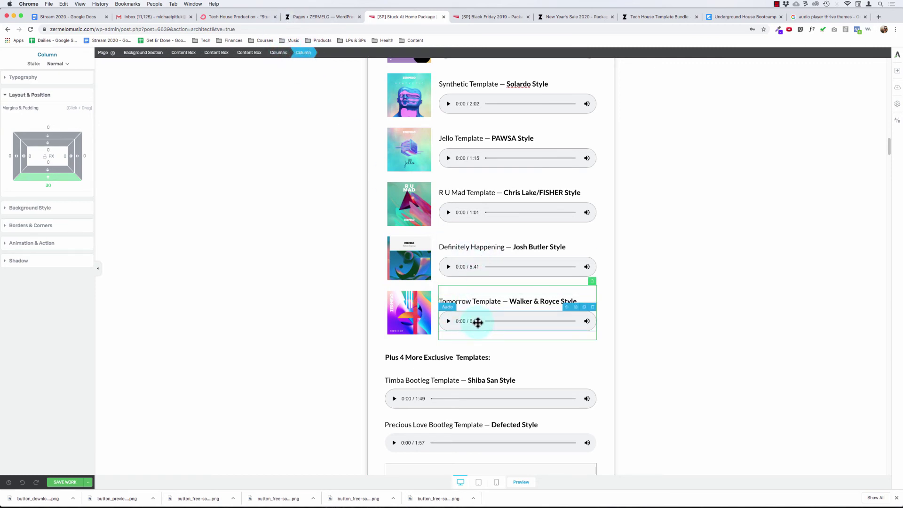
# Set the font size of the "Plus 4 More Exclusive Templates:" heading to 32 px.
pyautogui.click(477, 322)
pyautogui.click(480, 287)
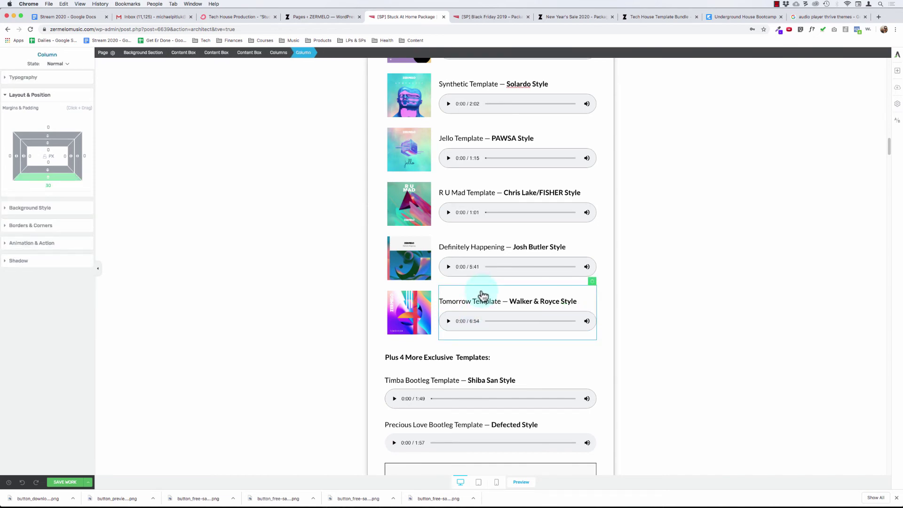
pyautogui.scroll(10, 482, 296)
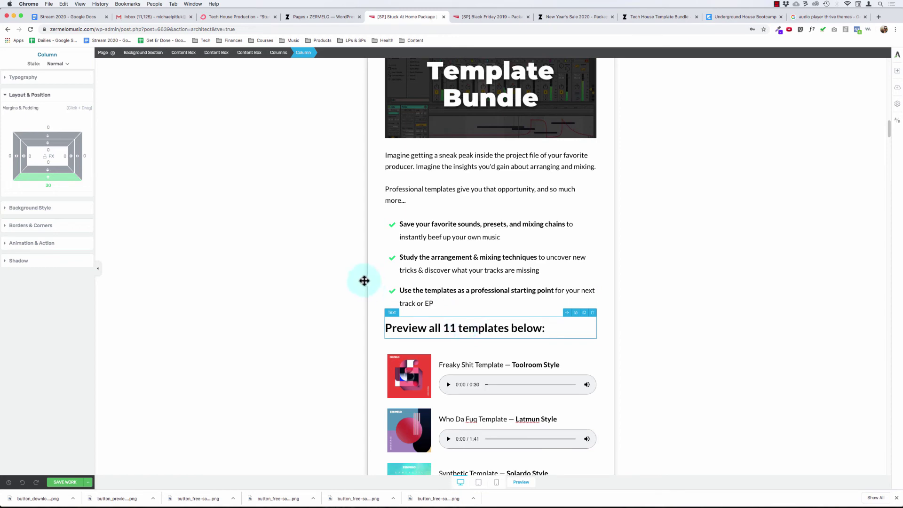
pyautogui.scroll(-8, 395, 275)
pyautogui.scroll(-2, 424, 275)
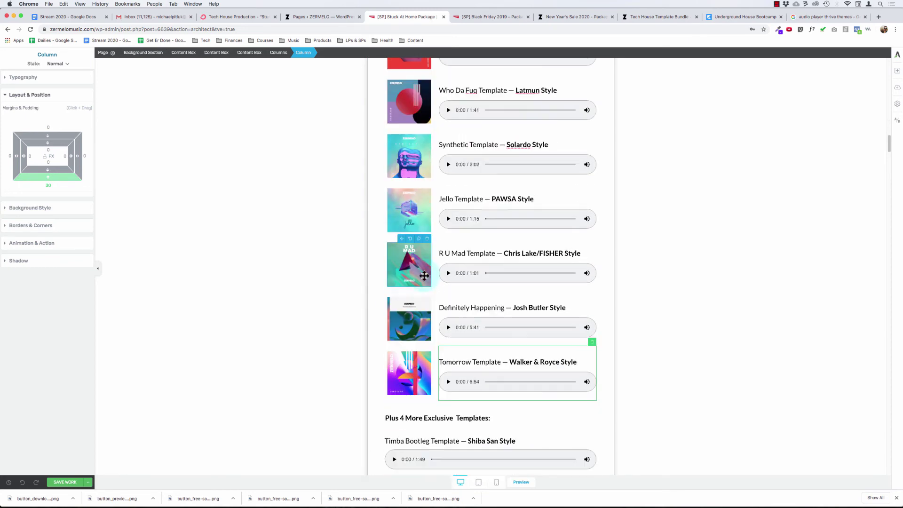
pyautogui.click(404, 421)
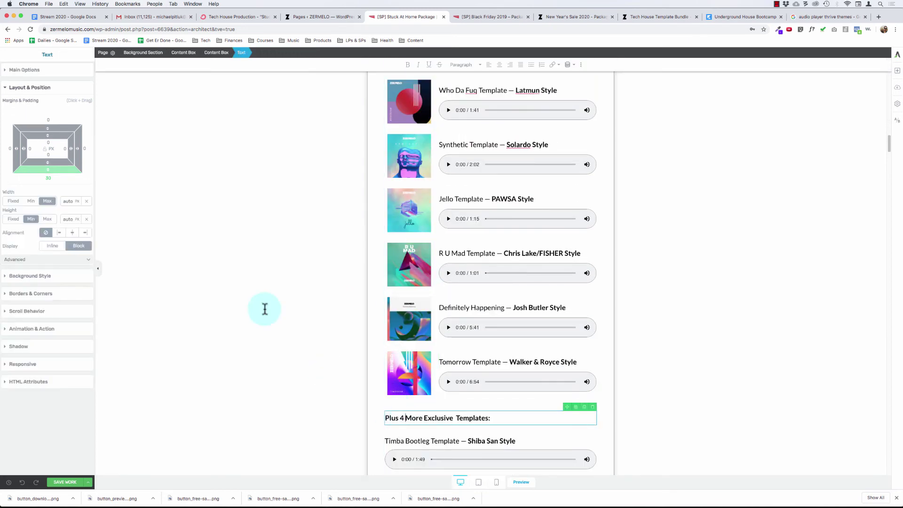
pyautogui.press('super+a')
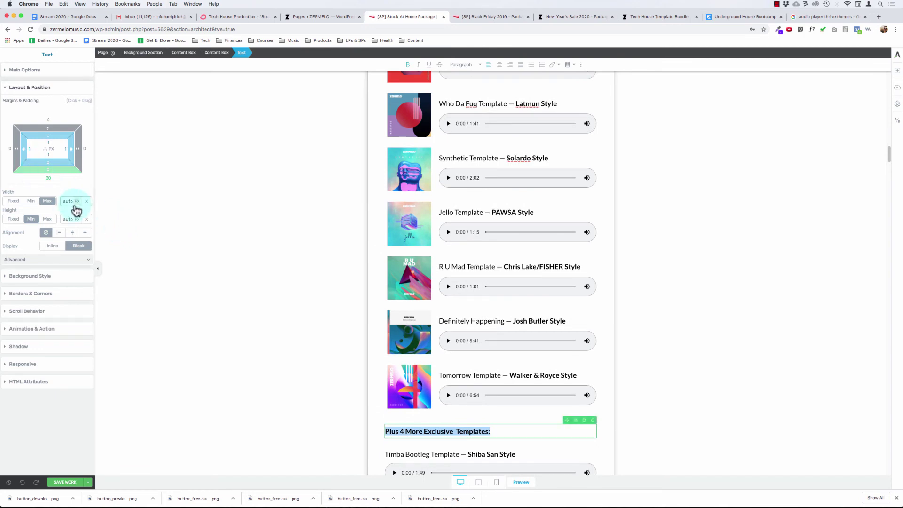
pyautogui.click(41, 70)
pyautogui.click(80, 168)
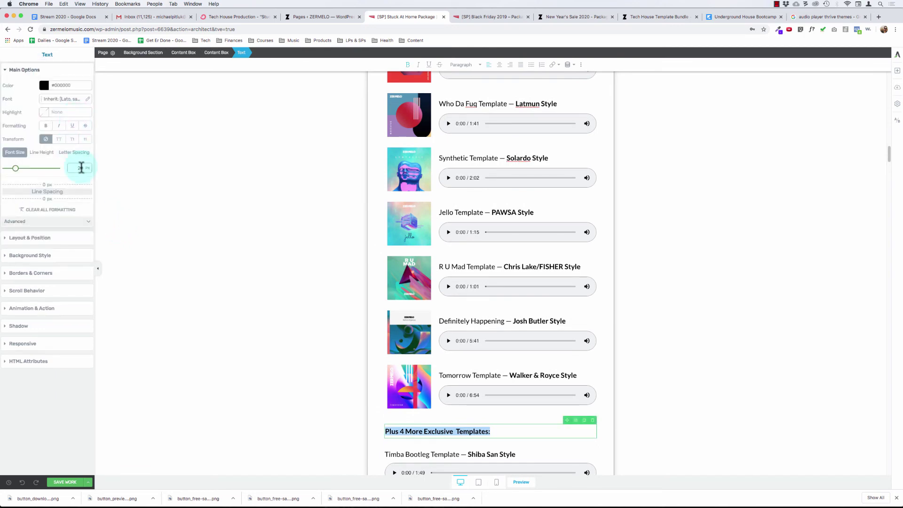
pyautogui.write('32')
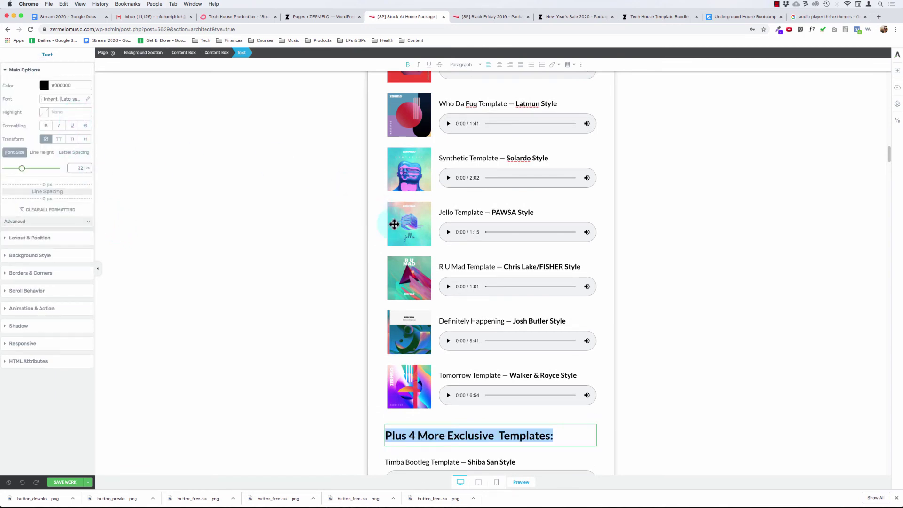
# Adjust the letter-case transform of the "Preview all 11 templates below:" heading and capitalize each word in the "Plus 4 More Exclusive Templates:" heading.
pyautogui.scroll(6, 451, 239)
pyautogui.scroll(3, 450, 238)
pyautogui.scroll(-2, 449, 423)
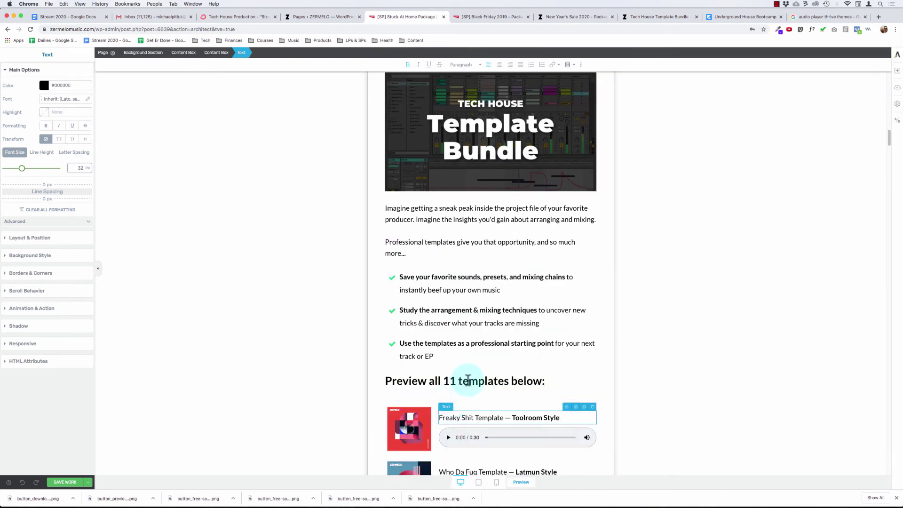
pyautogui.click(61, 137)
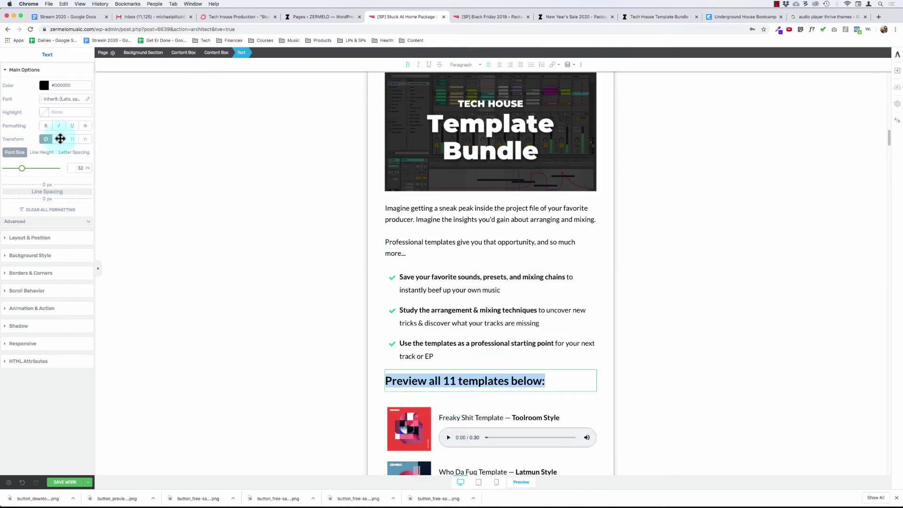
pyautogui.click(463, 322)
pyautogui.scroll(-15, 465, 301)
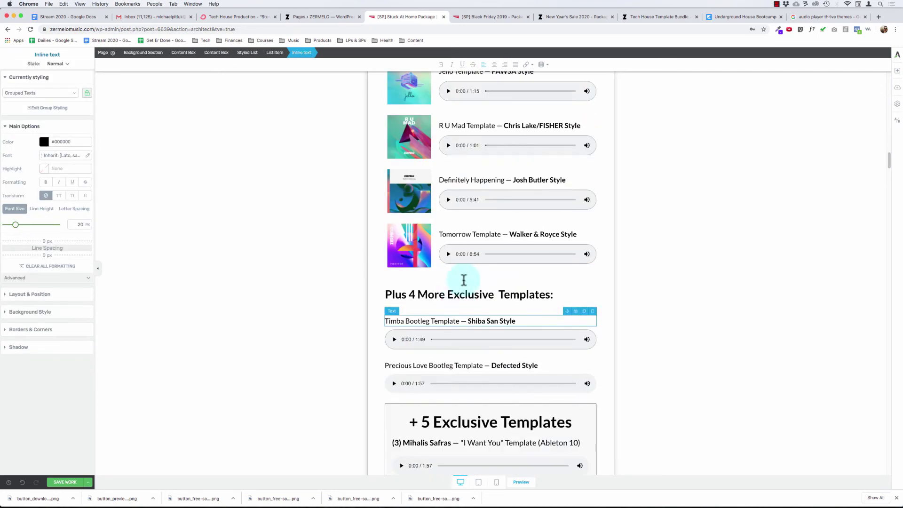
pyautogui.click(468, 267)
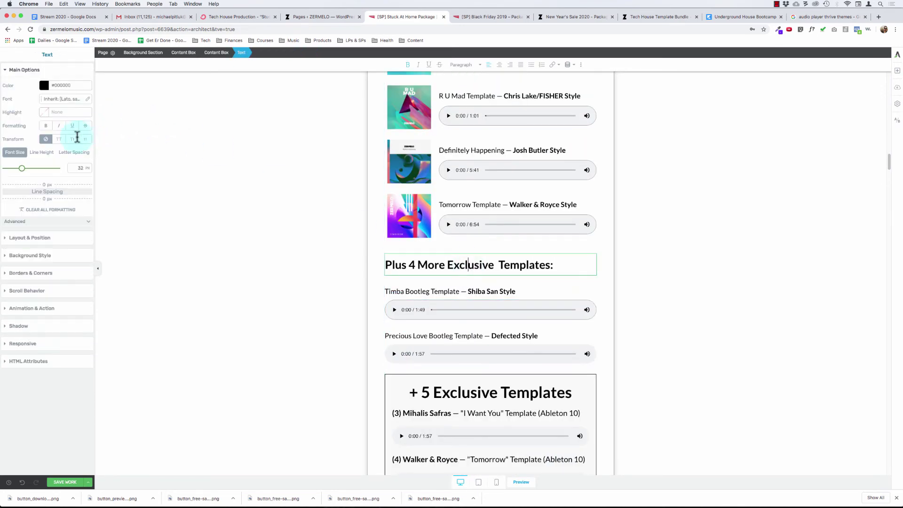
pyautogui.click(72, 140)
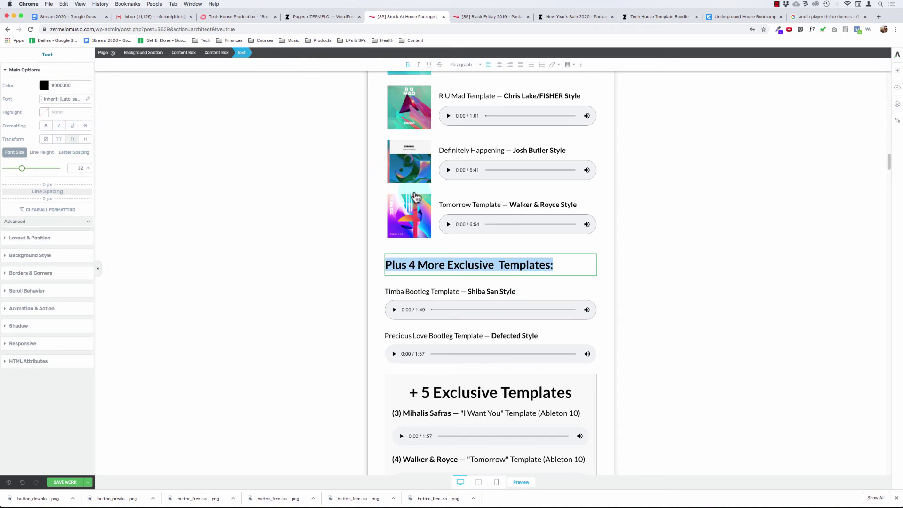
# Duplicate the Precious Love Bootleg Template block and replace the copy's title with the "(3) Mihalis Safras" title from the "+ 5 Exclusive Templates" box.
pyautogui.click(430, 298)
pyautogui.scroll(-1, 429, 301)
pyautogui.click(429, 306)
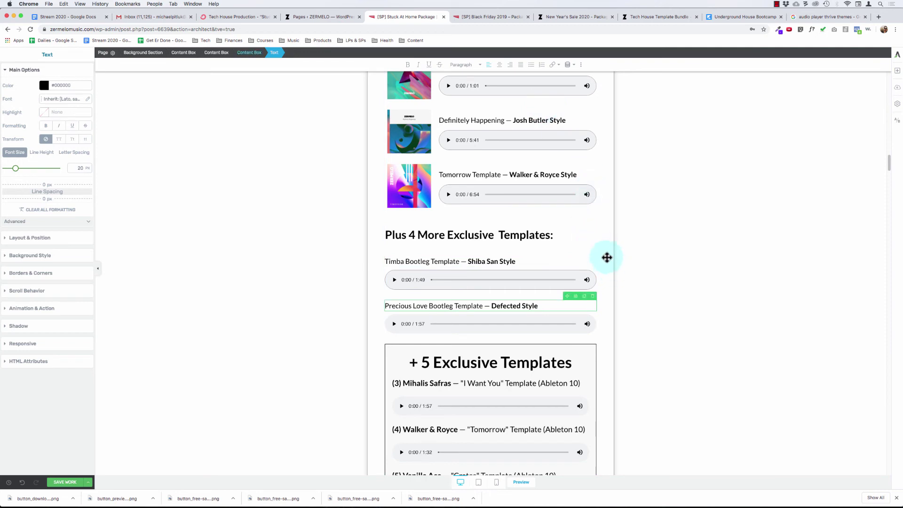
pyautogui.scroll(-2, 607, 261)
pyautogui.click(595, 234)
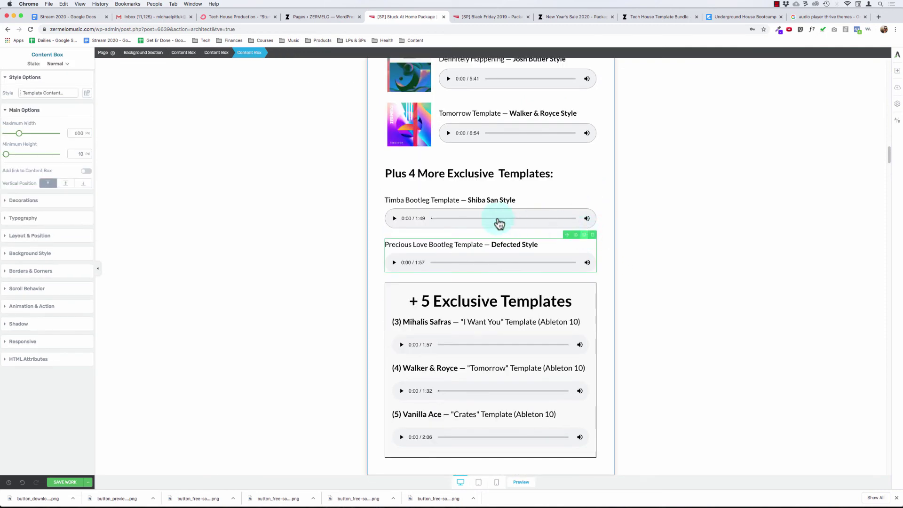
pyautogui.press('super+c')
pyautogui.press('super+v')
pyautogui.scroll(-2, 510, 238)
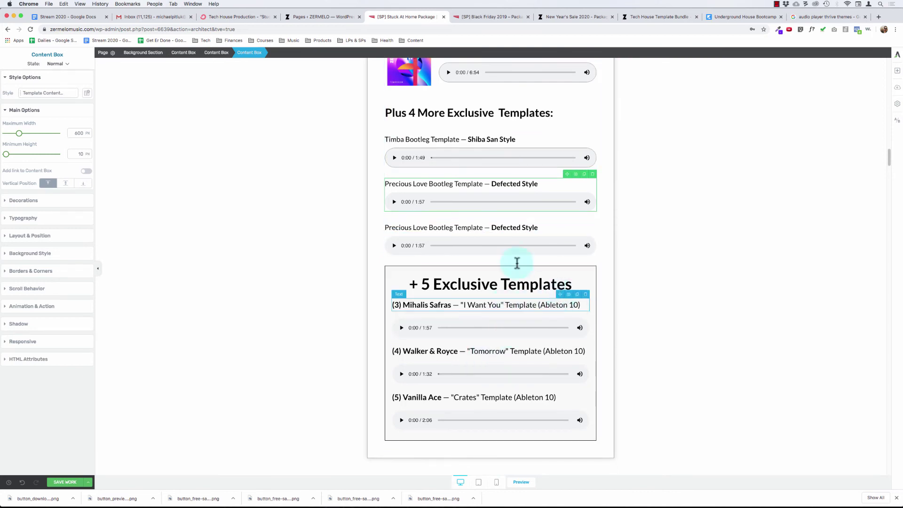
pyautogui.moveTo(461, 234); pyautogui.dragTo(517, 228)
pyautogui.click(593, 217)
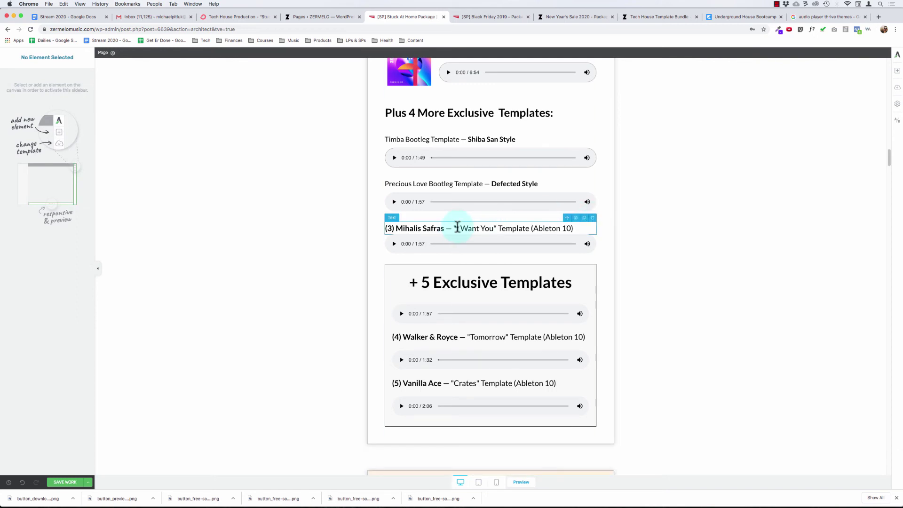
# Rewrite the "(3) Mihalis Safras" title as "I Want You Template — Mihalis Safras Style".
pyautogui.click(457, 227)
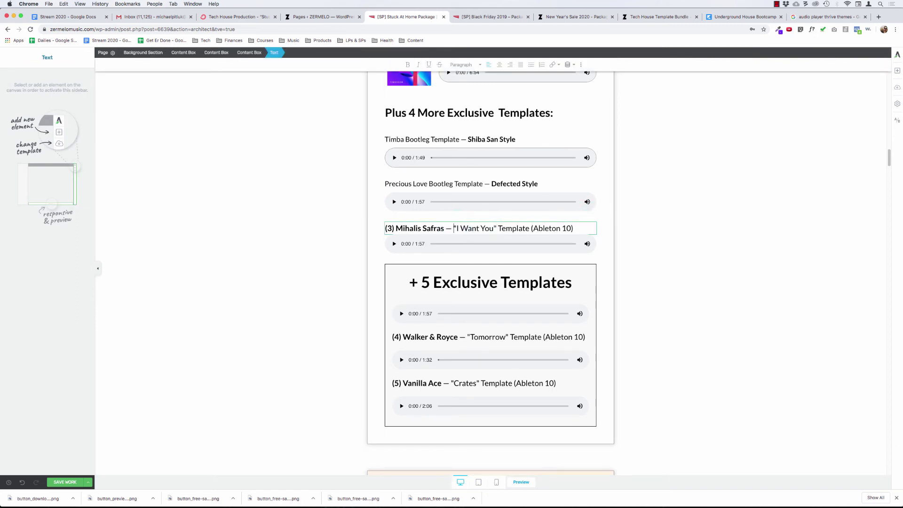
pyautogui.press('Escape')
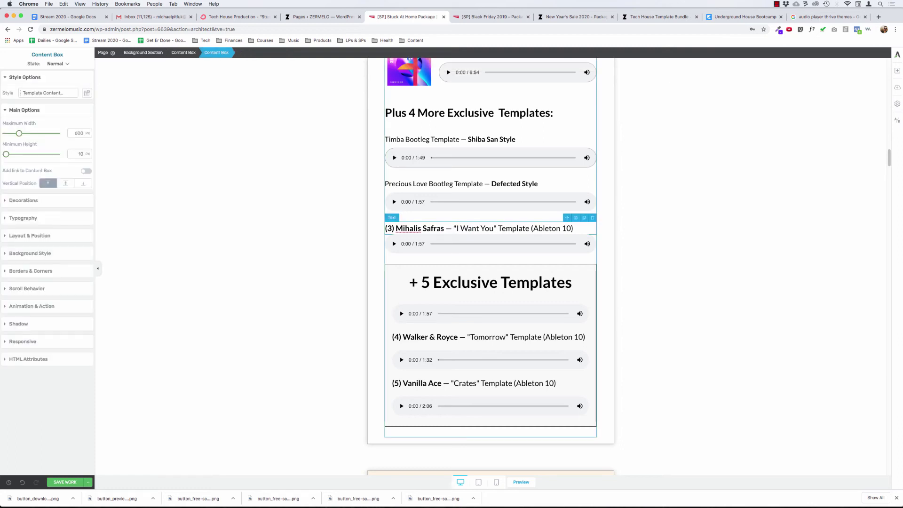
pyautogui.click(458, 228)
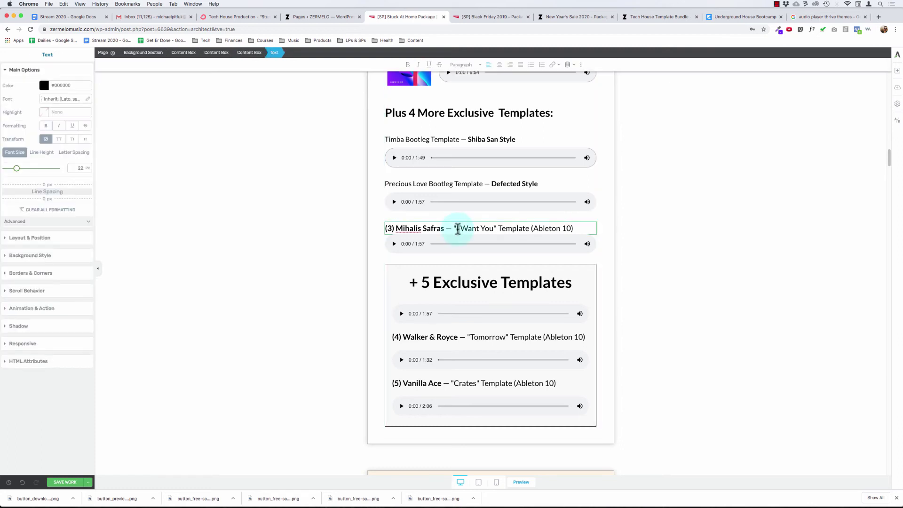
pyautogui.press('super+BackSpace')
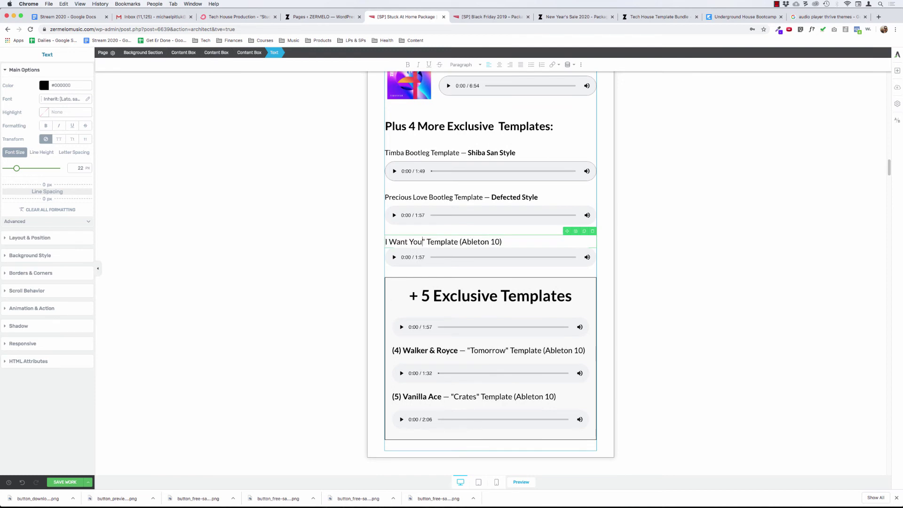
pyautogui.press('Delete')
pyautogui.press('Delete')
pyautogui.write('Temp')
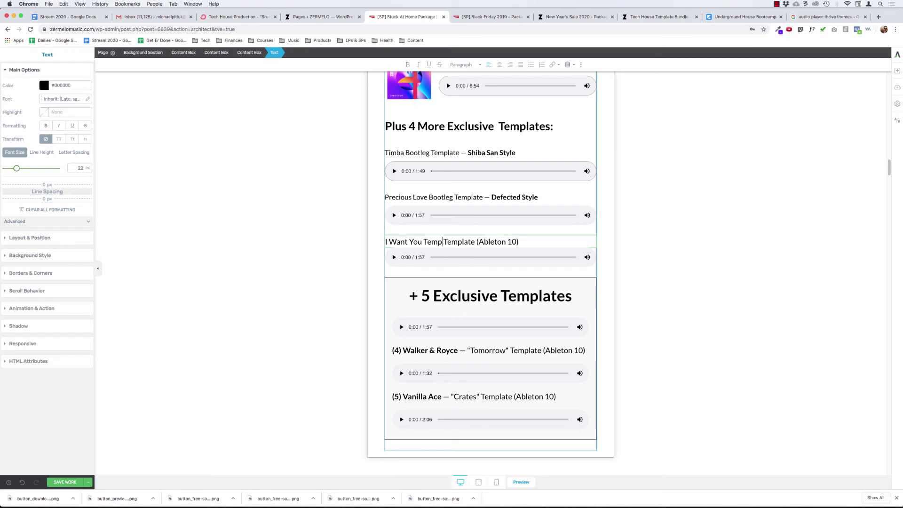
pyautogui.write('late — Mihalis Safra')
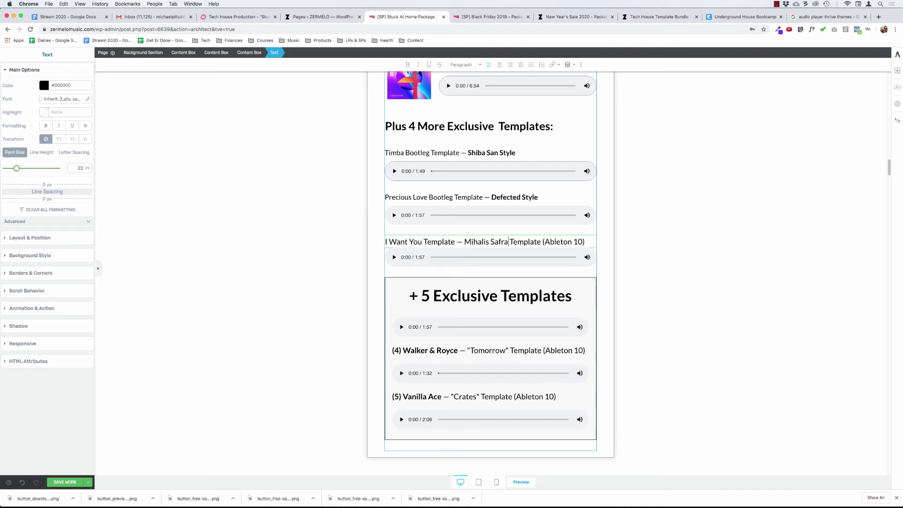
pyautogui.write('s Style')
pyautogui.hotkey('shift', 'alt', 'Down')
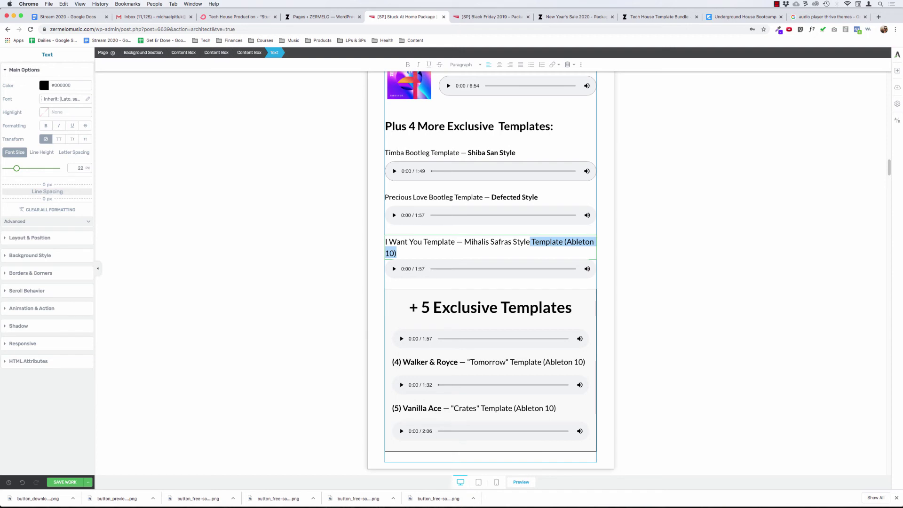
pyautogui.press('BackSpace')
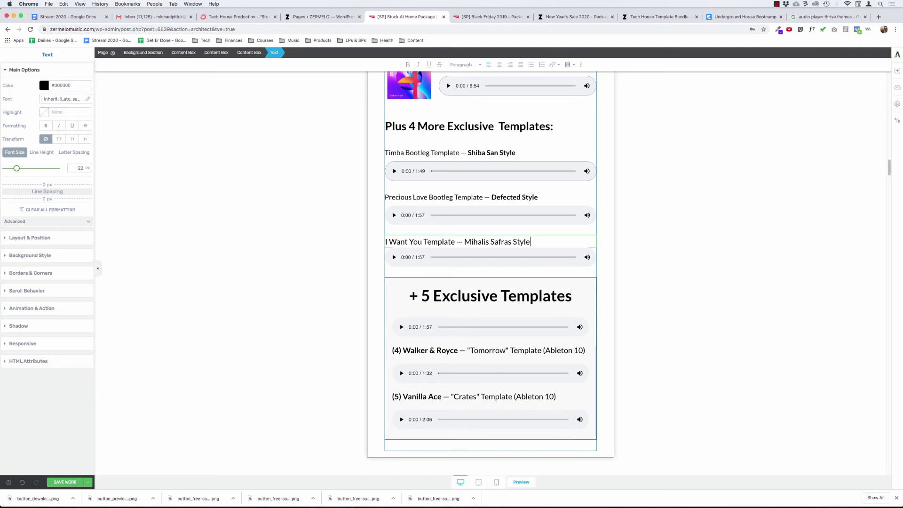
# Make "Mihalis Safras Style" bold and set the font size of the whole I Want You Template title to 20 px.
pyautogui.hotkey('alt', 'shift', 'Left')
pyautogui.hotkey('alt', 'shift', 'Left')
pyautogui.hotkey('alt', 'shift', 'Left')
pyautogui.press('super+b')
pyautogui.press('super+shift+Left')
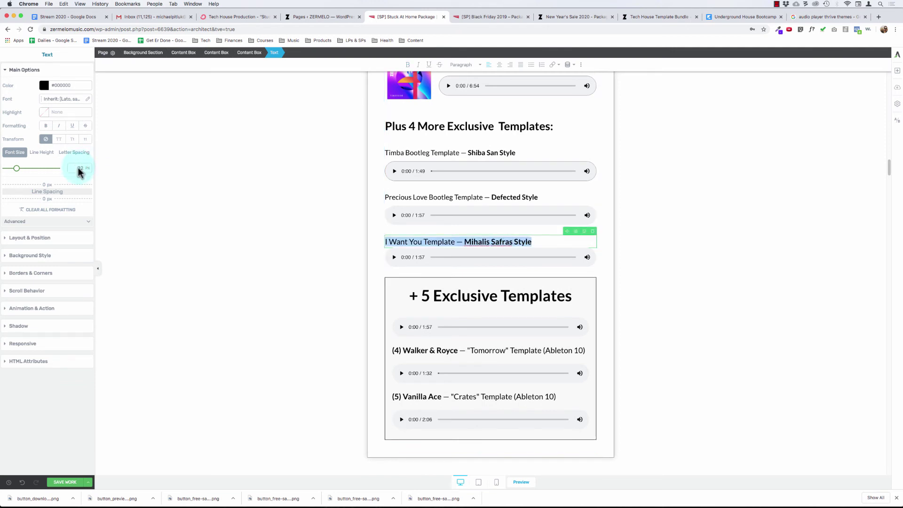
pyautogui.write('20')
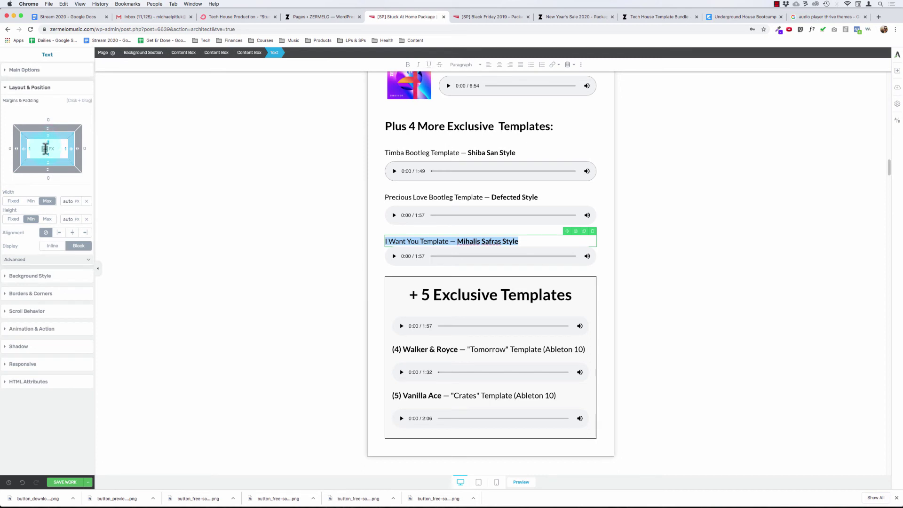
pyautogui.click(45, 148)
pyautogui.click(36, 63)
pyautogui.doubleClick(35, 71)
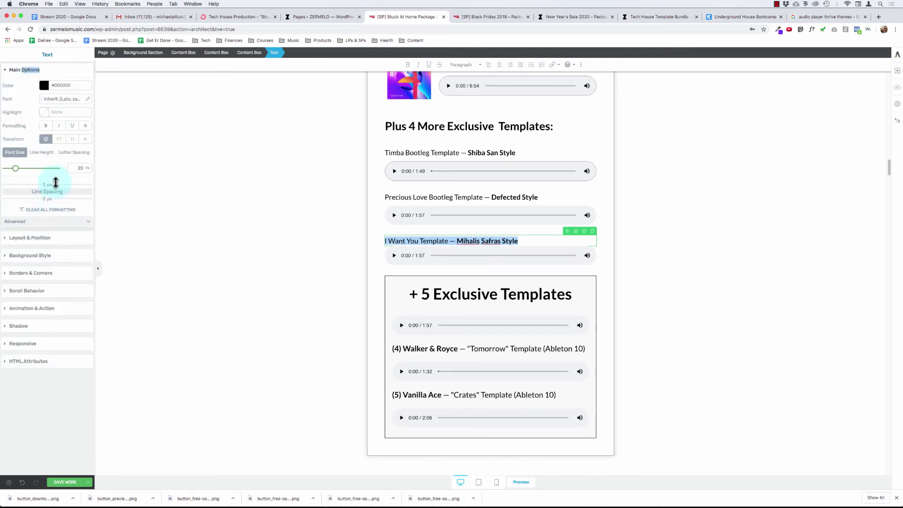
pyautogui.click(514, 253)
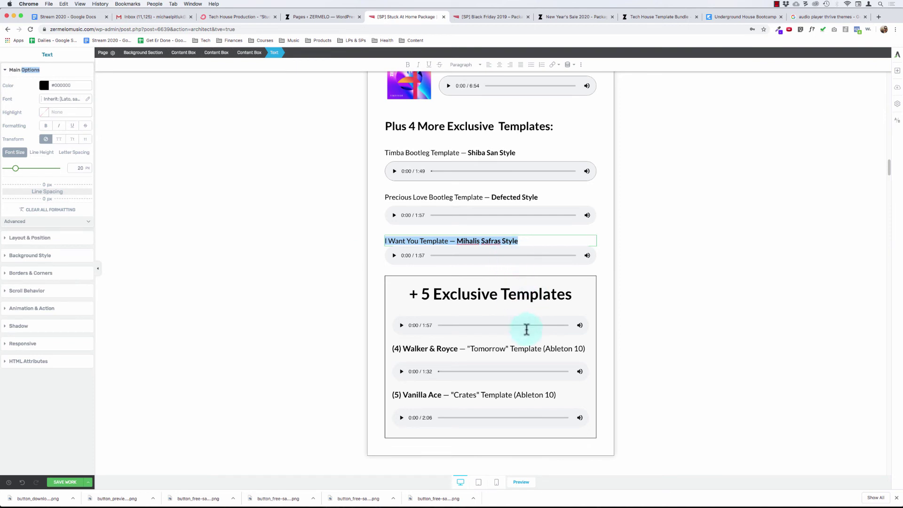
# Replace the I Want You block's copied audio player with the first one from the "+ 5 Exclusive Templates" box and set its margins to 0.
pyautogui.moveTo(563, 303); pyautogui.dragTo(499, 269)
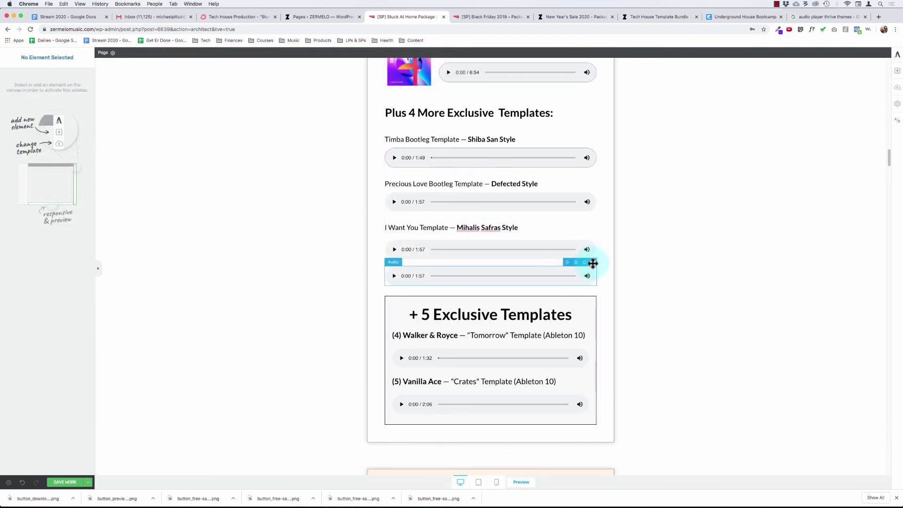
pyautogui.click(428, 242)
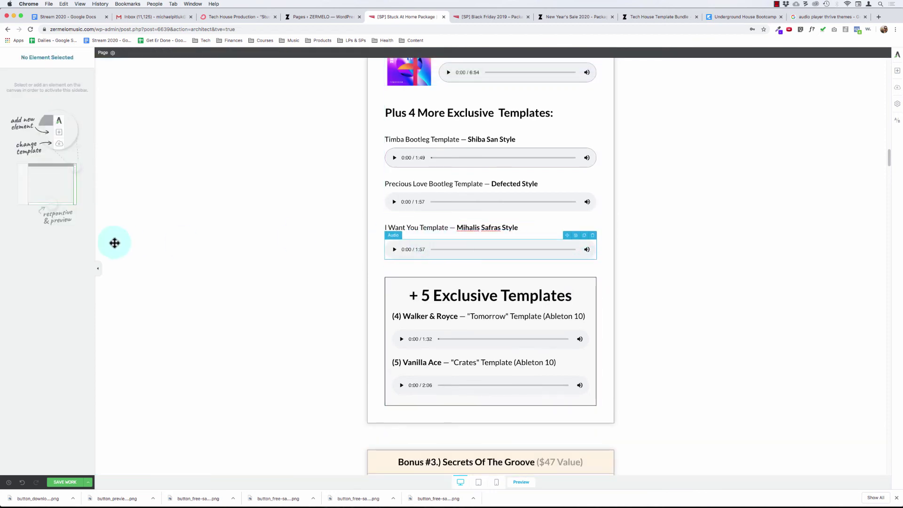
pyautogui.click(48, 142)
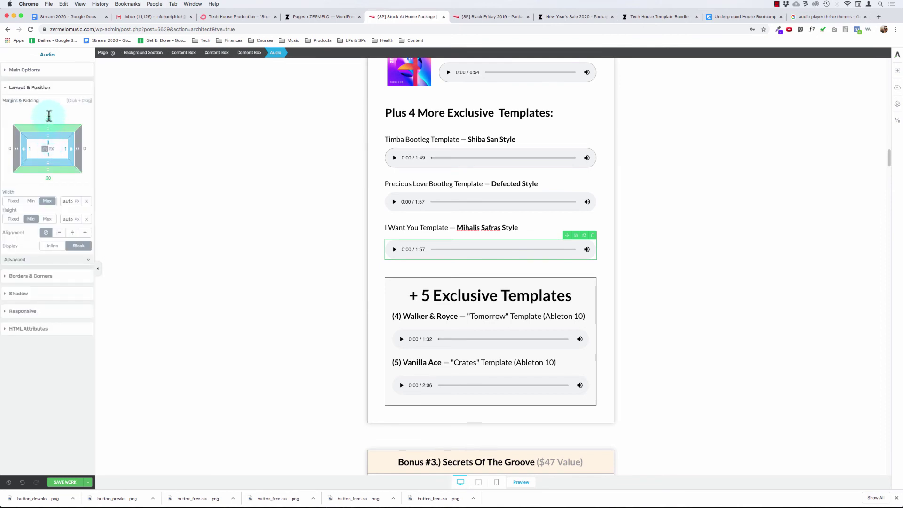
pyautogui.moveTo(47, 118); pyautogui.dragTo(48, 141)
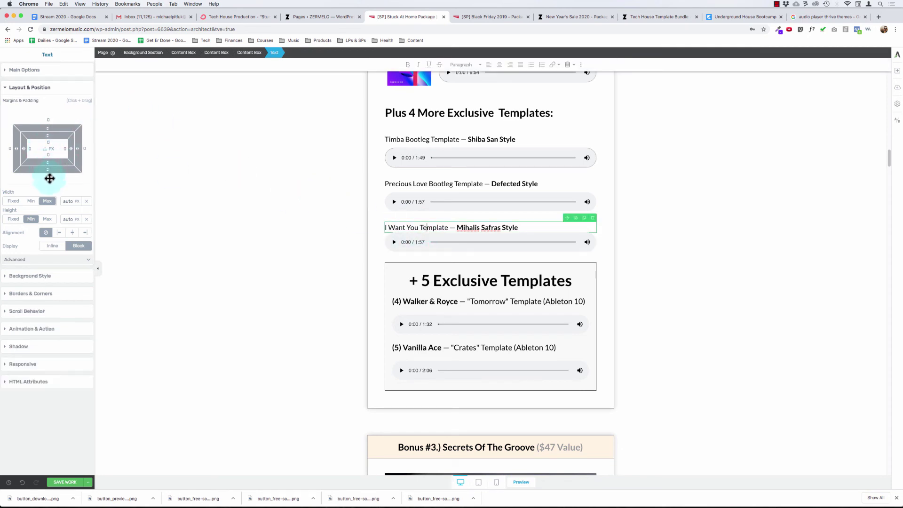
# Set the bottom margin of the I Want You Template title to 10 px.
pyautogui.moveTo(49, 178); pyautogui.dragTo(382, 226)
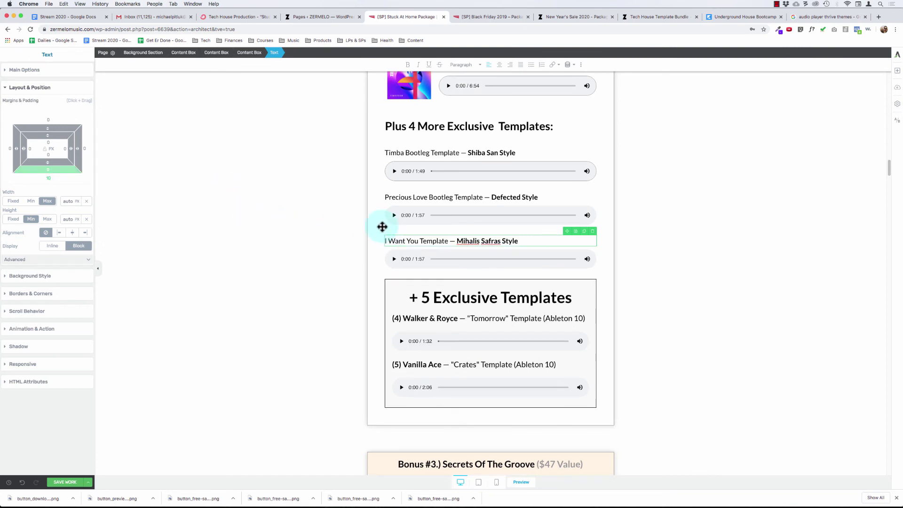
pyautogui.click(281, 190)
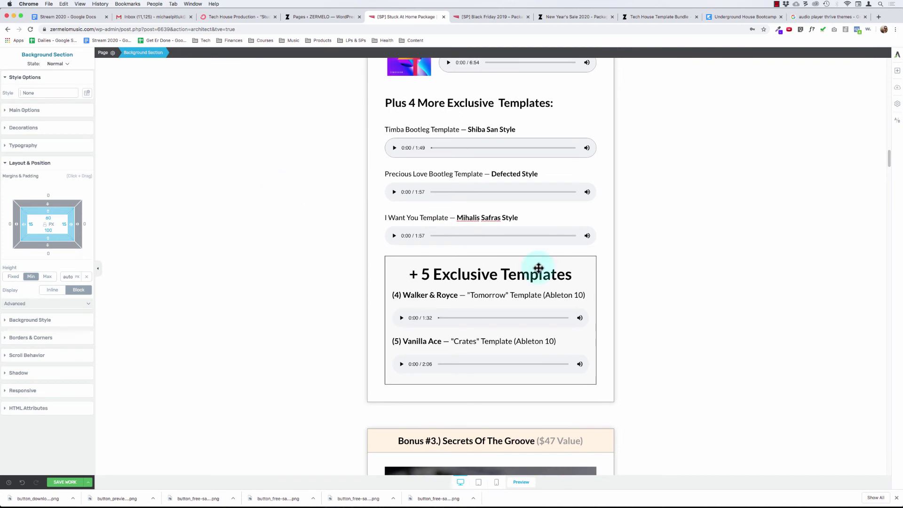
pyautogui.click(569, 229)
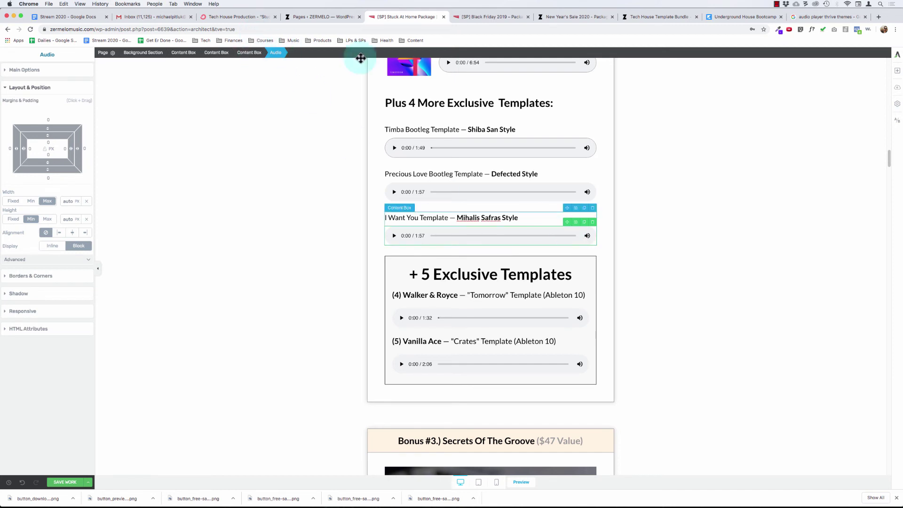
# Duplicate the I Want You block and retitle the copy "Crates Template — Vanilla Ace Style".
pyautogui.click(579, 211)
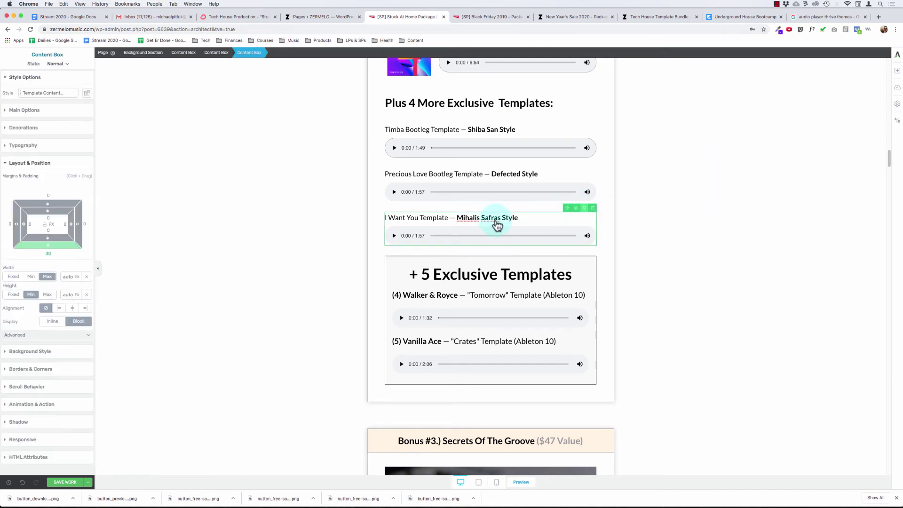
pyautogui.press('super+d')
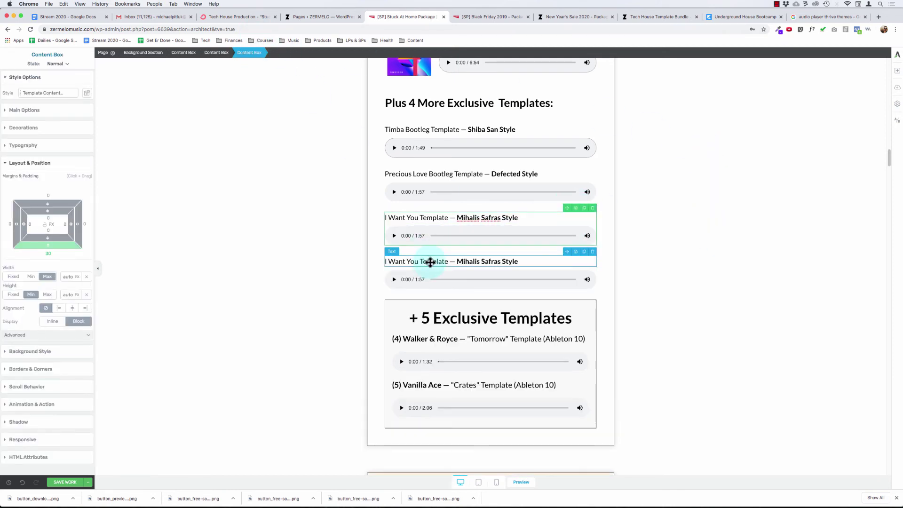
pyautogui.click(430, 262)
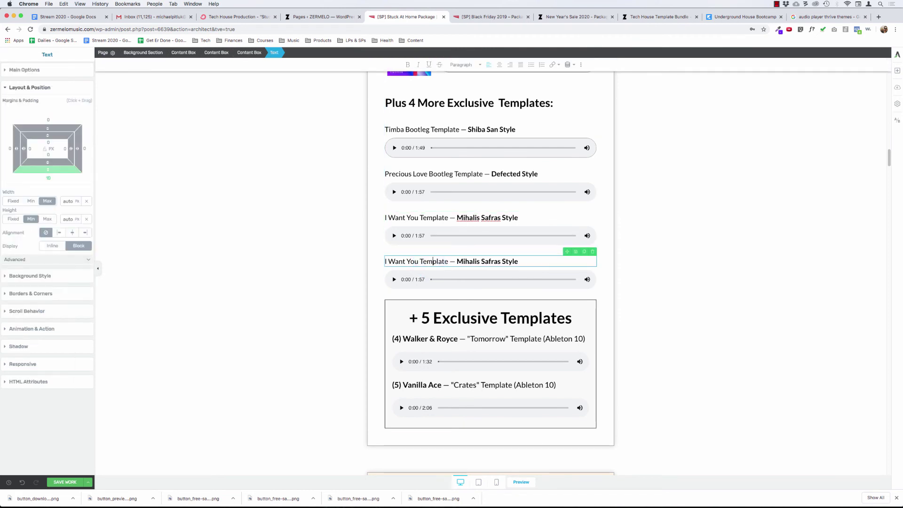
pyautogui.press('super+shift+Left')
pyautogui.press('Left')
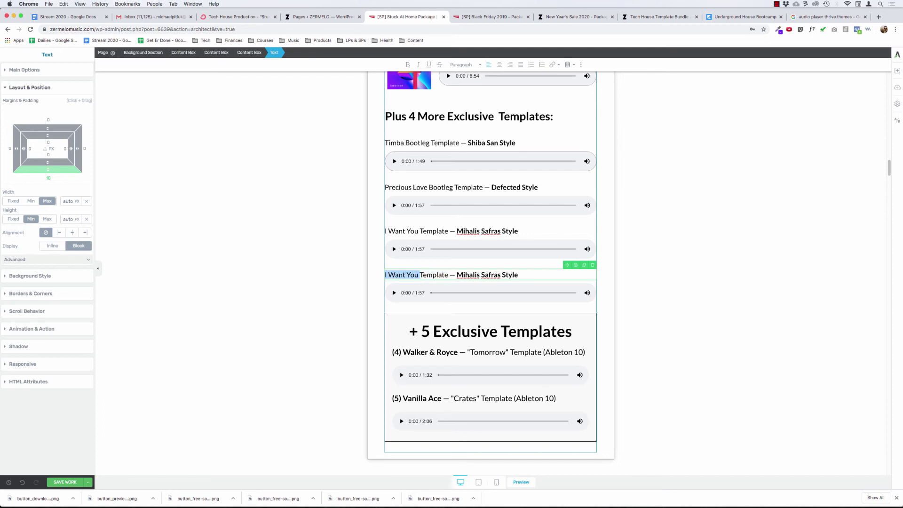
pyautogui.write('Crates')
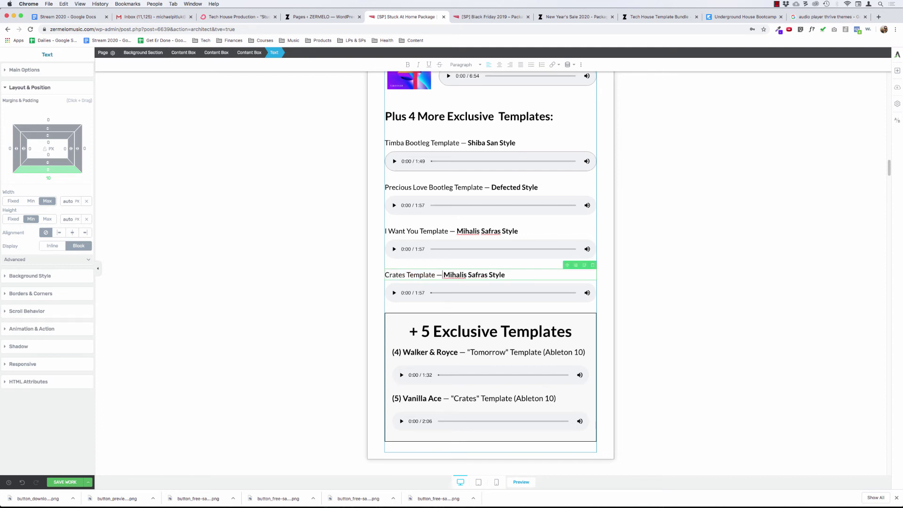
pyautogui.hotkey('alt', 'shift', 'Right')
pyautogui.hotkey('alt', 'shift', 'Right')
pyautogui.write('Vanill')
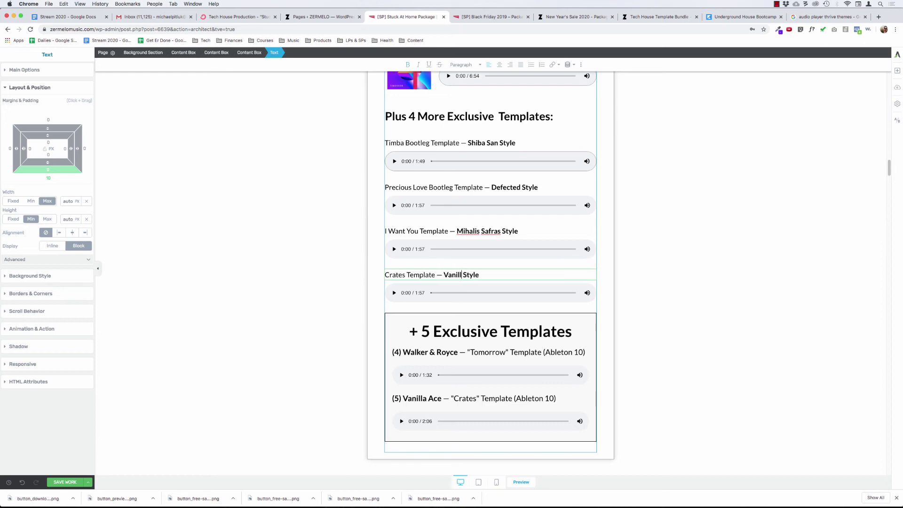
pyautogui.write('a Ace')
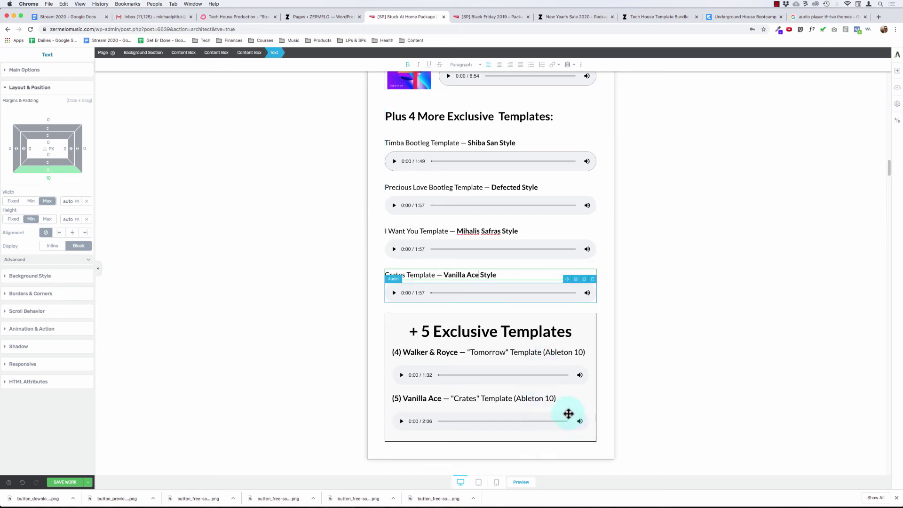
# Replace the Crates block's copied audio player with the Vanilla Ace player from the "+ 5 Exclusive Templates" box.
pyautogui.click(558, 394)
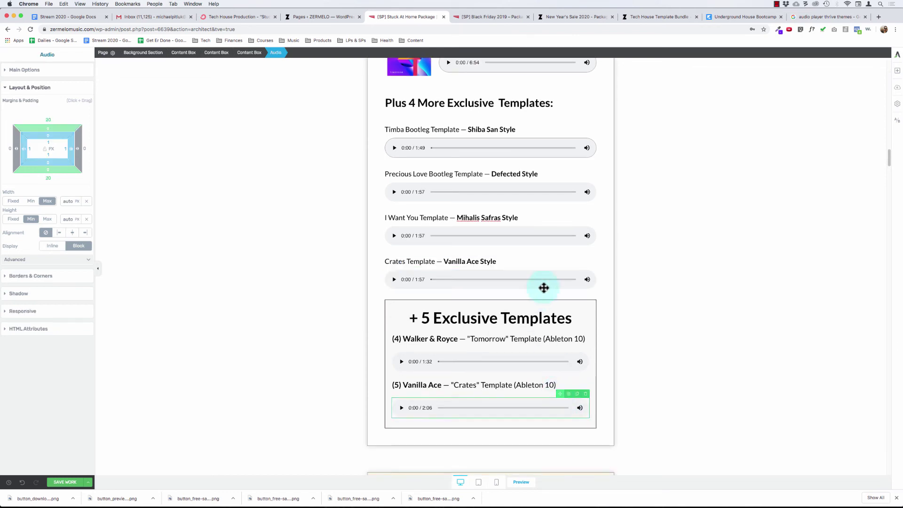
pyautogui.moveTo(544, 288); pyautogui.dragTo(579, 306)
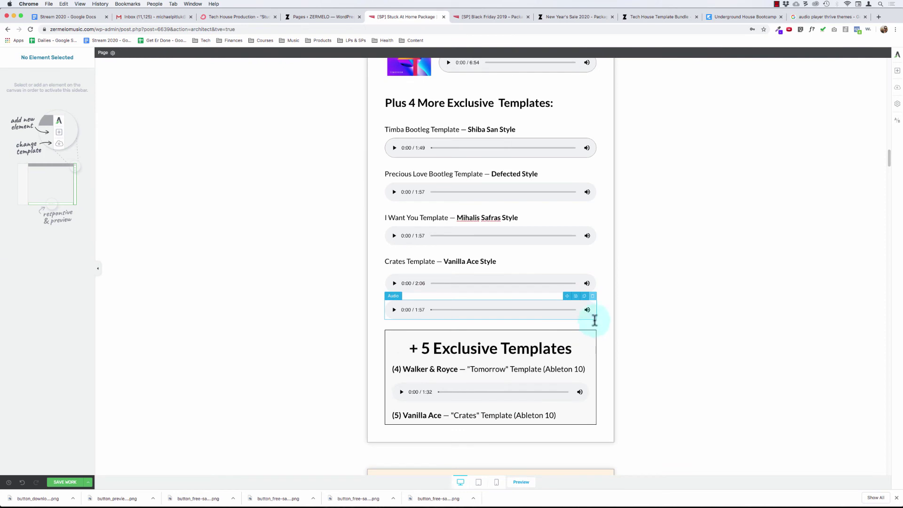
pyautogui.press('Delete')
# Delete the old "+ 5 Exclusive Templates" box with its remaining contents.
pyautogui.click(594, 311)
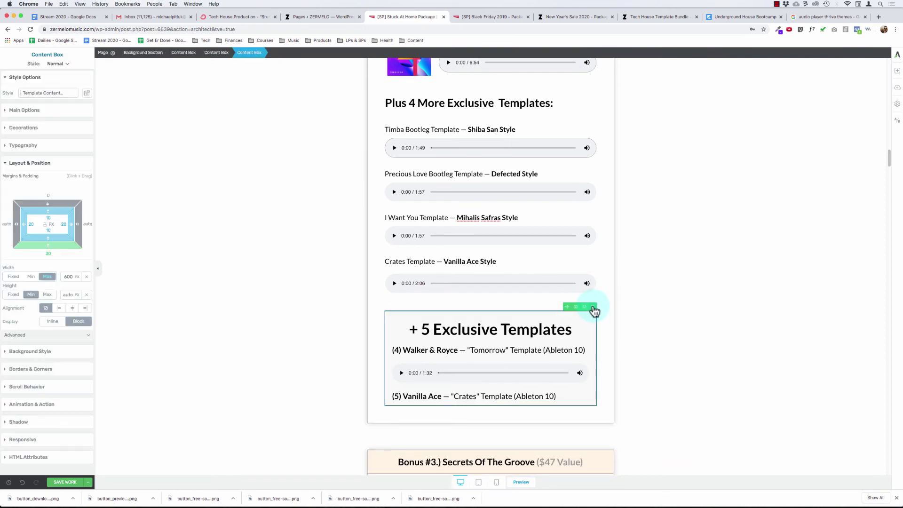
pyautogui.press('Delete')
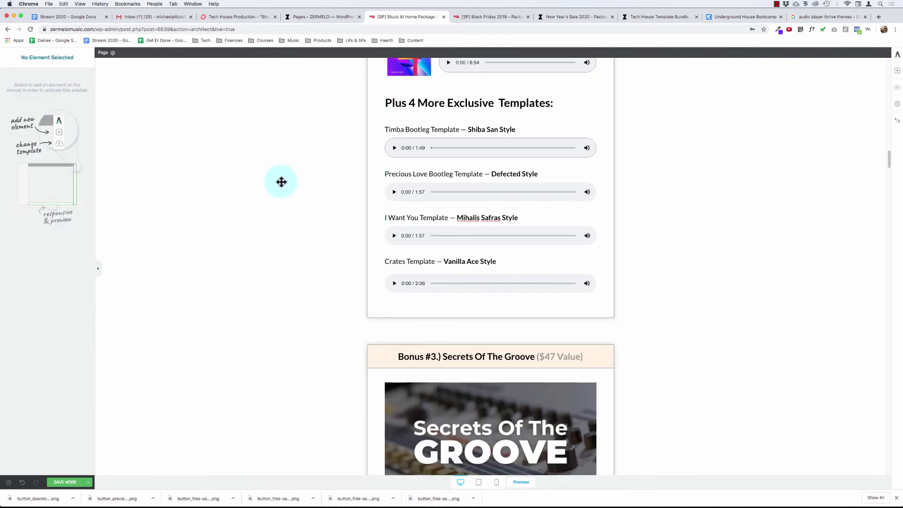
pyautogui.click(277, 178)
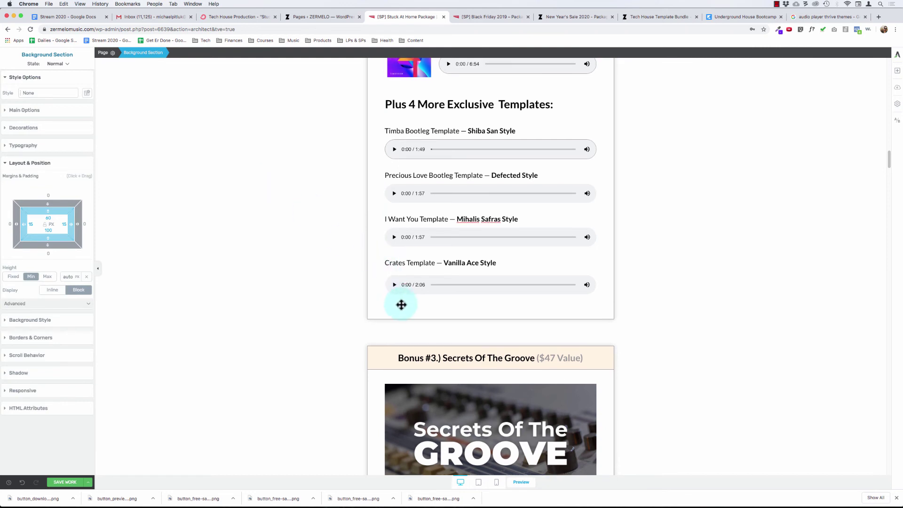
# Check the layout and font size settings of the Crates Template title.
pyautogui.scroll(2, 402, 301)
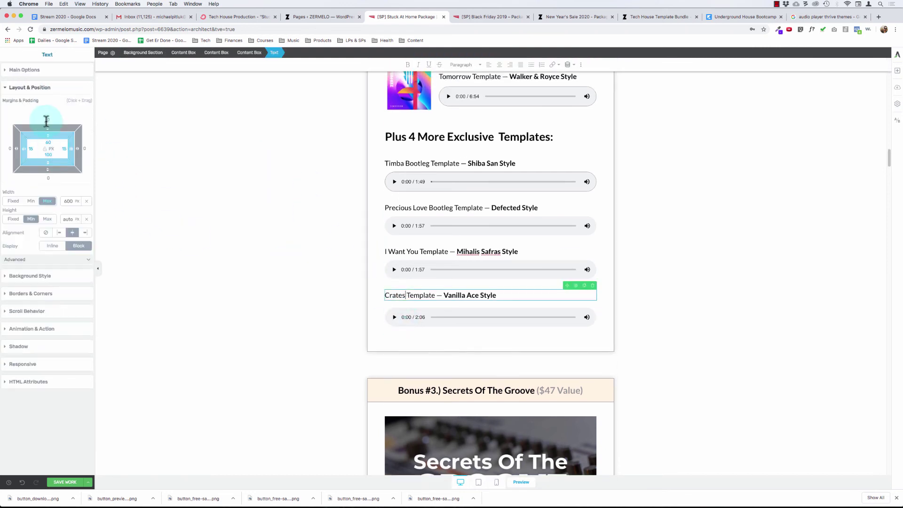
pyautogui.moveTo(47, 176); pyautogui.dragTo(81, 173)
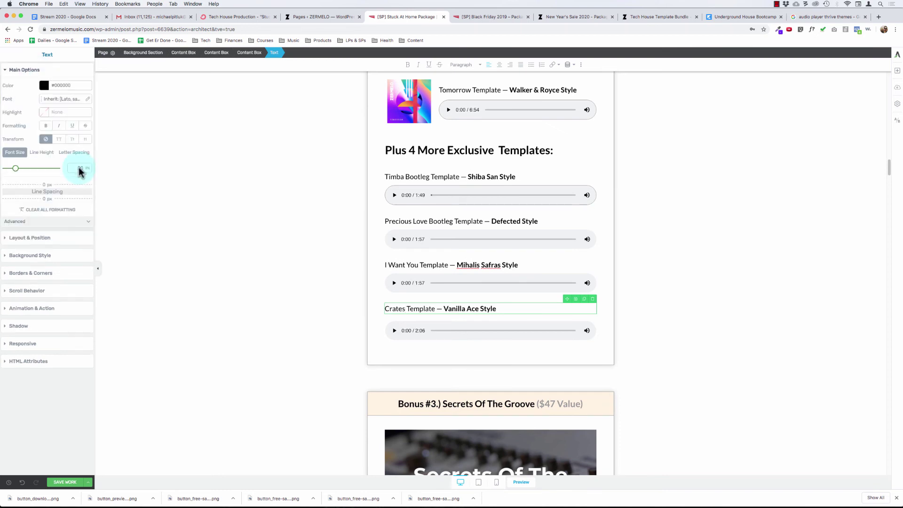
pyautogui.click(238, 221)
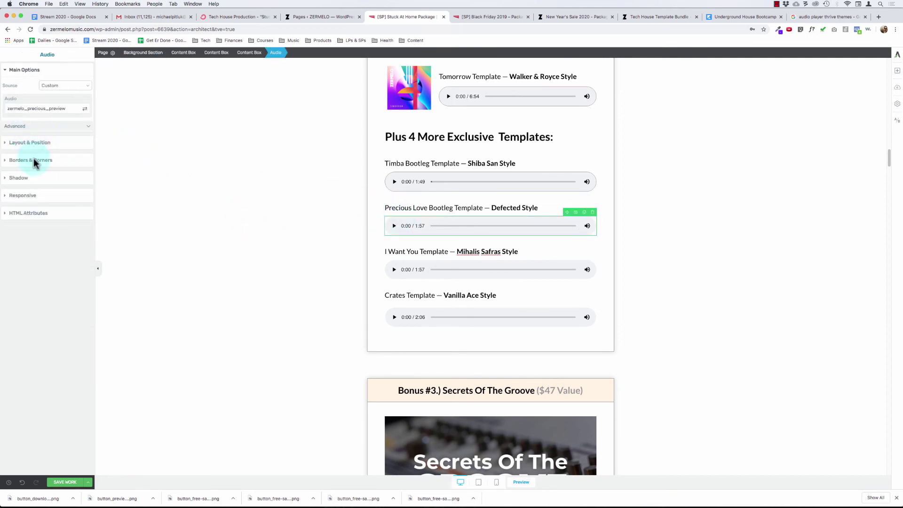
# Add 1 px solid borders to the Precious Love and I Want You players, with corner radii of 304 px and 225 px respectively.
pyautogui.click(45, 163)
pyautogui.click(66, 135)
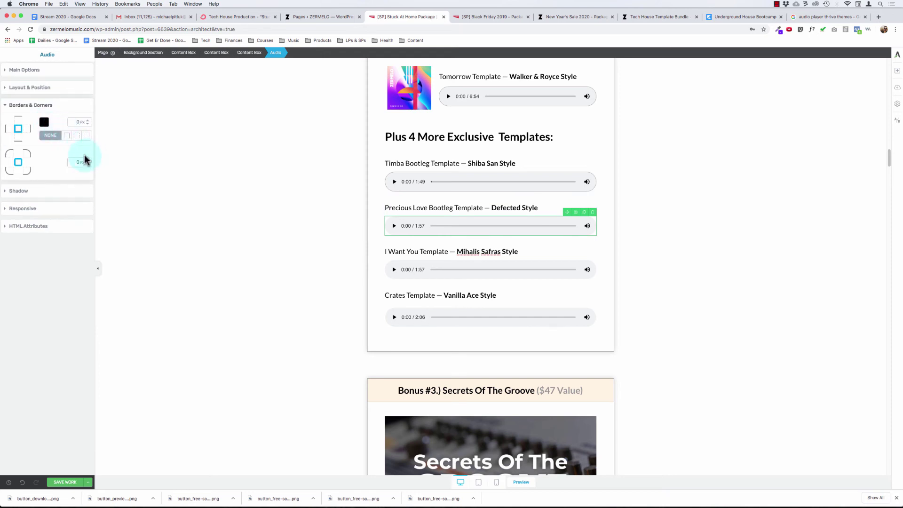
pyautogui.moveTo(88, 166); pyautogui.dragTo(130, 56)
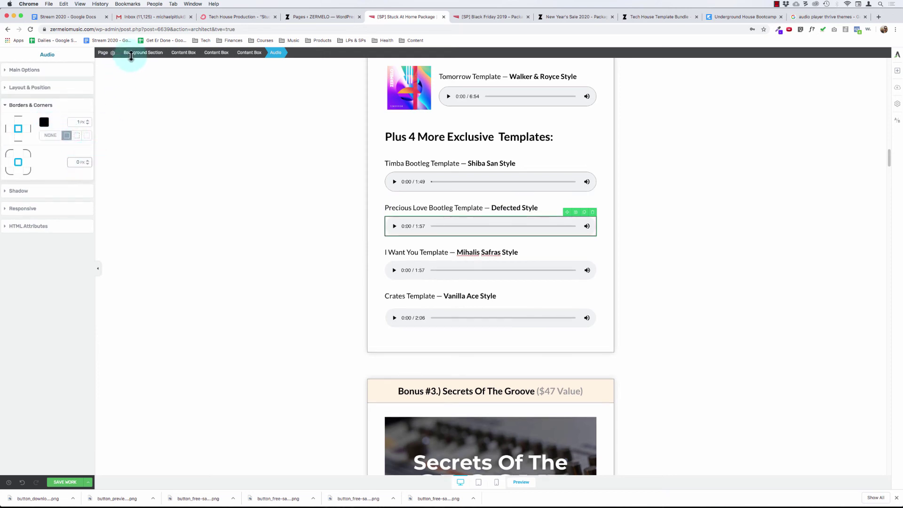
pyautogui.click(408, 265)
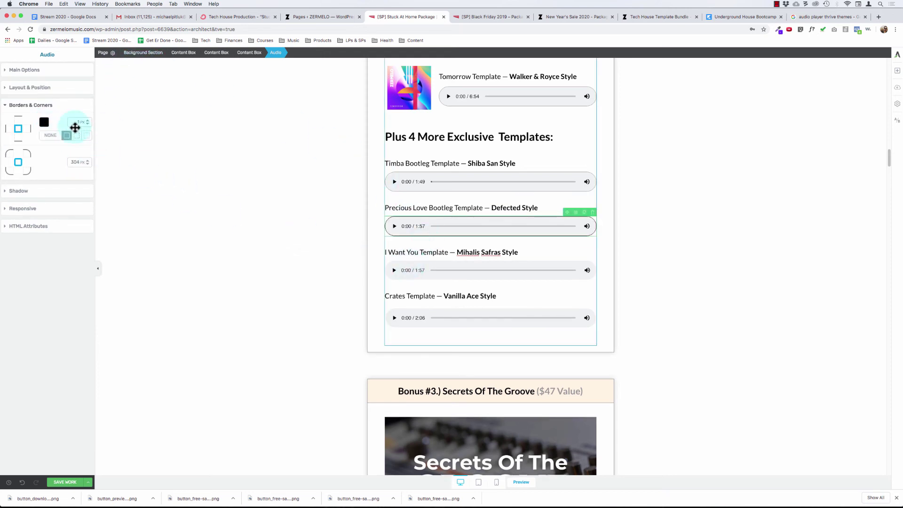
pyautogui.moveTo(88, 164); pyautogui.dragTo(100, 83)
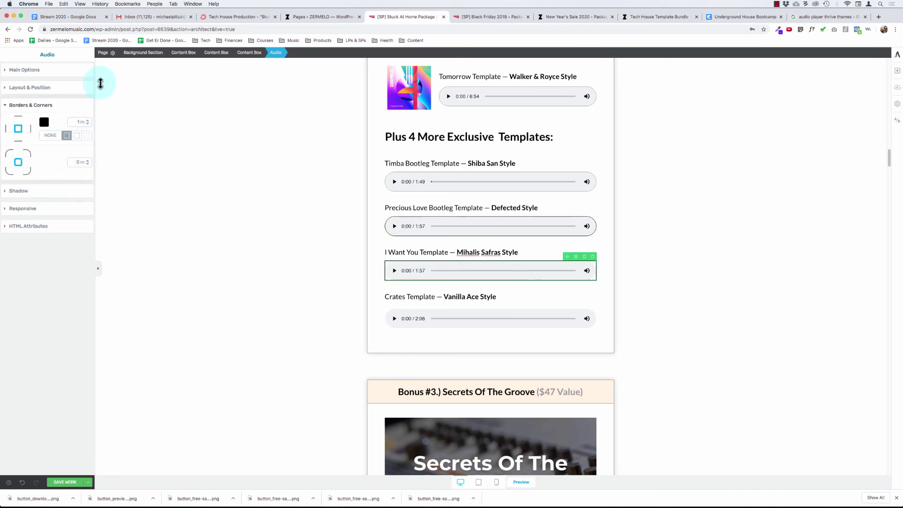
# Change the border color of the Precious Love and I Want You audio players to grey, hex 999.
pyautogui.click(396, 181)
pyautogui.click(399, 224)
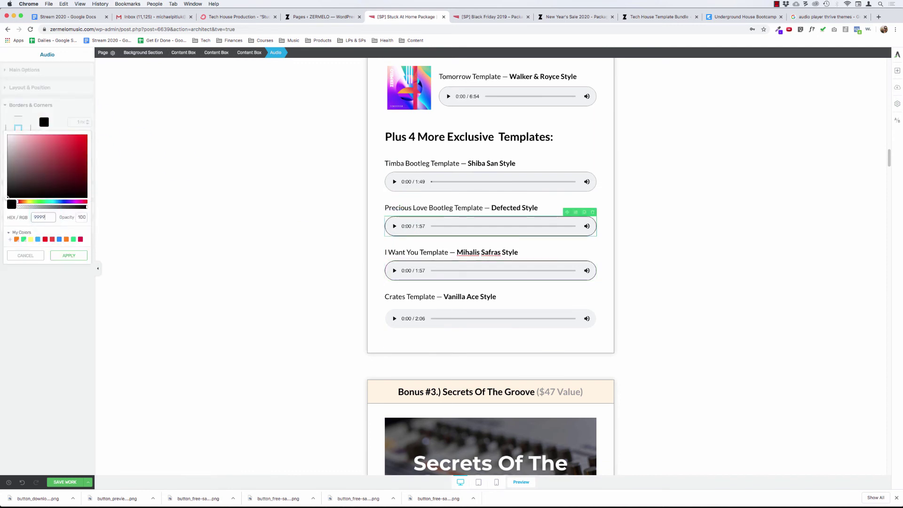
pyautogui.press('Return')
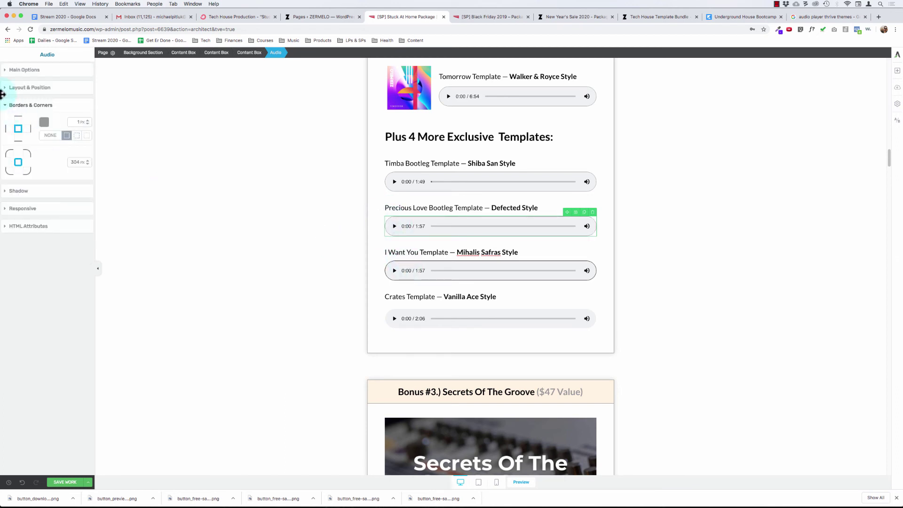
pyautogui.click(39, 118)
pyautogui.click(47, 221)
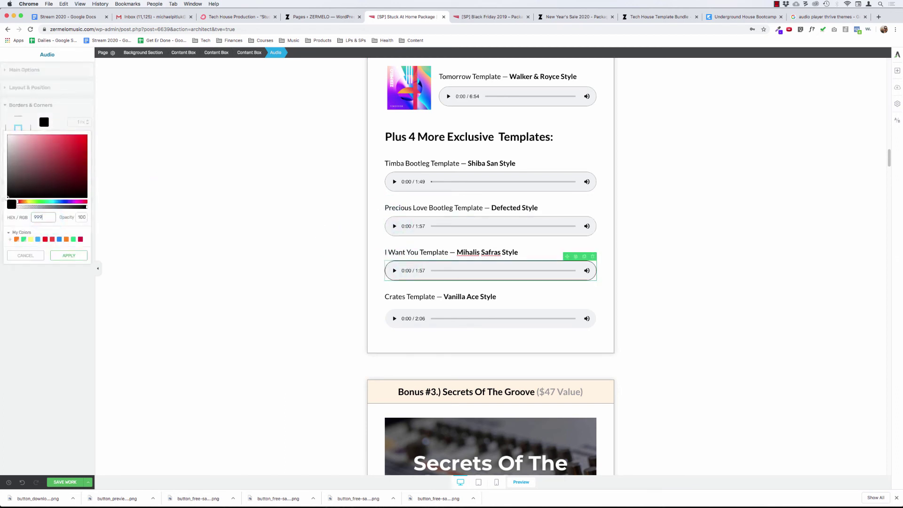
pyautogui.write('999')
pyautogui.press('Return')
# Give the Crates audio player a 1 px solid border in hex 999999 with fully rounded corners.
pyautogui.click(398, 304)
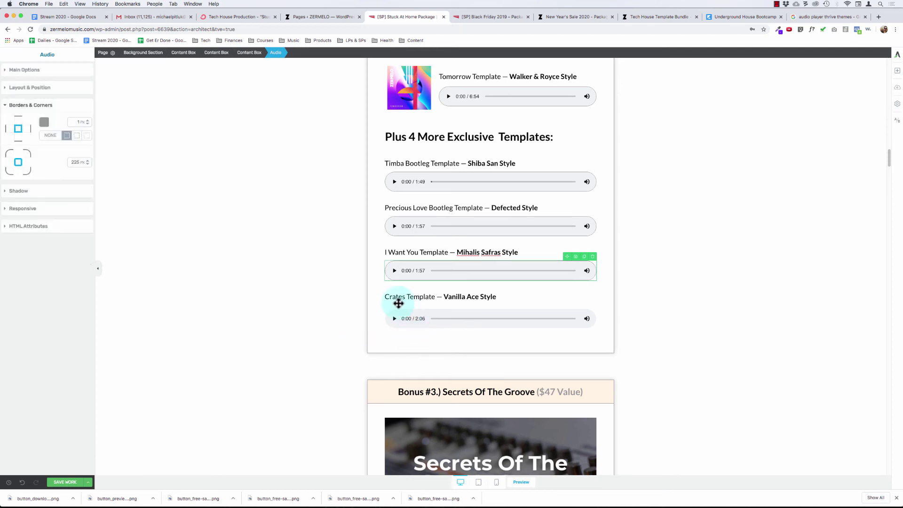
pyautogui.click(47, 123)
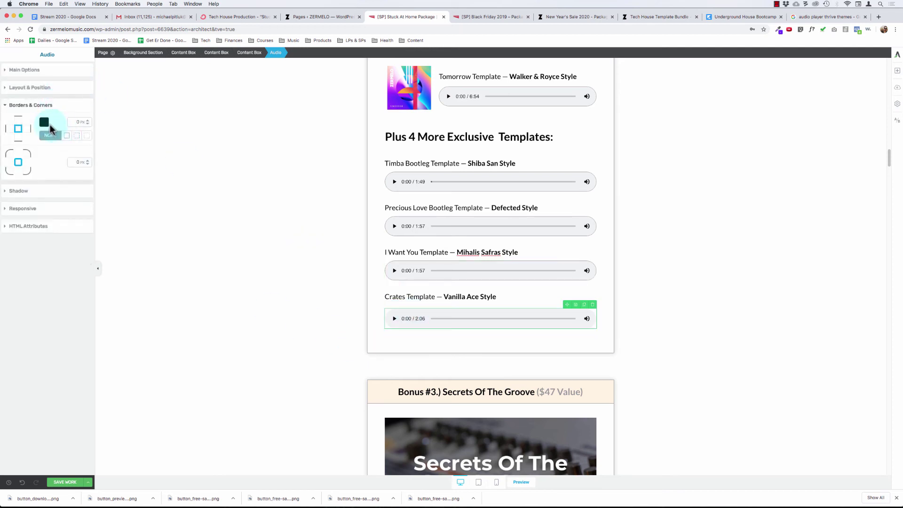
pyautogui.click(67, 135)
pyautogui.click(45, 123)
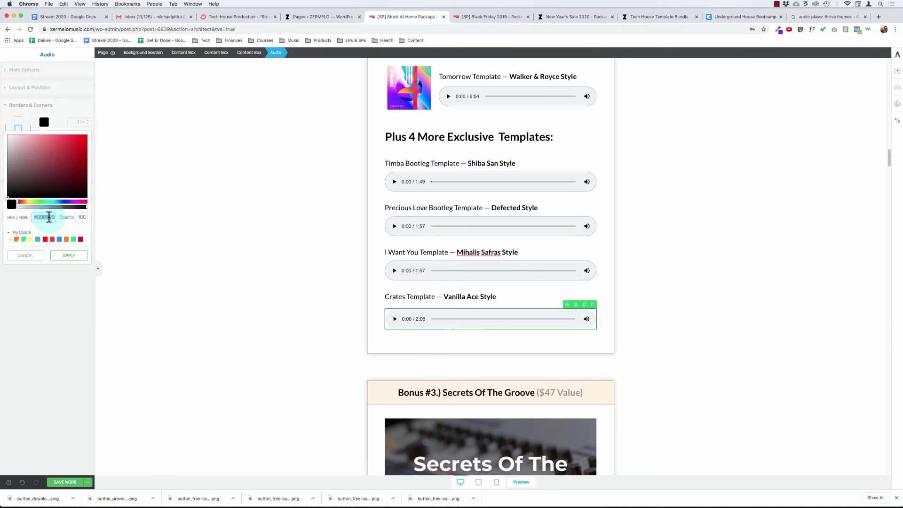
pyautogui.write('999999')
pyautogui.click(68, 256)
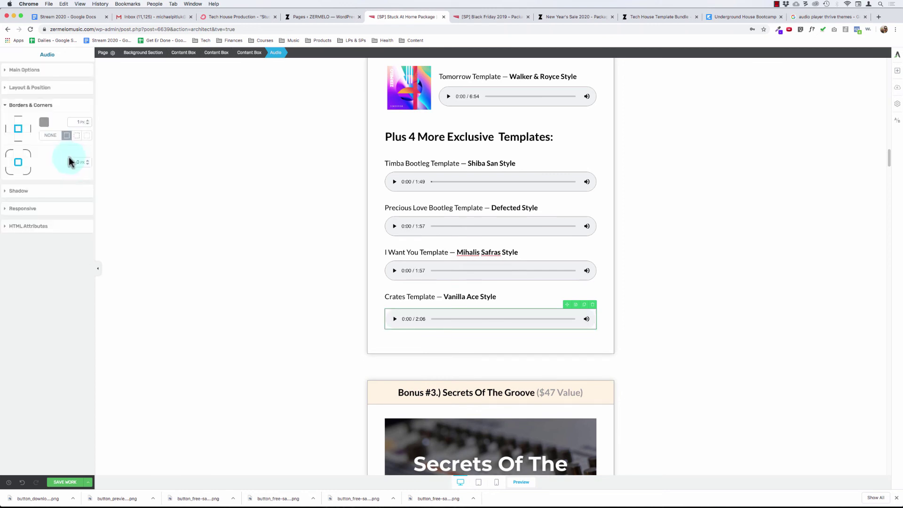
pyautogui.moveTo(99, 97); pyautogui.dragTo(260, 142)
pyautogui.click(260, 142)
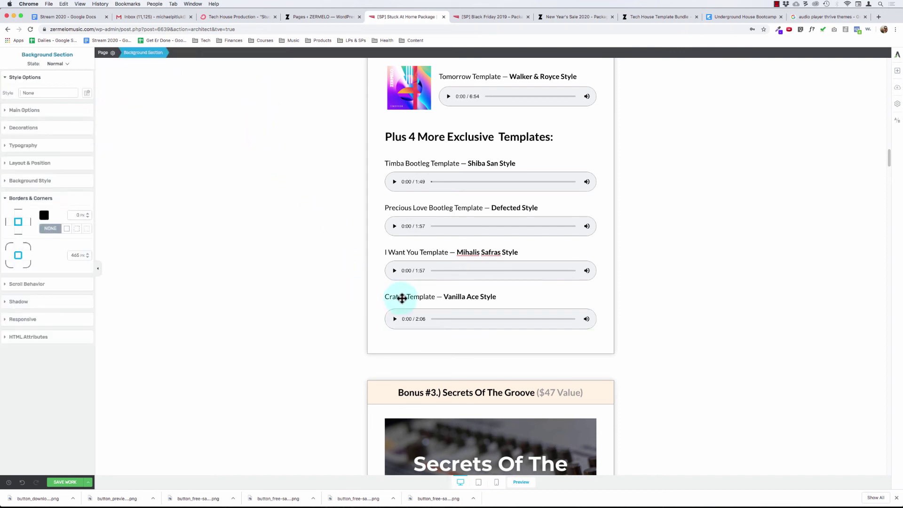
# Set all padding and the vertical margins of the Crates audio player to 0.
pyautogui.click(406, 312)
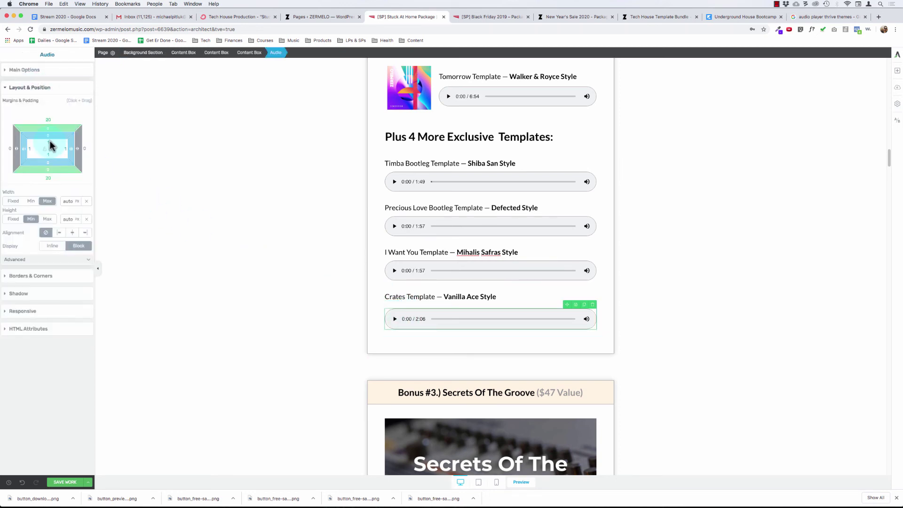
pyautogui.click(50, 143)
pyautogui.write('0')
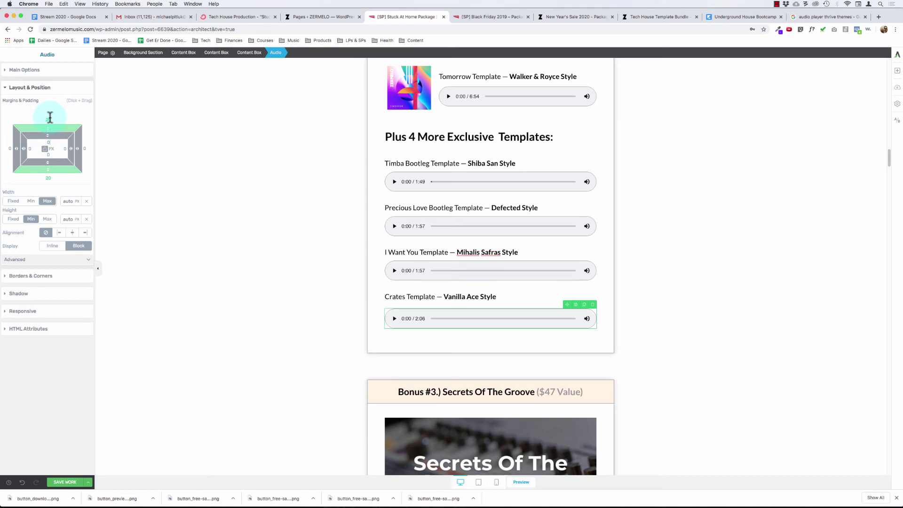
pyautogui.click(50, 120)
pyautogui.write('0')
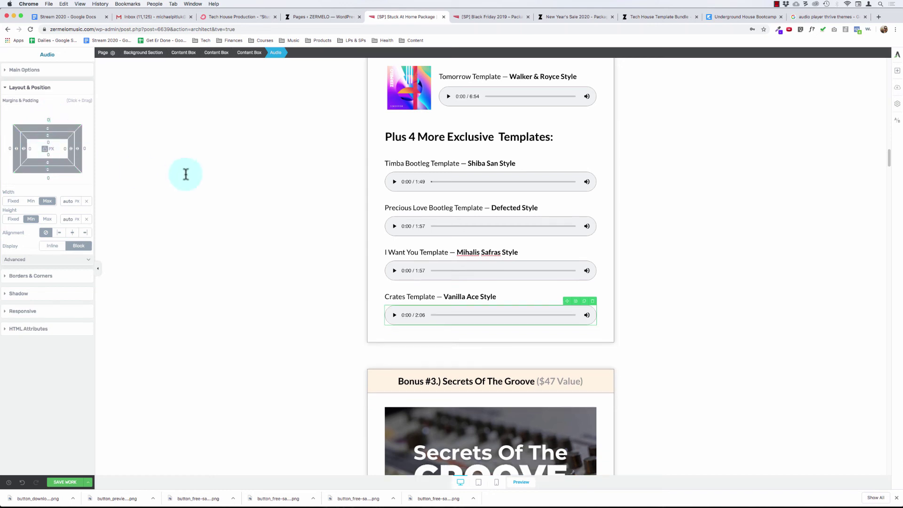
pyautogui.click(193, 169)
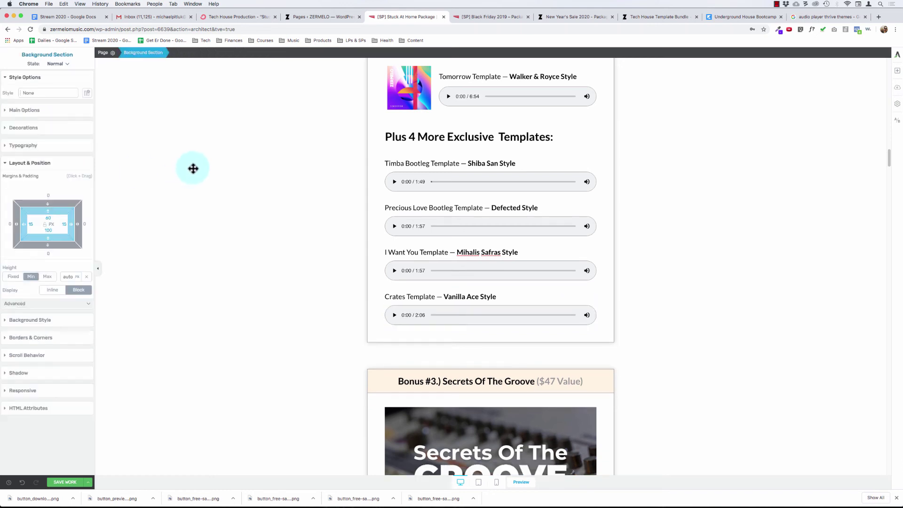
# Review the Tech House Template Bundle section from its header down to the exclusive templates list.
pyautogui.scroll(10, 193, 168)
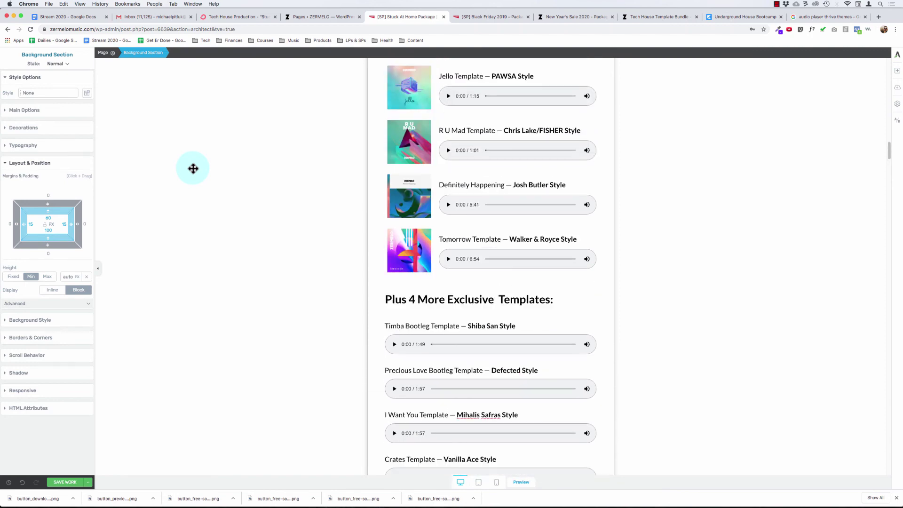
pyautogui.scroll(7, 192, 168)
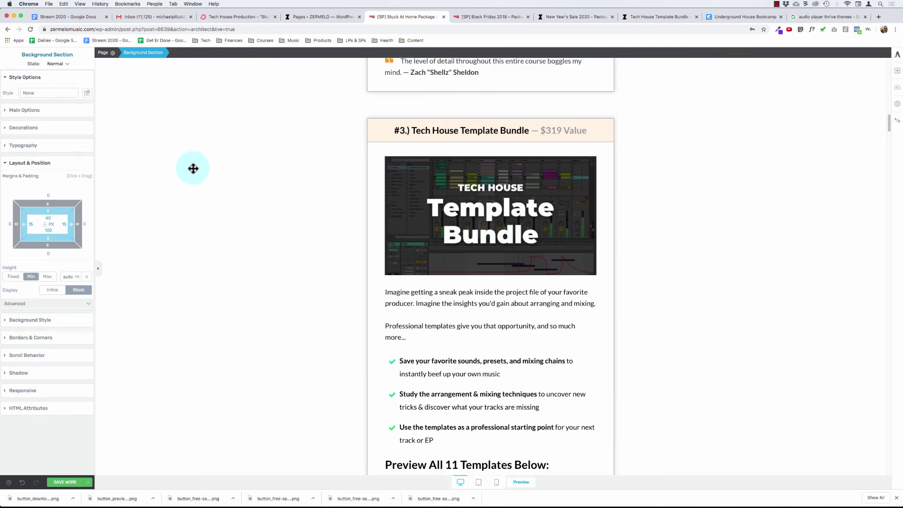
pyautogui.scroll(-6, 193, 168)
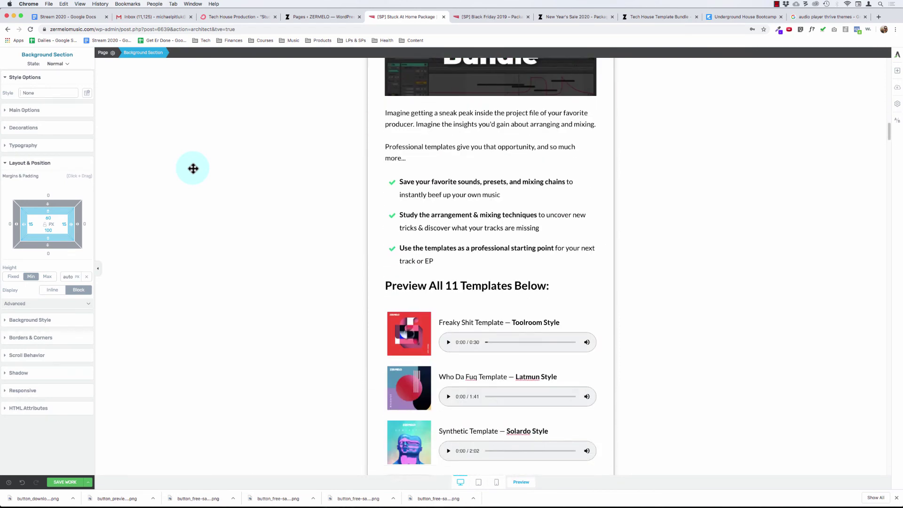
pyautogui.scroll(-9, 192, 169)
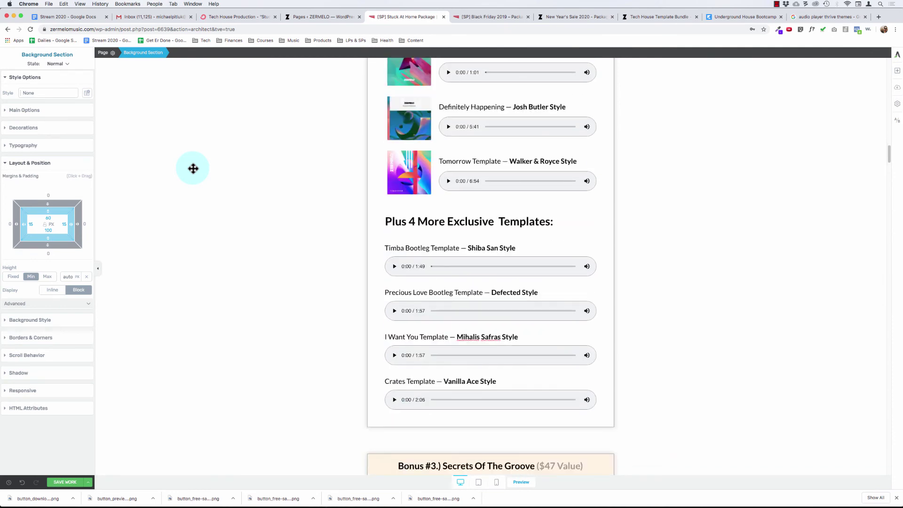
# Remove "Chris Lake/" from the R U Mad template title so it reads "R U Mad Template — FISHER Style".
pyautogui.scroll(2, 193, 168)
pyautogui.scroll(3, 193, 168)
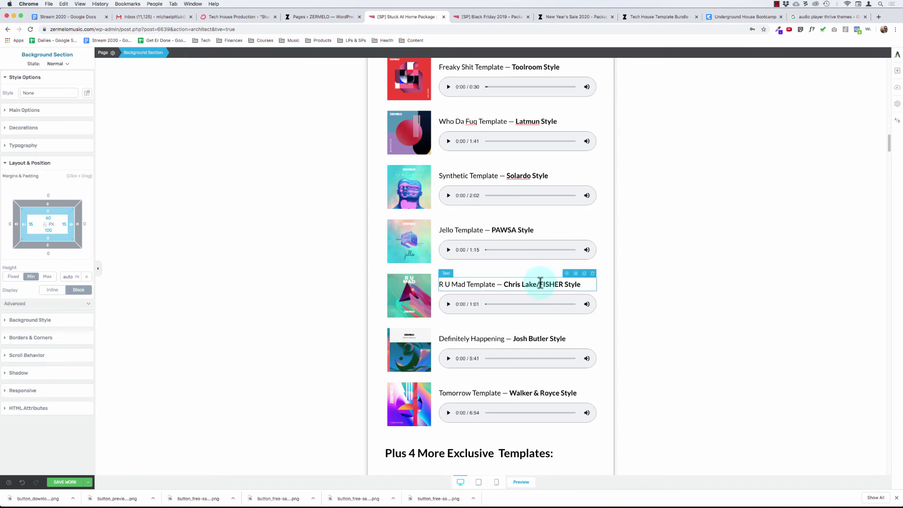
pyautogui.click(553, 288)
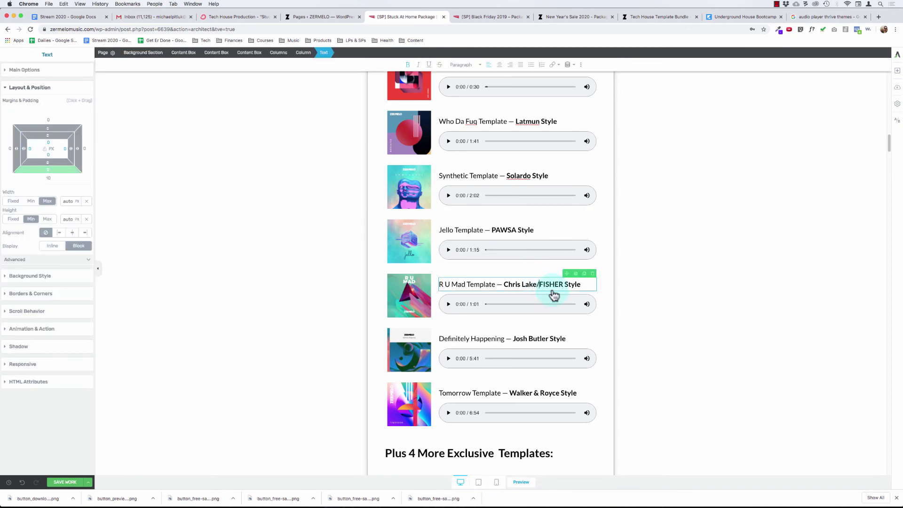
pyautogui.press('BackSpace')
pyautogui.press('BackSpace')
pyautogui.press('BackSpace')
pyautogui.press('BackSpace')
pyautogui.press('BackSpace')
pyautogui.press('BackSpace')
pyautogui.press('BackSpace')
pyautogui.press('BackSpace')
pyautogui.press('BackSpace')
pyautogui.press('BackSpace')
pyautogui.press('BackSpace')
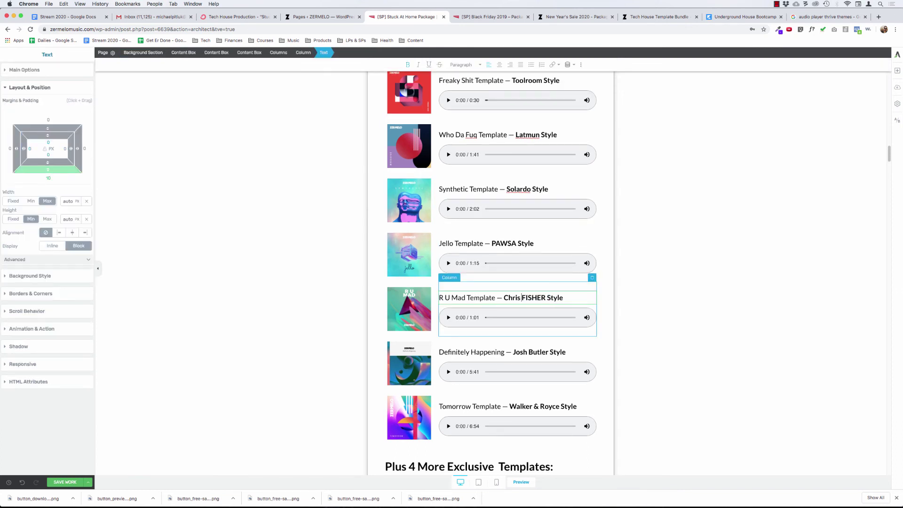
pyautogui.press('Escape')
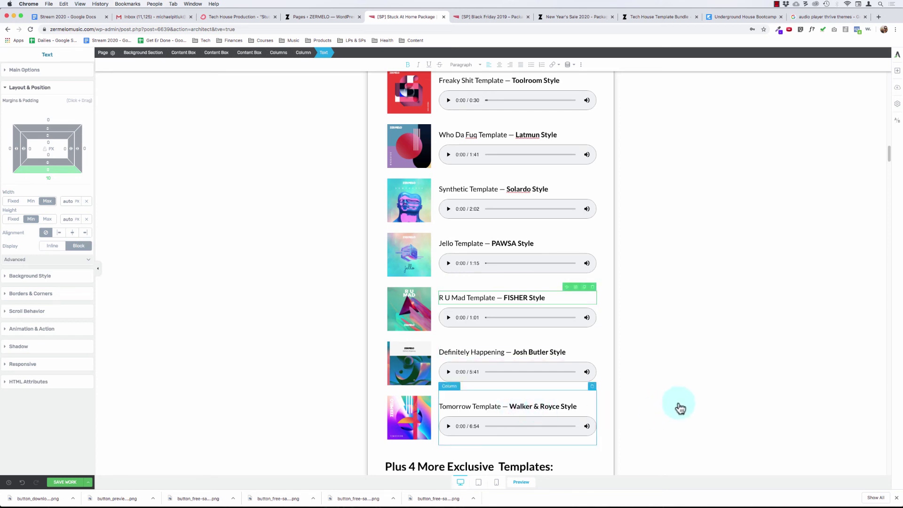
# Delete the word "Template" from the Tomorrow title so it reads "Tomorrow — Walker & Royce Style".
pyautogui.click(491, 398)
pyautogui.doubleClick(491, 393)
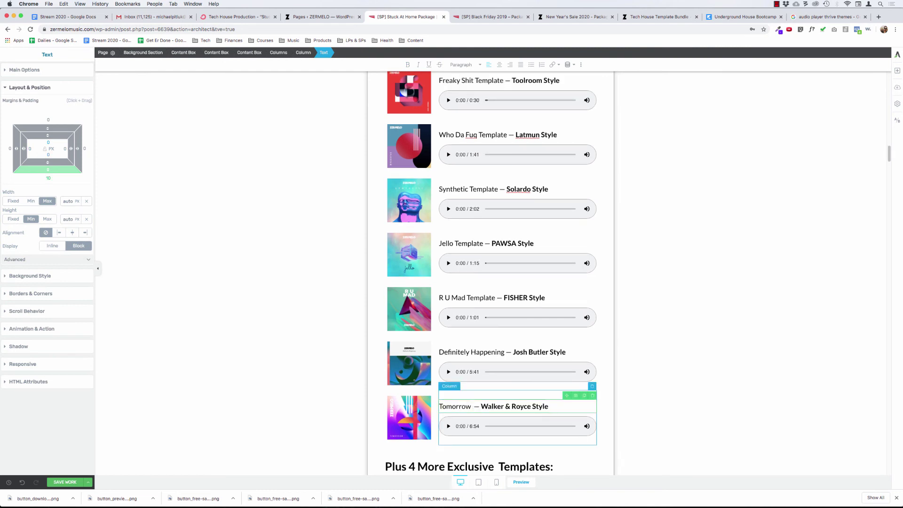
pyautogui.press('BackSpace')
pyautogui.click(698, 272)
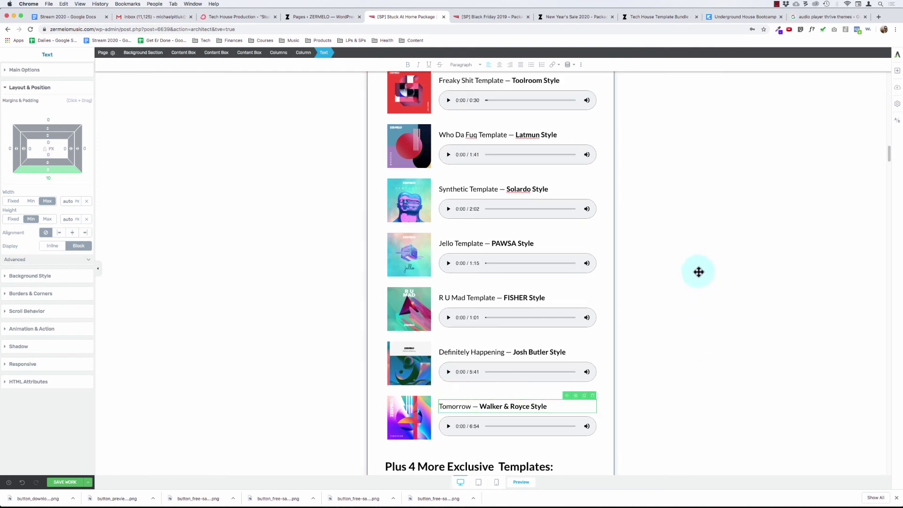
pyautogui.click(695, 270)
# Append "($29)" to the Toolroom Style template title and color the price grey, hex 999999.
pyautogui.scroll(-10, 695, 271)
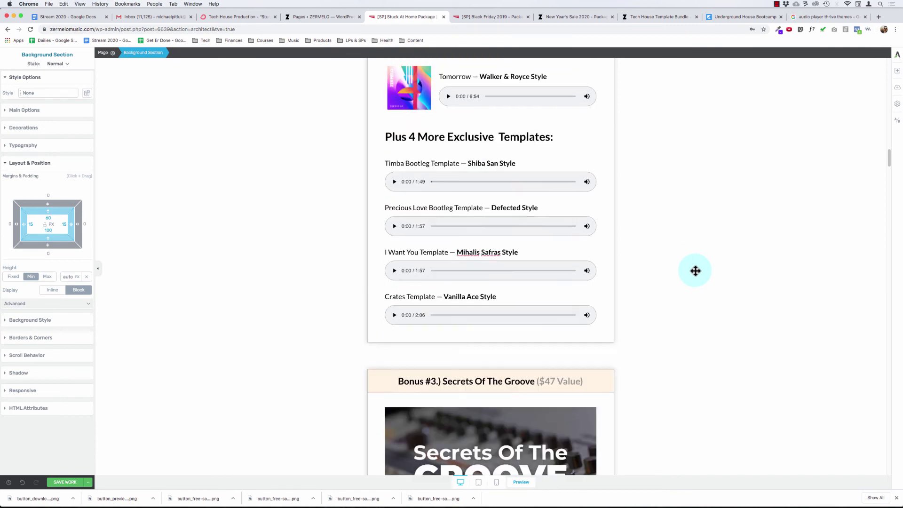
pyautogui.scroll(9, 695, 271)
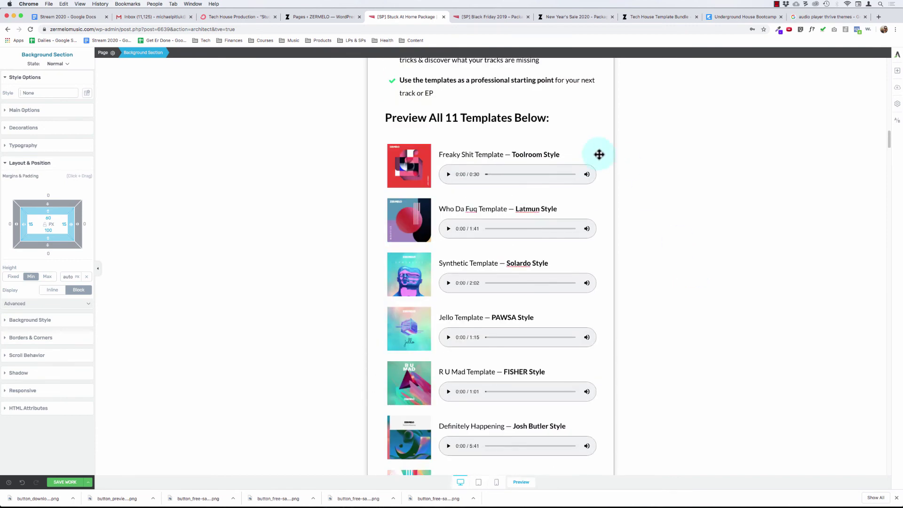
pyautogui.click(542, 163)
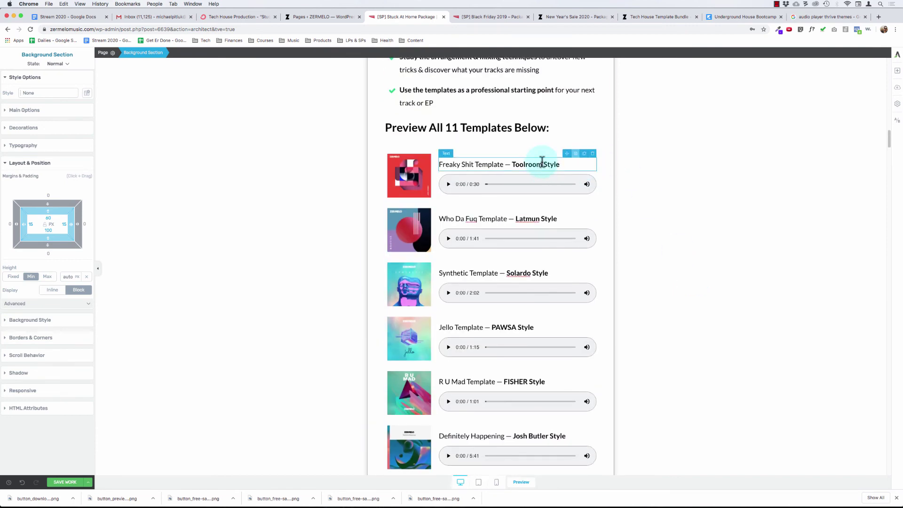
pyautogui.scroll(1, 543, 165)
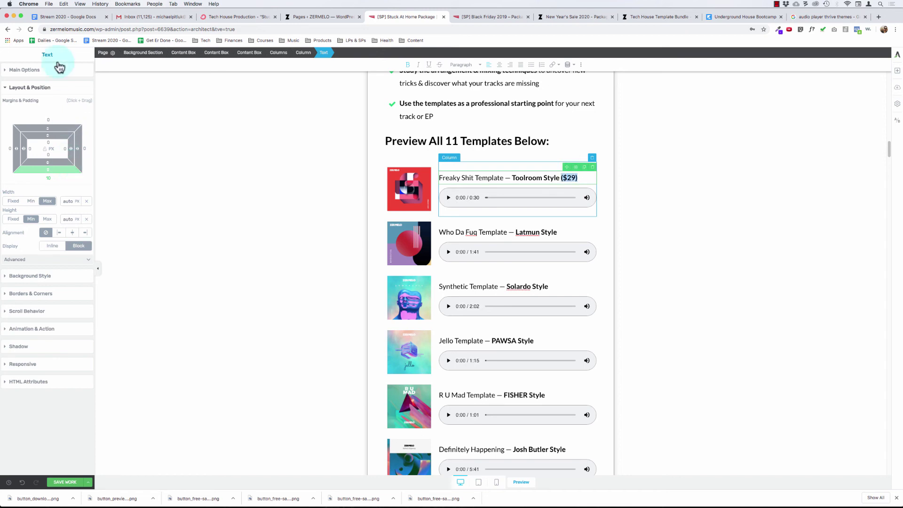
pyautogui.click(47, 72)
pyautogui.click(46, 85)
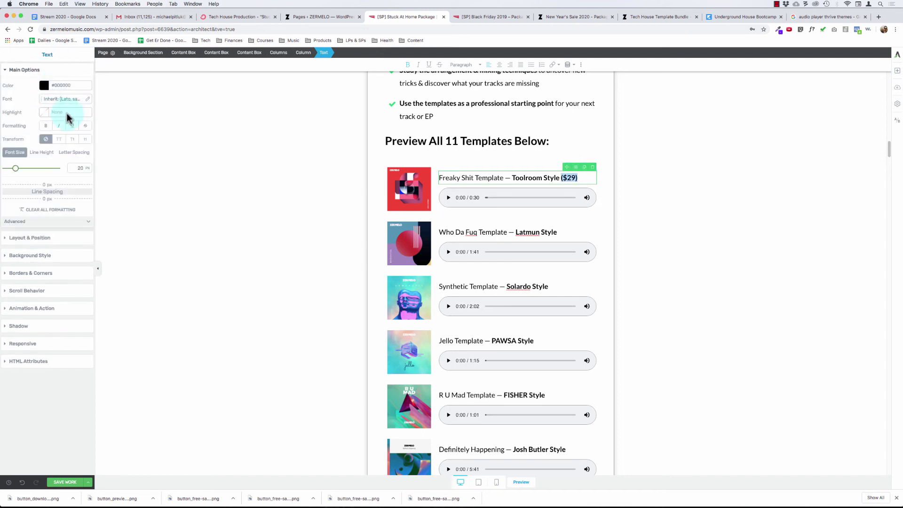
pyautogui.click(50, 180)
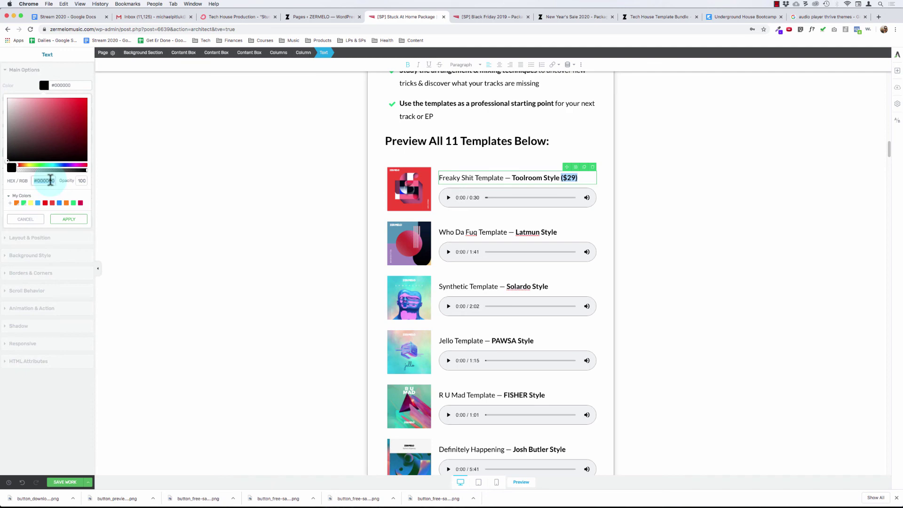
pyautogui.write('999999')
pyautogui.click(69, 219)
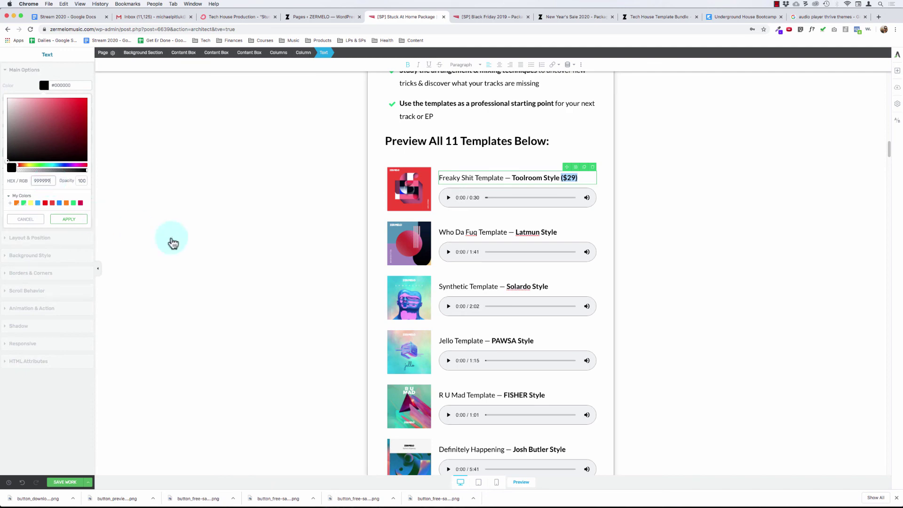
pyautogui.scroll(-3, 362, 181)
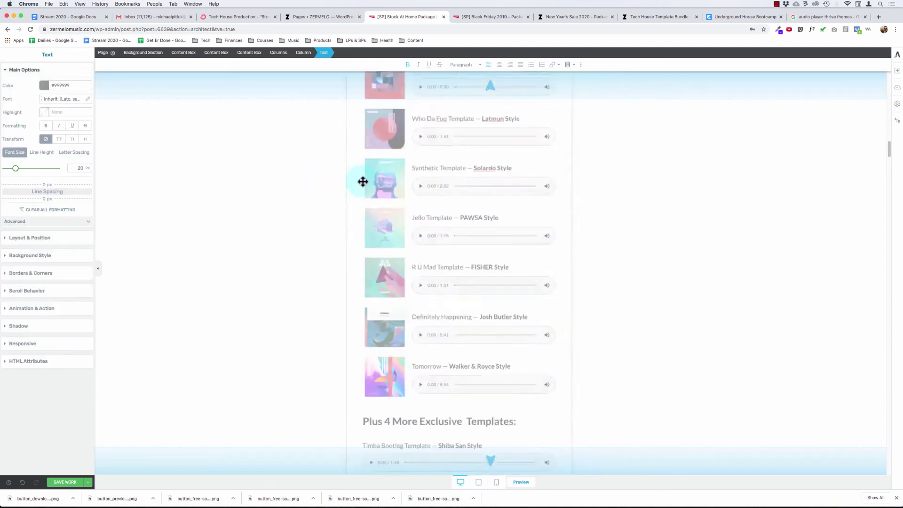
pyautogui.scroll(3, 419, 145)
pyautogui.click(420, 121)
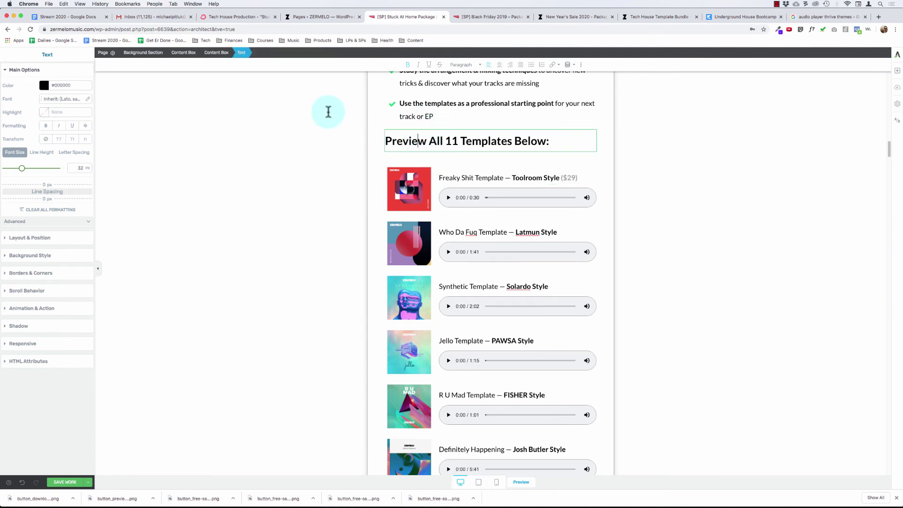
# Append "($29)" to the end of the Latmun Style template title.
pyautogui.click(529, 229)
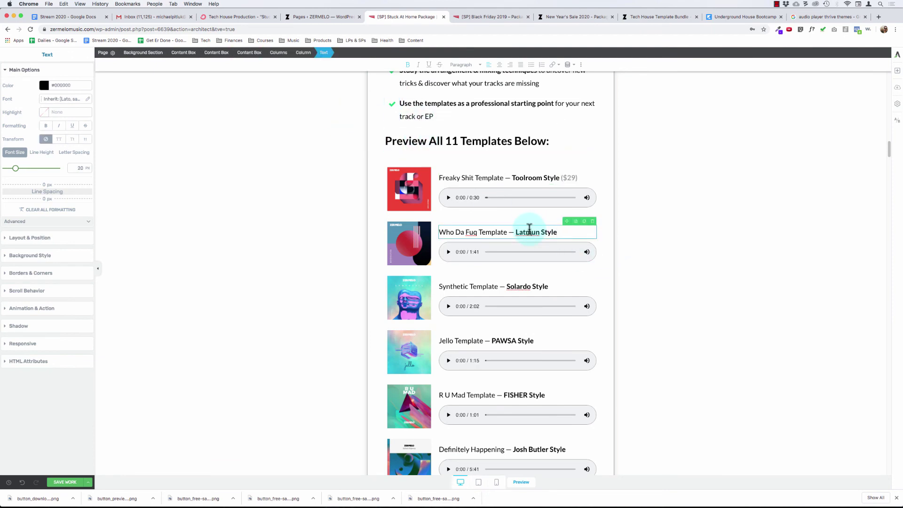
pyautogui.click(529, 229)
pyautogui.press('End')
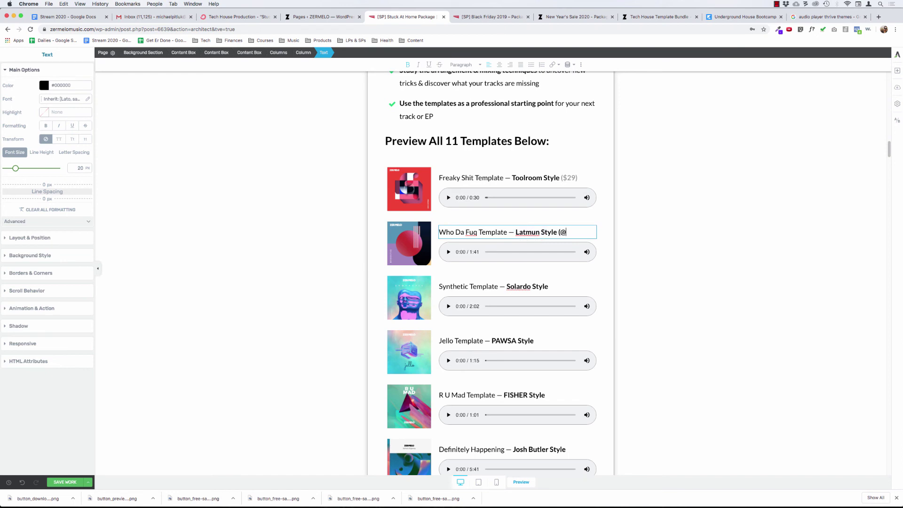
pyautogui.press('Left')
pyautogui.press('Left')
pyautogui.press('BackSpace')
pyautogui.write('$')
pyautogui.press('Left')
pyautogui.press('Left')
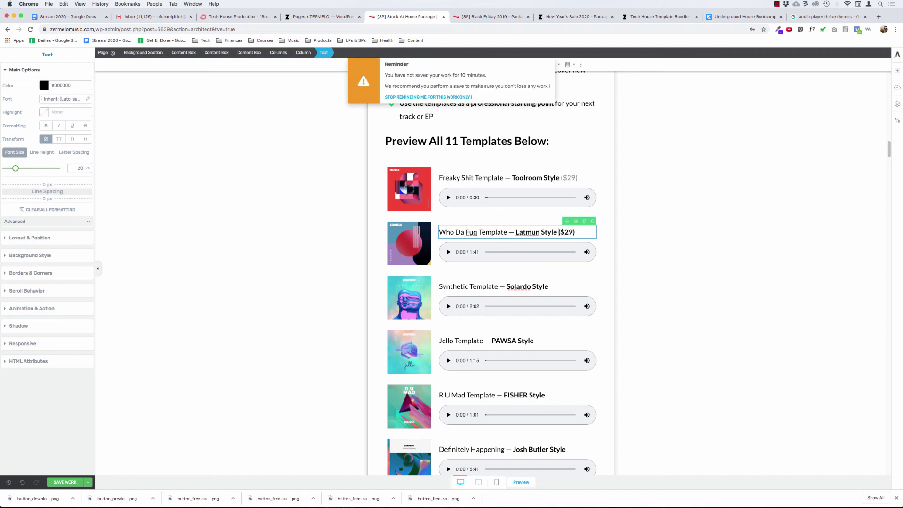
# Color the "($29)" price in the Latmun Style title grey, hex 999999.
pyautogui.hotkey('shift', 'End')
pyautogui.click(44, 85)
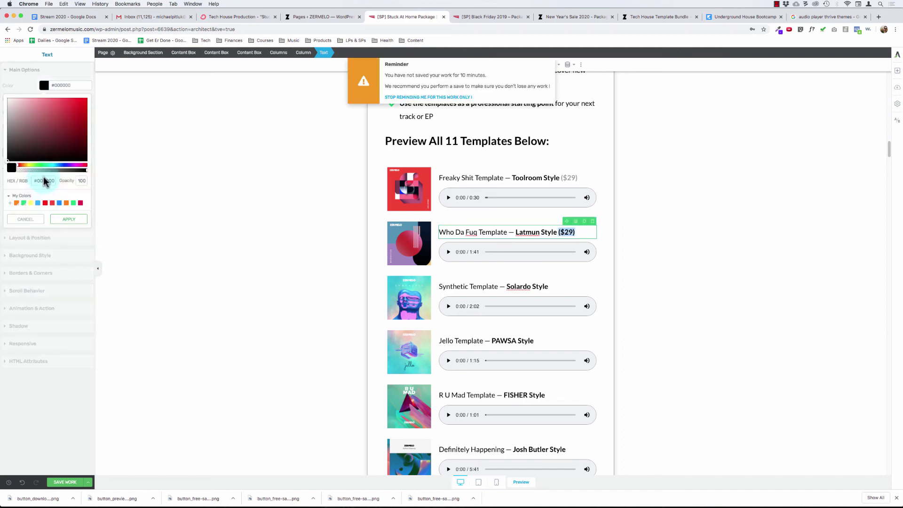
pyautogui.click(44, 180)
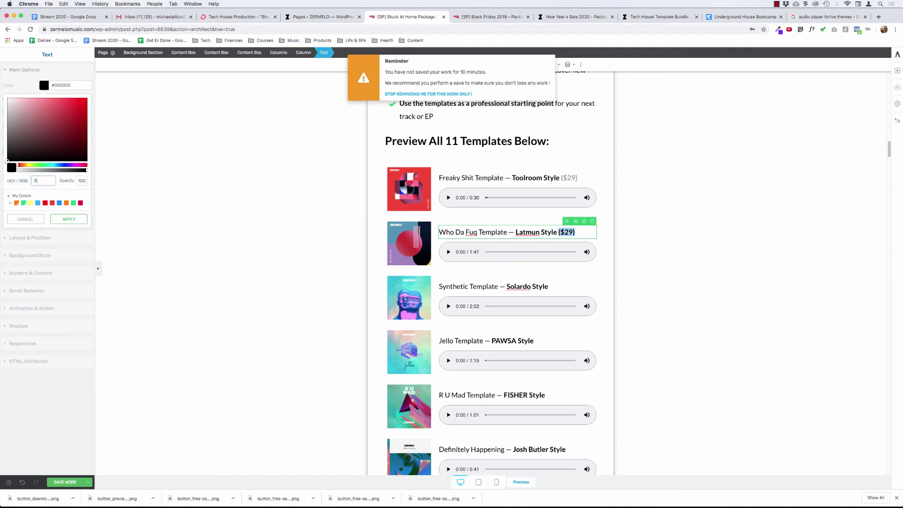
pyautogui.write('999999')
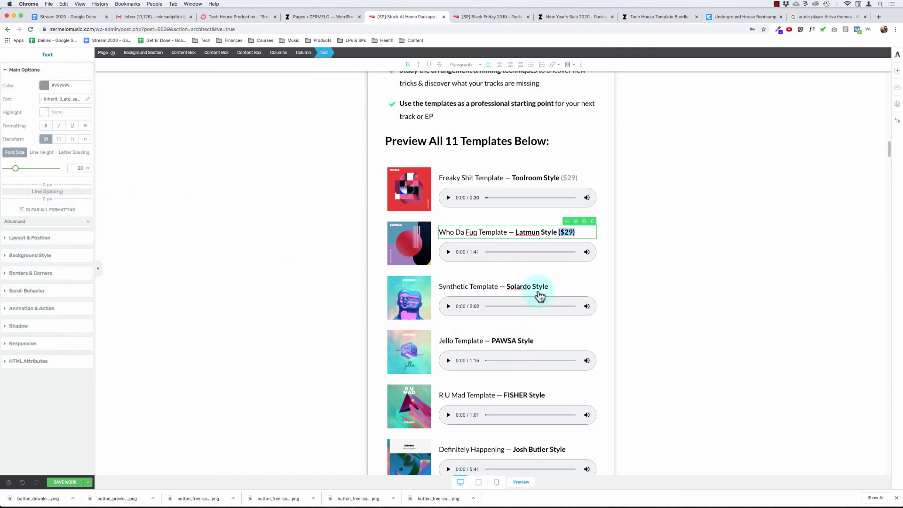
# Append "($29)" to the Synthetic Template — Solardo Style title and color the price grey, hex 999999.
pyautogui.click(536, 286)
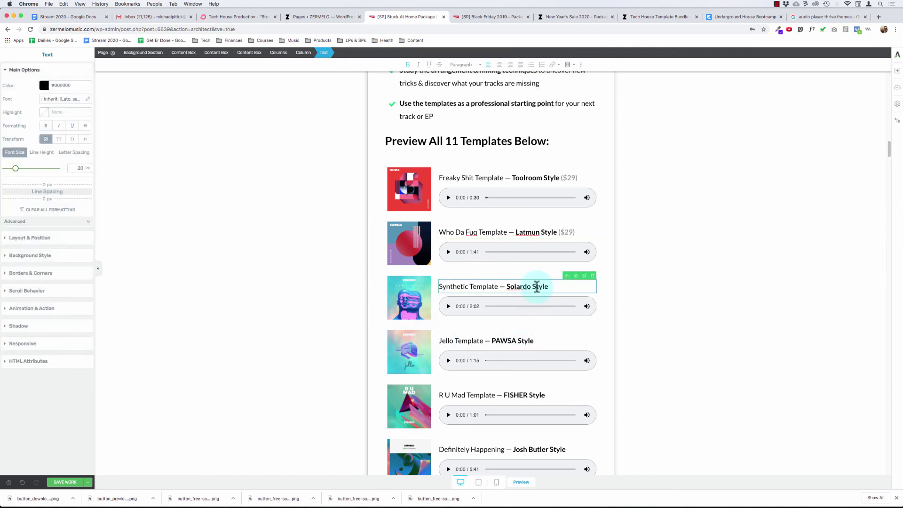
pyautogui.write('(')
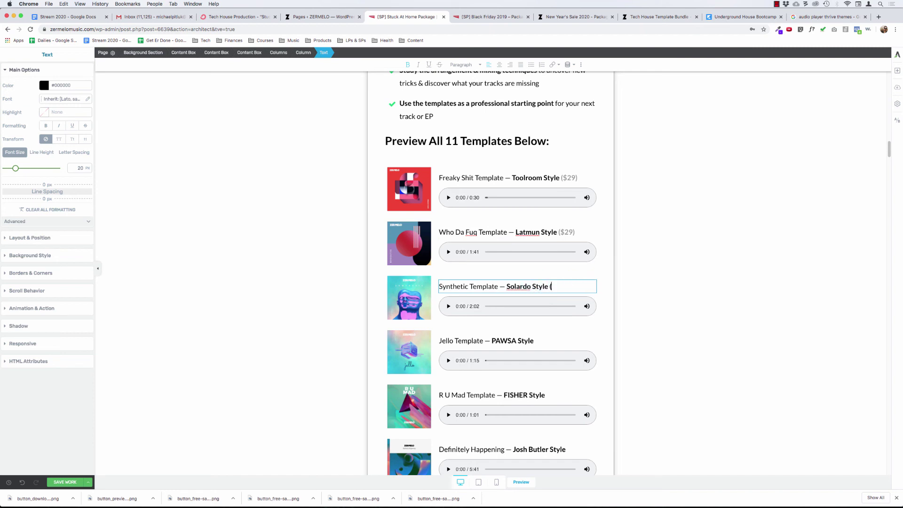
pyautogui.write('$29')
pyautogui.click(550, 284)
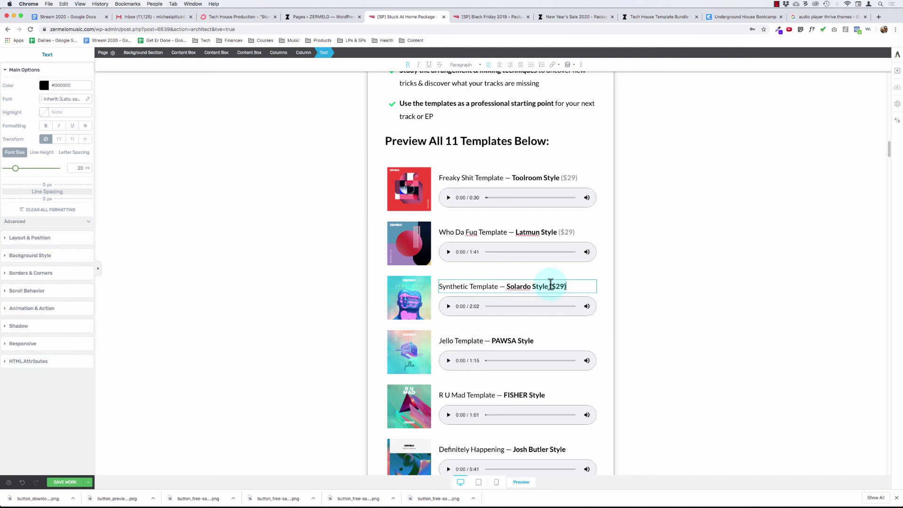
pyautogui.click(42, 85)
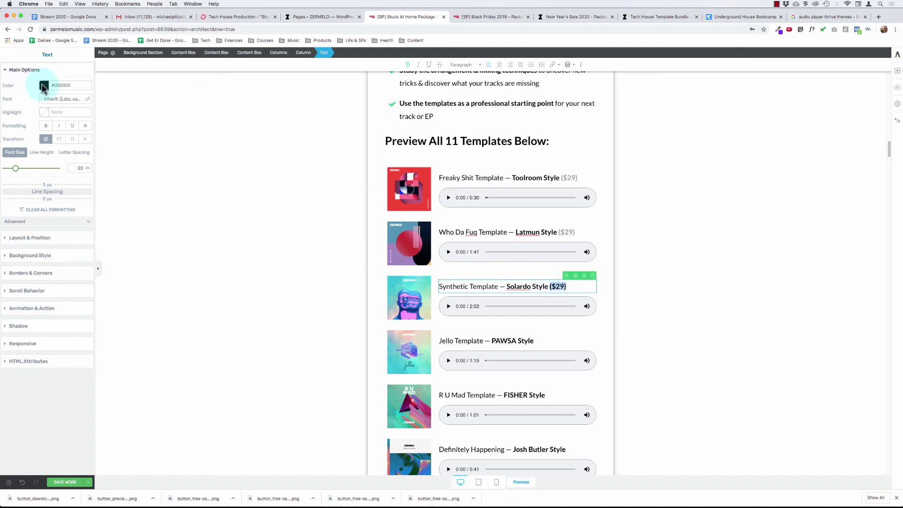
pyautogui.click(41, 181)
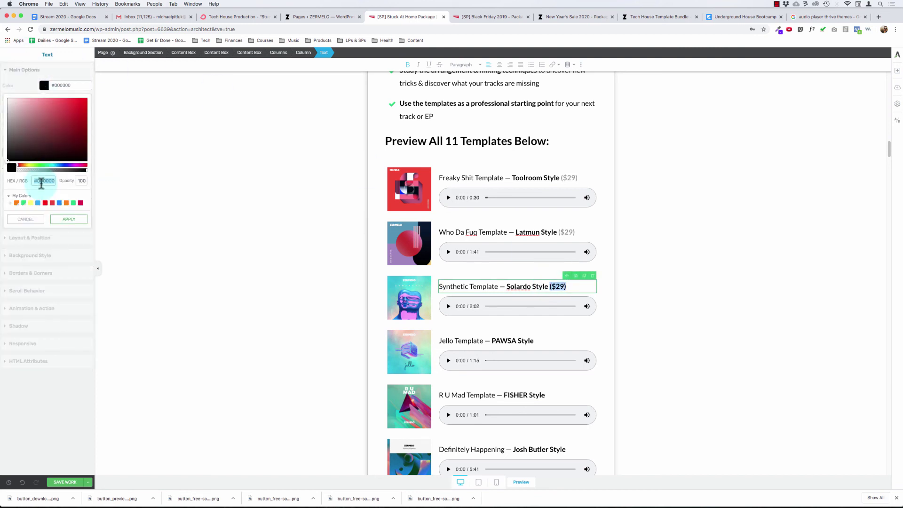
pyautogui.write('99999')
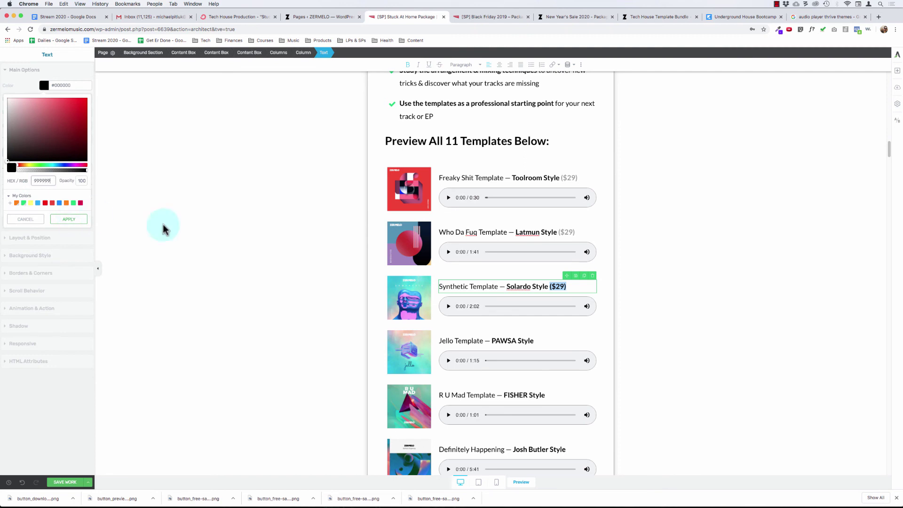
pyautogui.write('9')
pyautogui.press('Return')
# Append "($29)" to the Jello Template — PAWSA Style title and color the price grey, hex 999999.
pyautogui.click(538, 341)
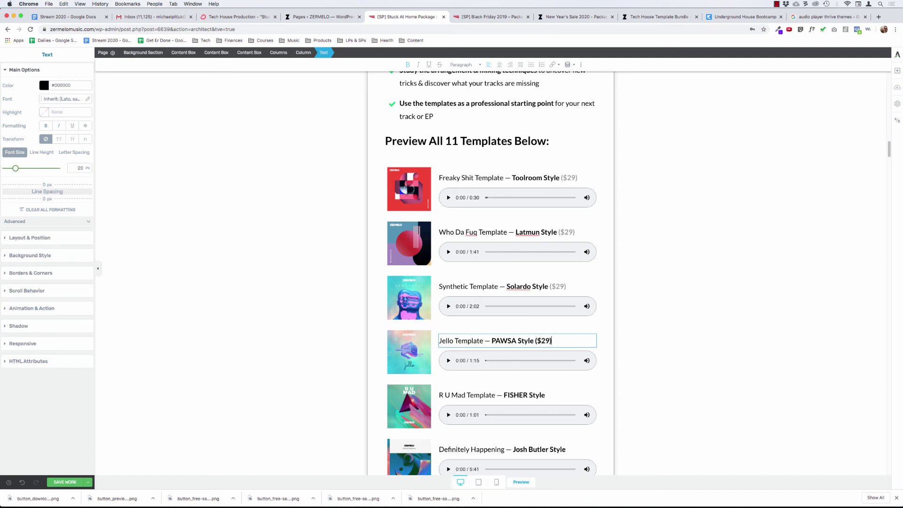
pyautogui.click(536, 337)
pyautogui.moveTo(536, 338); pyautogui.dragTo(552, 341)
pyautogui.click(45, 86)
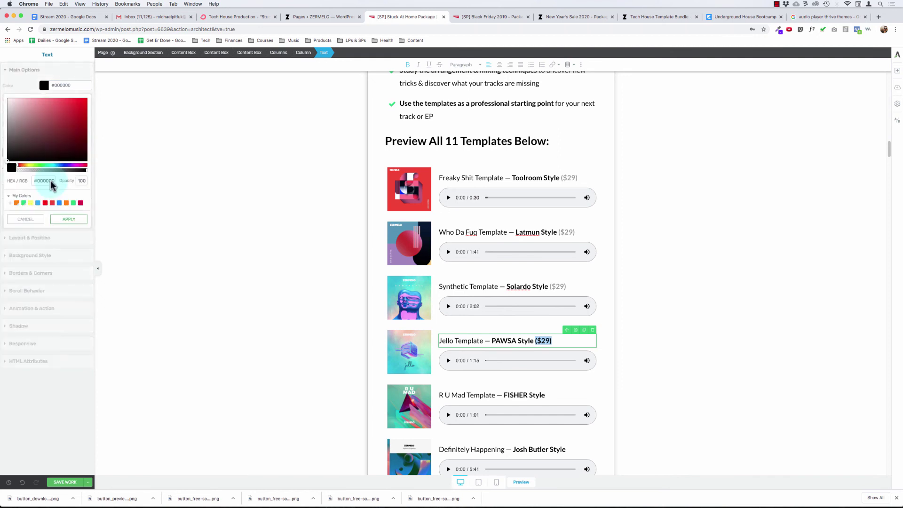
pyautogui.write('9')
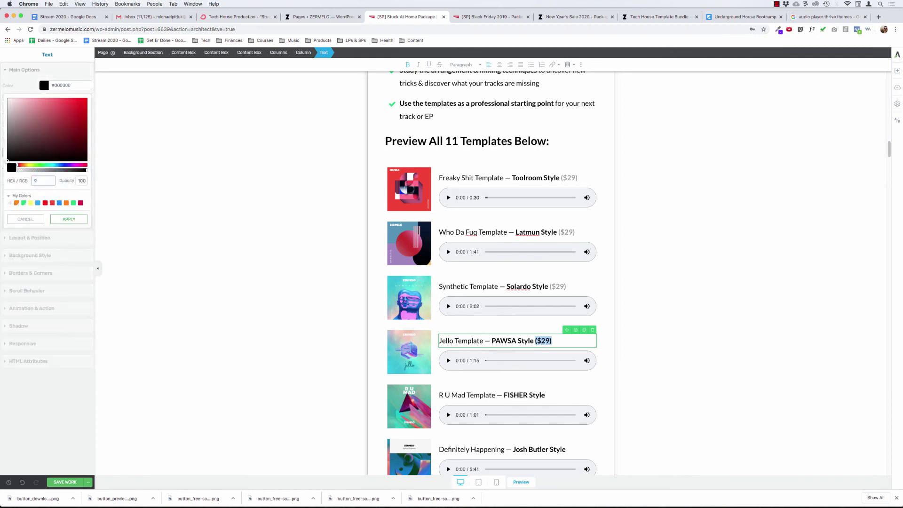
pyautogui.write('99999')
pyautogui.click(69, 219)
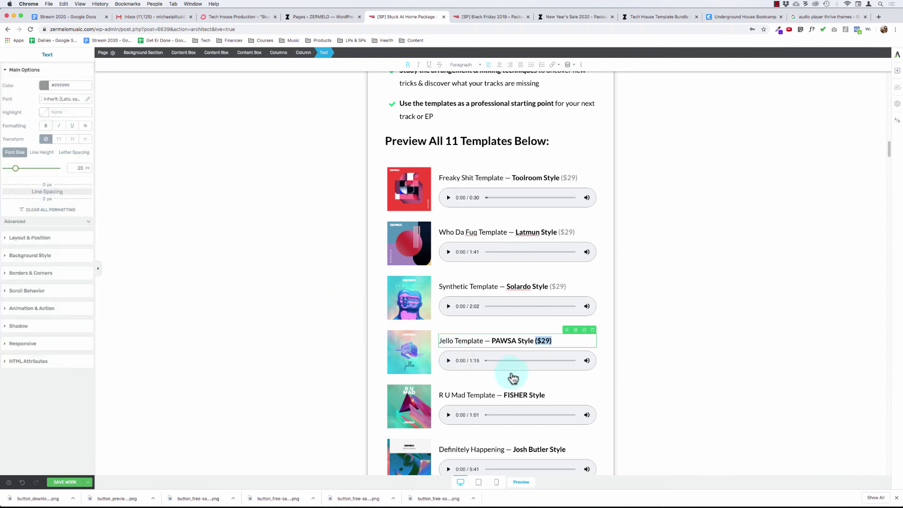
pyautogui.click(530, 348)
# Append "($29)" to the R U Mad Template — FISHER Style title and color the price grey, hex 999999.
pyautogui.scroll(-2, 530, 347)
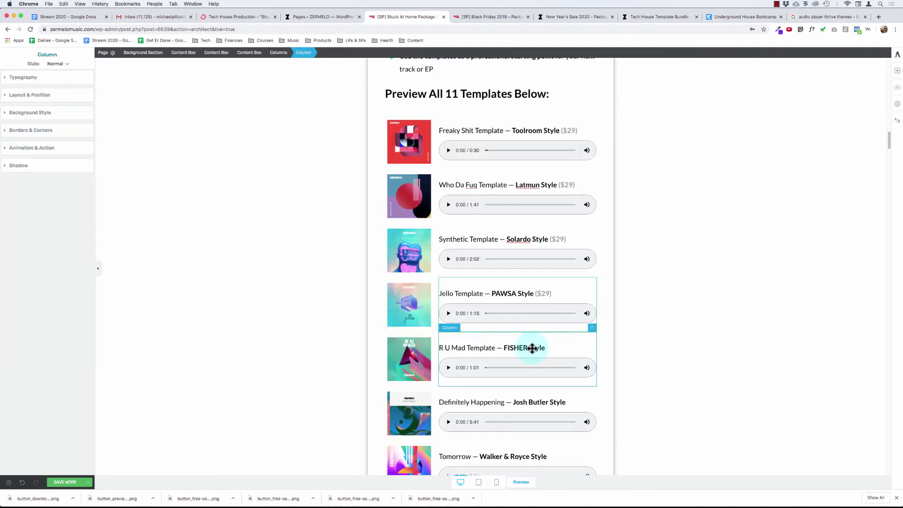
pyautogui.click(531, 348)
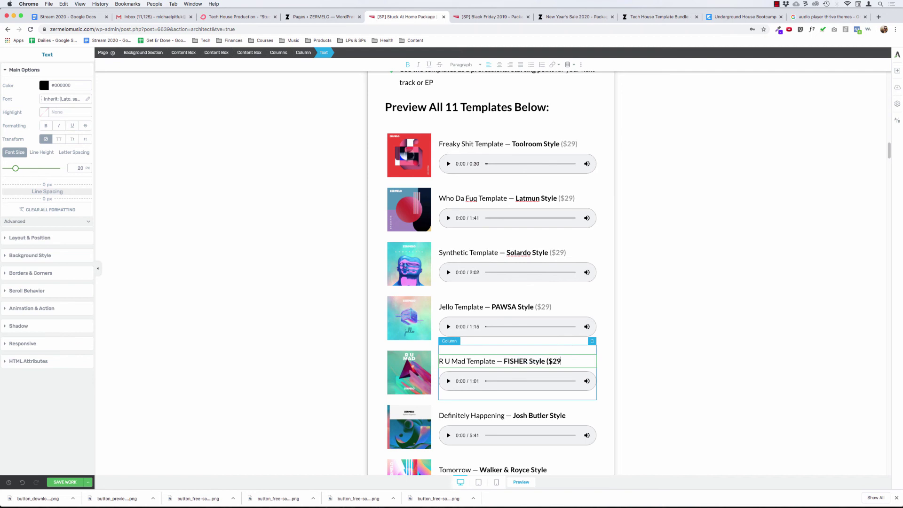
pyautogui.hotkey('shift', 'Left')
pyautogui.hotkey('shift', 'Left')
pyautogui.hotkey('shift', 'Left')
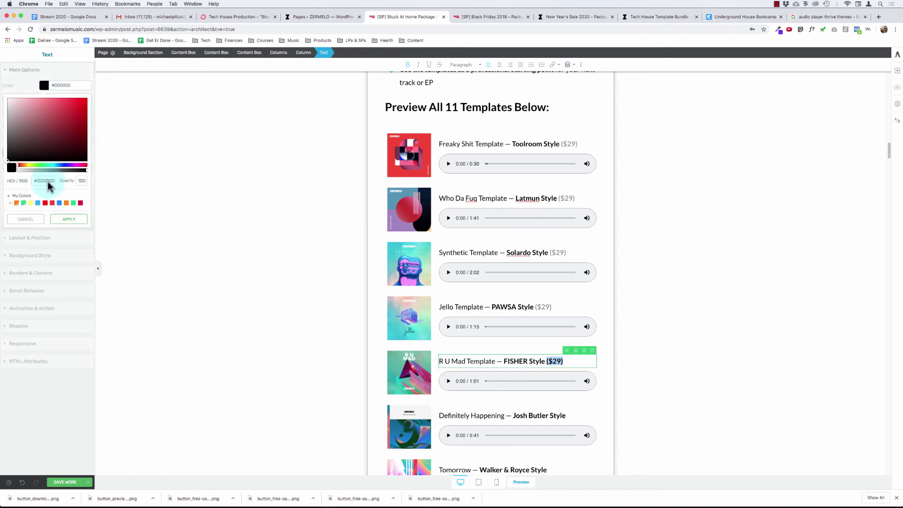
pyautogui.click(47, 181)
pyautogui.write('999999')
pyautogui.click(376, 307)
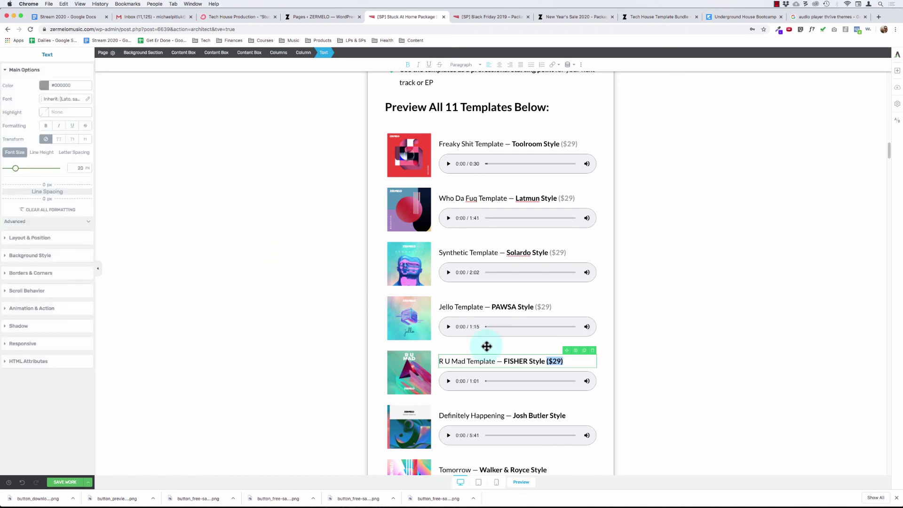
# Append "($29)" to the Definitely Happening — Josh Butler Style title and color the price grey, hex 999999.
pyautogui.scroll(-2, 533, 344)
pyautogui.scroll(-1, 534, 343)
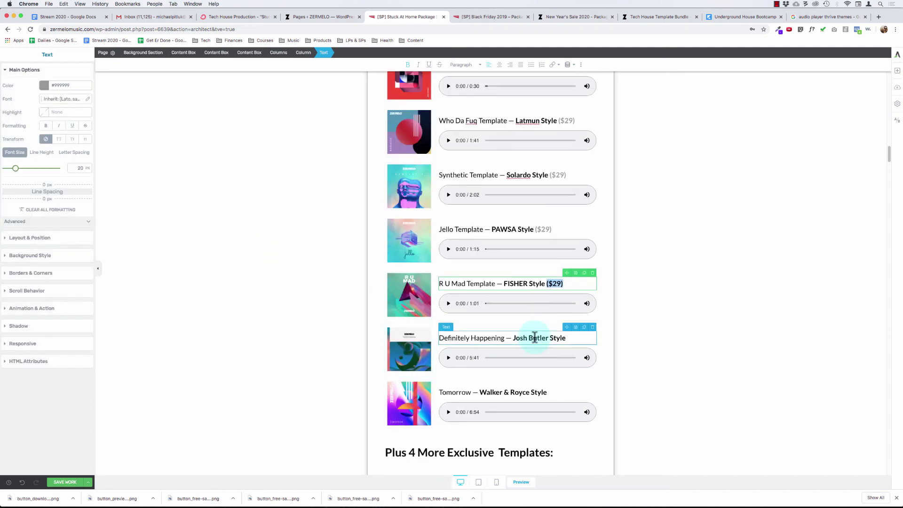
pyautogui.click(534, 337)
pyautogui.press('End')
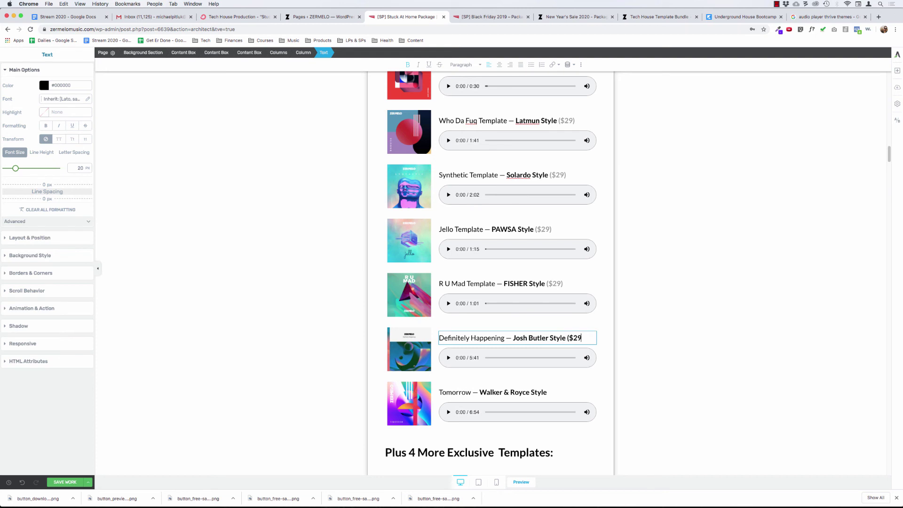
pyautogui.click(568, 337)
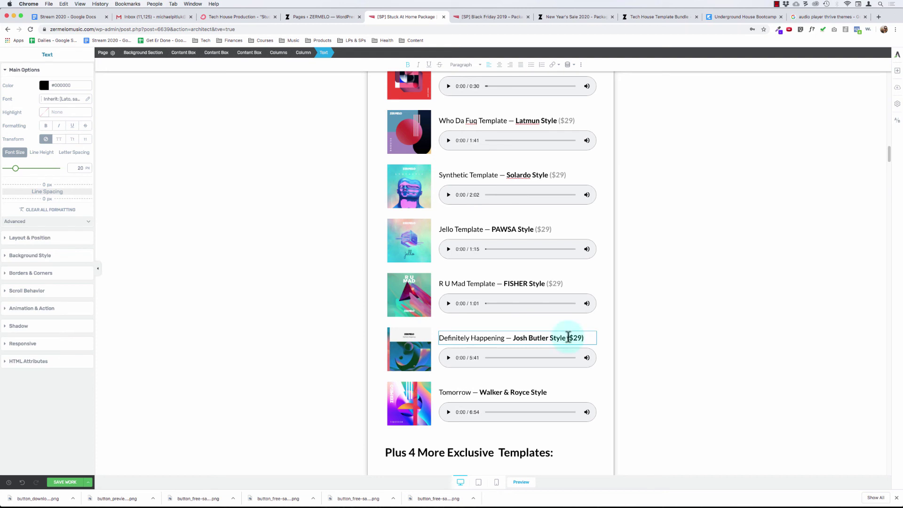
pyautogui.moveTo(568, 338); pyautogui.dragTo(584, 338)
pyautogui.click(43, 81)
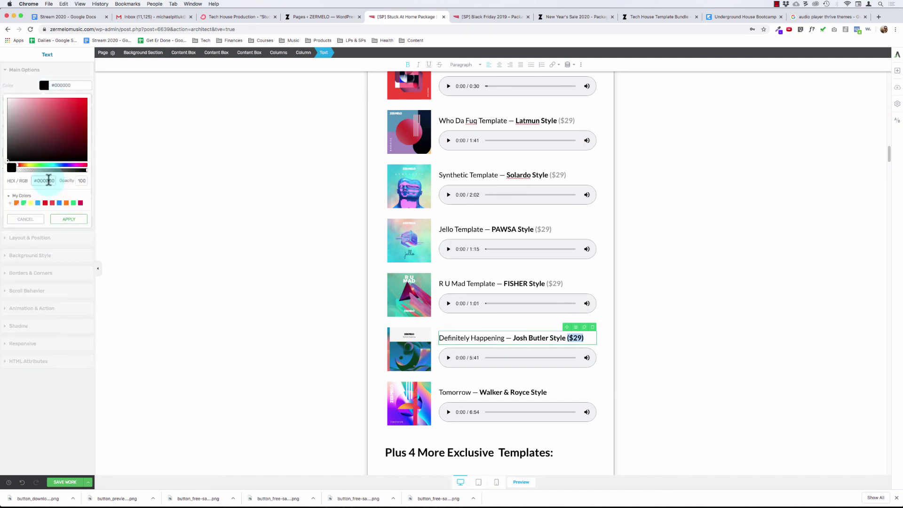
pyautogui.write('999999')
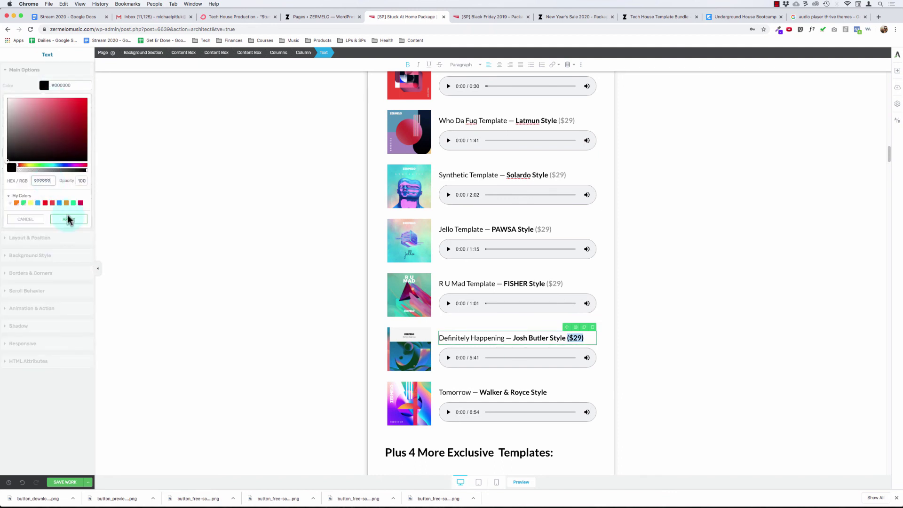
pyautogui.click(68, 218)
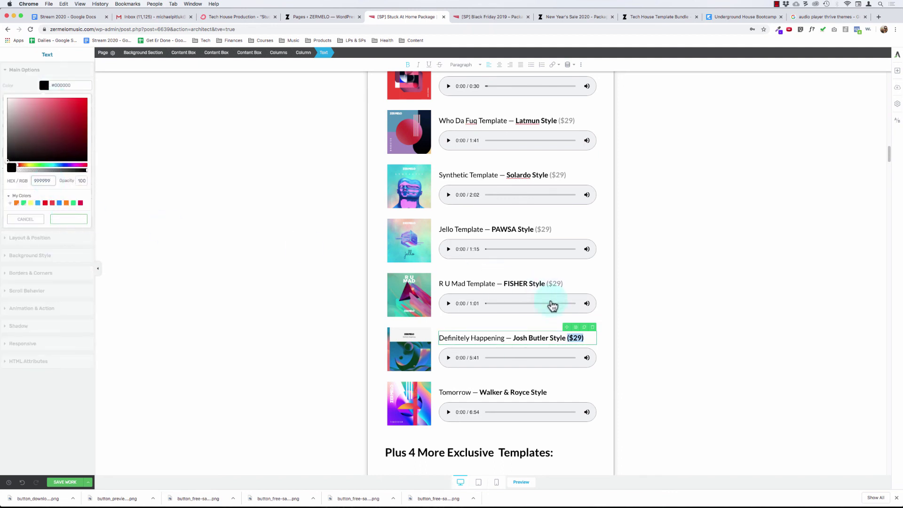
# Append "($29)" to the Tomorrow — Walker & Royce Style title and color the price grey, hex 999999.
pyautogui.click(522, 393)
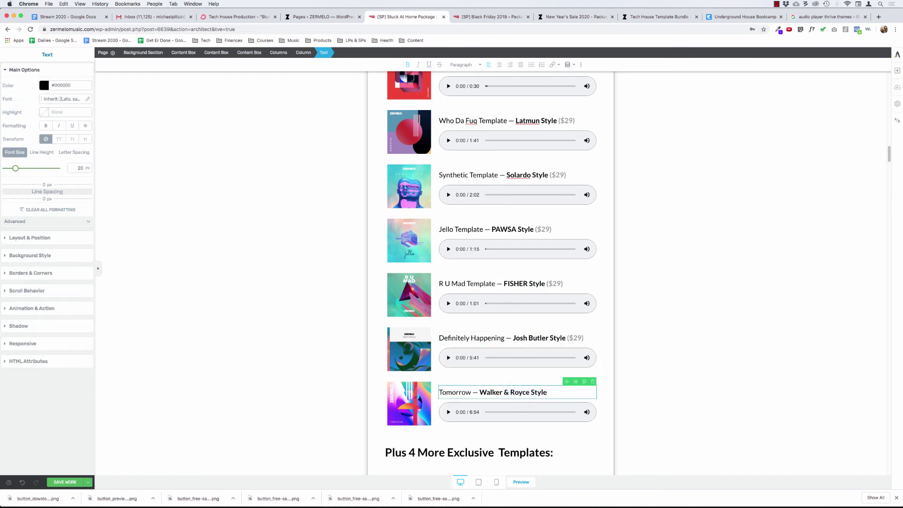
pyautogui.write('($29)')
pyautogui.click(545, 391)
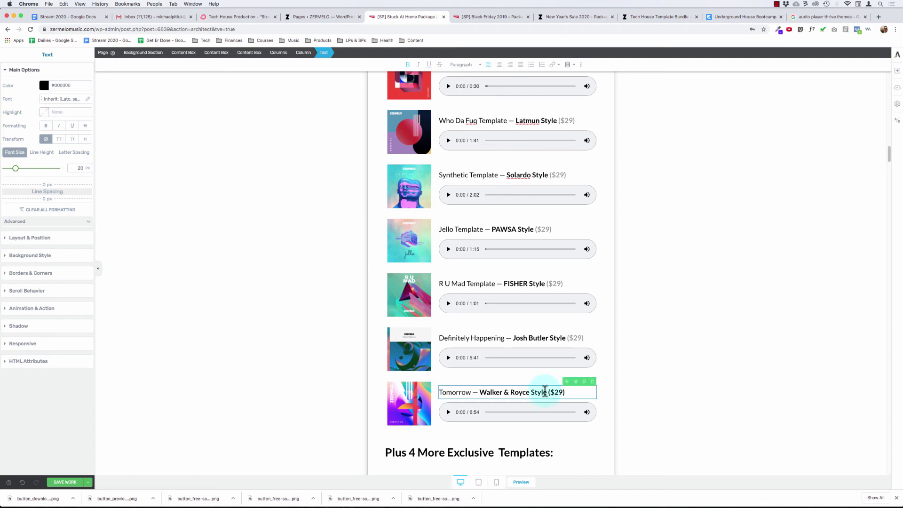
pyautogui.hotkey('shift', 'End')
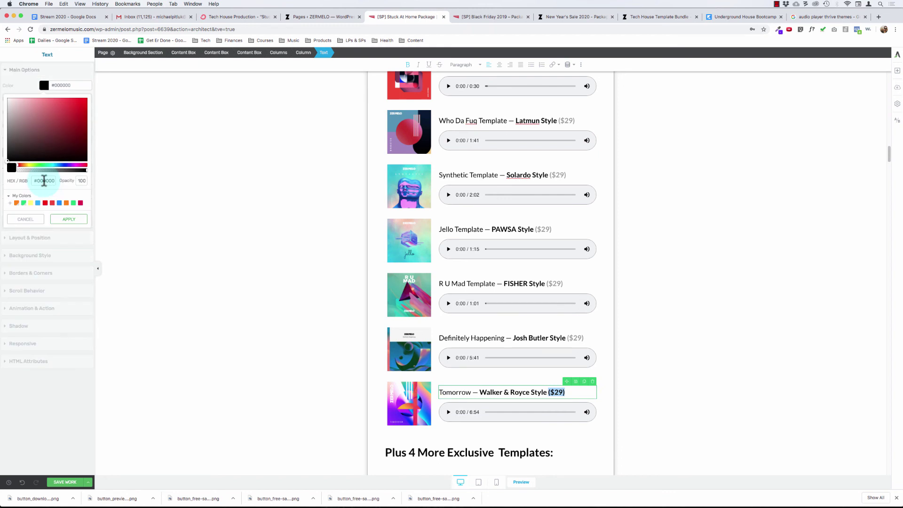
pyautogui.write('999999')
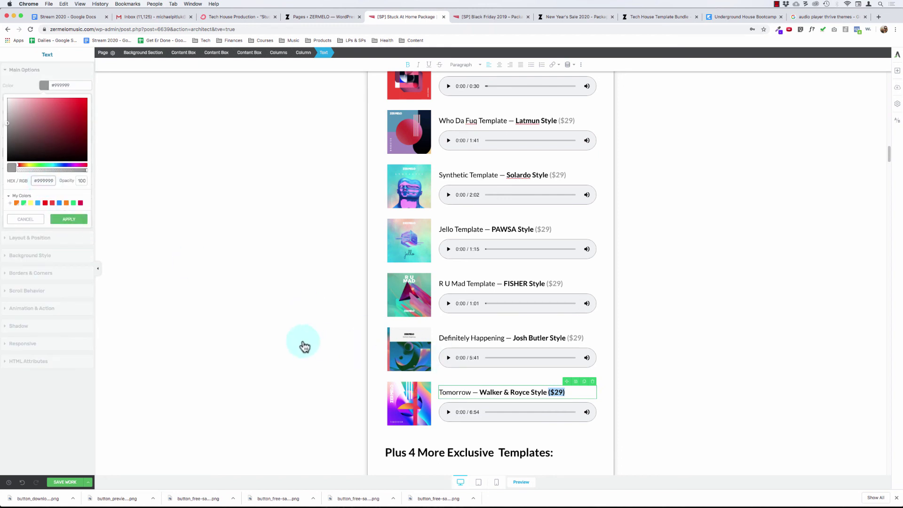
pyautogui.press('Return')
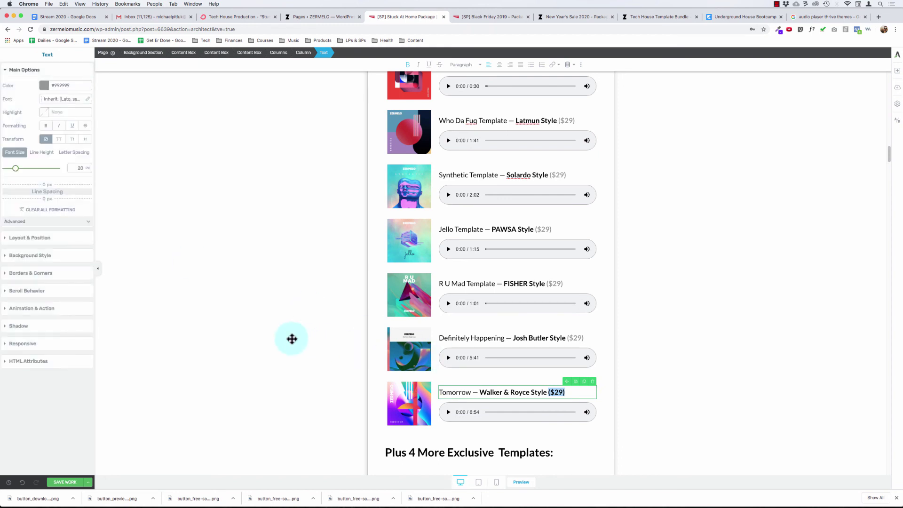
pyautogui.click(291, 339)
# Append "($29)" to the Timba Bootleg Template — Shiba San Style title and color the price grey, hex 999999.
pyautogui.scroll(-5, 292, 339)
pyautogui.click(484, 318)
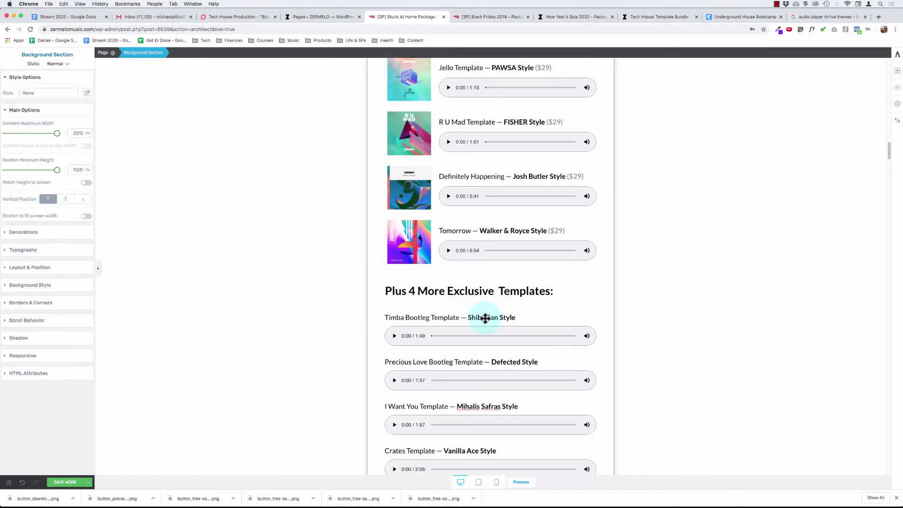
pyautogui.click(485, 318)
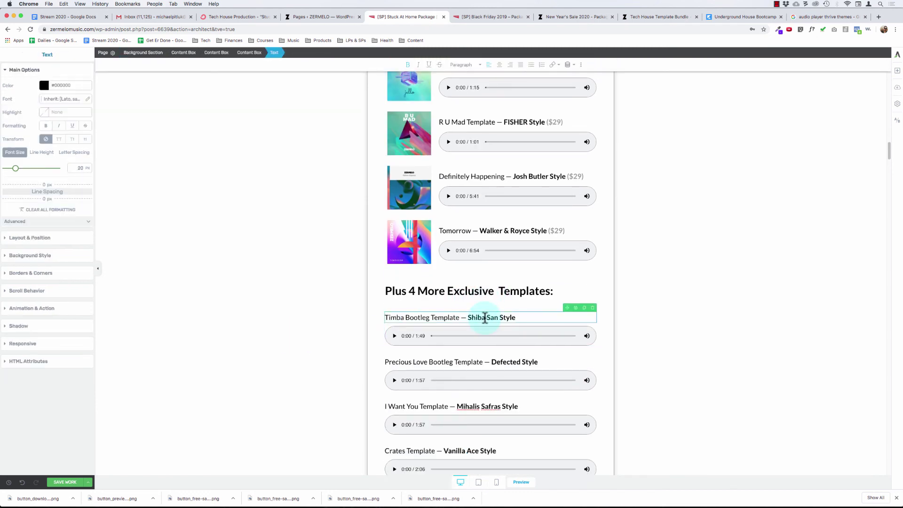
pyautogui.press('super+Right')
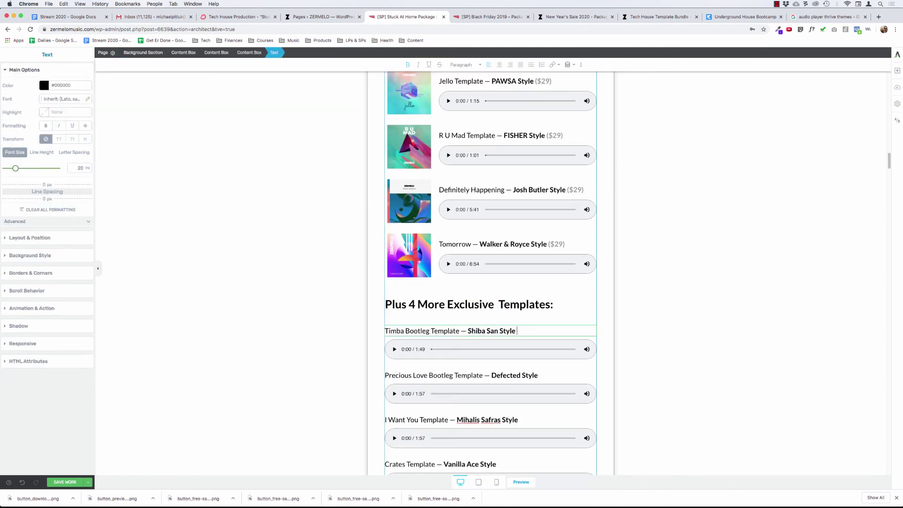
pyautogui.write('($29)')
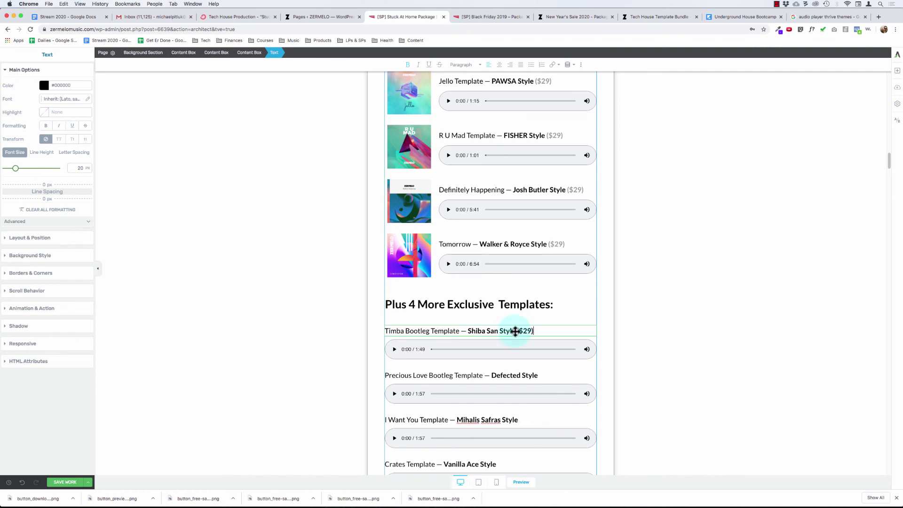
pyautogui.hotkey('shift', 'Left')
pyautogui.hotkey('shift', 'Left')
pyautogui.hotkey('shift', 'Left')
pyautogui.hotkey('shift', 'Left')
pyautogui.hotkey('shift', 'Left')
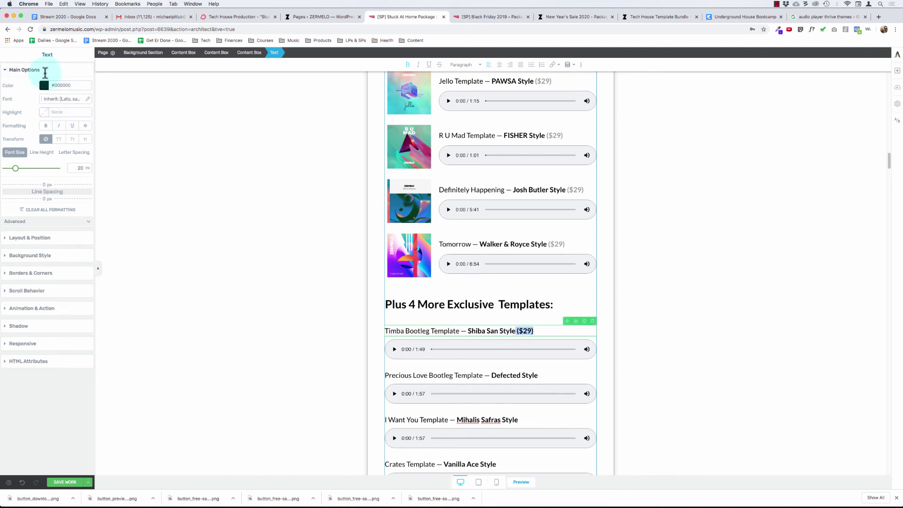
pyautogui.click(43, 86)
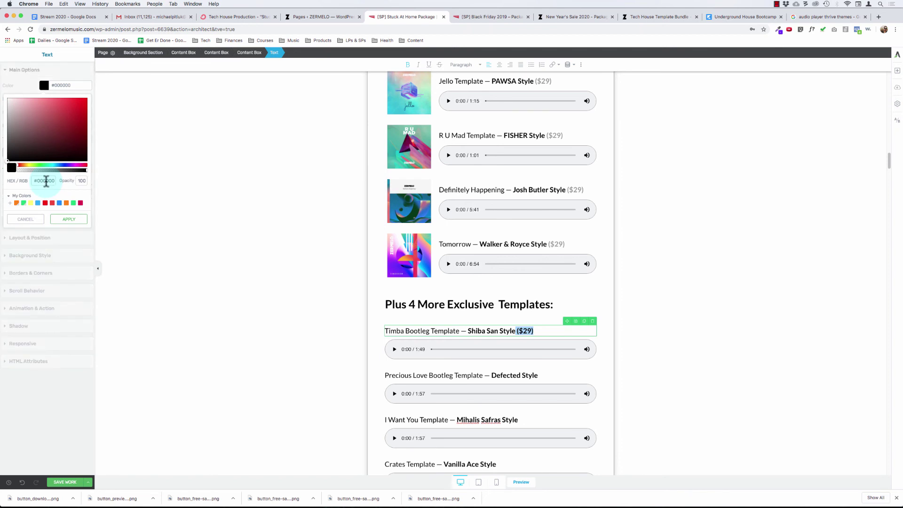
pyautogui.doubleClick(47, 180)
pyautogui.write('999999')
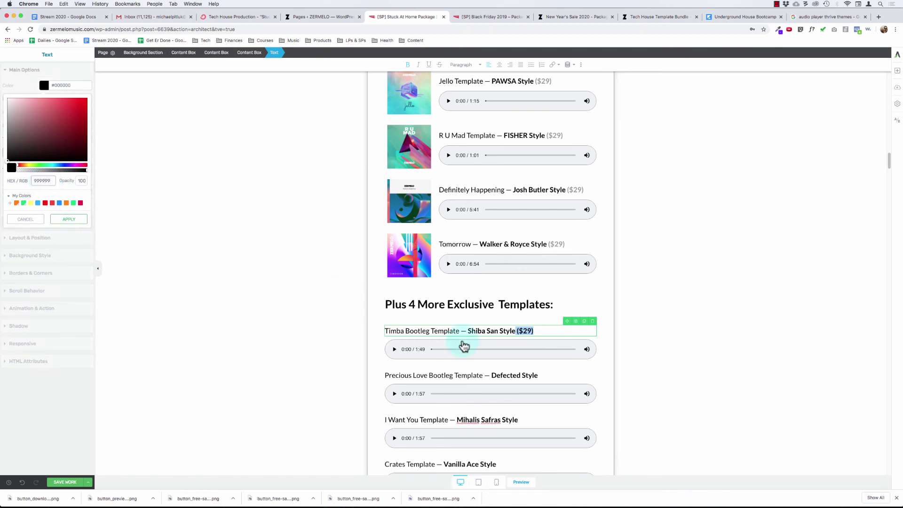
pyautogui.press('Return')
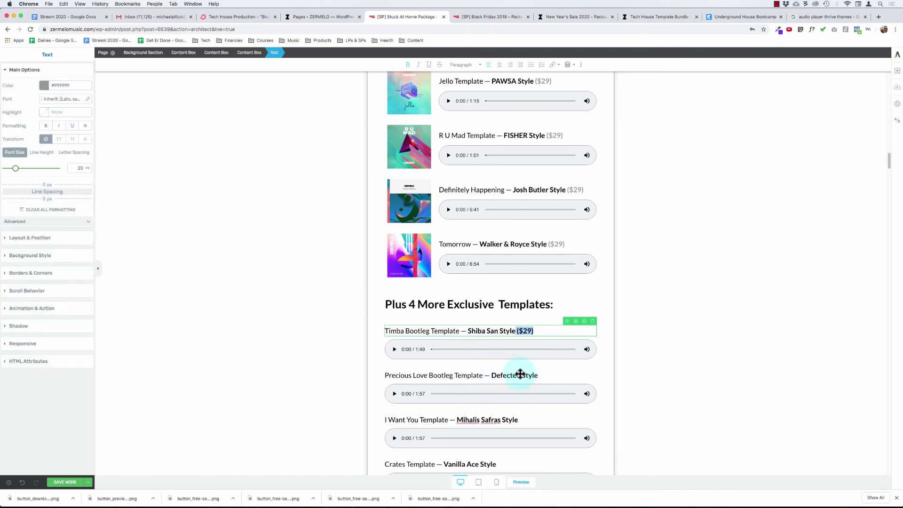
# Append "($29)" to the Precious Love Bootleg Template — Defected Style title and color the price grey, hex 999999.
pyautogui.click(520, 374)
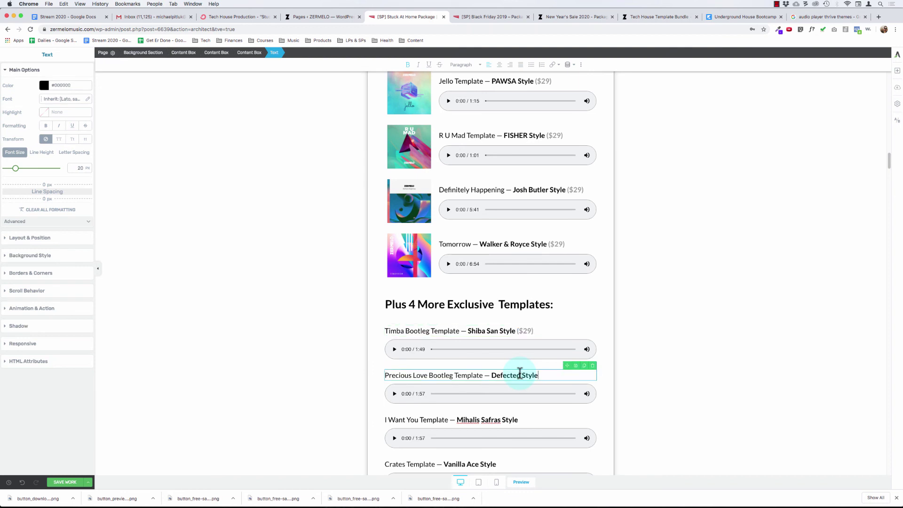
pyautogui.write('($29')
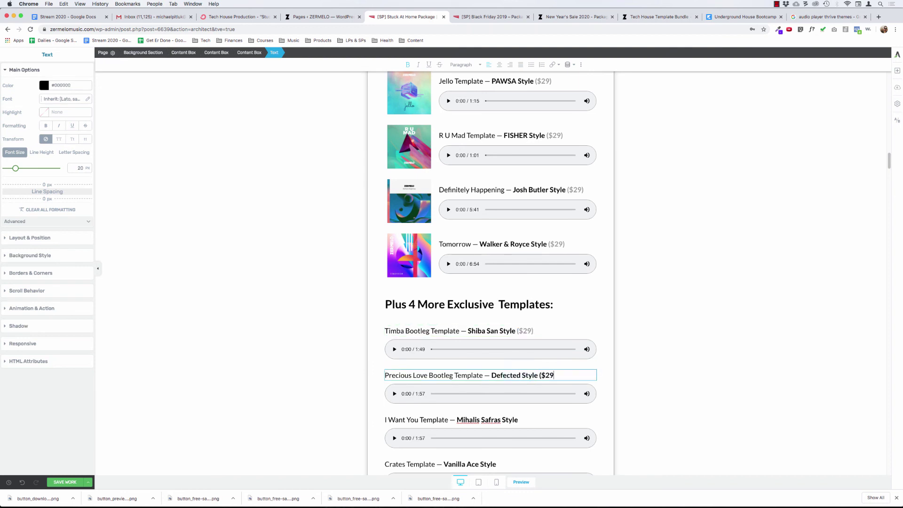
pyautogui.write(')')
pyautogui.click(539, 375)
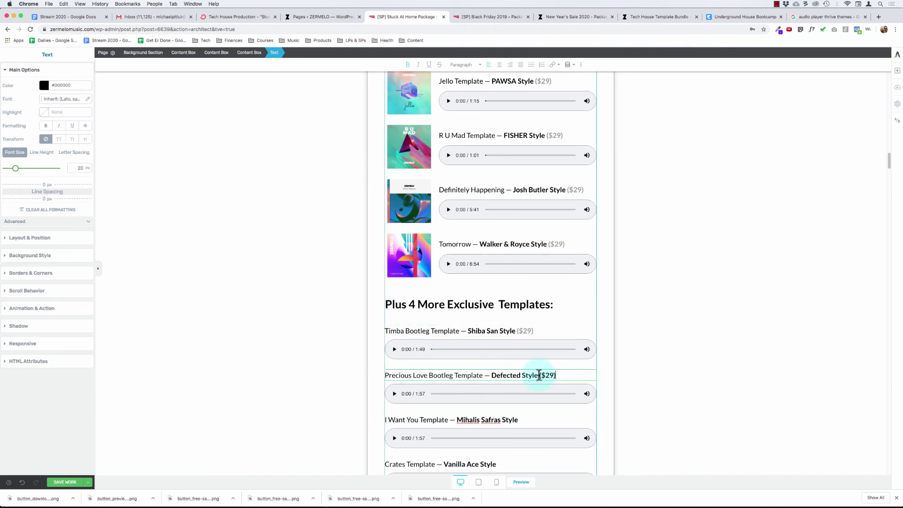
pyautogui.keyDown('shift'); pyautogui.click(538, 375); pyautogui.keyUp('shift')
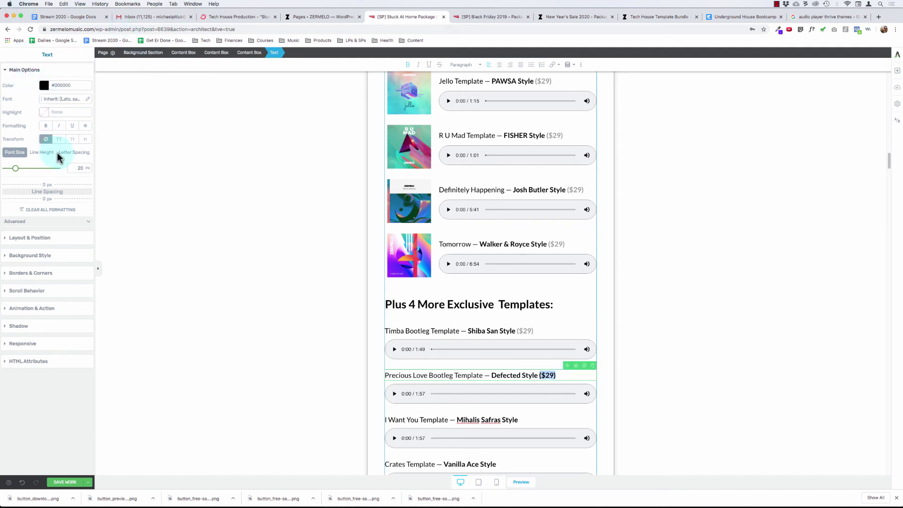
pyautogui.click(48, 181)
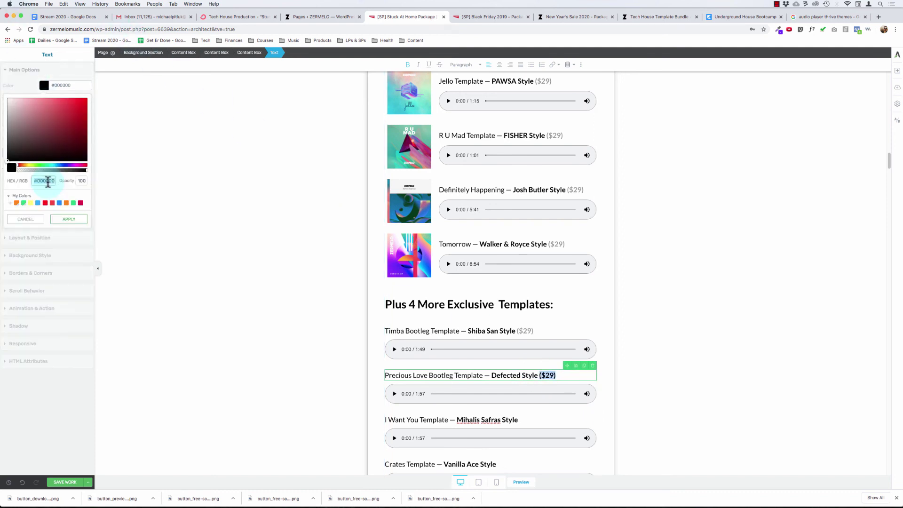
pyautogui.write('999999')
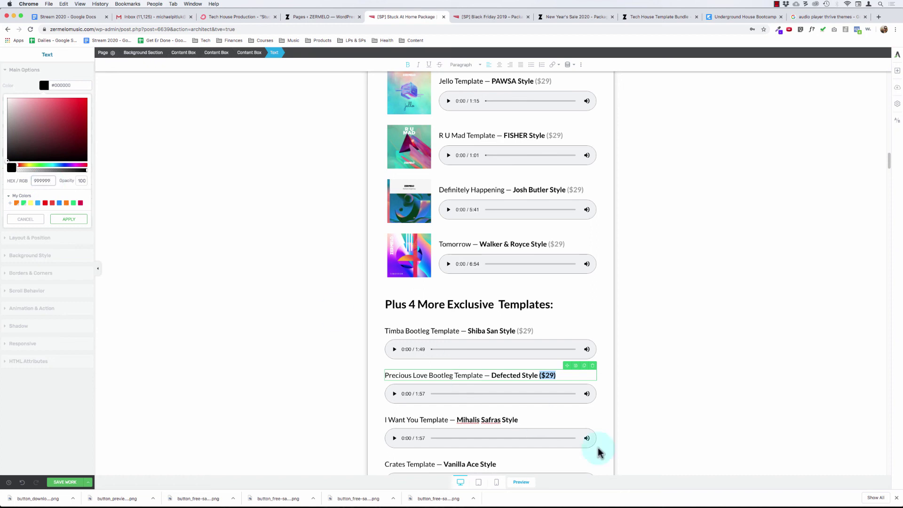
pyautogui.press('Return')
# Append "($29)" to the I Want You Template — Mihalis Safras Style title and color the price grey, hex 999999.
pyautogui.scroll(-2, 519, 382)
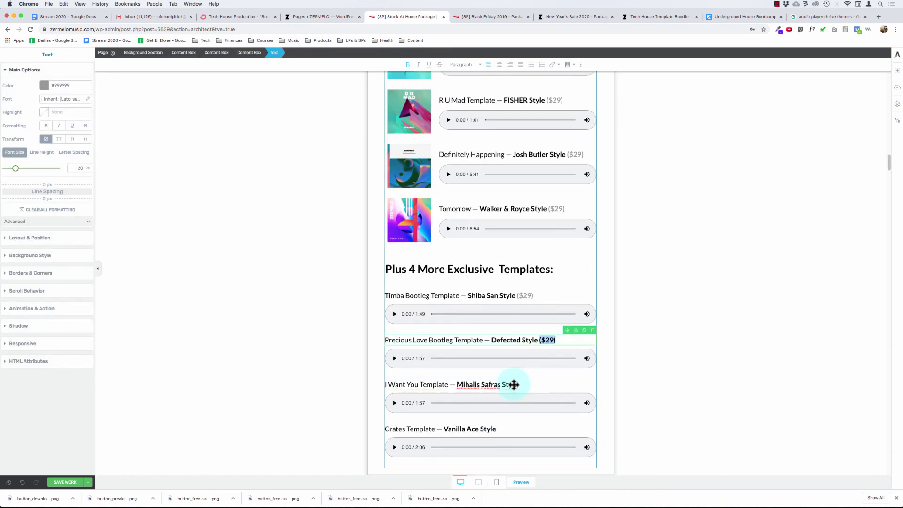
pyautogui.click(516, 384)
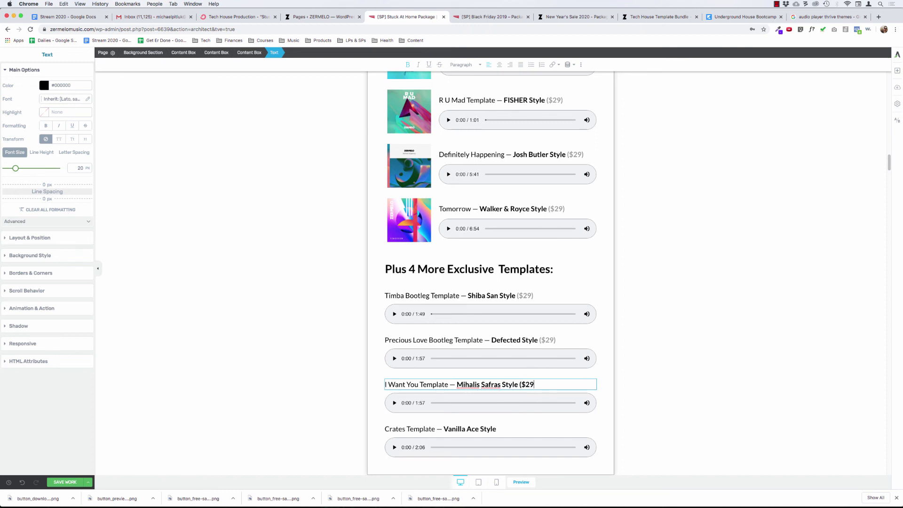
pyautogui.click(520, 384)
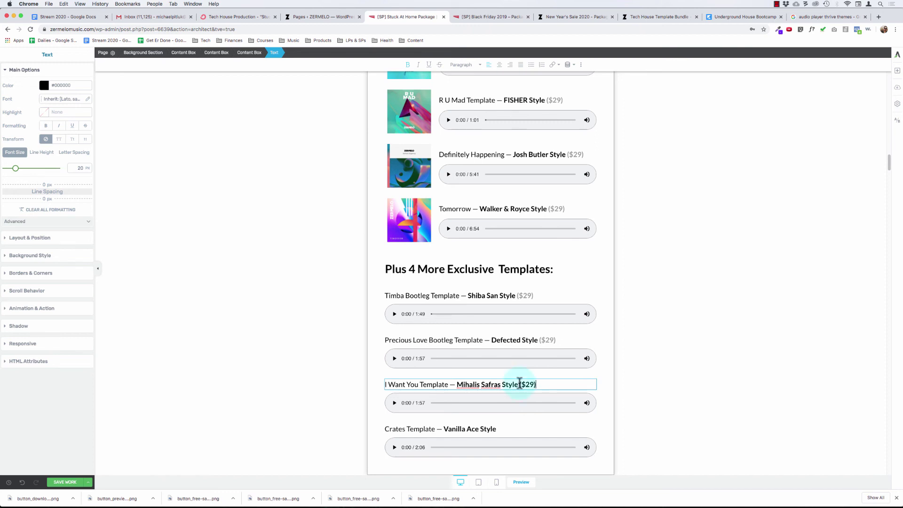
pyautogui.hotkey('shift', 'Left')
pyautogui.hotkey('shift', 'Left')
pyautogui.hotkey('shift', 'Left')
pyautogui.hotkey('shift', 'Left')
pyautogui.hotkey('shift', 'Left')
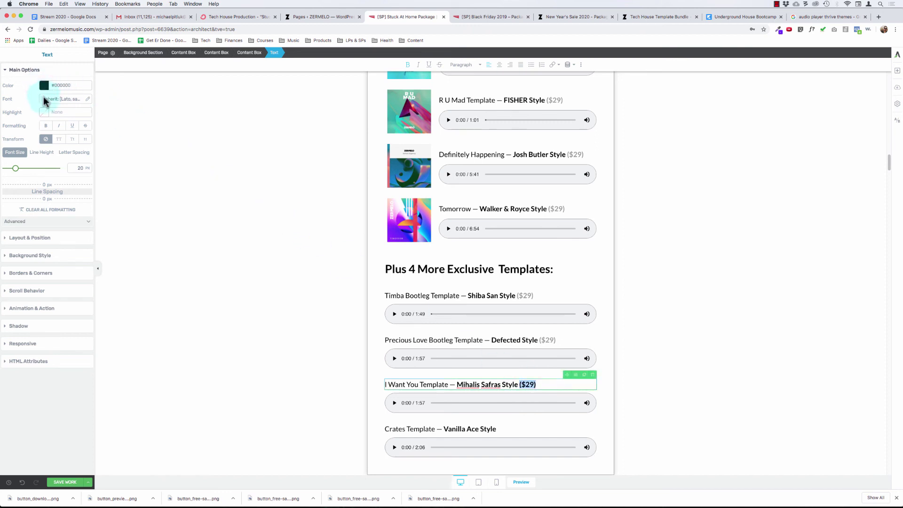
pyautogui.click(44, 87)
pyautogui.click(44, 180)
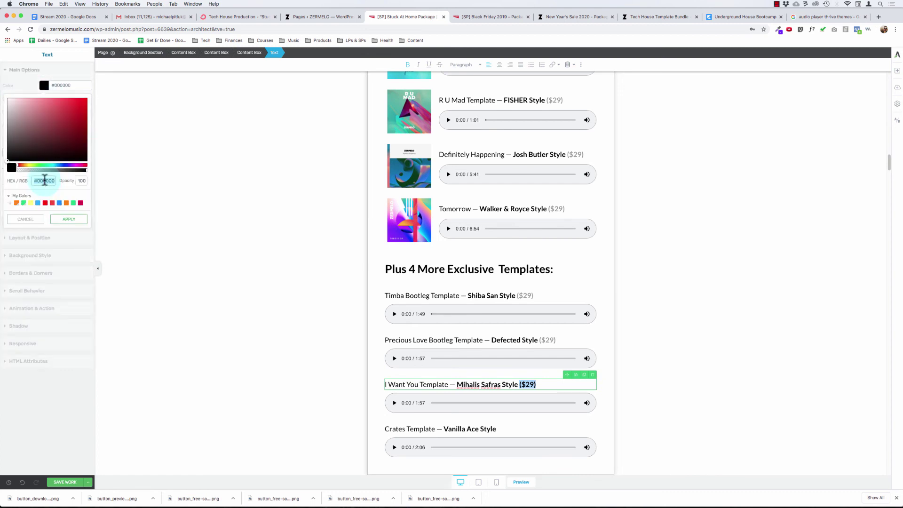
pyautogui.write('999999')
pyautogui.click(68, 219)
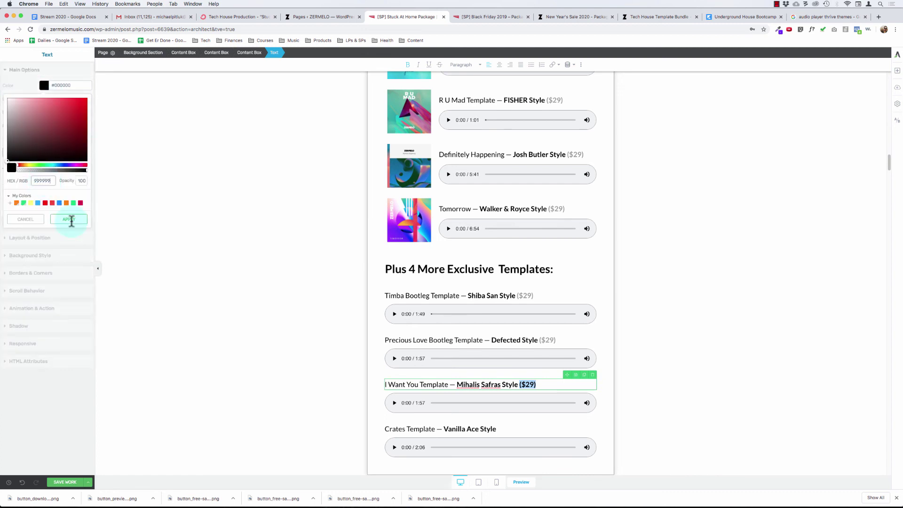
# Append "($29)" to the Crates Template — Vanilla Ace Style title and color the price grey, hex 999999.
pyautogui.click(491, 430)
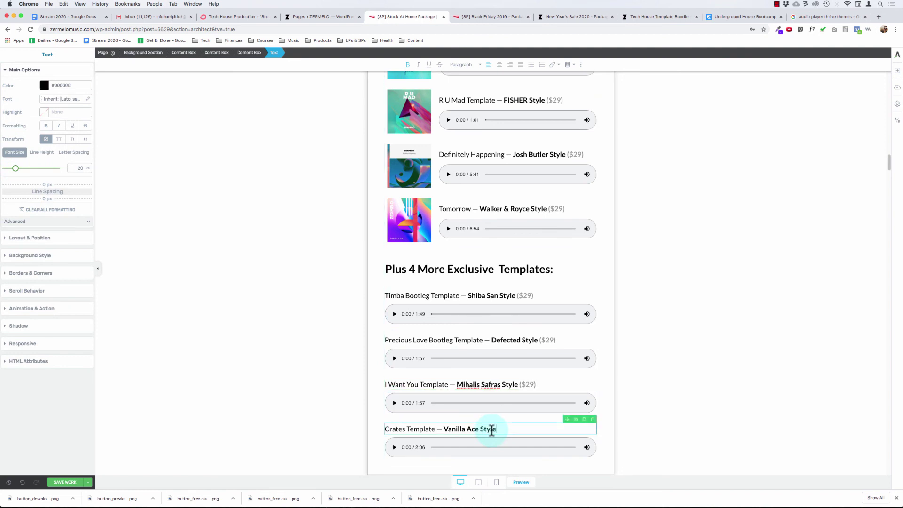
pyautogui.click(491, 429)
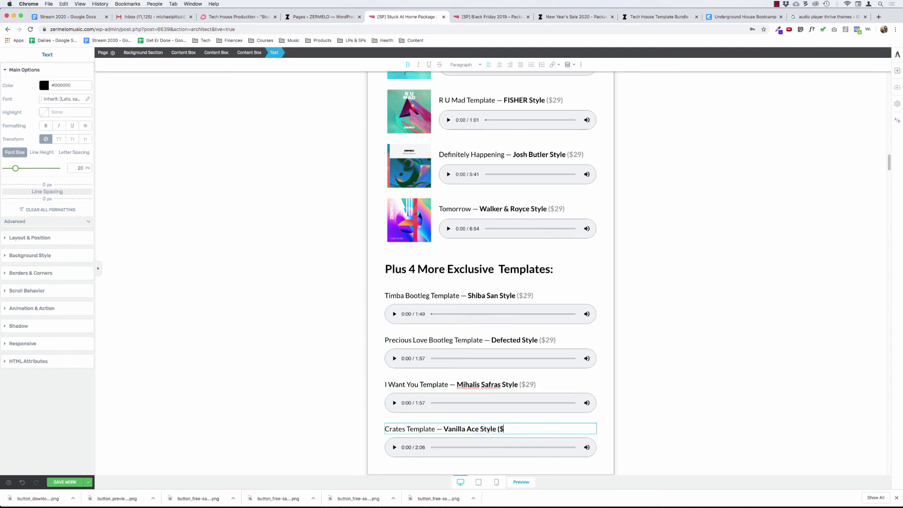
pyautogui.click(497, 428)
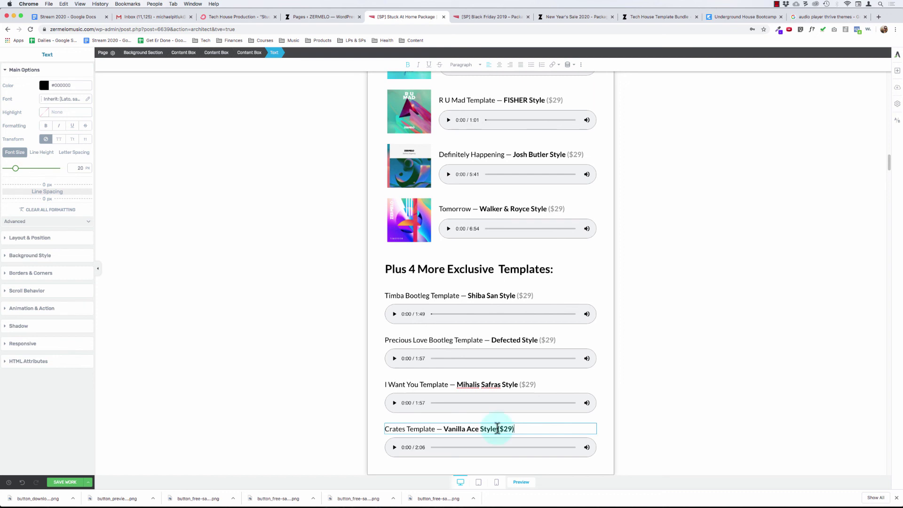
pyautogui.press('super+shift+Right')
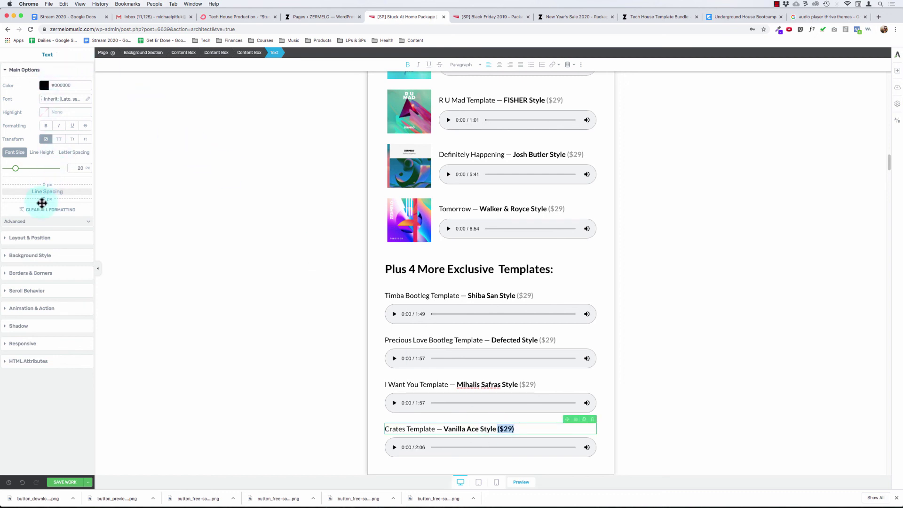
pyautogui.click(46, 181)
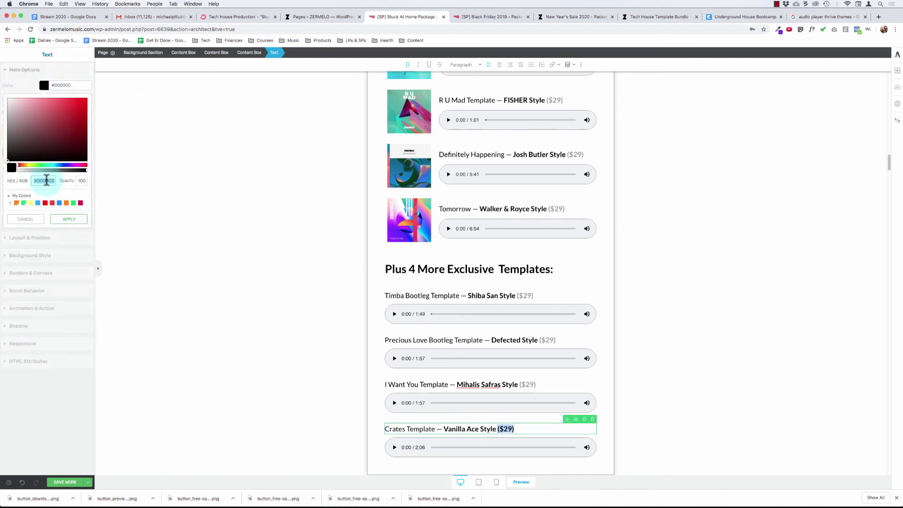
pyautogui.write('999999')
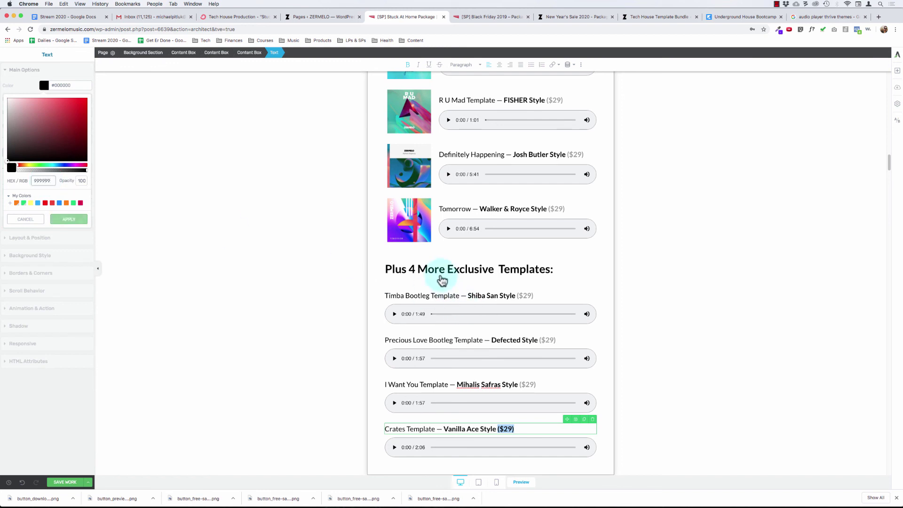
pyautogui.press('Return')
pyautogui.click(269, 266)
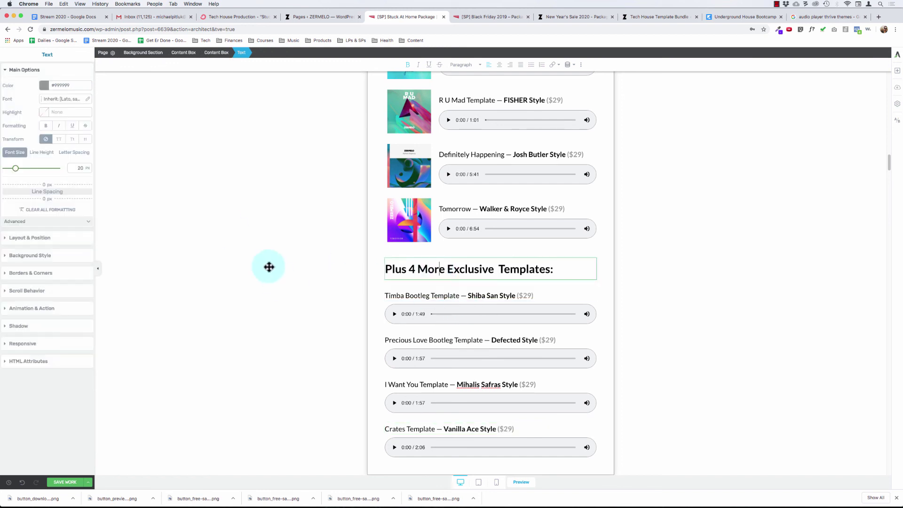
pyautogui.click(269, 267)
# Check the prices throughout the templates list and save the page.
pyautogui.scroll(8, 269, 267)
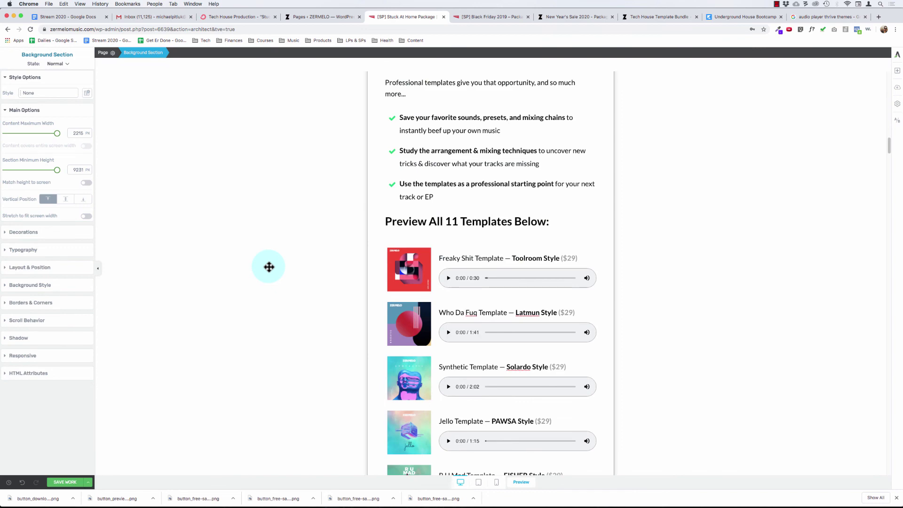
pyautogui.scroll(5, 269, 267)
pyautogui.scroll(-6, 269, 267)
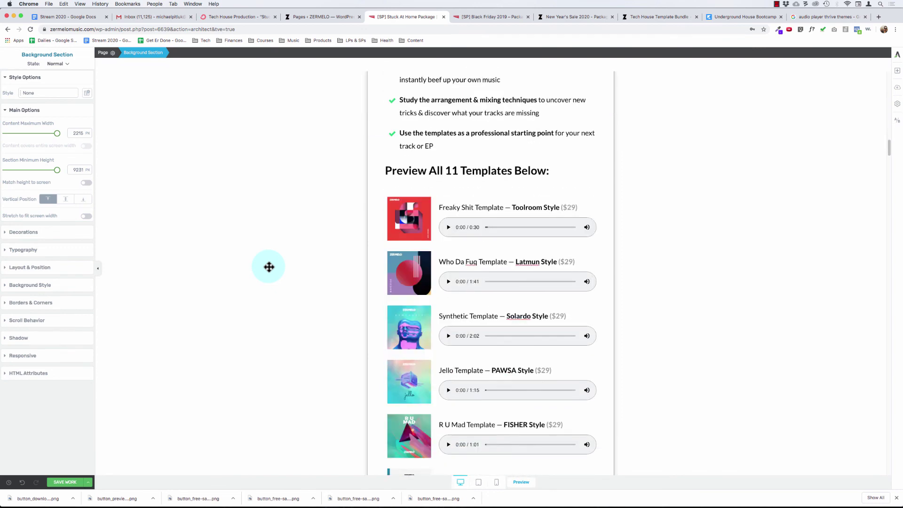
pyautogui.scroll(-4, 269, 267)
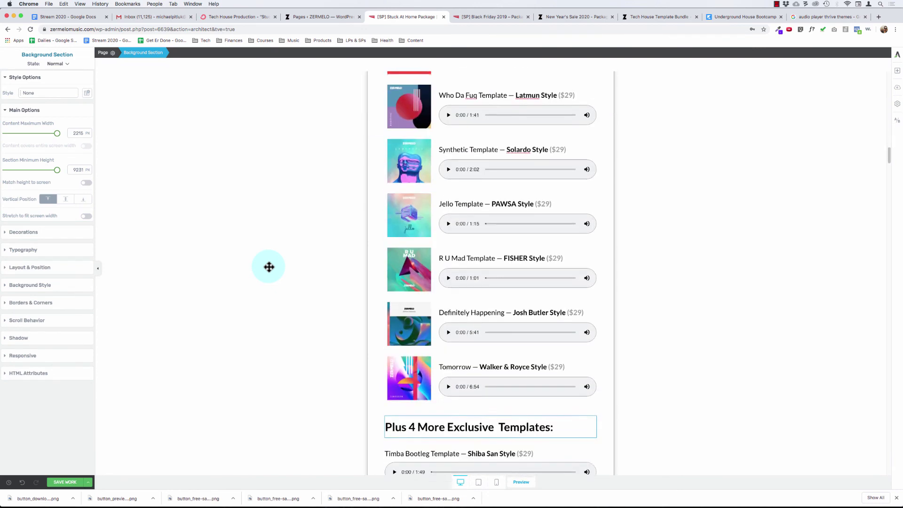
pyautogui.scroll(-4, 269, 267)
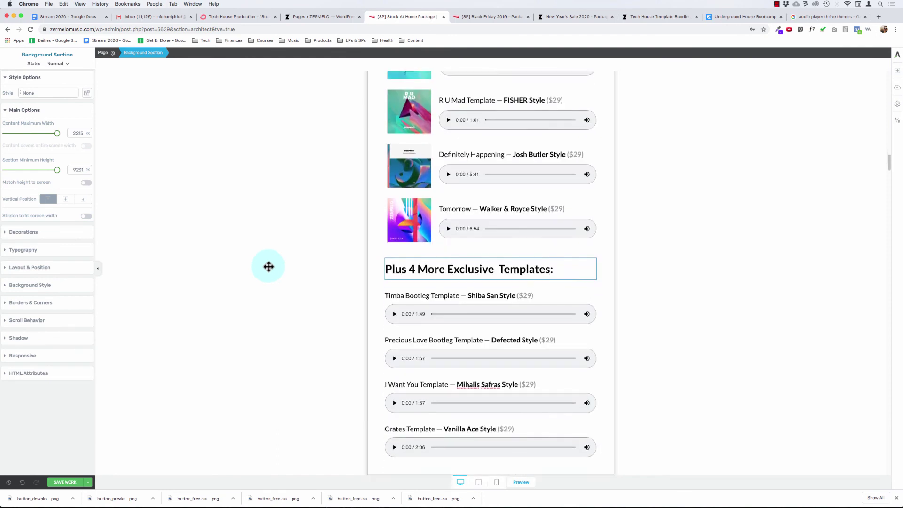
pyautogui.click(65, 482)
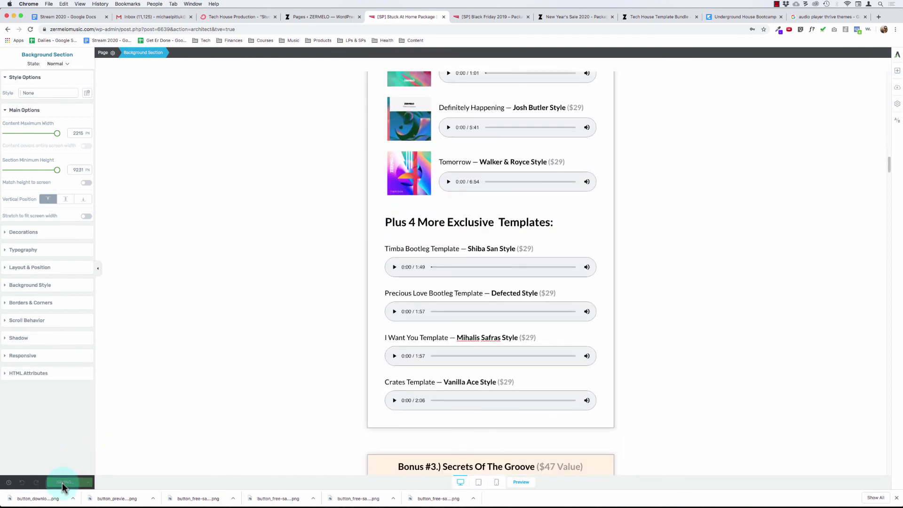
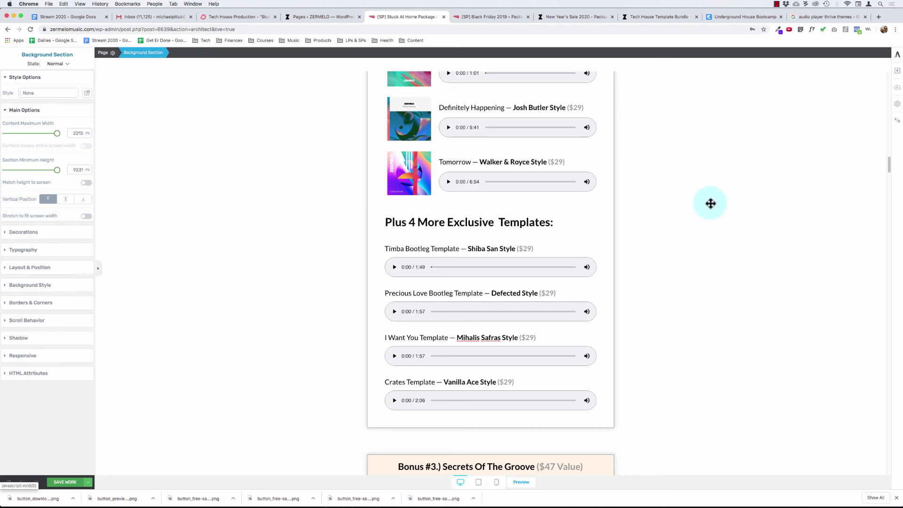
# Review the page's product sections from Start To Finish: PAWSA down to the end of the templates list.
pyautogui.scroll(3, 714, 200)
pyautogui.scroll(7, 714, 199)
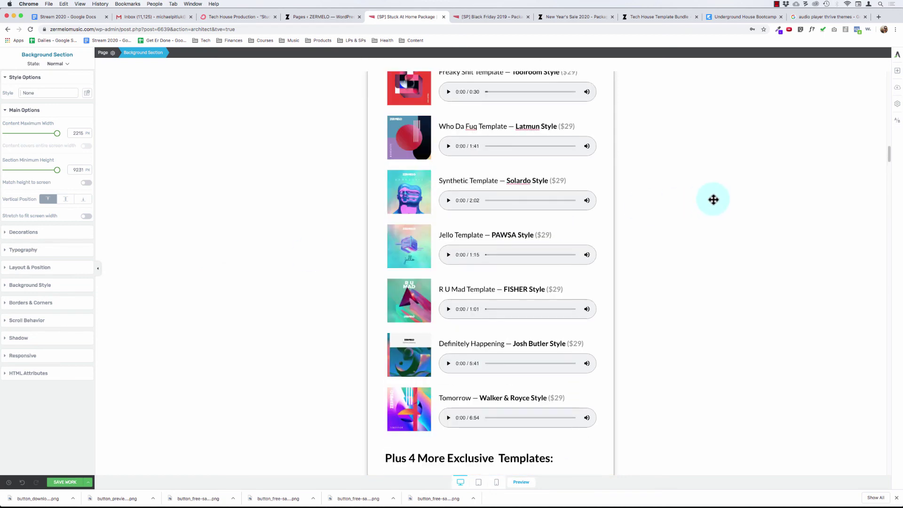
pyautogui.scroll(15, 713, 200)
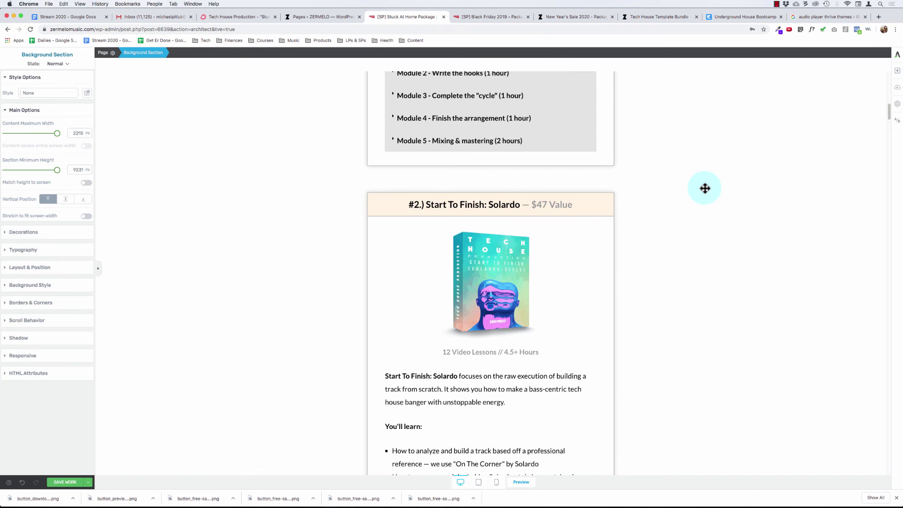
pyautogui.scroll(10, 704, 189)
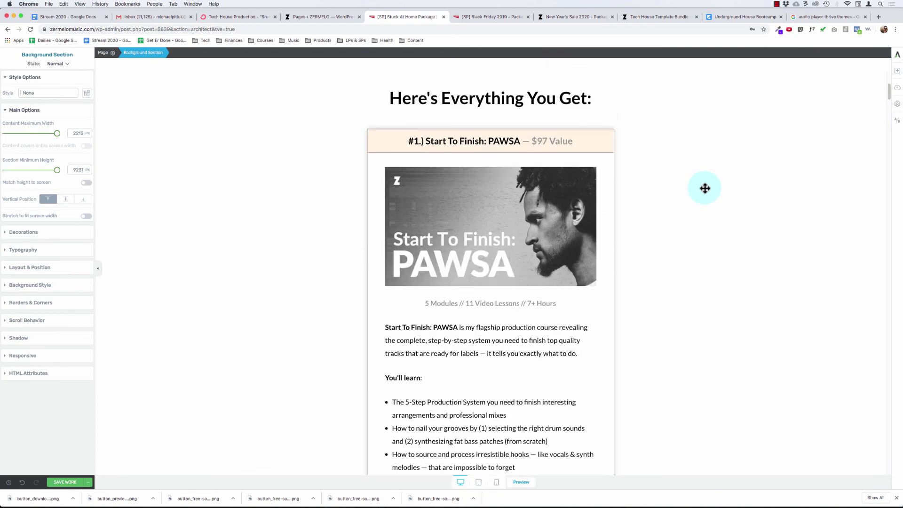
pyautogui.scroll(-15, 705, 188)
pyautogui.scroll(-15, 705, 188)
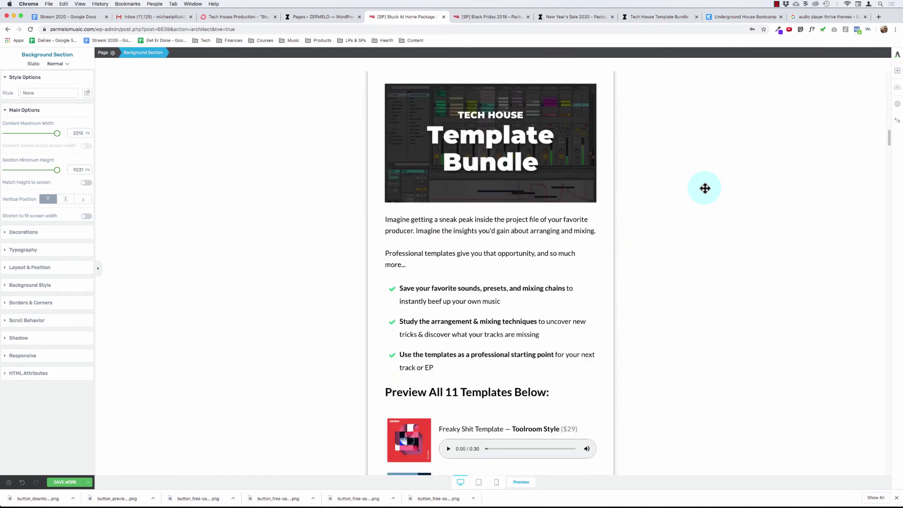
pyautogui.scroll(-8, 704, 188)
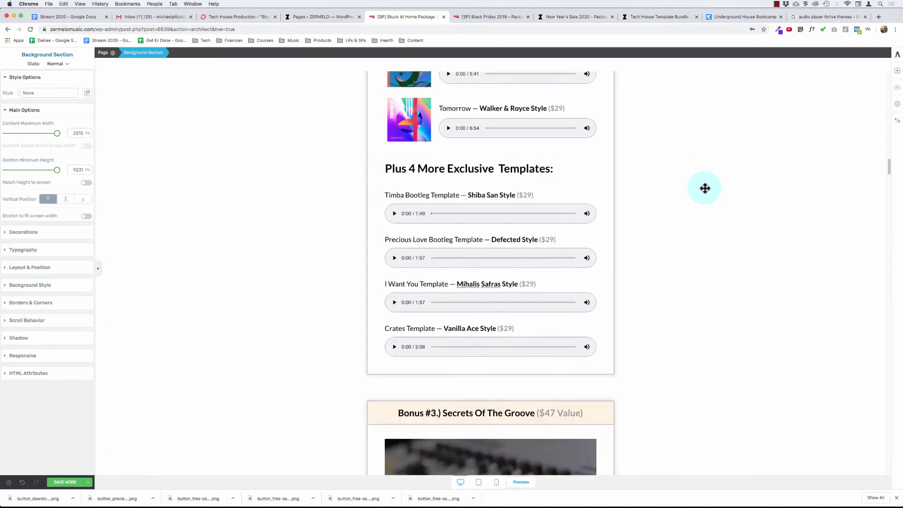
pyautogui.scroll(8, 654, 236)
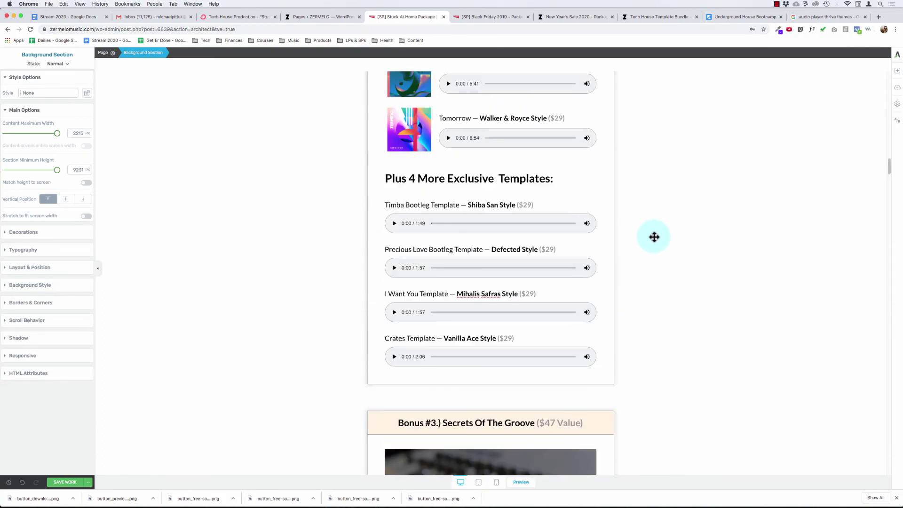
pyautogui.click(777, 4)
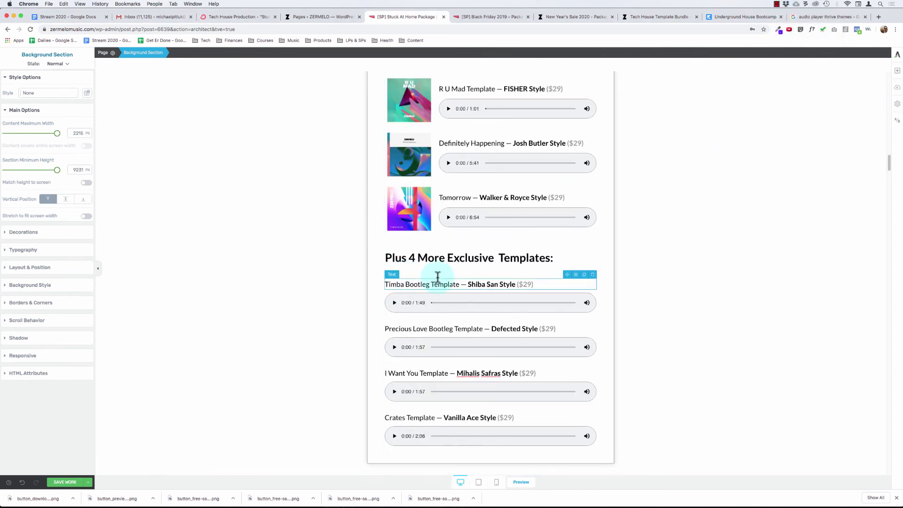
pyautogui.scroll(-5, 438, 278)
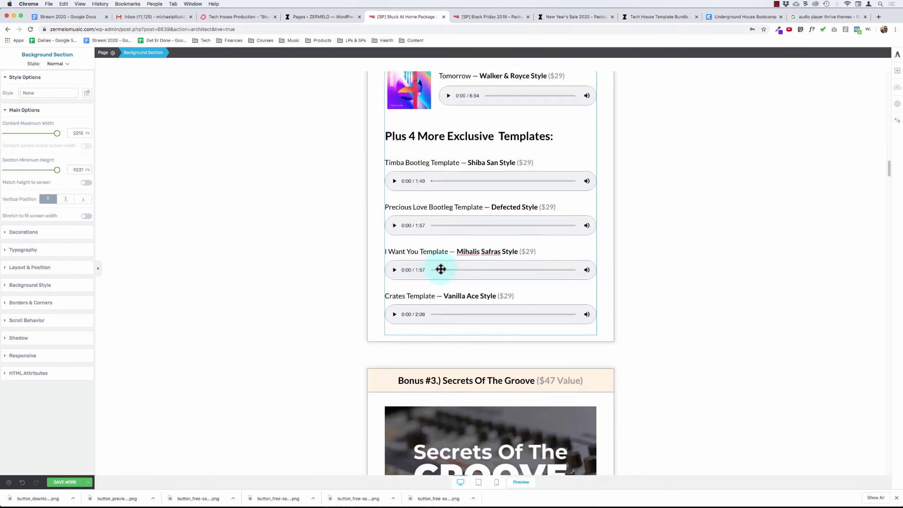
pyautogui.scroll(15, 441, 268)
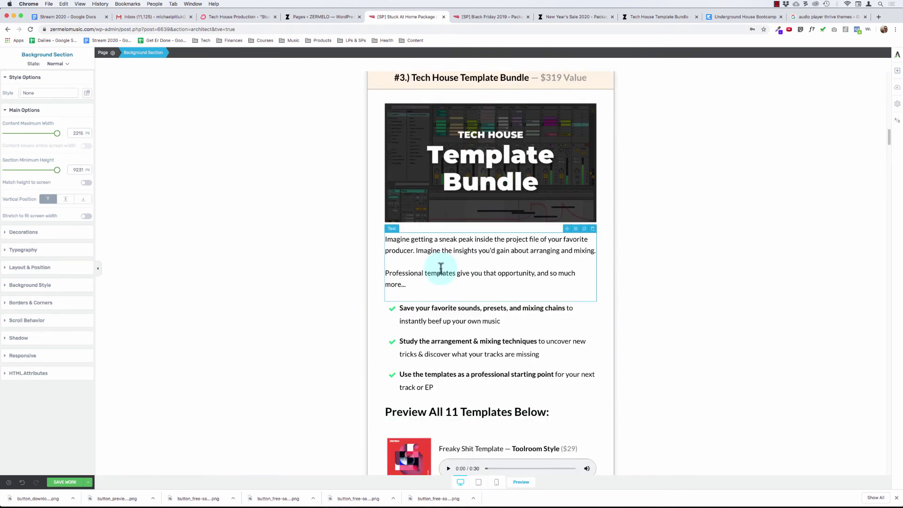
# Renumber the Secrets Of The Groove section heading as "#4.)" and remove the word "Bonus".
pyautogui.scroll(-15, 440, 268)
pyautogui.click(437, 136)
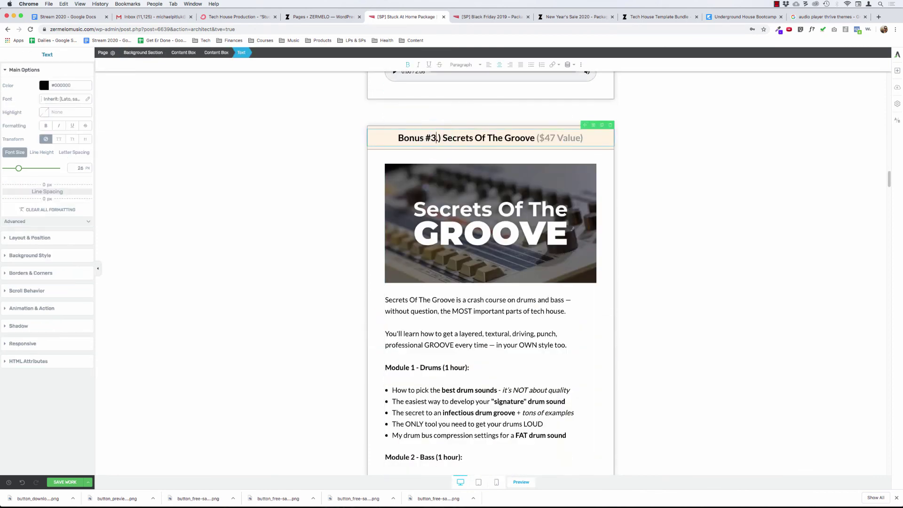
pyautogui.press('BackSpace')
pyautogui.write('4')
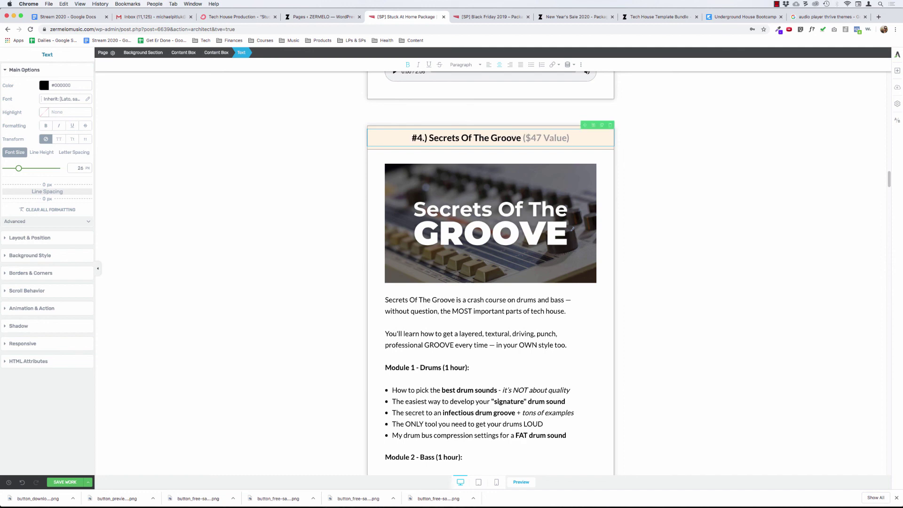
# Renumber the Kick Drum Mastery section heading as "#5.)" and remove the word "Bonus".
pyautogui.scroll(-4, 404, 224)
pyautogui.scroll(-12, 404, 224)
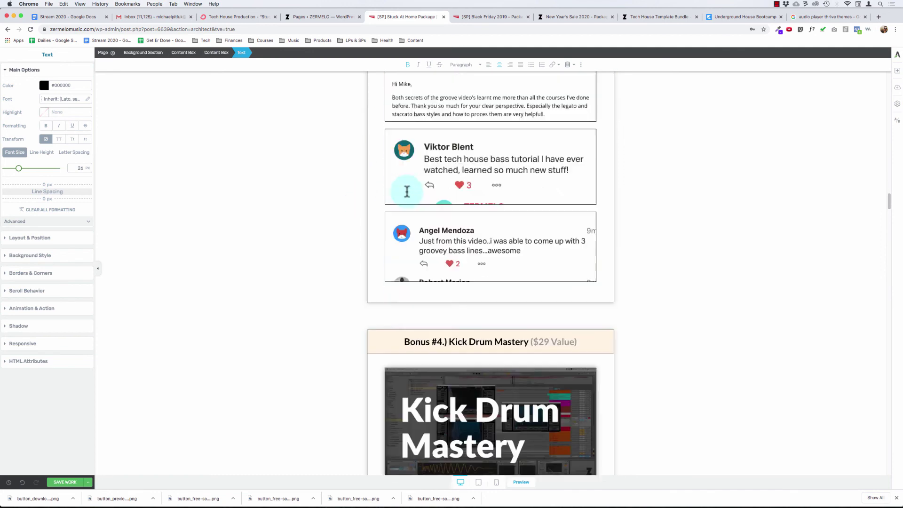
pyautogui.scroll(2, 435, 107)
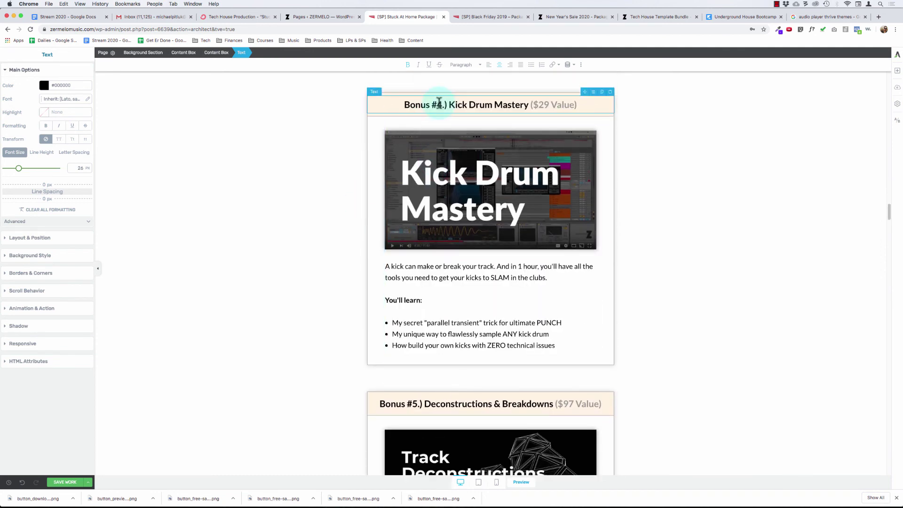
pyautogui.click(439, 102)
pyautogui.press('BackSpace')
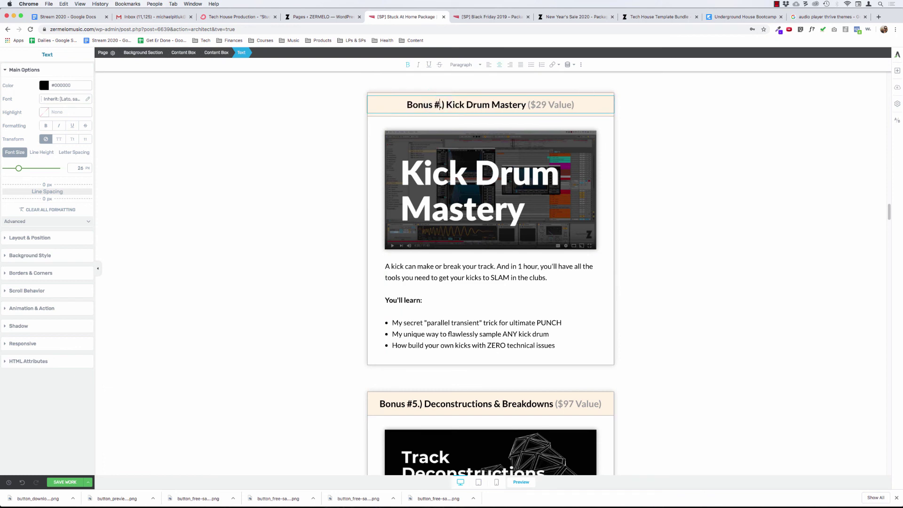
pyautogui.write('5')
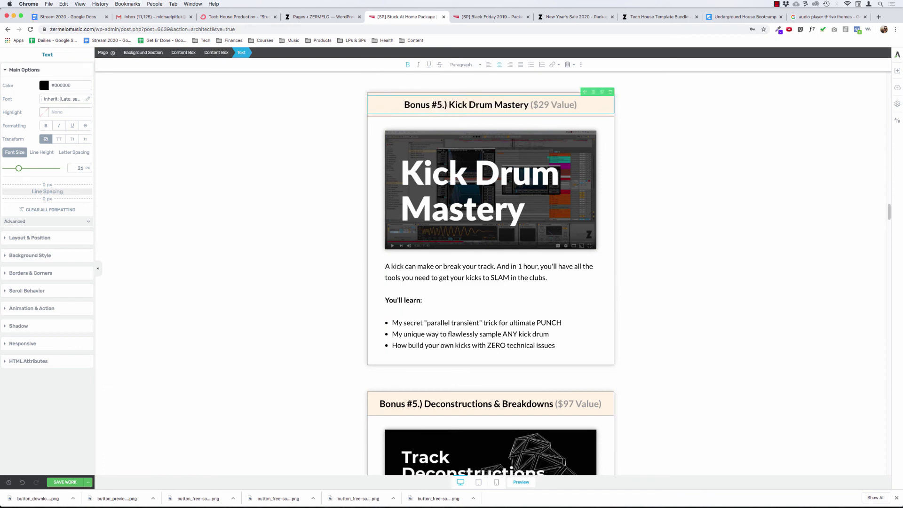
pyautogui.press('BackSpace')
pyautogui.press('BackSpace')
pyautogui.press('BackSpace')
pyautogui.press('BackSpace')
pyautogui.press('BackSpace')
pyautogui.press('BackSpace')
# Renumber the Deconstructions & Breakdowns section heading as "#6.)" and remove the word "Bonus".
pyautogui.click(415, 404)
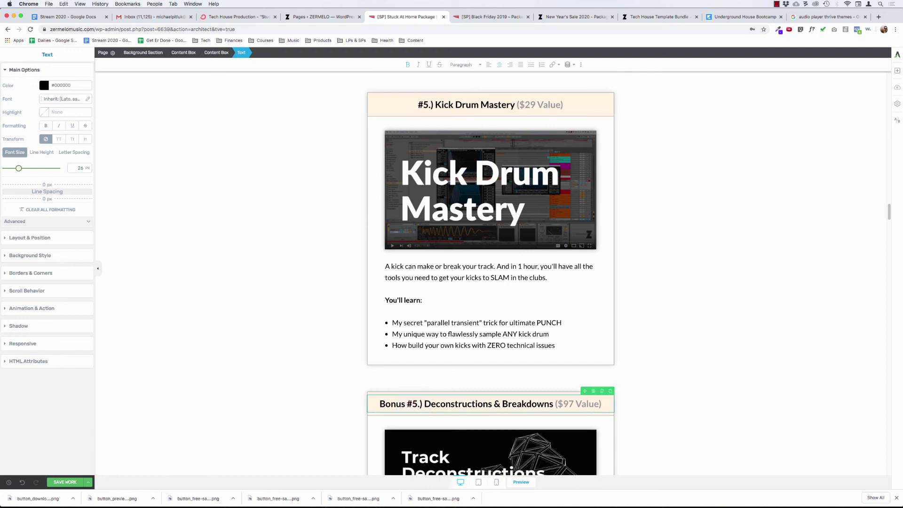
pyautogui.press('BackSpace')
pyautogui.write('6')
pyautogui.hotkey('alt', 'BackSpace')
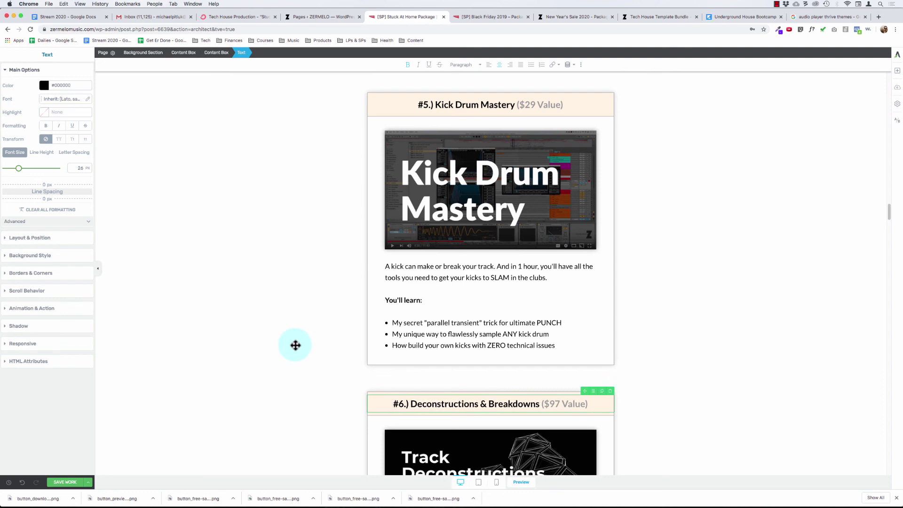
pyautogui.click(296, 345)
# Compare with the Tech House Template Bundle heading and remove the opening parenthesis before the price in the Secrets Of The Groove heading.
pyautogui.scroll(-3, 321, 265)
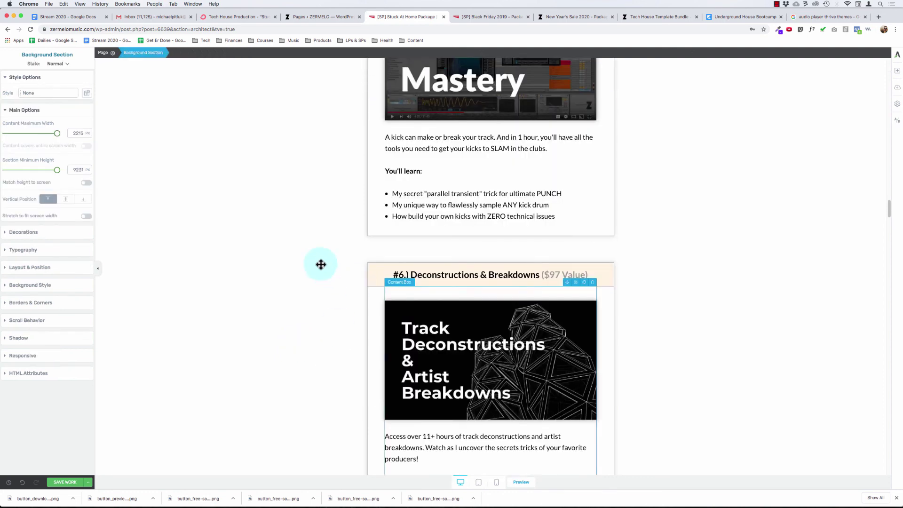
pyautogui.scroll(-2, 321, 264)
pyautogui.scroll(4, 321, 264)
pyautogui.scroll(15, 321, 265)
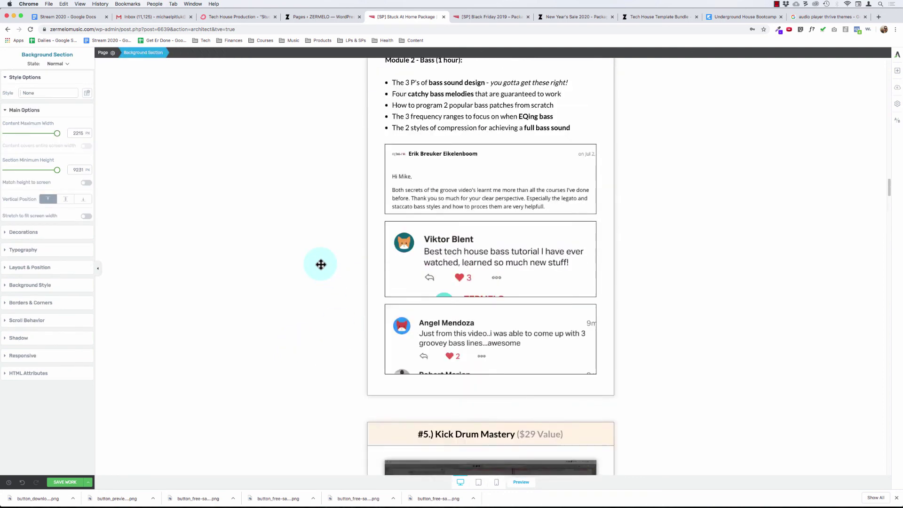
pyautogui.scroll(15, 321, 265)
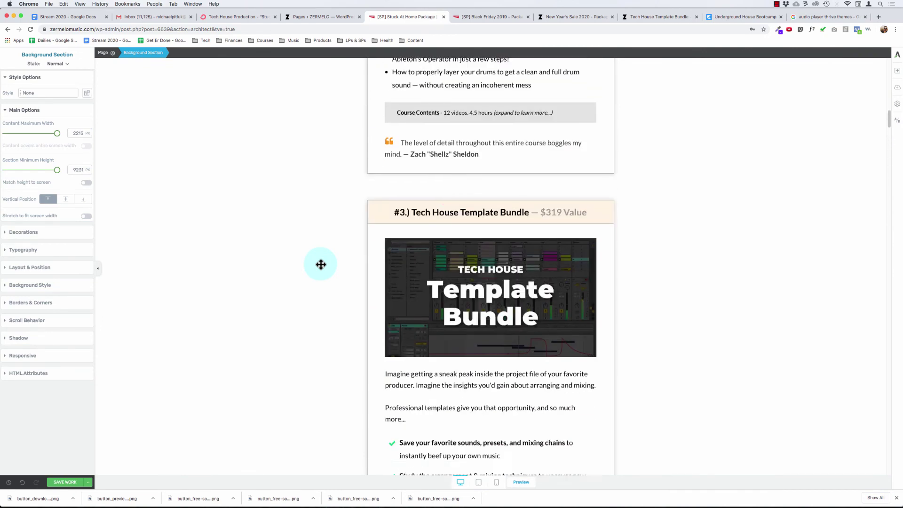
pyautogui.scroll(-15, 320, 265)
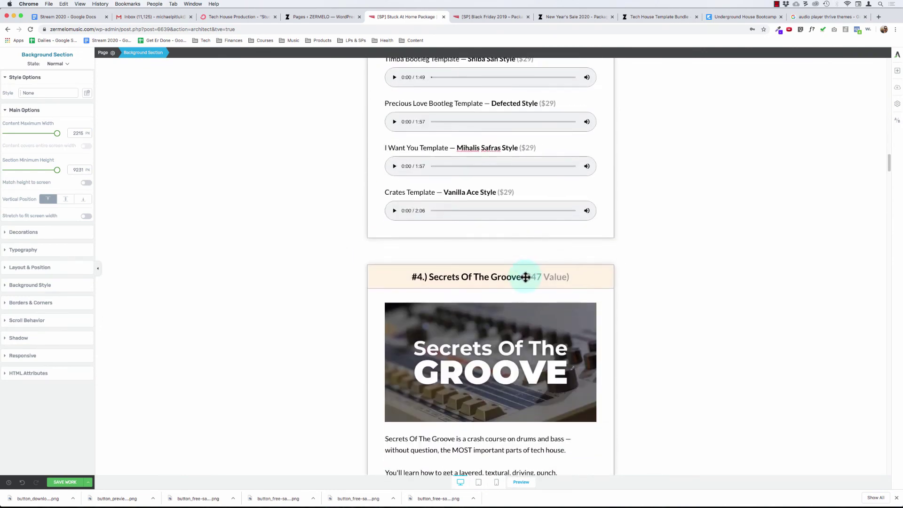
pyautogui.click(525, 276)
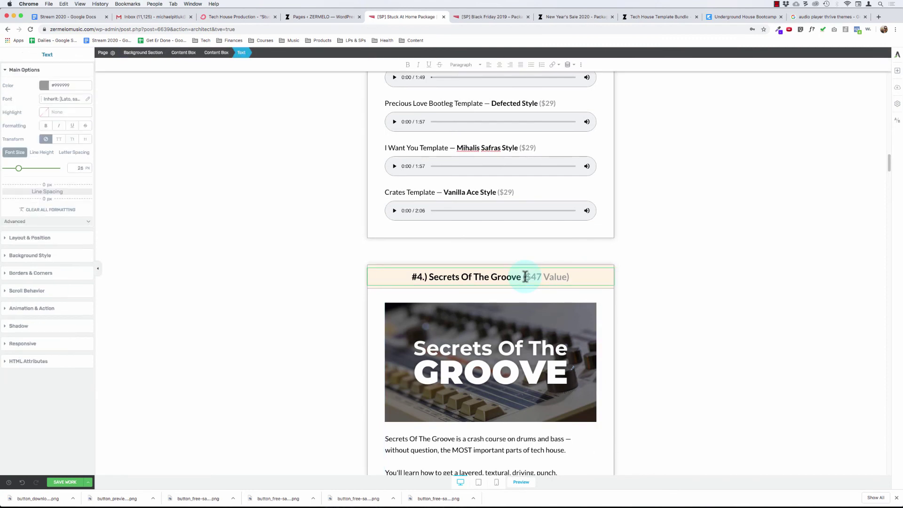
pyautogui.press('BackSpace')
pyautogui.write(',')
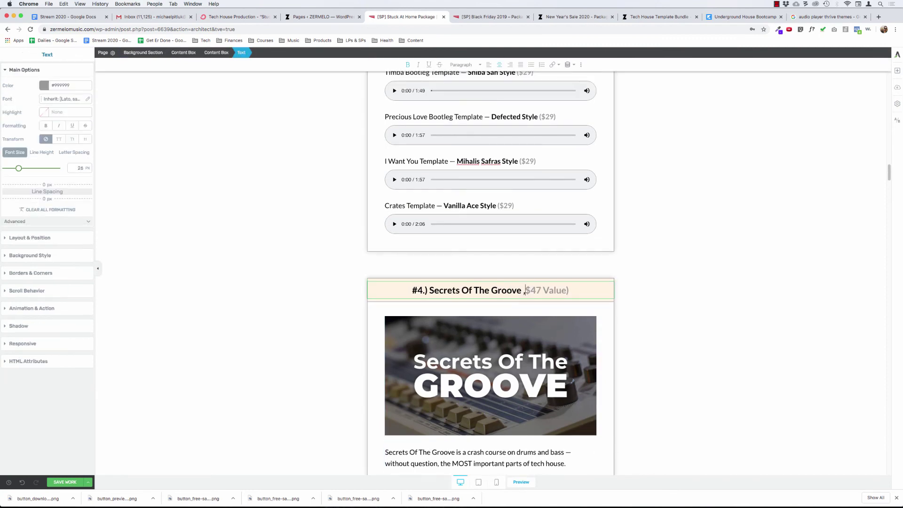
pyautogui.press('BackSpace')
pyautogui.write('—')
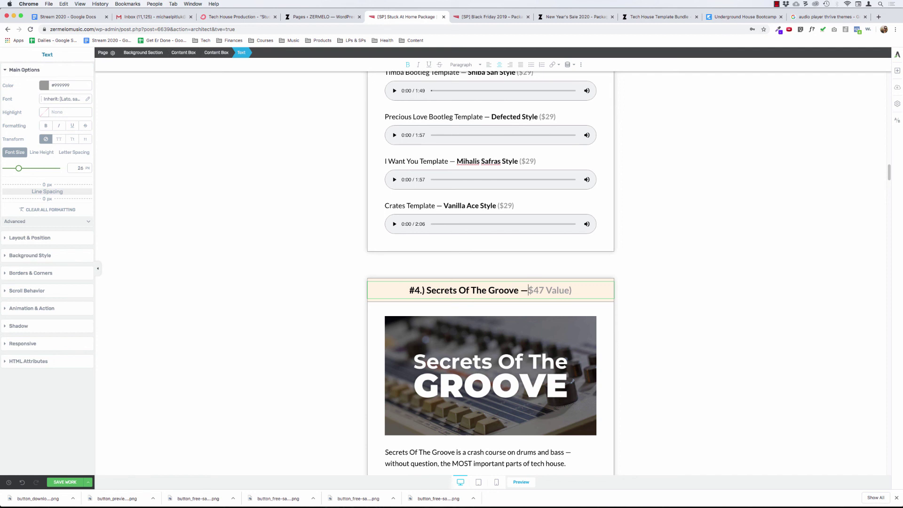
pyautogui.press('BackSpace')
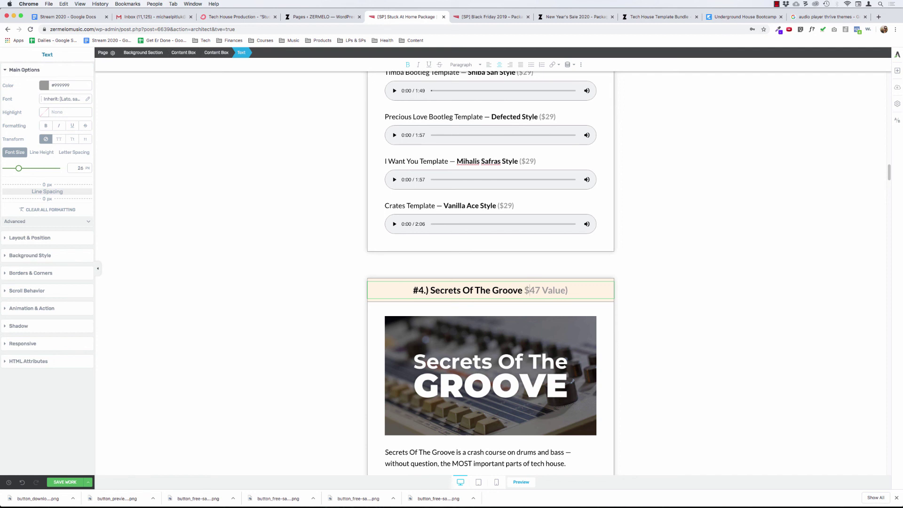
# Finish the Secrets Of The Groove heading's grey price as "— $47 Value", without parentheses.
pyautogui.write('—')
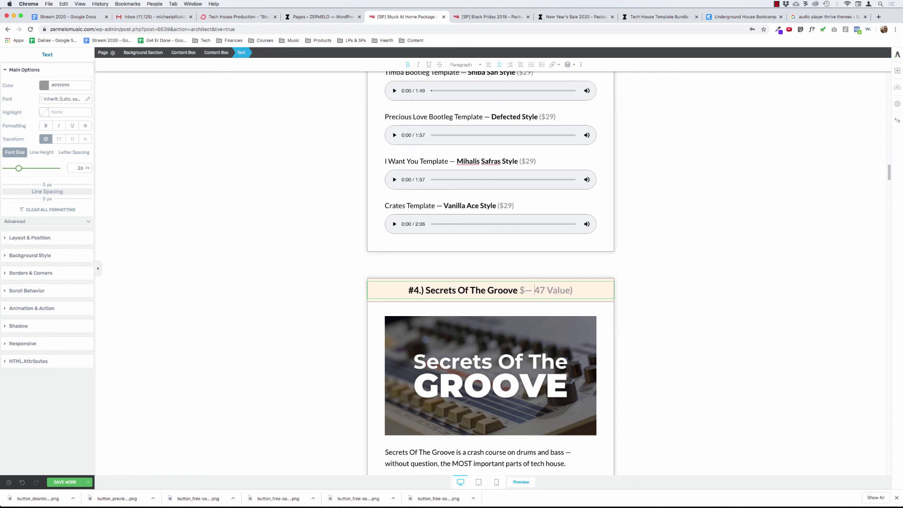
pyautogui.write(' $')
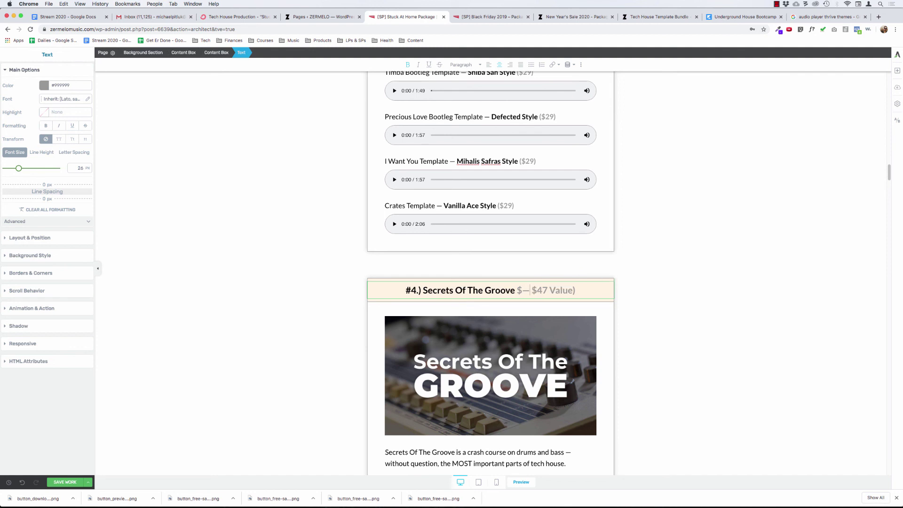
pyautogui.click(516, 290)
pyautogui.press('Delete')
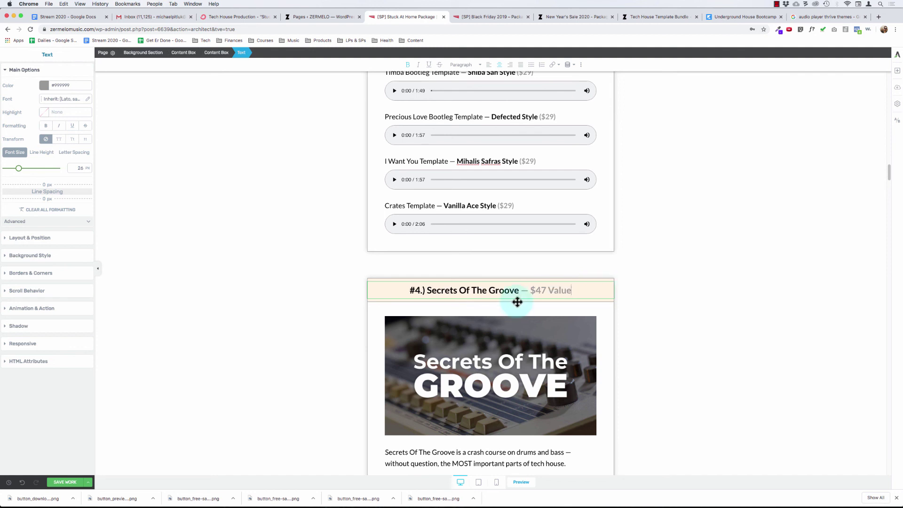
# Remove the opening parenthesis before the price in the Kick Drum Mastery section heading.
pyautogui.scroll(-5, 516, 302)
pyautogui.click(517, 300)
pyautogui.scroll(-10, 517, 300)
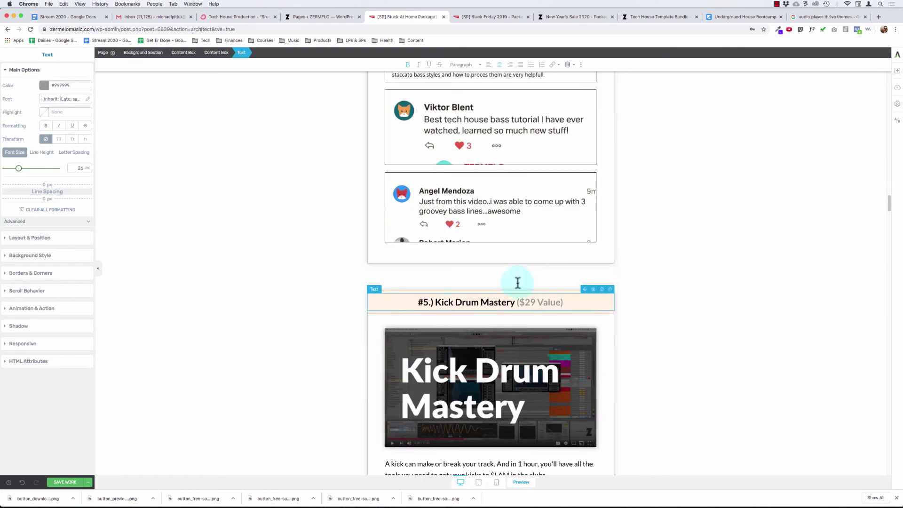
pyautogui.click(519, 284)
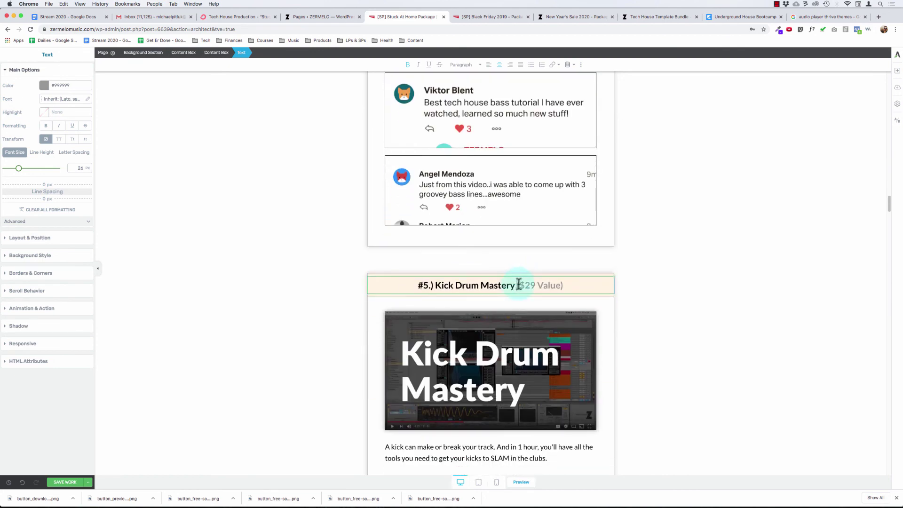
pyautogui.press('BackSpace')
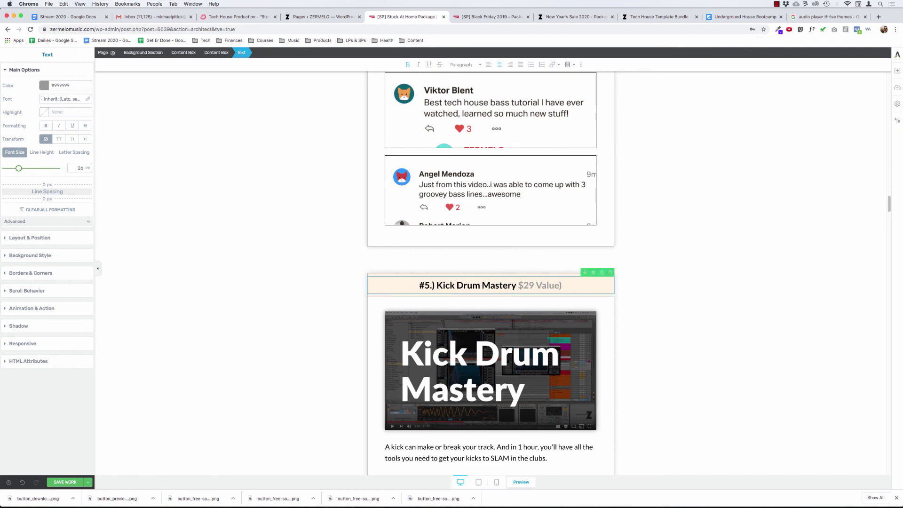
pyautogui.press('Delete')
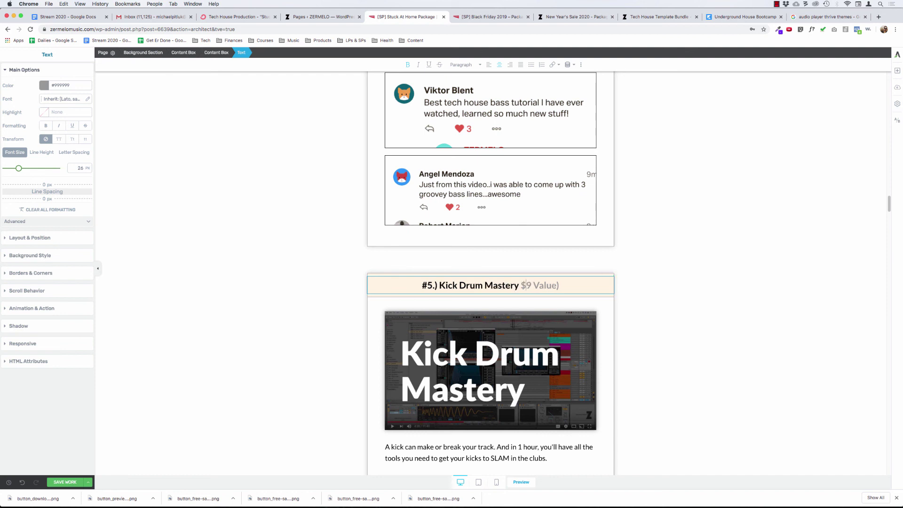
pyautogui.press('super+z')
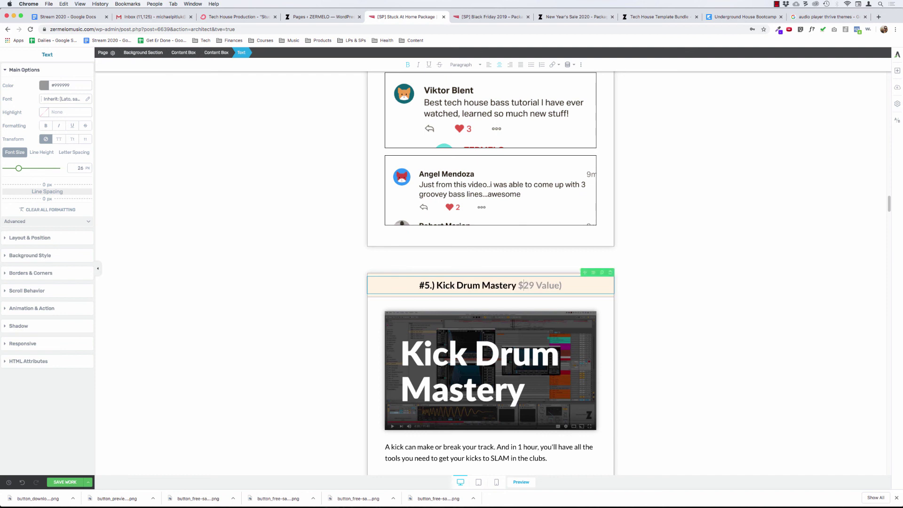
pyautogui.press('BackSpace')
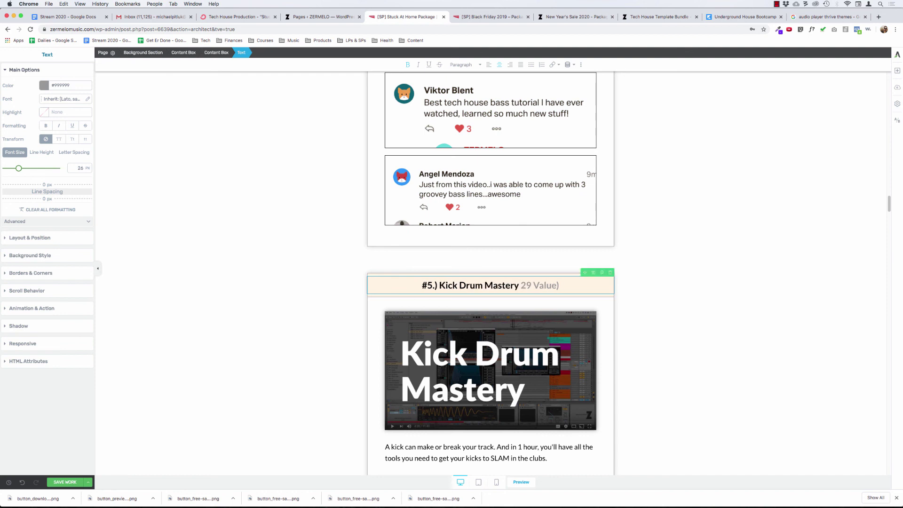
pyautogui.write('—')
pyautogui.press('super+z')
pyautogui.press('super+z')
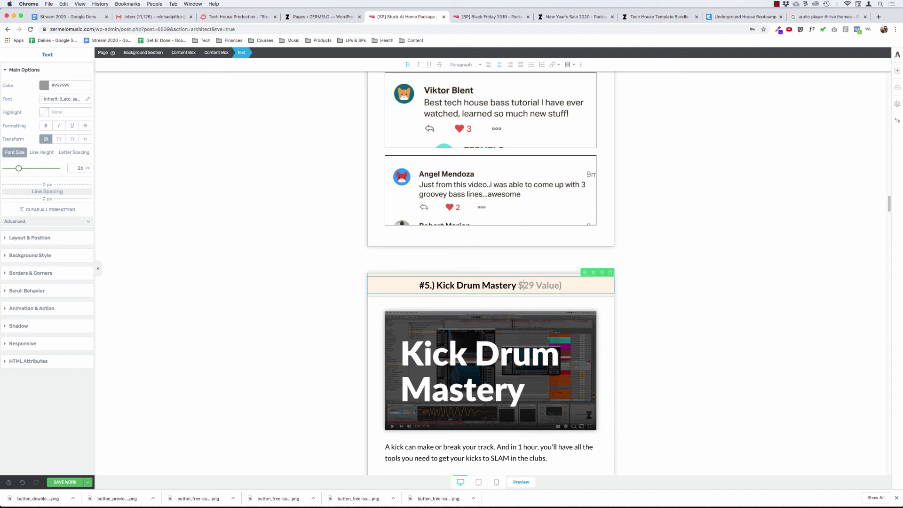
# Finish the Kick Drum Mastery heading's grey price as "— $29 Value", without parentheses.
pyautogui.write('—')
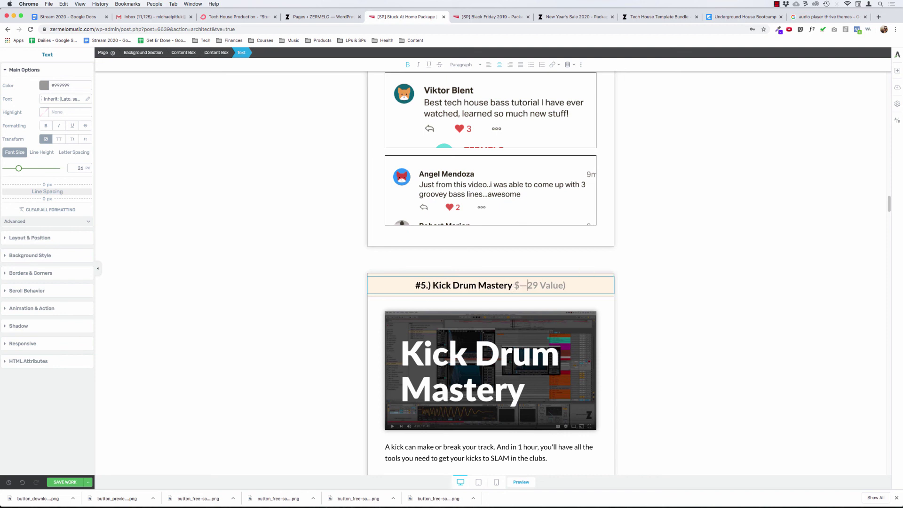
pyautogui.write(' $')
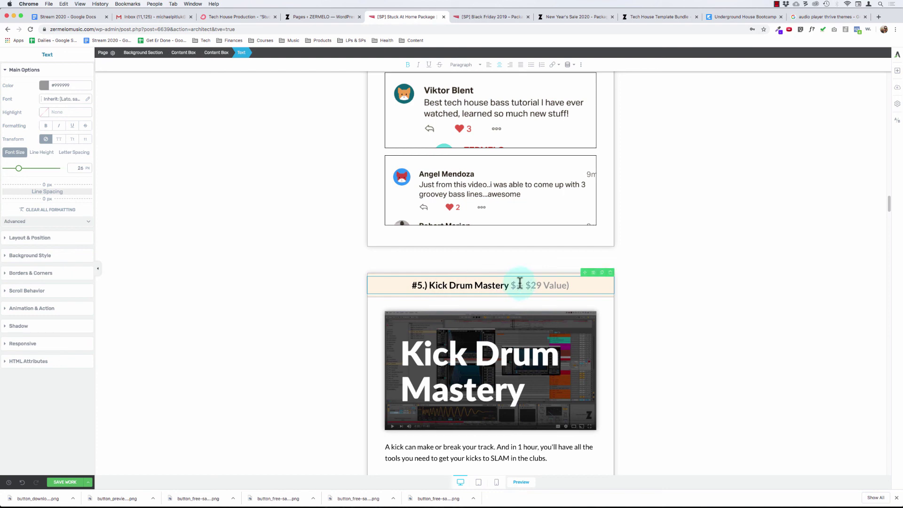
pyautogui.click(517, 284)
pyautogui.press('BackSpace')
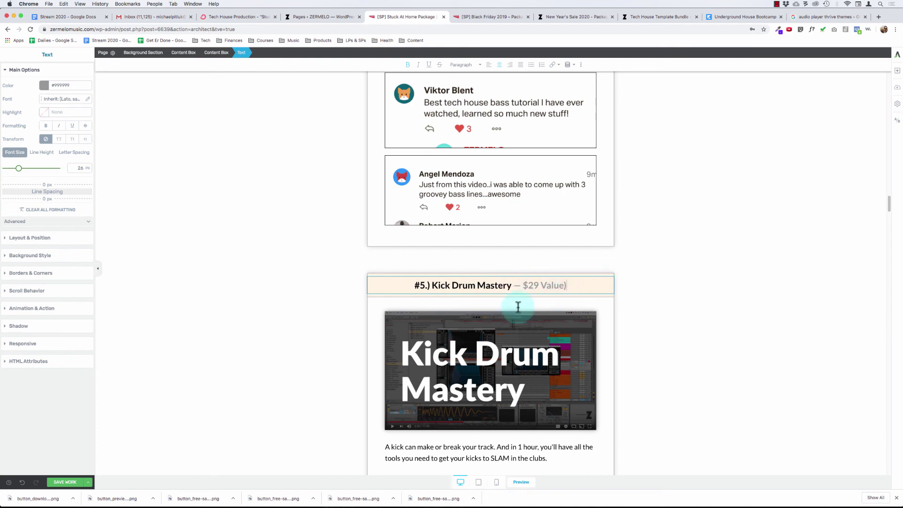
# Change the grey price in the Deconstructions & Breakdowns heading to "— $97 Value", replacing the parentheses with a dash.
pyautogui.scroll(-6, 519, 305)
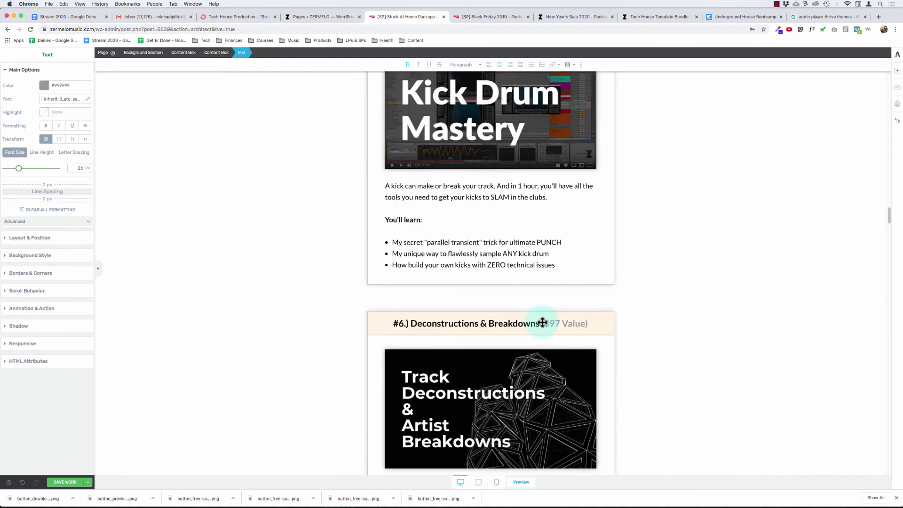
pyautogui.click(543, 323)
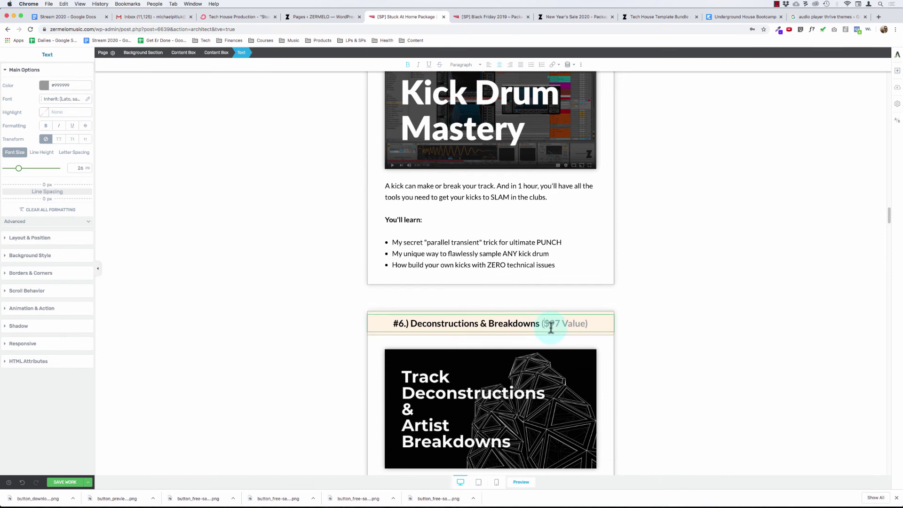
pyautogui.write('—')
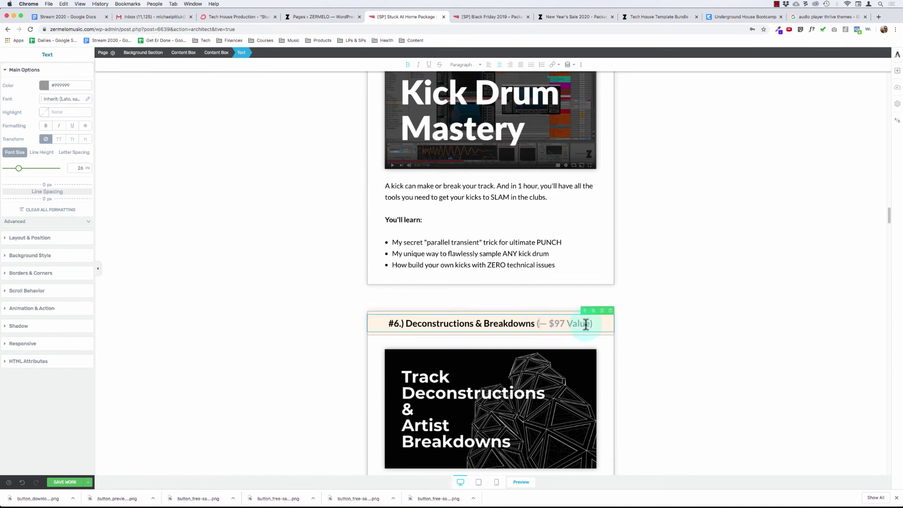
pyautogui.press('Left')
pyautogui.press('Left')
pyautogui.press('BackSpace')
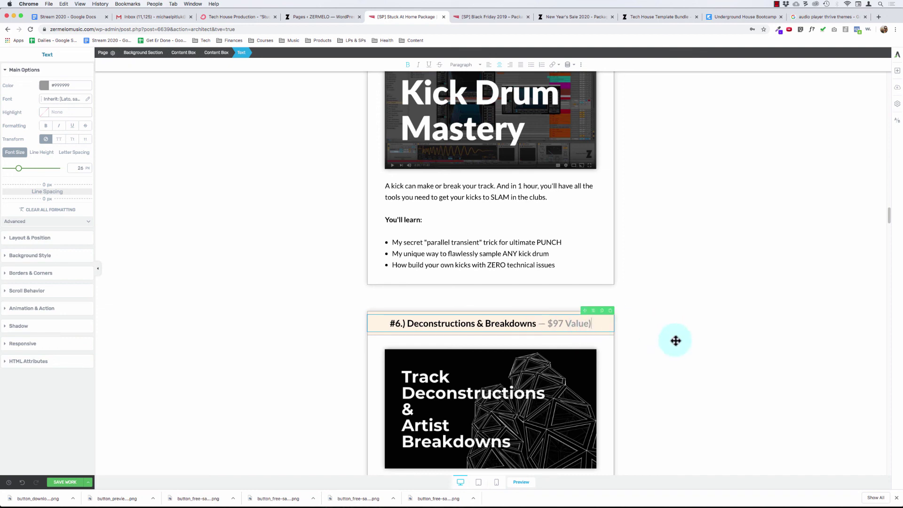
pyautogui.press('End')
pyautogui.press('BackSpace')
pyautogui.click(676, 341)
# Check the Deconstructions & Breakdowns section and save the page.
pyautogui.scroll(-6, 676, 341)
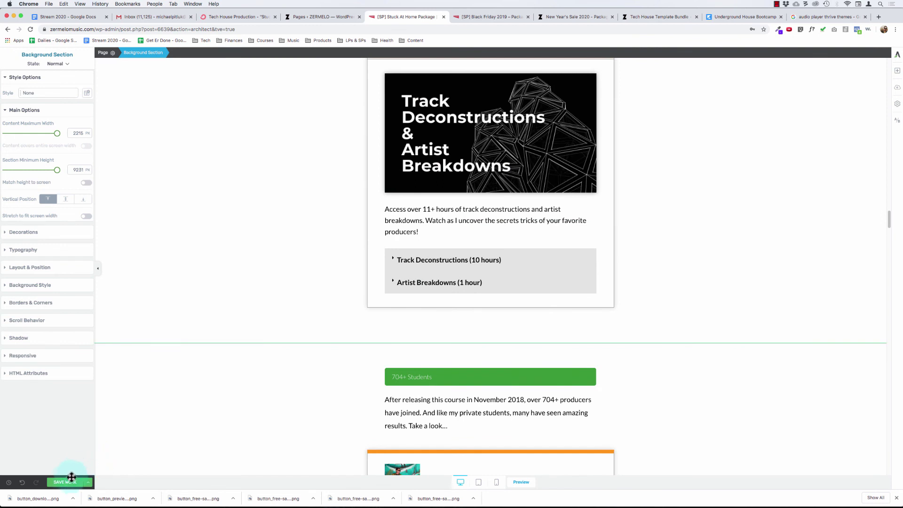
pyautogui.scroll(1, 71, 478)
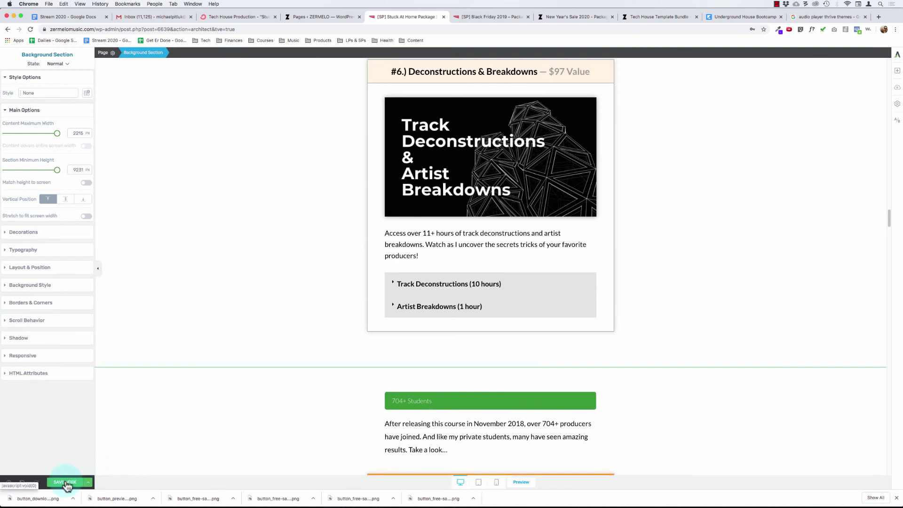
pyautogui.click(66, 482)
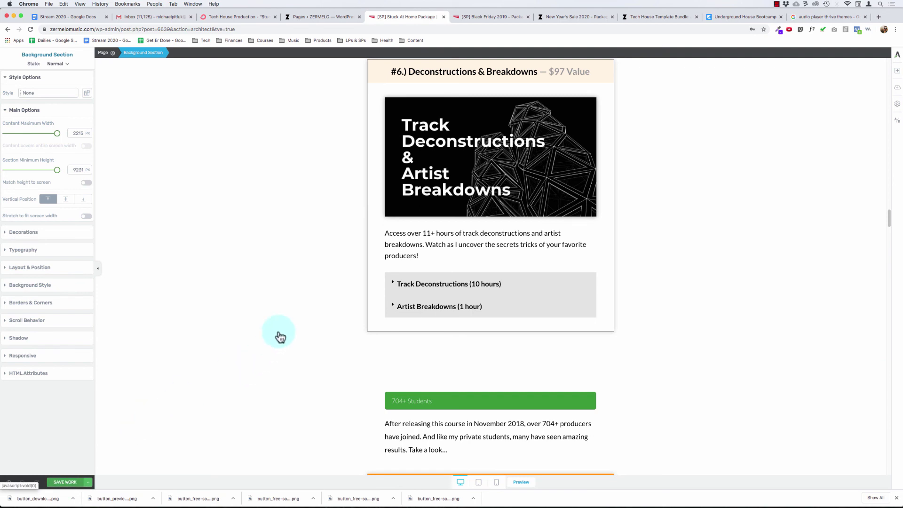
# Review the section headings from Deconstructions & Breakdowns up to the page banner, then the Start To Finish: PAWSA section.
pyautogui.scroll(6, 279, 332)
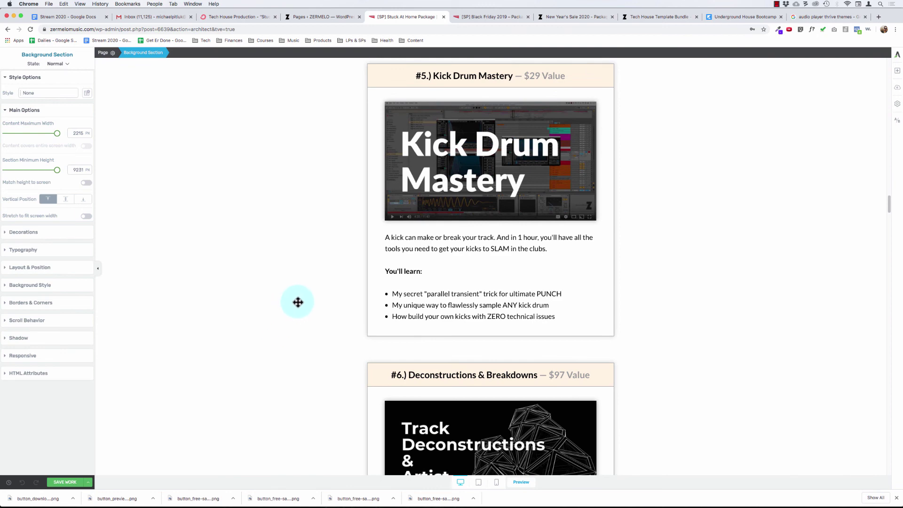
pyautogui.scroll(3, 298, 301)
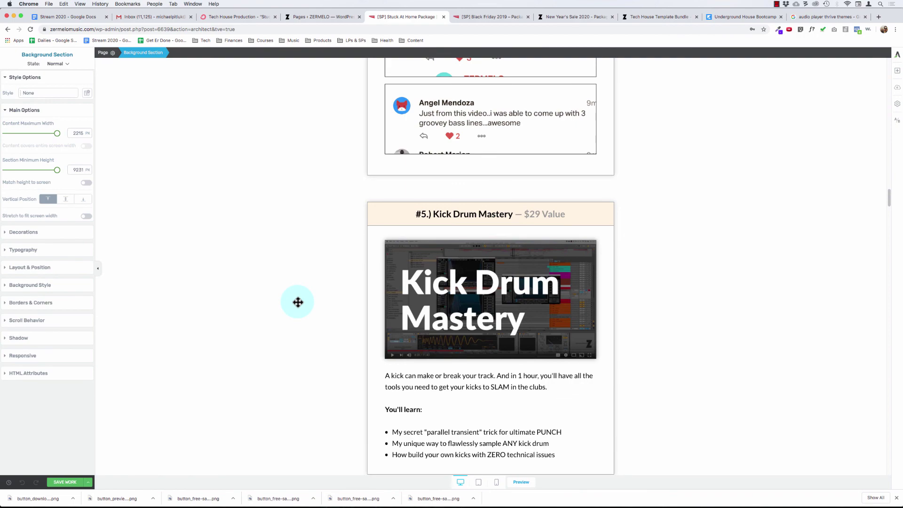
pyautogui.scroll(15, 311, 263)
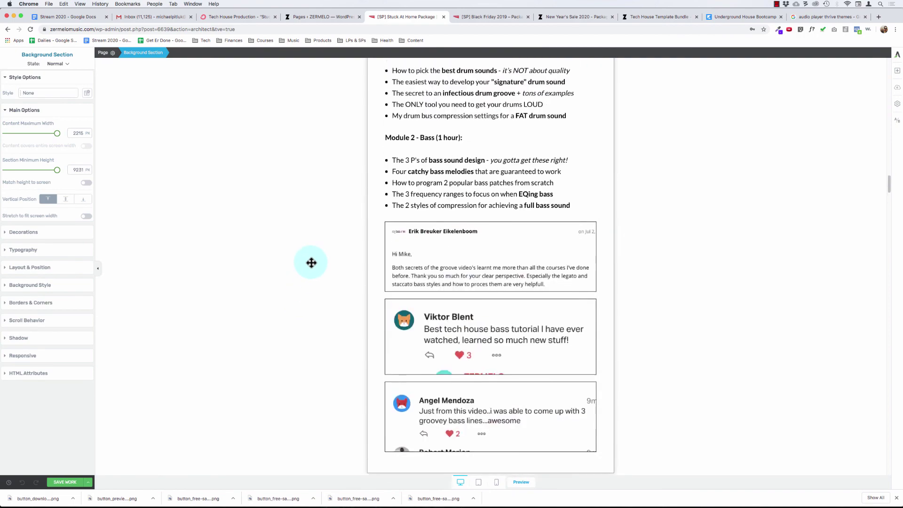
pyautogui.scroll(20, 311, 263)
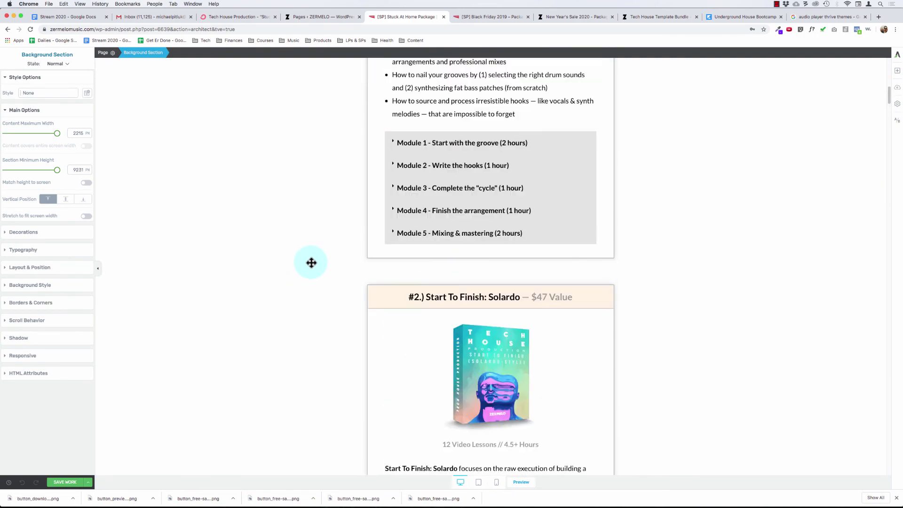
pyautogui.scroll(3, 220, 344)
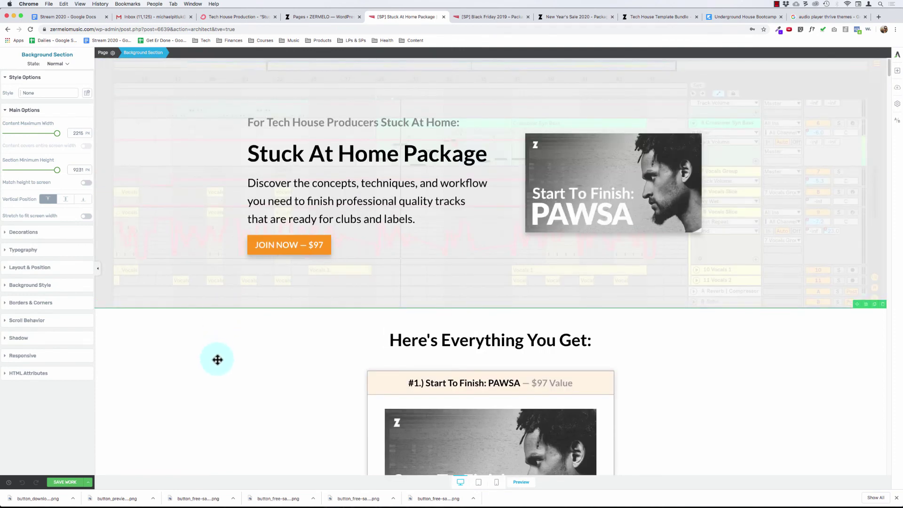
pyautogui.scroll(-1, 217, 360)
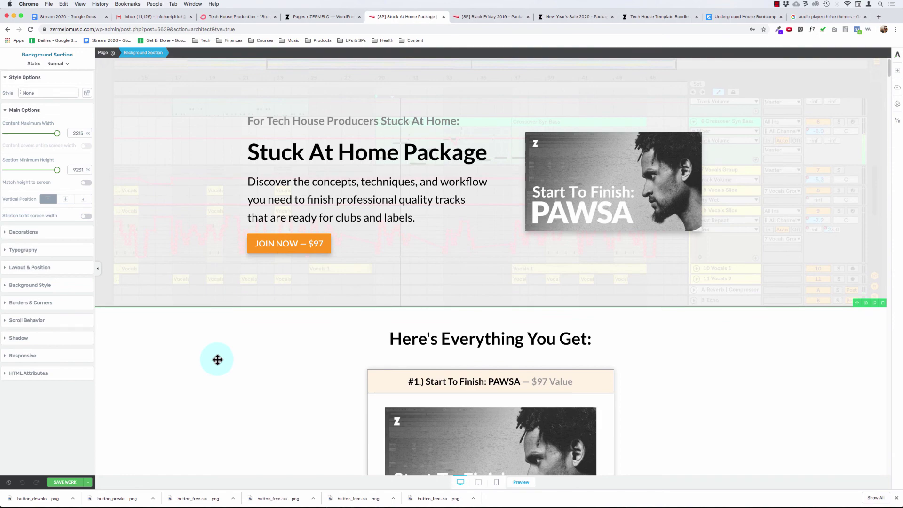
pyautogui.scroll(-2, 218, 360)
pyautogui.scroll(-15, 217, 359)
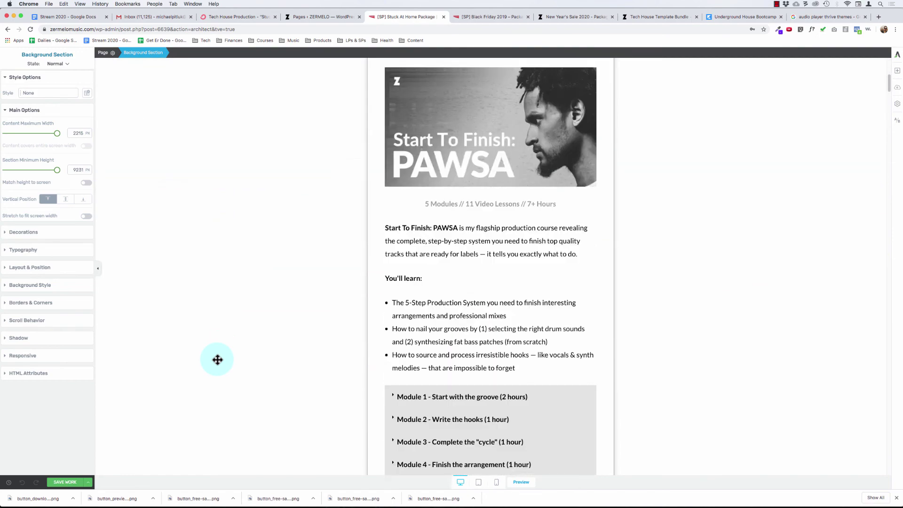
# Review the page from the Start To Finish: PAWSA section down to the full module breakdown, then recheck the Stuck At Home Package banner.
pyautogui.scroll(-20, 217, 360)
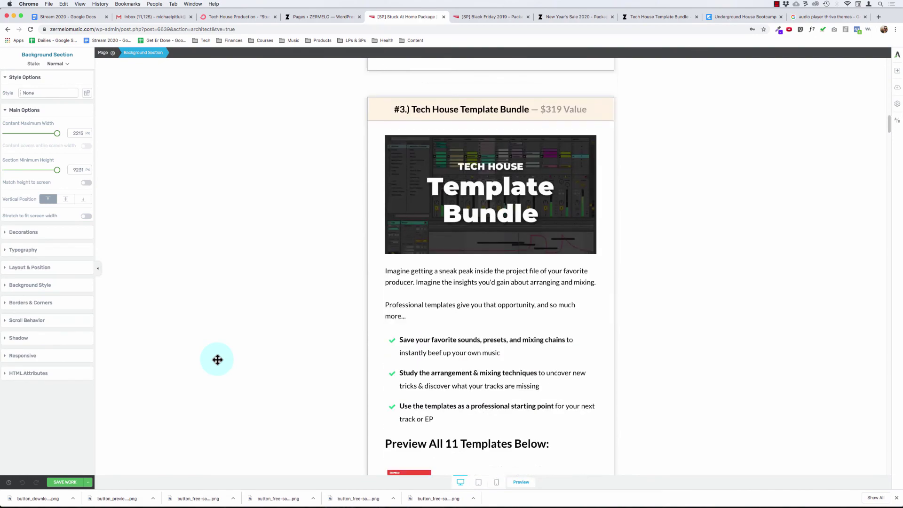
pyautogui.scroll(-20, 217, 360)
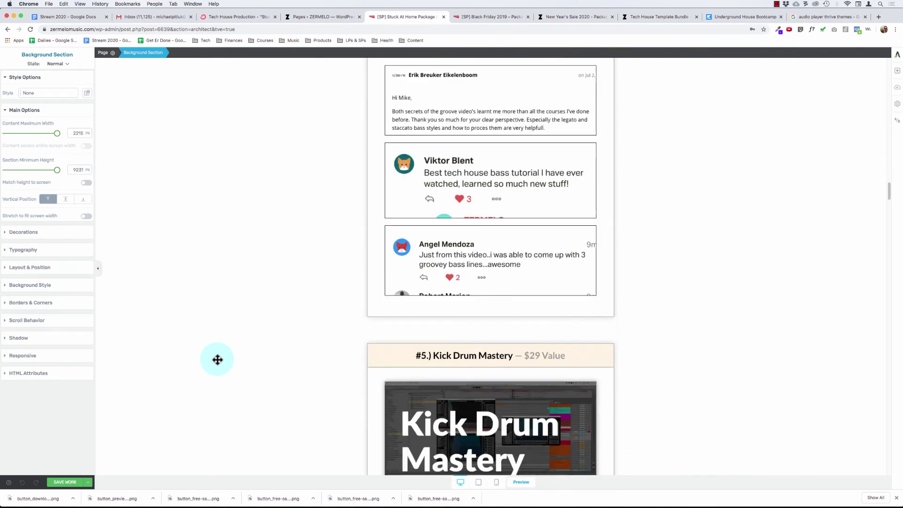
pyautogui.scroll(-10, 218, 360)
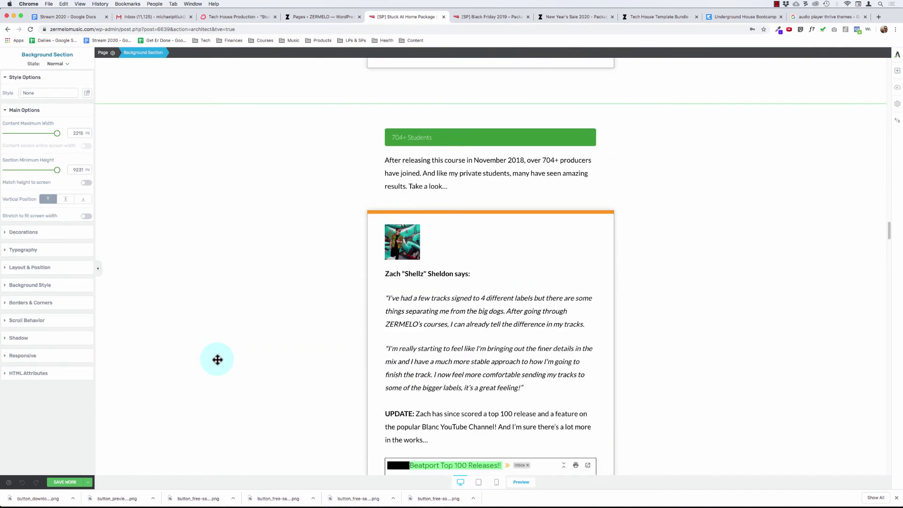
pyautogui.scroll(7, 218, 360)
pyautogui.scroll(-20, 217, 360)
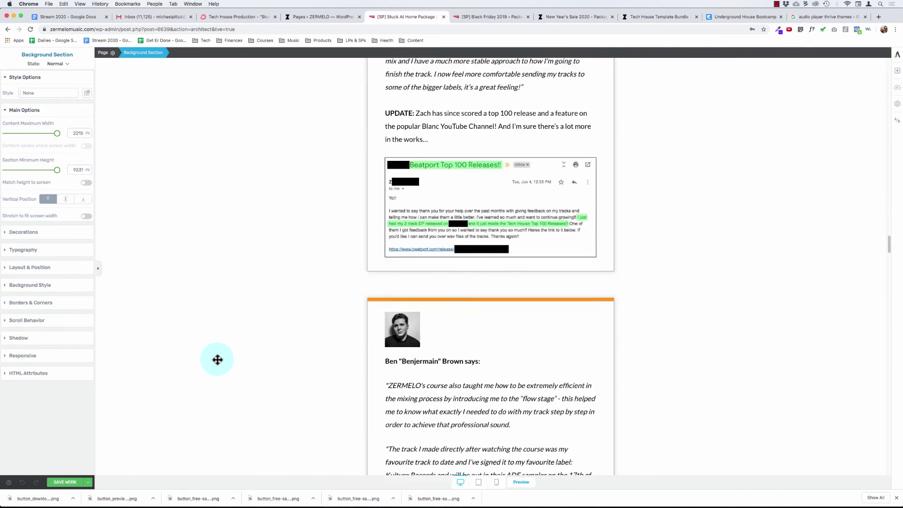
pyautogui.scroll(-20, 217, 360)
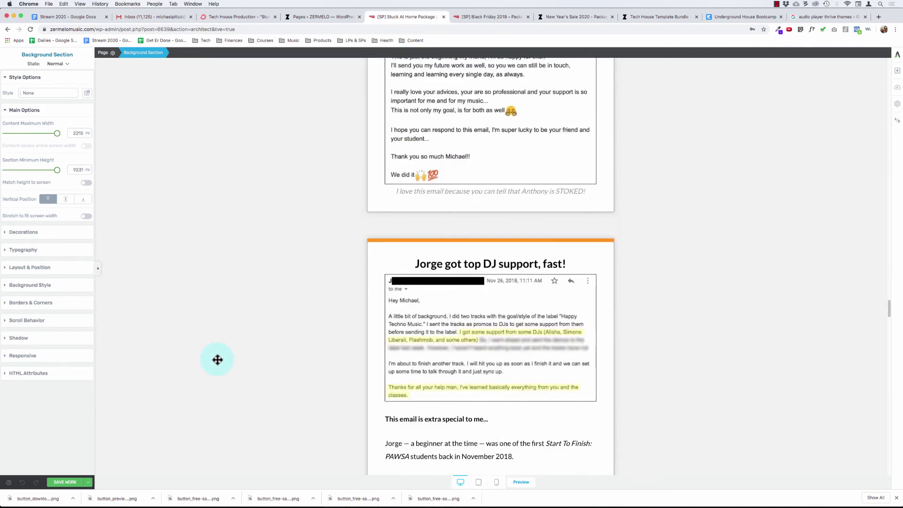
pyautogui.scroll(-10, 218, 359)
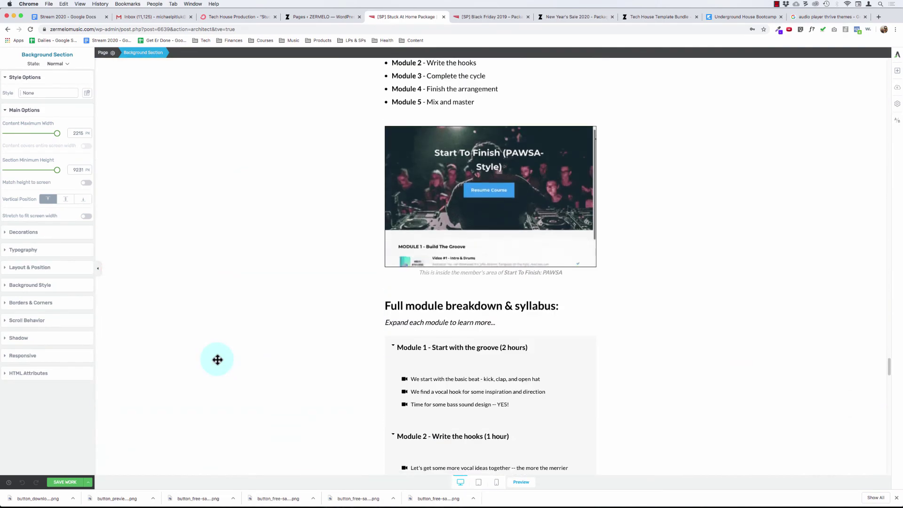
pyautogui.scroll(20, 217, 360)
pyautogui.scroll(20, 217, 359)
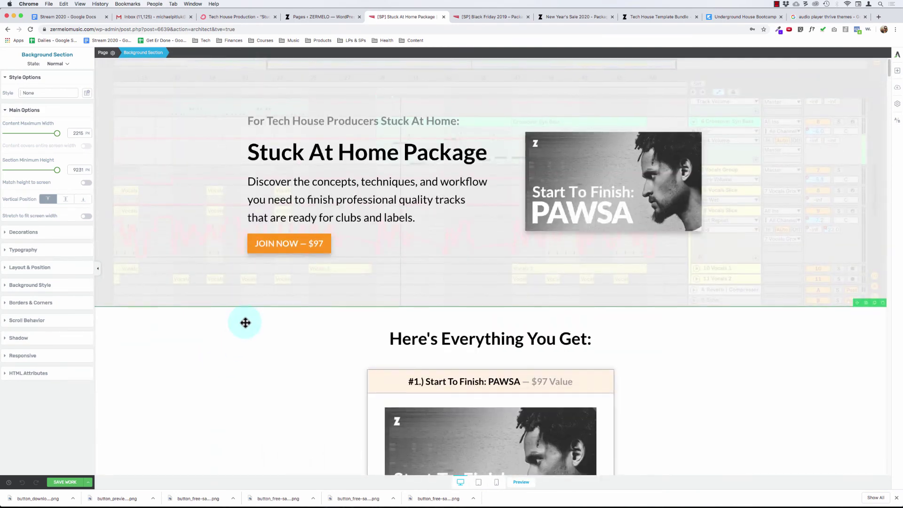
pyautogui.scroll(-5, 244, 322)
pyautogui.scroll(5, 323, 268)
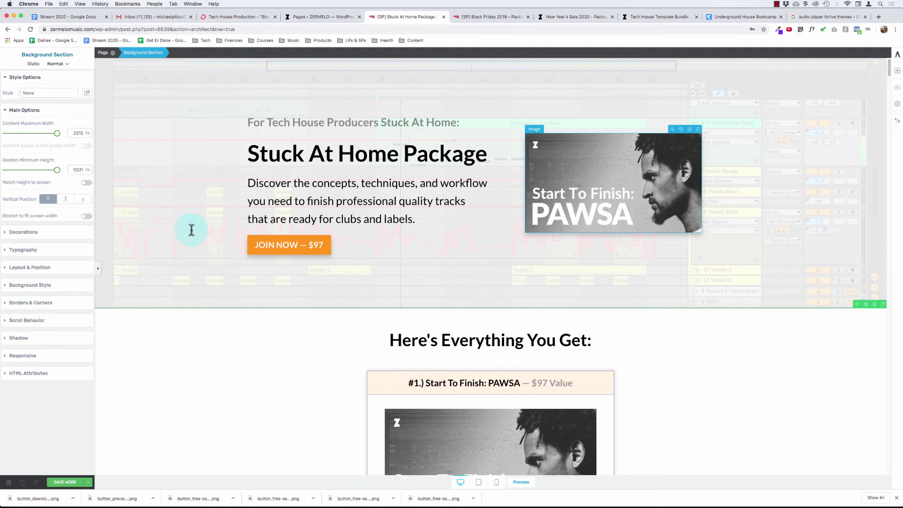
pyautogui.scroll(-7, 198, 216)
pyautogui.scroll(7, 451, 160)
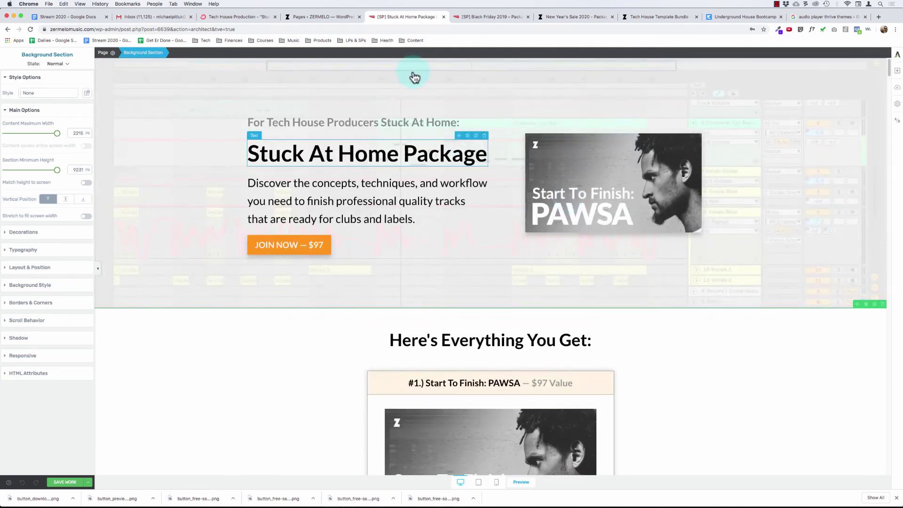
# Examine the product sections, student success stories and expected-results section down to the "Here's Exactly What You Get..." banner.
pyautogui.scroll(-5, 295, 276)
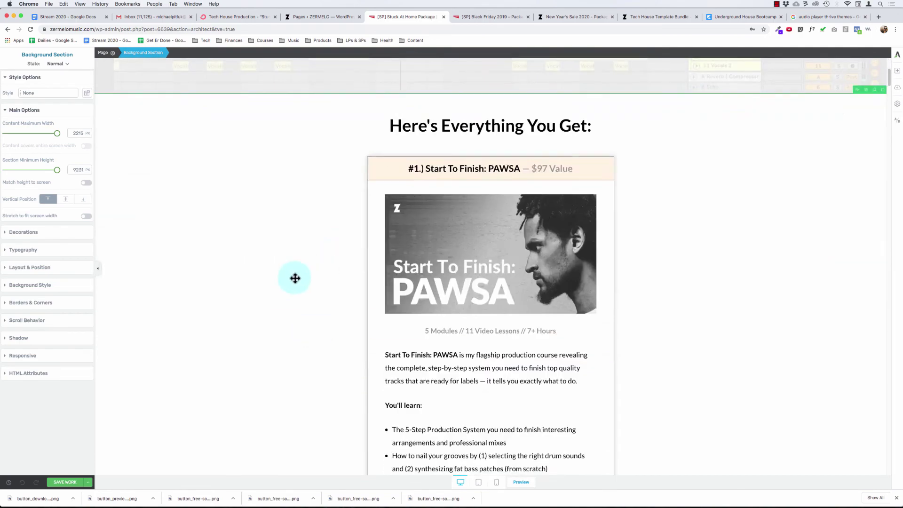
pyautogui.scroll(-20, 253, 251)
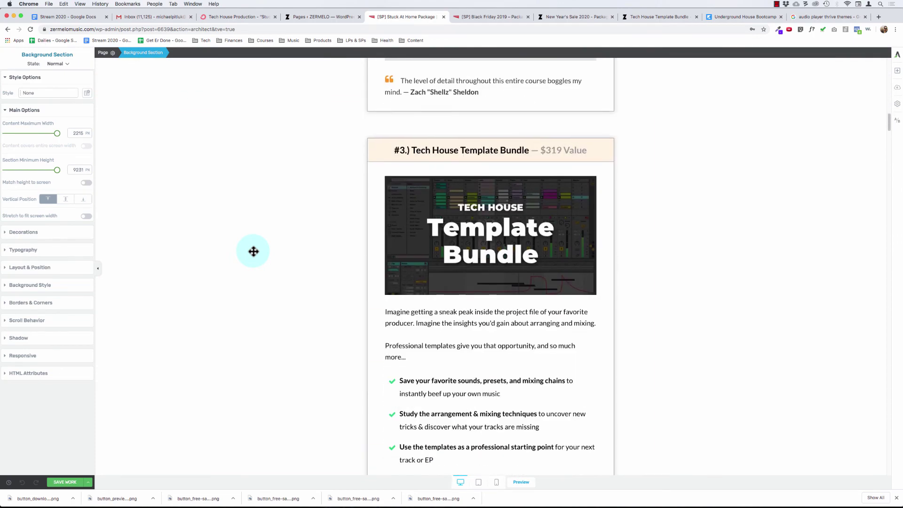
pyautogui.scroll(-18, 257, 242)
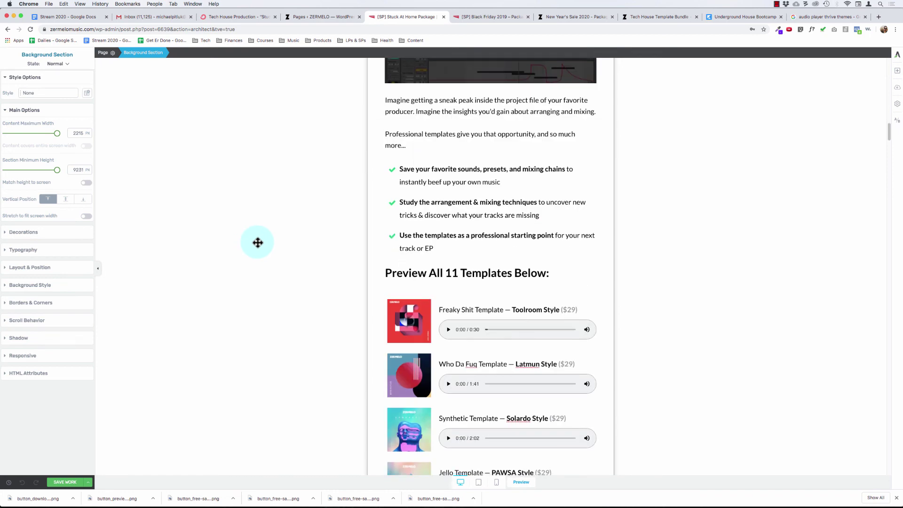
pyautogui.scroll(-10, 258, 243)
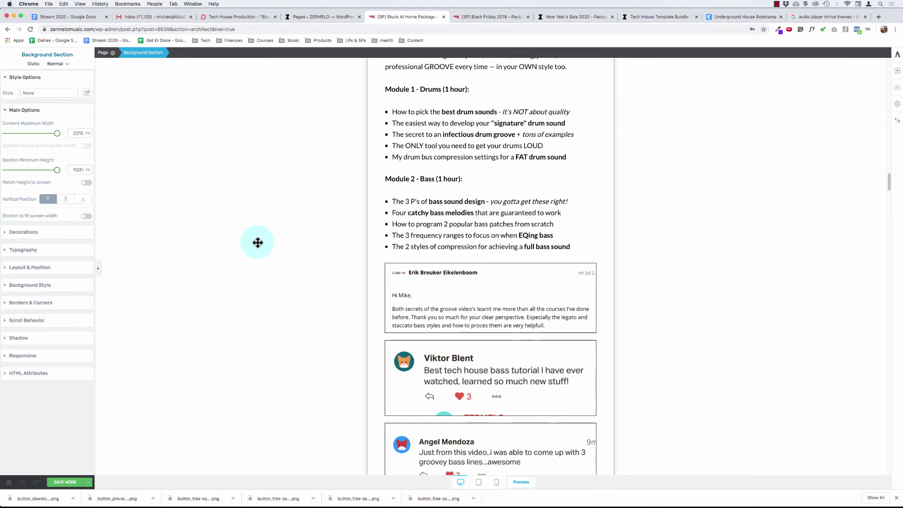
pyautogui.scroll(-15, 257, 243)
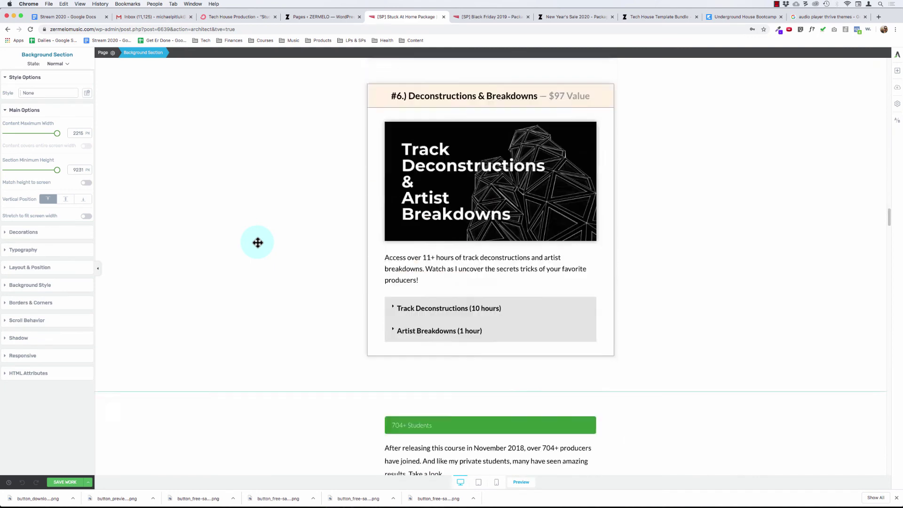
pyautogui.scroll(-15, 257, 242)
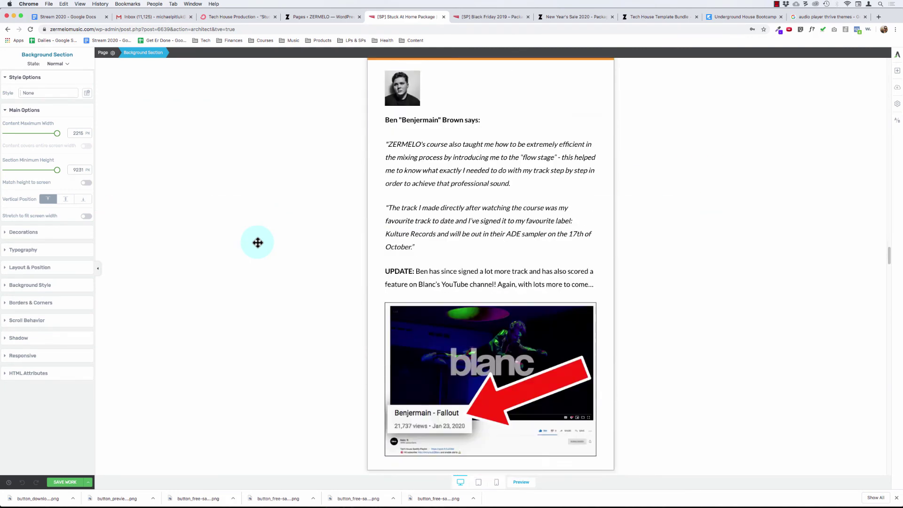
pyautogui.scroll(-12, 258, 242)
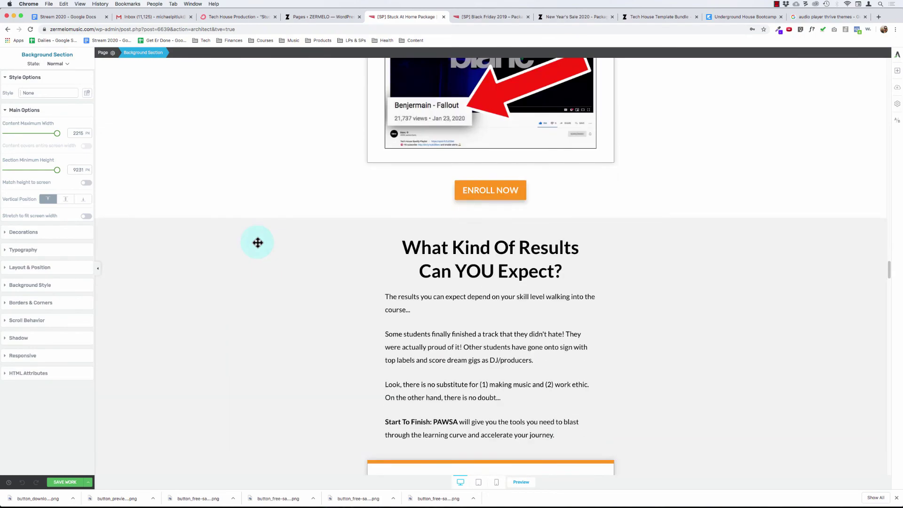
pyautogui.scroll(-15, 257, 243)
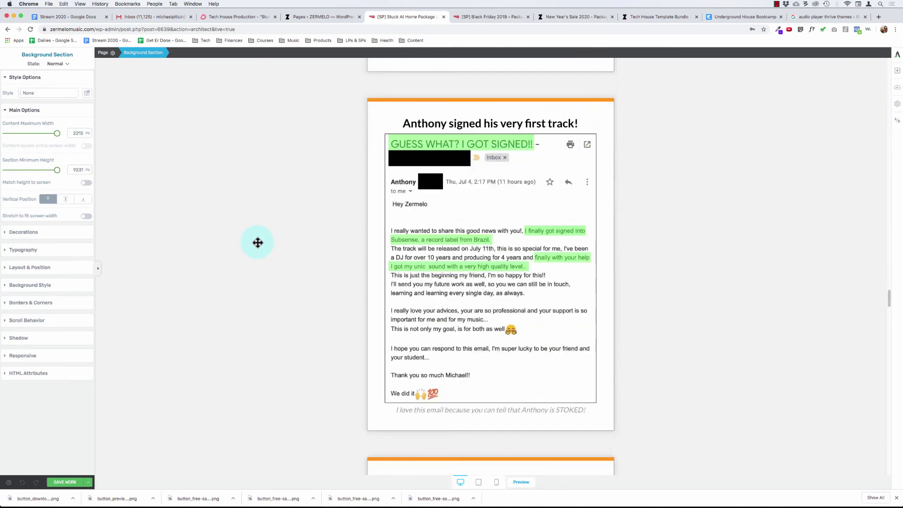
pyautogui.scroll(-15, 257, 243)
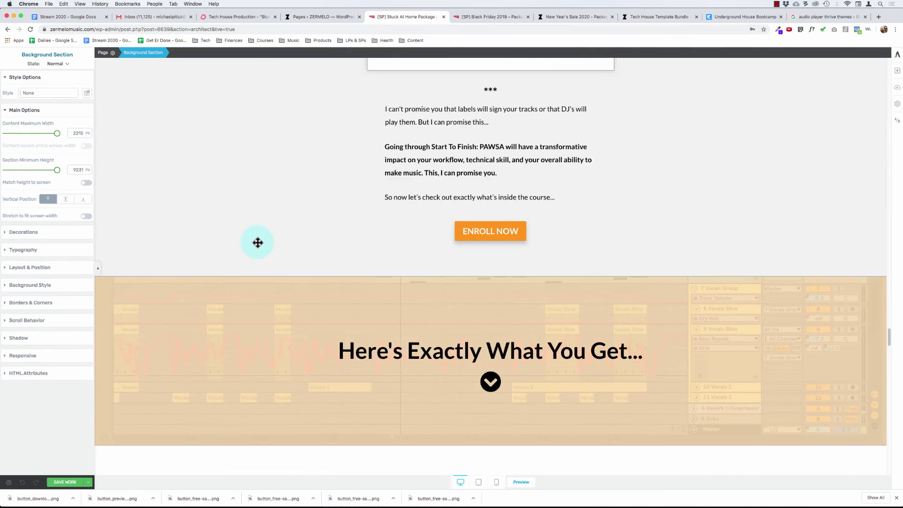
# Examine the Ready To Get Started pricing boxes, the money back guarantee and the Student Testimonials section.
pyautogui.scroll(-20, 257, 242)
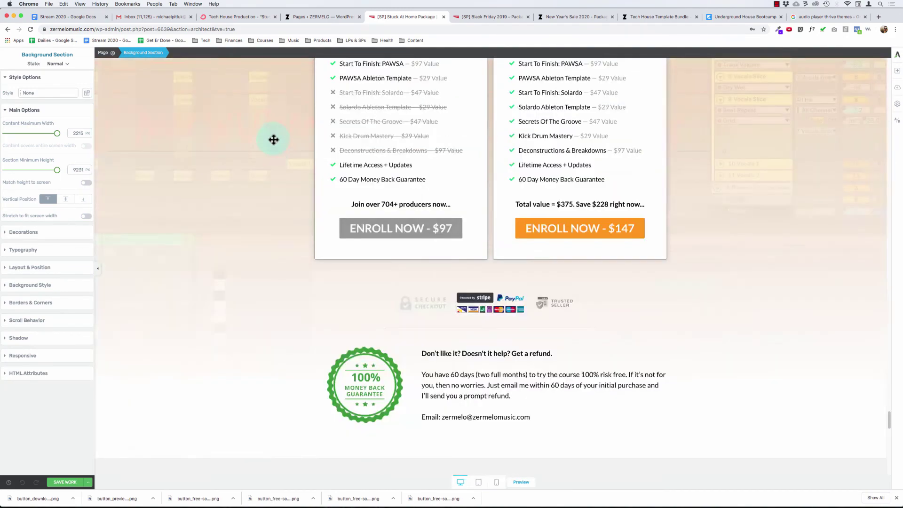
pyautogui.scroll(3, 273, 140)
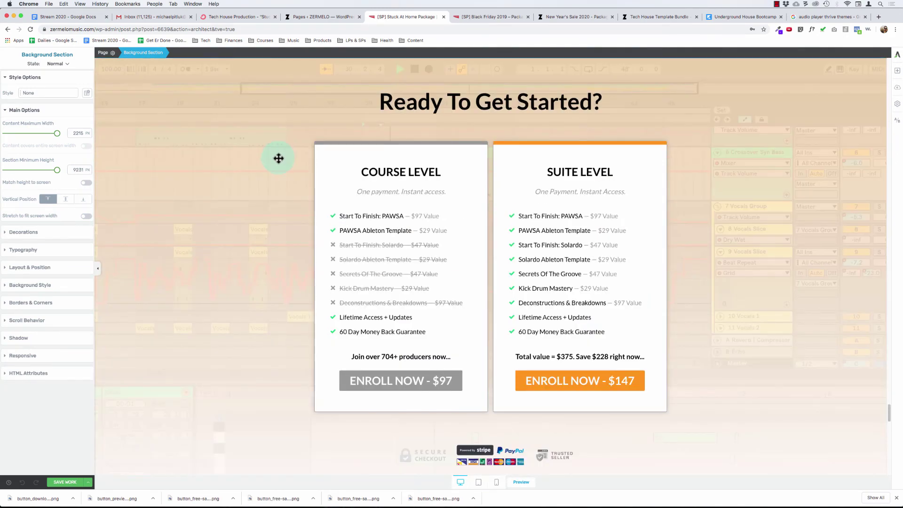
pyautogui.scroll(-6, 279, 158)
pyautogui.scroll(7, 409, 175)
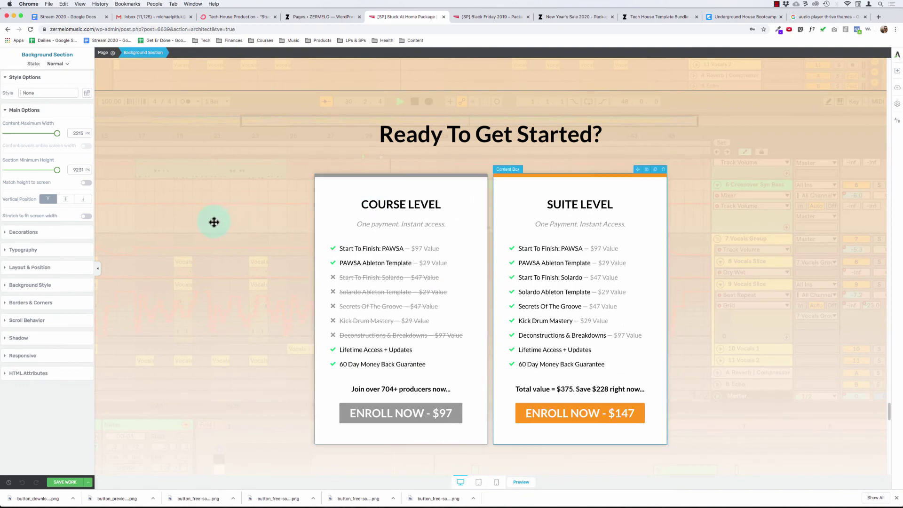
pyautogui.scroll(-6, 214, 222)
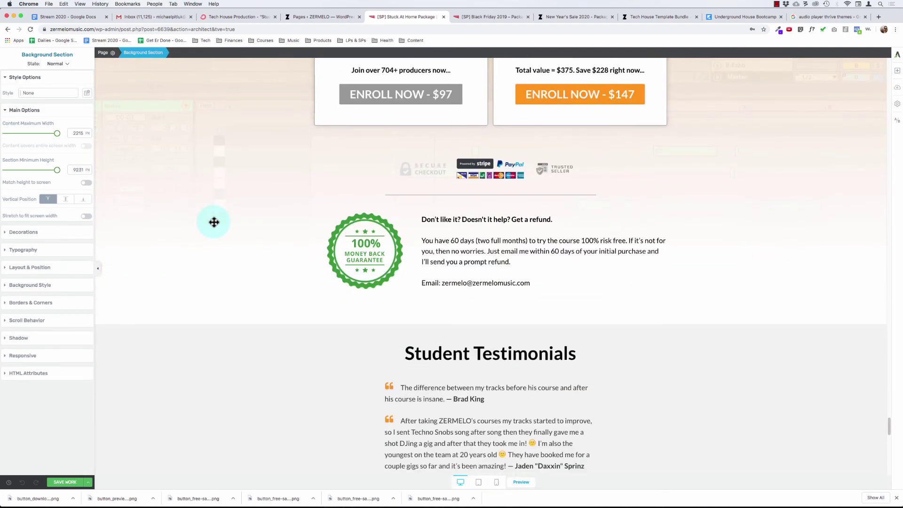
pyautogui.scroll(-7, 214, 222)
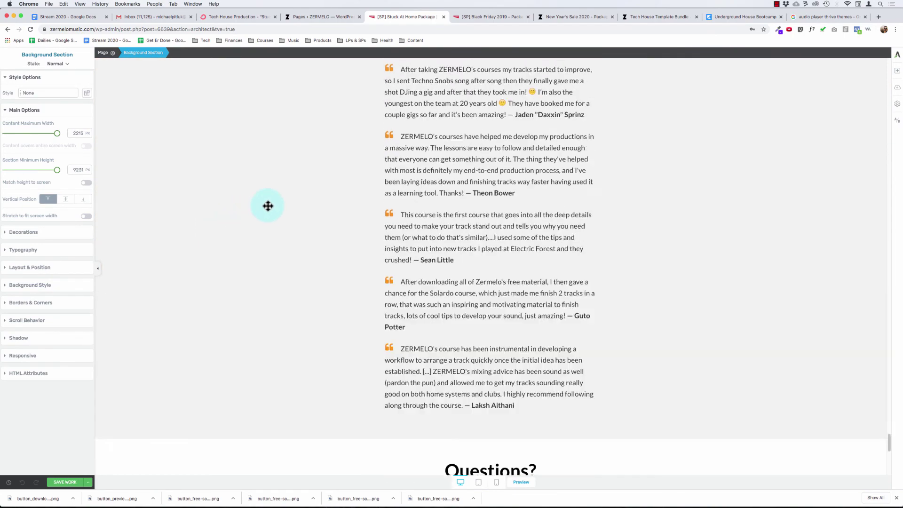
pyautogui.scroll(5, 268, 205)
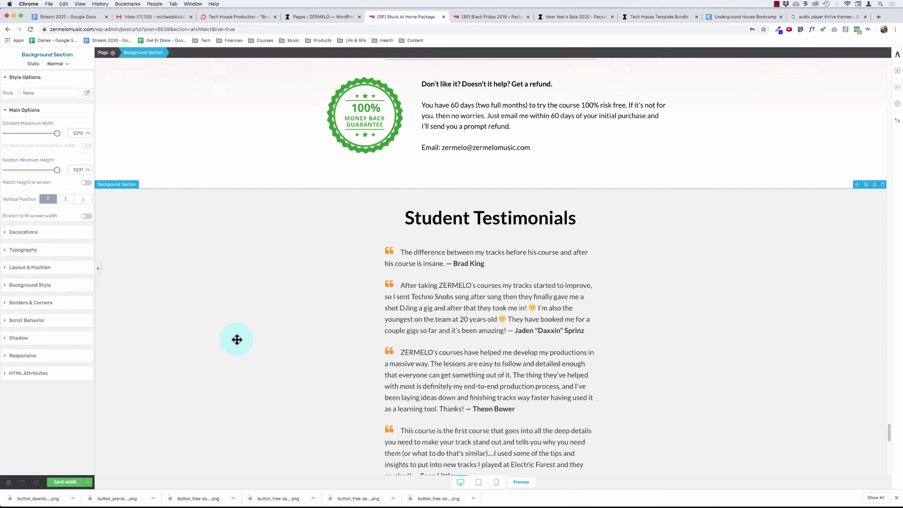
# Return to the product sections and examine the Tech House Template Bundle's description, template previews and exclusive templates.
pyautogui.scroll(20, 237, 339)
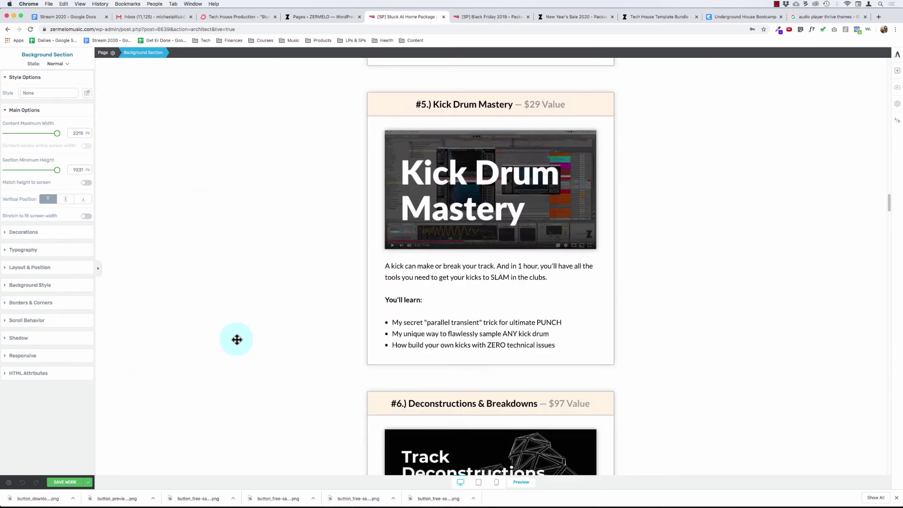
pyautogui.scroll(10, 237, 339)
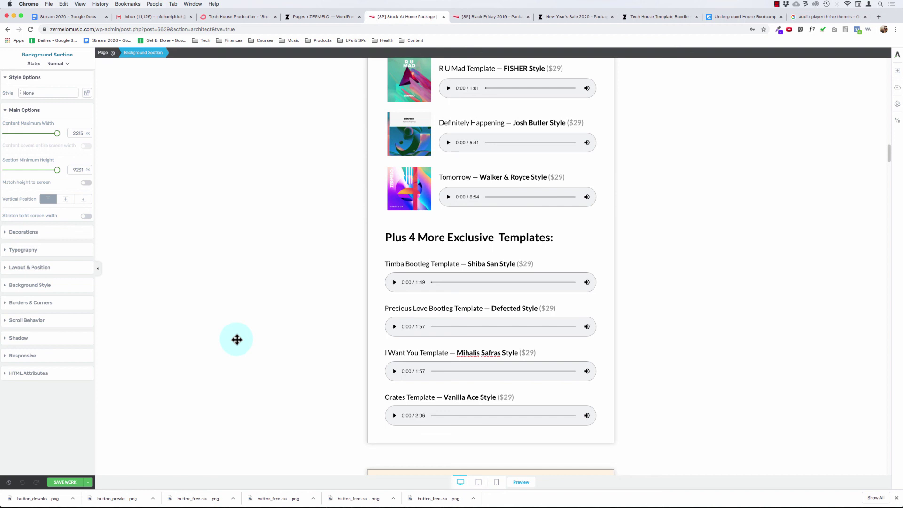
pyautogui.scroll(10, 329, 305)
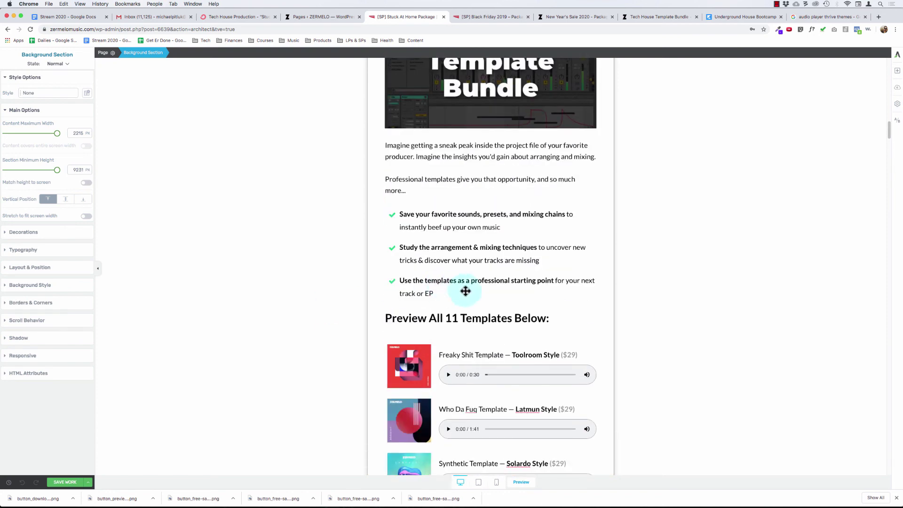
pyautogui.scroll(-3, 470, 247)
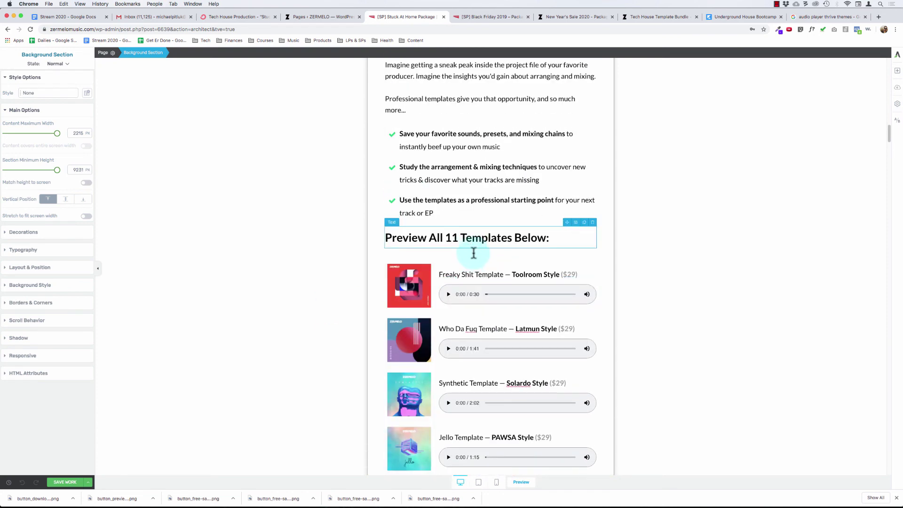
pyautogui.scroll(-5, 470, 247)
pyautogui.scroll(-10, 459, 138)
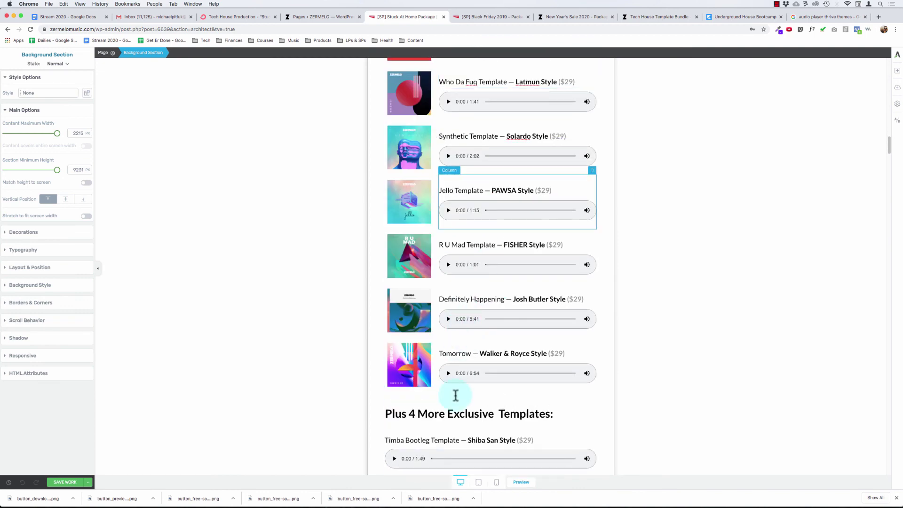
pyautogui.scroll(-1, 440, 238)
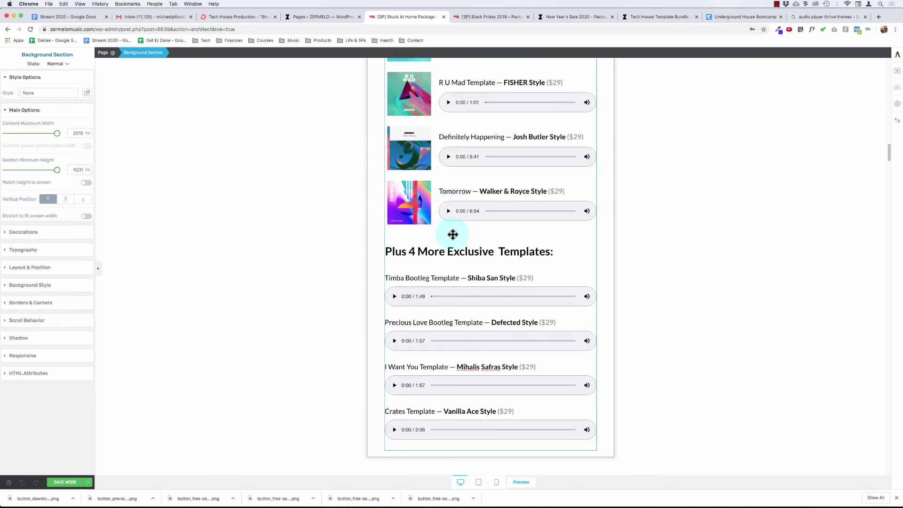
pyautogui.scroll(20, 452, 234)
pyautogui.scroll(-12, 453, 234)
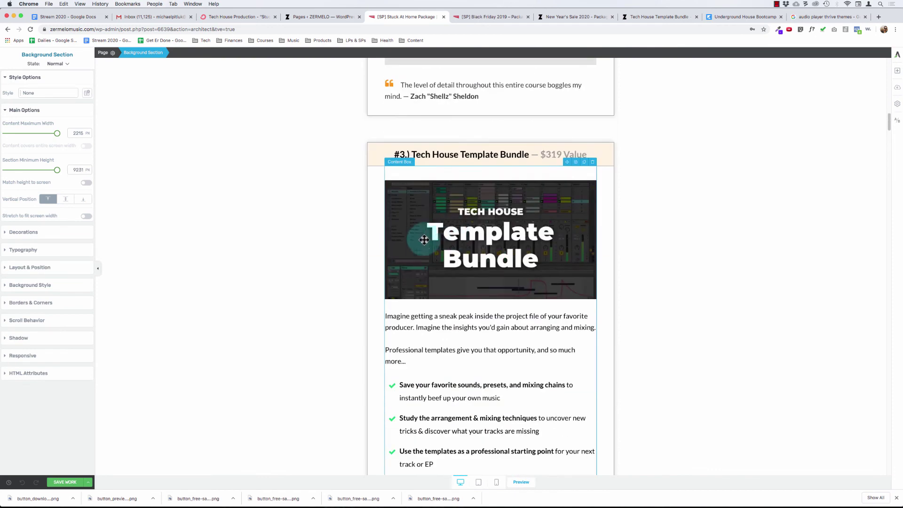
pyautogui.scroll(-2, 457, 360)
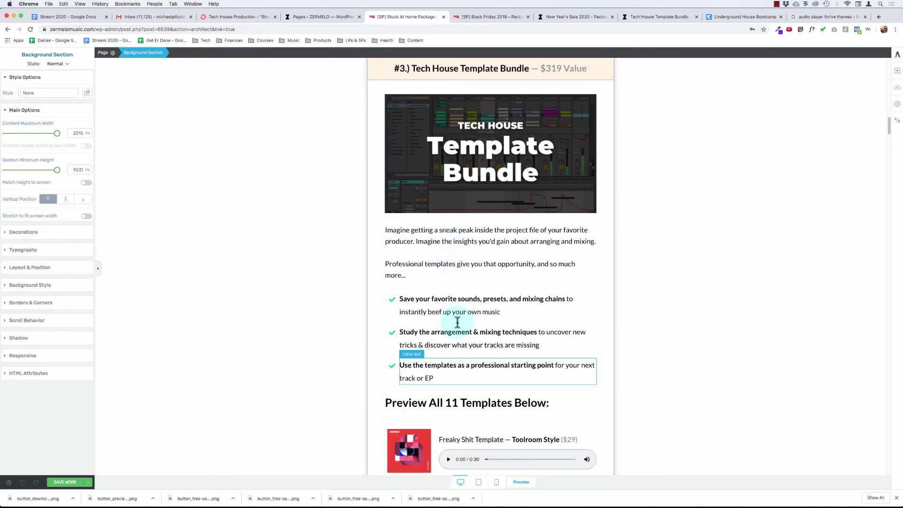
pyautogui.scroll(-4, 458, 326)
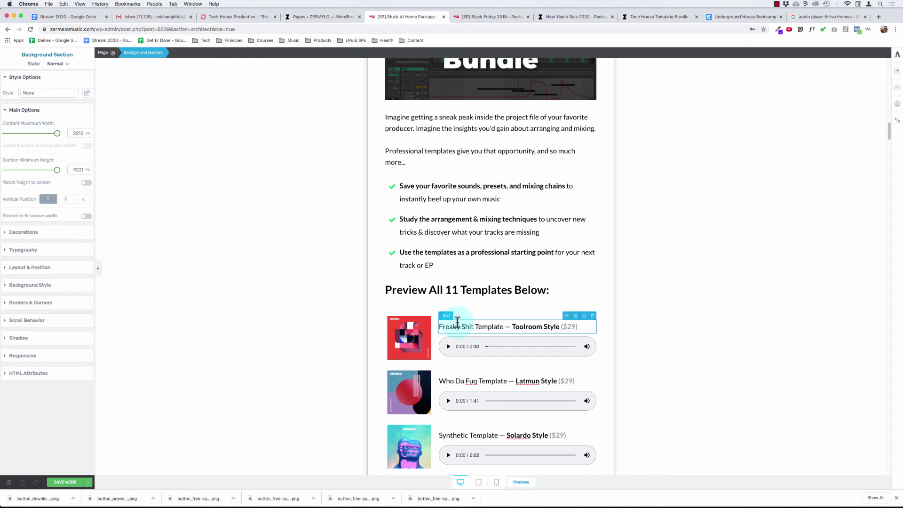
# Switch to the ConvertKit broadcast draft and review section #1 on the 50% discount for production courses and Ableton templates.
pyautogui.click(225, 18)
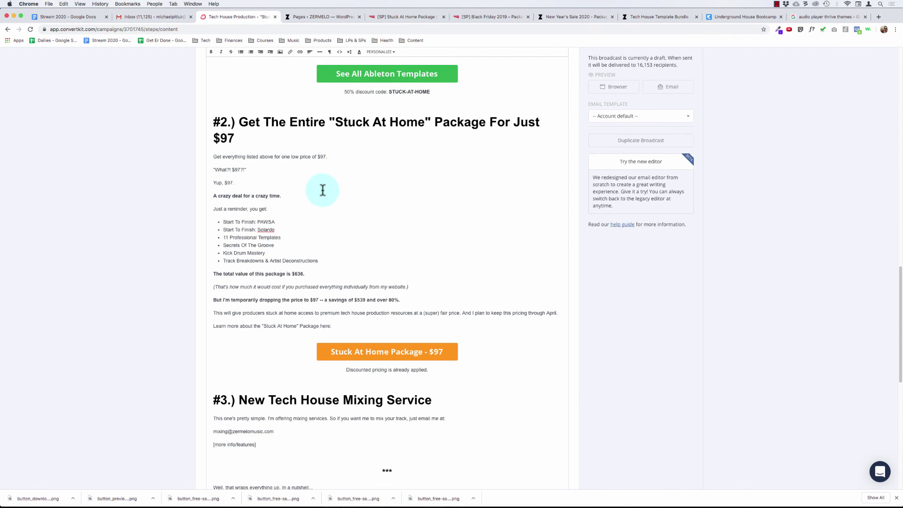
pyautogui.scroll(15, 322, 190)
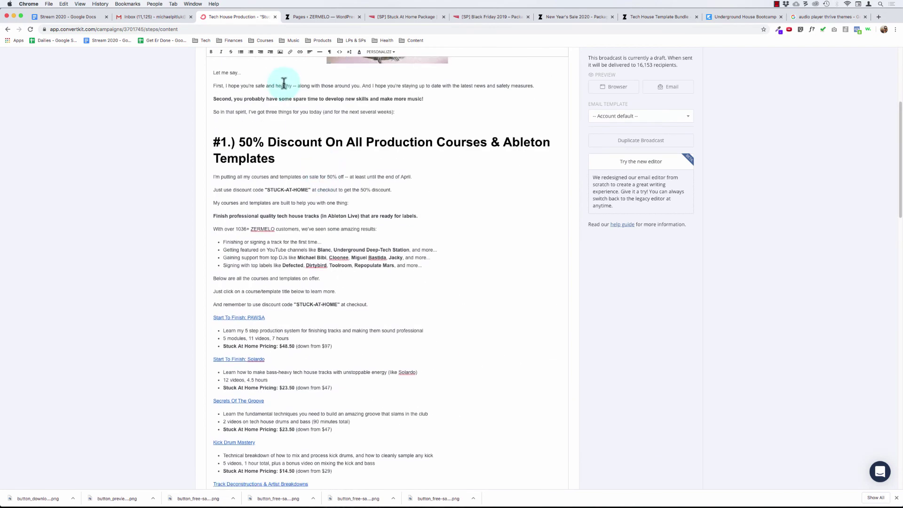
pyautogui.scroll(-2, 284, 84)
pyautogui.click(220, 97)
pyautogui.keyDown('shift'); pyautogui.click(388, 403); pyautogui.keyUp('shift')
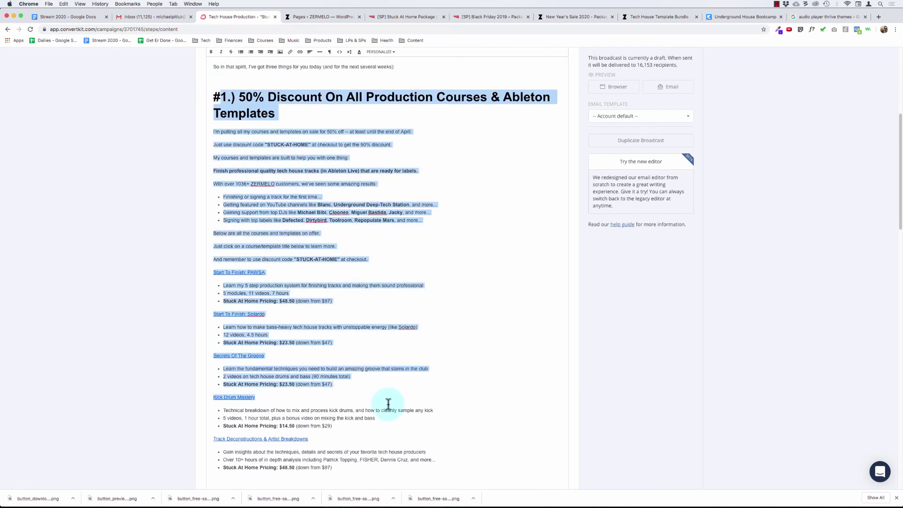
# Review section #2 of the broadcast on the "Stuck At Home" Package for $97, down to its orange package button.
pyautogui.scroll(-20, 388, 404)
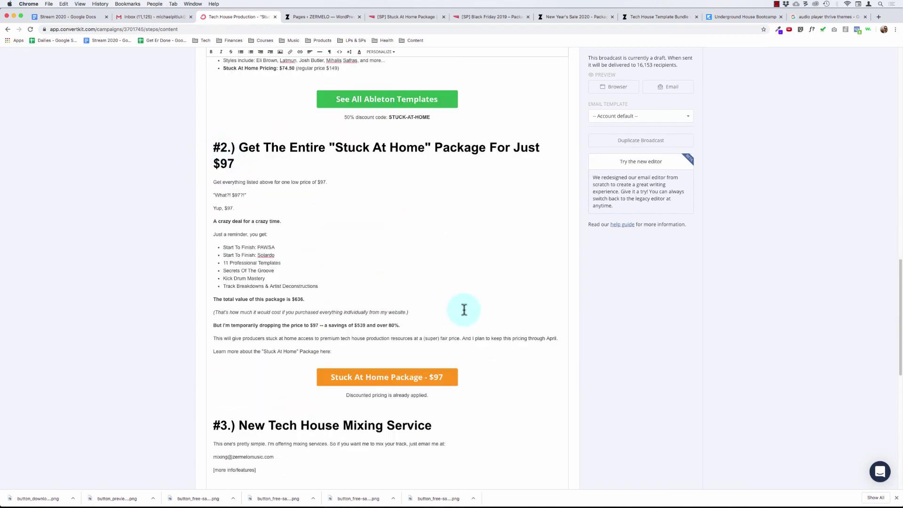
pyautogui.keyDown('shift'); pyautogui.click(489, 338); pyautogui.keyUp('shift')
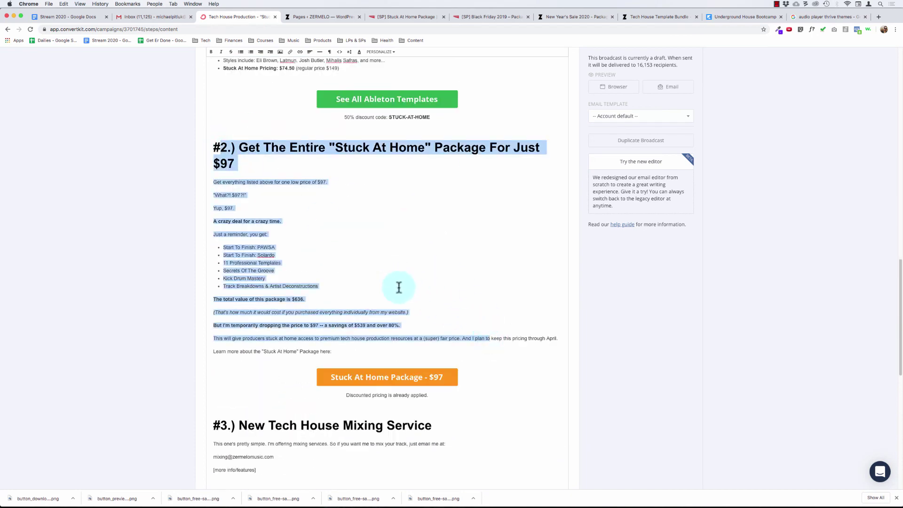
pyautogui.scroll(-3, 345, 301)
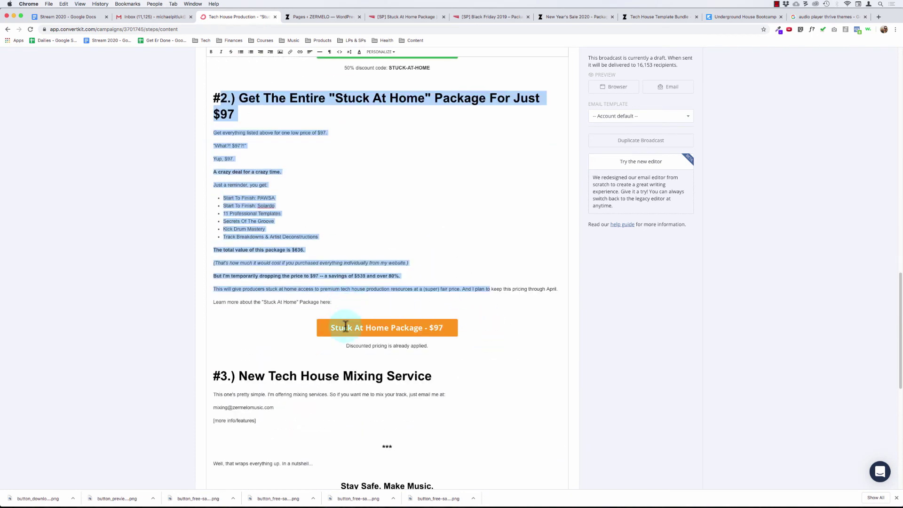
pyautogui.press('Down')
pyautogui.click(345, 328)
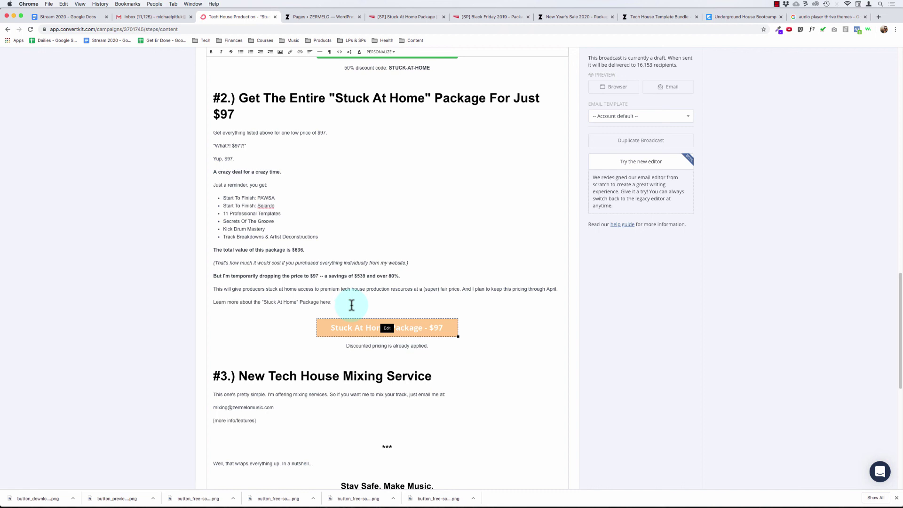
pyautogui.click(351, 305)
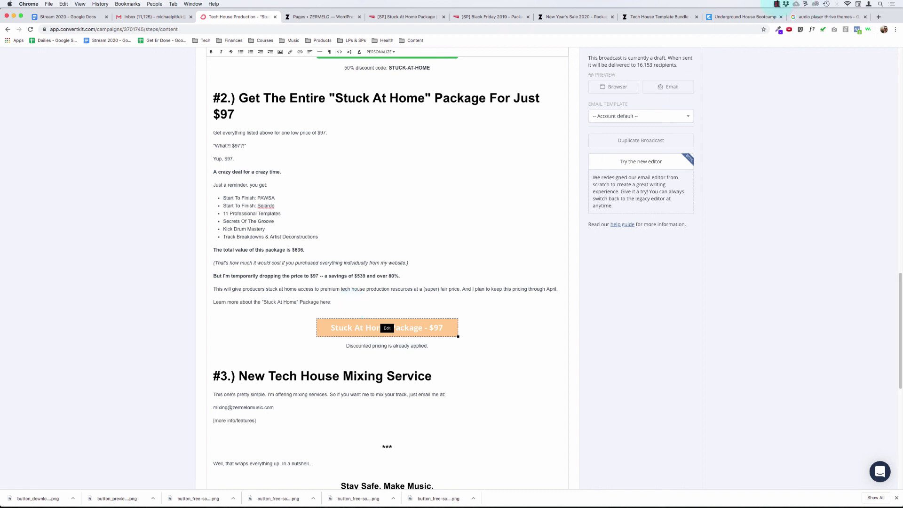
pyautogui.click(776, 5)
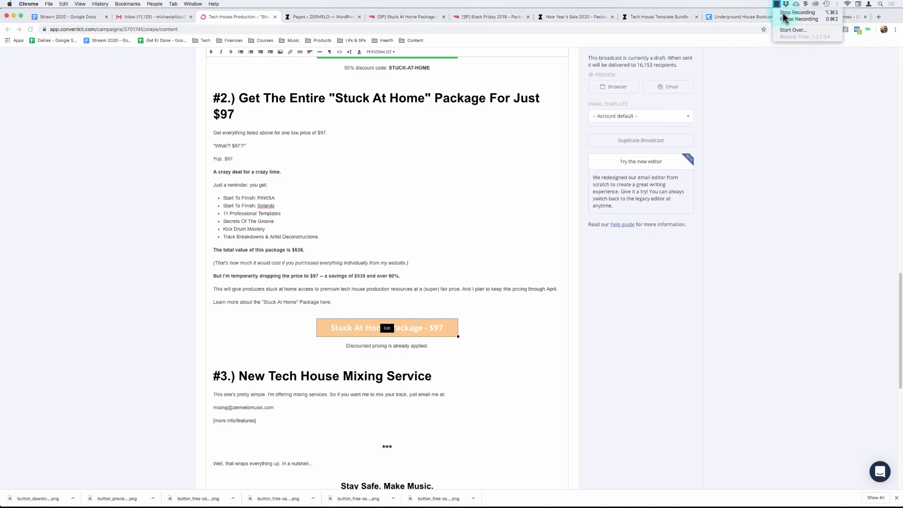